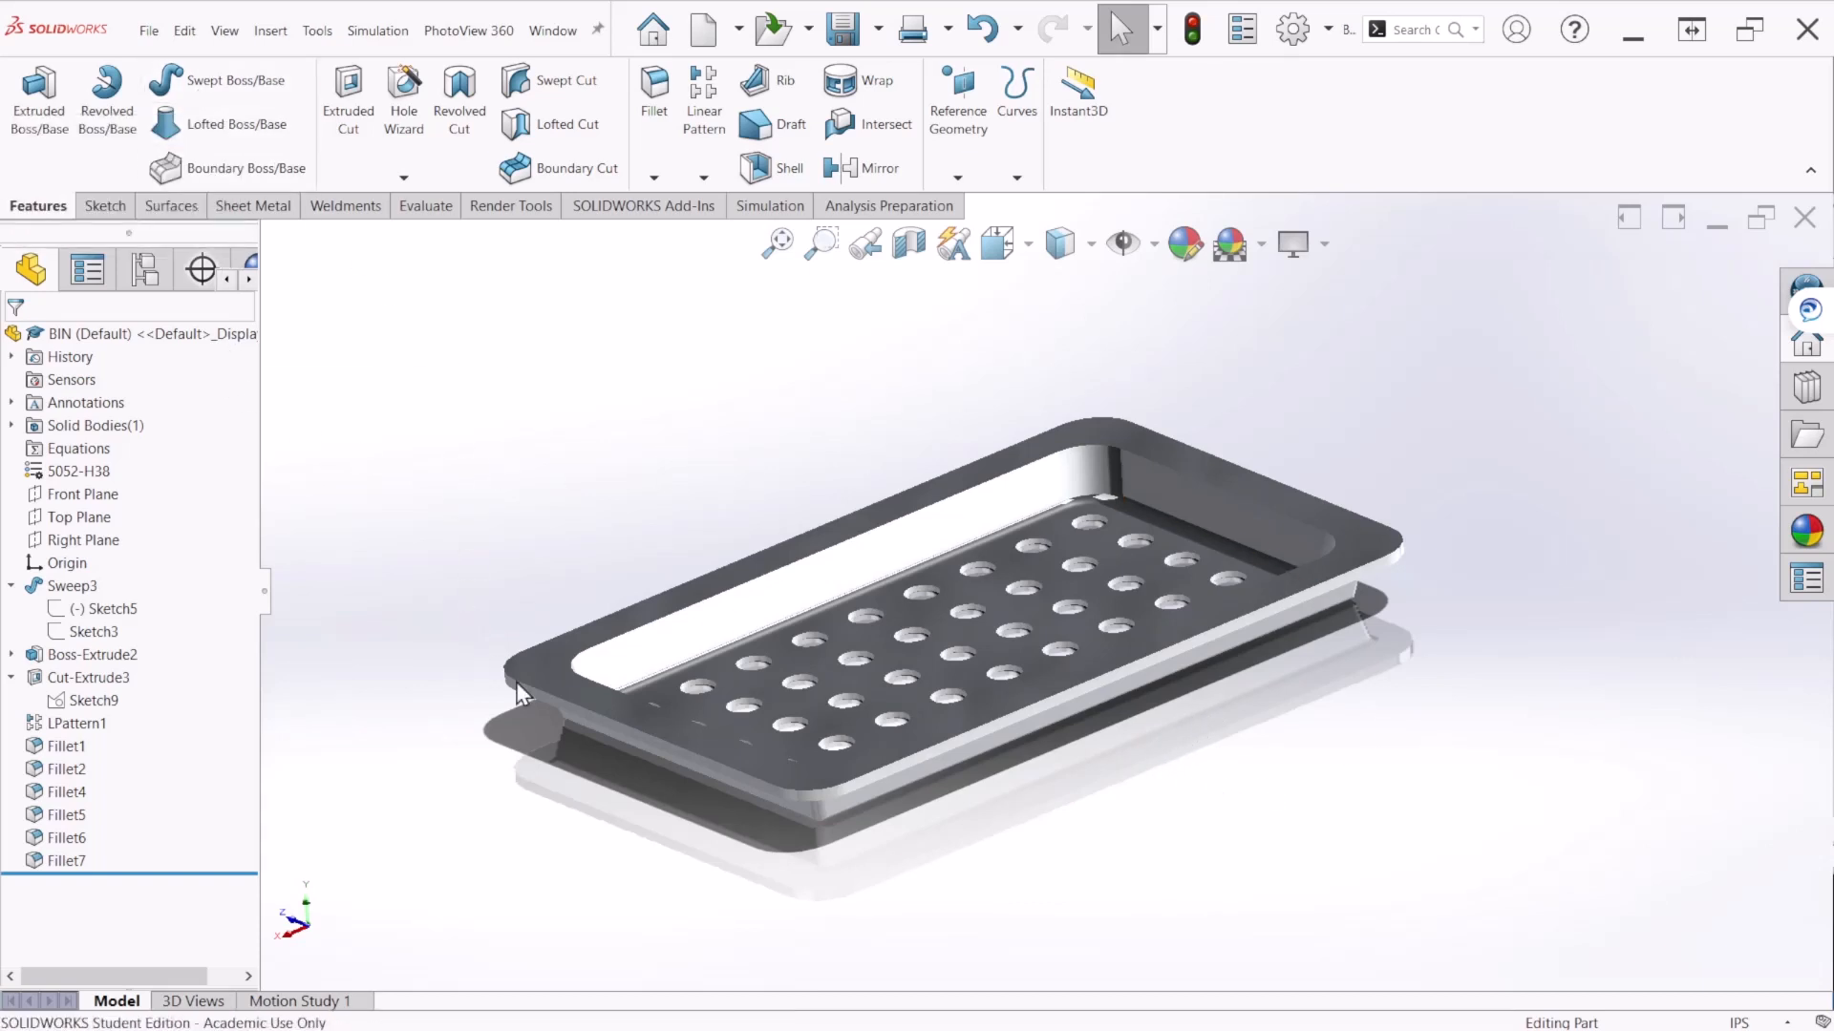
Step: Examine the finished perforated bin model from several angles and its PDF drawing, and return to the model
{"action": "middle_click_drag", "start_coordinate": [885, 791], "coordinate": [941, 747]}
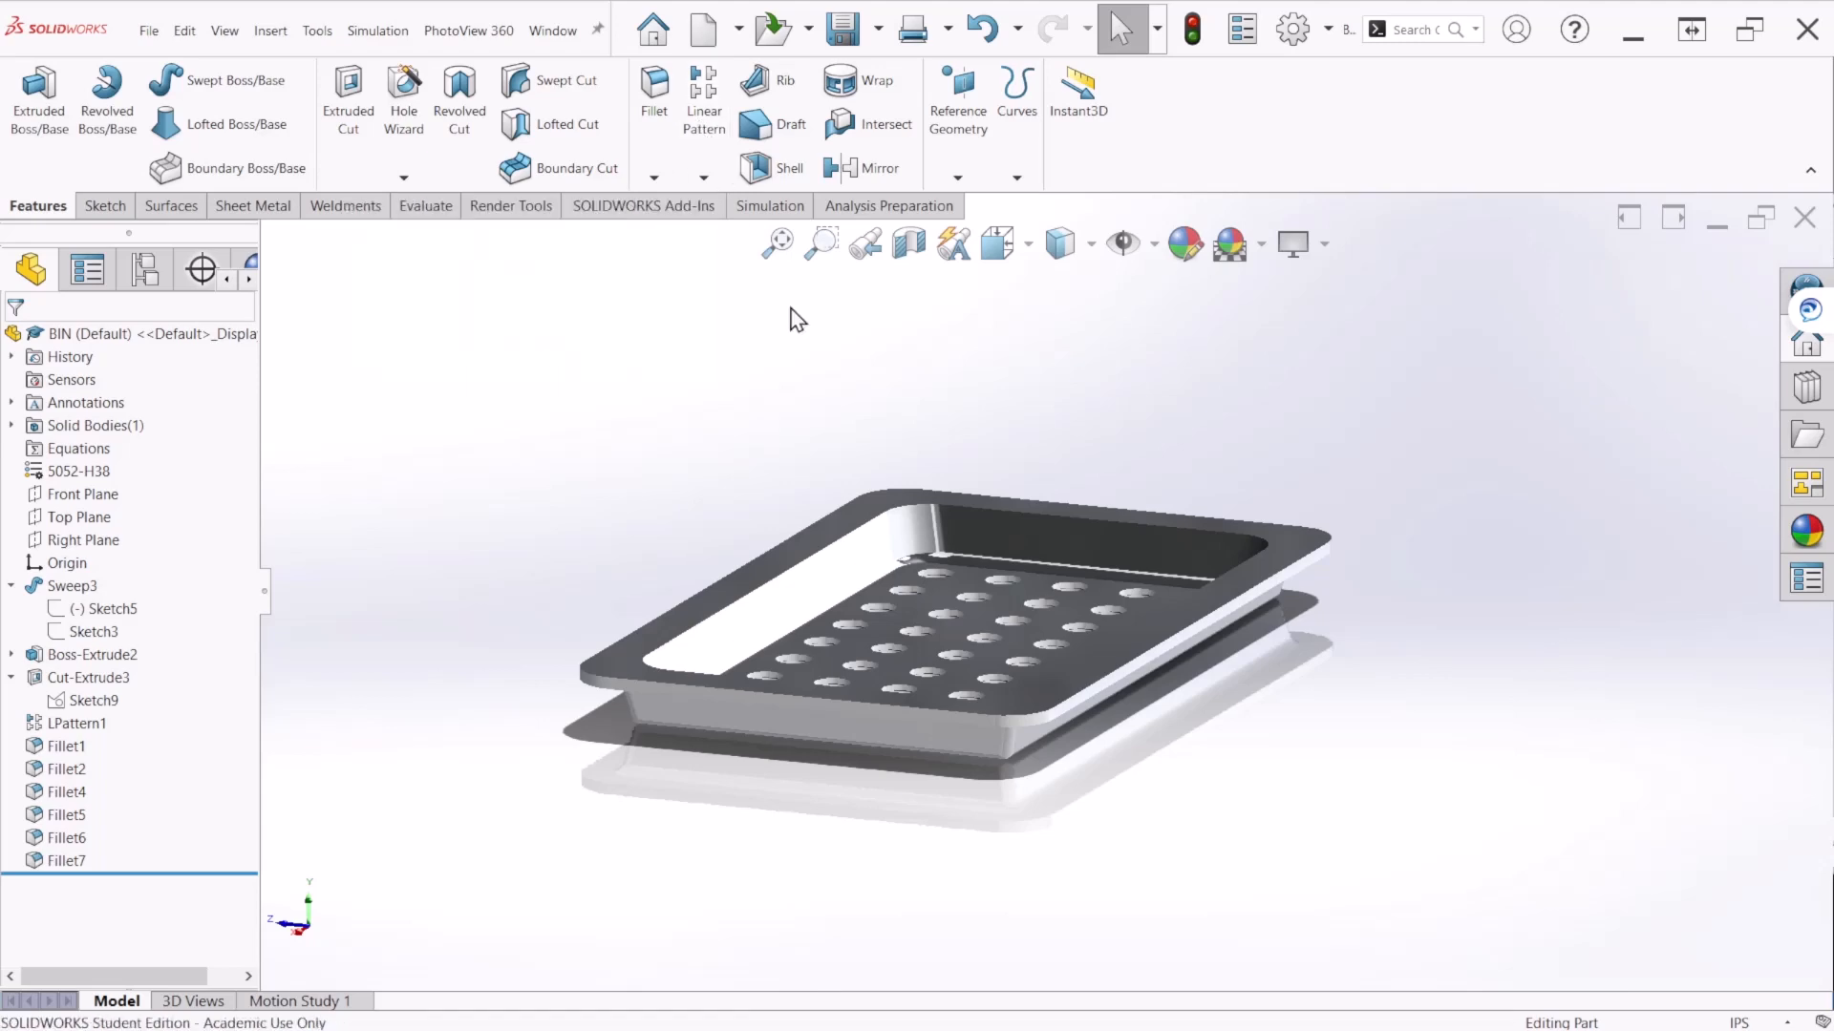
{"action": "middle_click_drag", "start_coordinate": [1074, 570], "coordinate": [995, 726]}
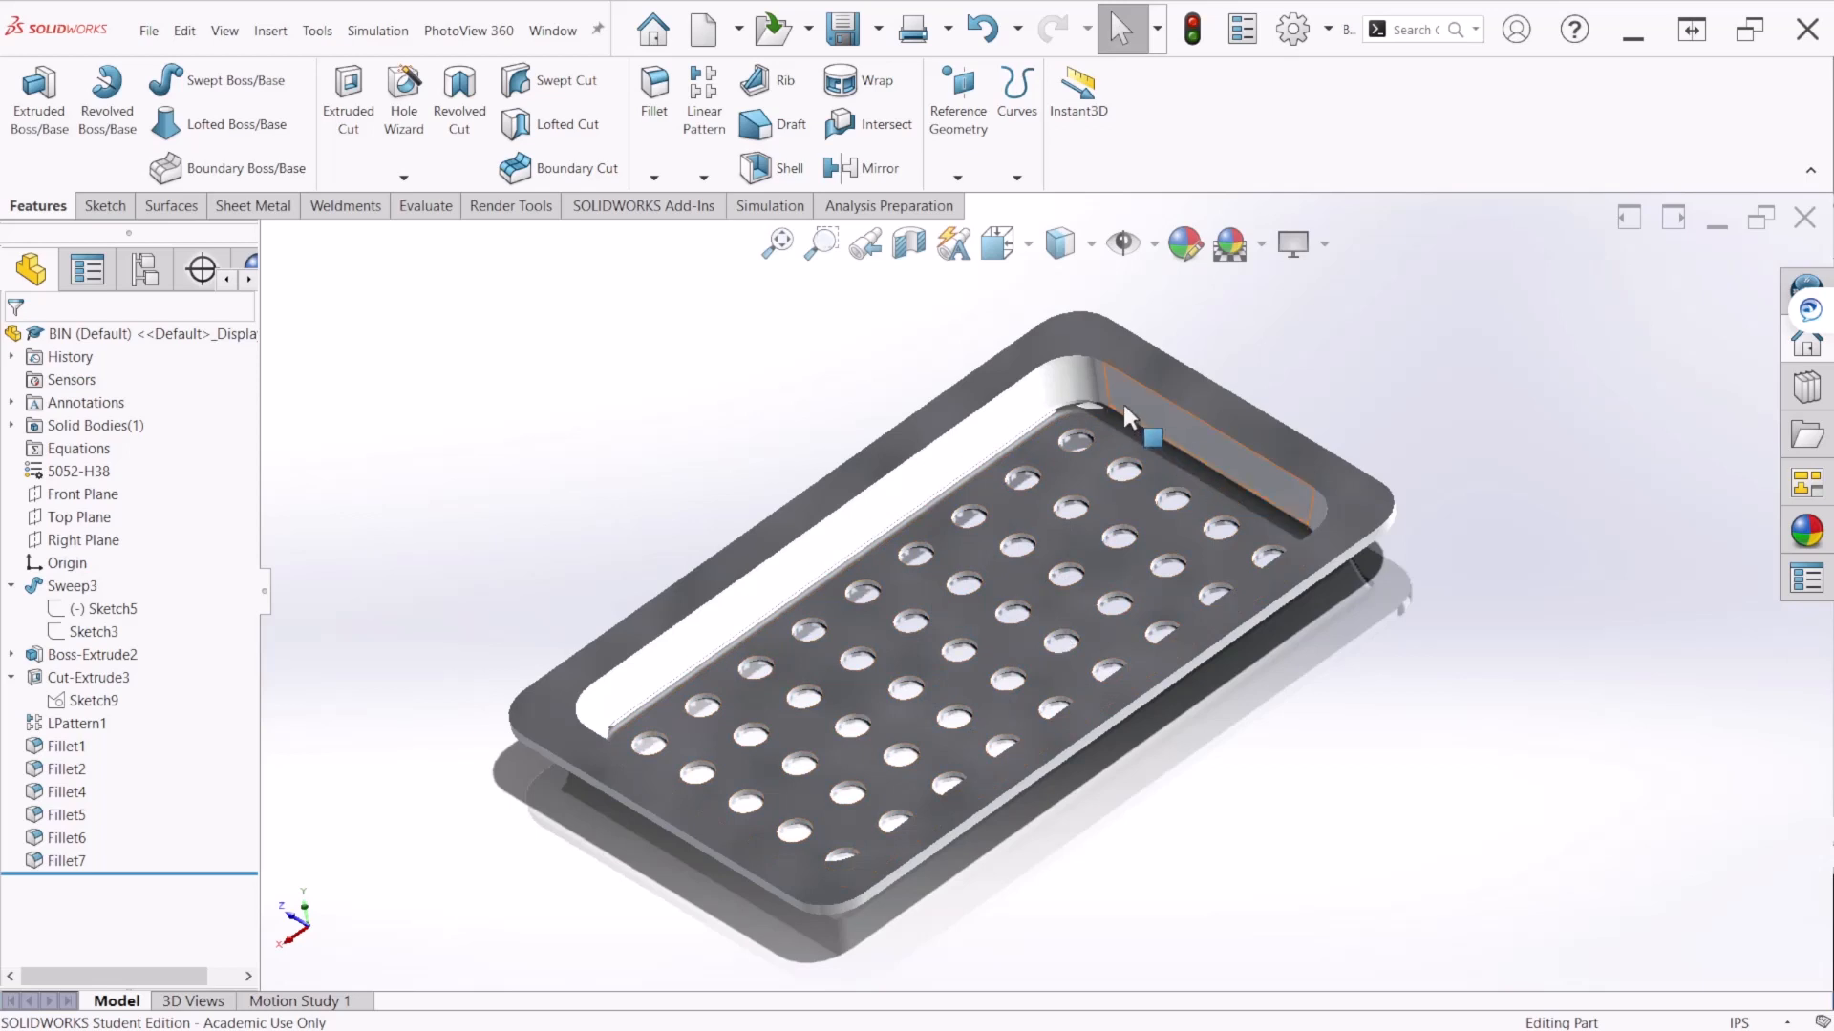
{"action": "middle_click_drag", "start_coordinate": [1246, 711], "coordinate": [1211, 615]}
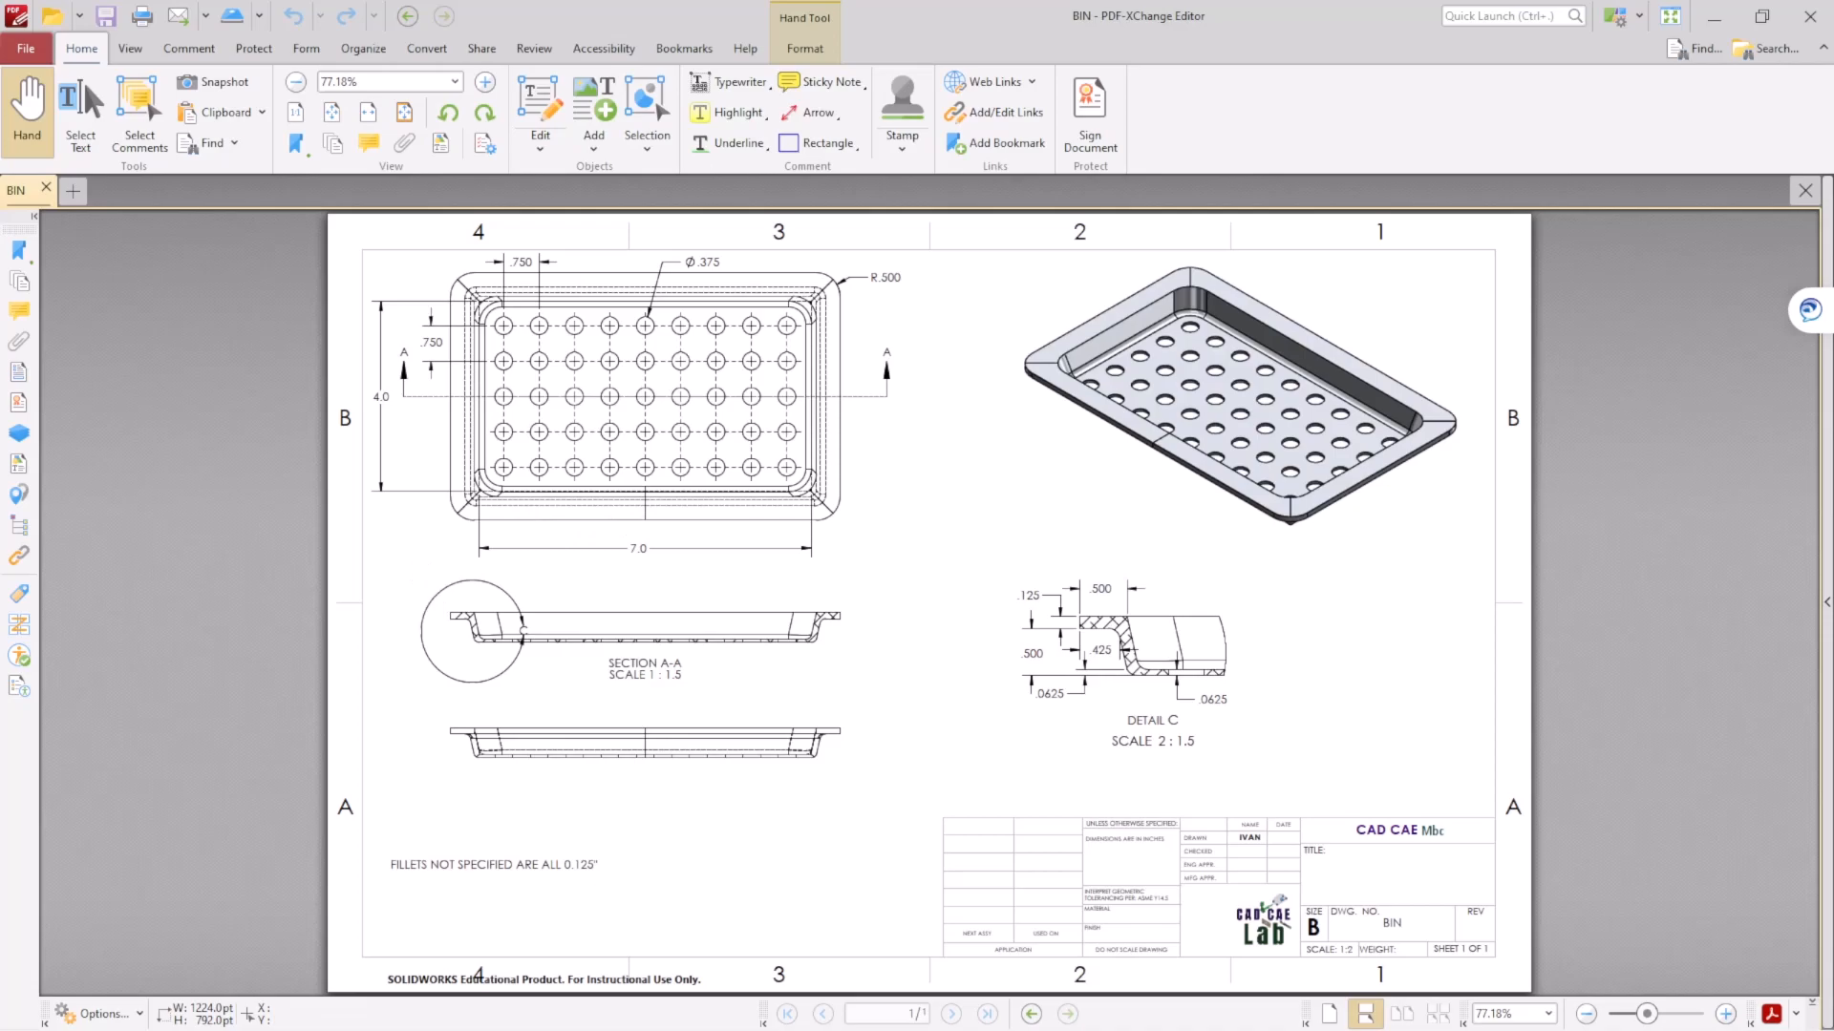
{"action": "key", "text": "alt+Tab"}
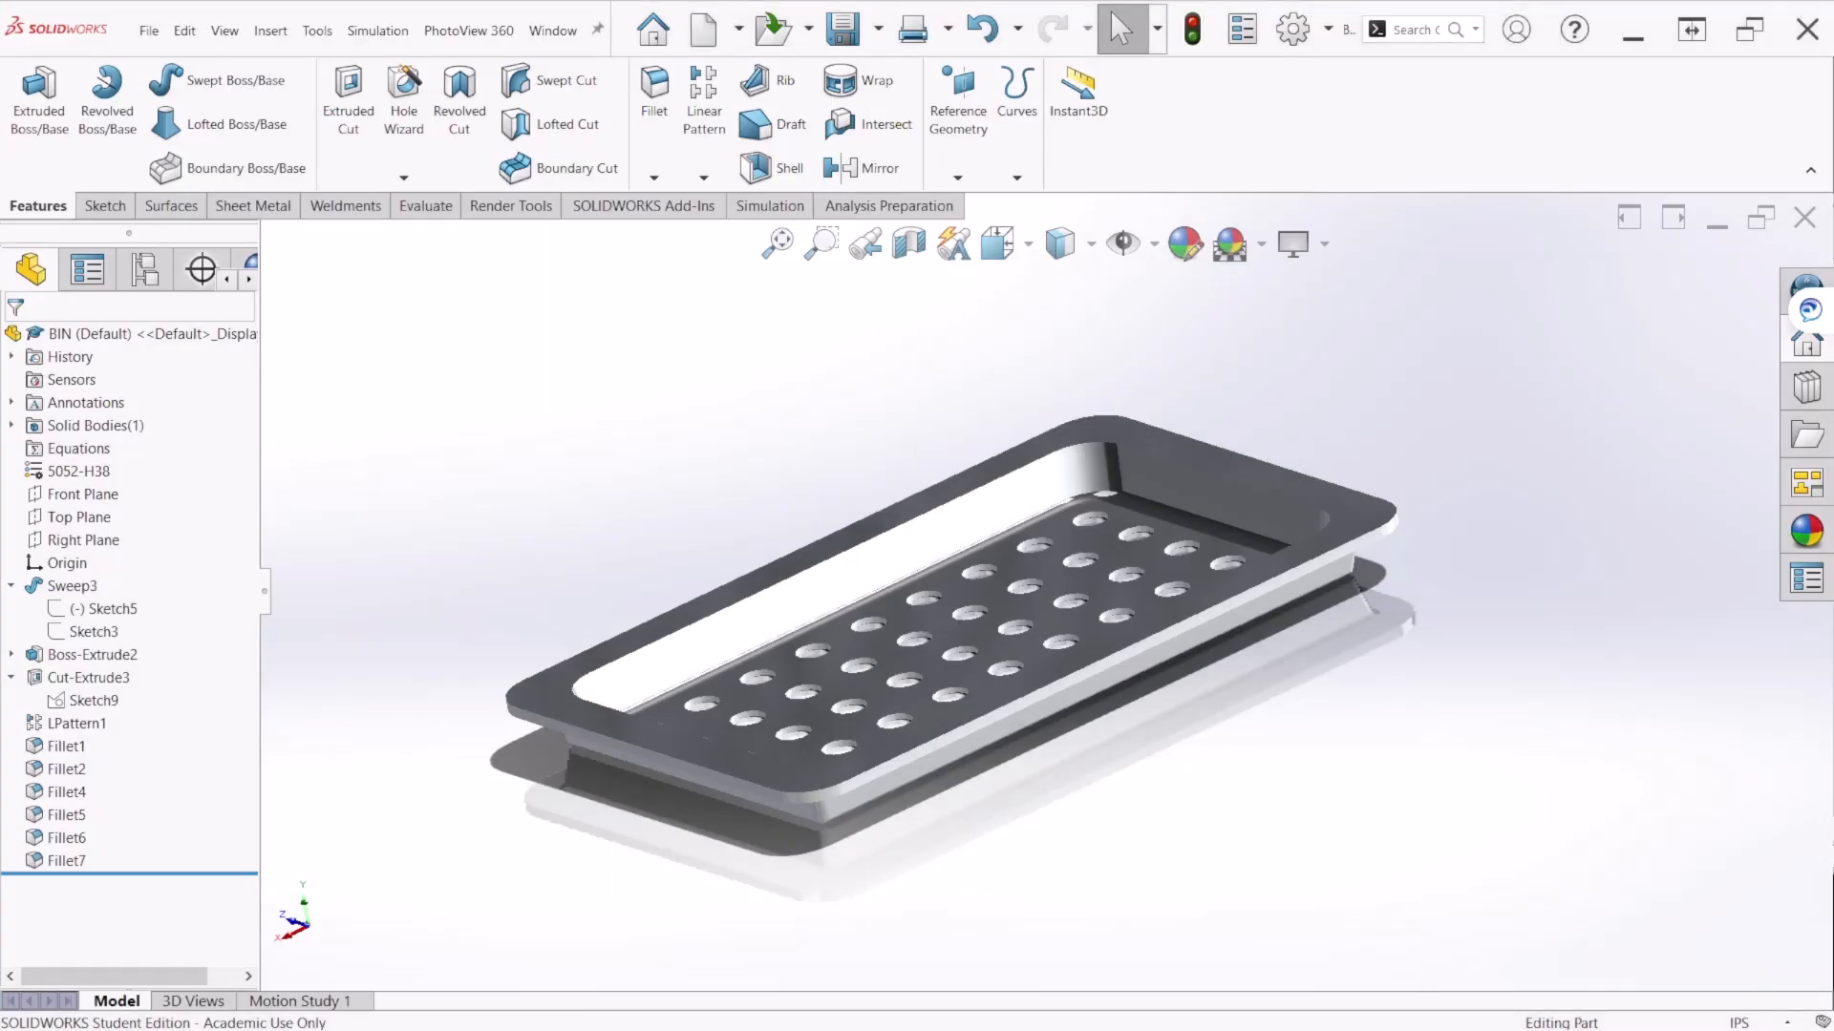
Step: Create a new part document from the Part template
{"action": "left_click", "coordinate": [706, 30]}
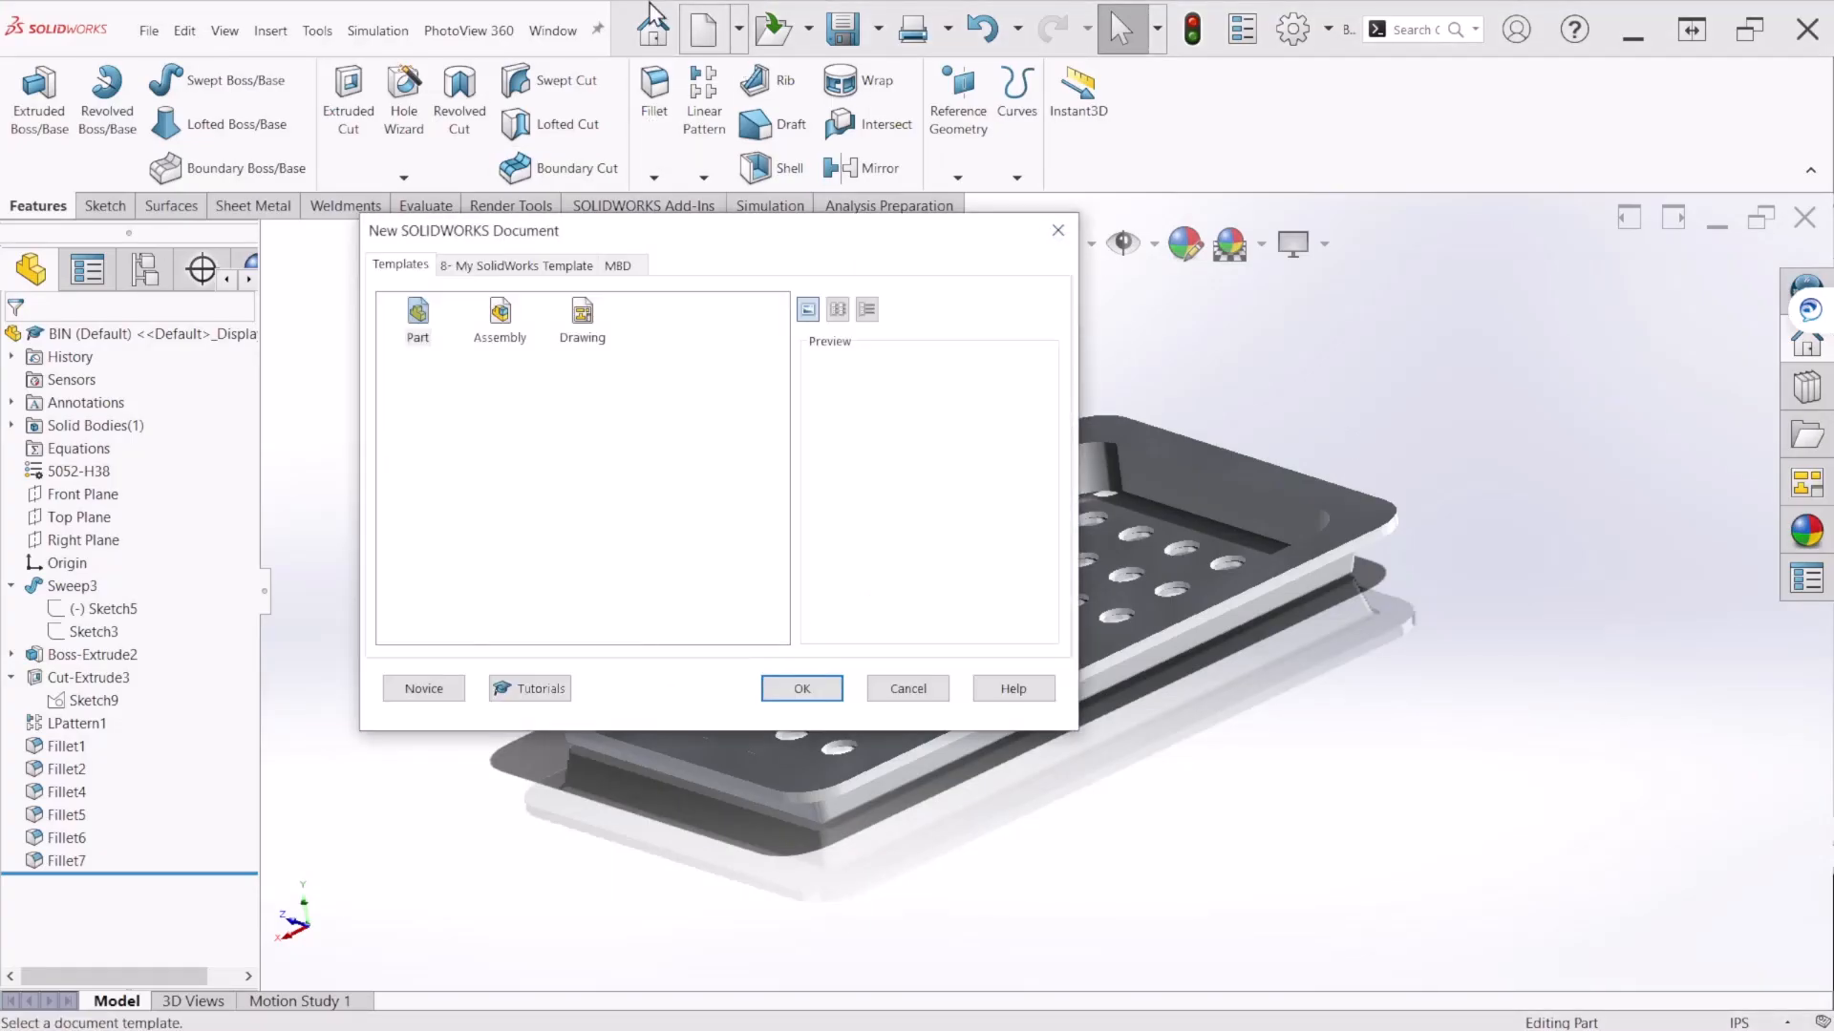
{"action": "left_click", "coordinate": [415, 311]}
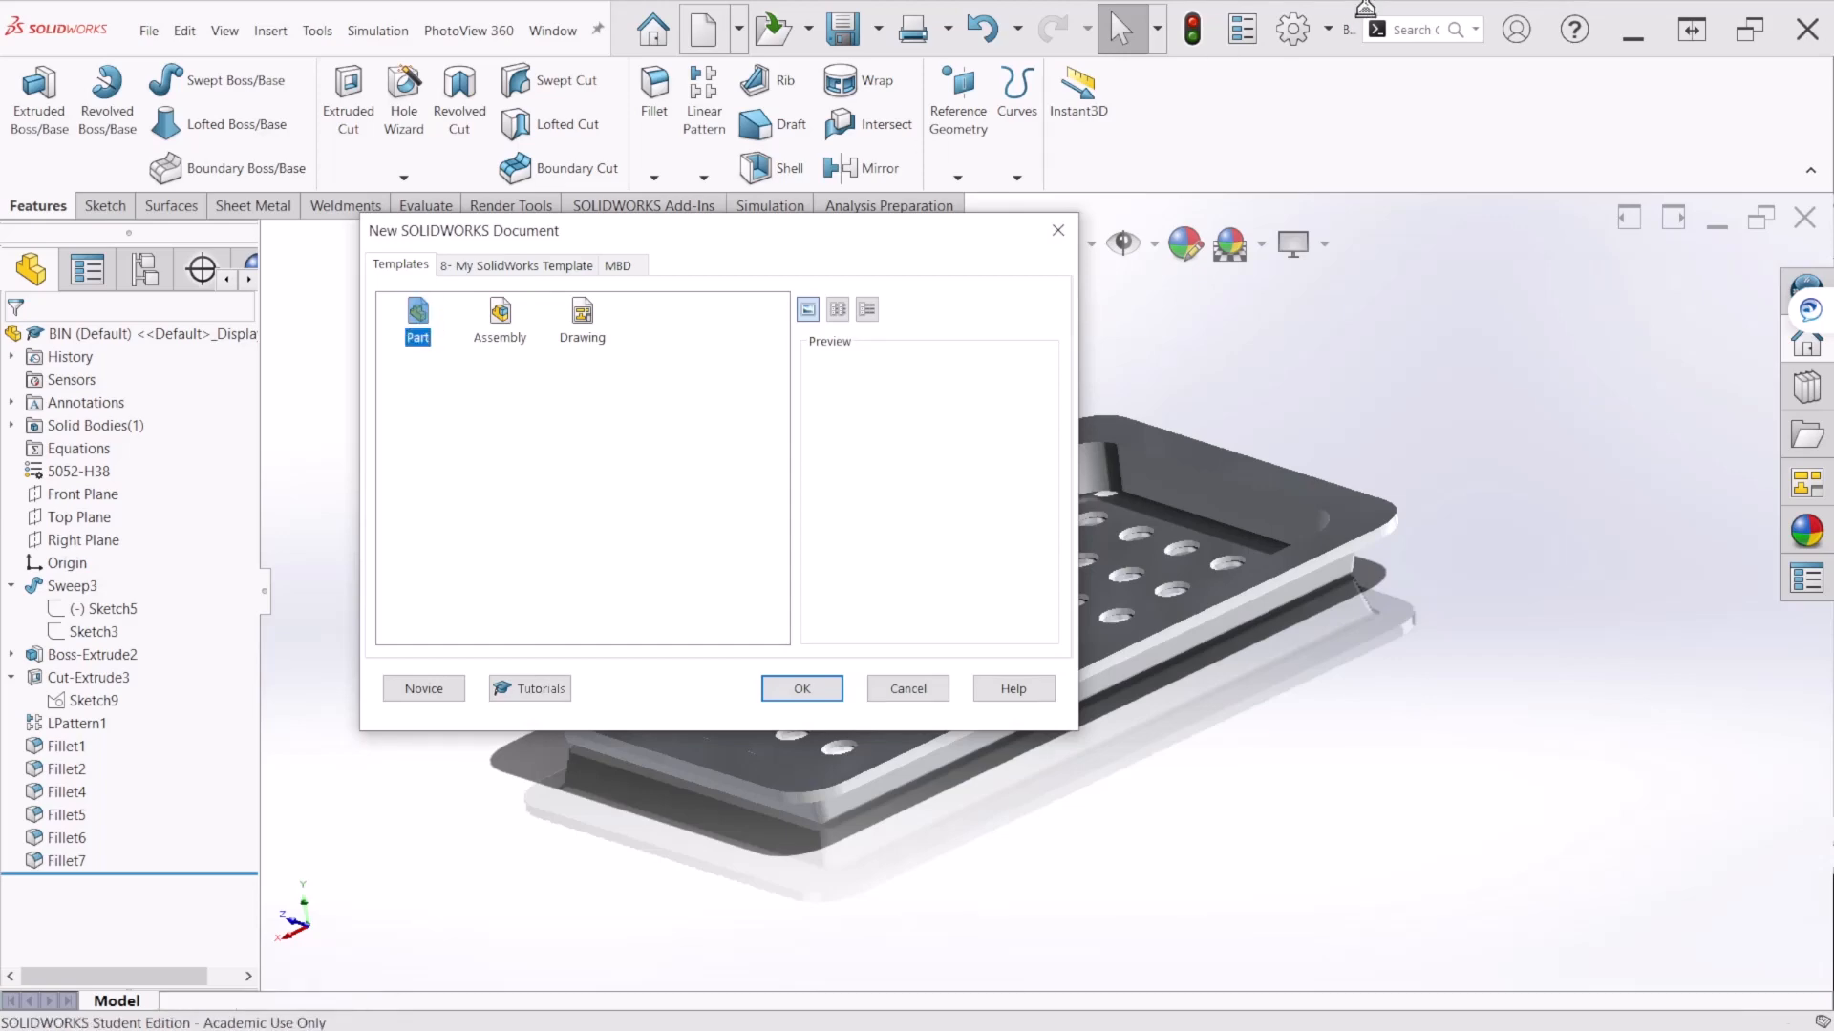
{"action": "key", "text": "Return"}
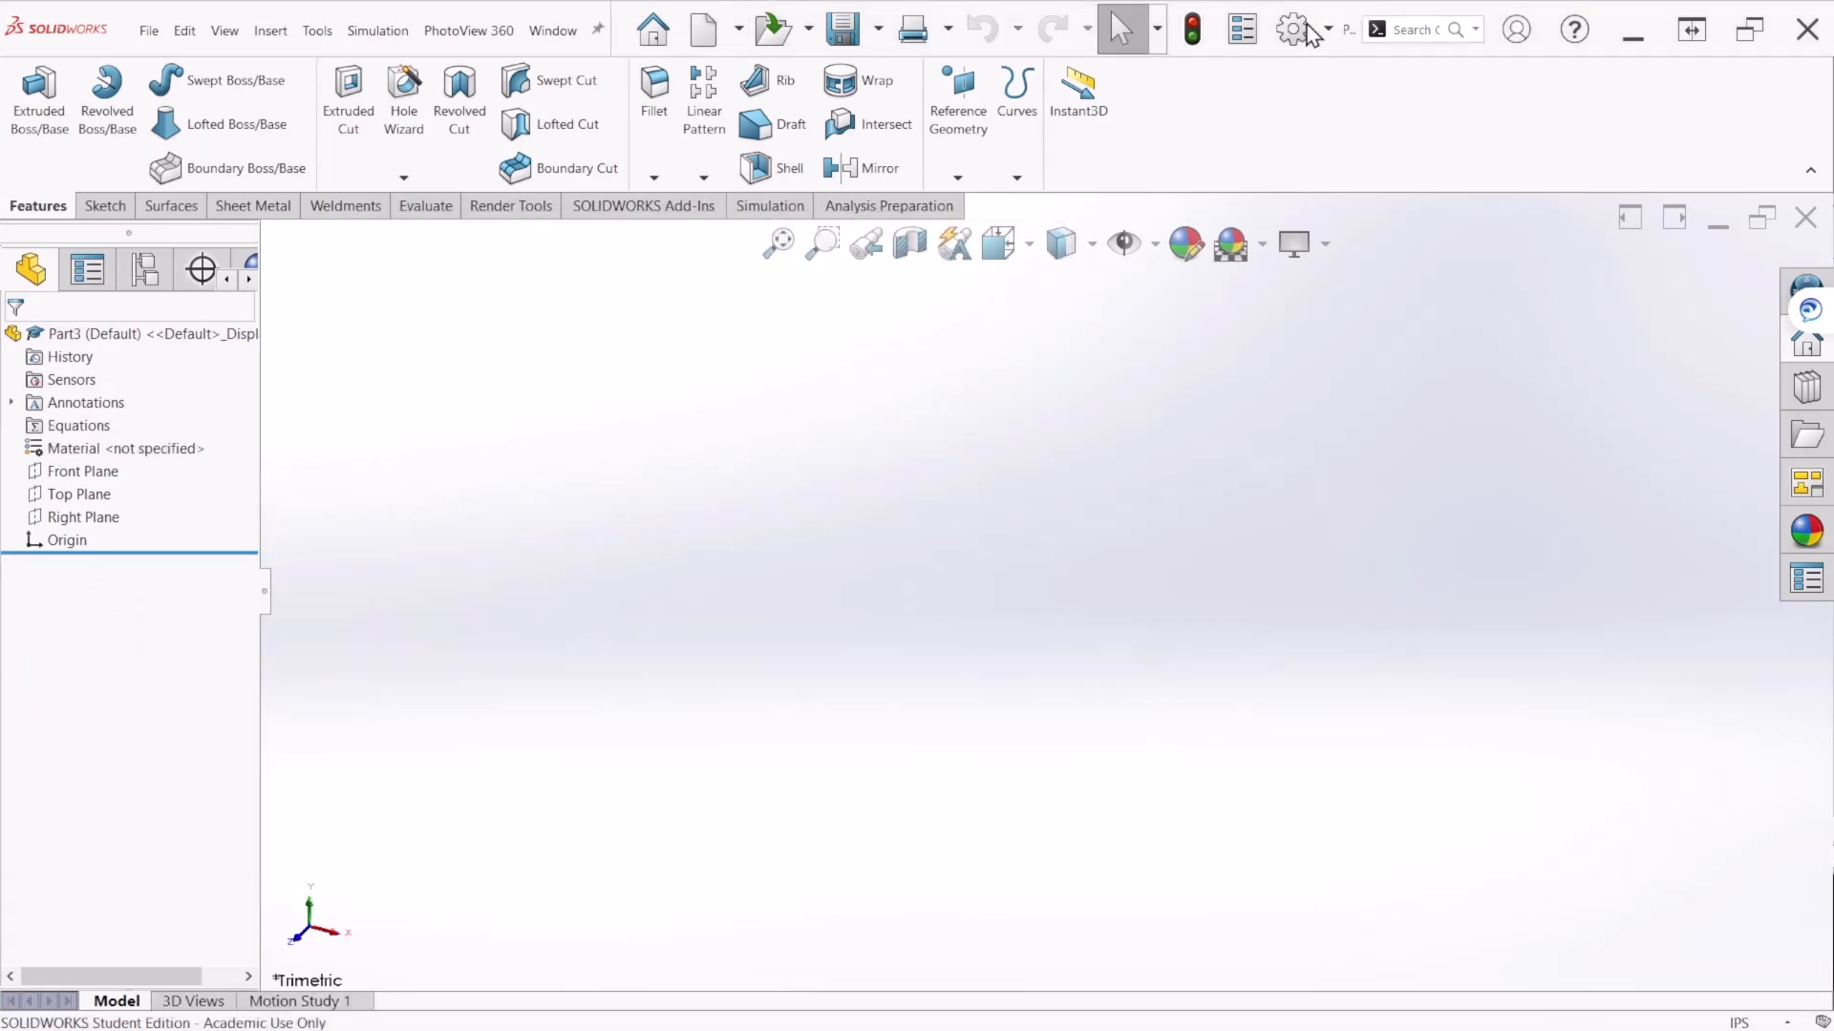
Step: Review the new part's unit system and overall drafting standard in the document properties
{"action": "left_click", "coordinate": [1295, 38]}
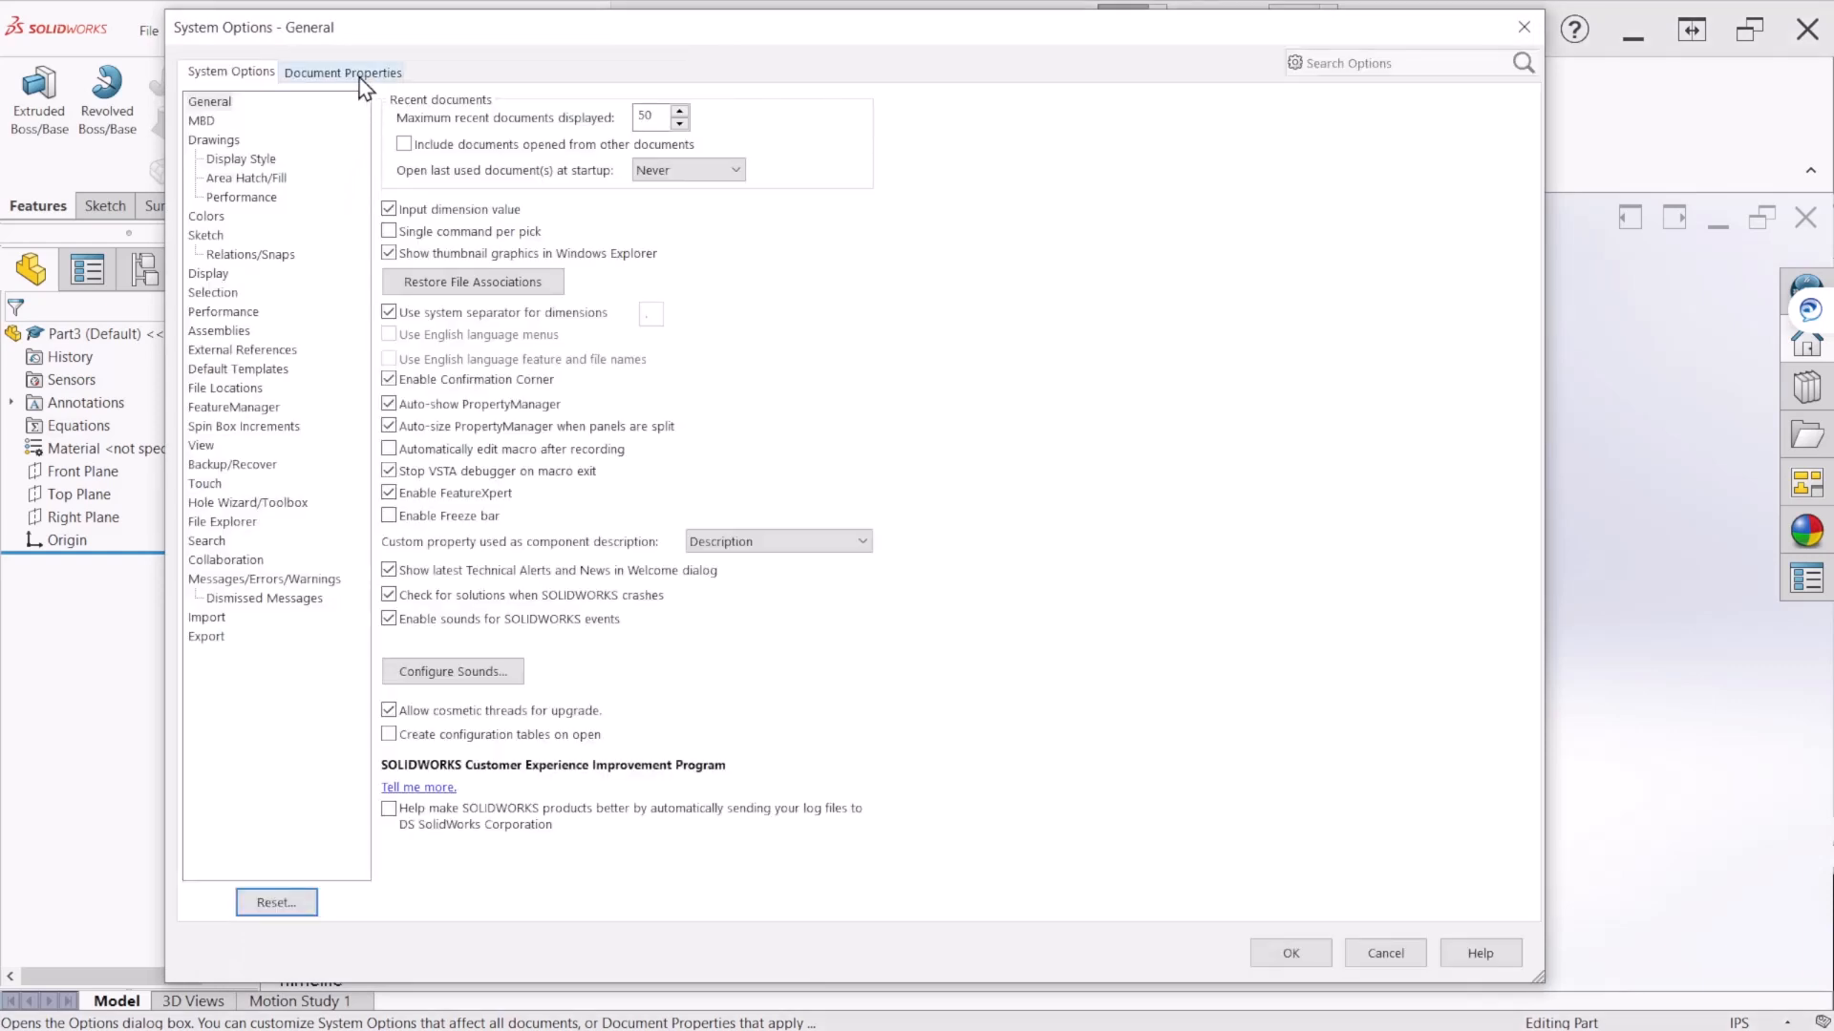
{"action": "left_click", "coordinate": [360, 72]}
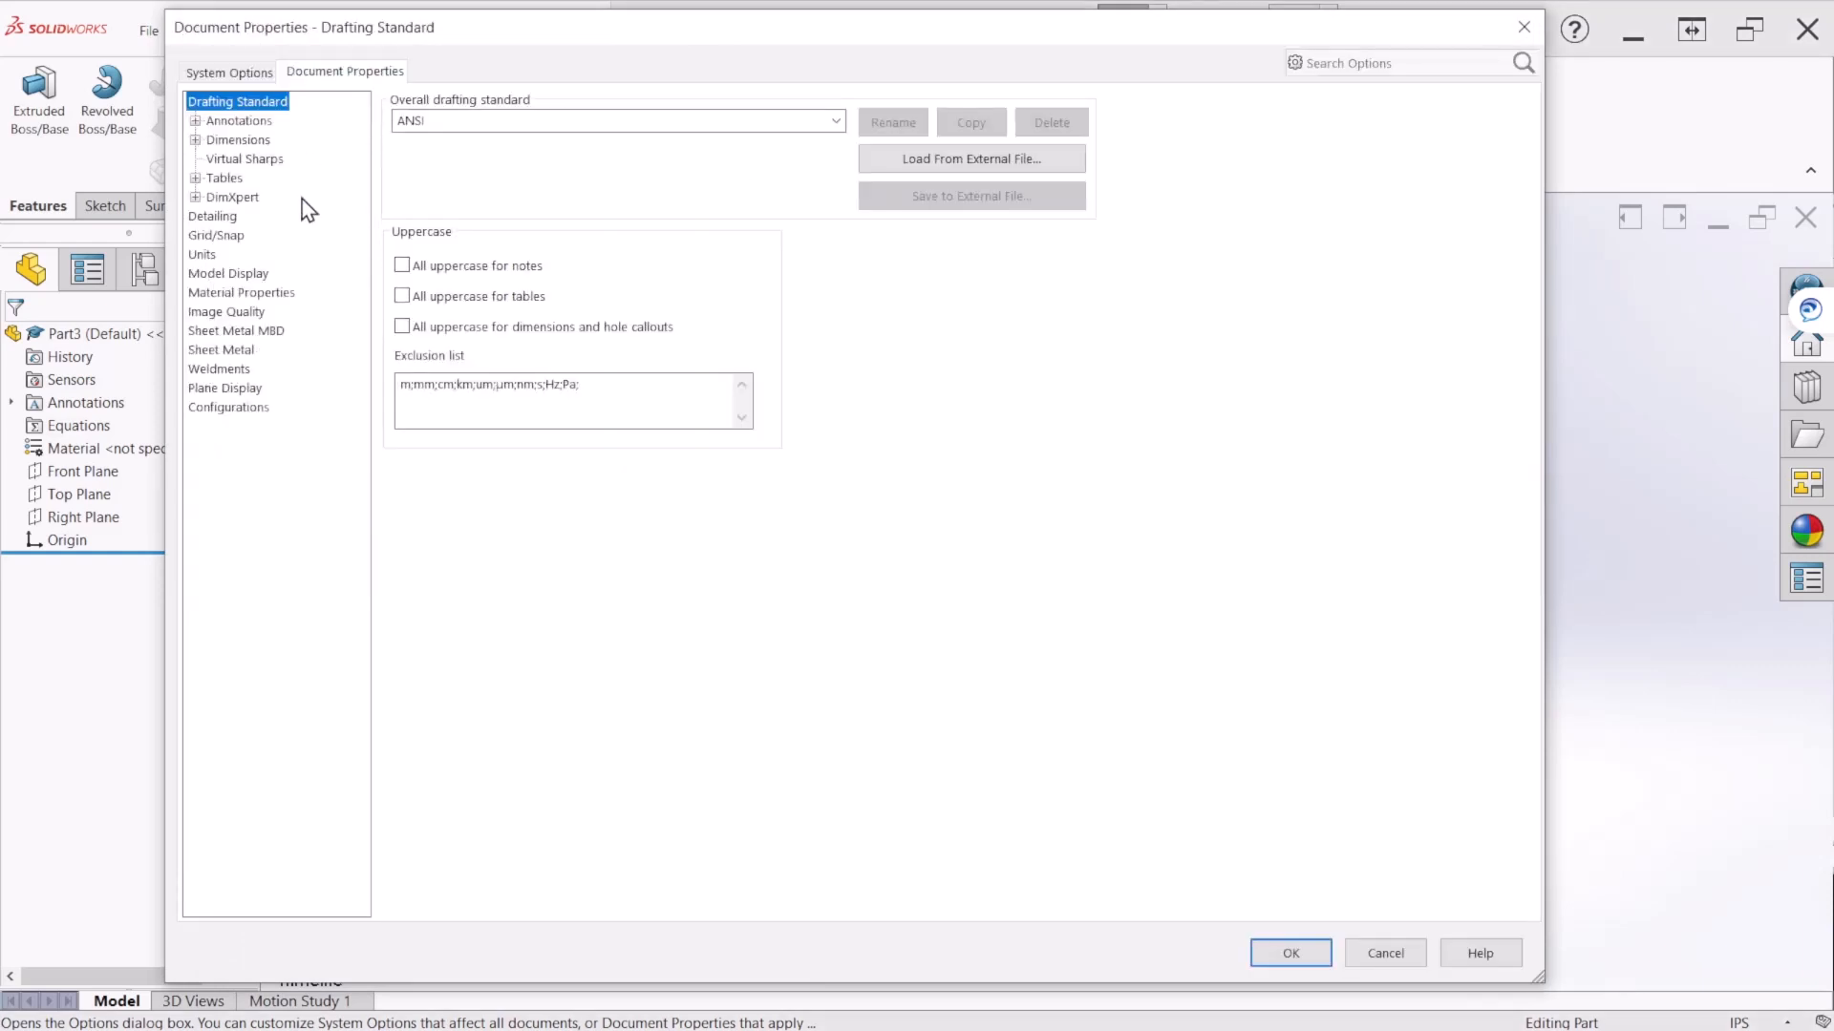
{"action": "left_click", "coordinate": [202, 255]}
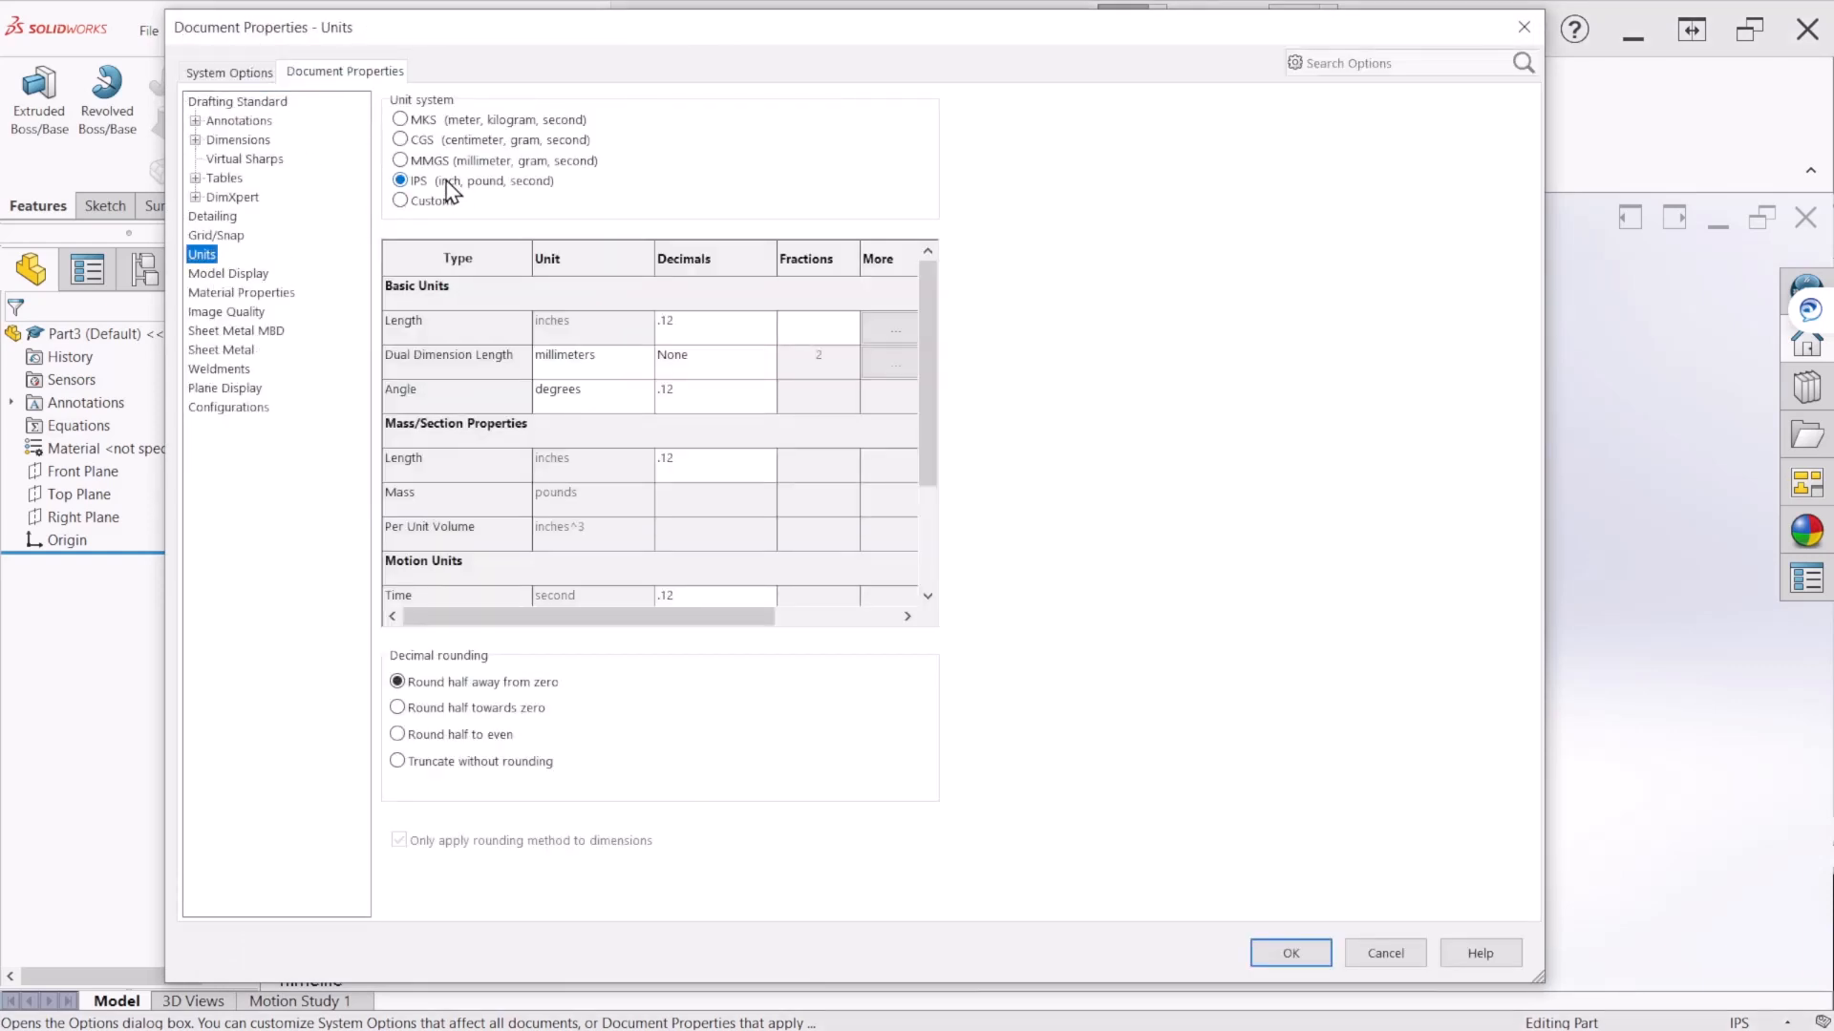
{"action": "left_click", "coordinate": [277, 102]}
{"action": "left_click", "coordinate": [453, 117]}
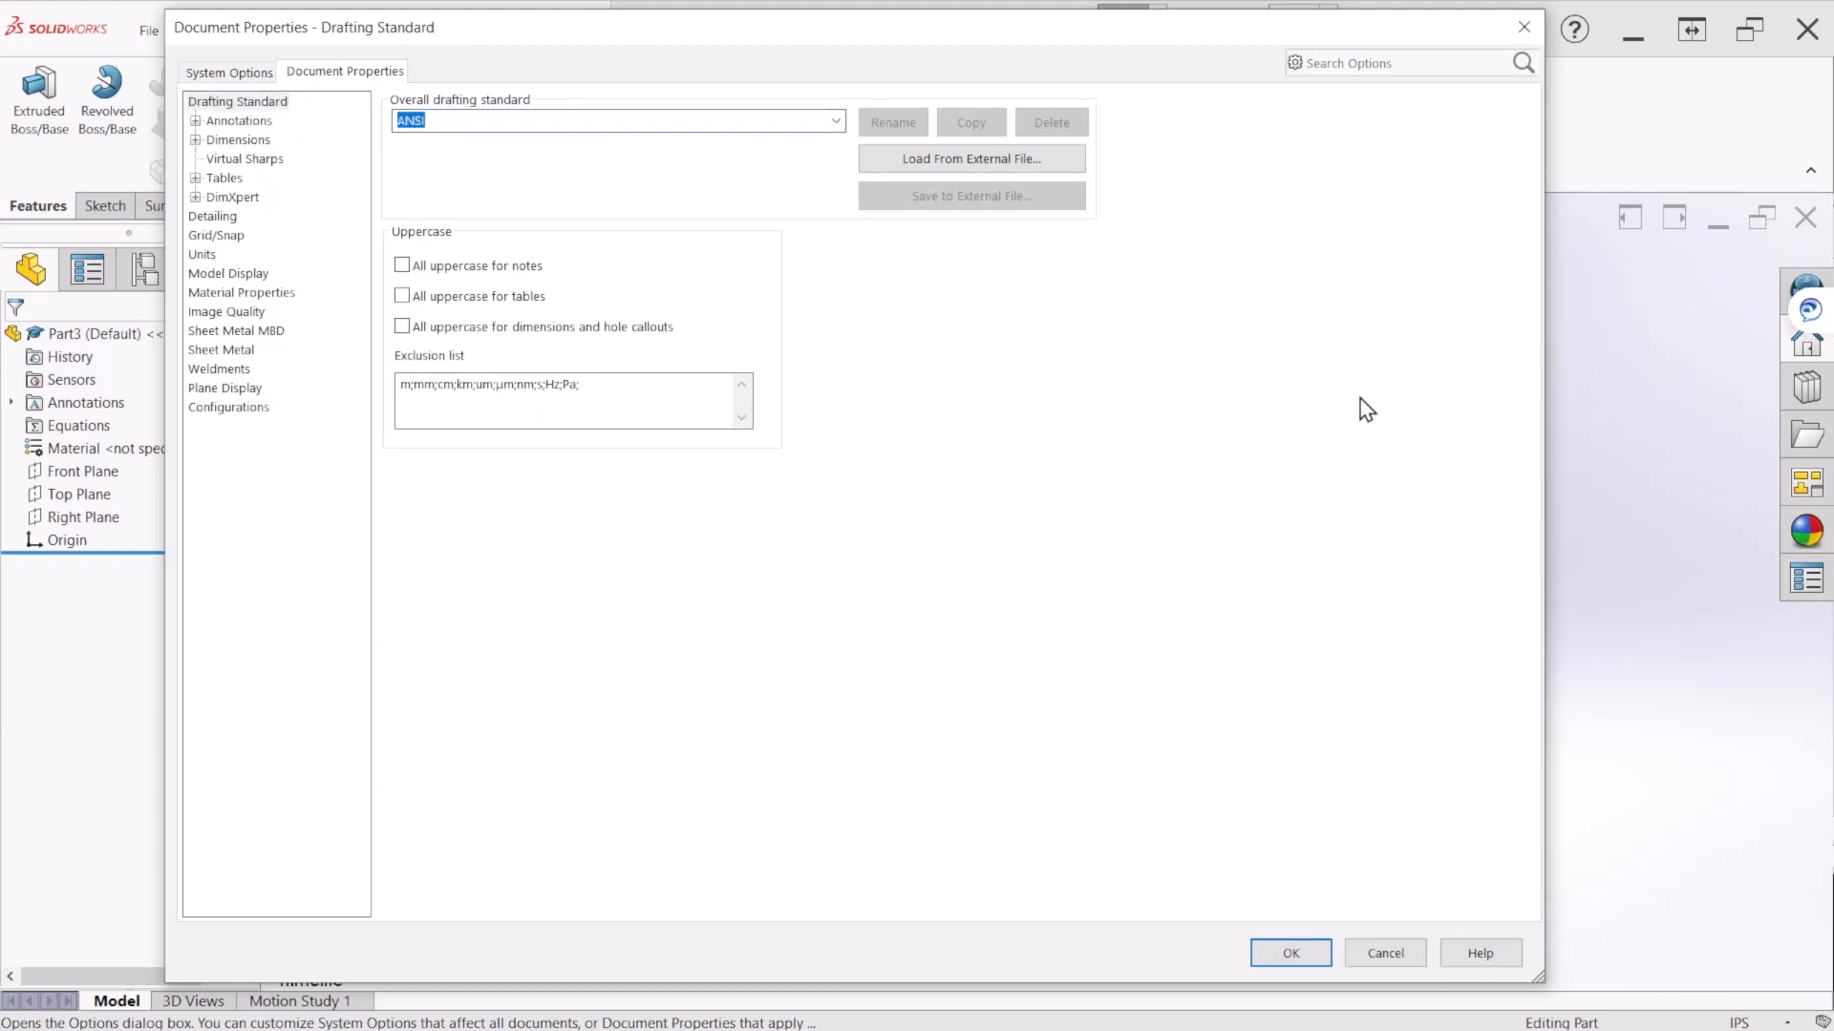
{"action": "left_click", "coordinate": [1291, 953]}
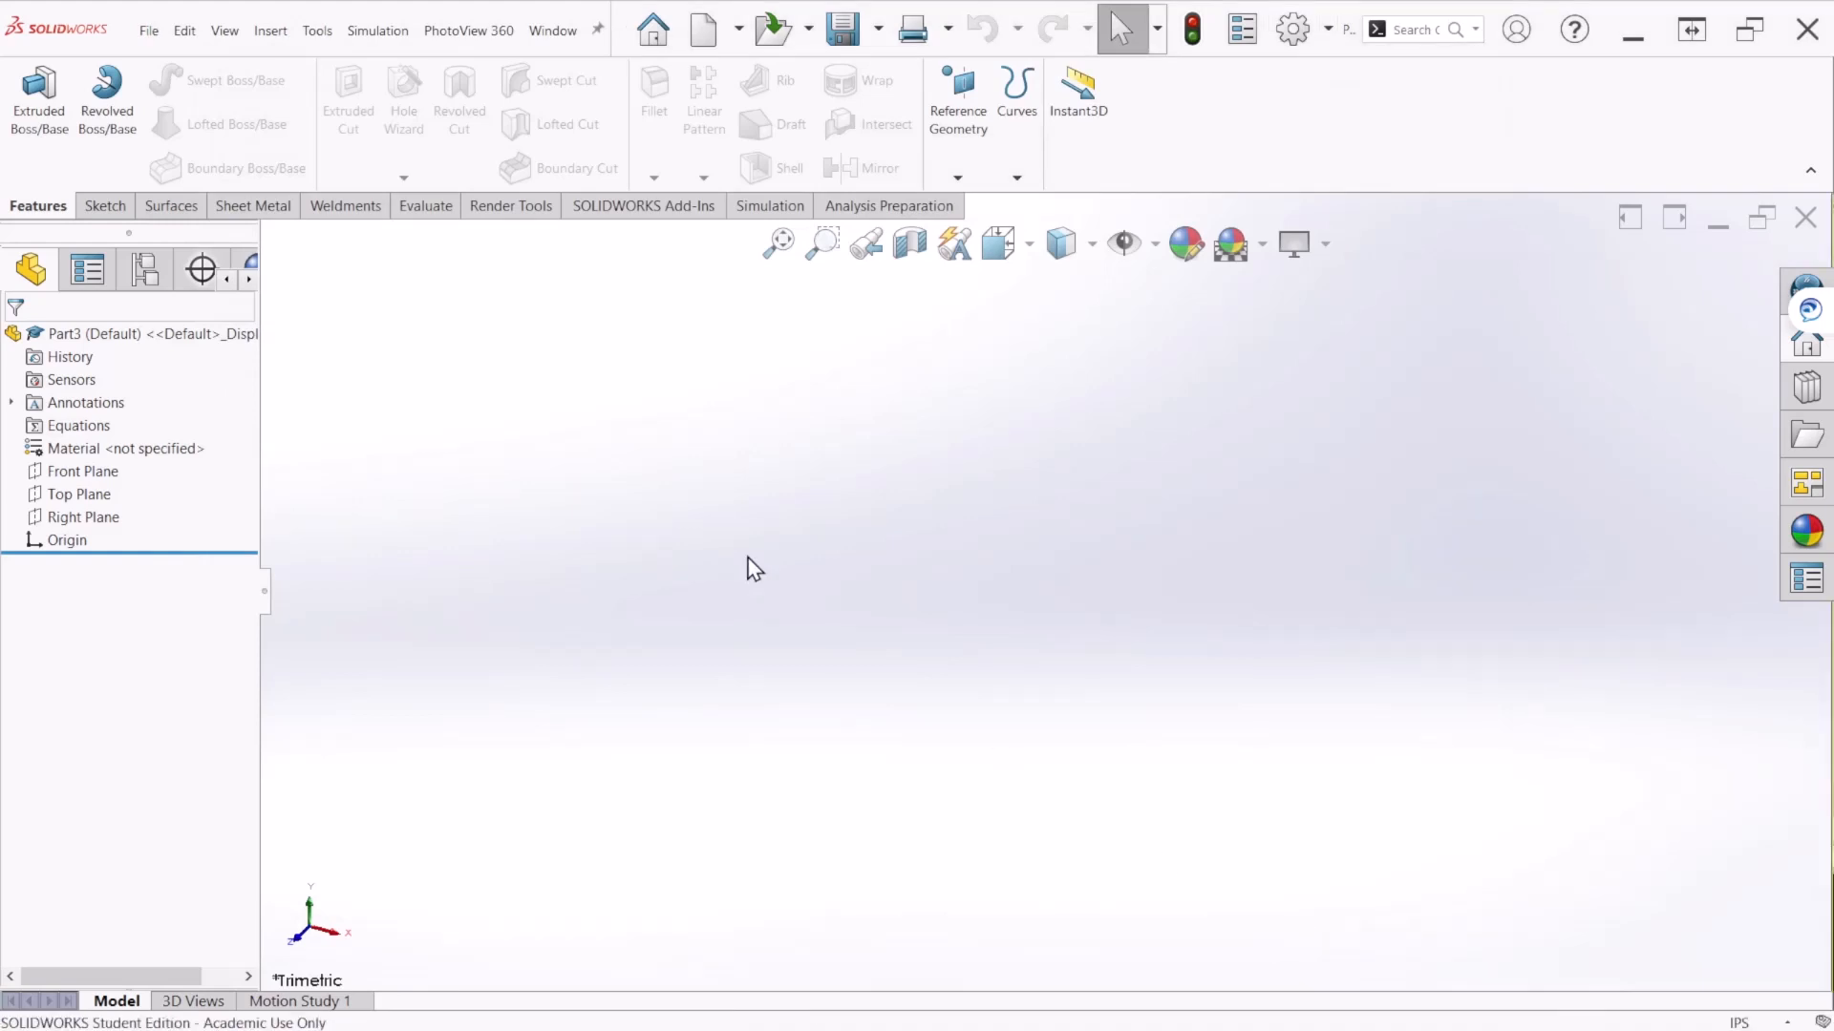
Step: Sketch a center rectangle about 7.36 in wide on the Top Plane, centred on the origin
{"action": "left_click", "coordinate": [86, 496]}
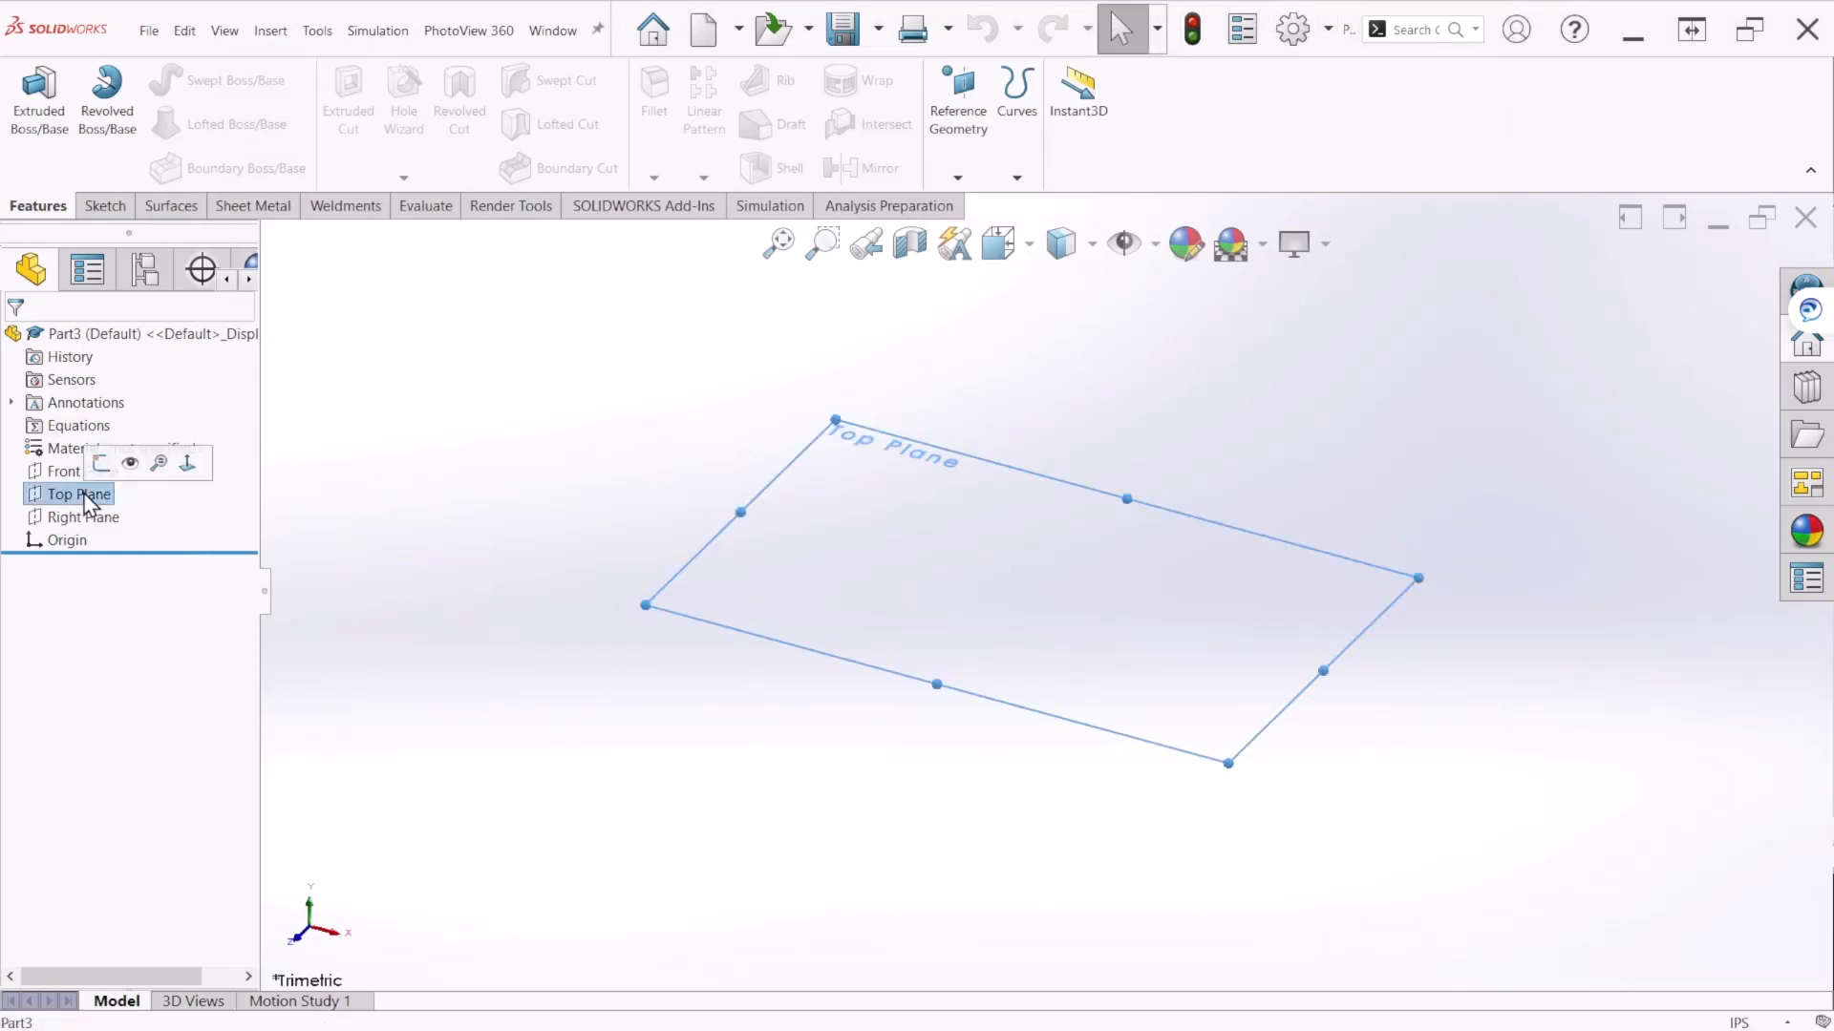
{"action": "left_click", "coordinate": [101, 463]}
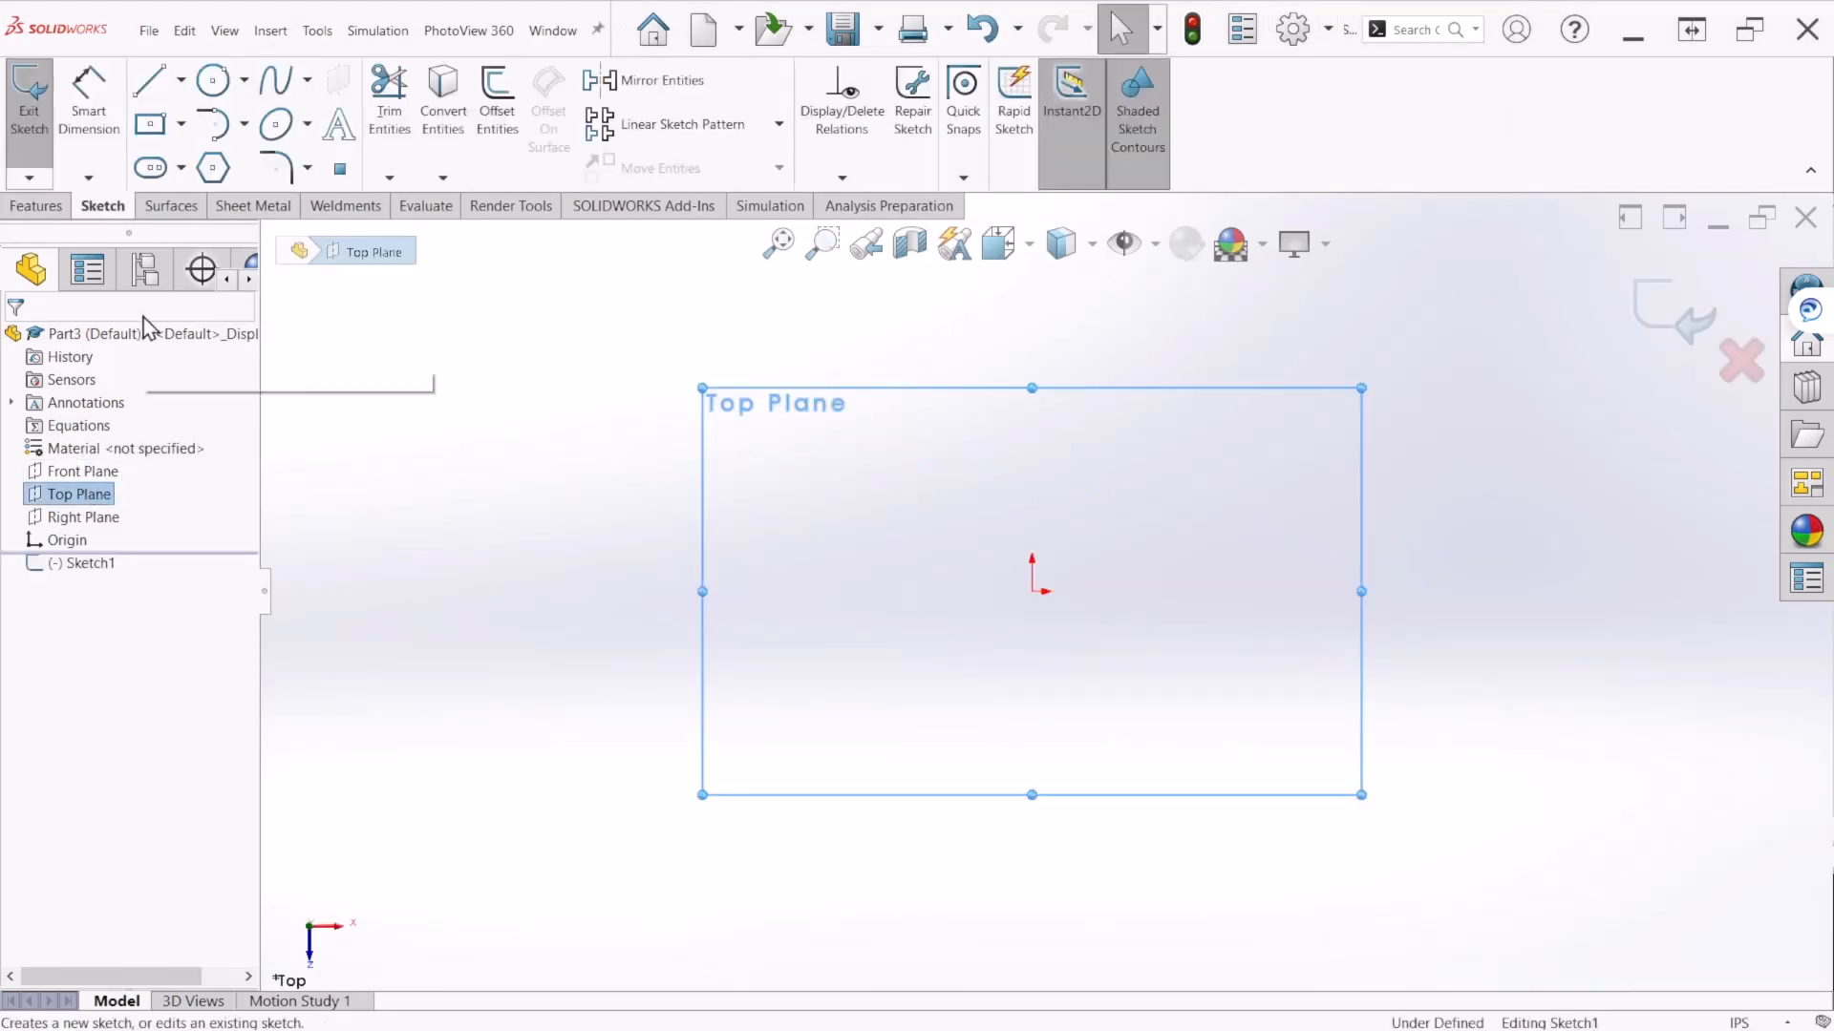
{"action": "left_click", "coordinate": [159, 134]}
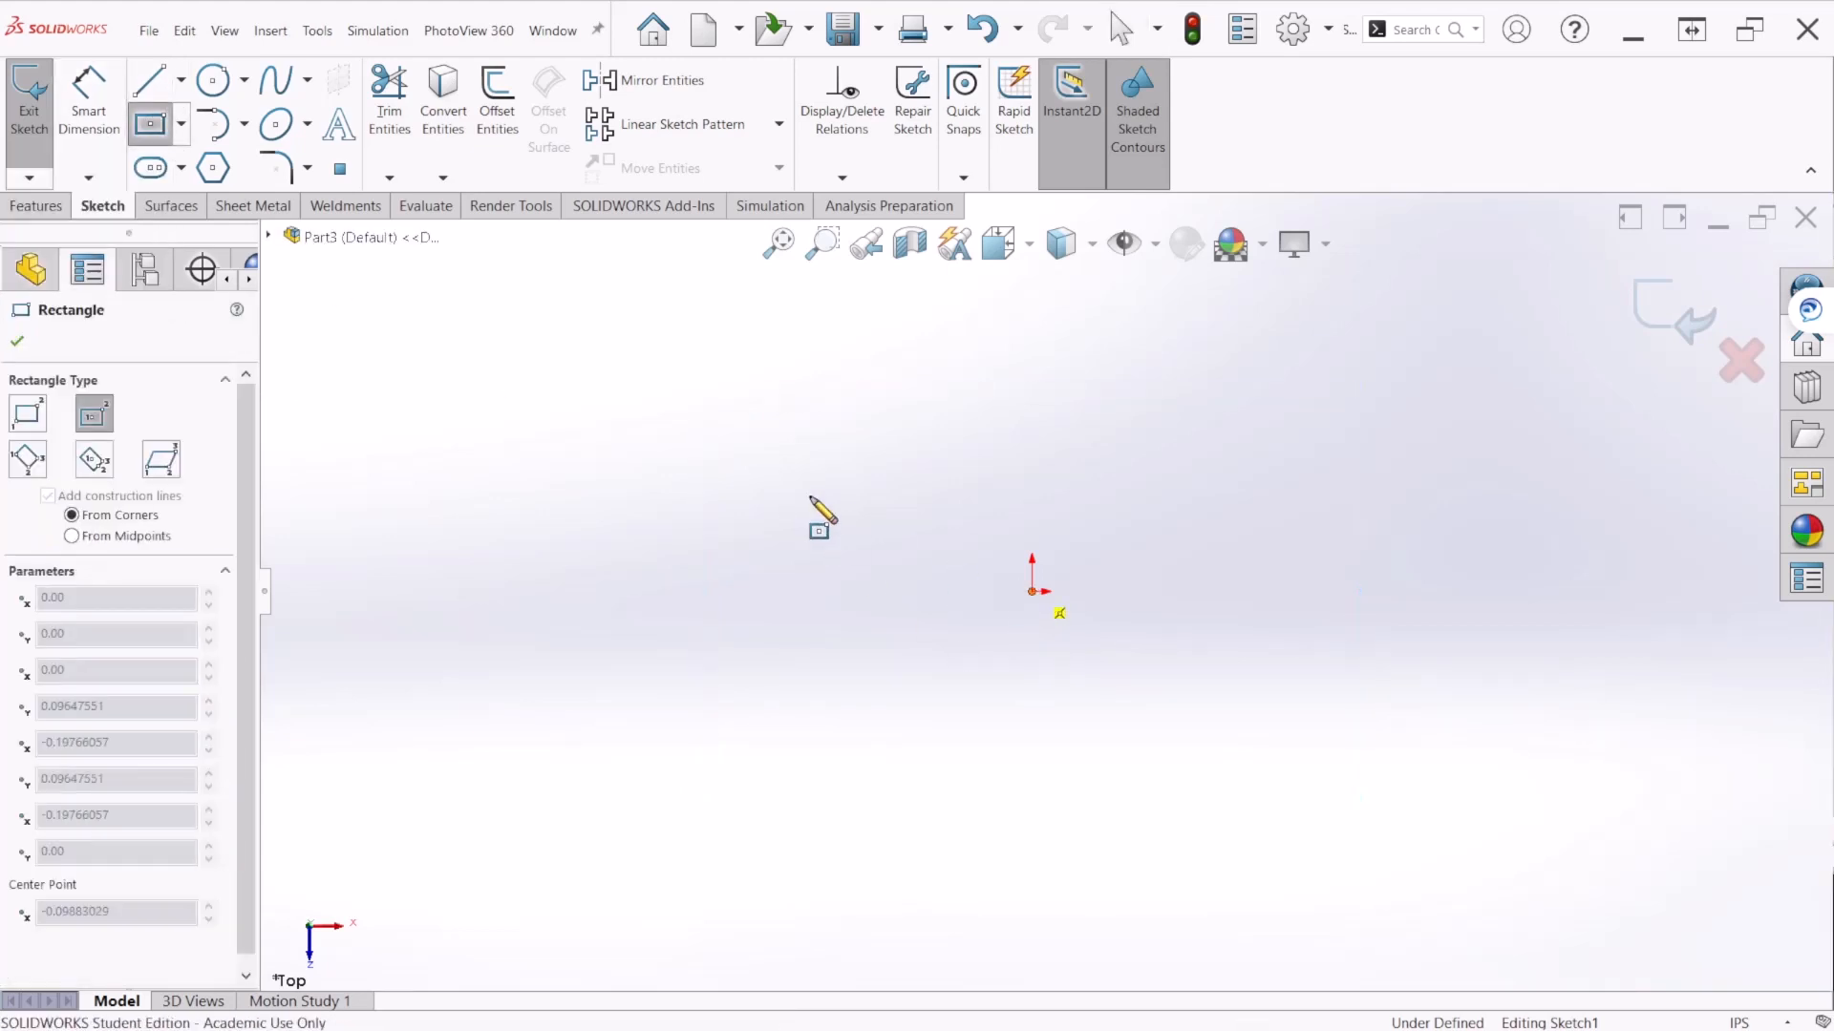
{"action": "left_click", "coordinate": [685, 388]}
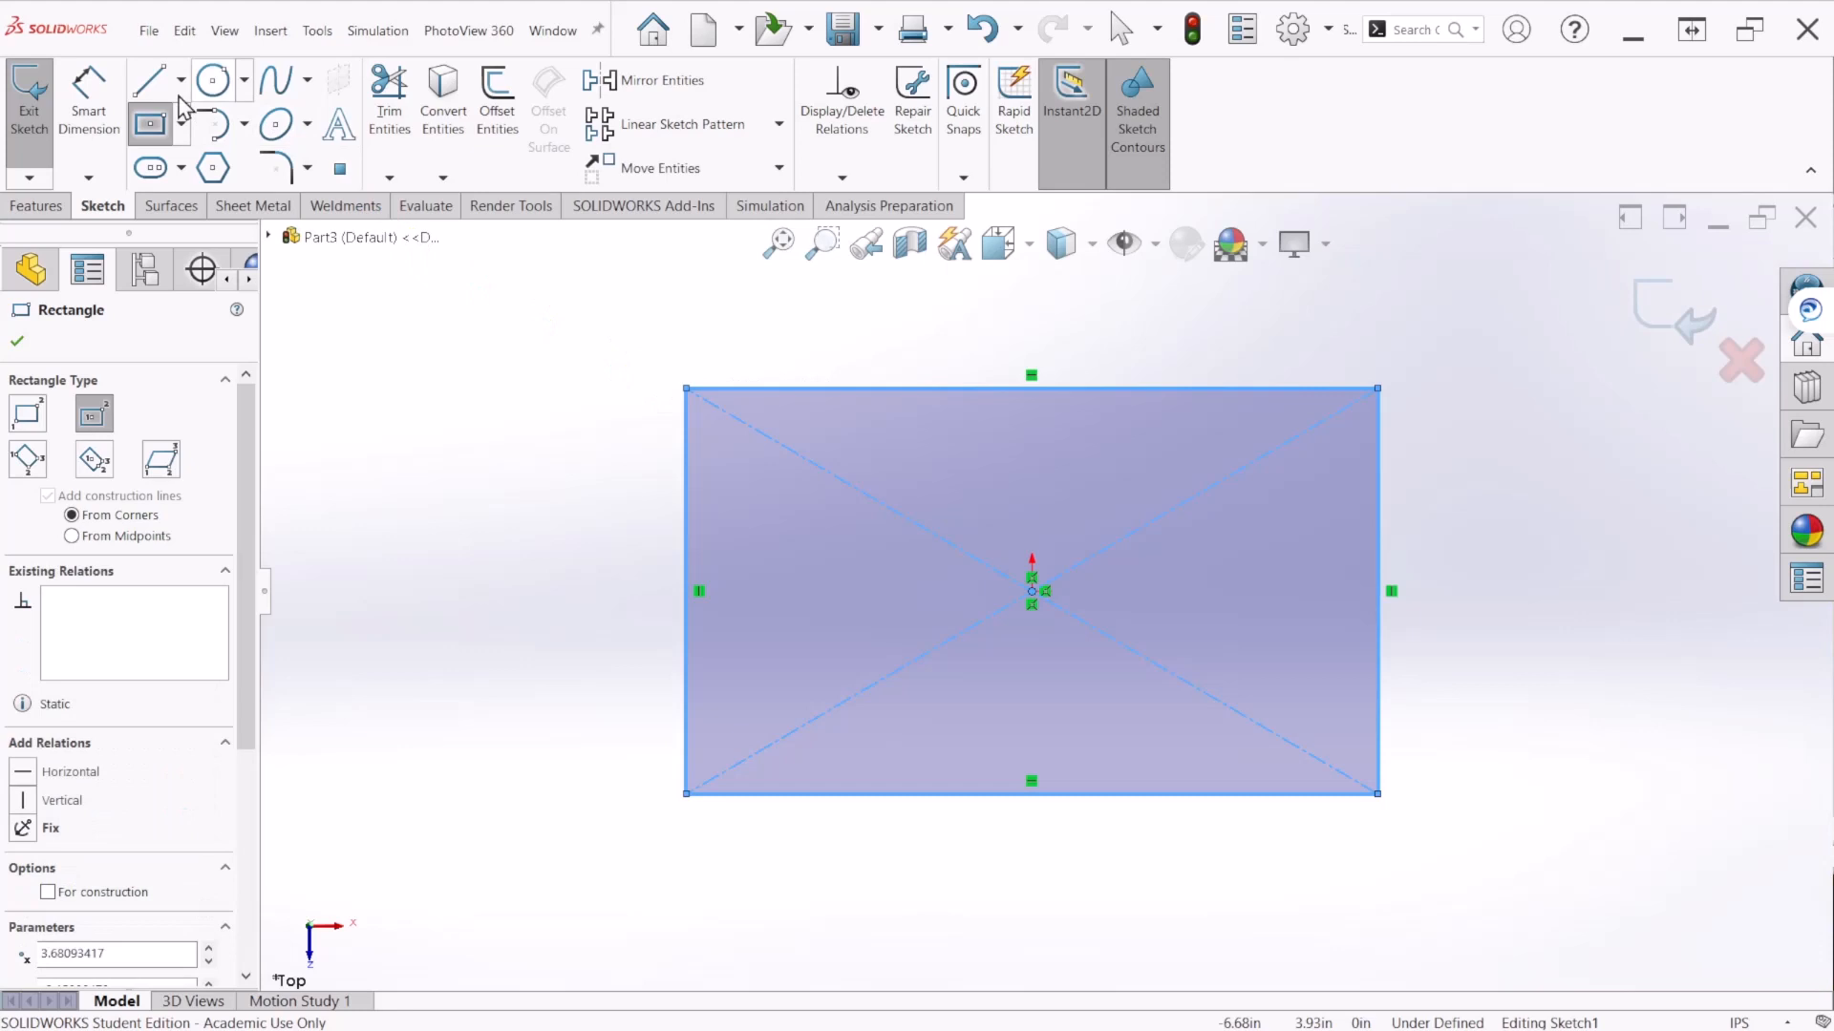
Step: Dimension the rectangle 7 in wide and 4 in high, and finish the sketch
{"action": "left_click", "coordinate": [113, 107]}
{"action": "left_click", "coordinate": [892, 388]}
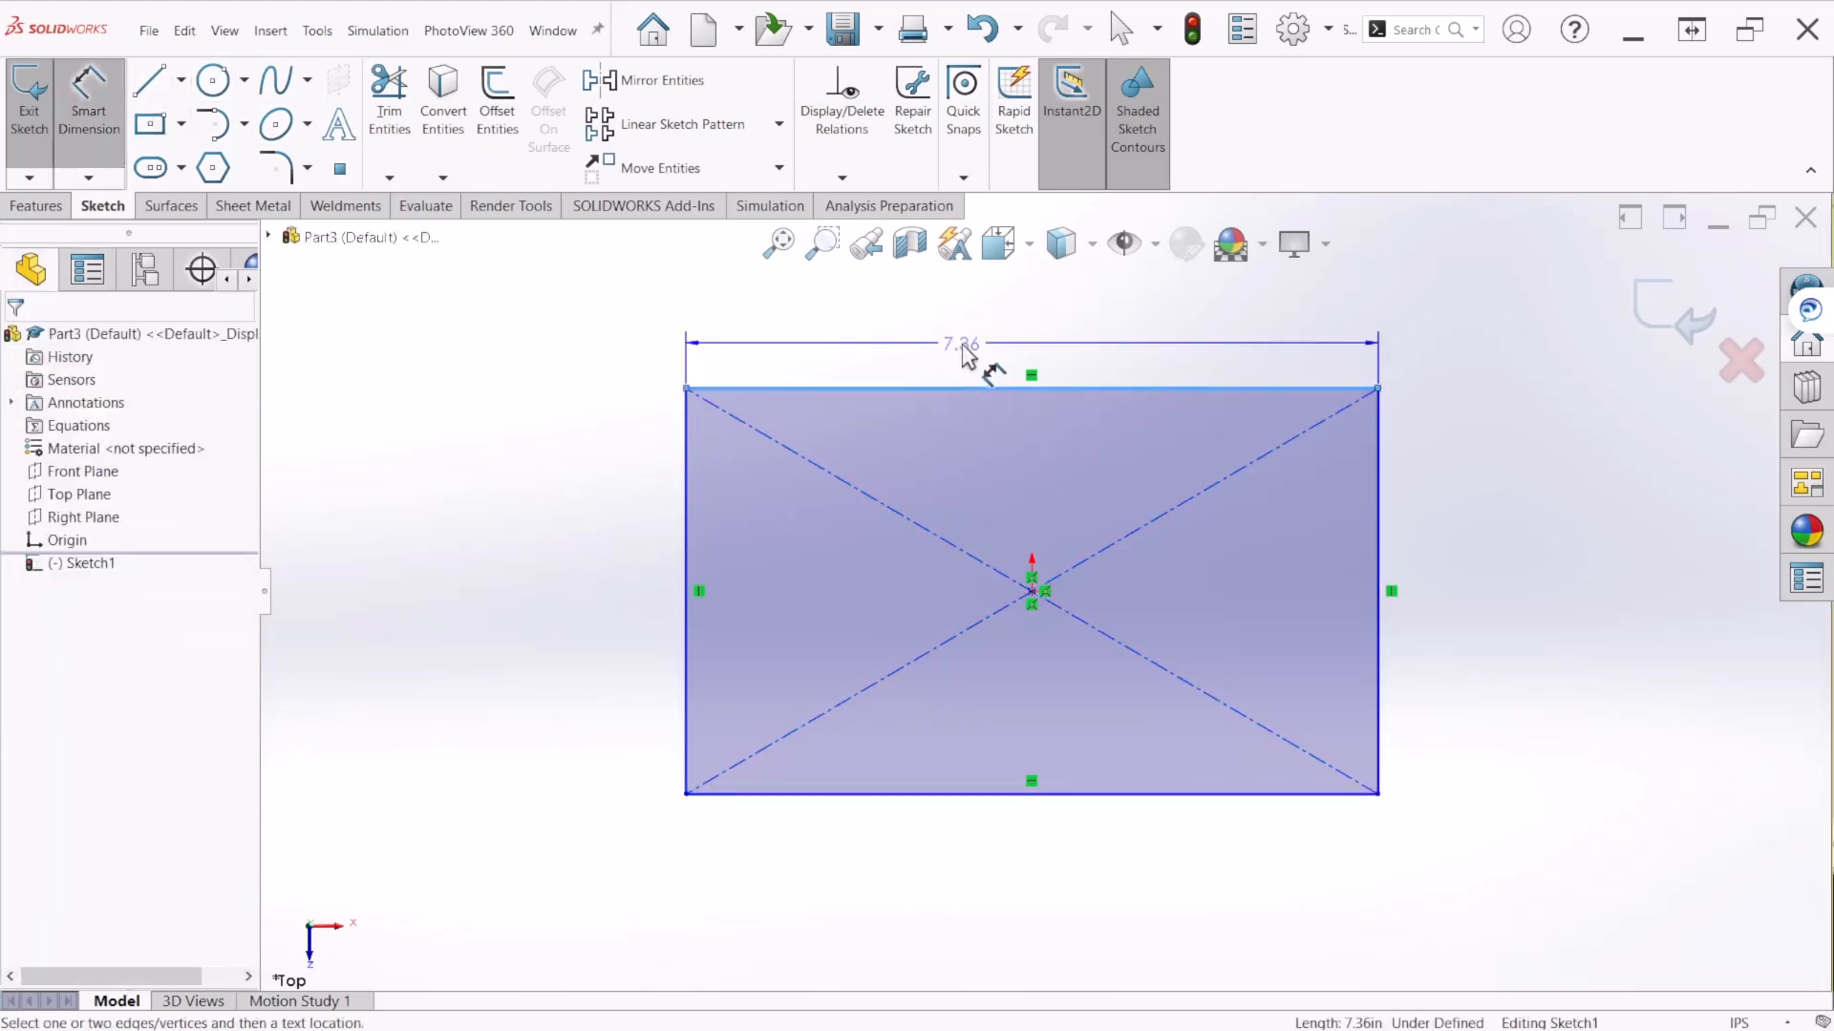
{"action": "left_click", "coordinate": [964, 357]}
{"action": "type", "text": "7"}
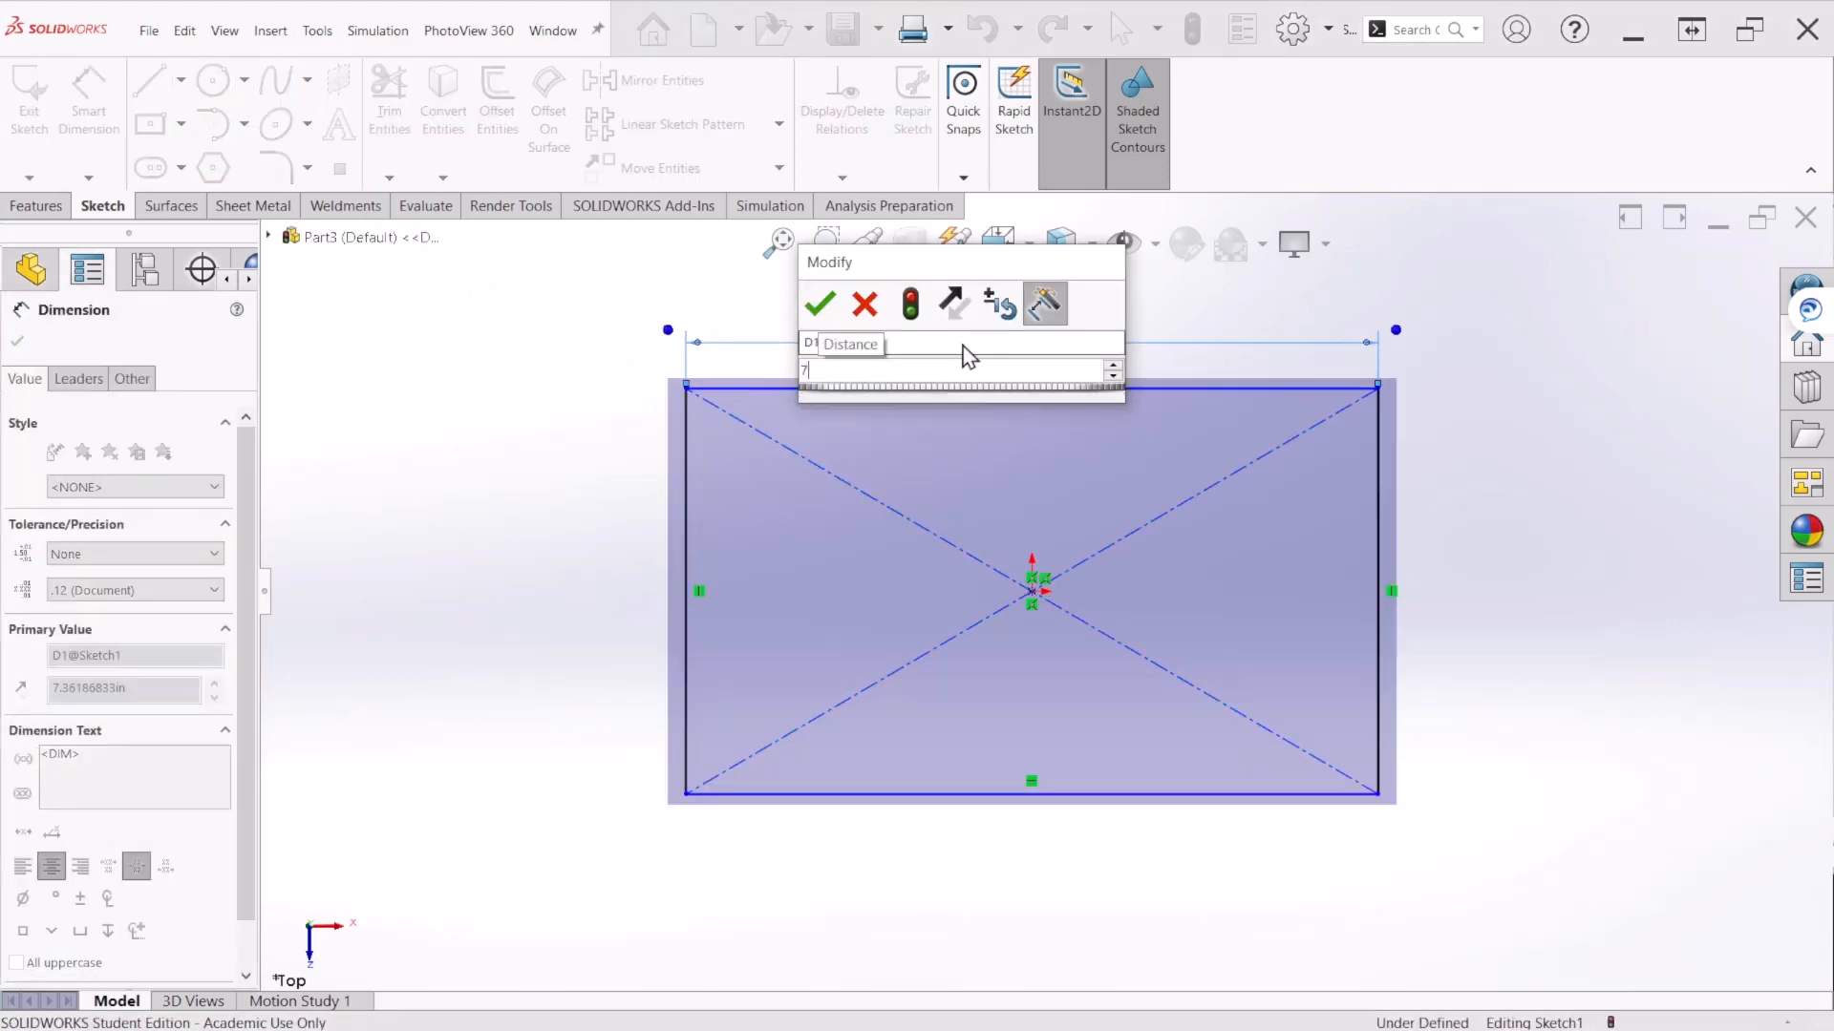
{"action": "key", "text": "Return"}
{"action": "left_click", "coordinate": [686, 518]}
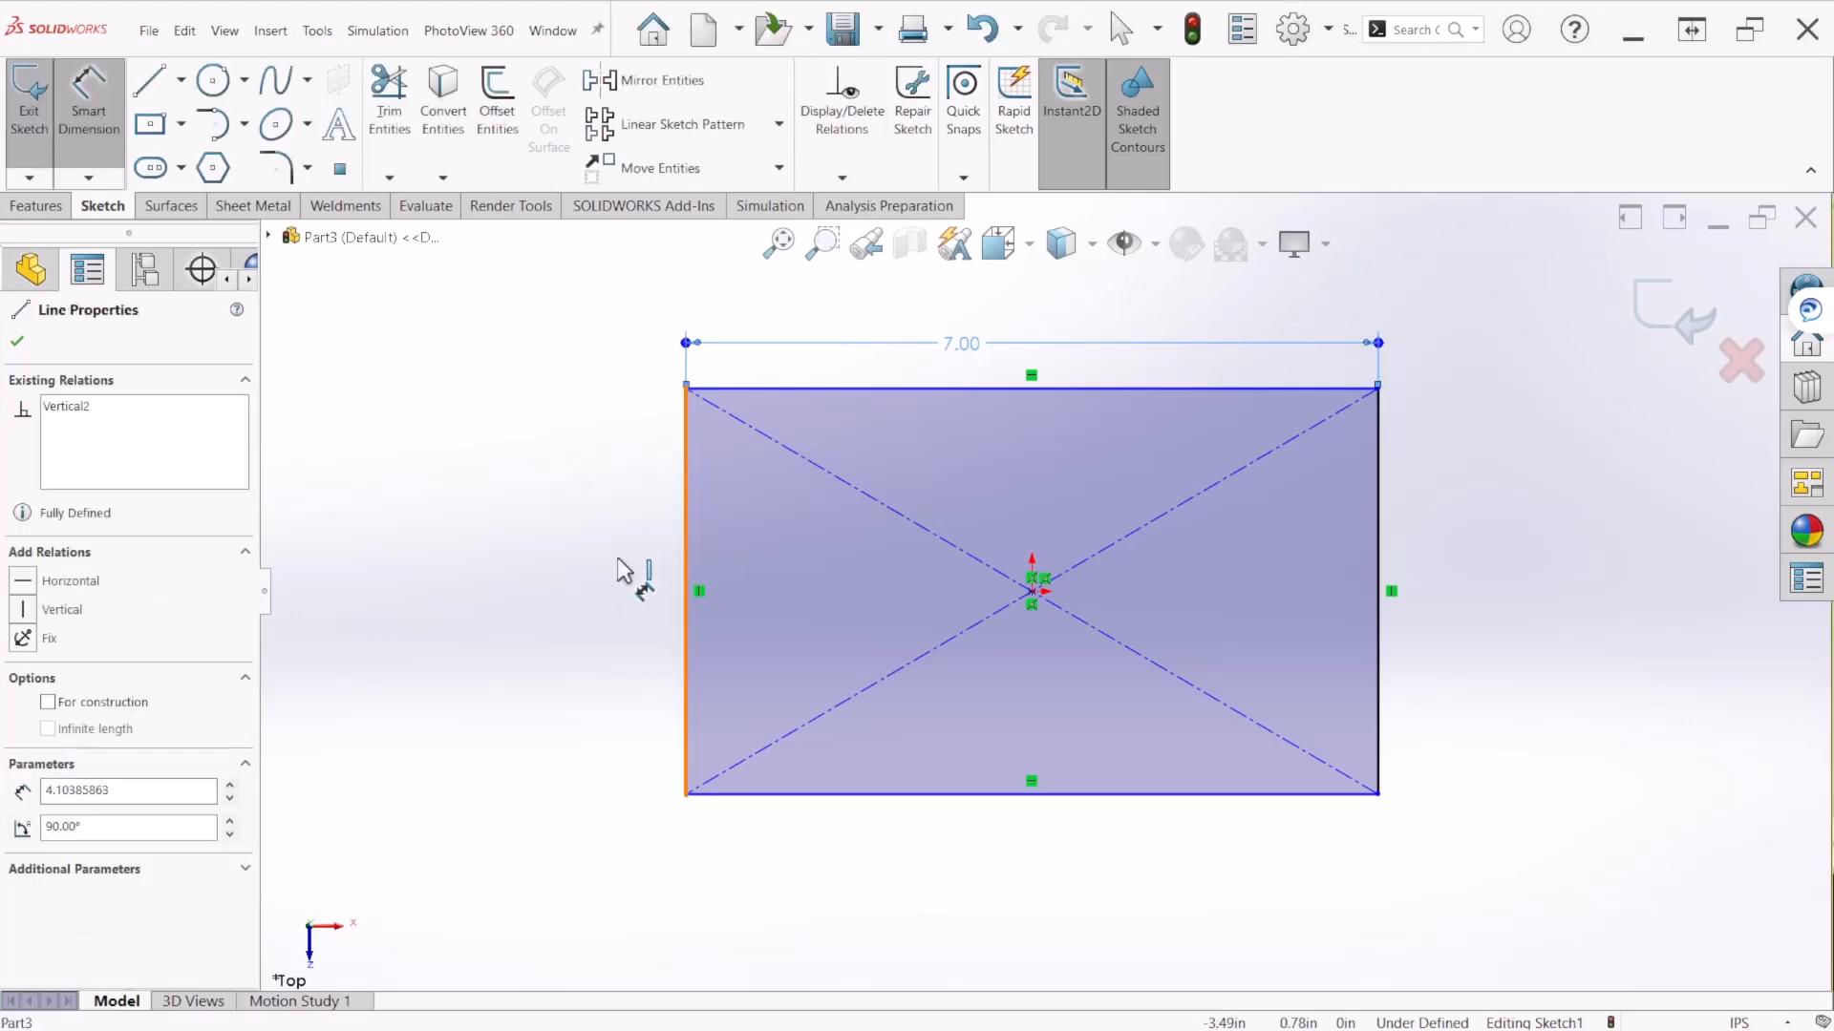
{"action": "left_click", "coordinate": [600, 593]}
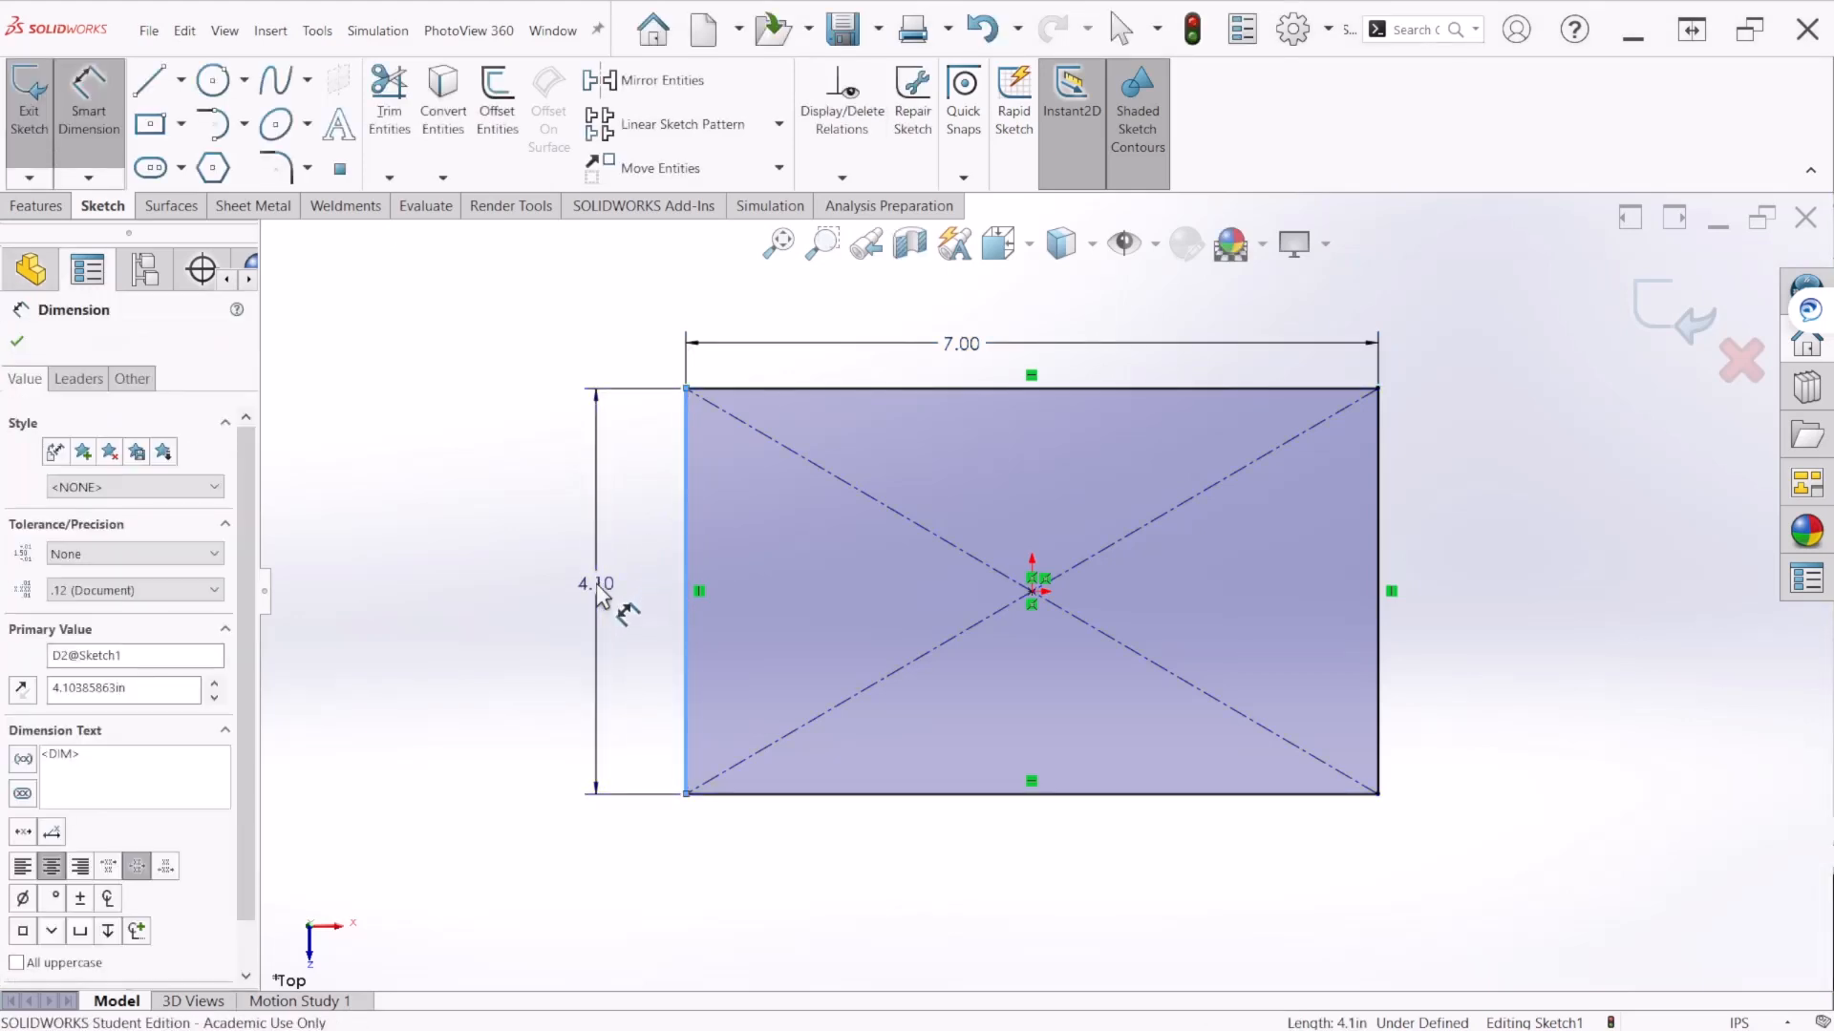
{"action": "key", "text": "Return"}
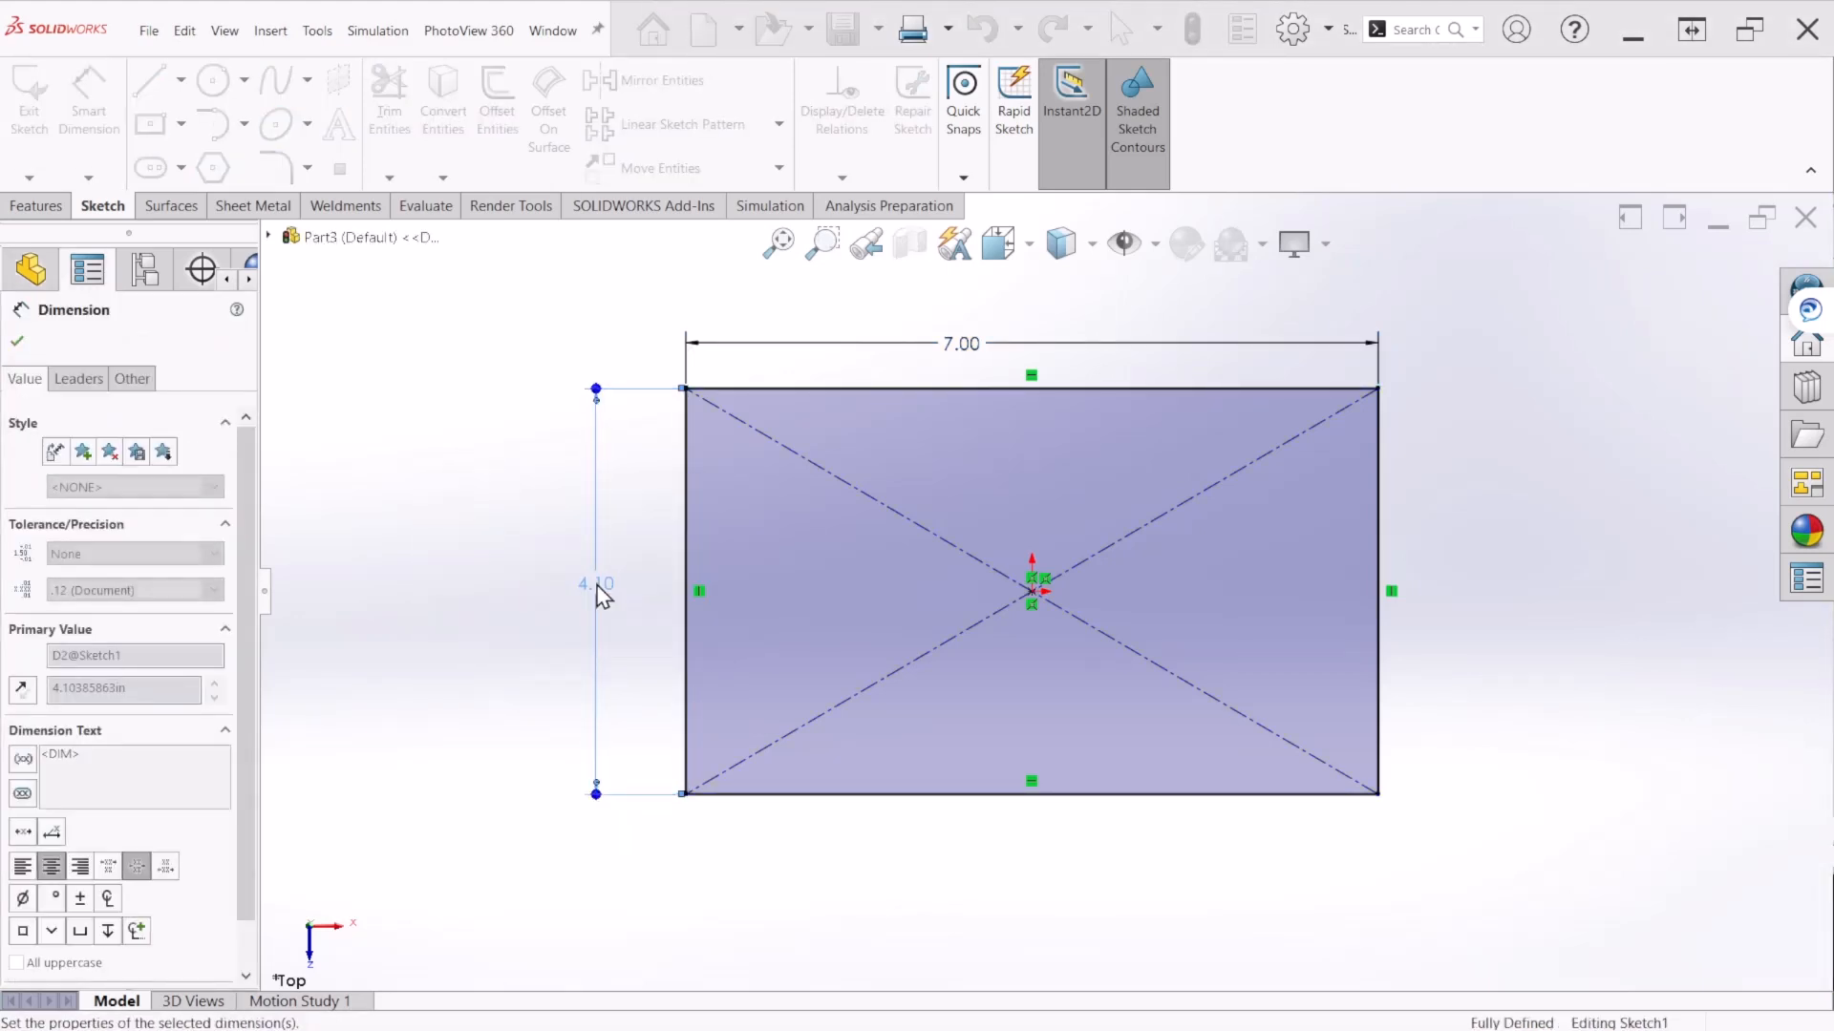
{"action": "left_click", "coordinate": [1662, 313]}
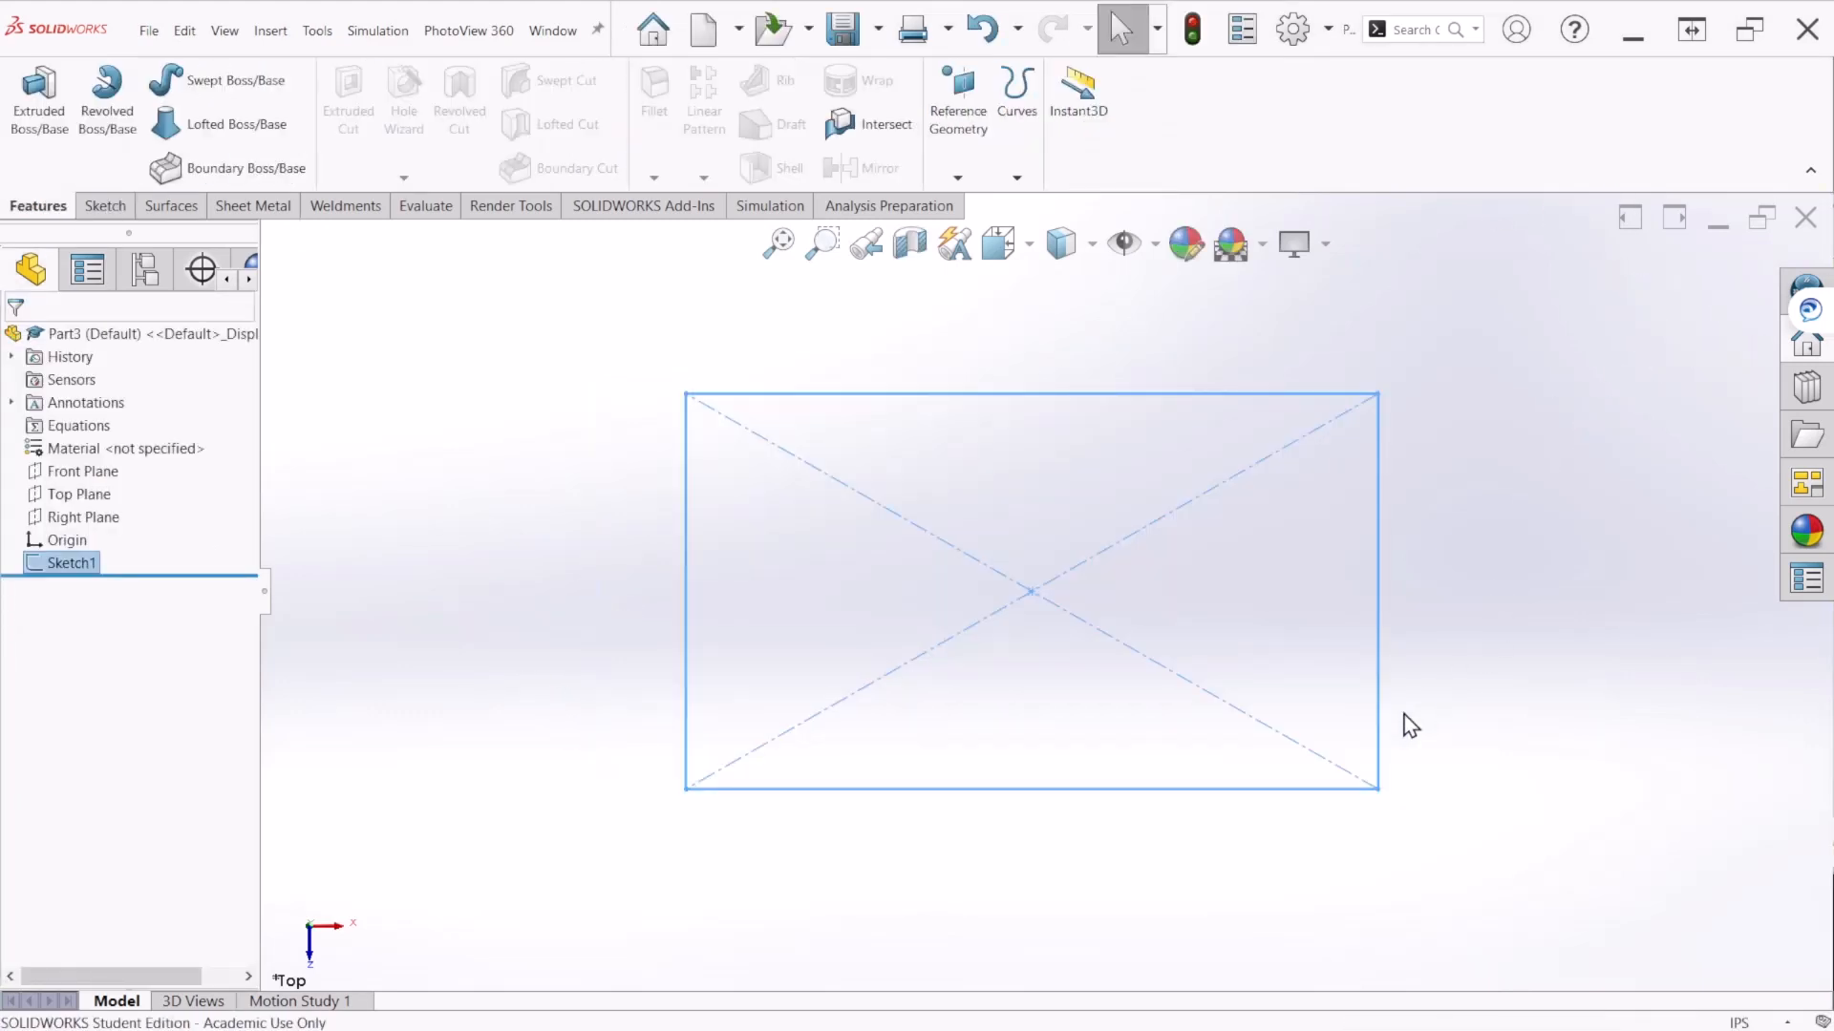
Step: Start a new sketch on the Front Plane
{"action": "key", "text": "ctrl+7"}
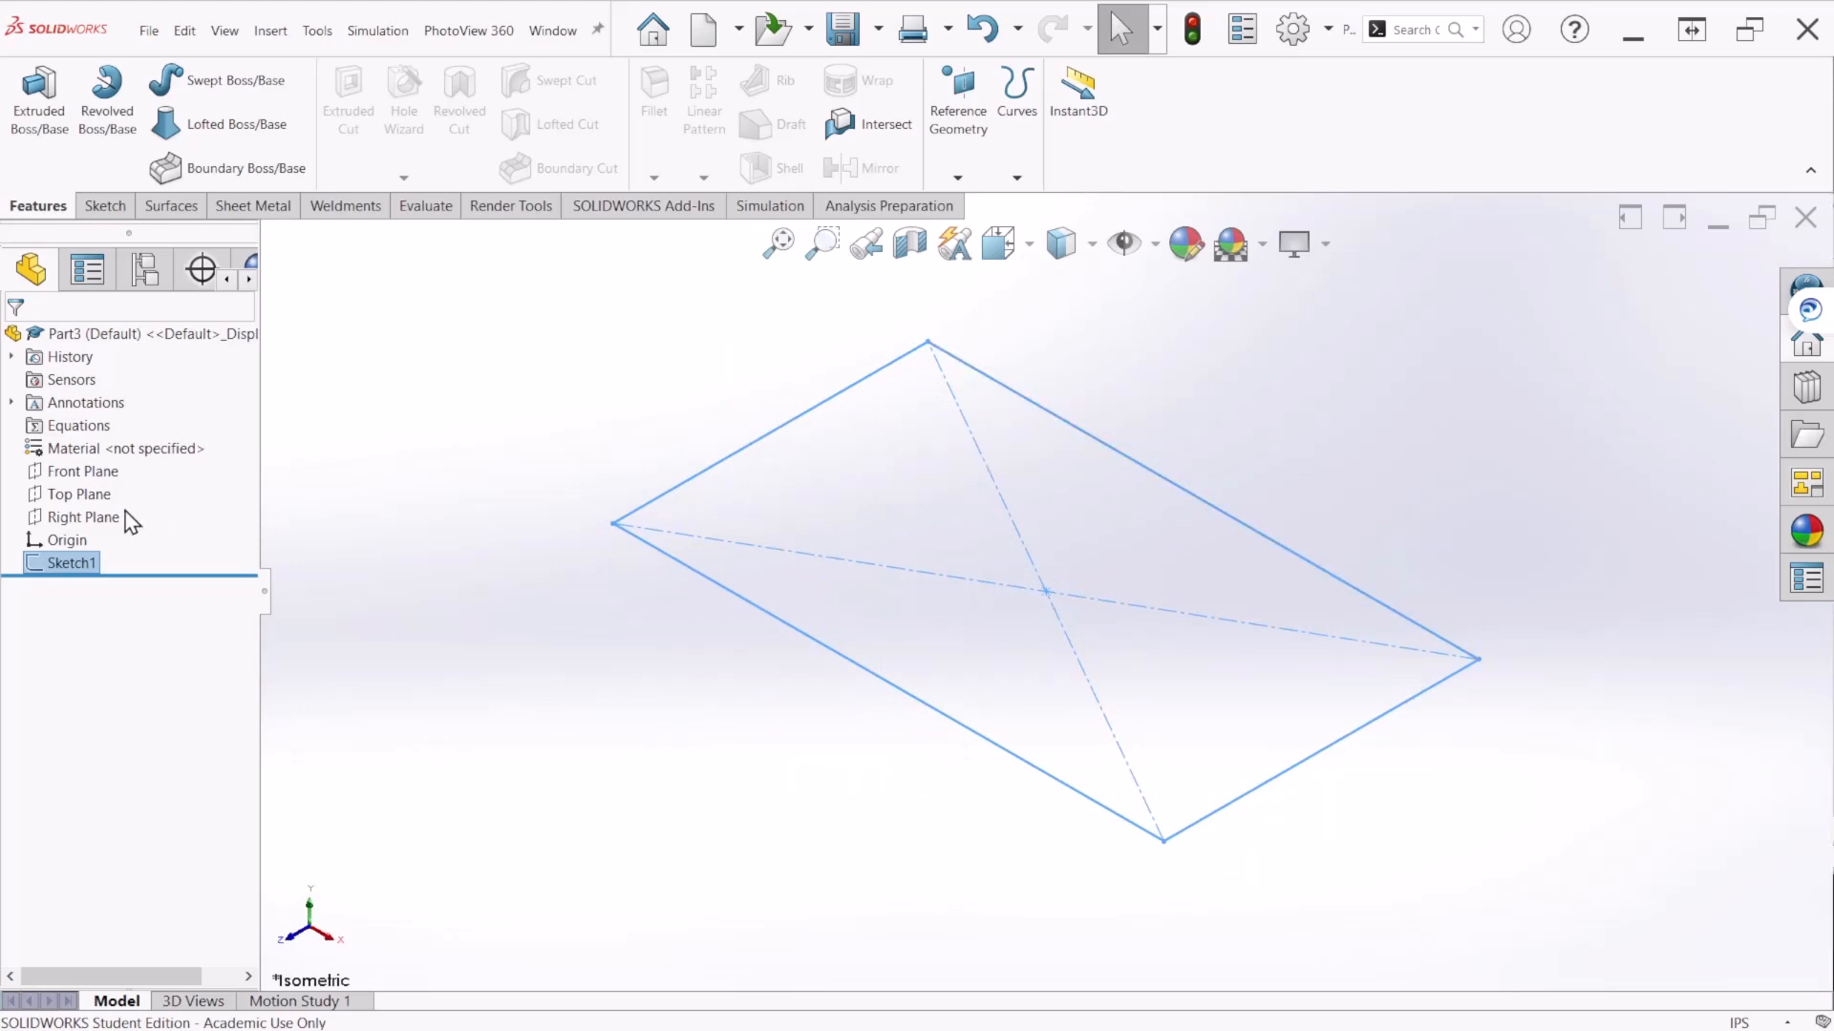
{"action": "left_click", "coordinate": [88, 472]}
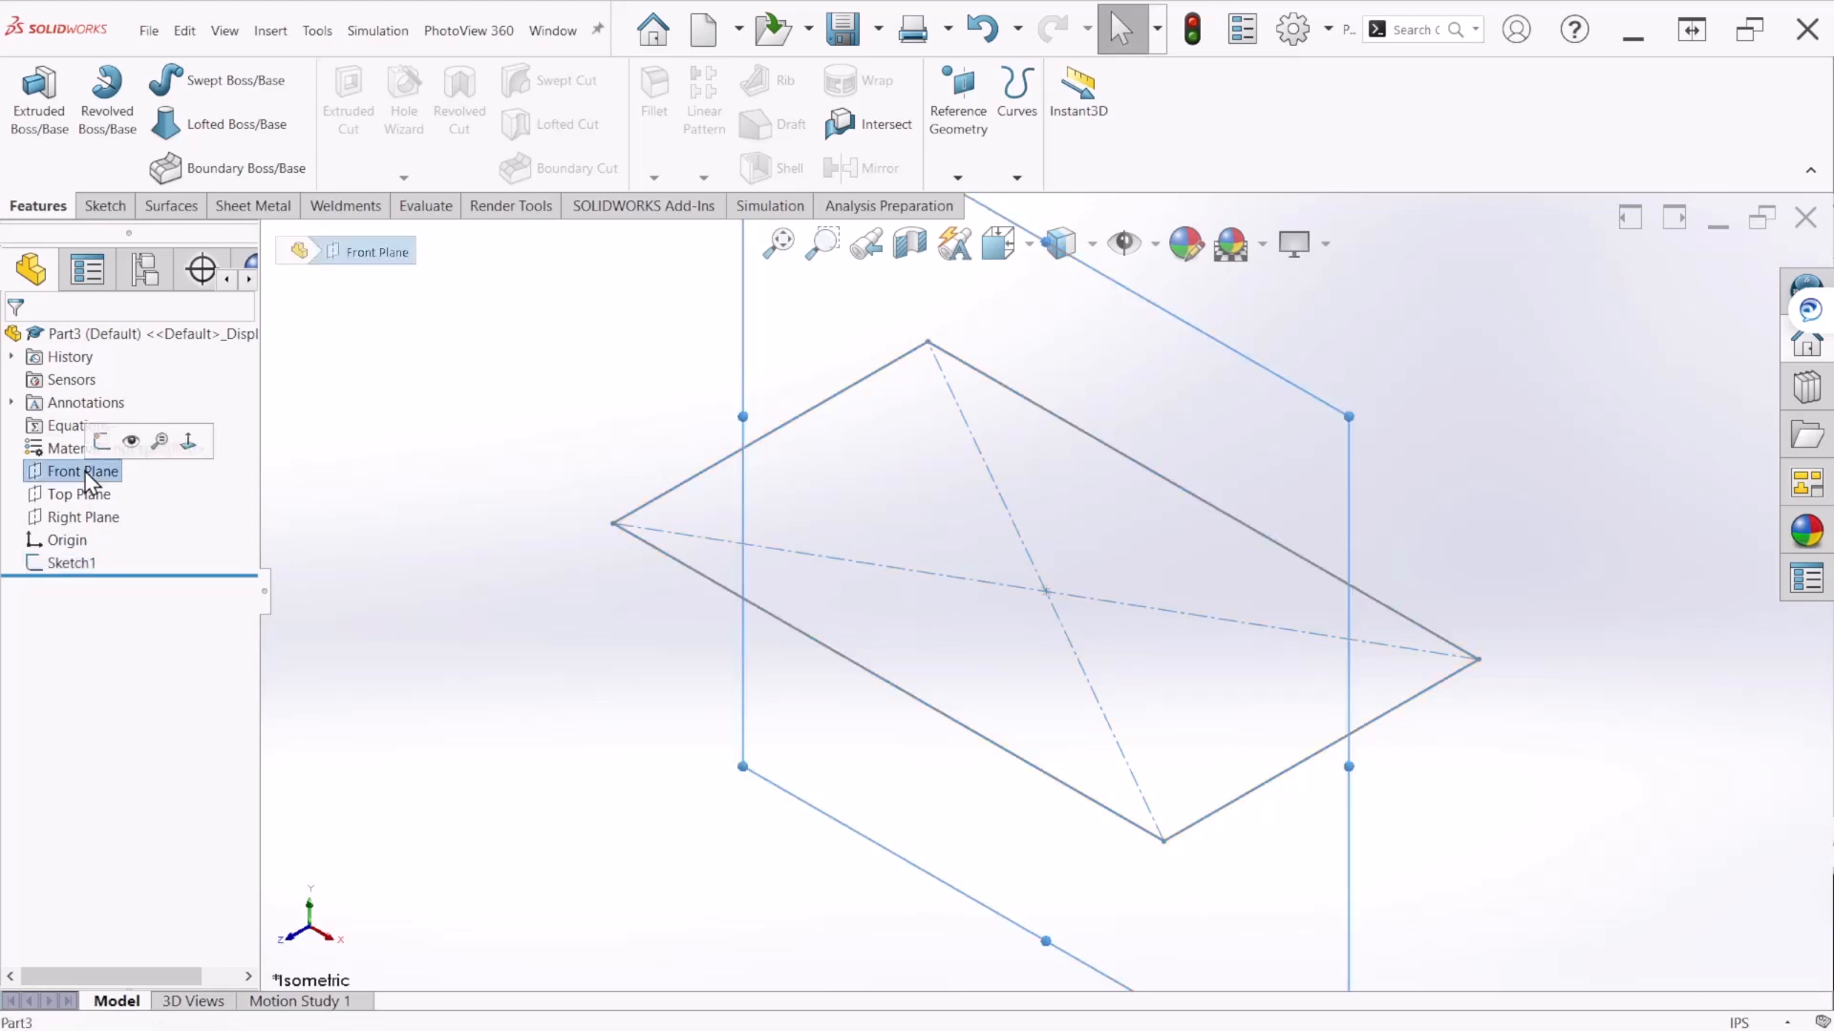
{"action": "left_click", "coordinate": [101, 442]}
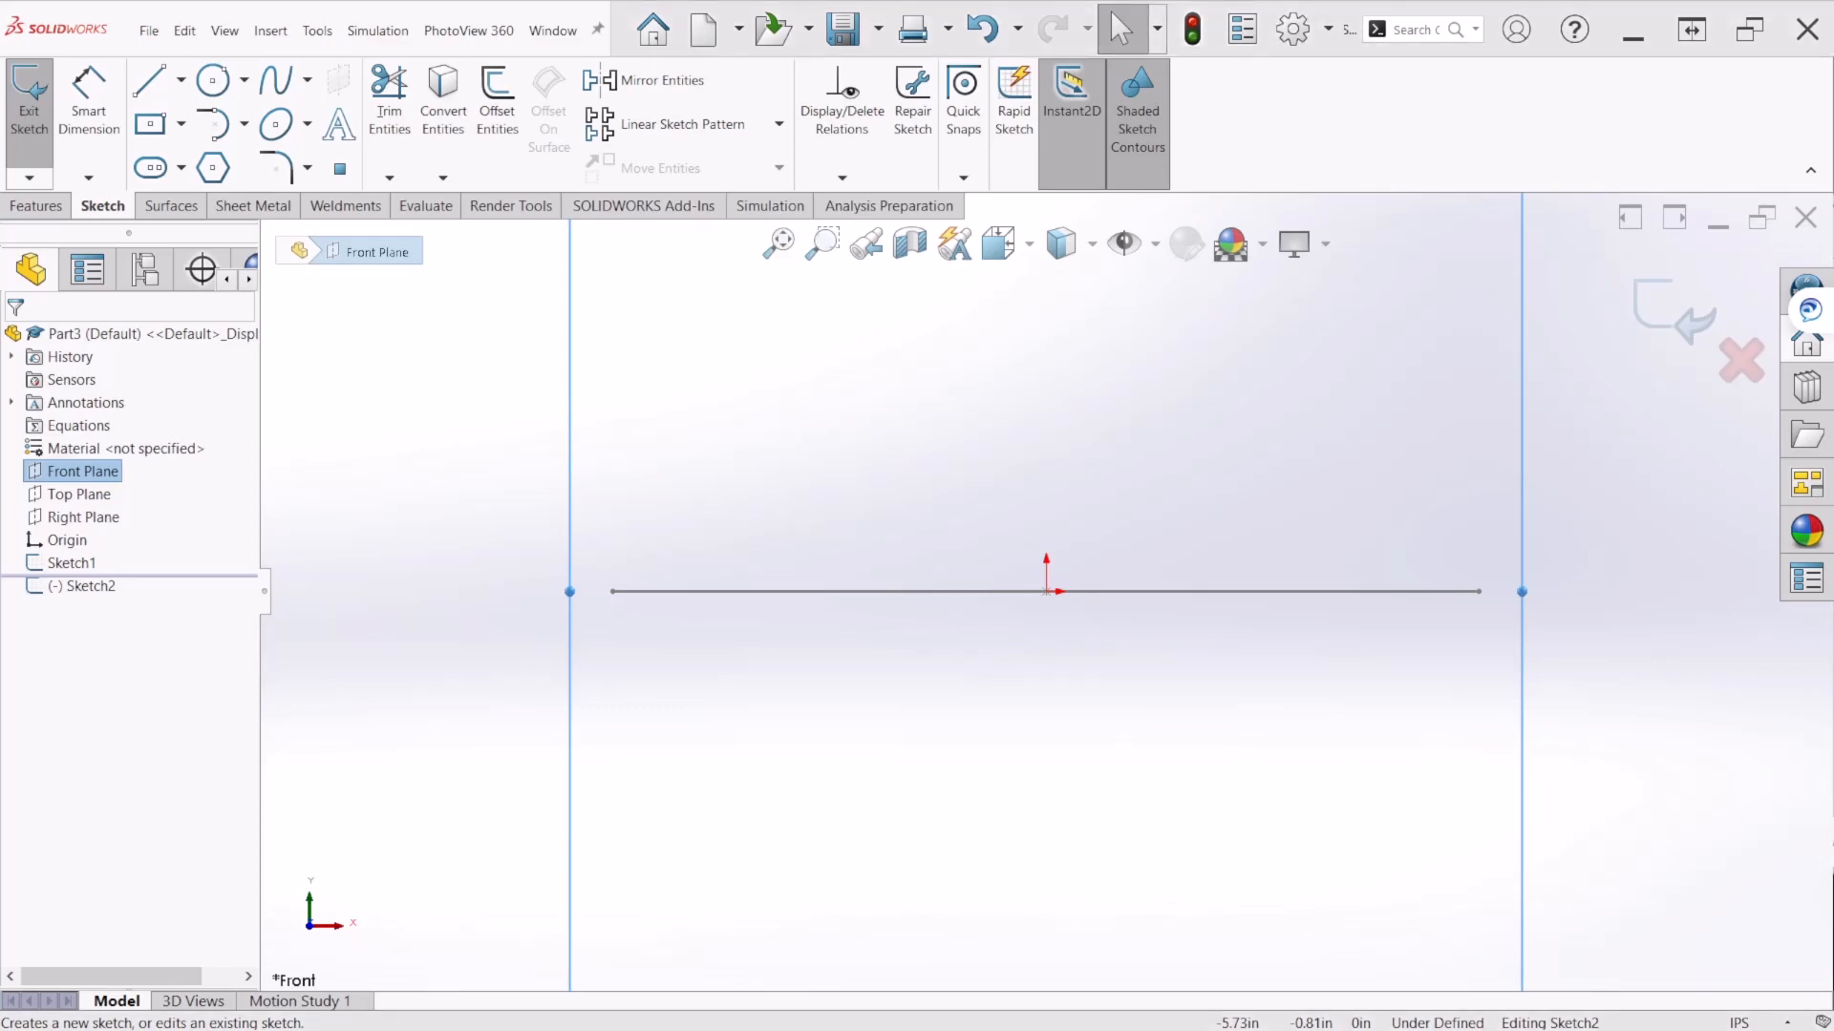
Step: Examine the rim and wall profile dimensions in Detail C of the BIN PDF drawing, and return to the sketch
{"action": "key", "text": "alt+Tab"}
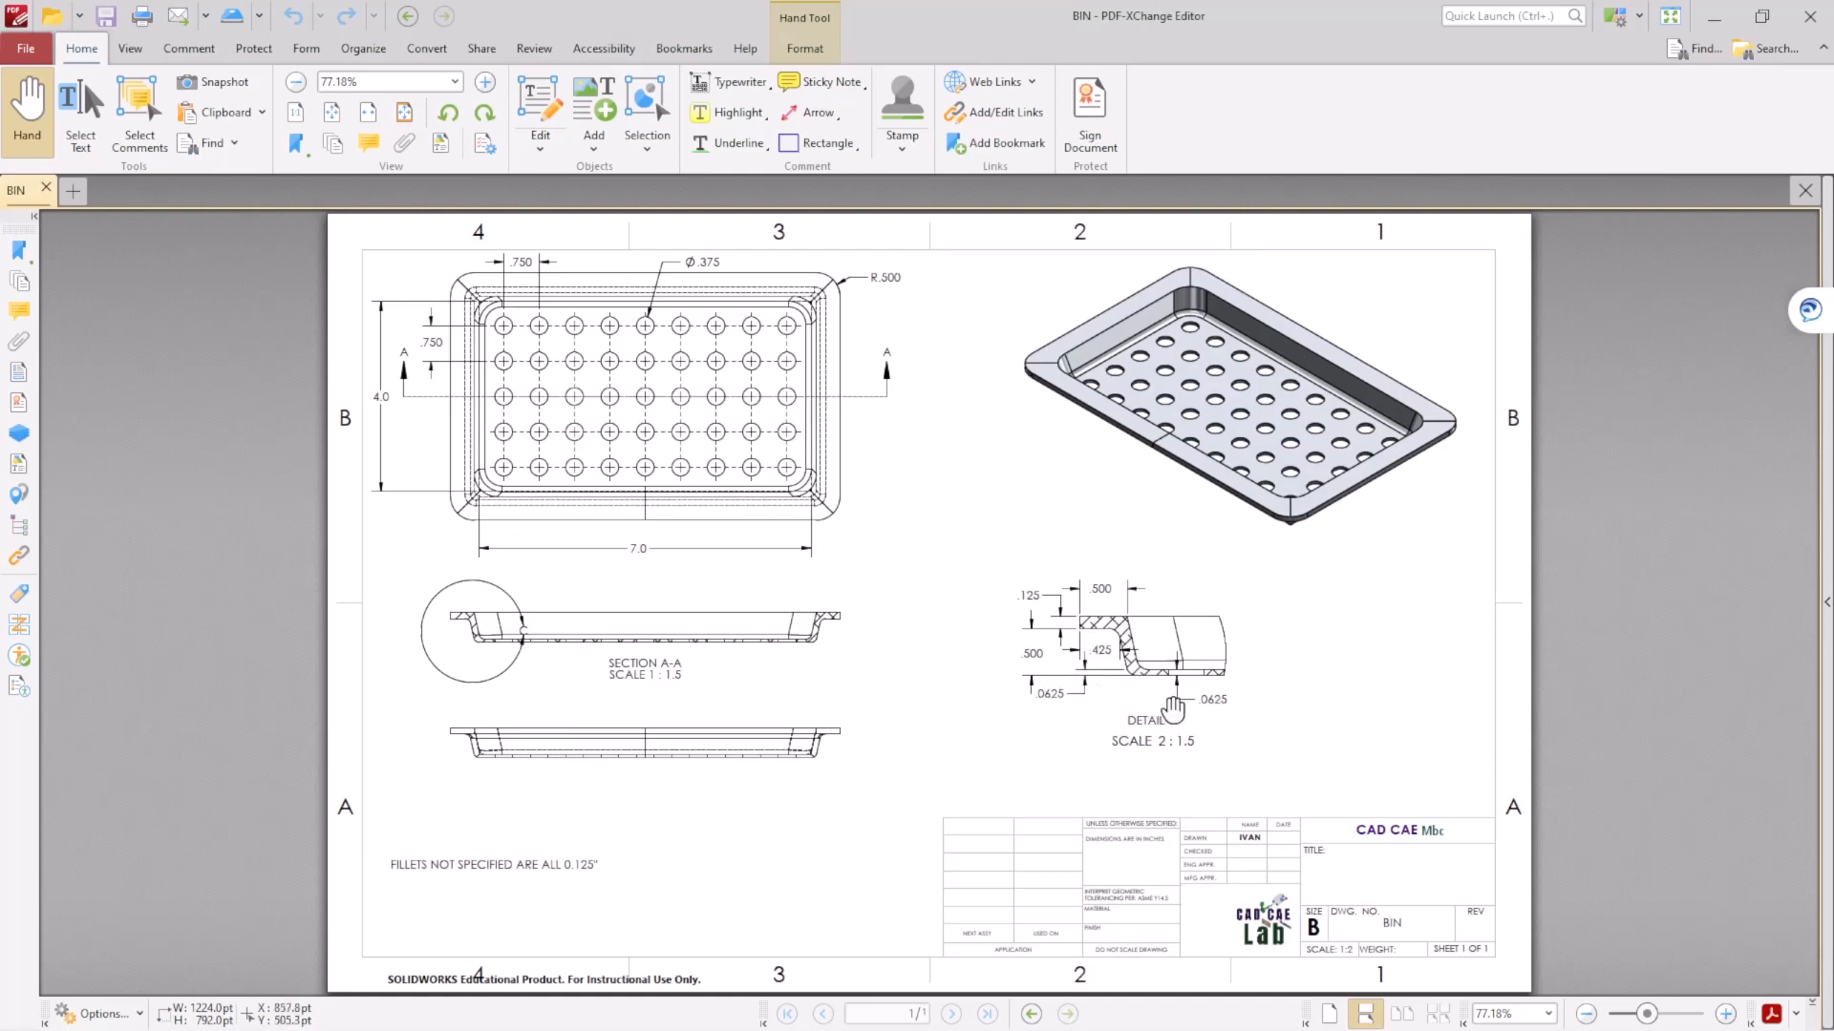
{"action": "scroll", "coordinate": [1173, 709], "scroll_direction": "up", "scroll_amount": 4, "text": "ctrl"}
{"action": "left_click_drag", "start_coordinate": [1375, 726], "coordinate": [1155, 719]}
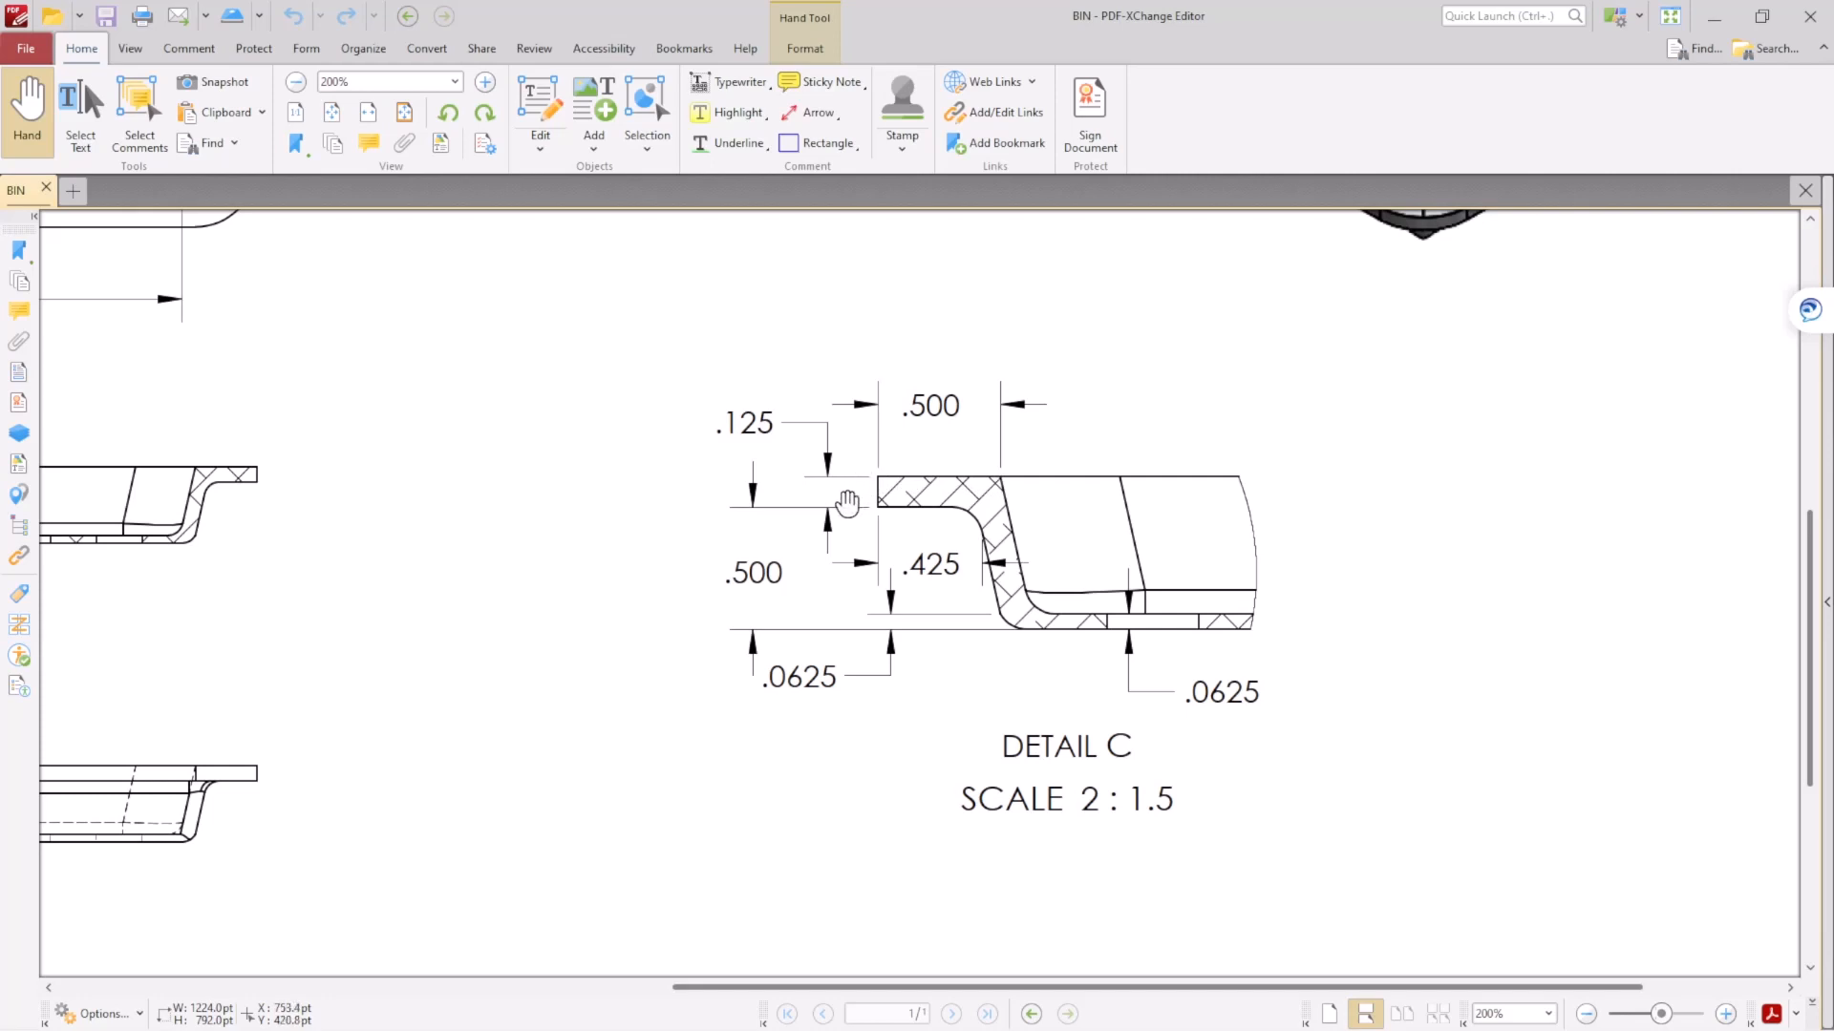
{"action": "mouse_move", "coordinate": [807, 557]}
{"action": "left_mouse_down"}
{"action": "mouse_move", "coordinate": [803, 503]}
{"action": "mouse_move", "coordinate": [771, 557]}
{"action": "left_mouse_up"}
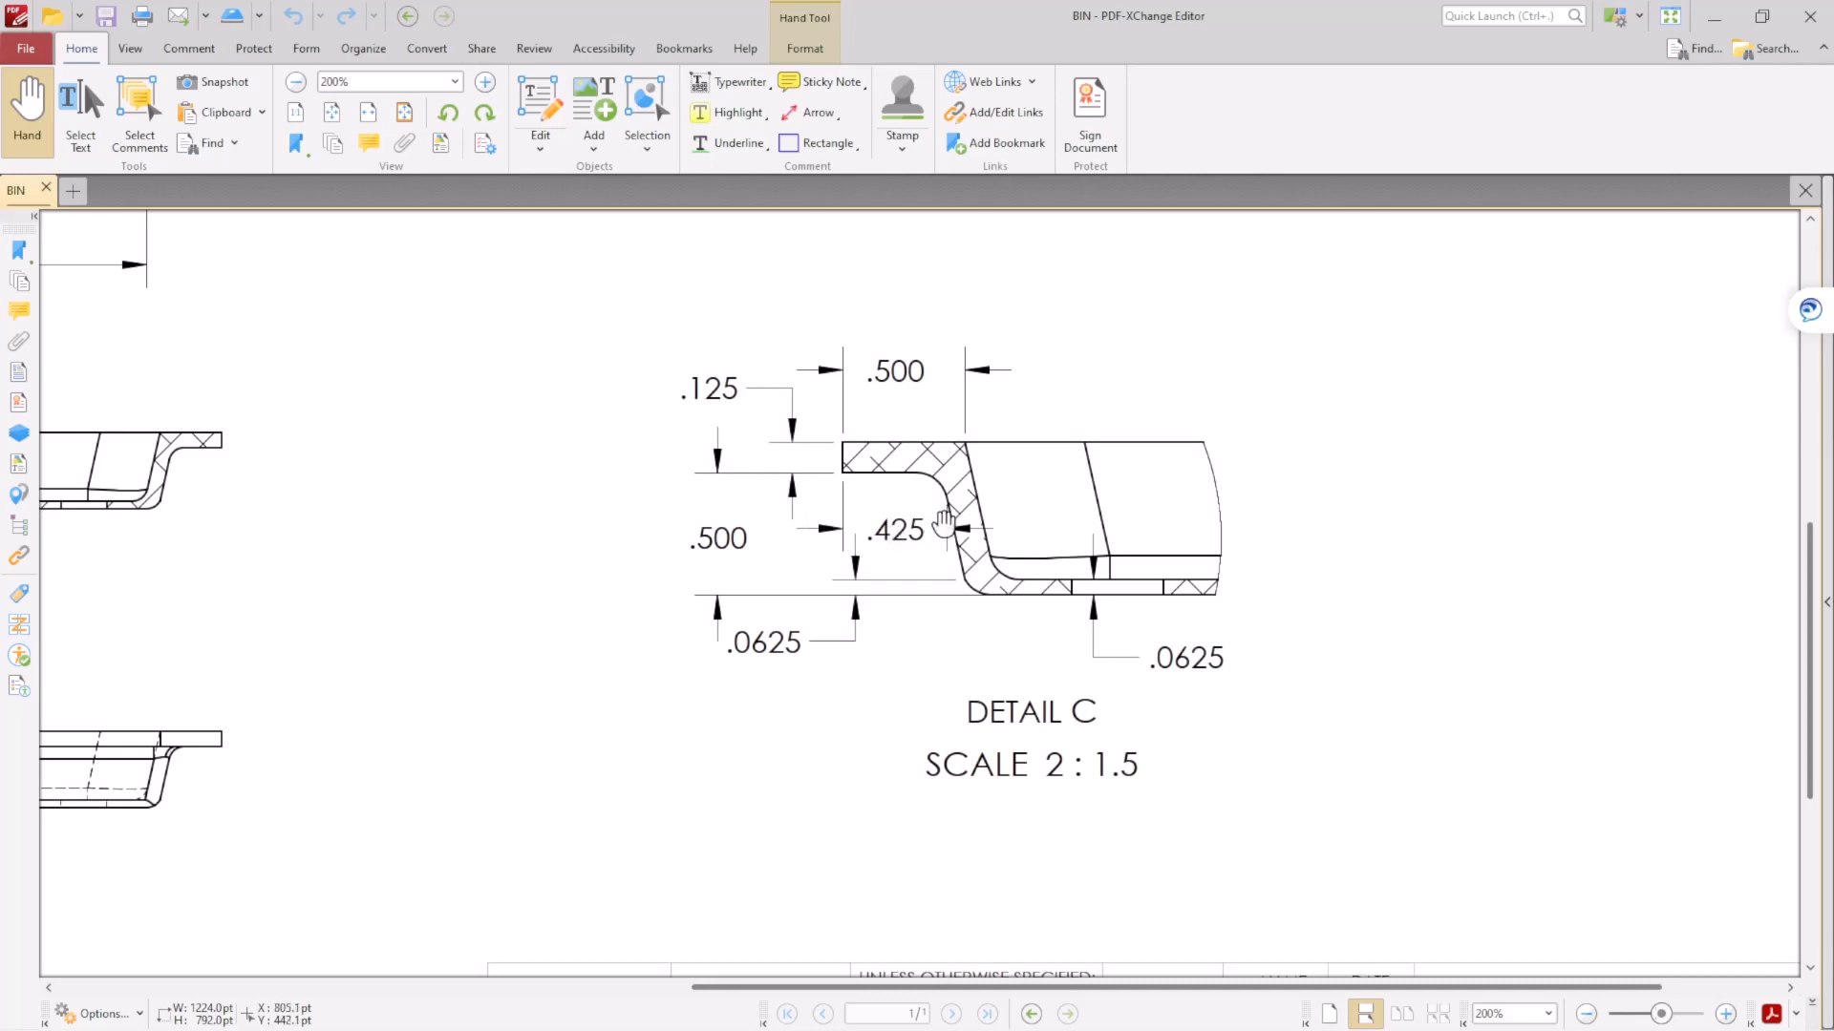
{"action": "scroll", "coordinate": [953, 606], "scroll_direction": "down", "scroll_amount": 2, "text": "ctrl"}
{"action": "scroll", "coordinate": [1189, 612], "scroll_direction": "down", "scroll_amount": 1, "text": "ctrl"}
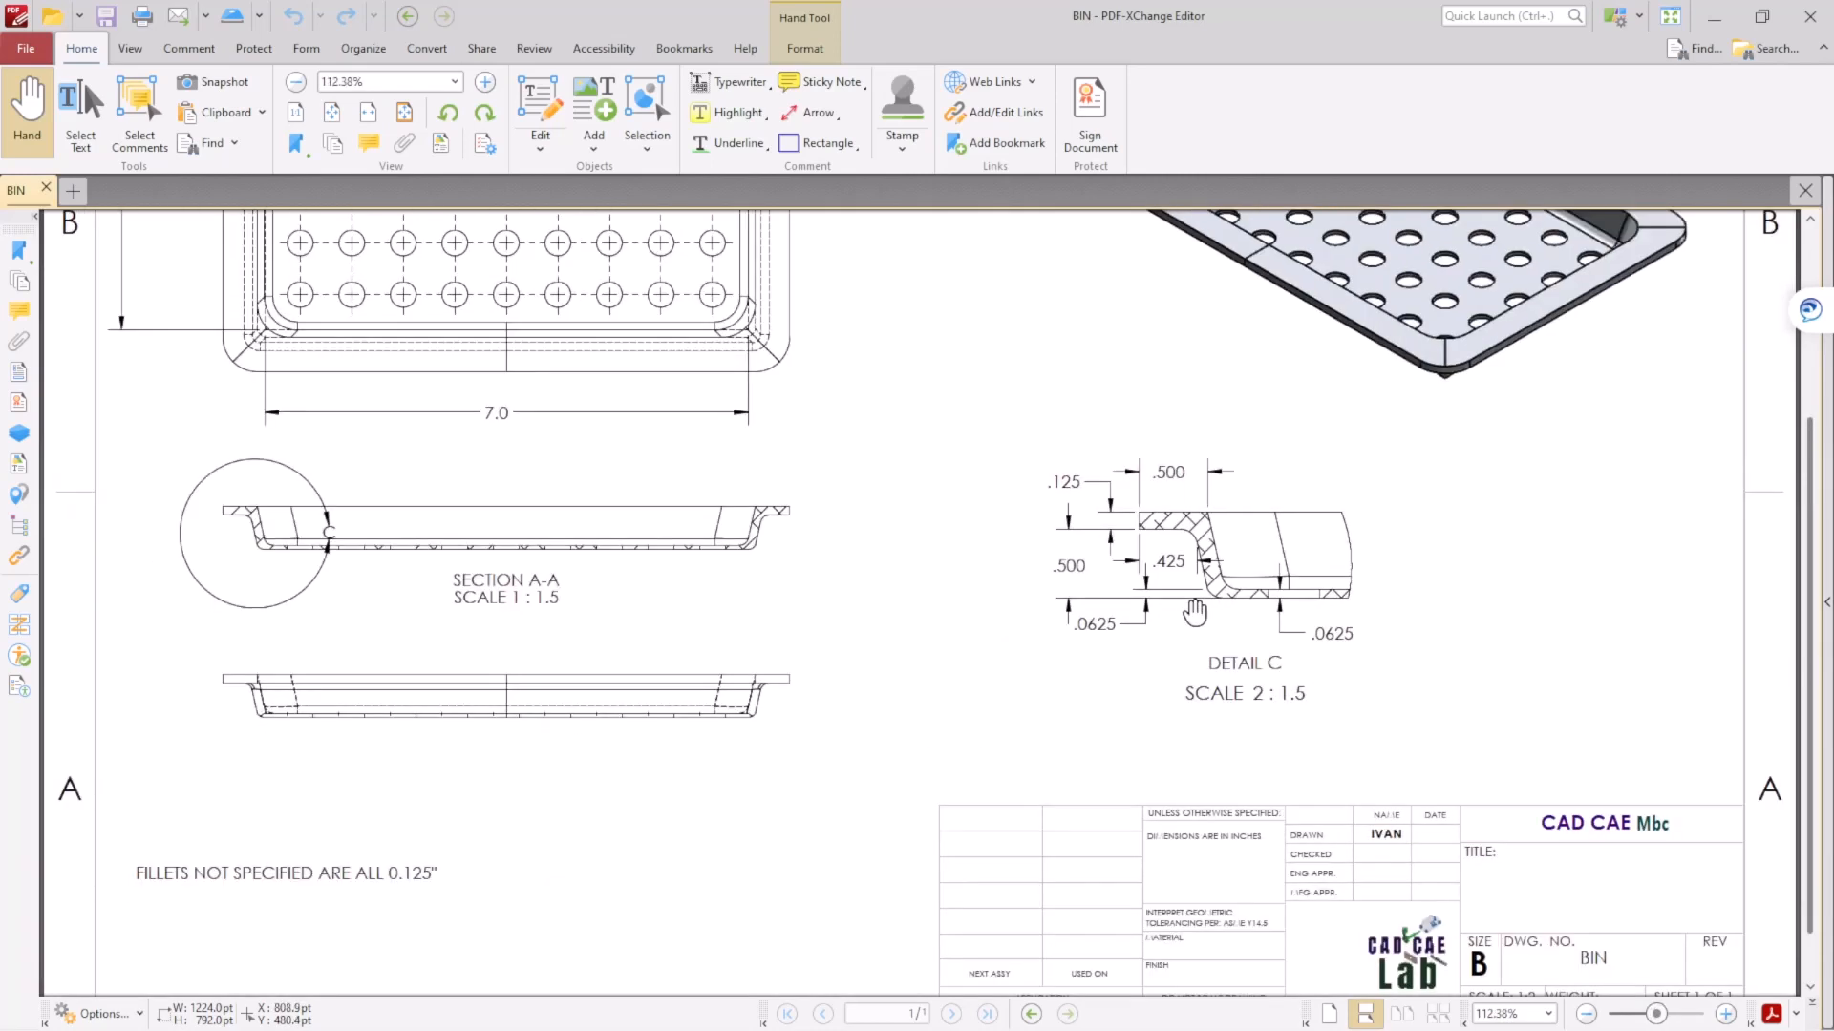
{"action": "left_click", "coordinate": [1708, 19]}
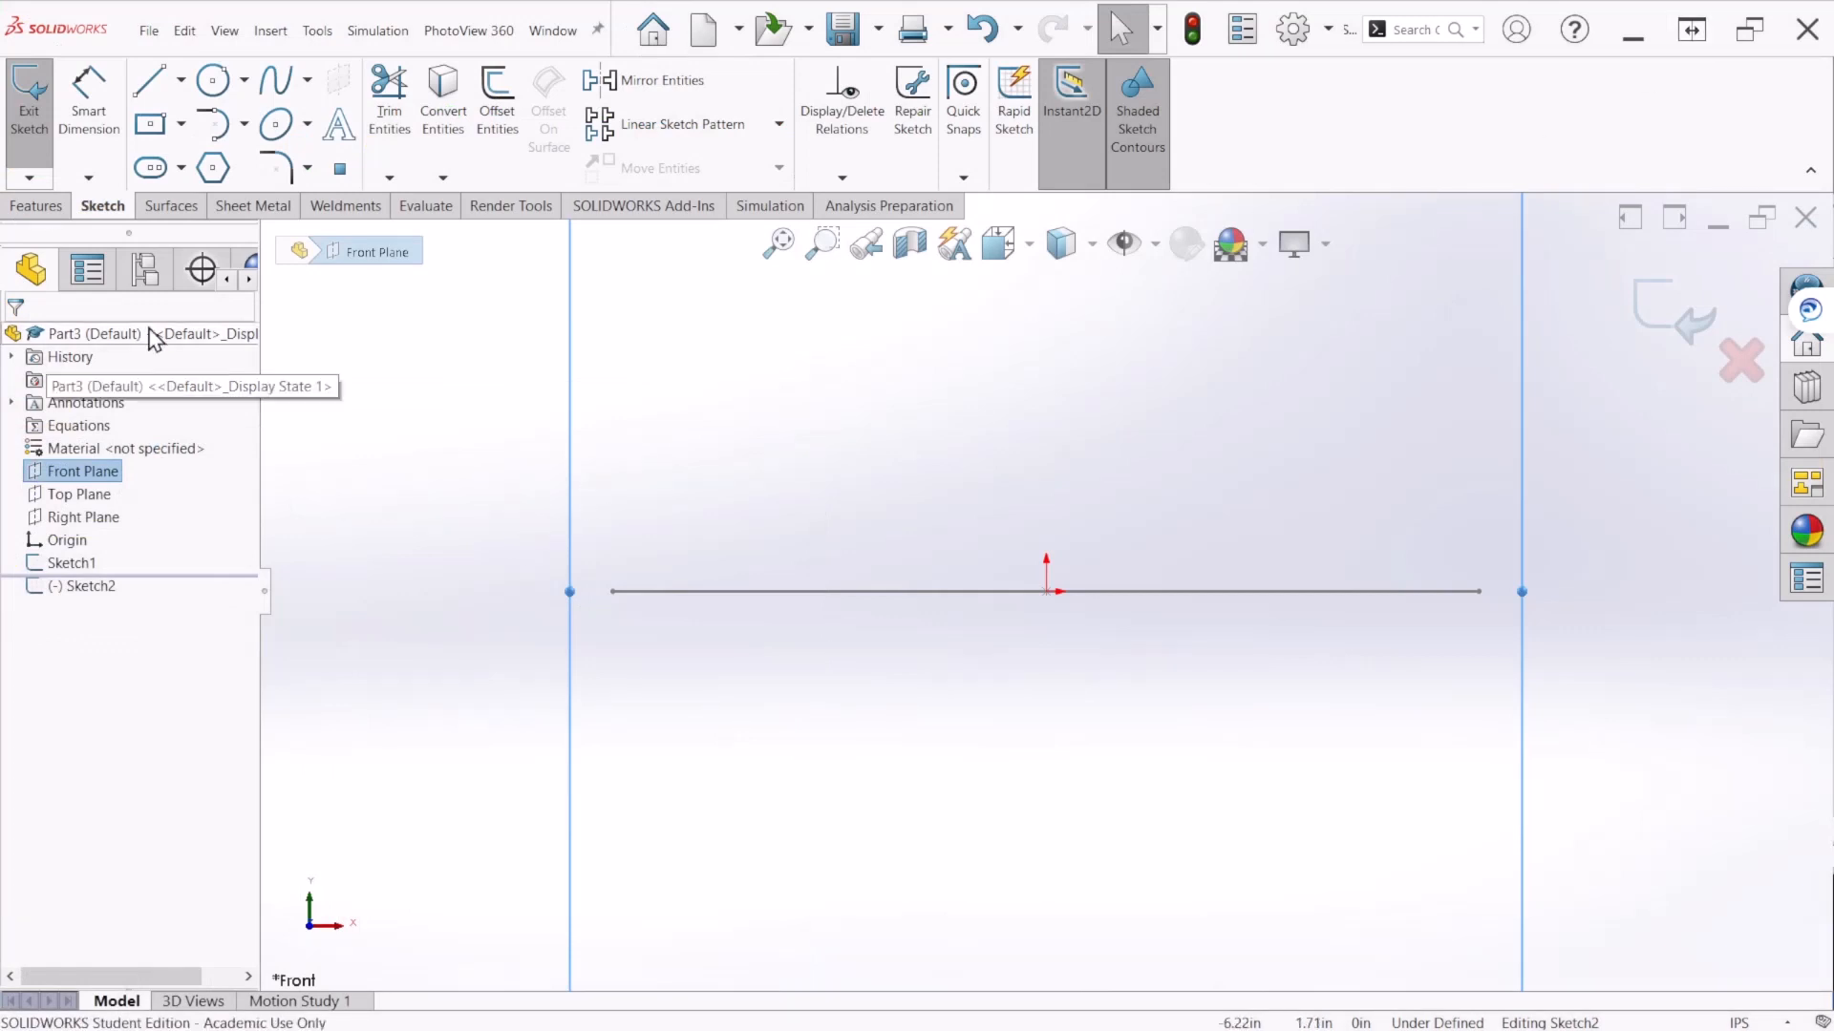
Step: Draw a horizontal centerline through the origin, extending beyond both ends of the rectangle
{"action": "left_click", "coordinate": [155, 82]}
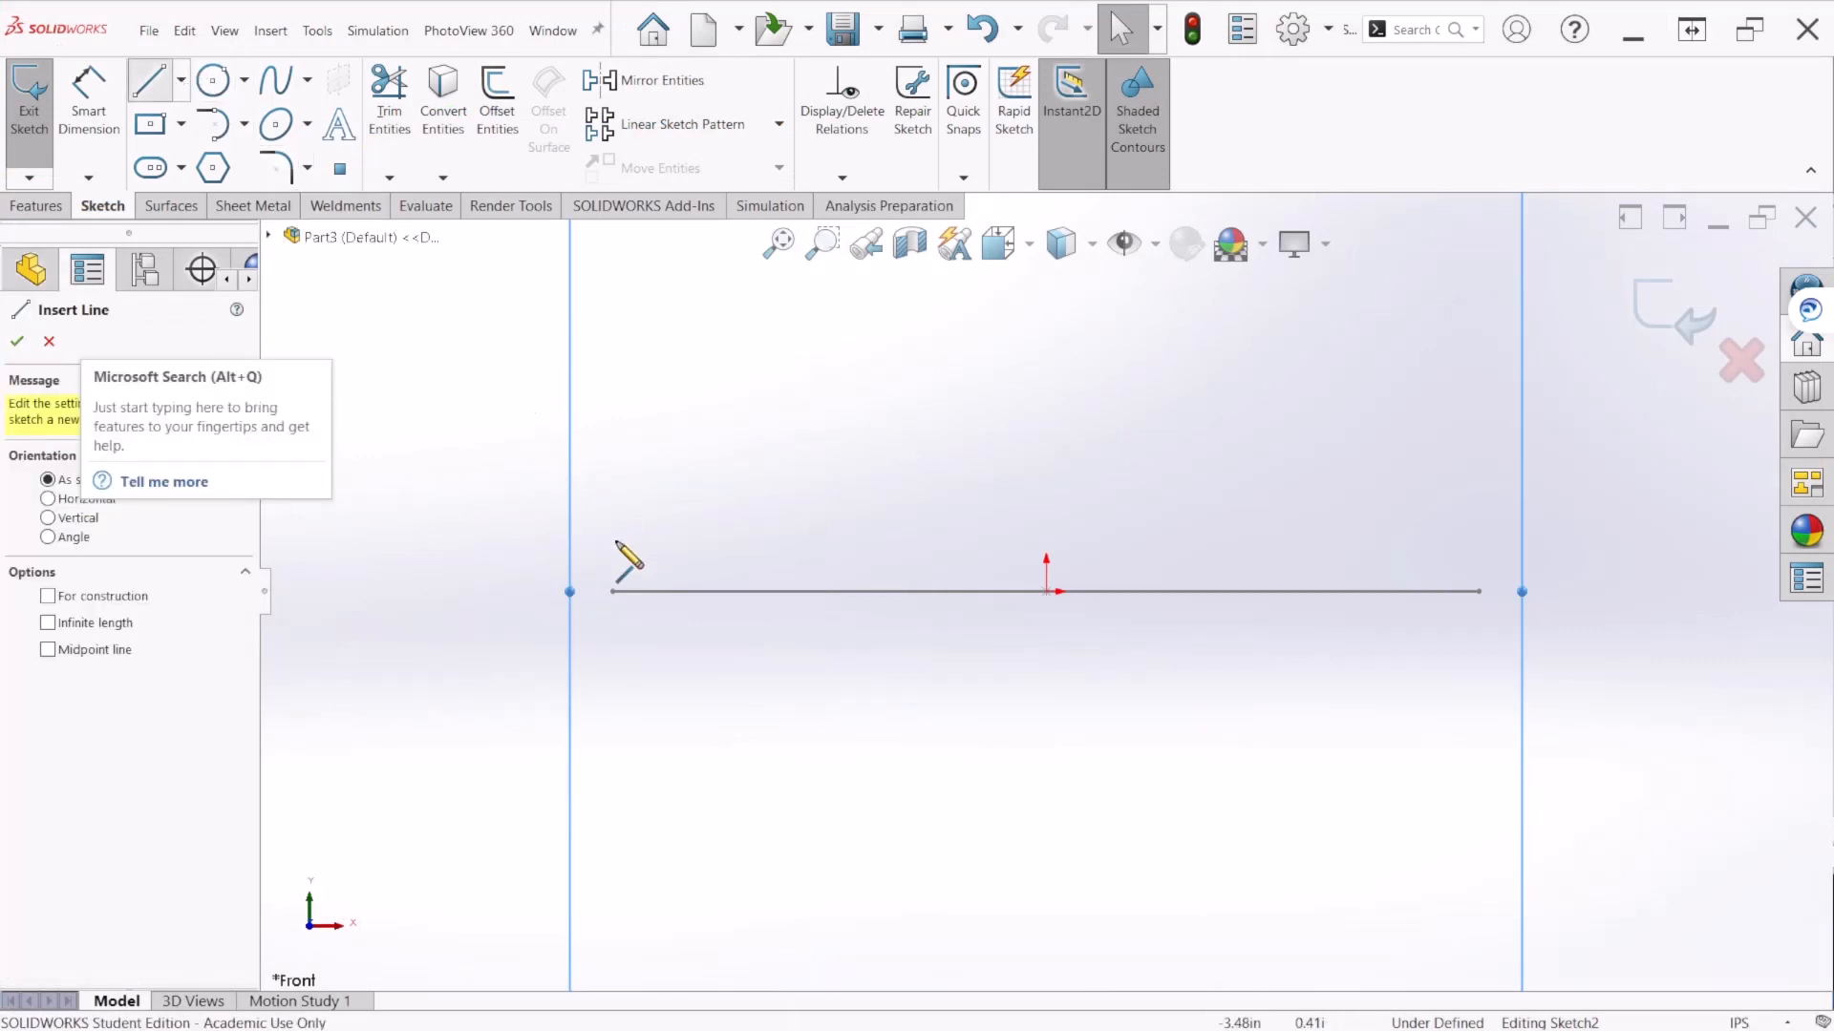
{"action": "left_click", "coordinate": [181, 80]}
{"action": "left_click", "coordinate": [191, 137]}
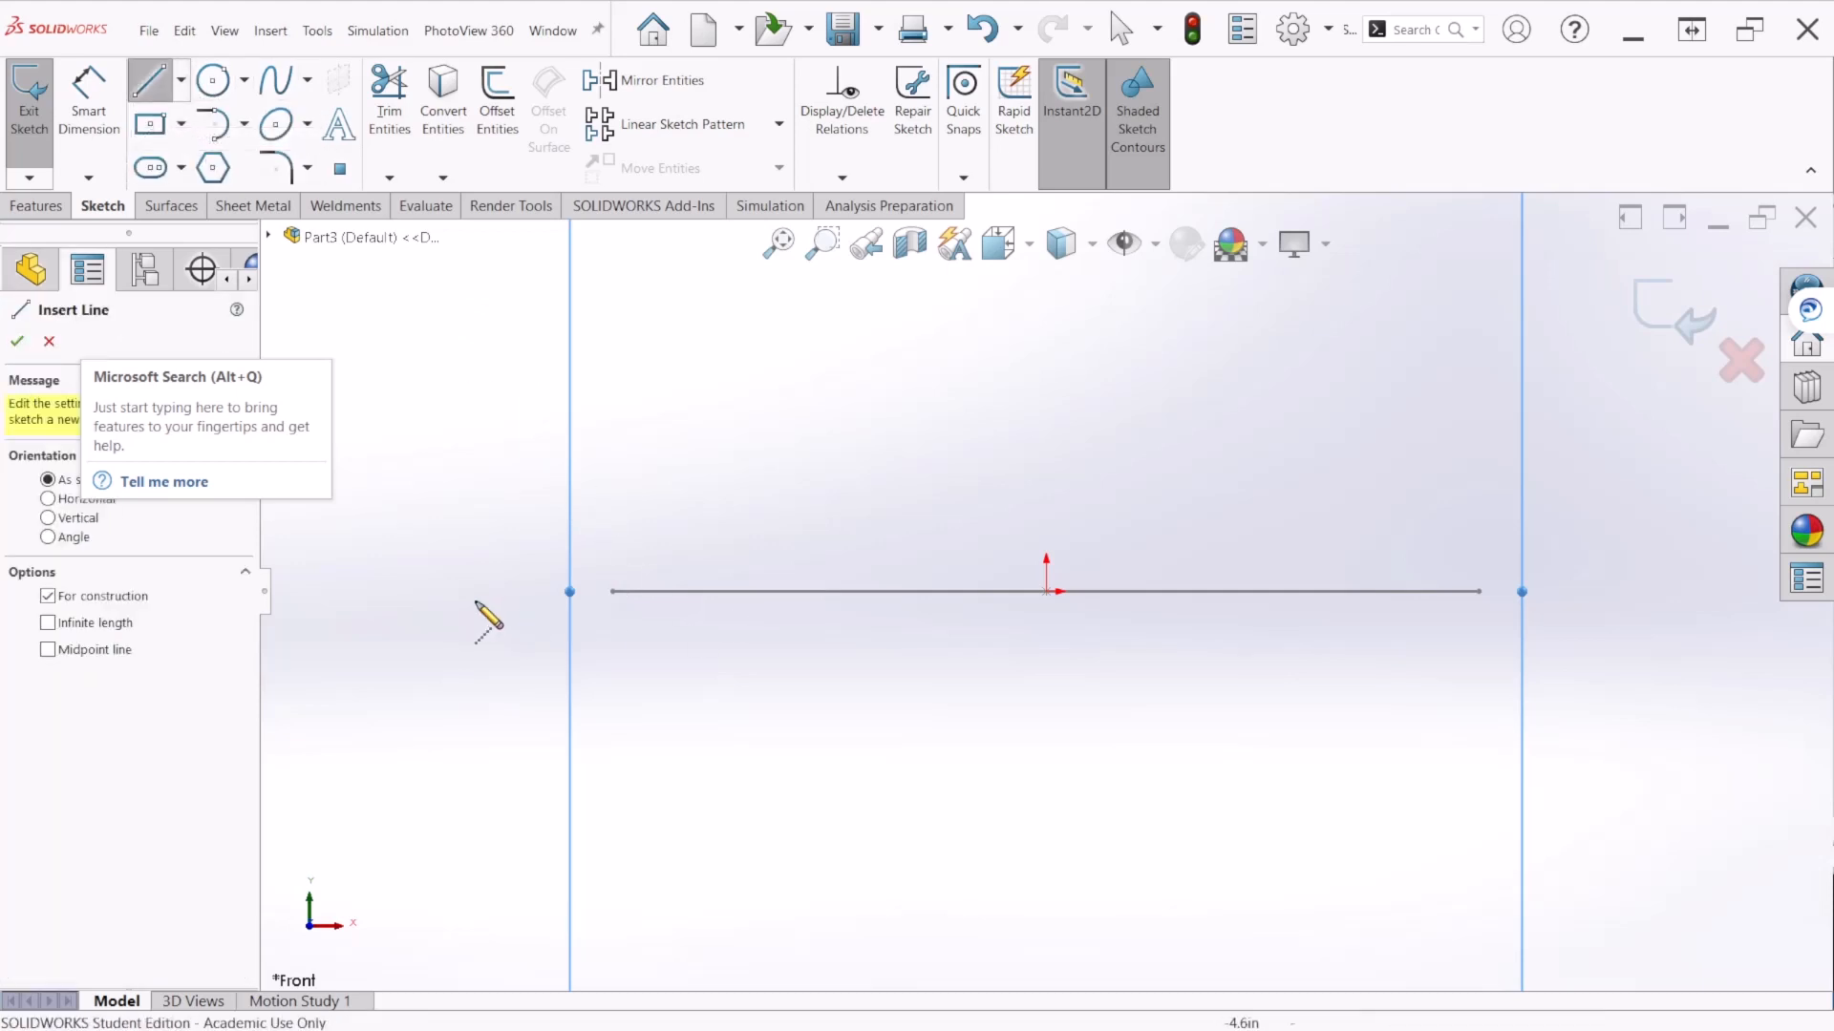
{"action": "left_click", "coordinate": [382, 591]}
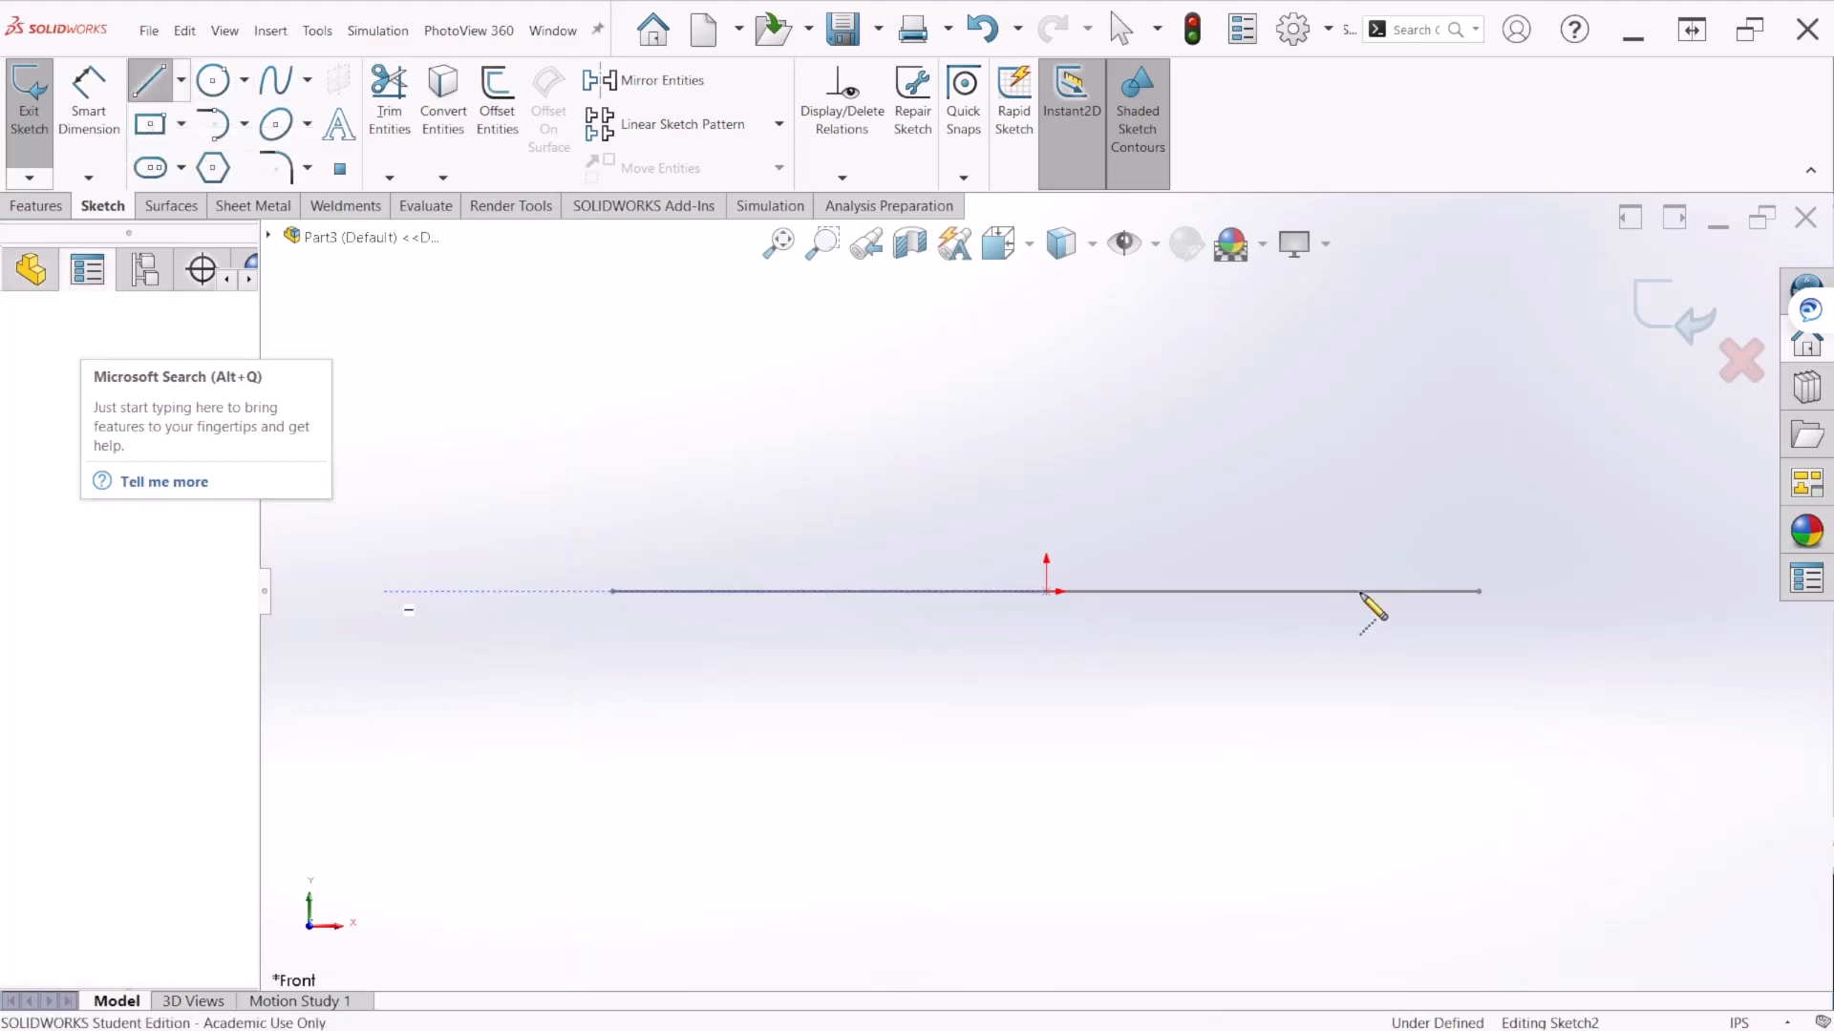
{"action": "left_click", "coordinate": [1564, 592]}
{"action": "key", "text": "Escape"}
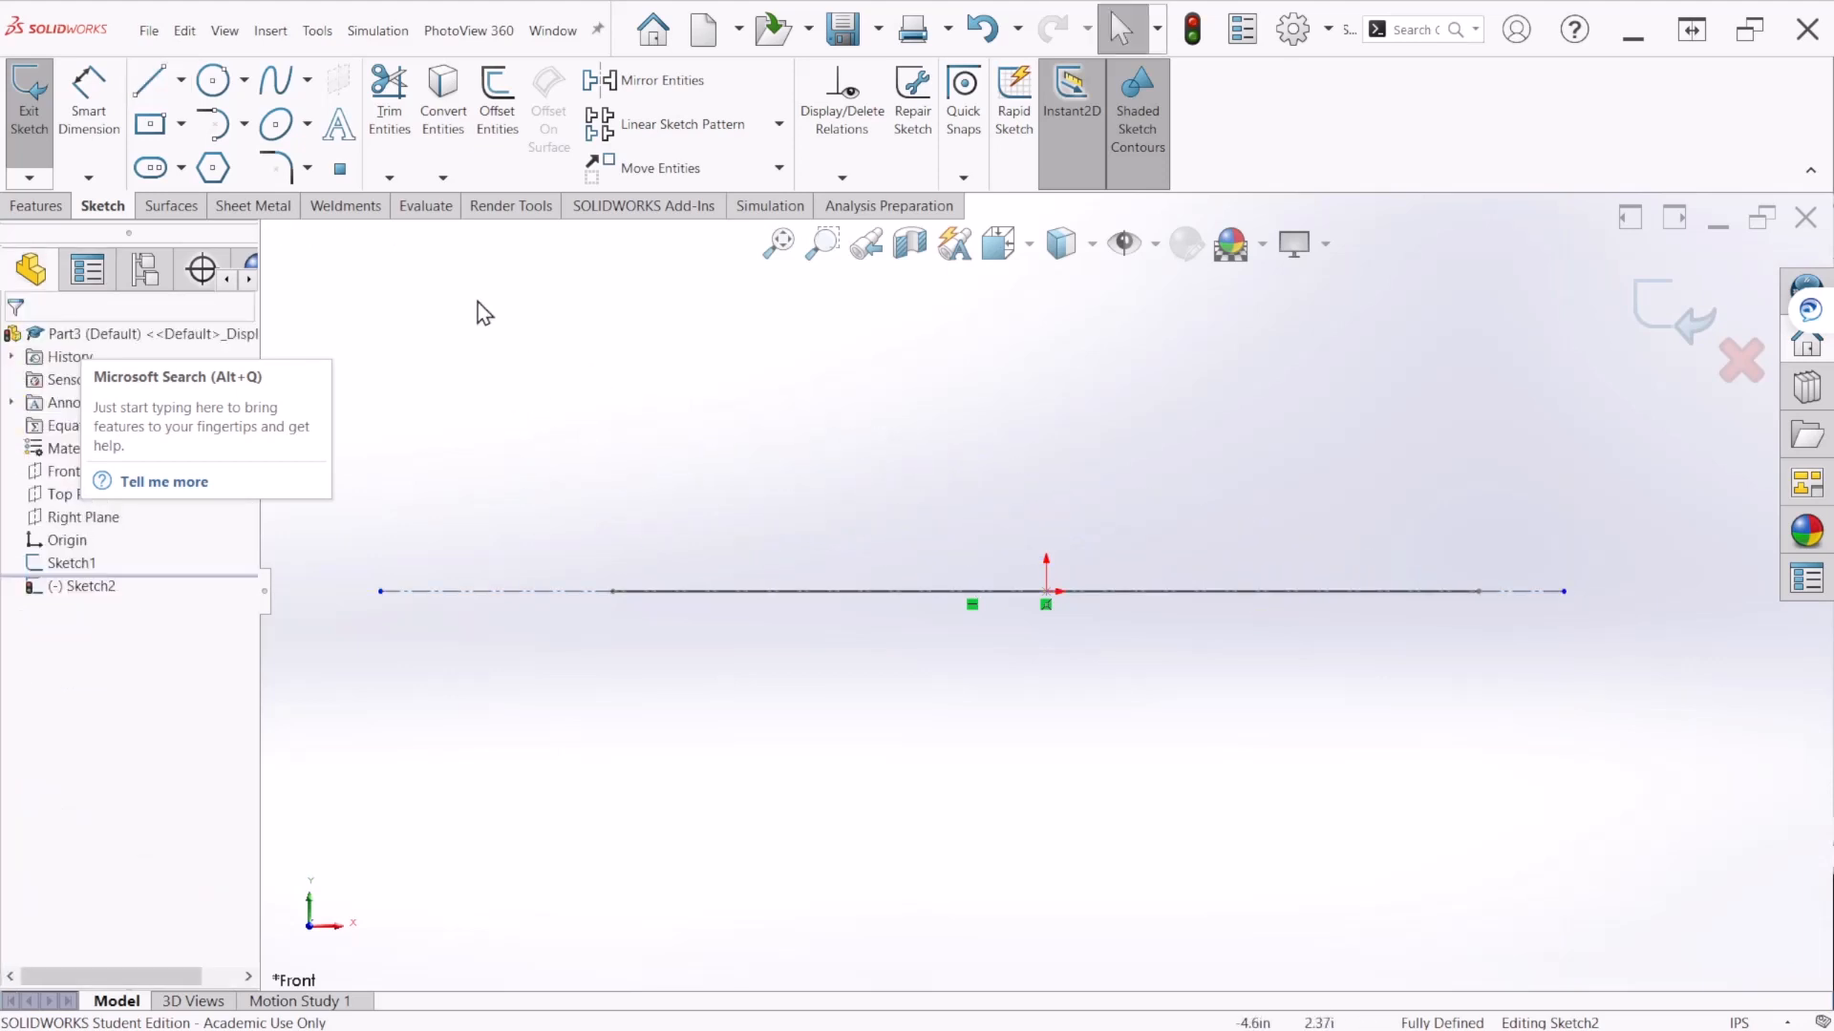
{"action": "left_click", "coordinate": [181, 80]}
{"action": "left_click", "coordinate": [196, 138]}
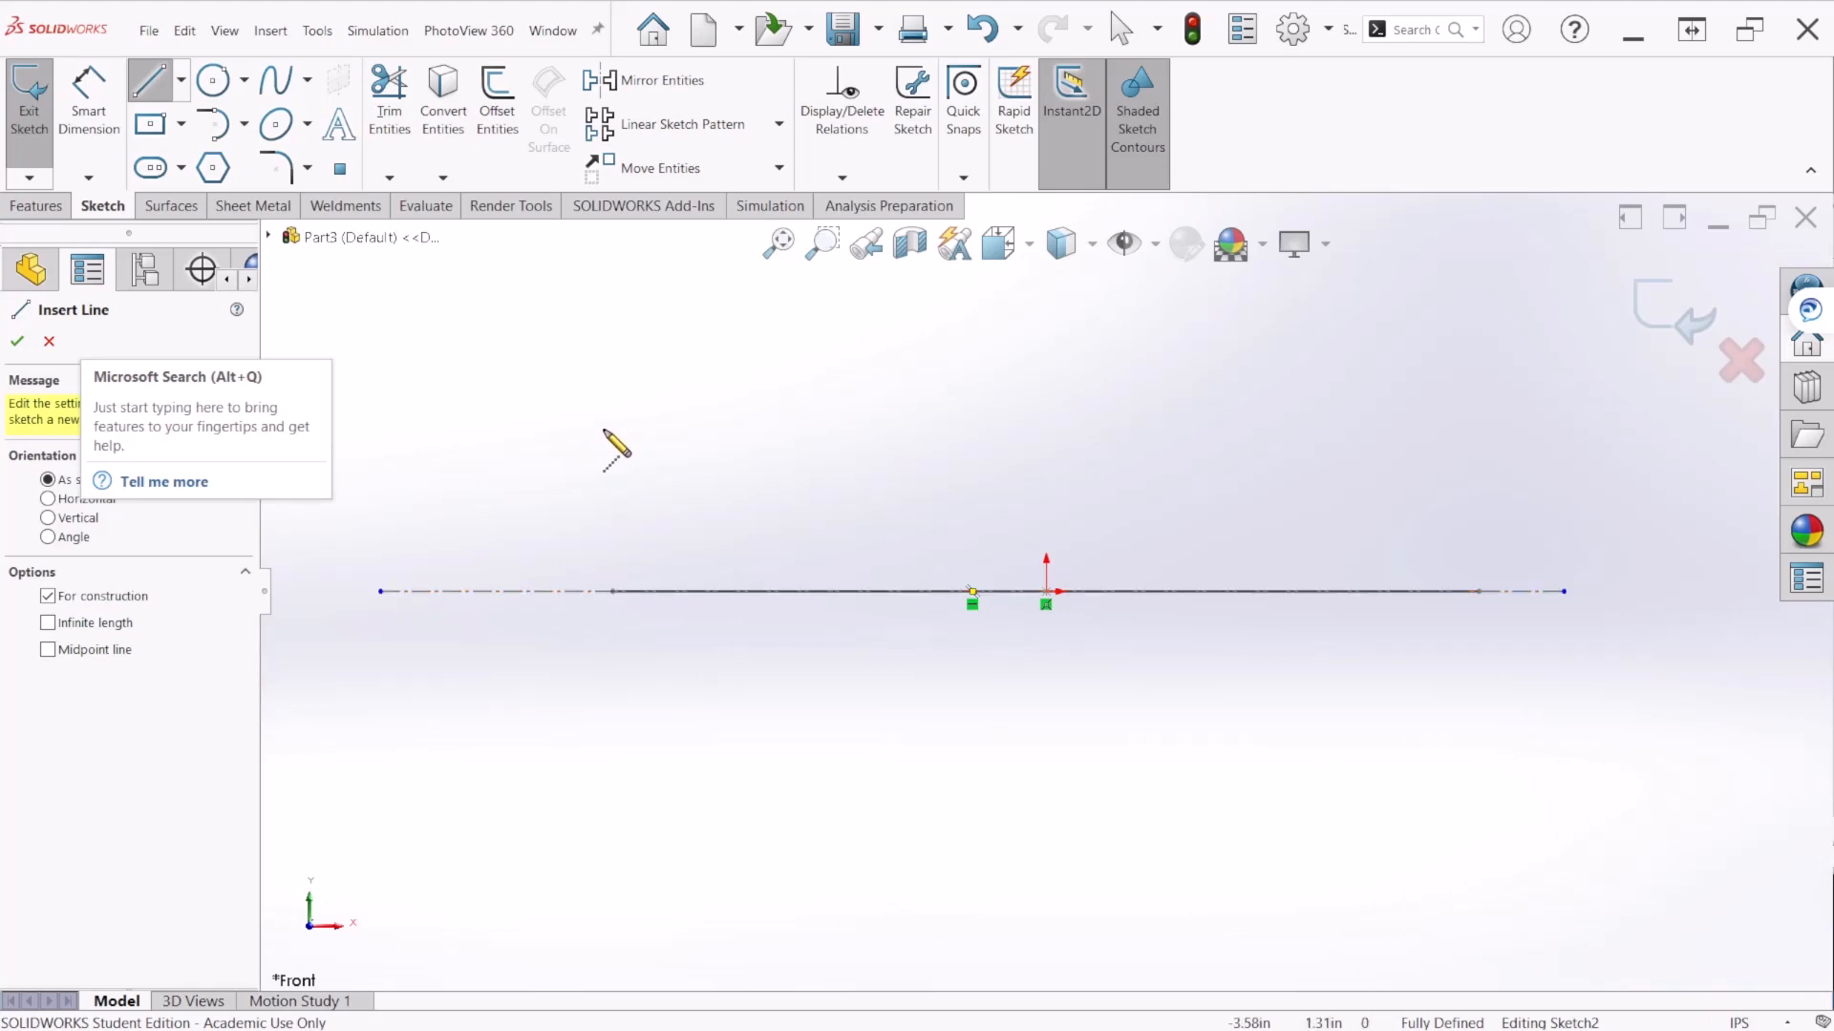
{"action": "left_click", "coordinate": [611, 592]}
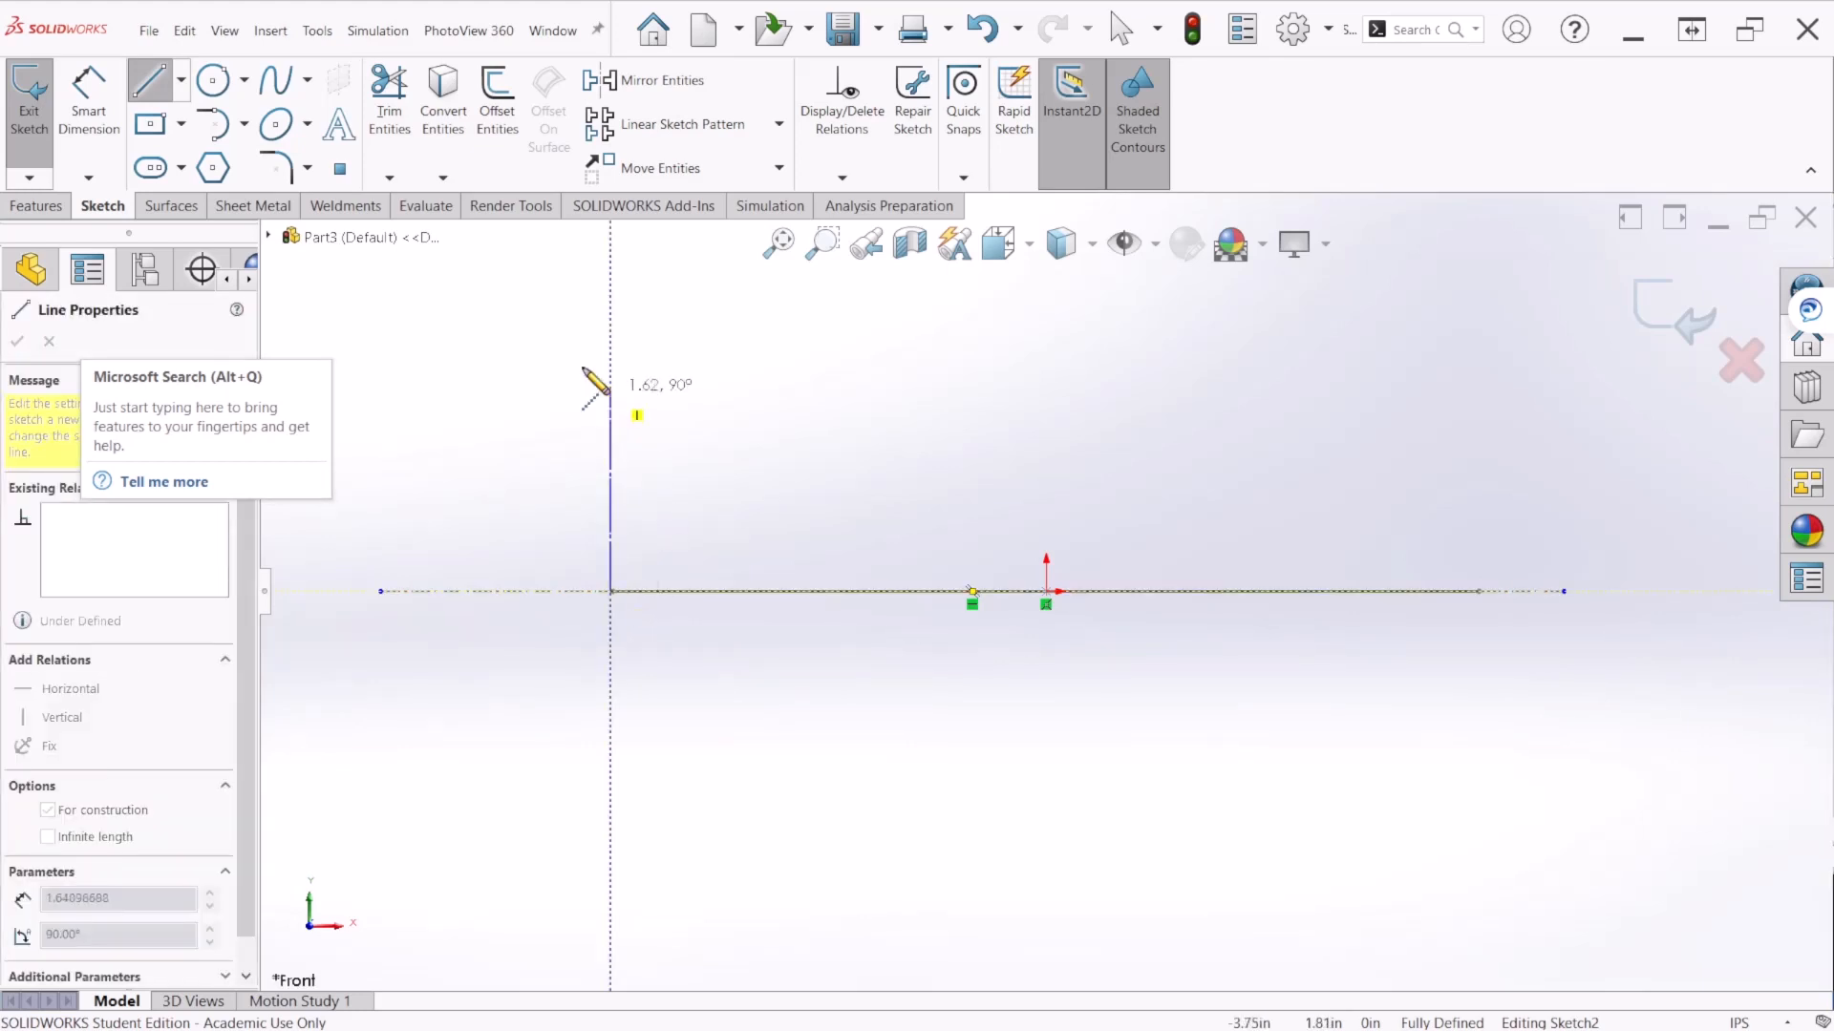
{"action": "left_click", "coordinate": [181, 87]}
{"action": "left_click", "coordinate": [181, 88]}
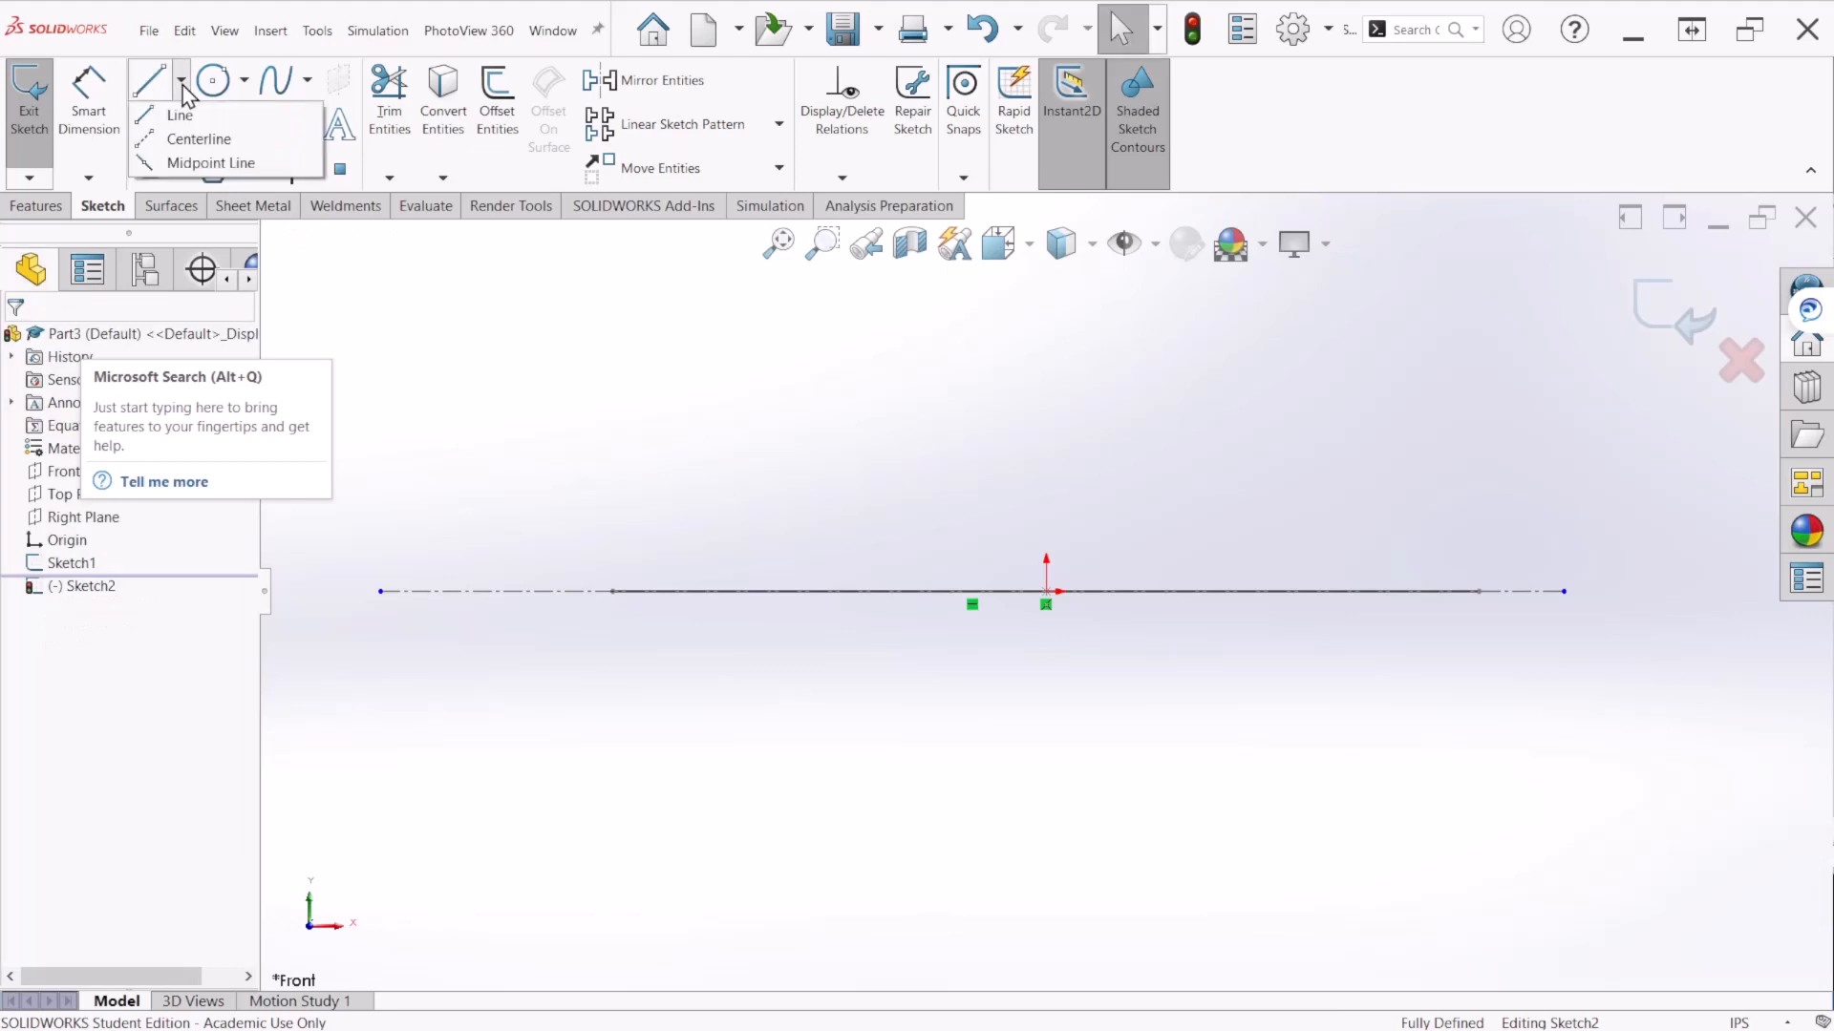
{"action": "left_click", "coordinate": [191, 149]}
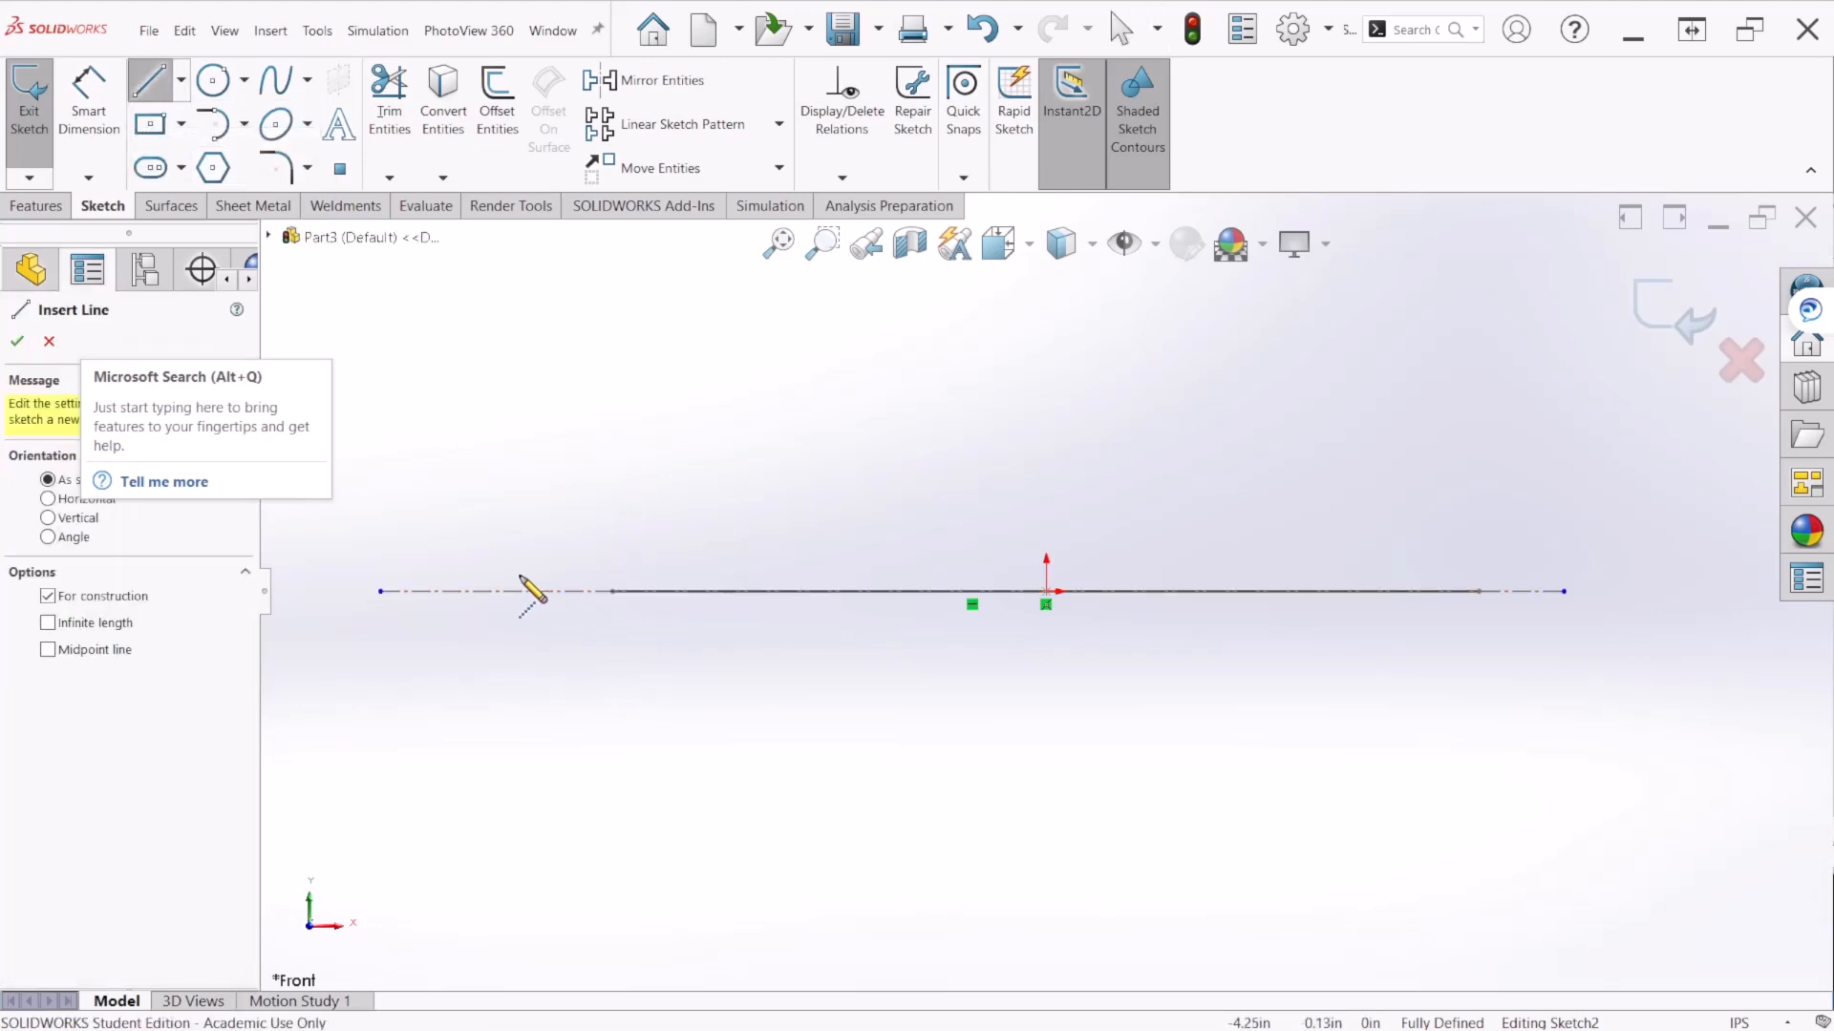
{"action": "key", "text": "Escape"}
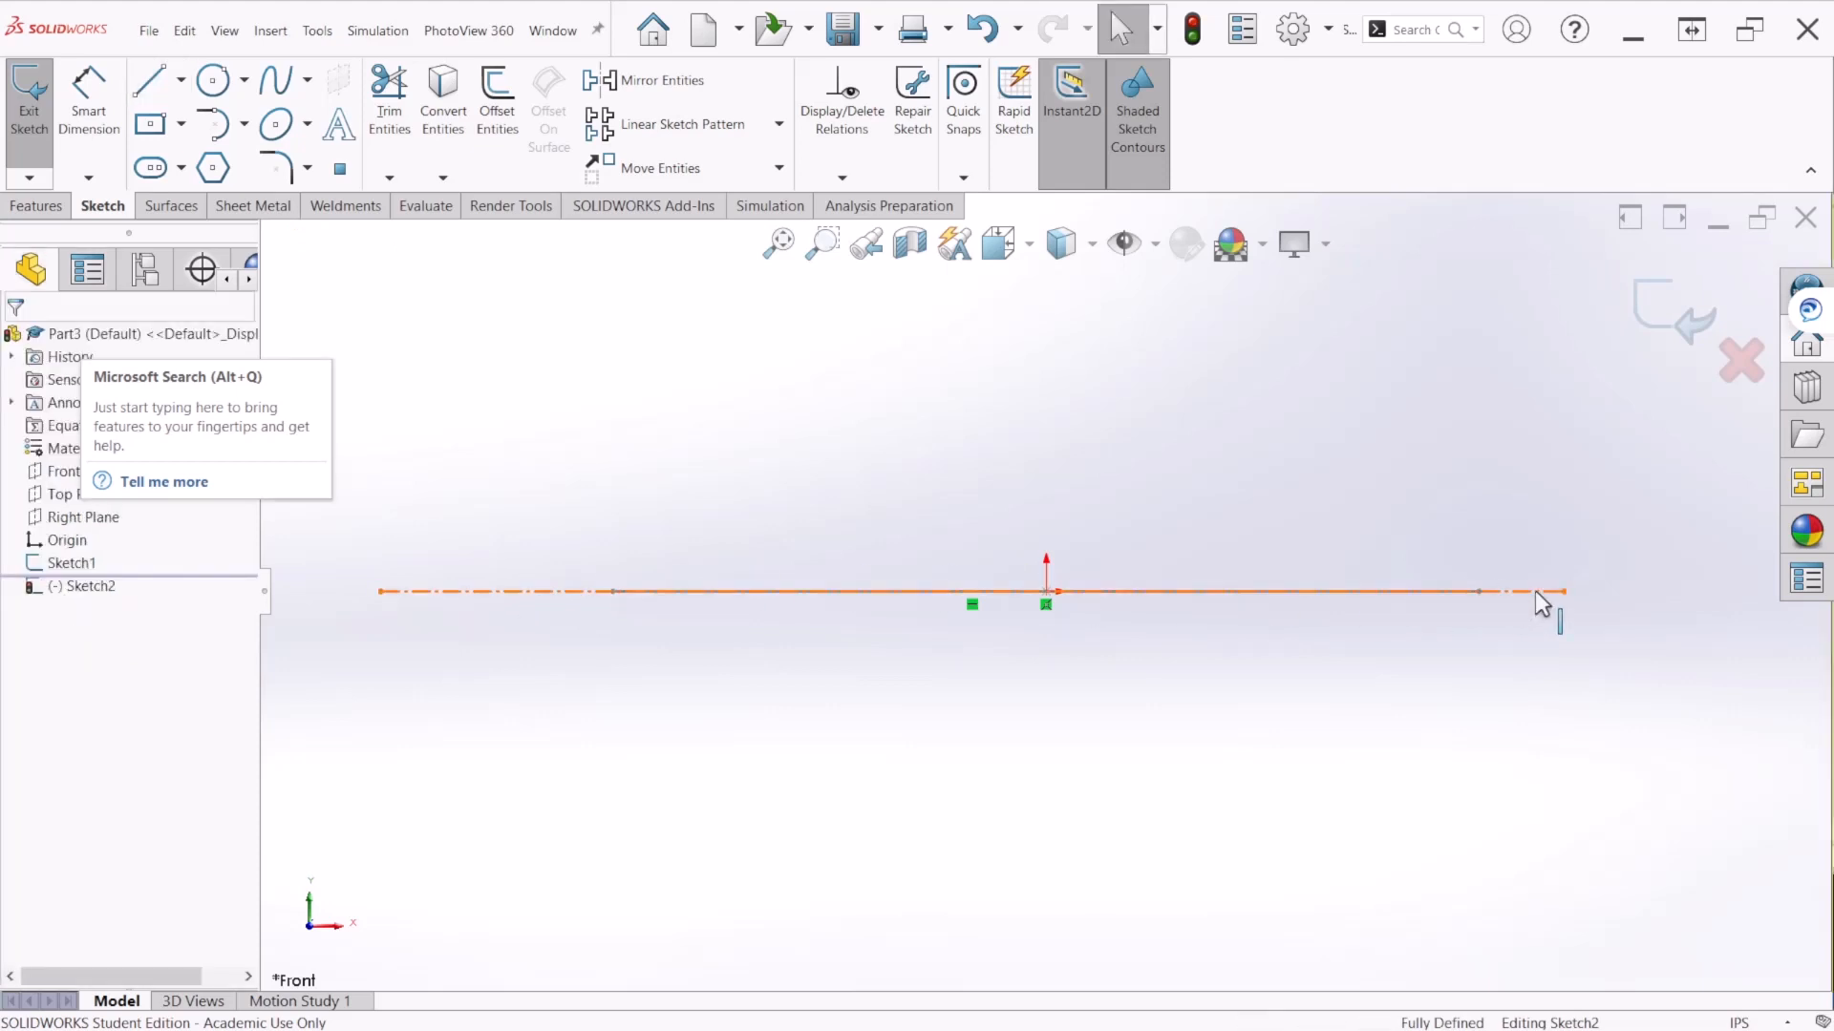
Step: Delete the horizontal centerline and draw a vertical centerline straight up from the left end of the rectangle's edge
{"action": "left_click", "coordinate": [1534, 591]}
{"action": "key", "text": "Delete"}
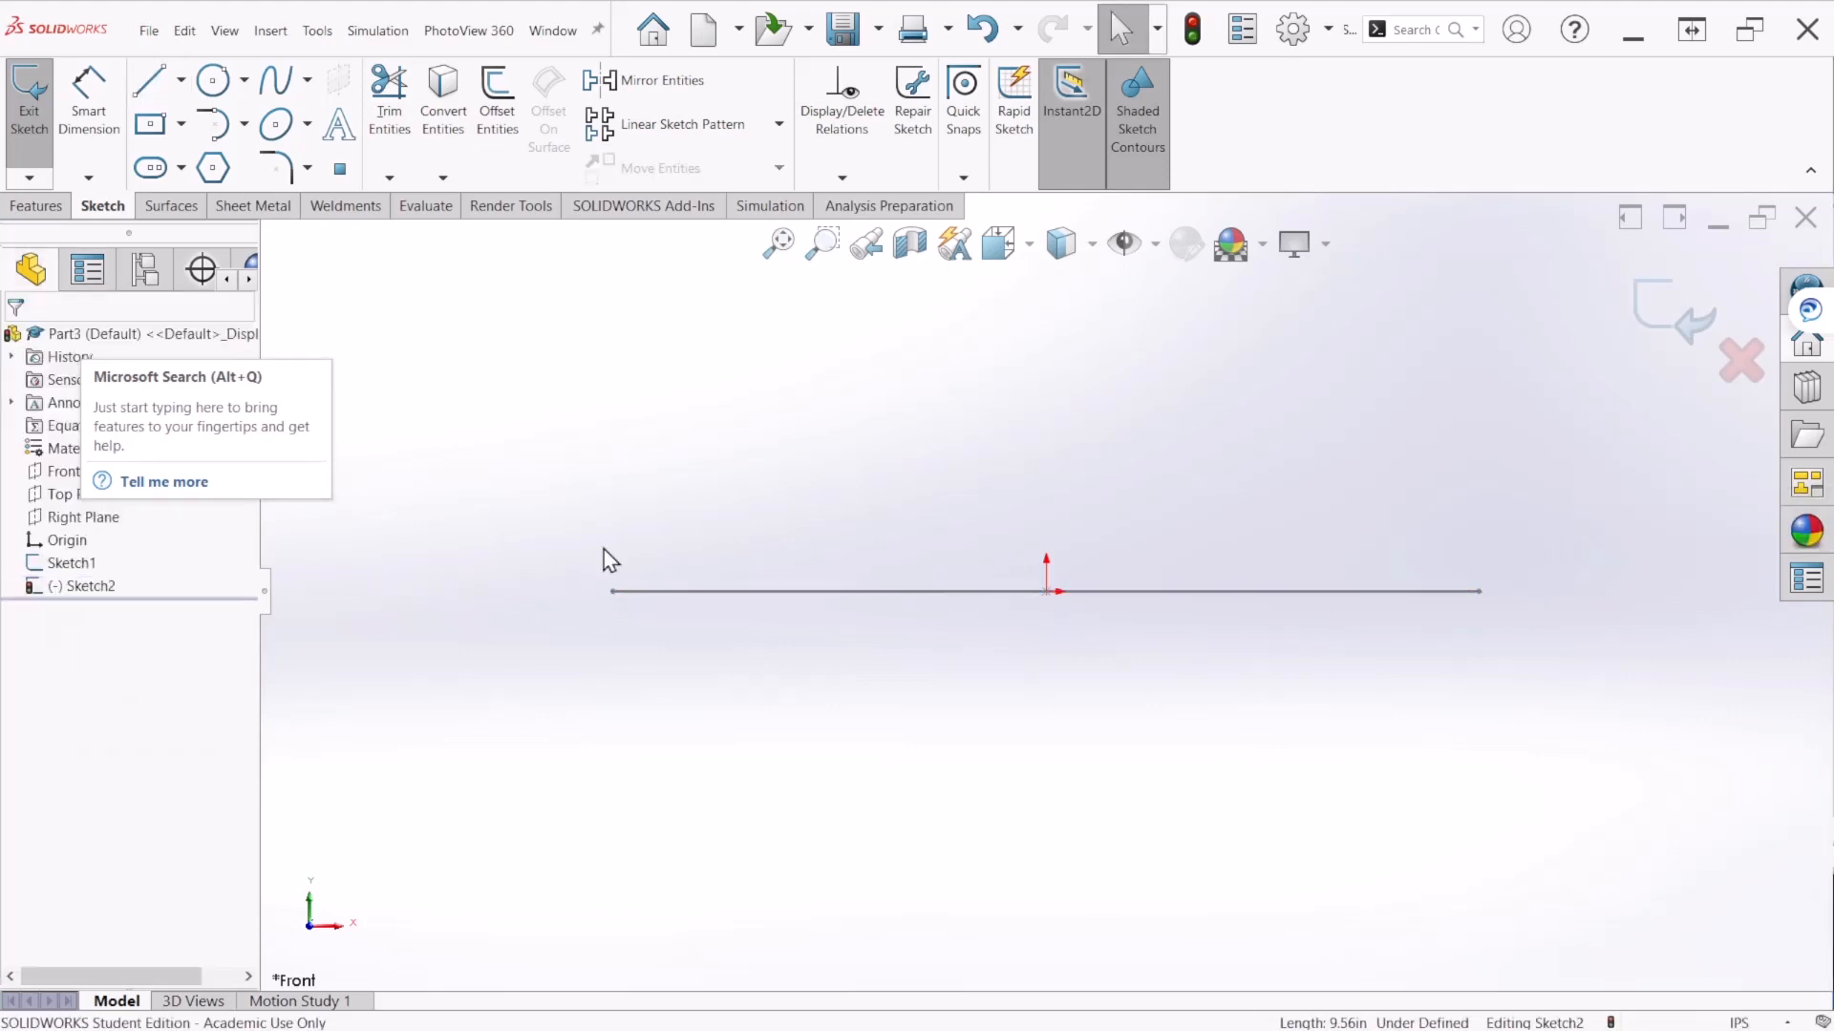
{"action": "left_click", "coordinate": [180, 79]}
{"action": "left_click", "coordinate": [181, 168]}
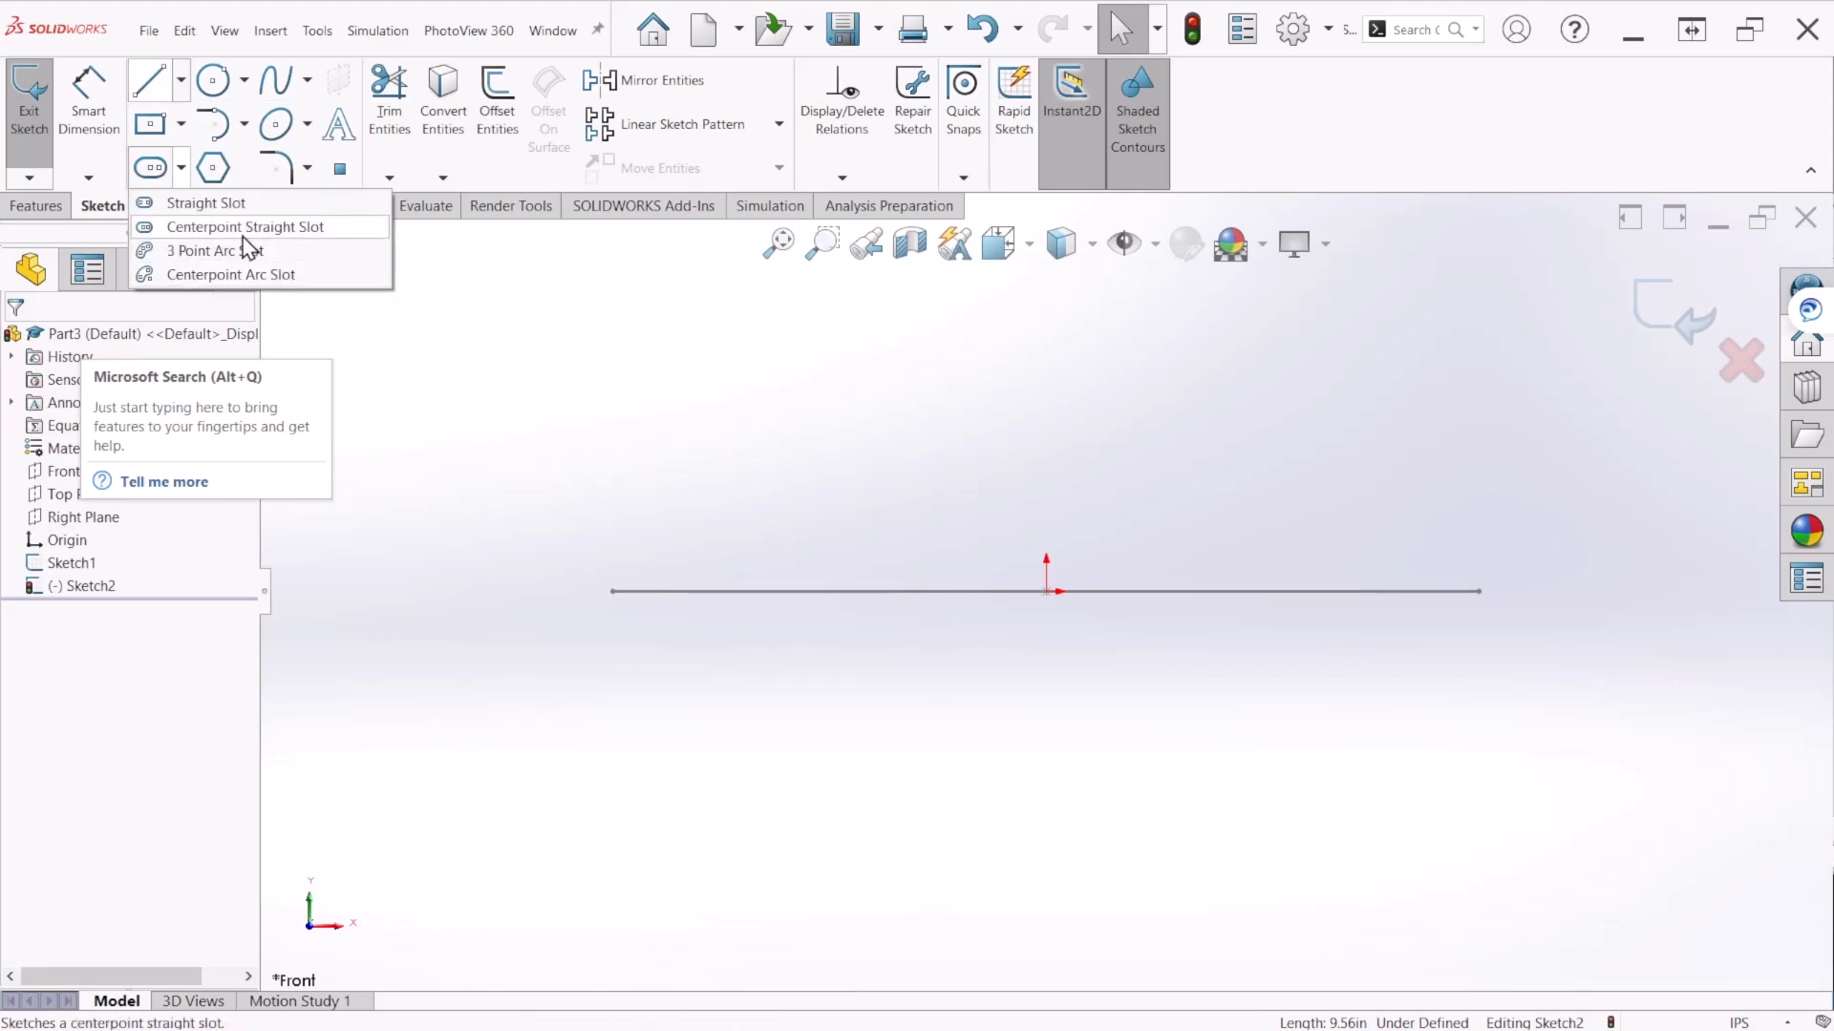
{"action": "left_click", "coordinate": [180, 123]}
{"action": "left_click", "coordinate": [180, 79]}
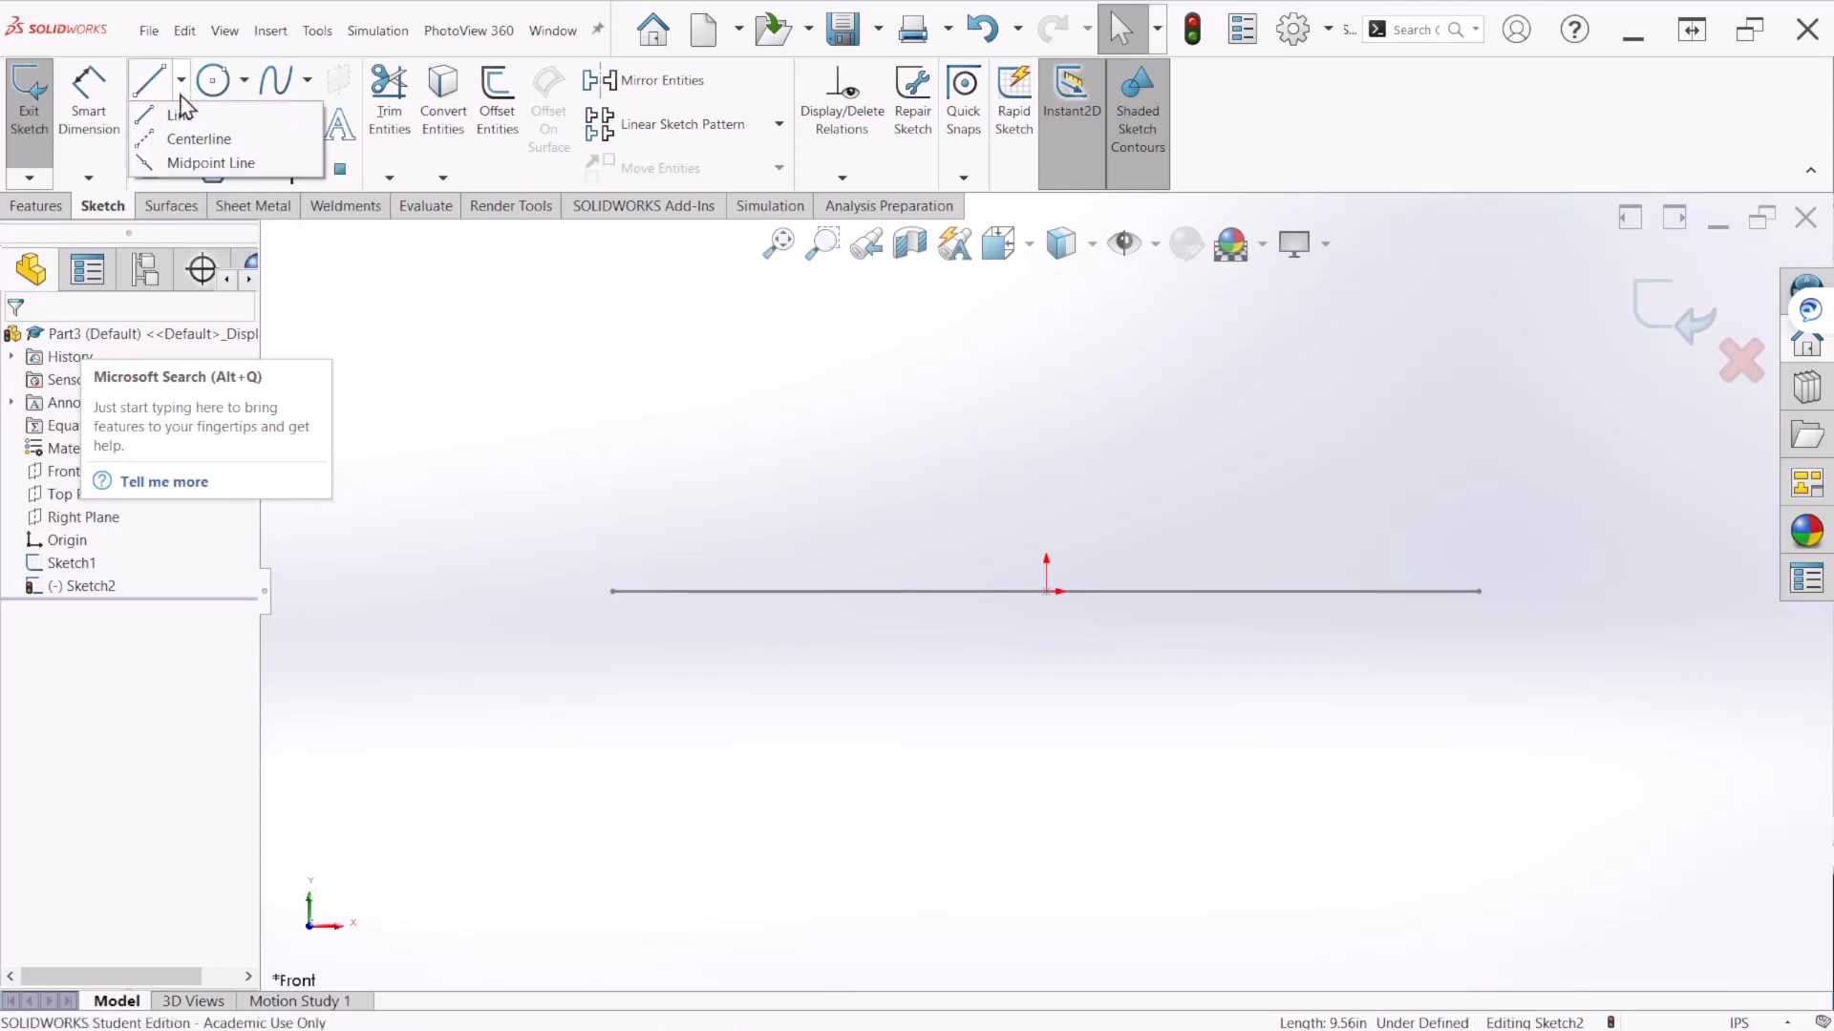
{"action": "left_click", "coordinate": [196, 140]}
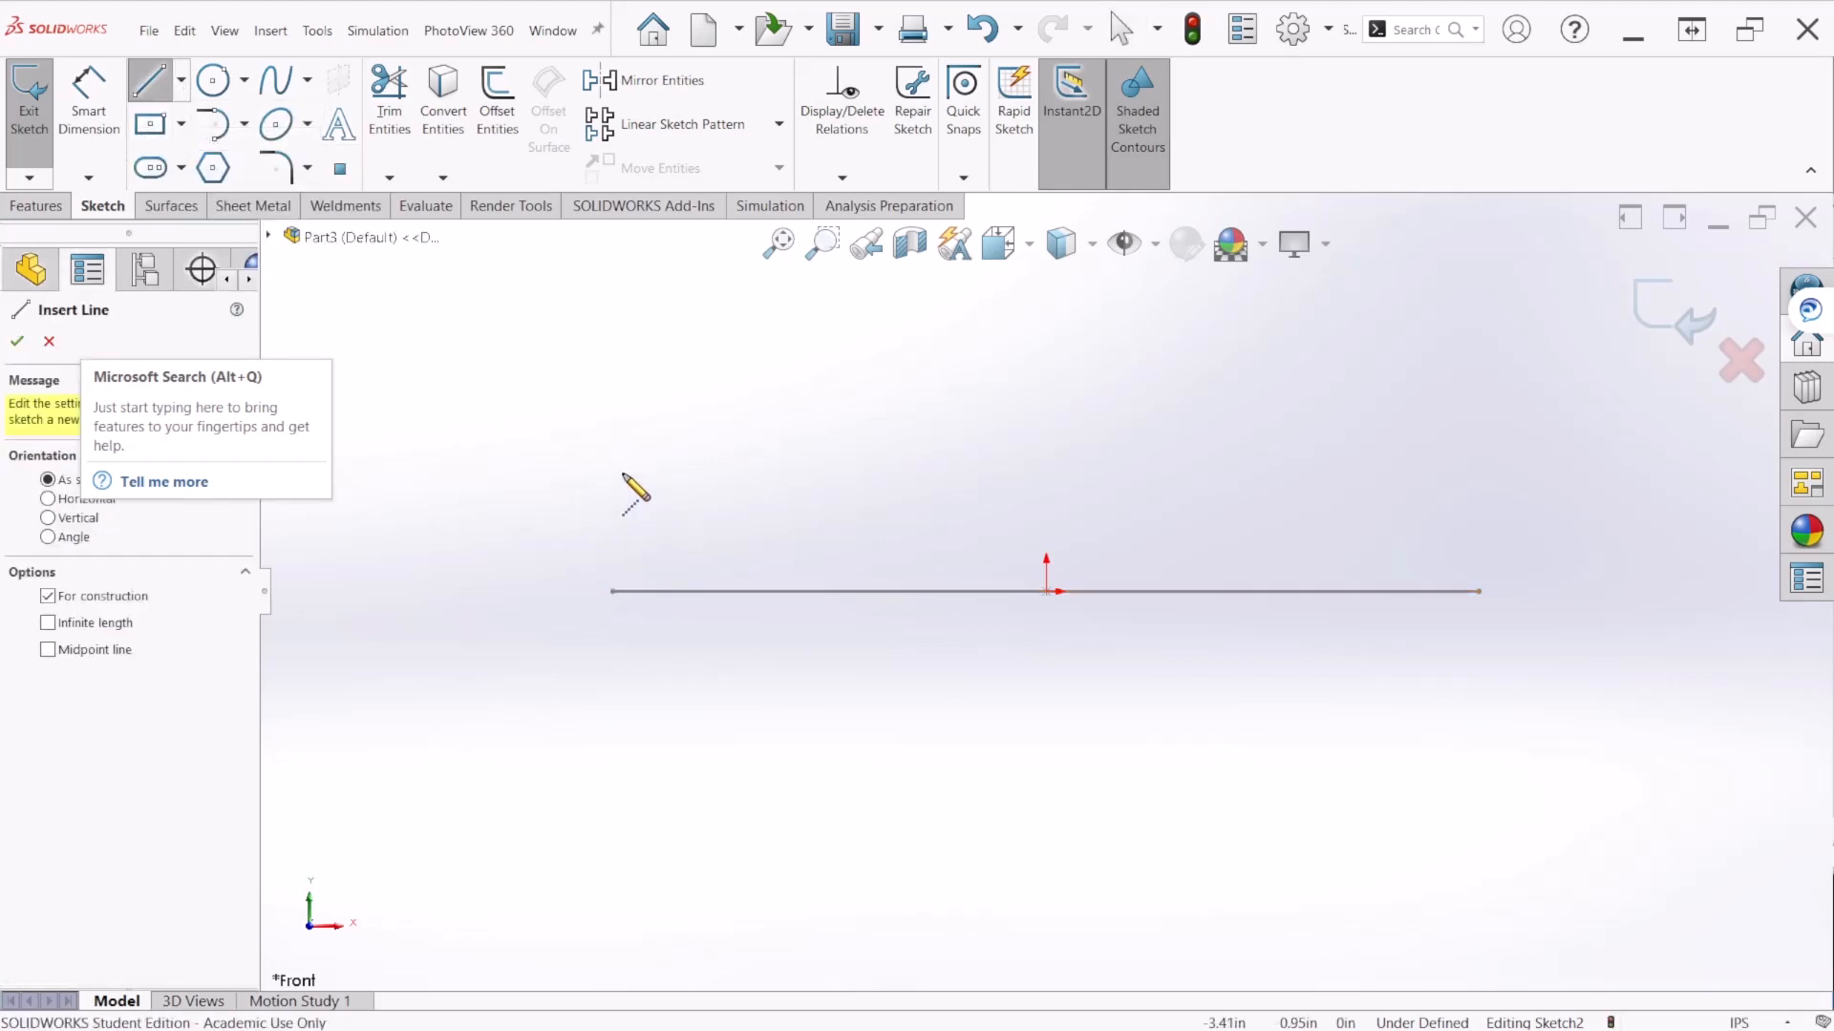
{"action": "left_click", "coordinate": [613, 591]}
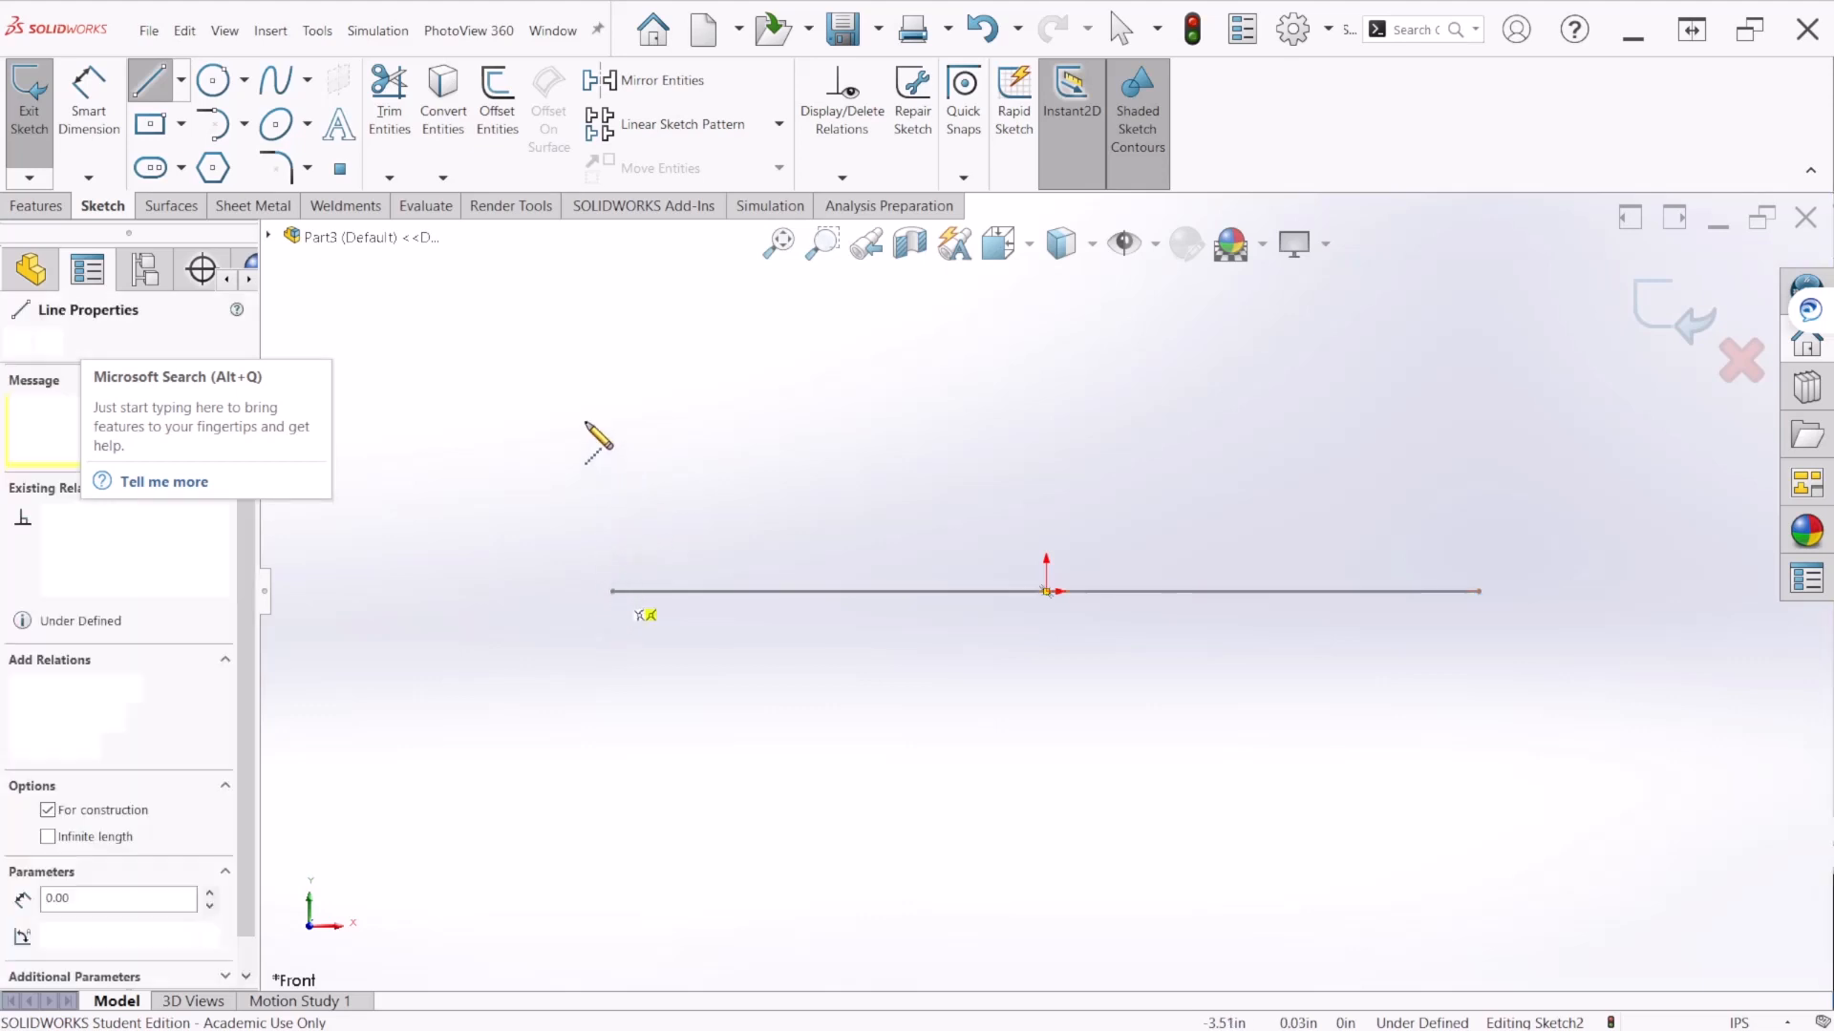
{"action": "left_click", "coordinate": [612, 305]}
{"action": "key", "text": "Escape"}
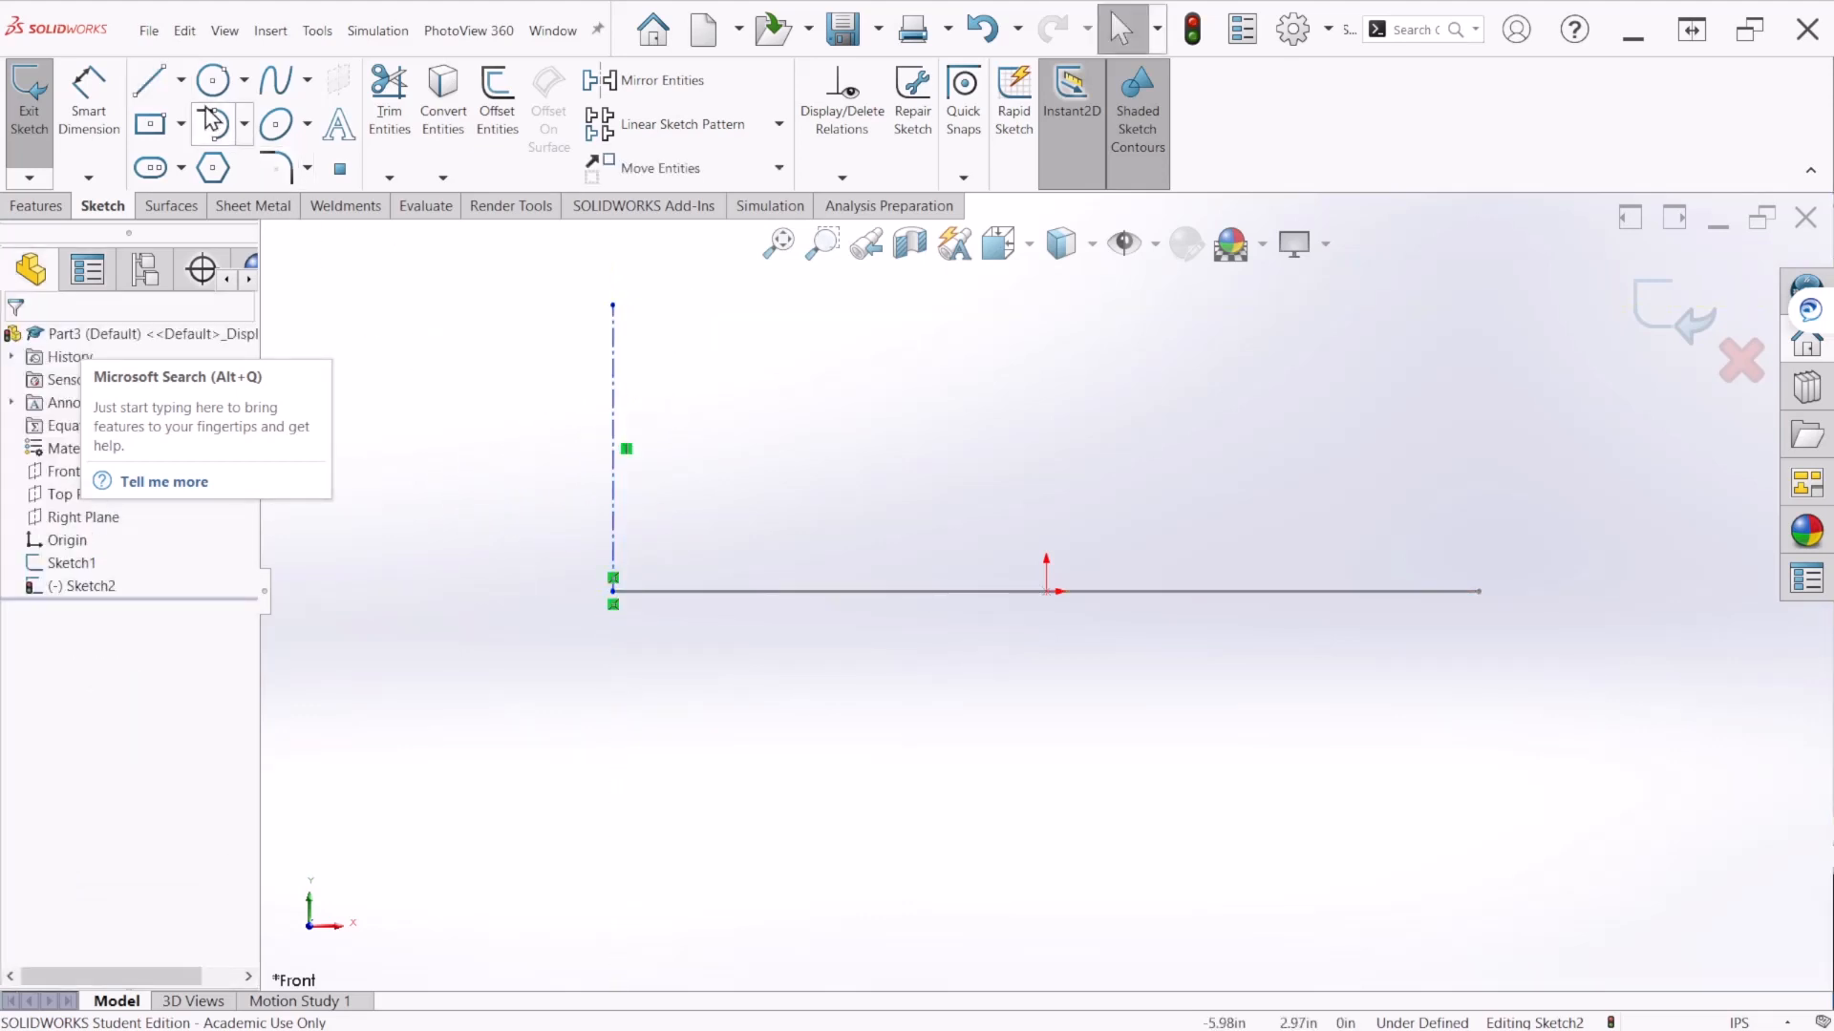
Step: Redraw the horizontal centerline along the rectangle's edge through the origin, running past both of its ends
{"action": "left_click", "coordinate": [181, 79]}
{"action": "left_click", "coordinate": [196, 139]}
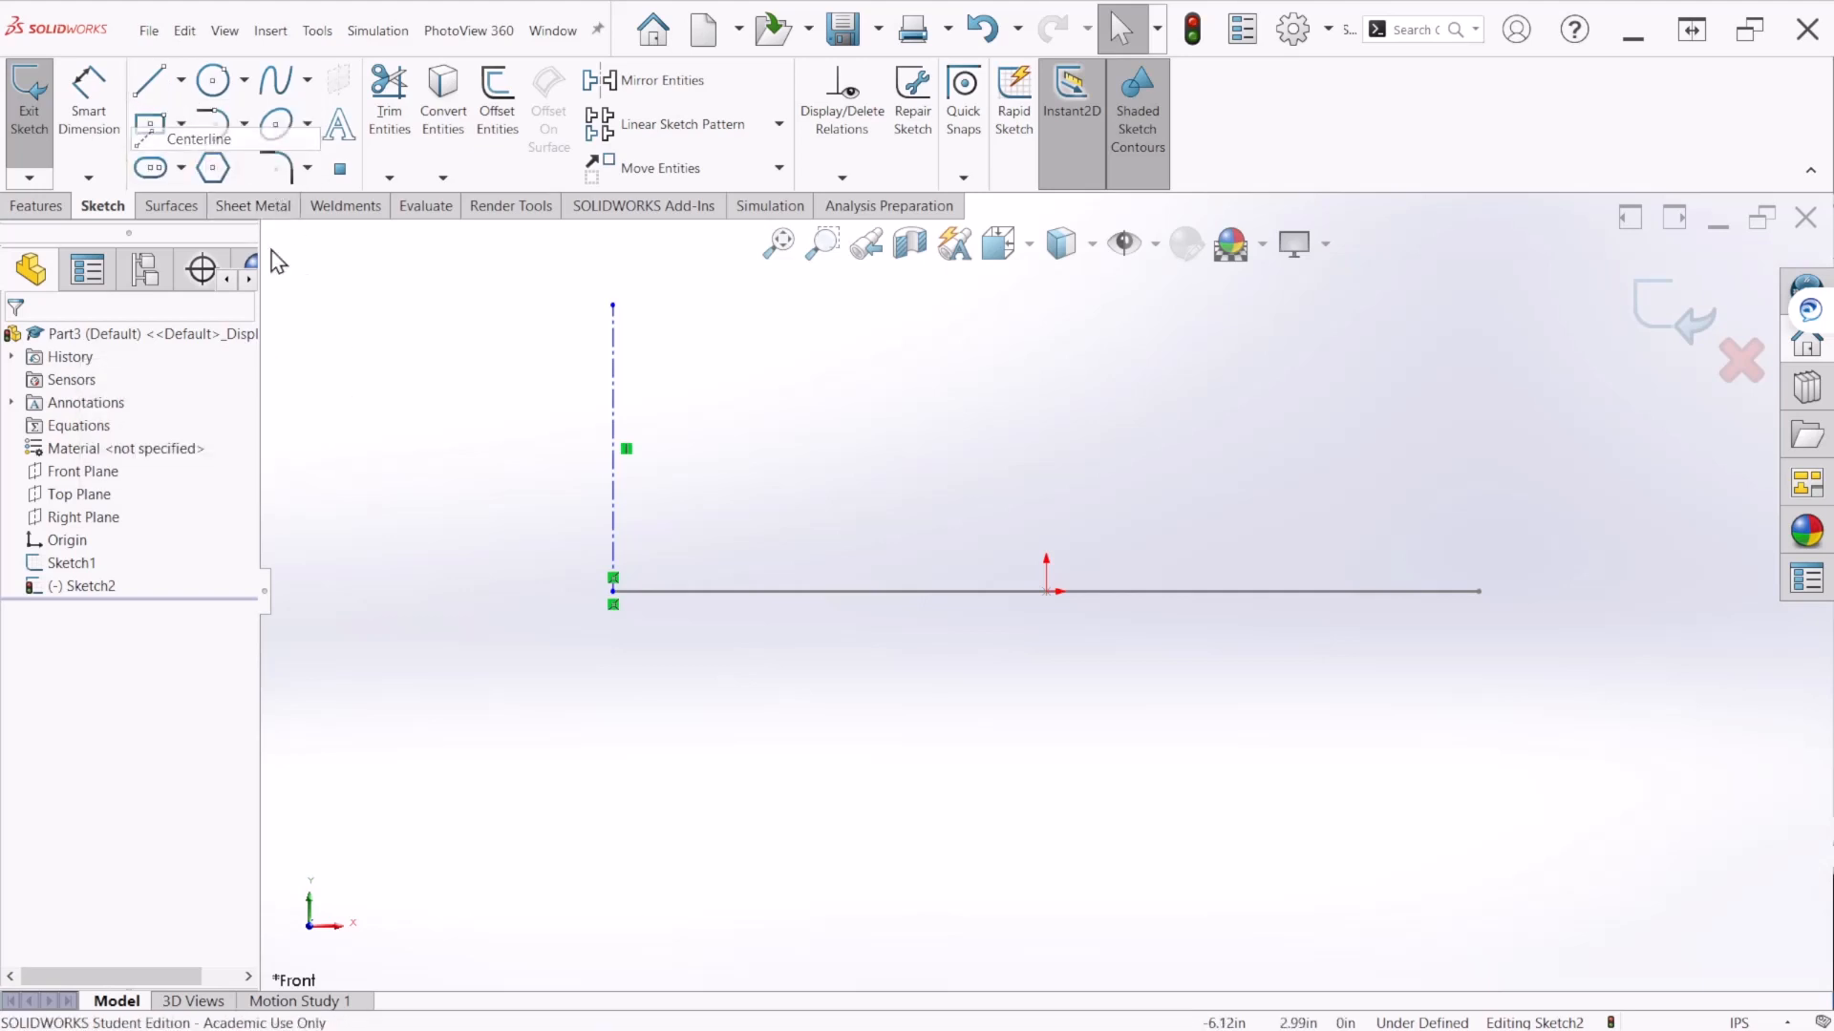
{"action": "left_click", "coordinate": [392, 590]}
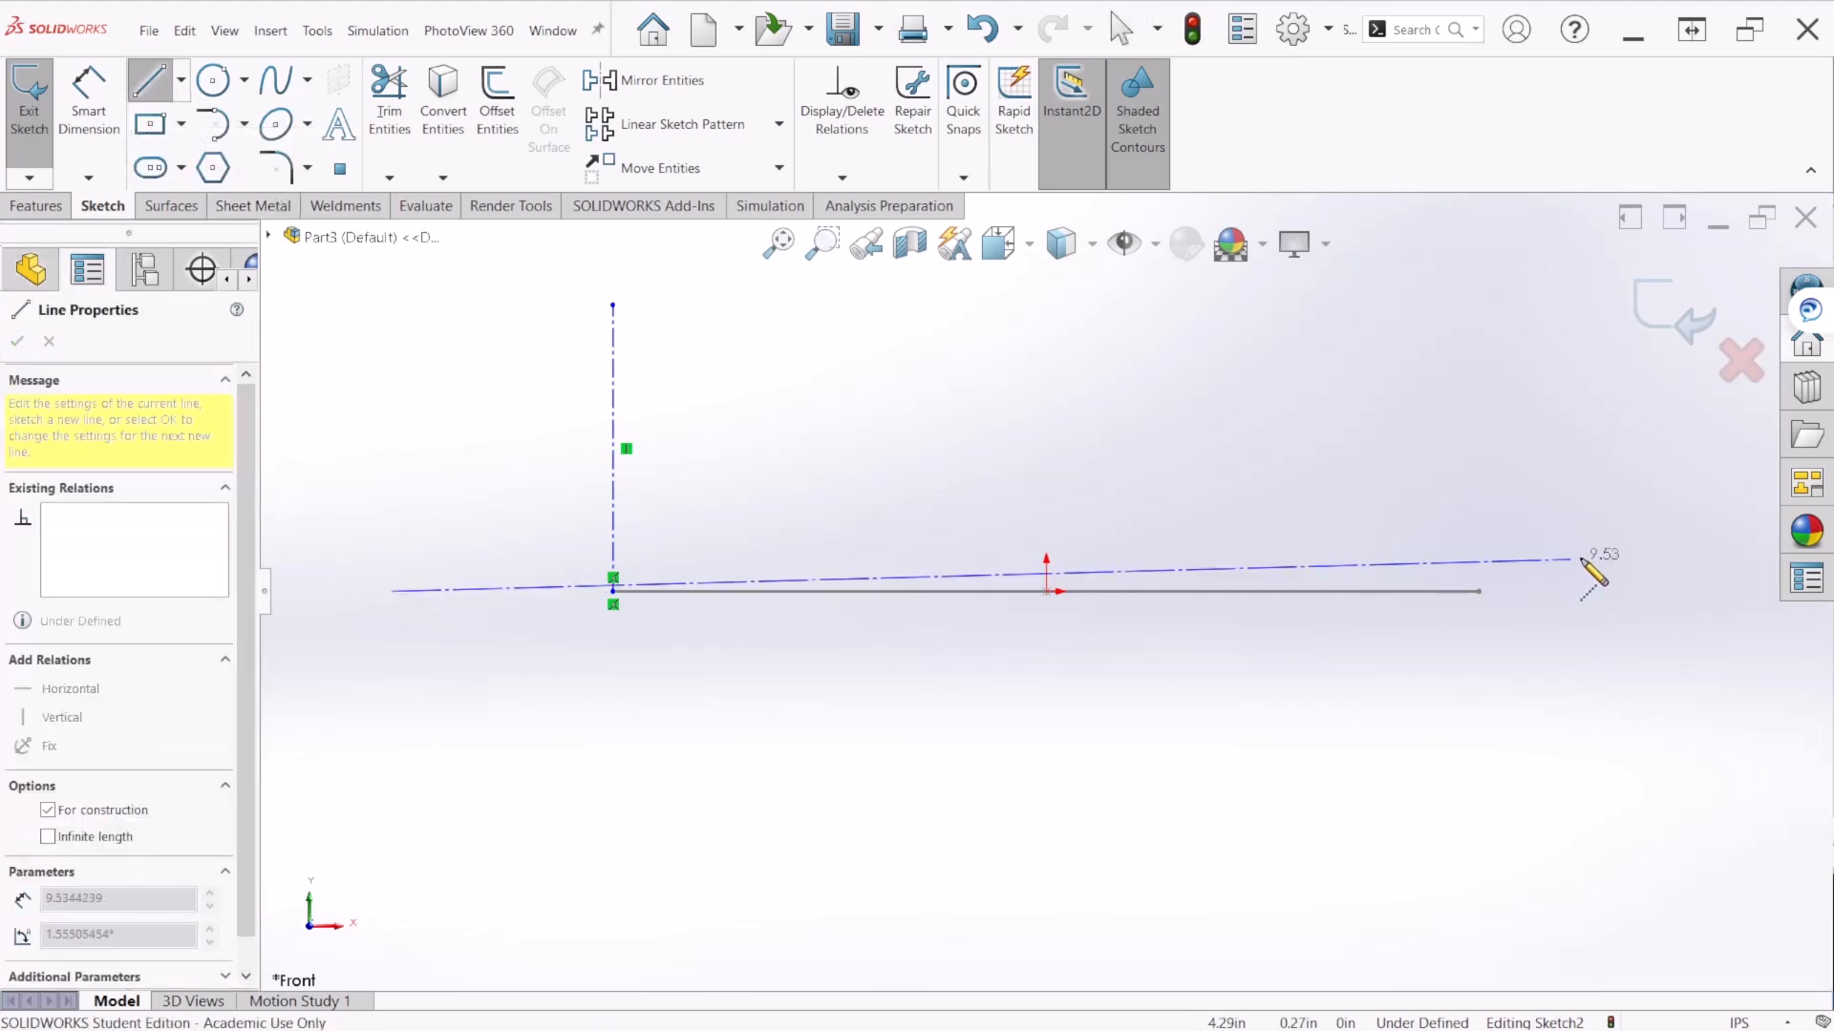
{"action": "left_click", "coordinate": [1599, 591]}
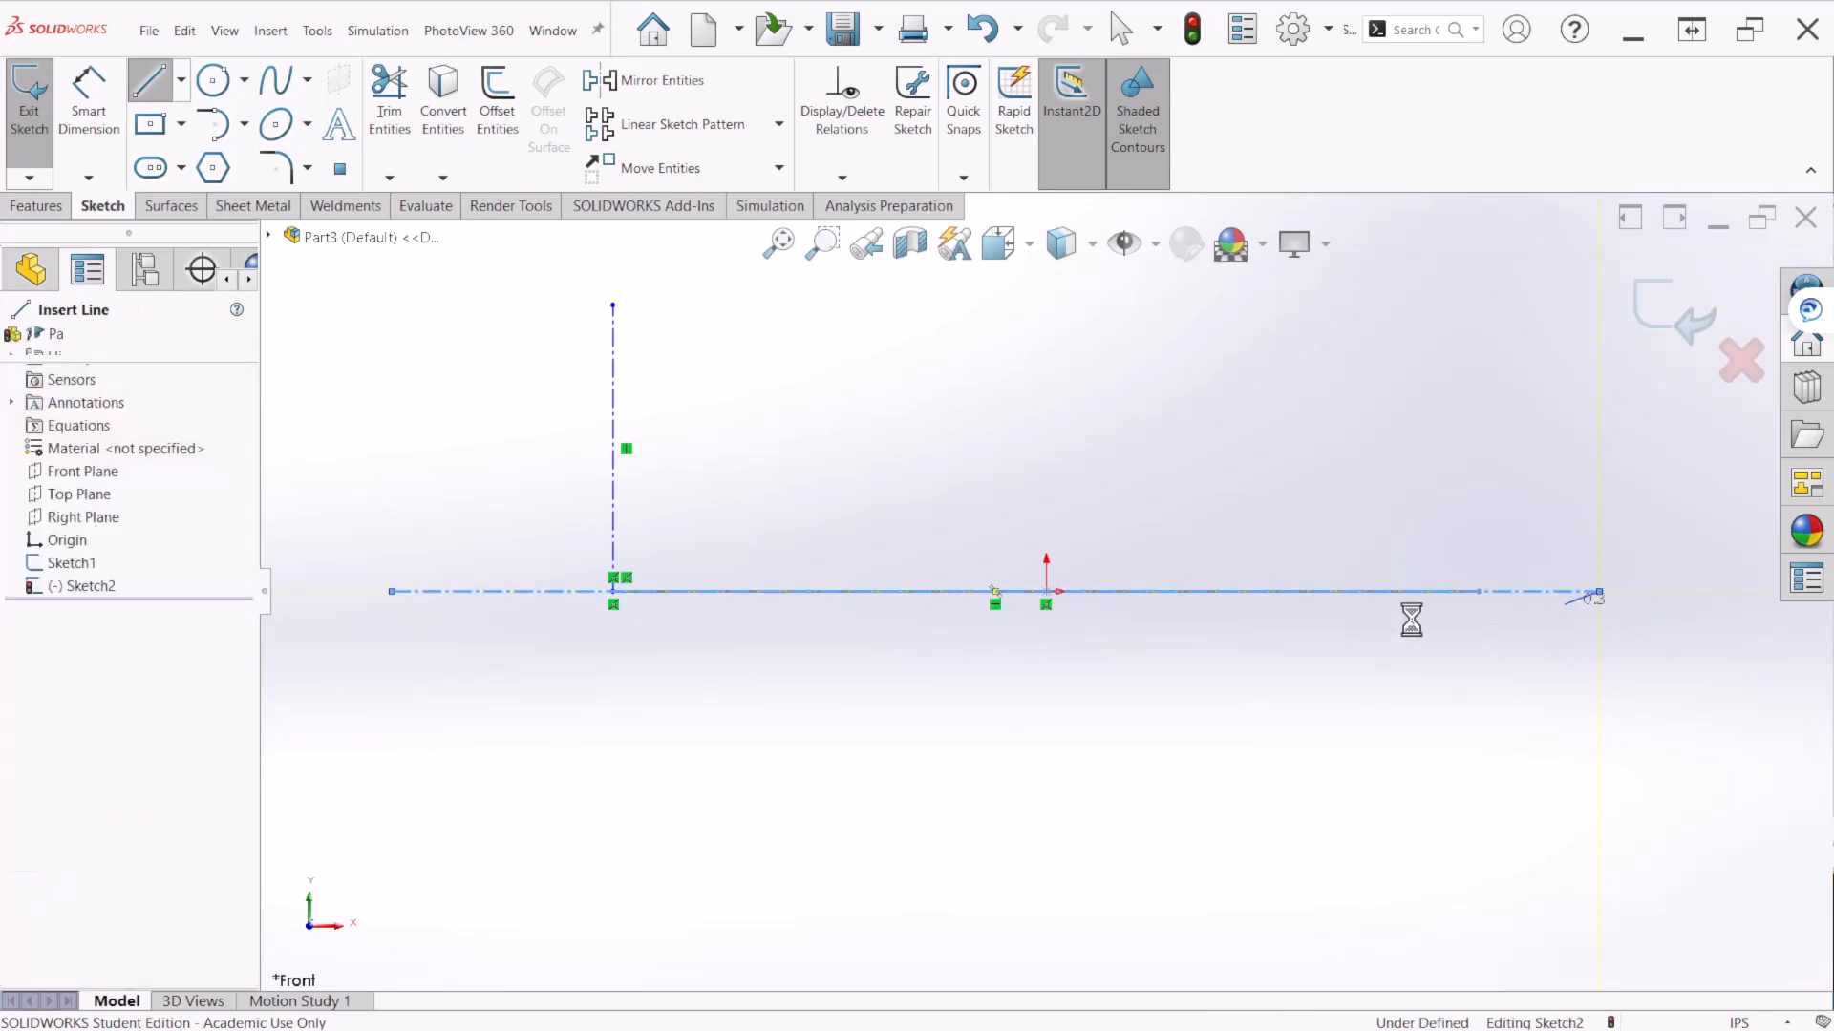
{"action": "key", "text": "Escape"}
Step: Draw a closed wall profile from the centerline intersection: a vertical base about 0.48 in high, a parallel-sided wall slanting outward, and a horizontal rim
{"action": "left_click", "coordinate": [151, 75]}
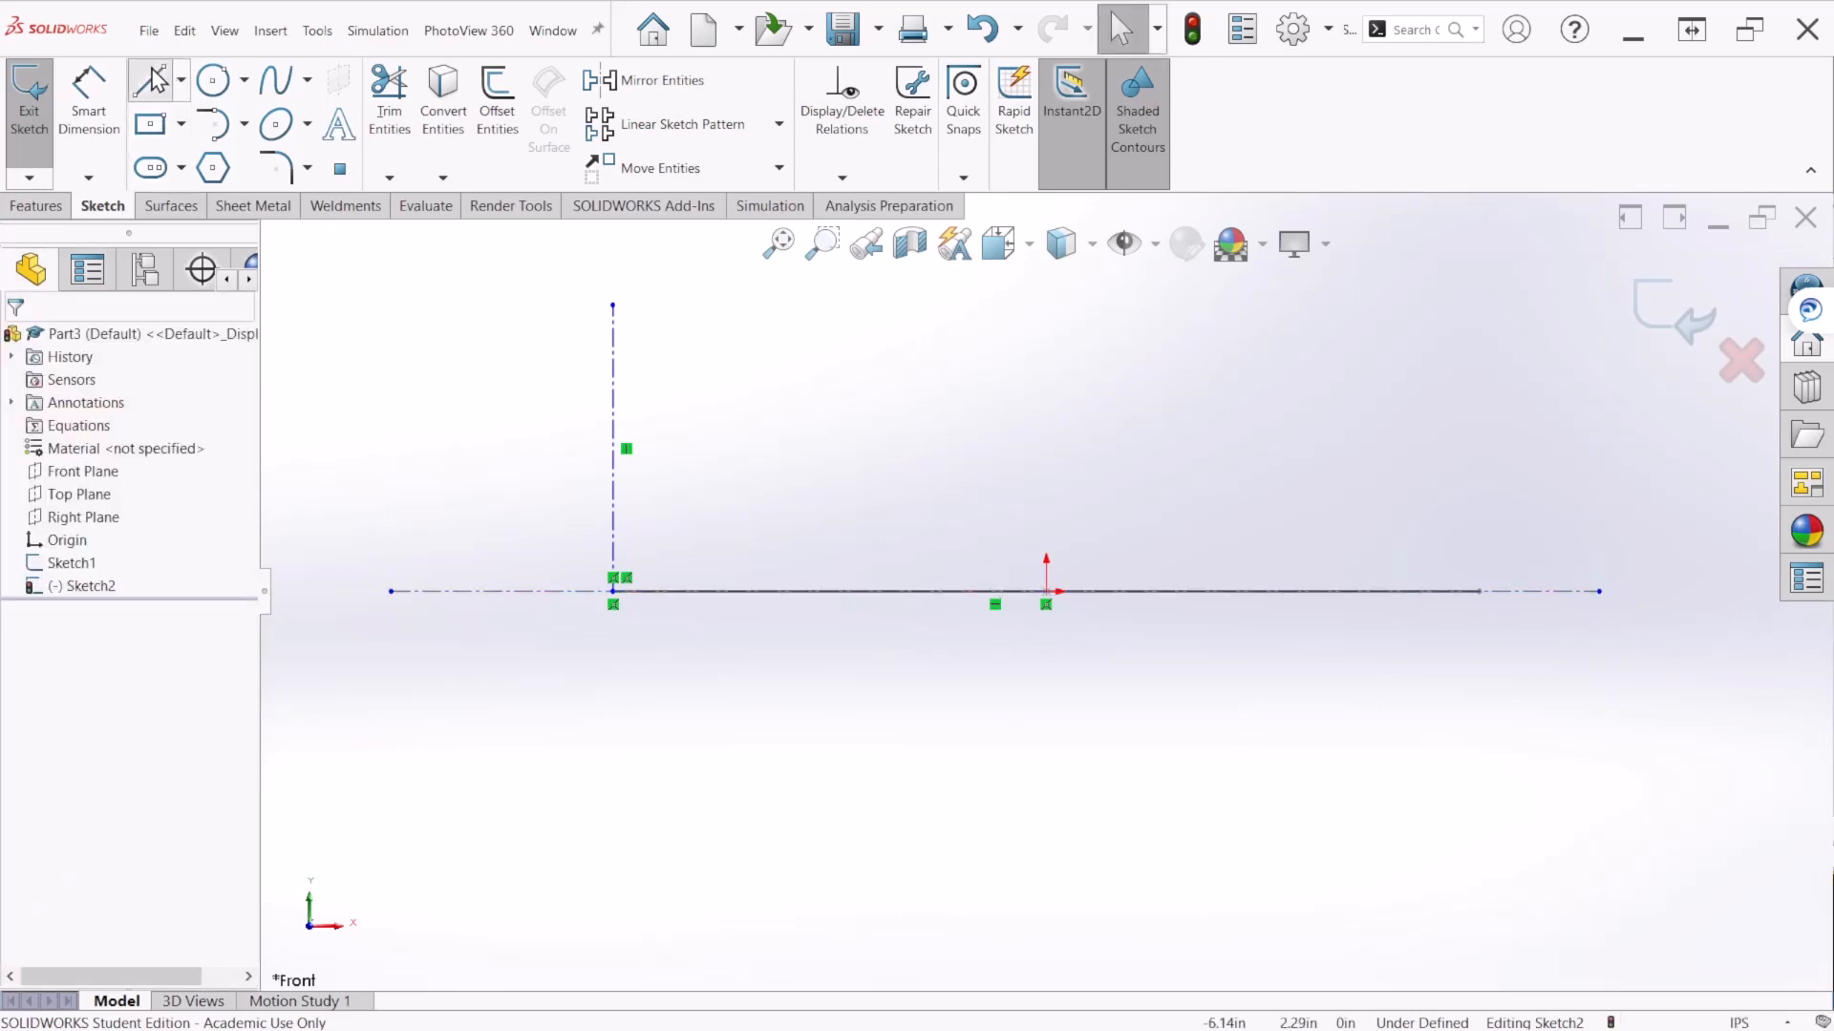
{"action": "left_click", "coordinate": [613, 591]}
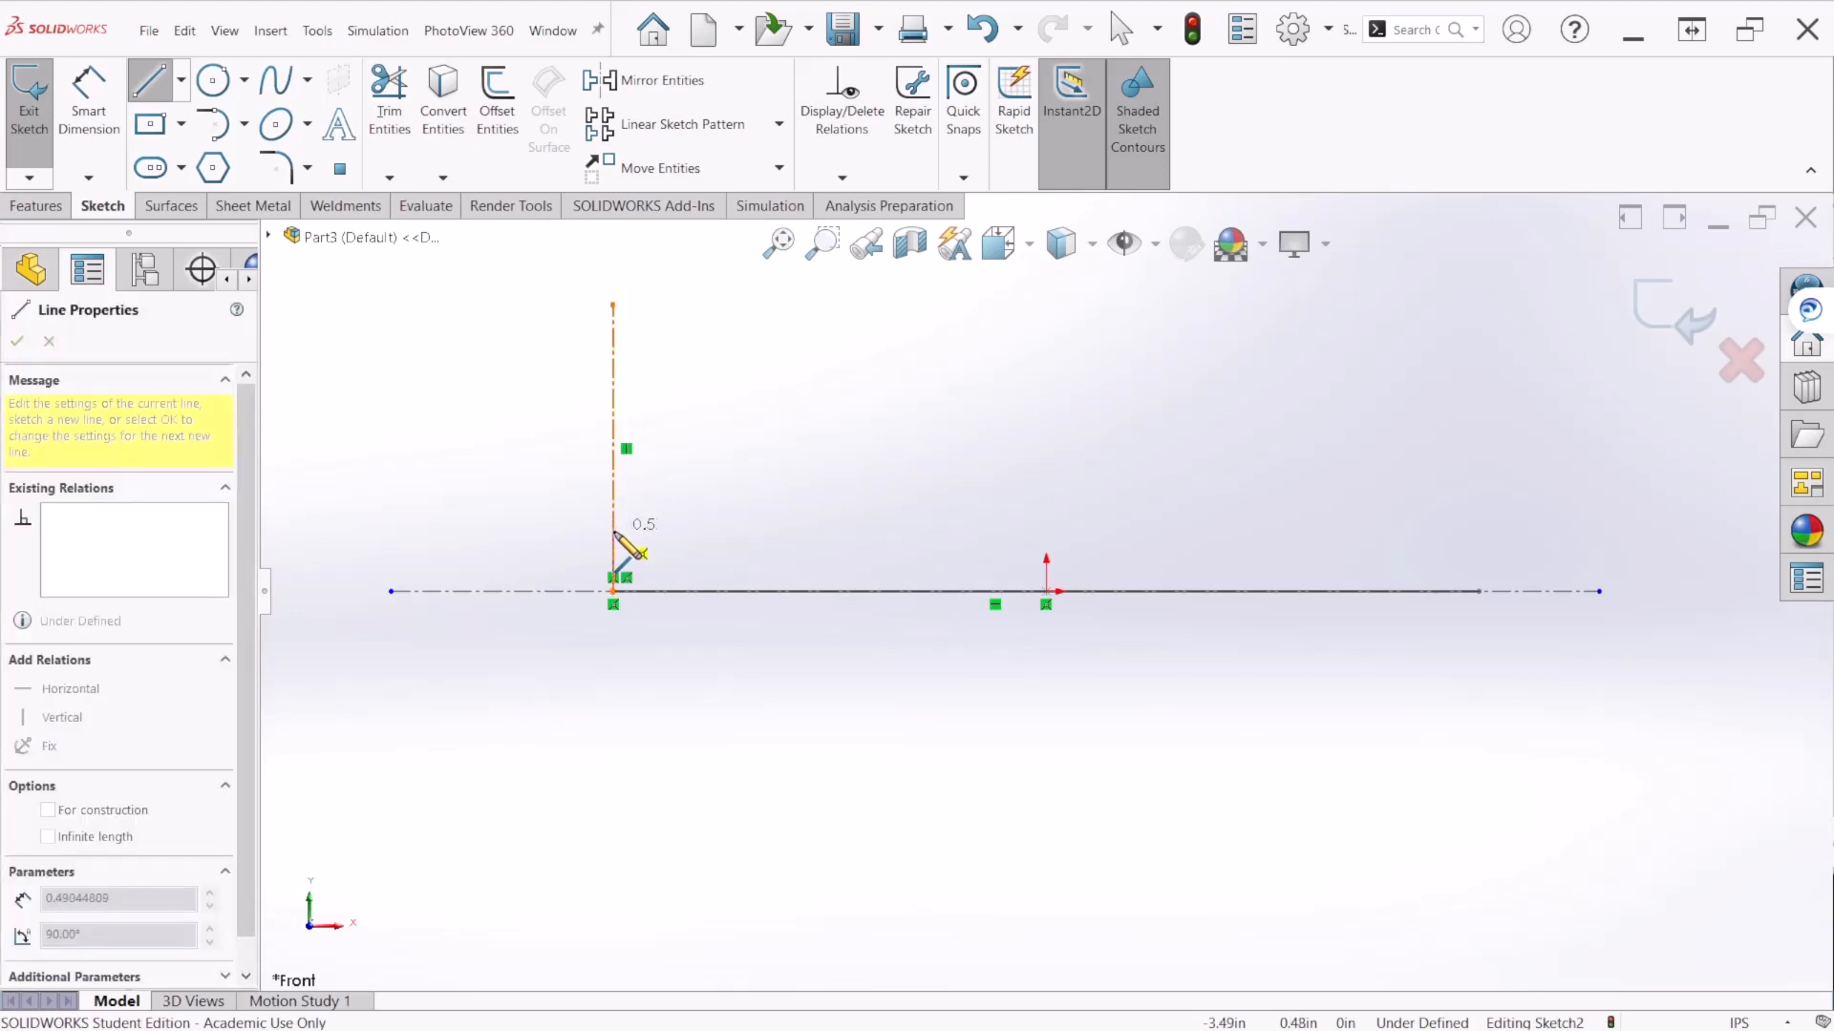
{"action": "left_click", "coordinate": [613, 532]}
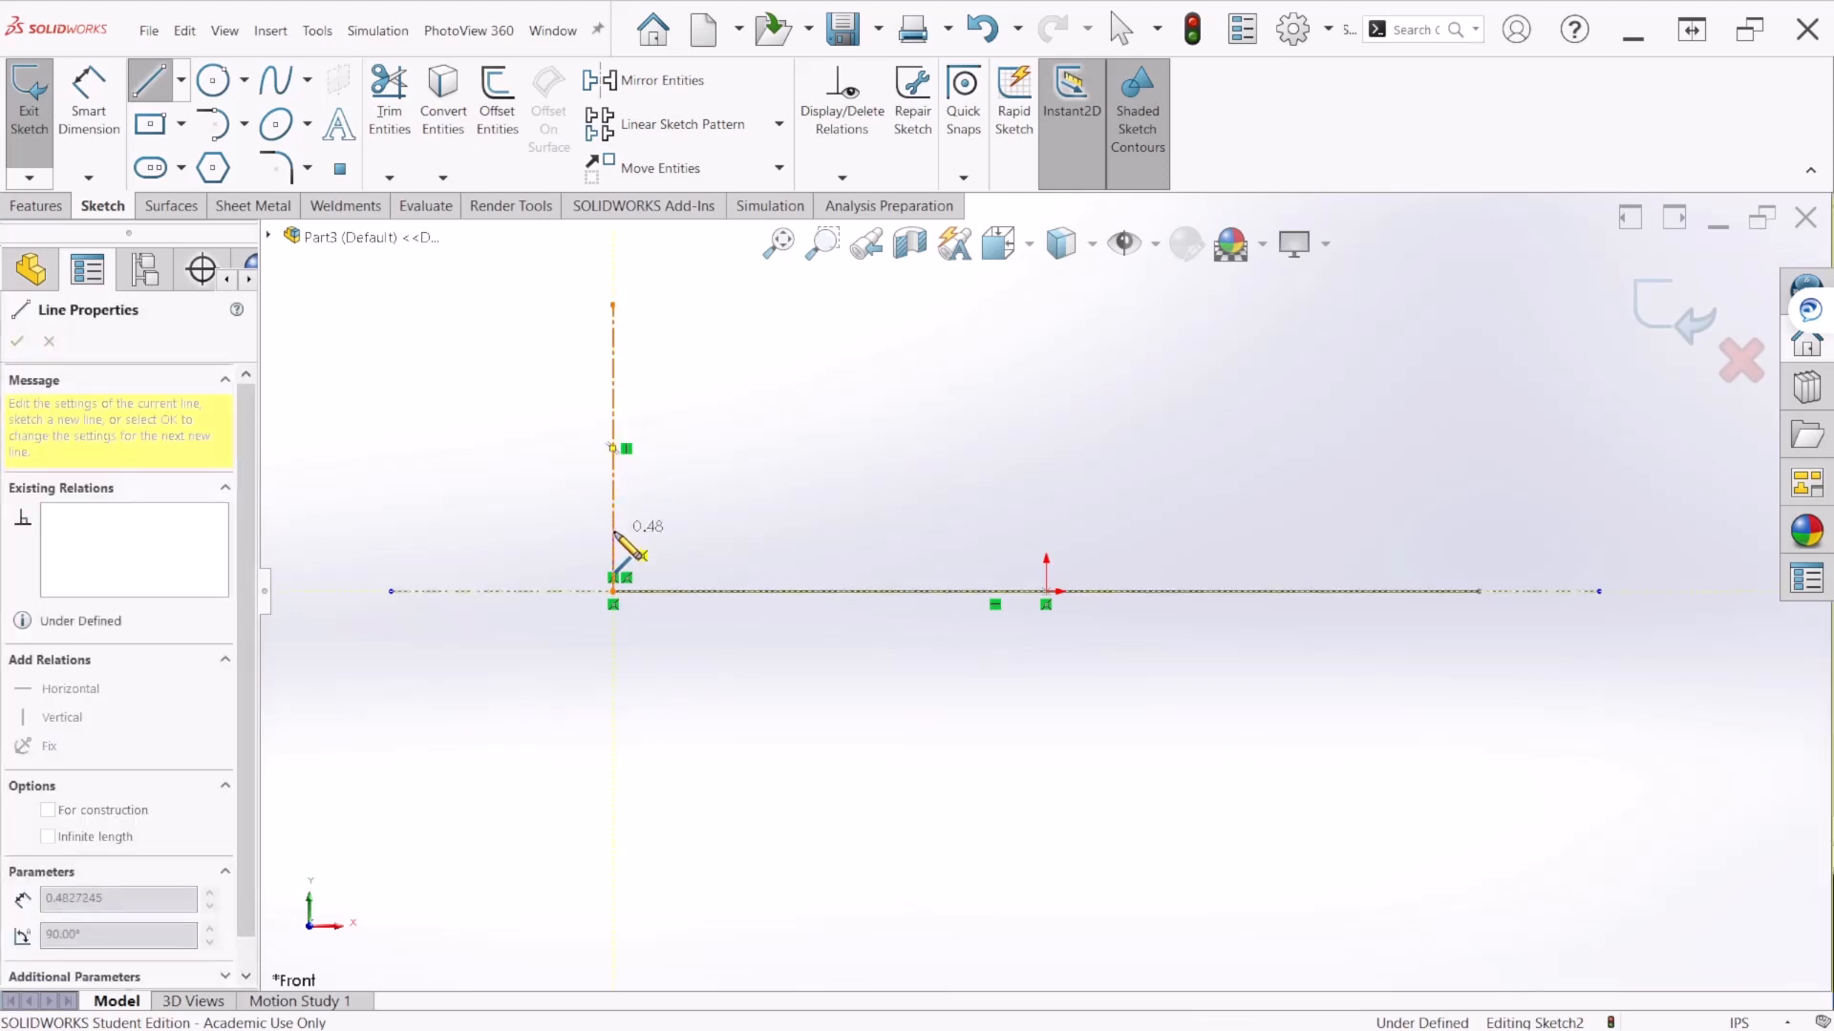
{"action": "left_click", "coordinate": [554, 389]}
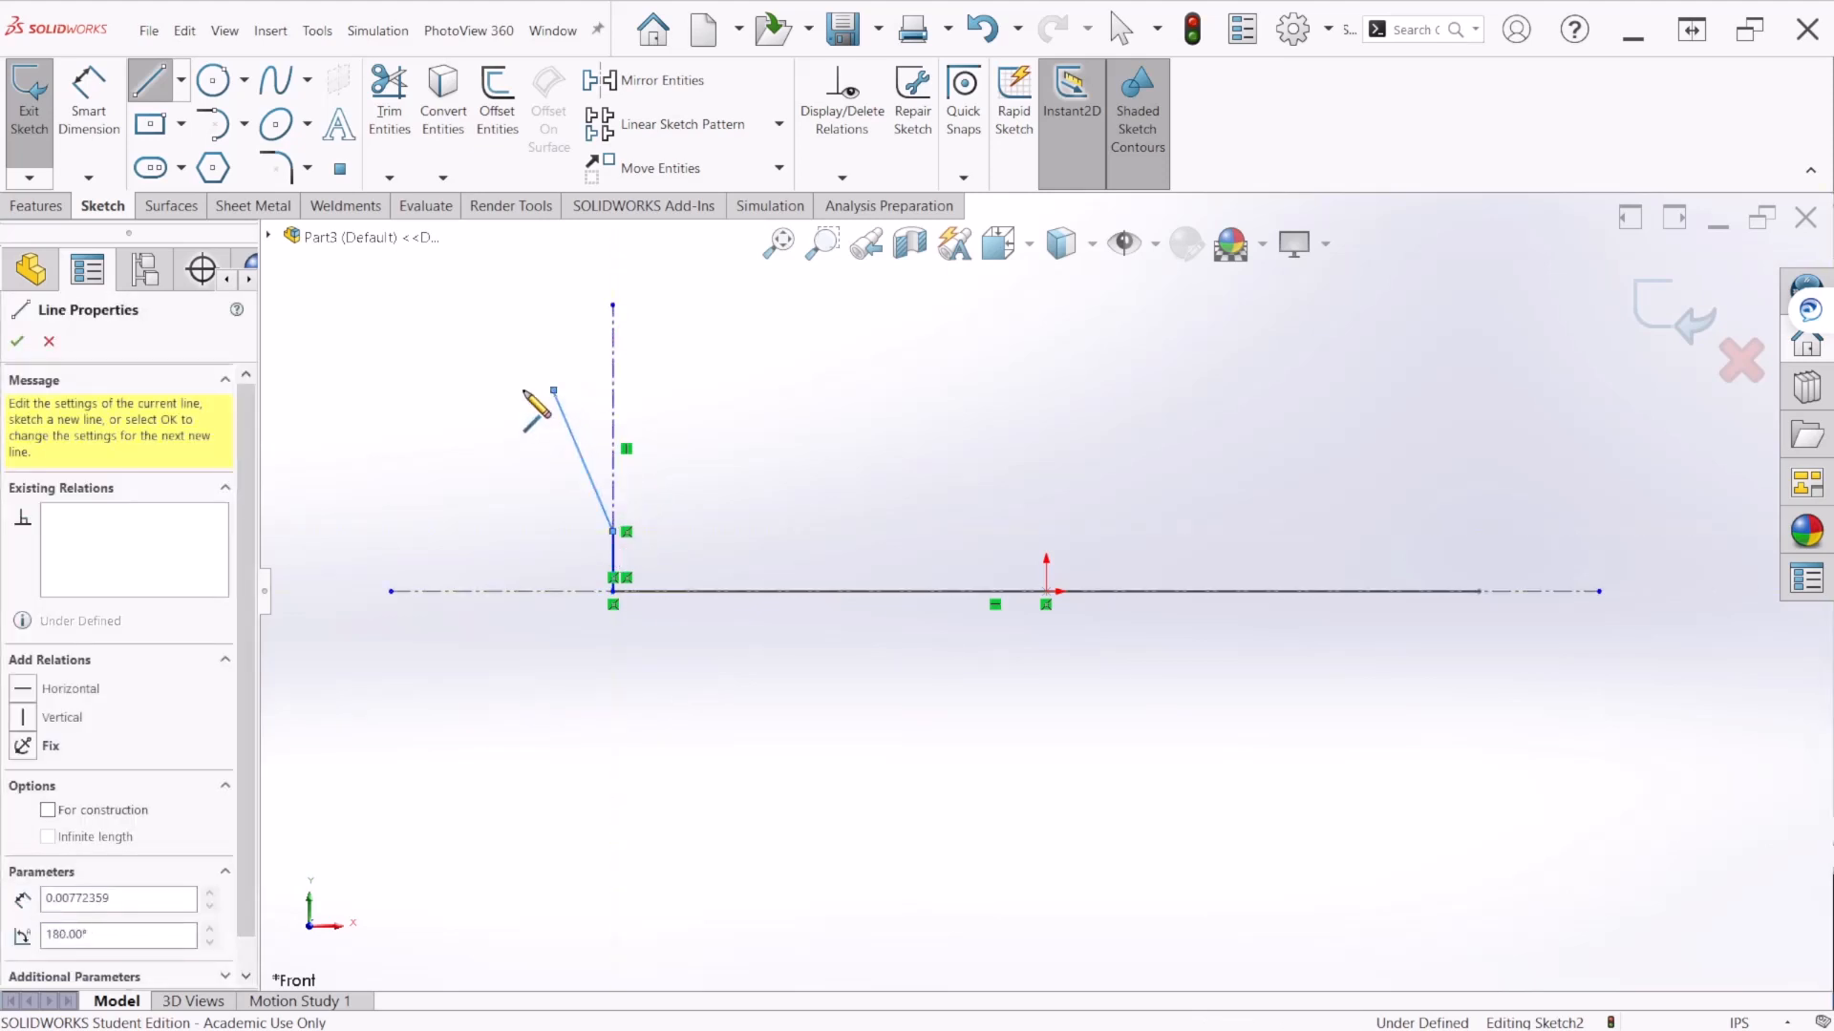
{"action": "left_click", "coordinate": [445, 390]}
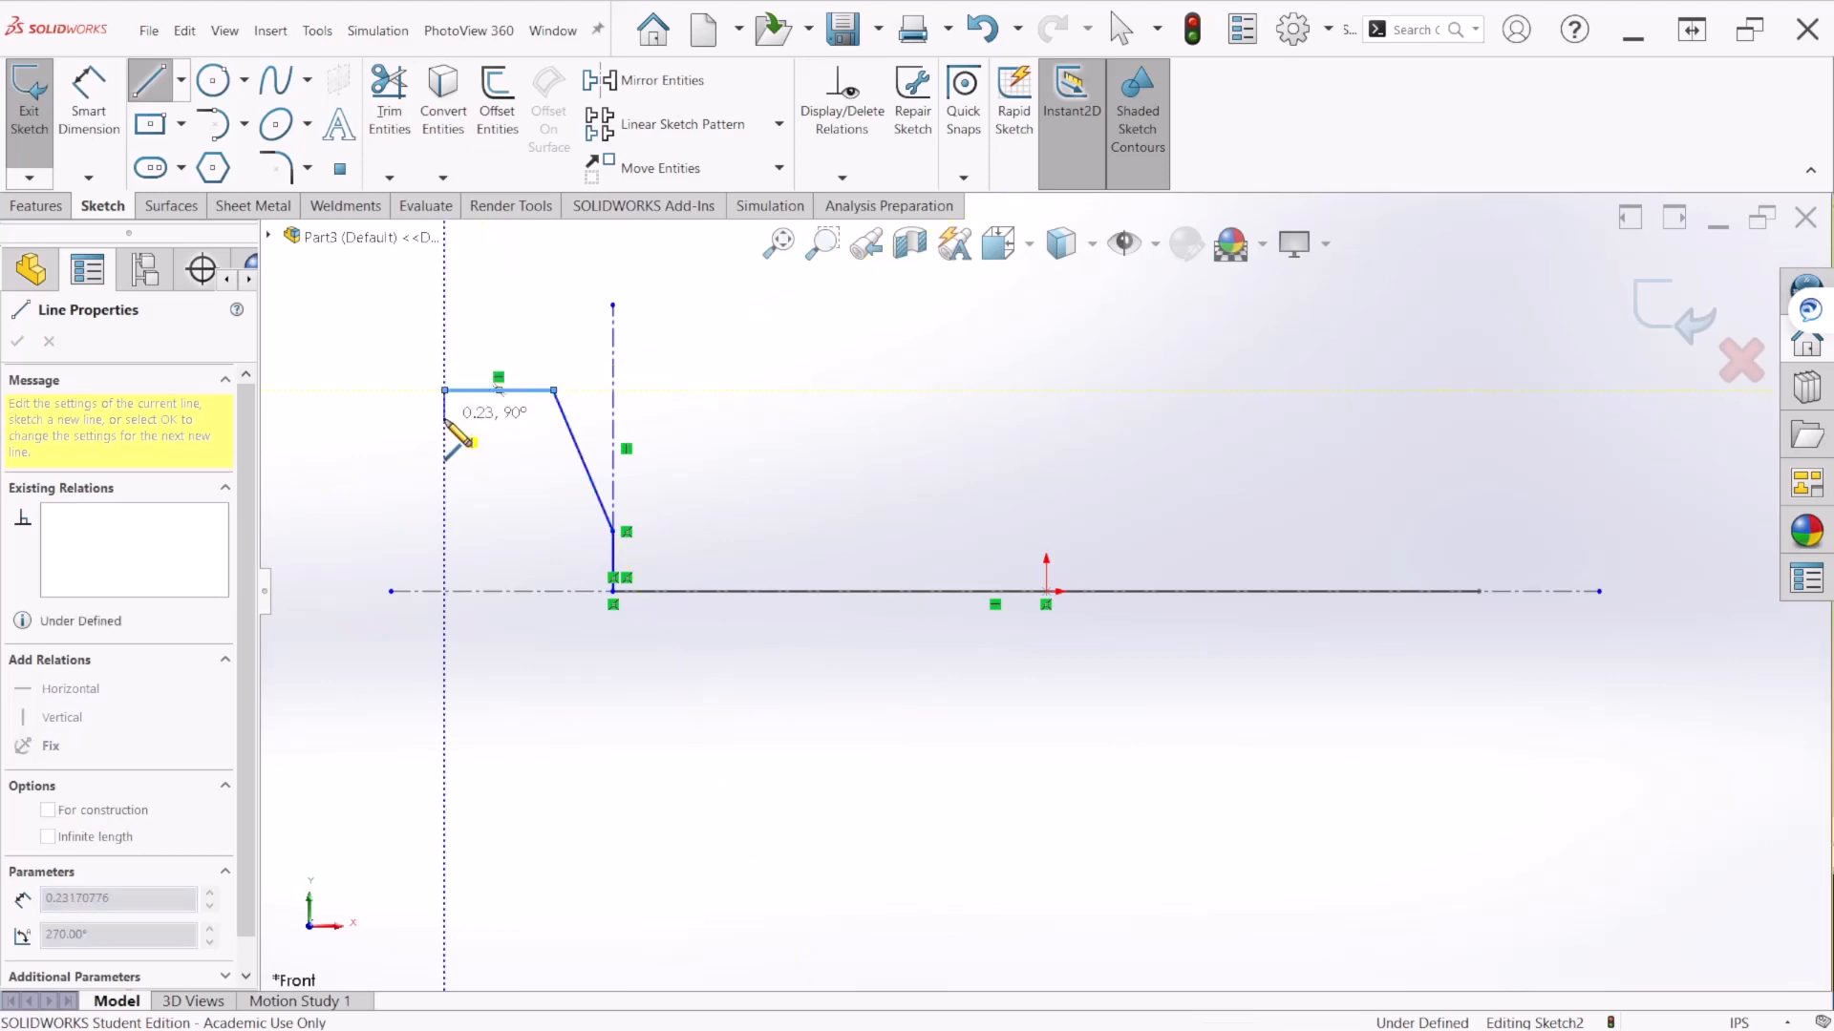
{"action": "left_click", "coordinate": [445, 418]}
{"action": "left_click", "coordinate": [520, 418]}
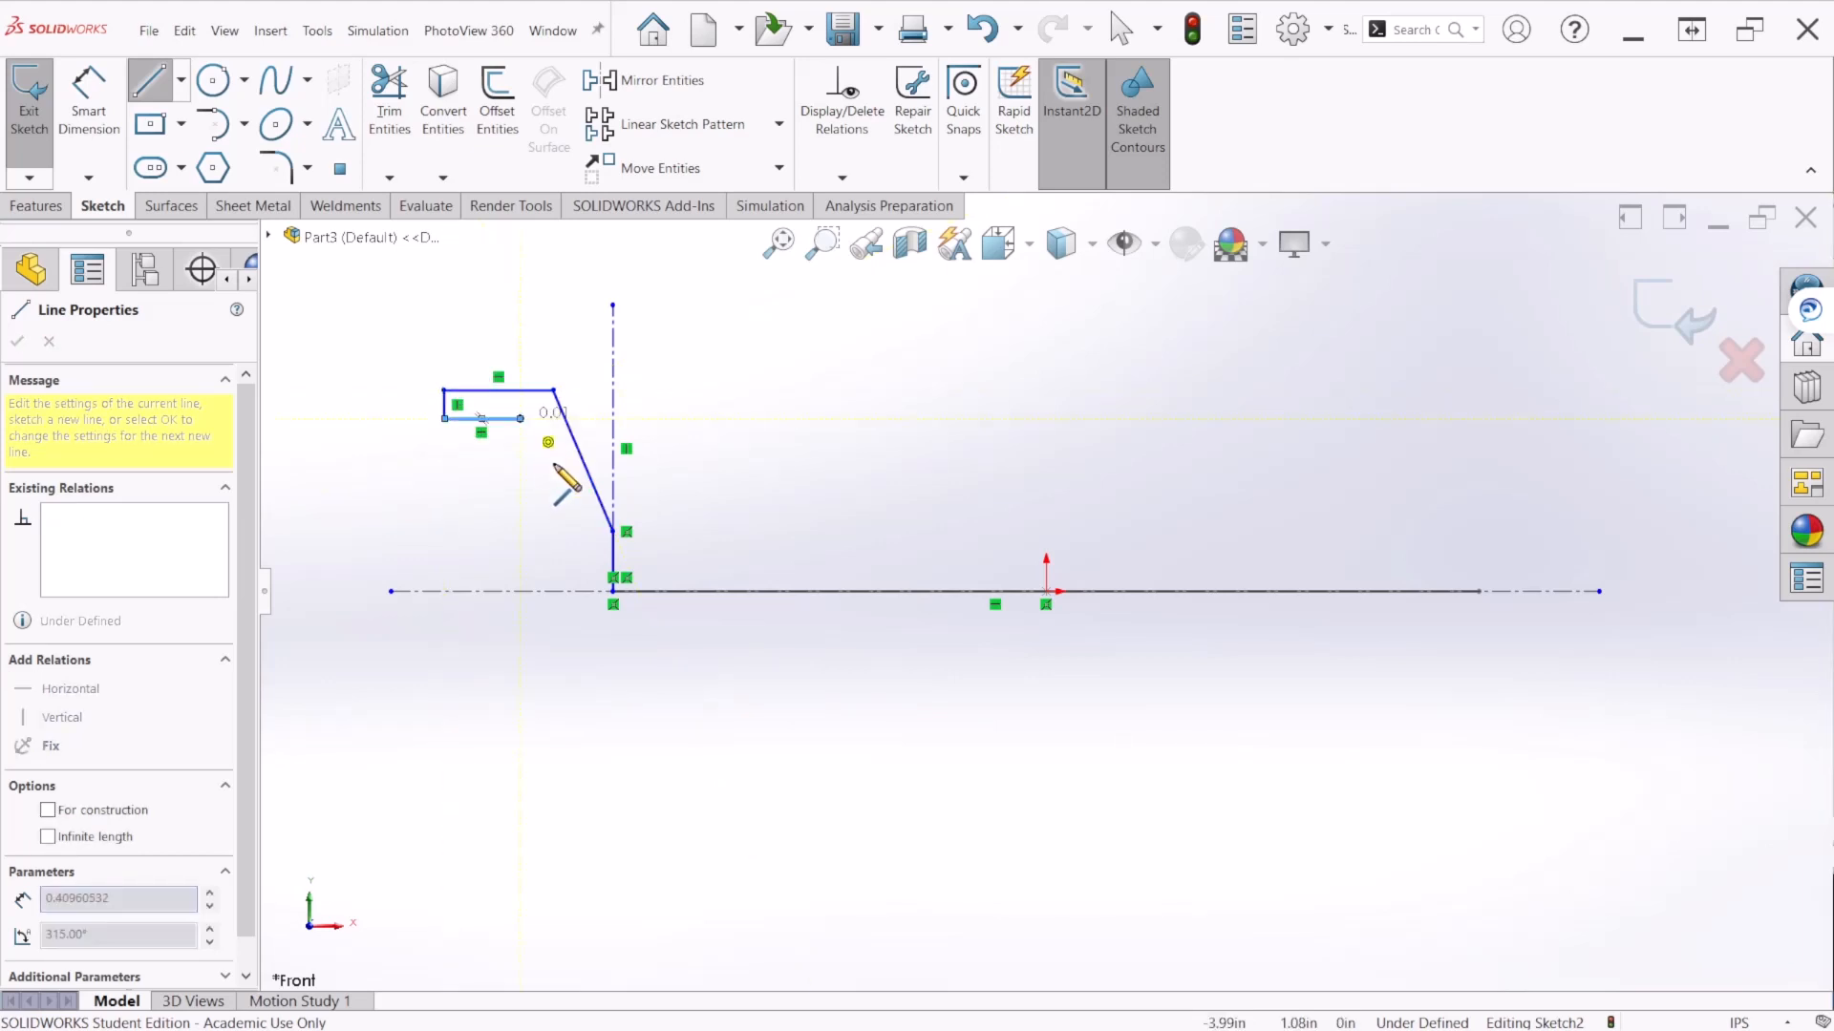
{"action": "left_click", "coordinate": [567, 531]}
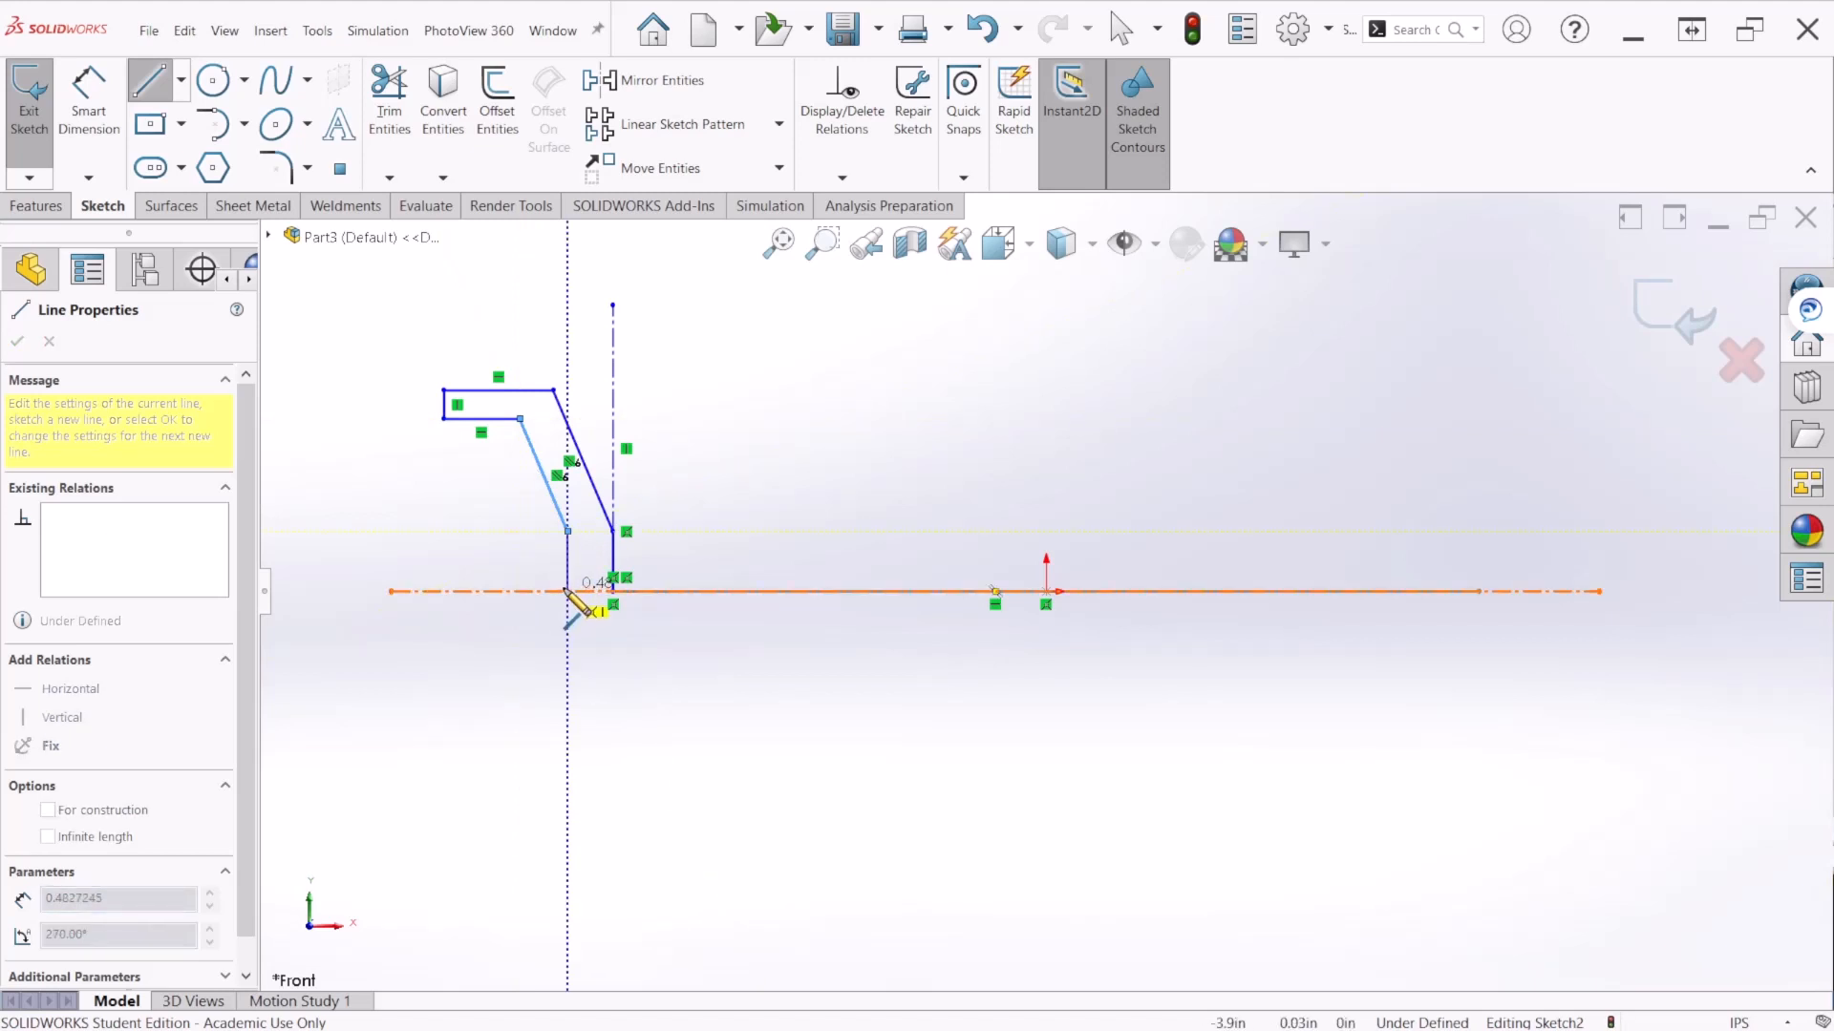
{"action": "left_click", "coordinate": [567, 592]}
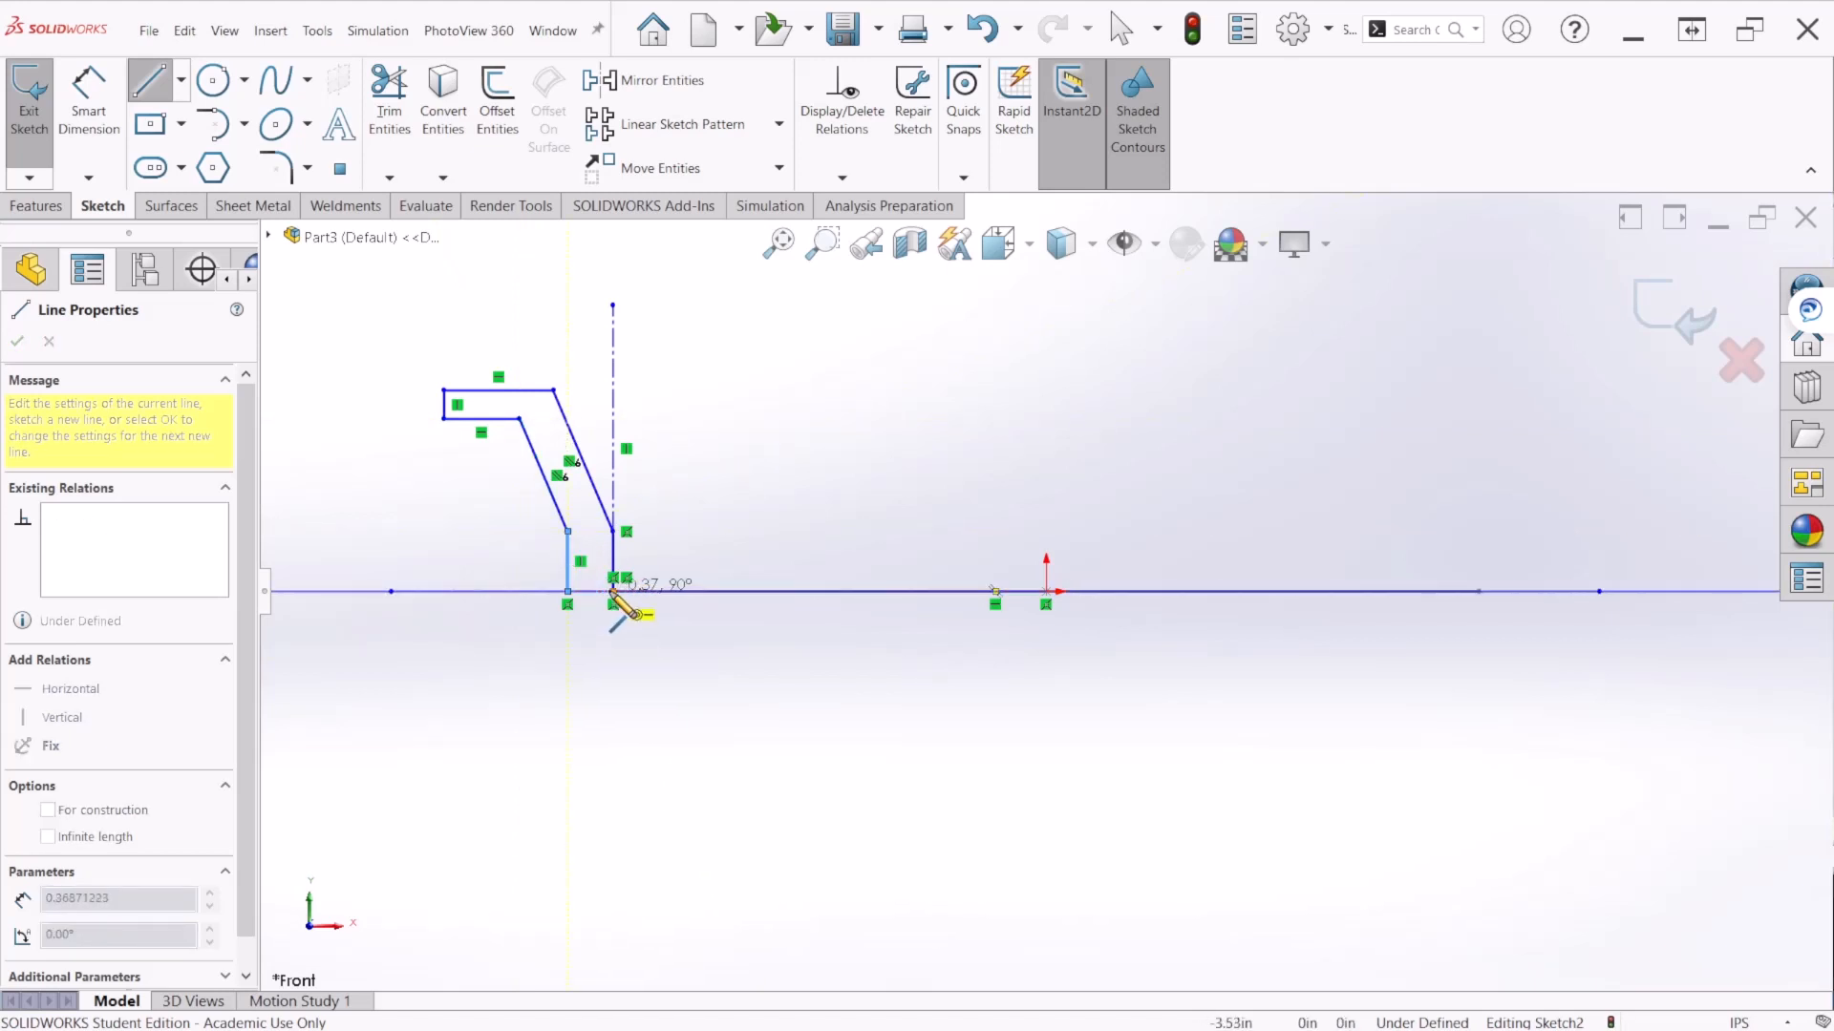
{"action": "left_click", "coordinate": [613, 593]}
{"action": "key", "text": "Escape"}
Step: Dimension the profile's short bottom edge to a wall thickness of 0.125 in
{"action": "scroll", "coordinate": [353, 471], "scroll_direction": "down", "scroll_amount": 3}
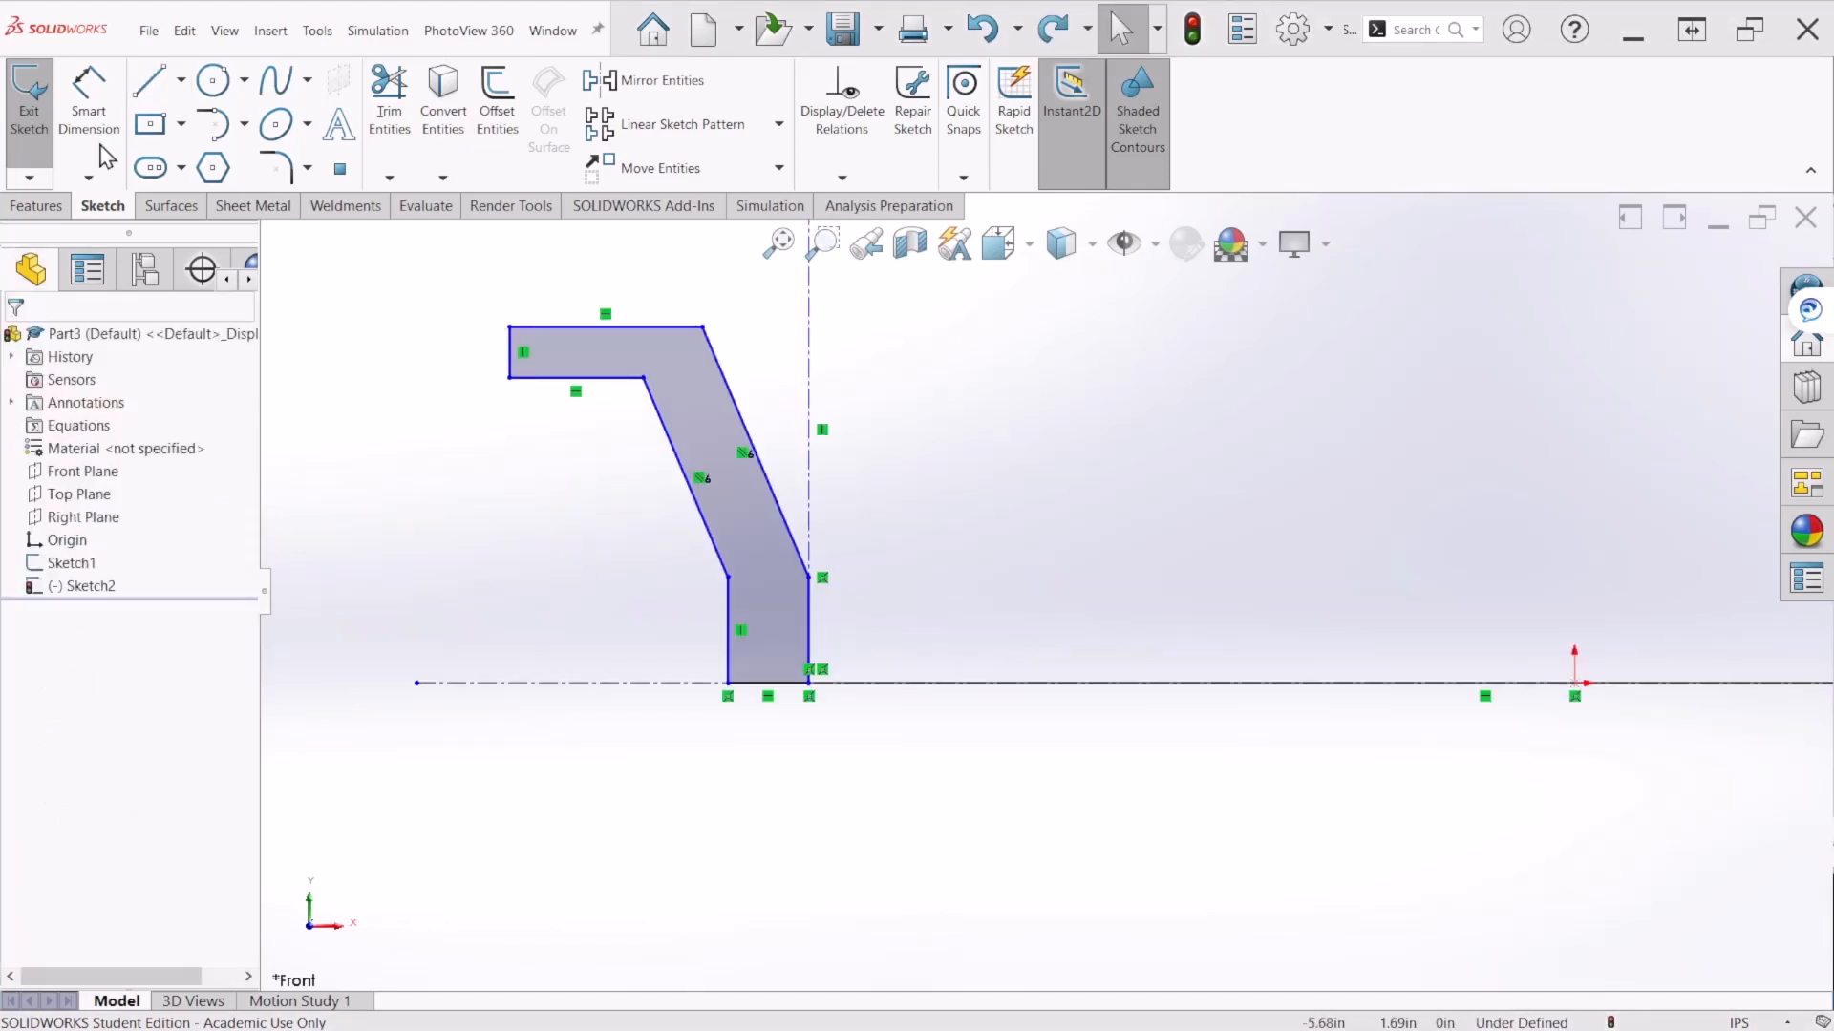
{"action": "left_click", "coordinate": [88, 100]}
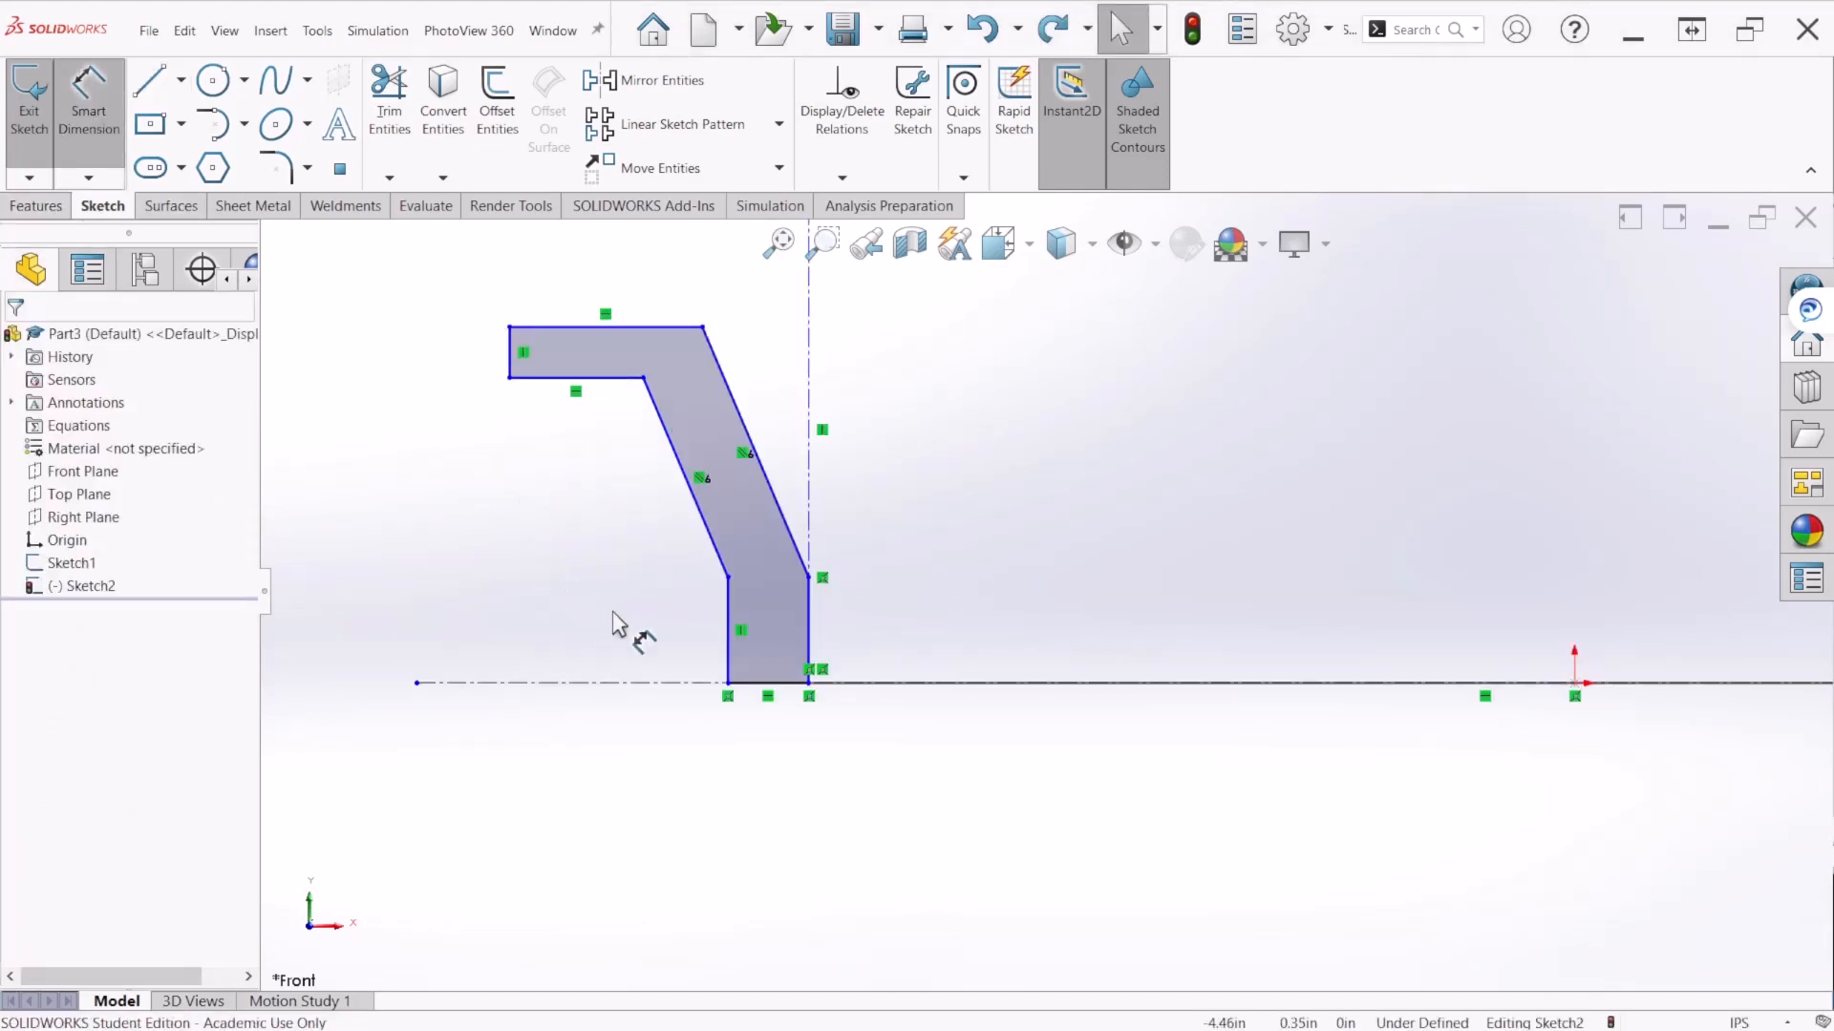
{"action": "left_click", "coordinate": [768, 684]}
{"action": "left_click", "coordinate": [767, 780]}
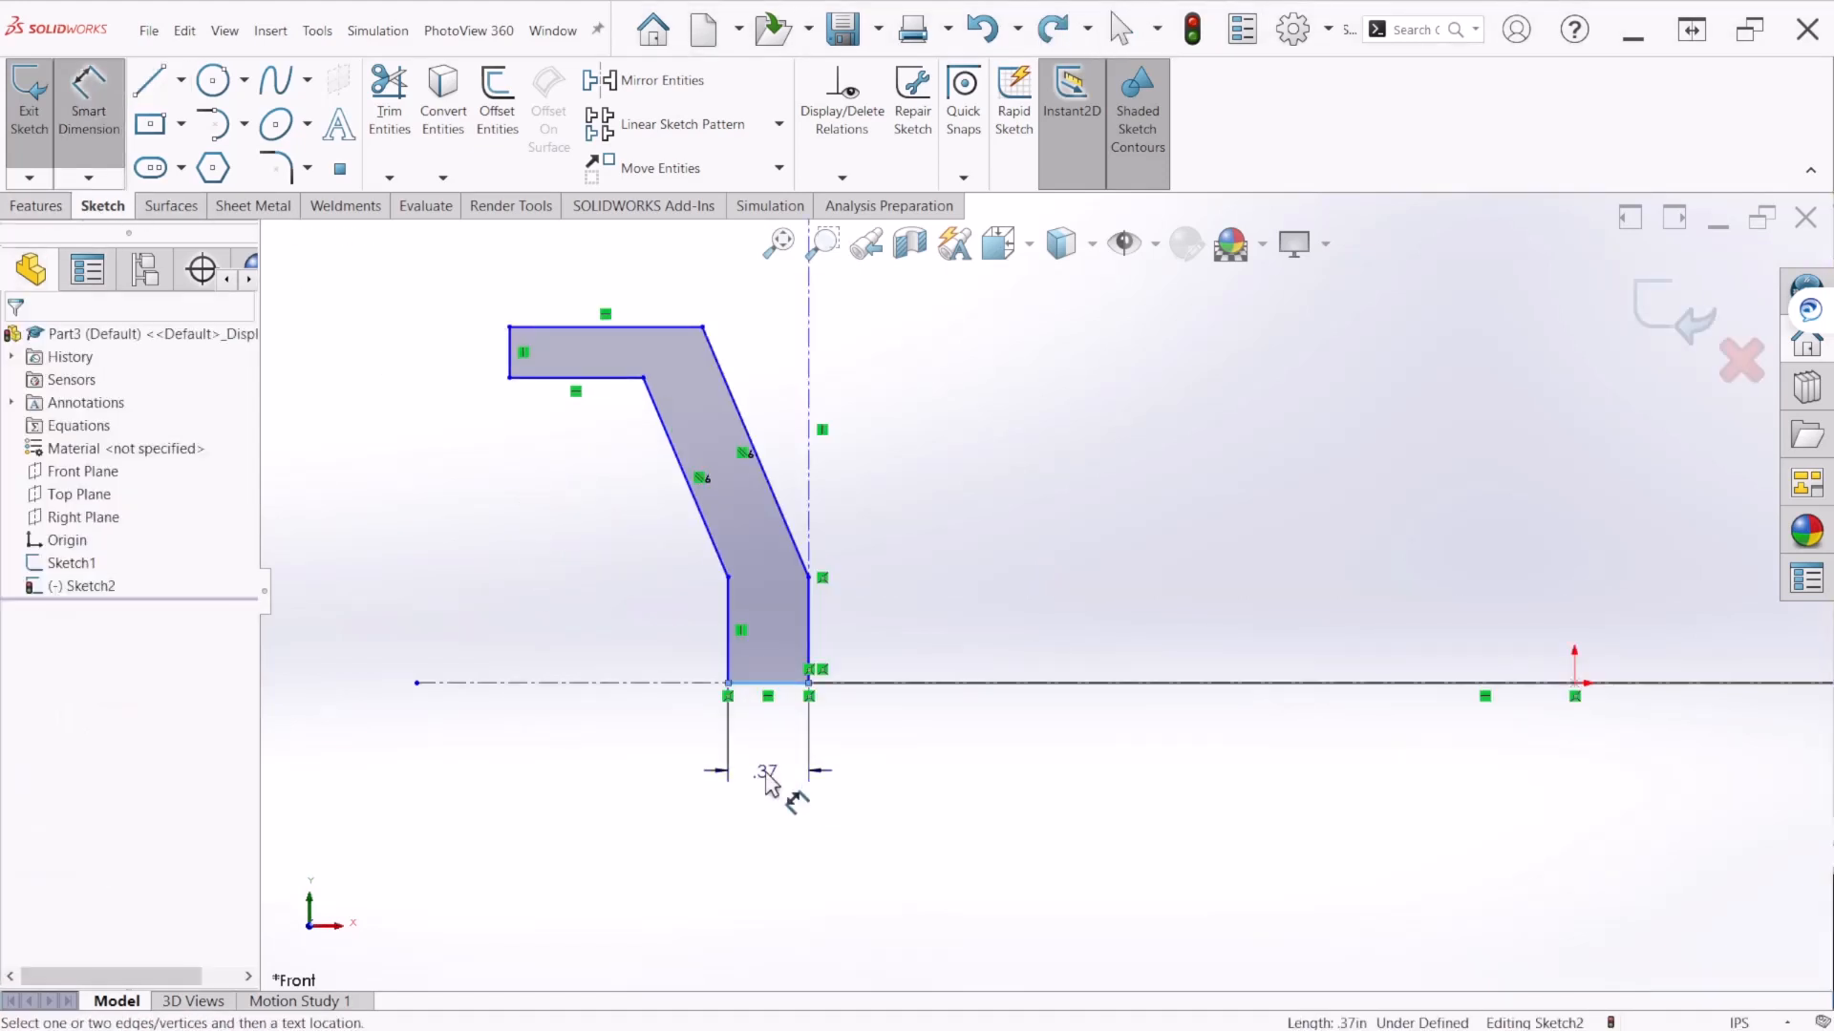
{"action": "type", "text": "0.125"}
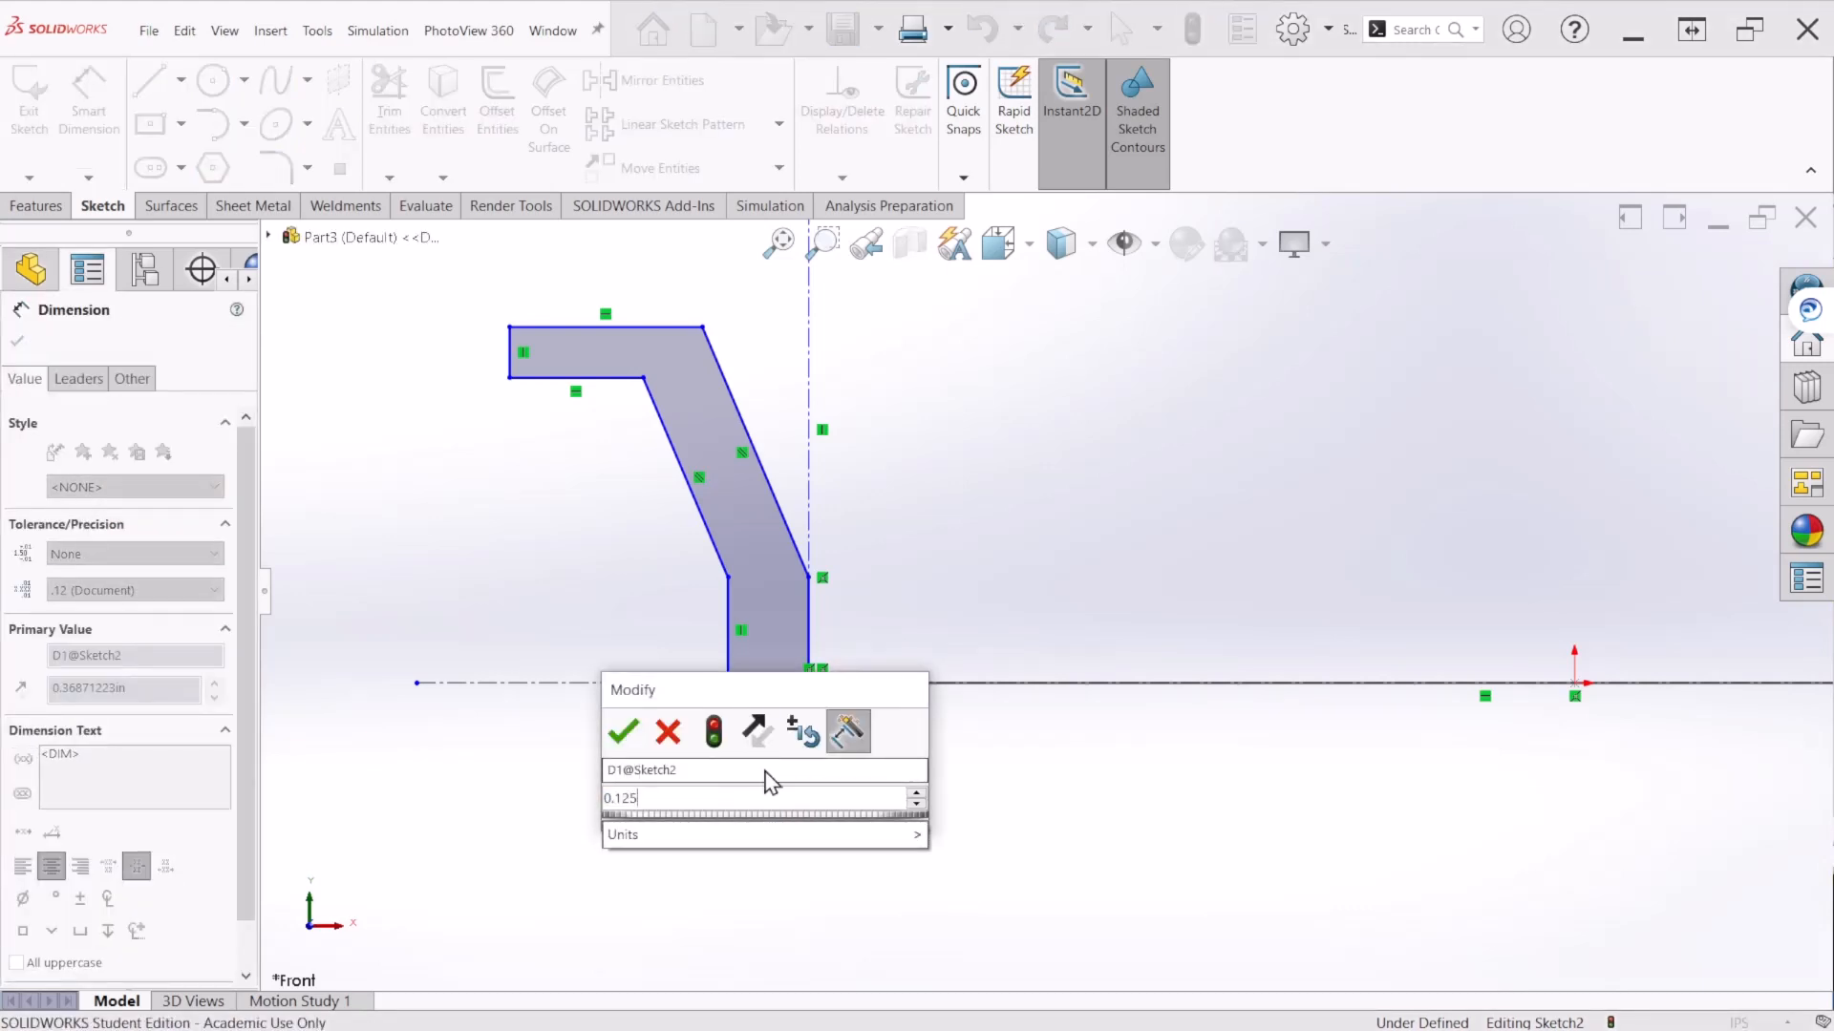
{"action": "key", "text": "Return"}
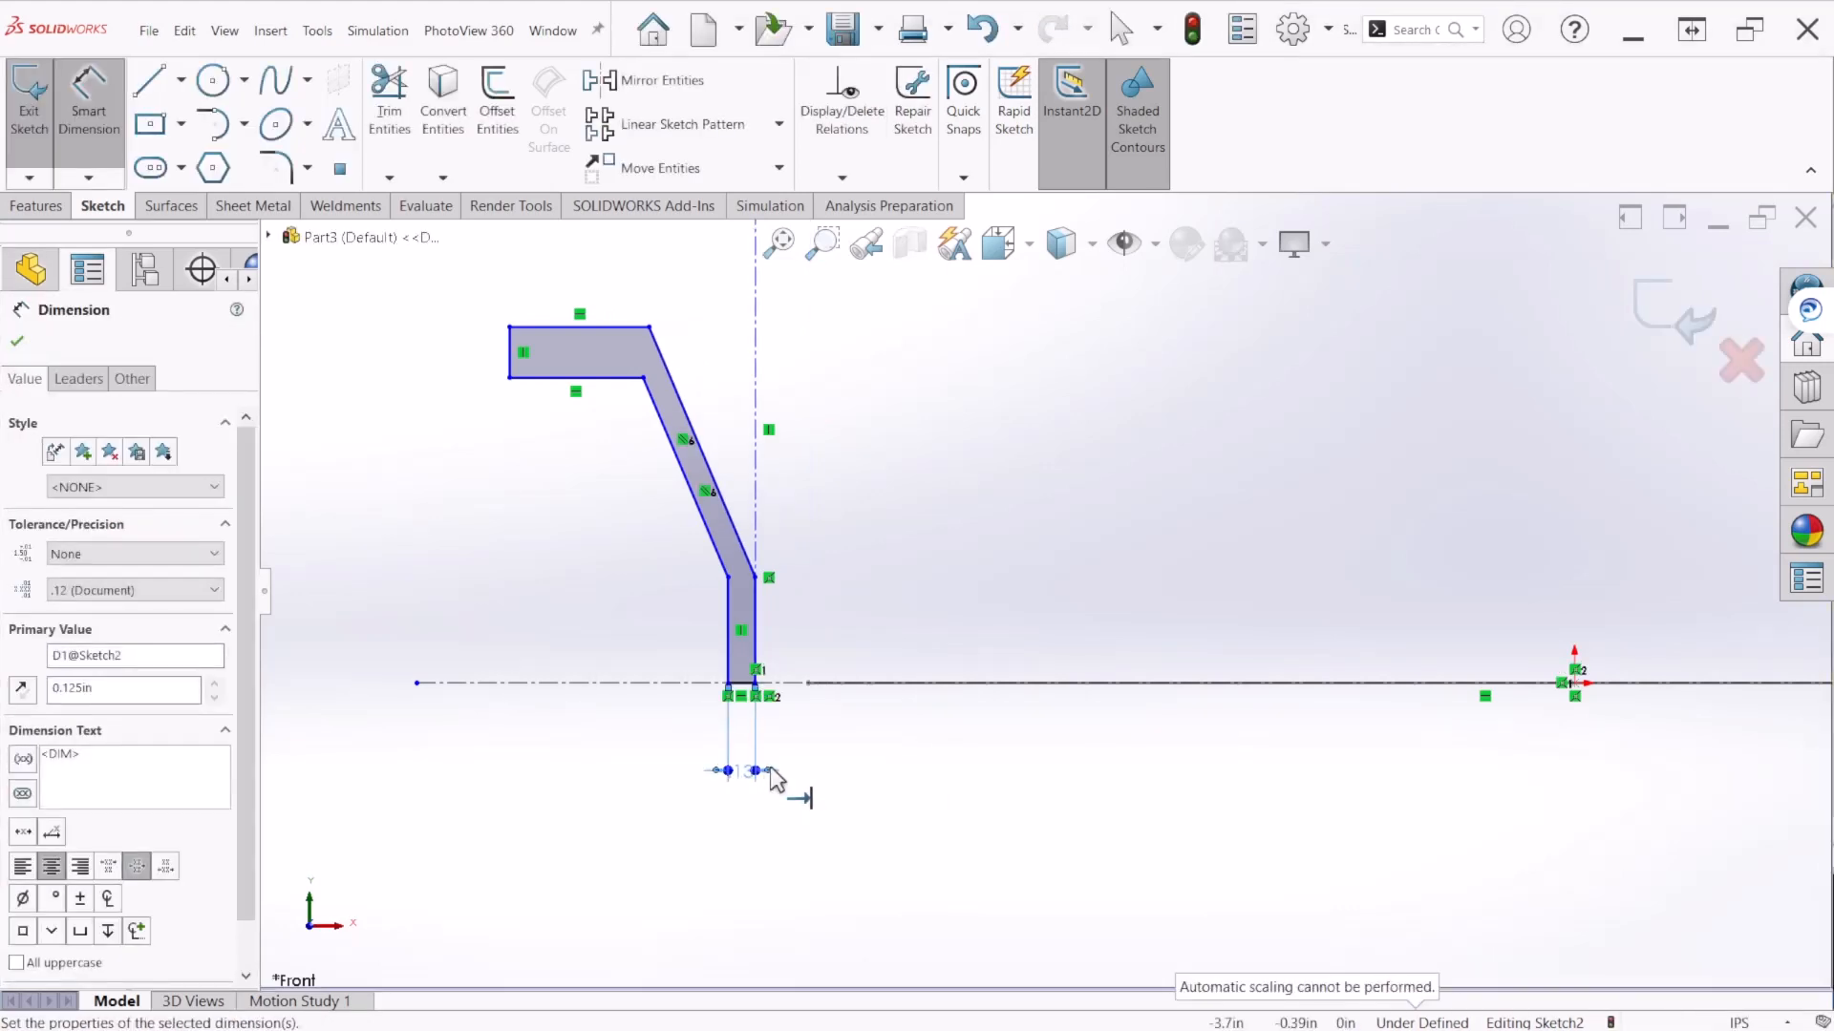
Step: Dimension the horizontal distance from the vertical centerline to the origin as 3.5 in
{"action": "left_click", "coordinate": [758, 475]}
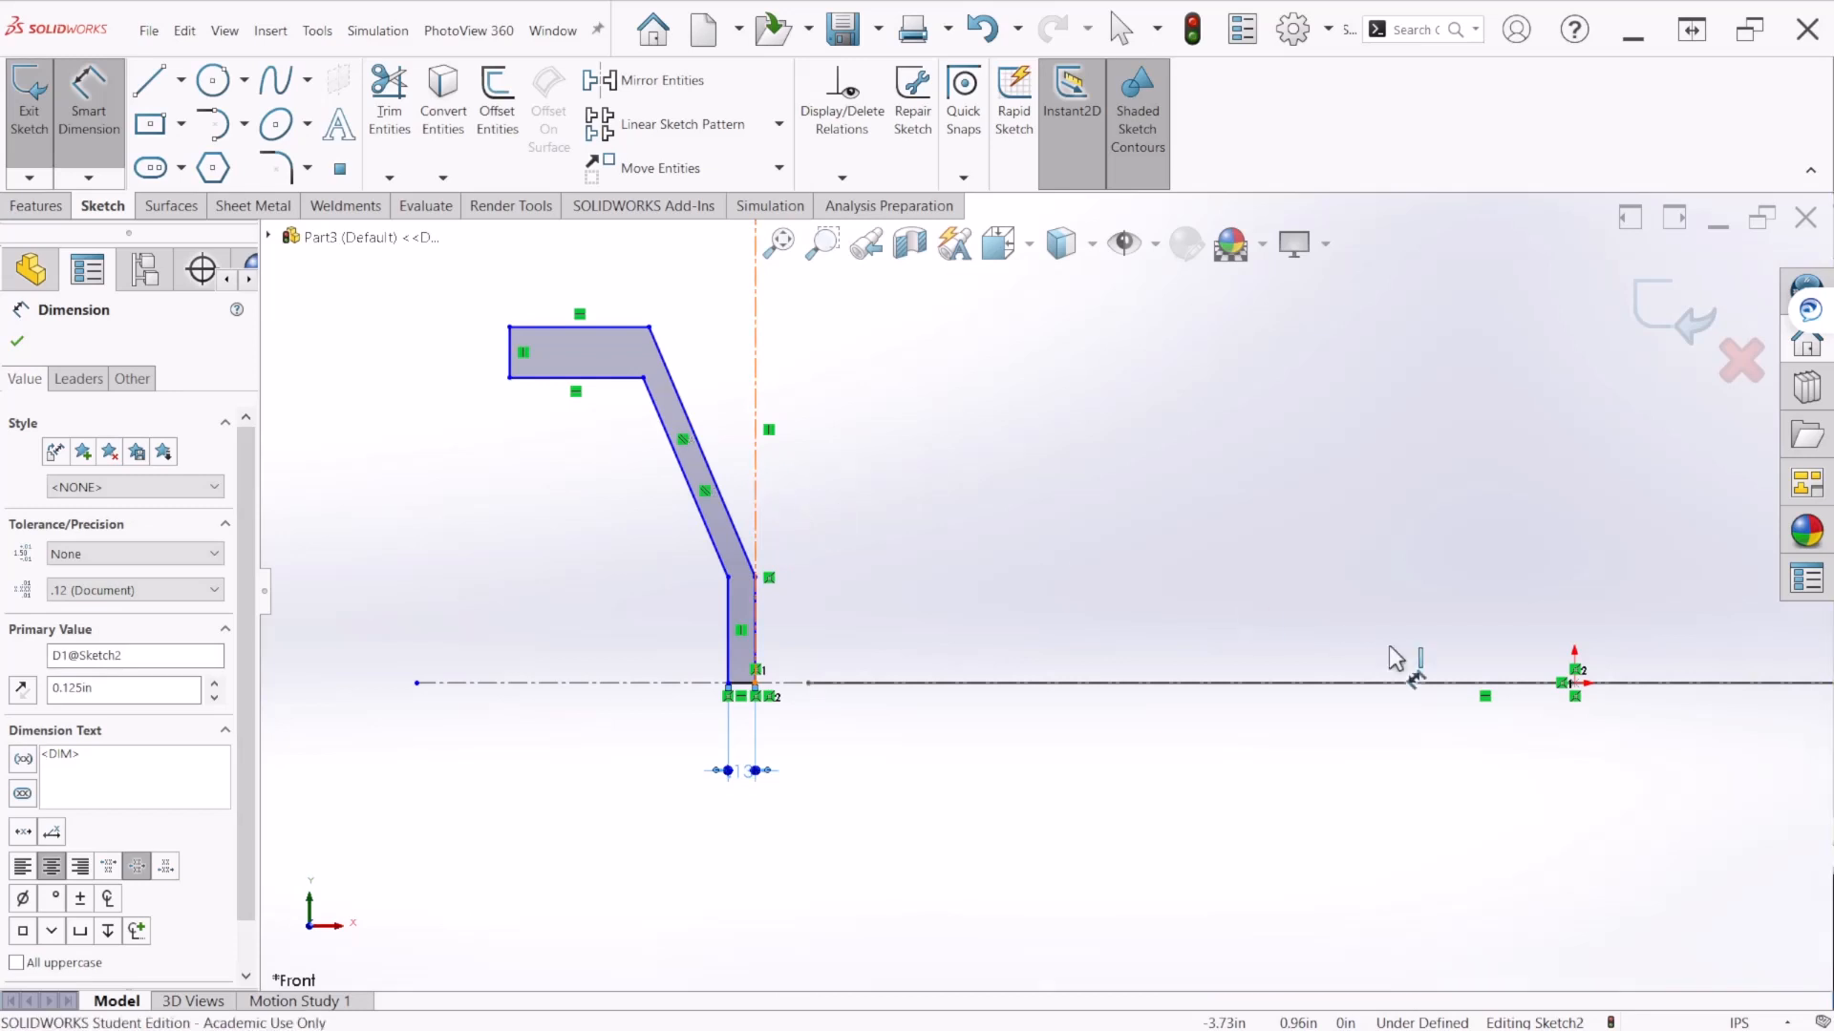
{"action": "left_click", "coordinate": [1570, 682]}
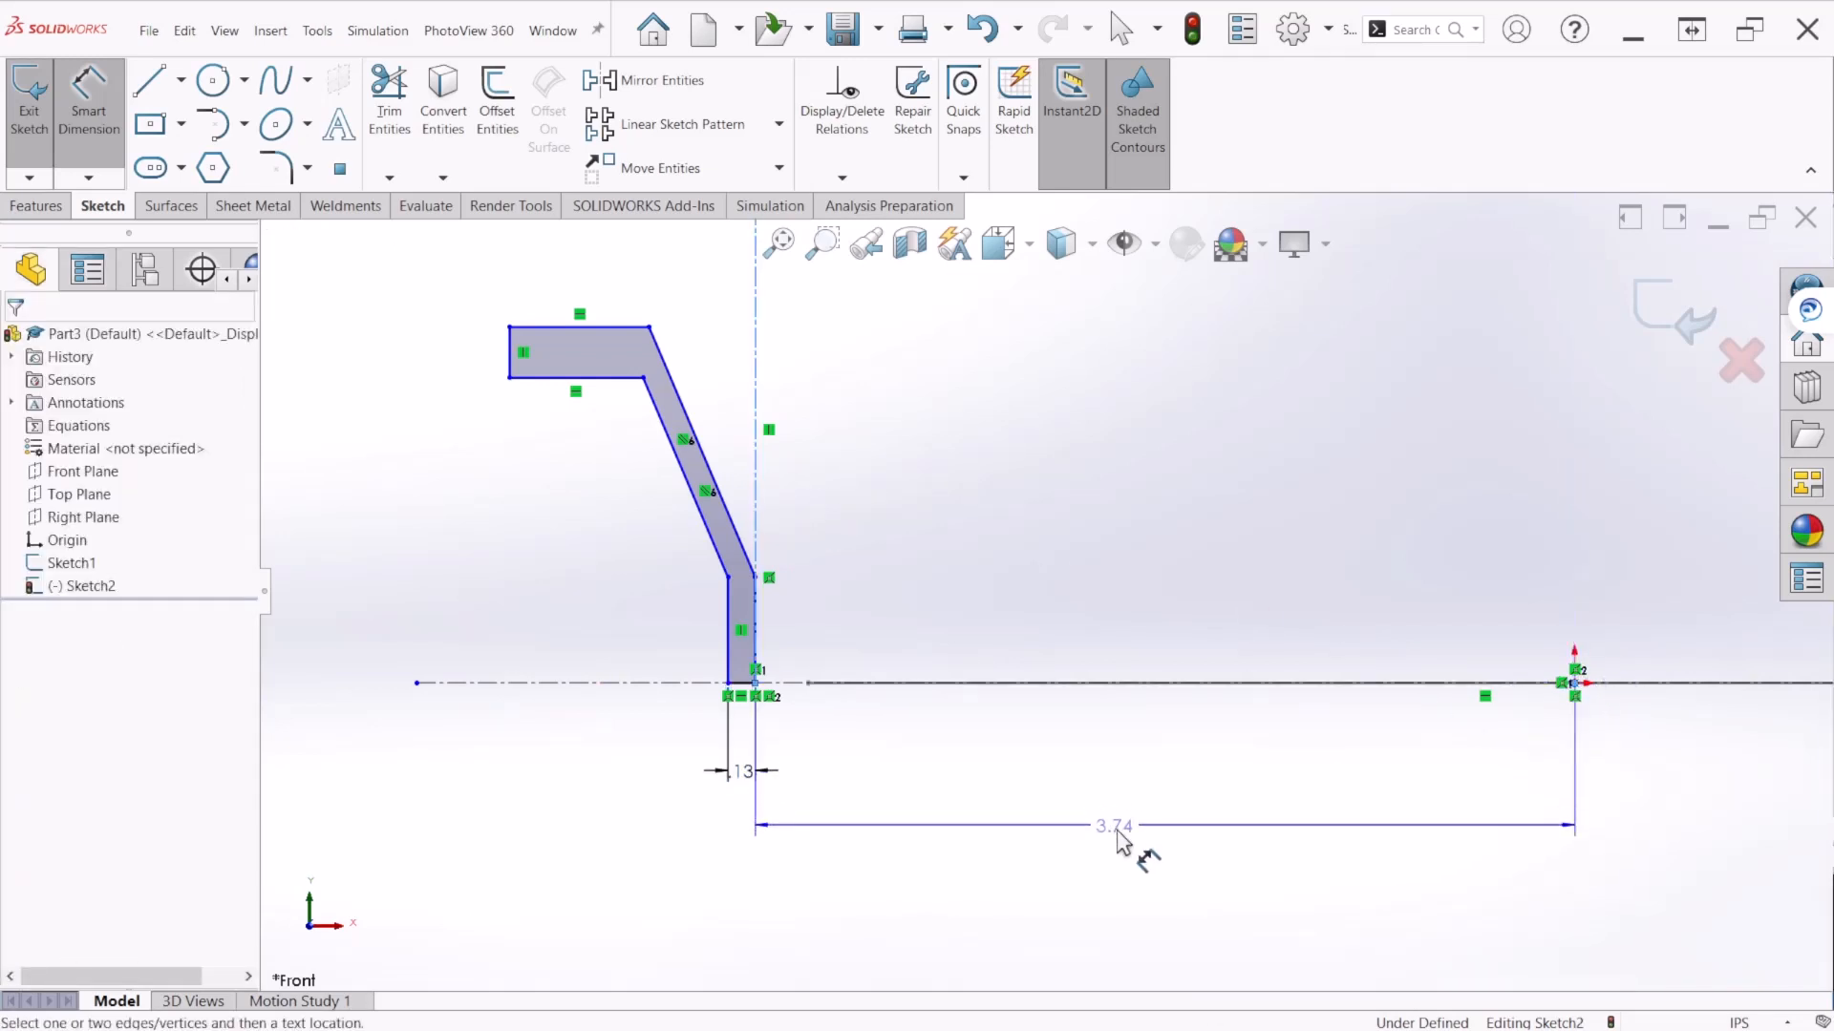
{"action": "left_click", "coordinate": [1163, 861]}
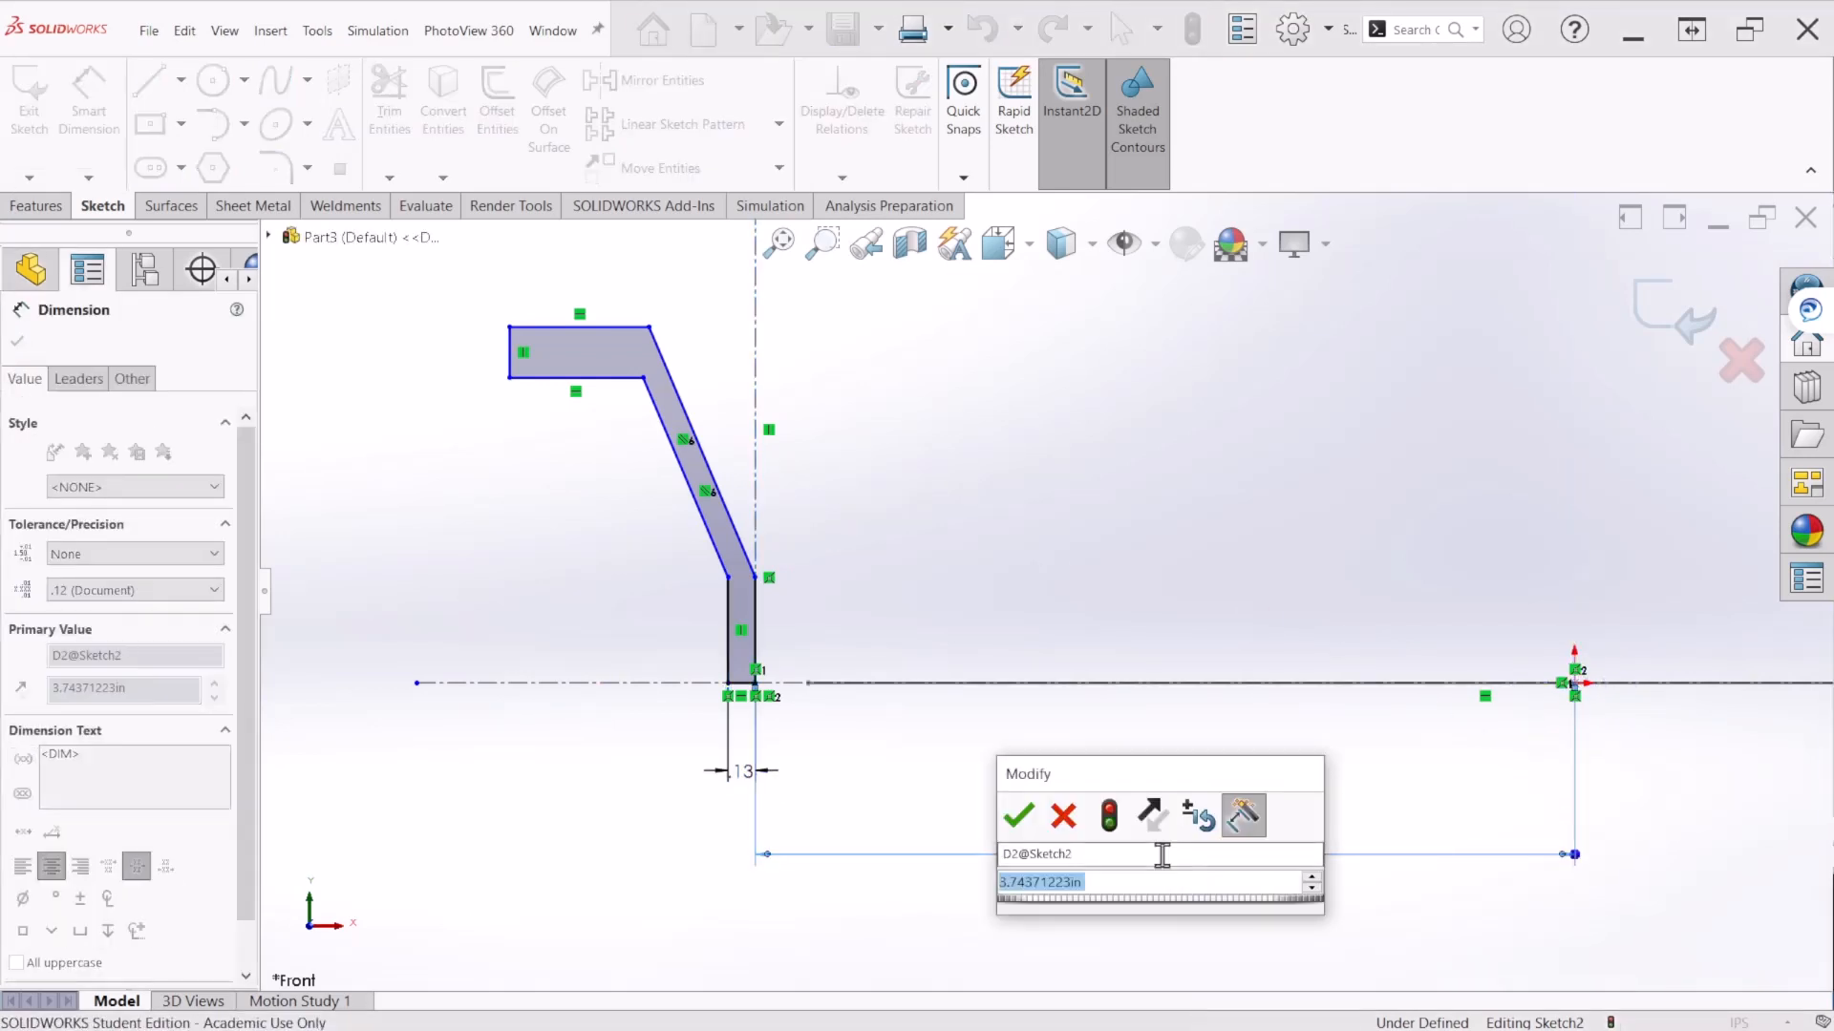
{"action": "type", "text": "3"}
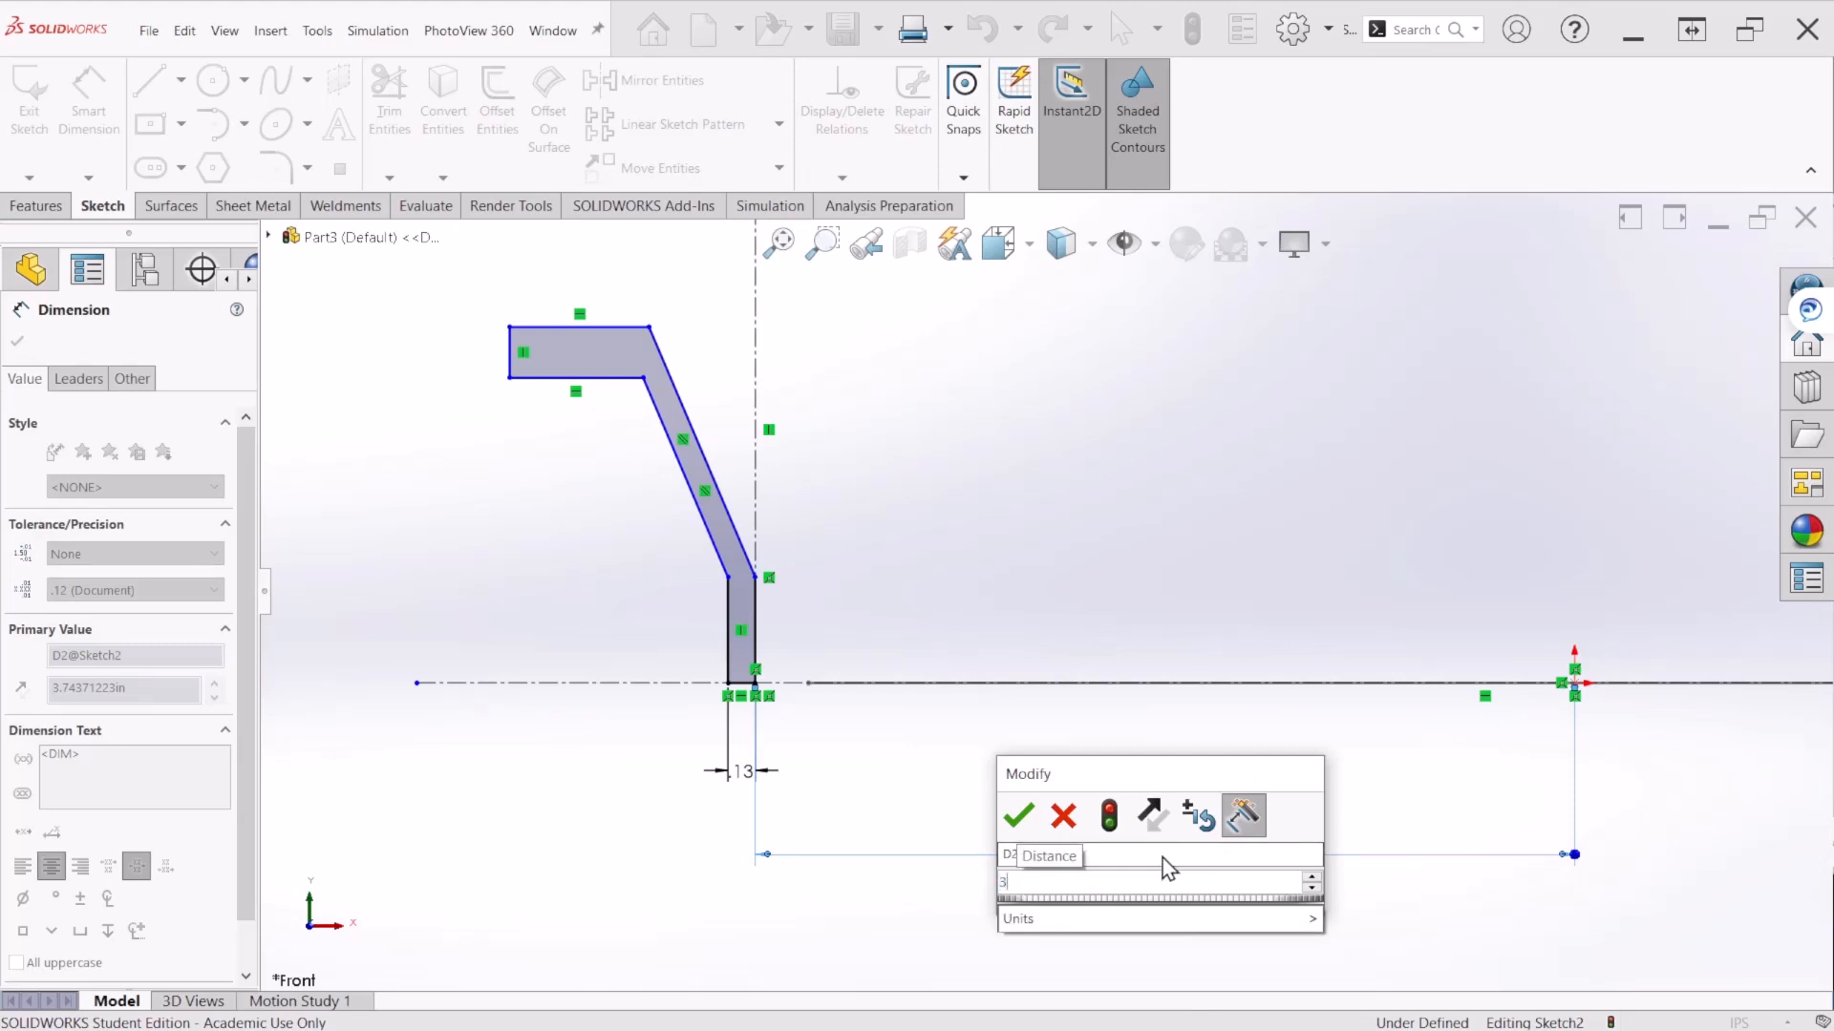
{"action": "type", "text": ".5"}
{"action": "key", "text": "Return"}
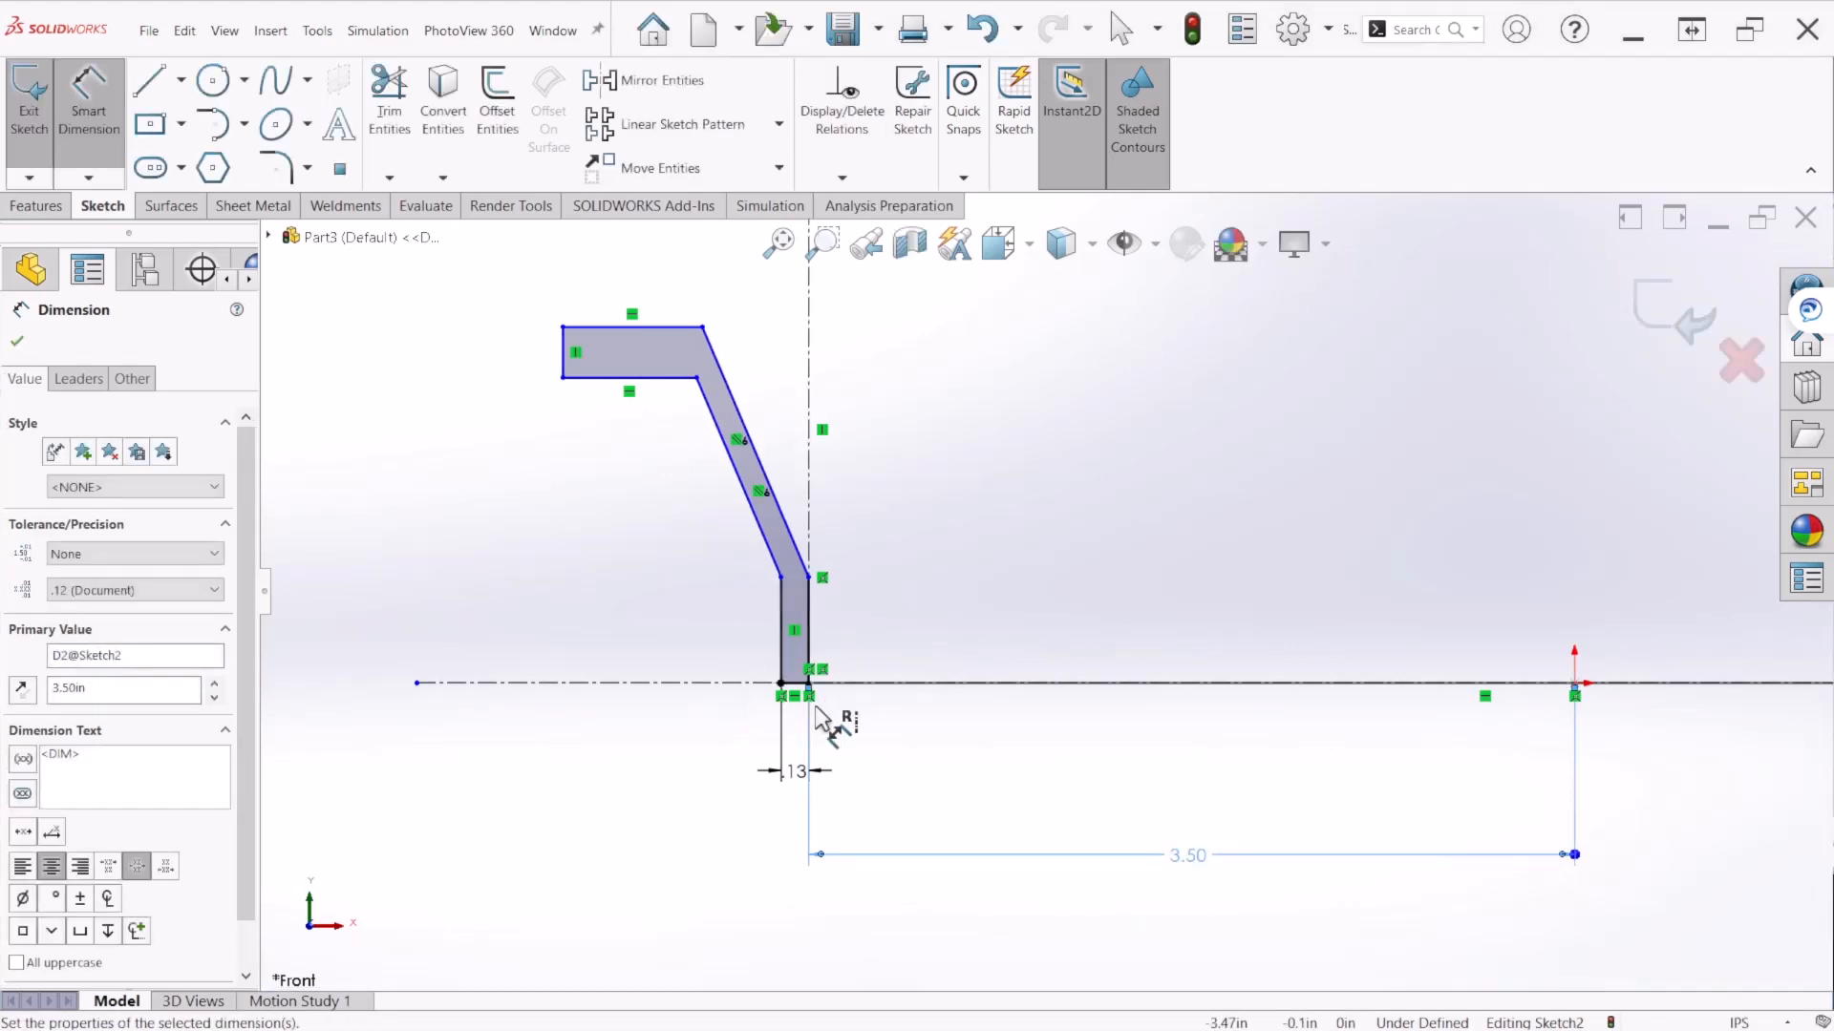
Step: Dimension the height of the short outer vertical edge at the profile's base as 0.0625 in
{"action": "left_click", "coordinate": [780, 626]}
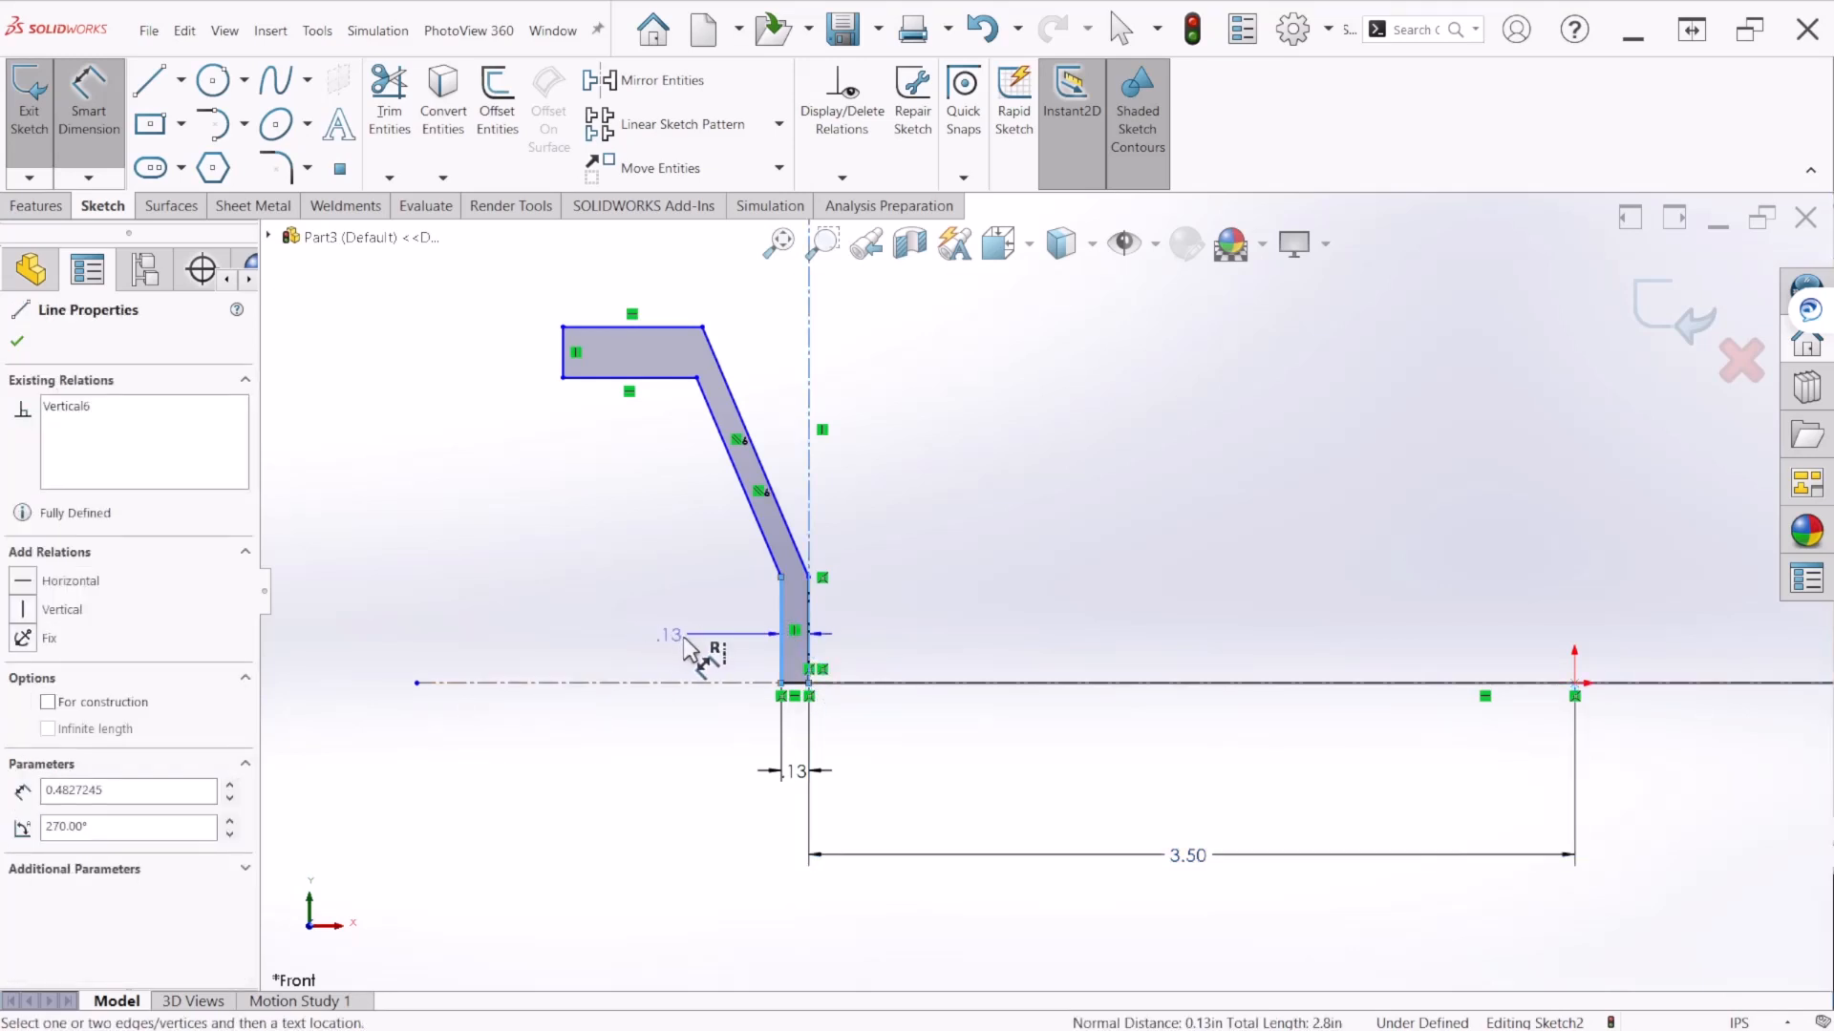
{"action": "left_click", "coordinate": [666, 633]}
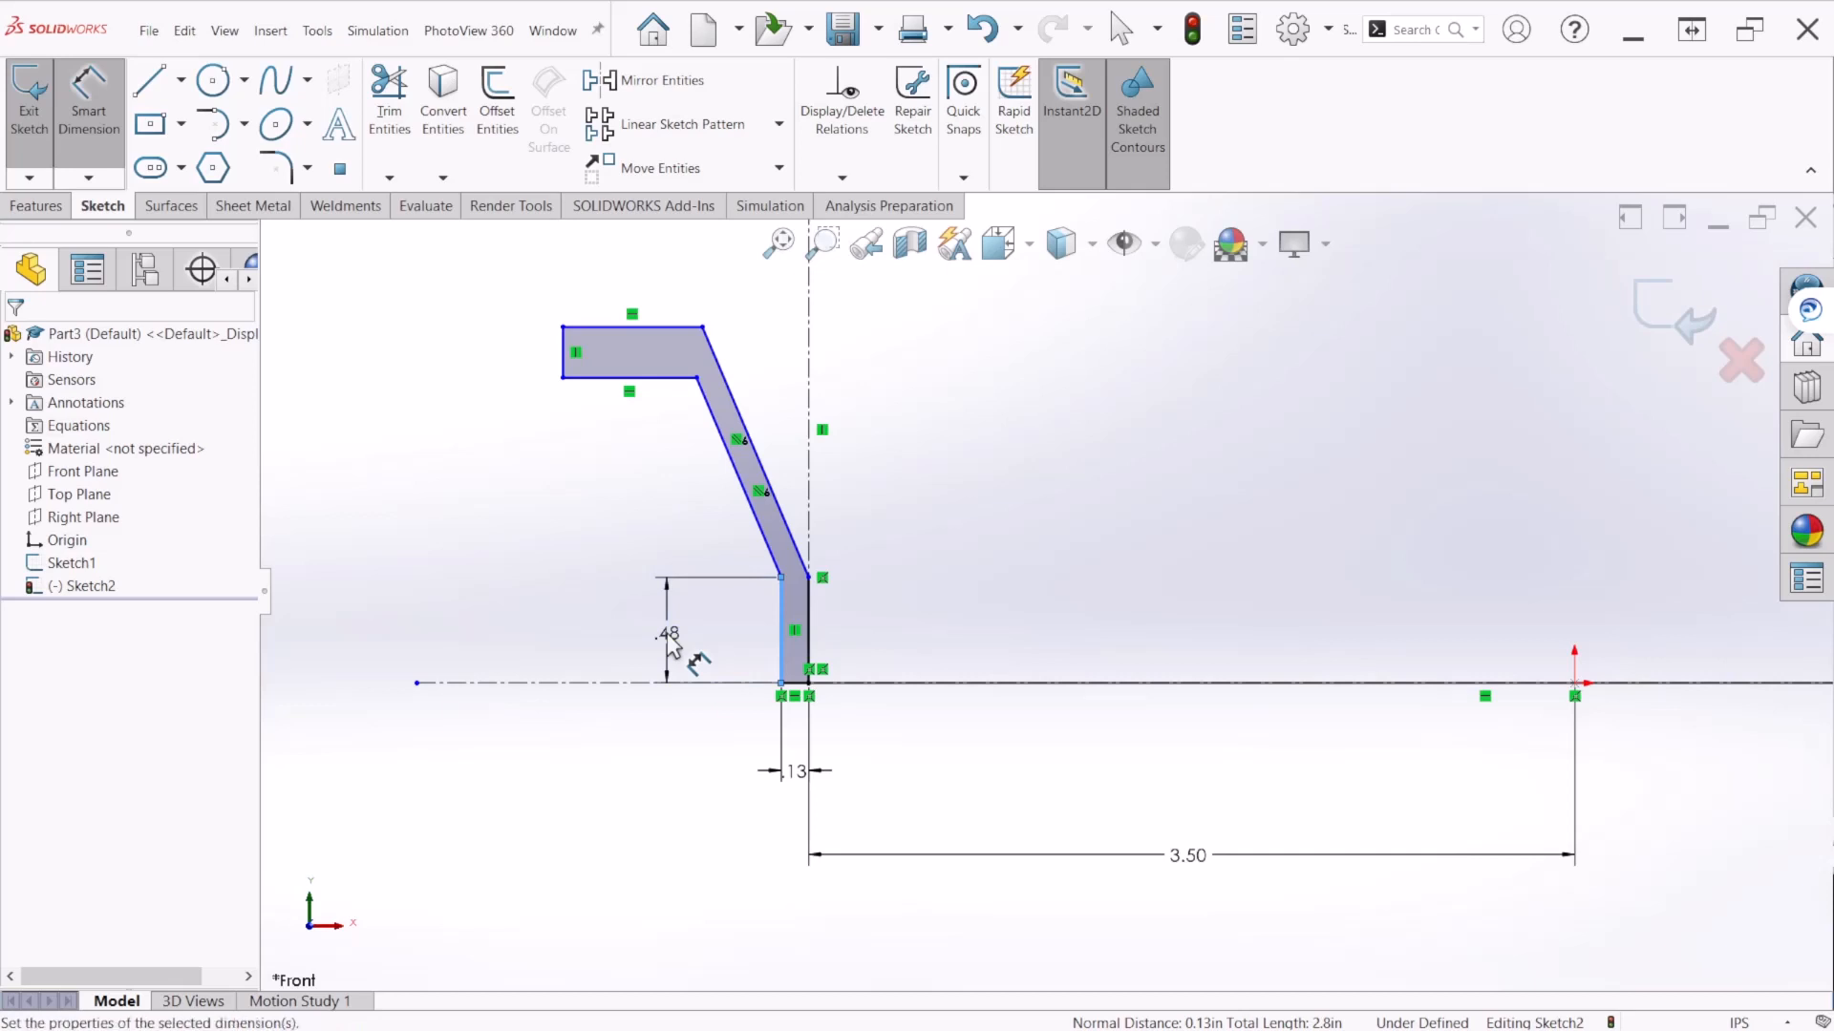
{"action": "type", "text": "0."}
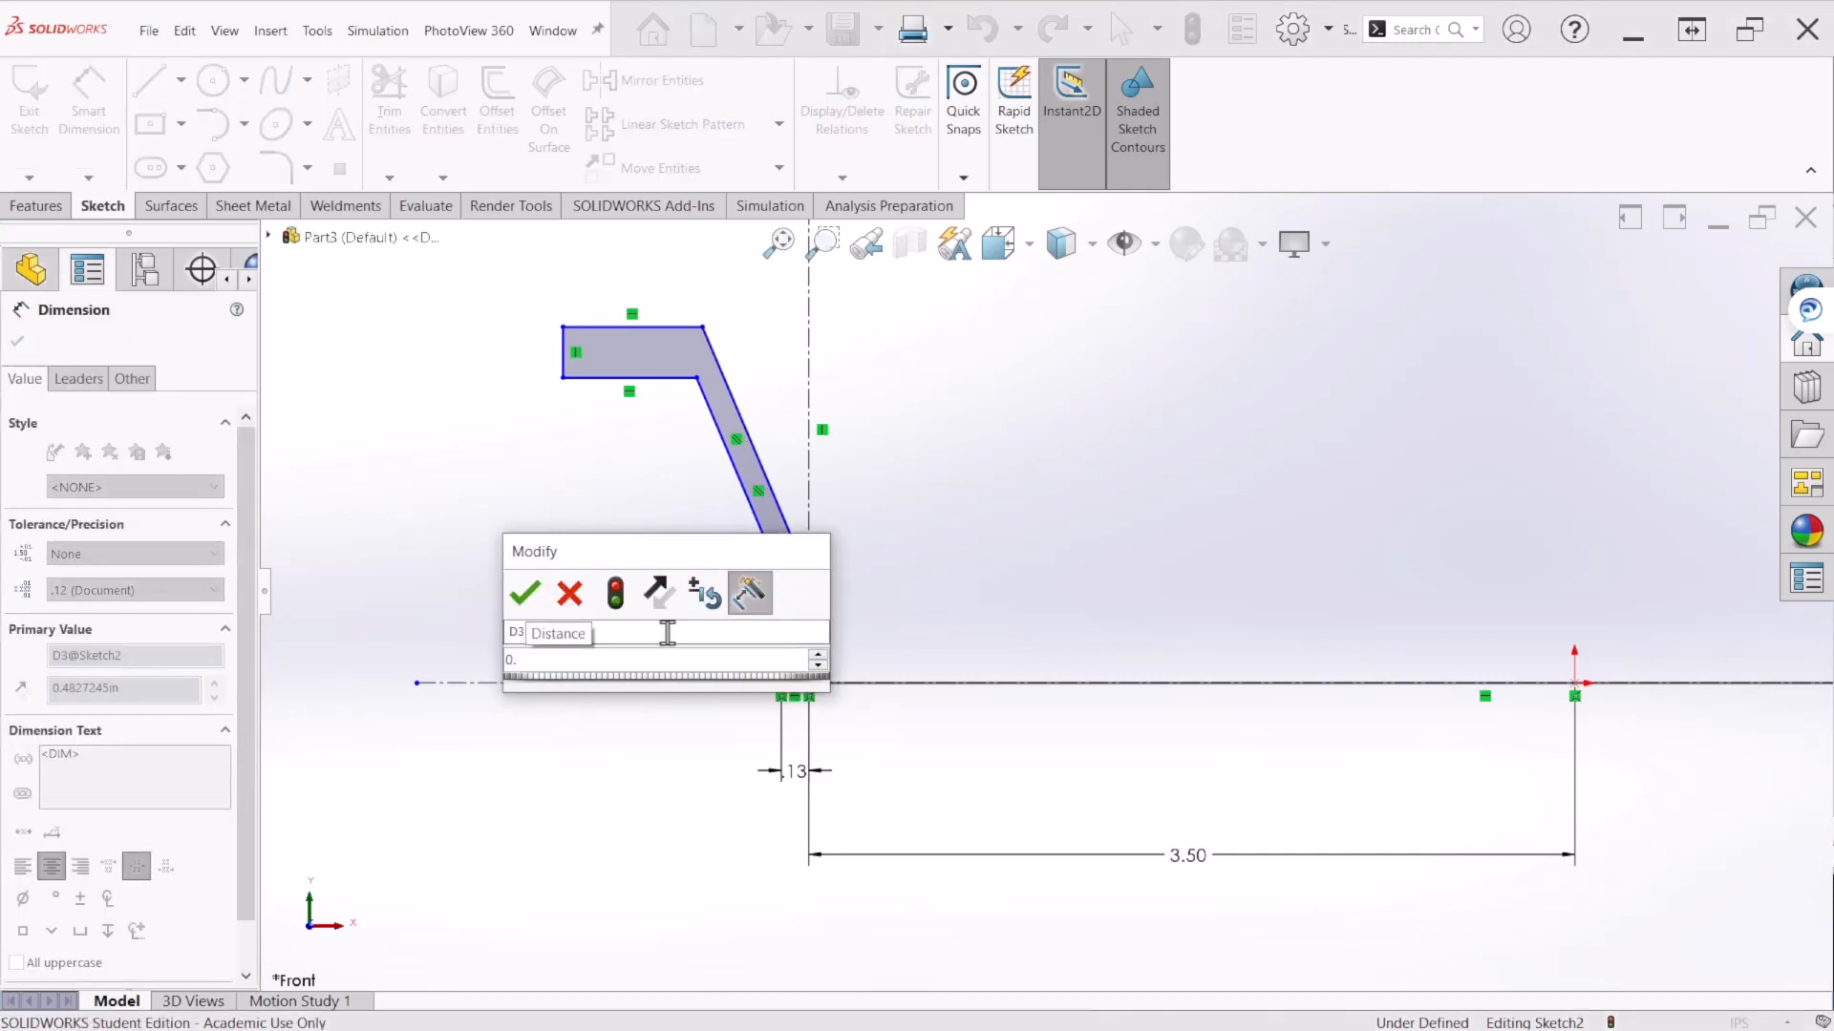
{"action": "type", "text": "0625"}
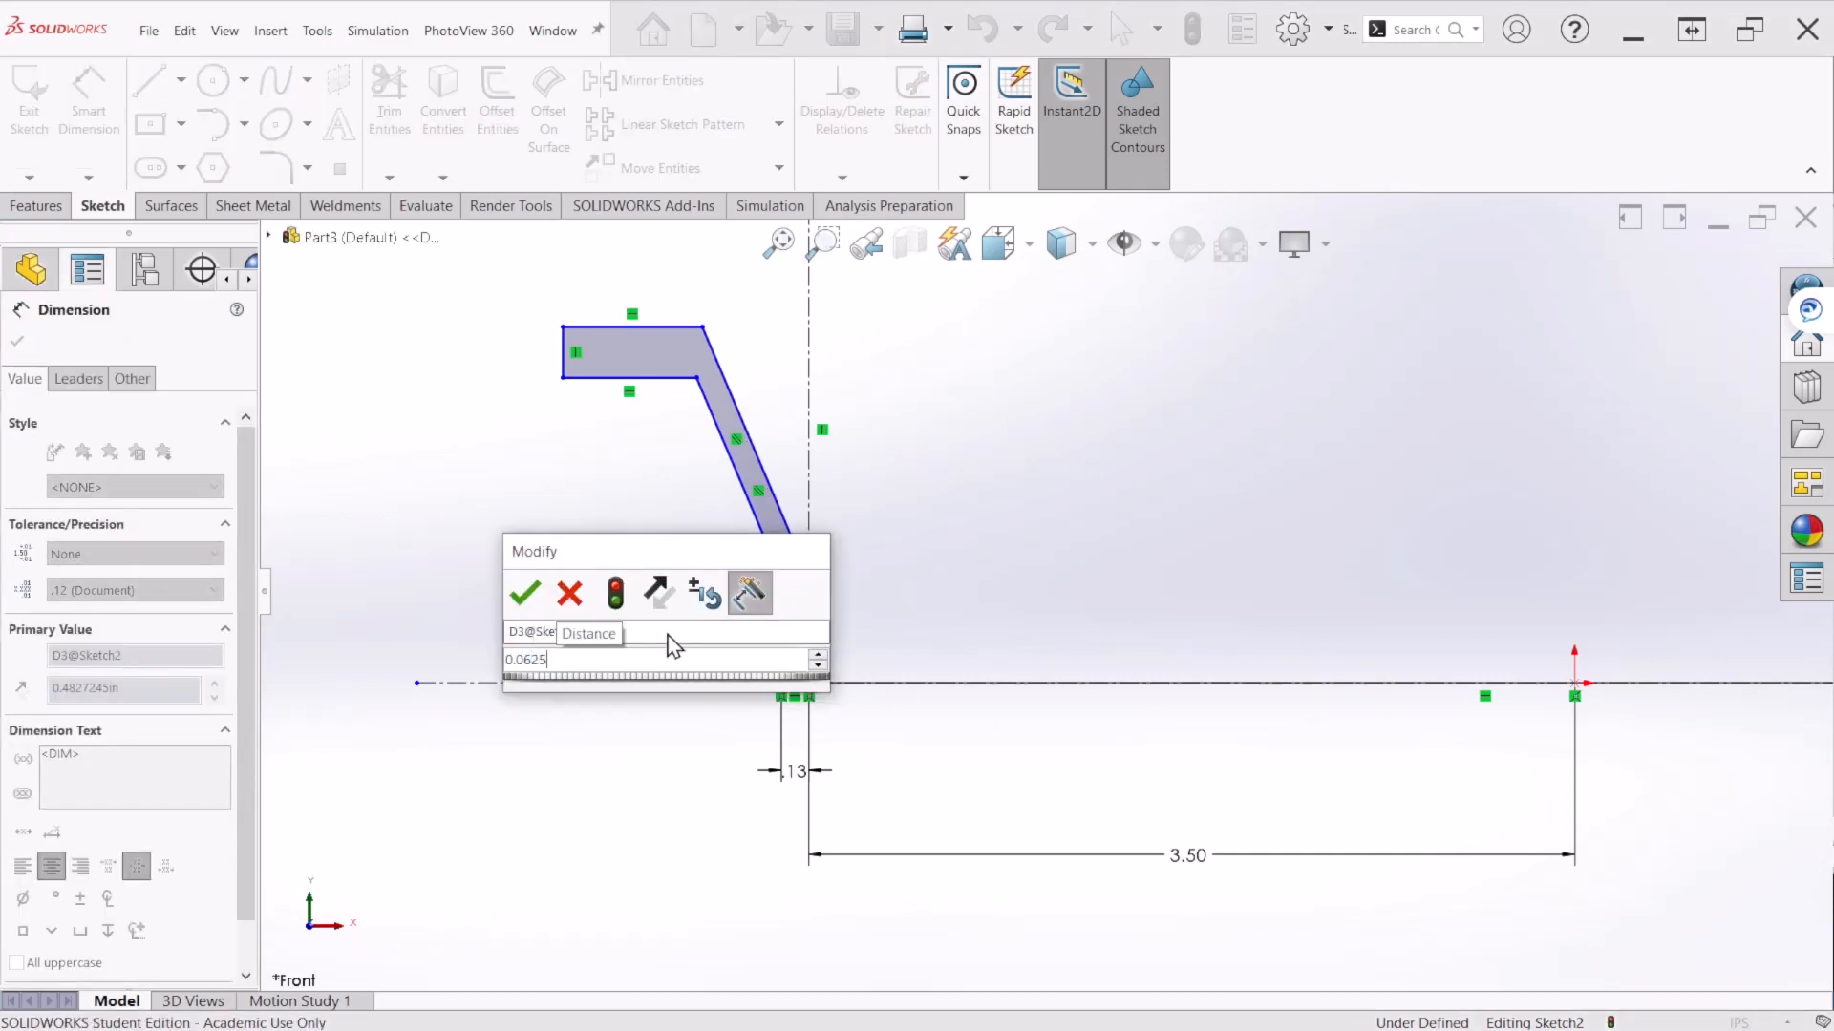
{"action": "key", "text": "Return"}
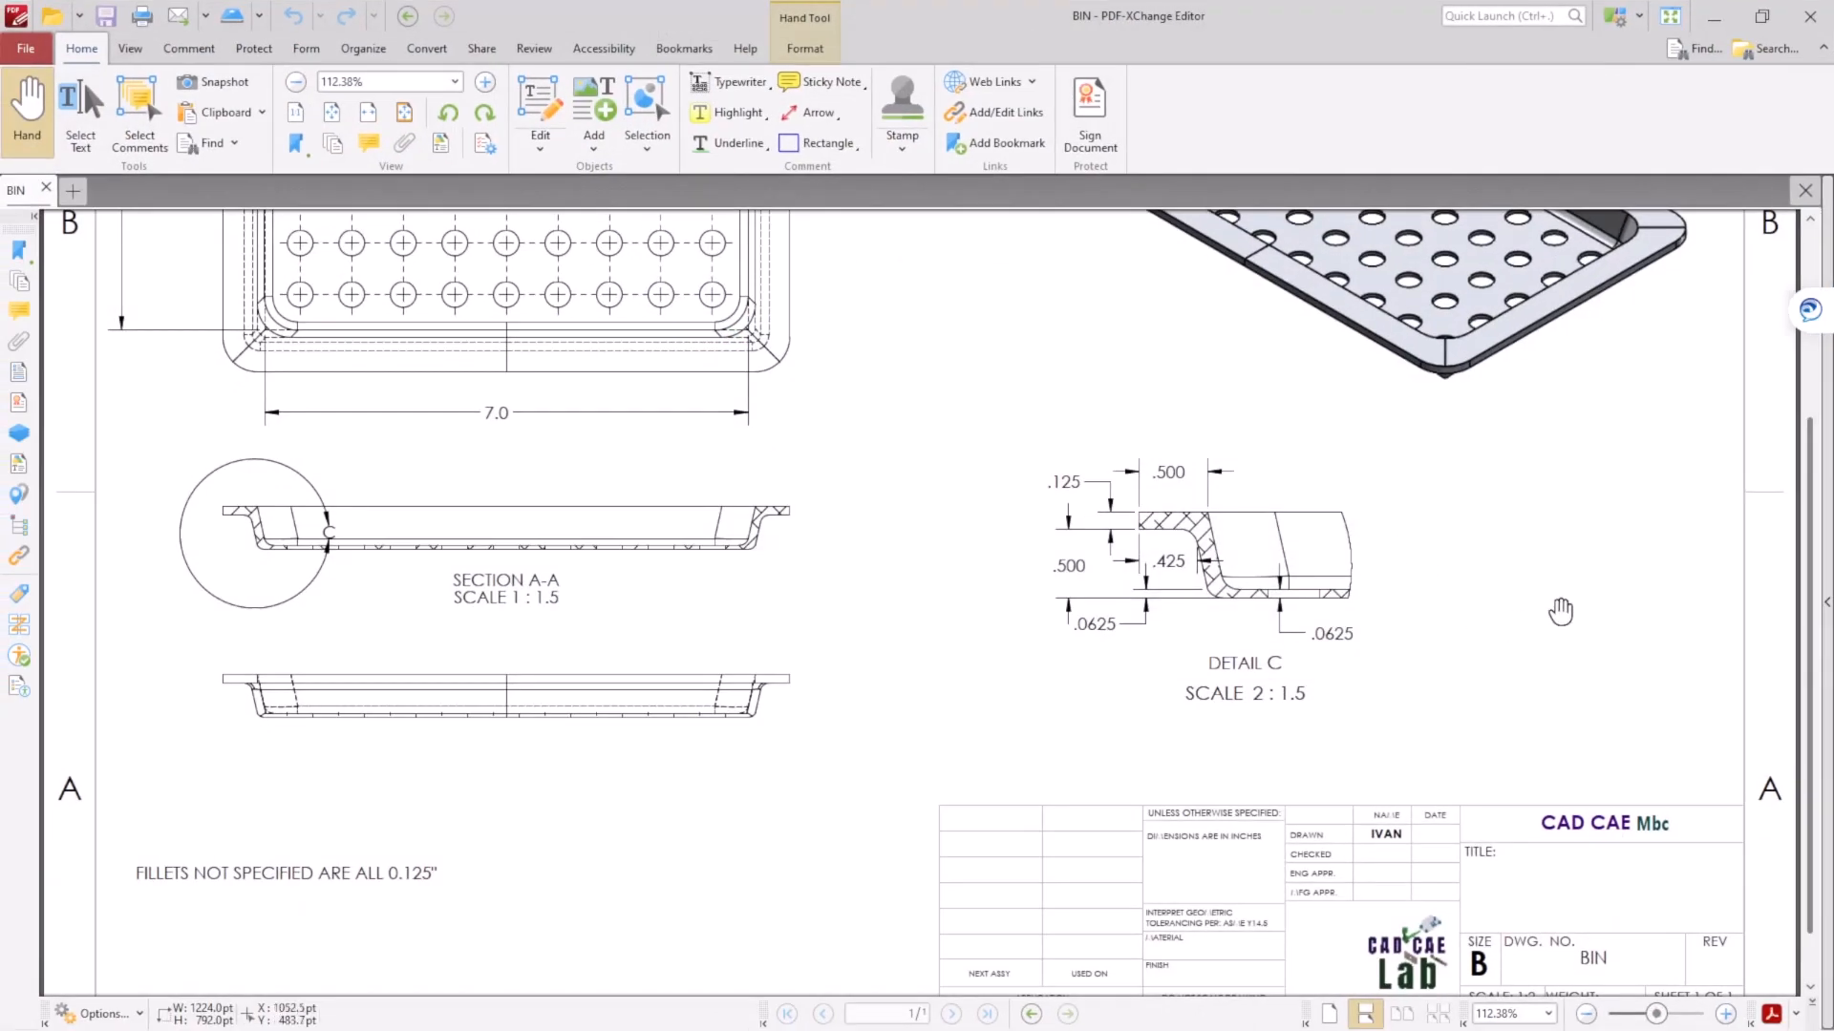
Step: Check Detail C in the BIN PDF drawing, return to SOLIDWORKS, and dimension the profile's short inner vertical edge as 0.0625 in
{"action": "scroll", "coordinate": [1371, 601], "scroll_direction": "up", "scroll_amount": 3, "text": "ctrl"}
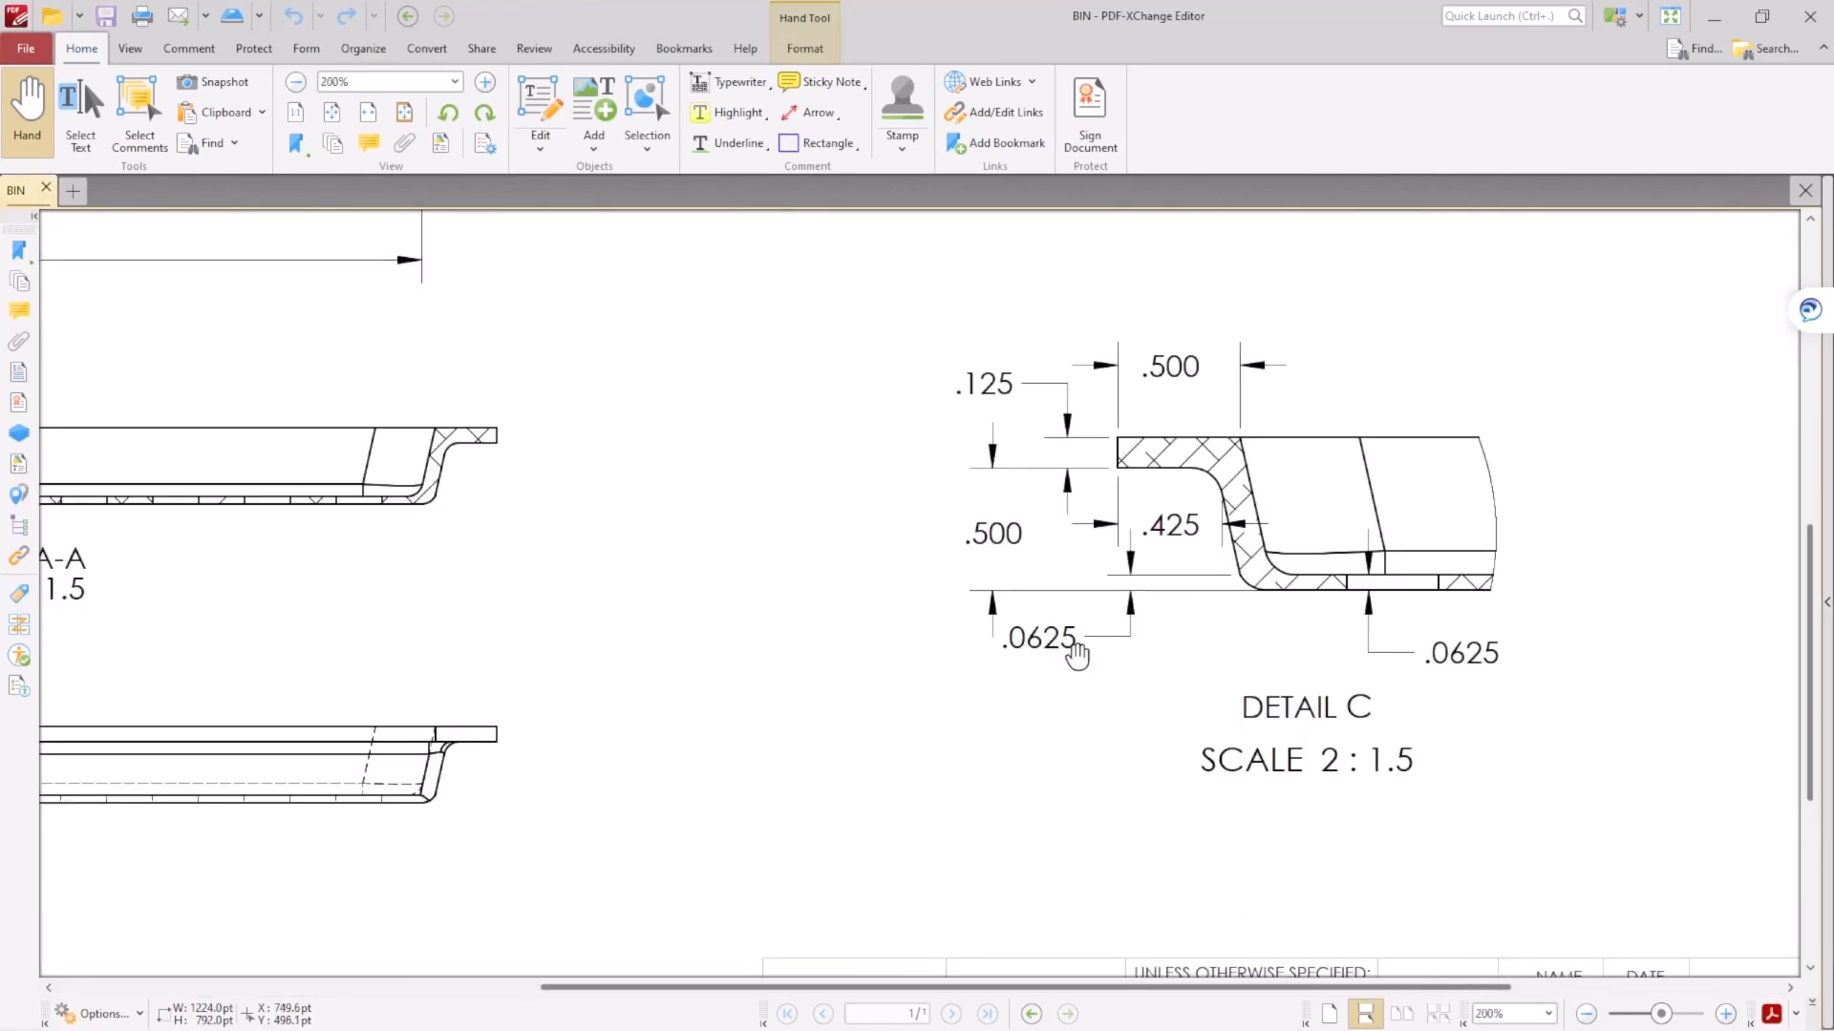
{"action": "left_click_drag", "start_coordinate": [1211, 631], "coordinate": [1101, 665]}
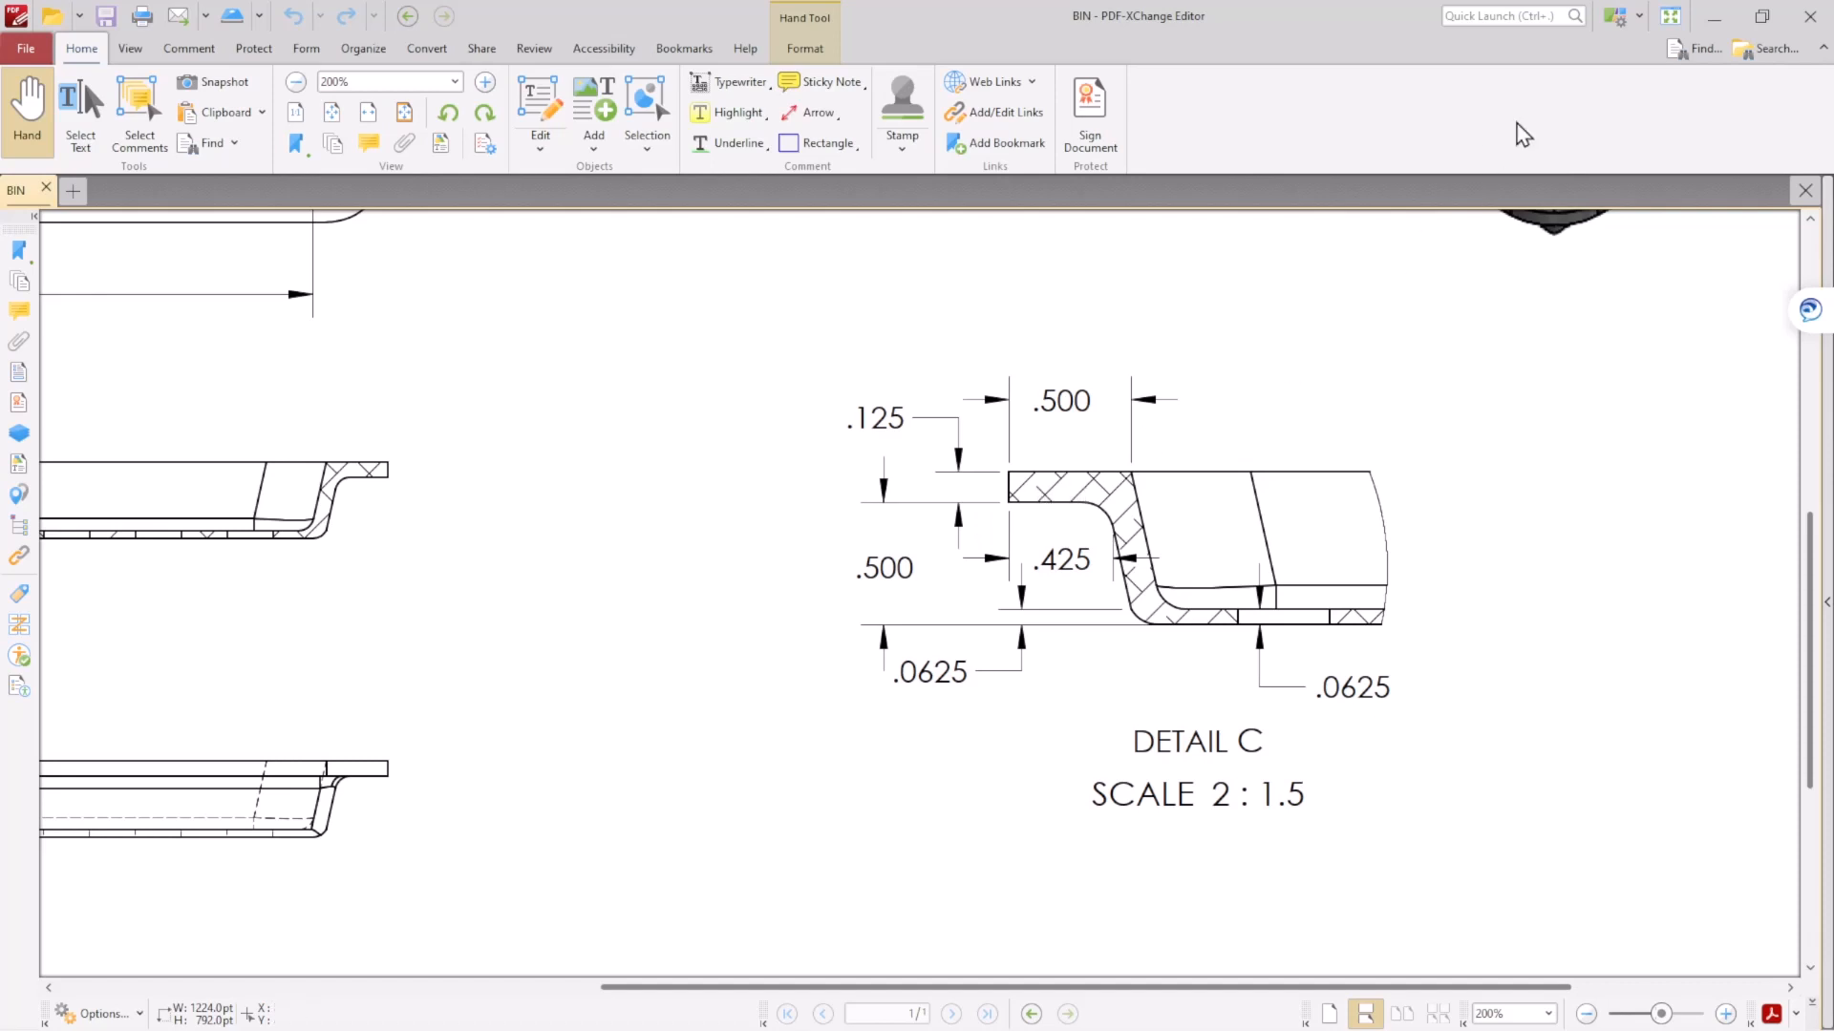
{"action": "left_click", "coordinate": [1702, 17]}
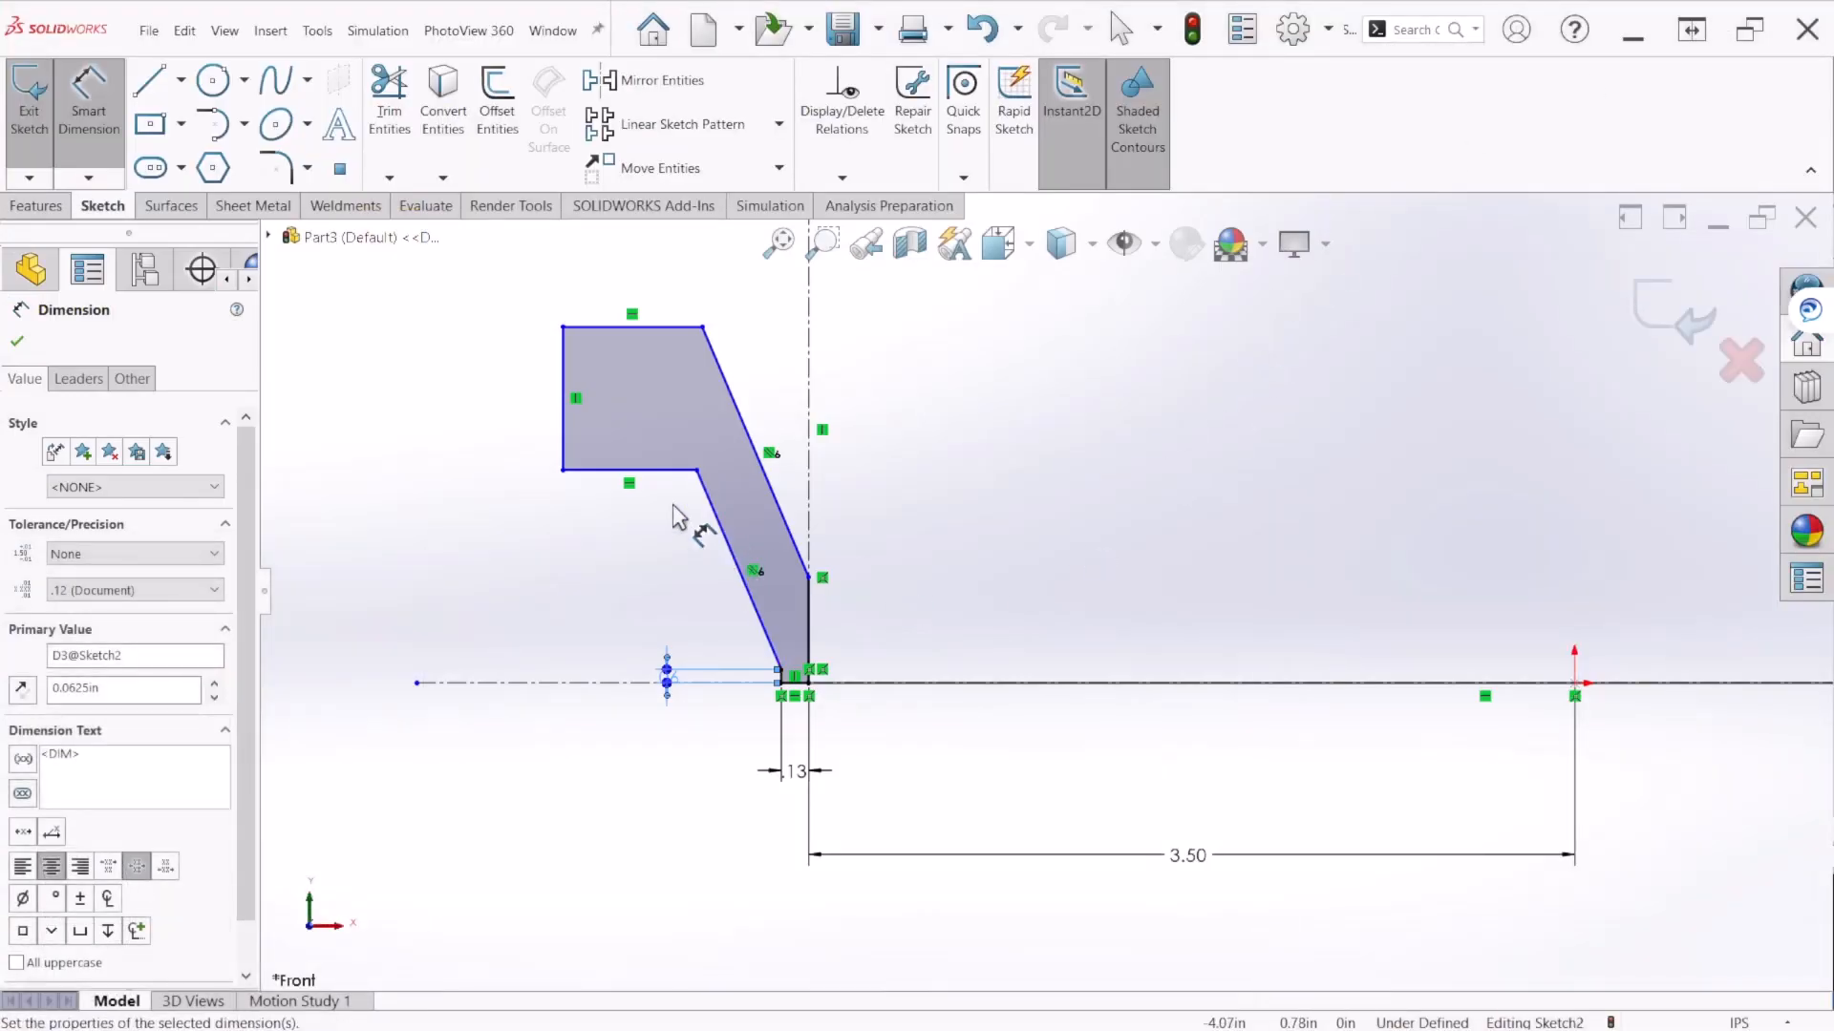
{"action": "left_click", "coordinate": [819, 623]}
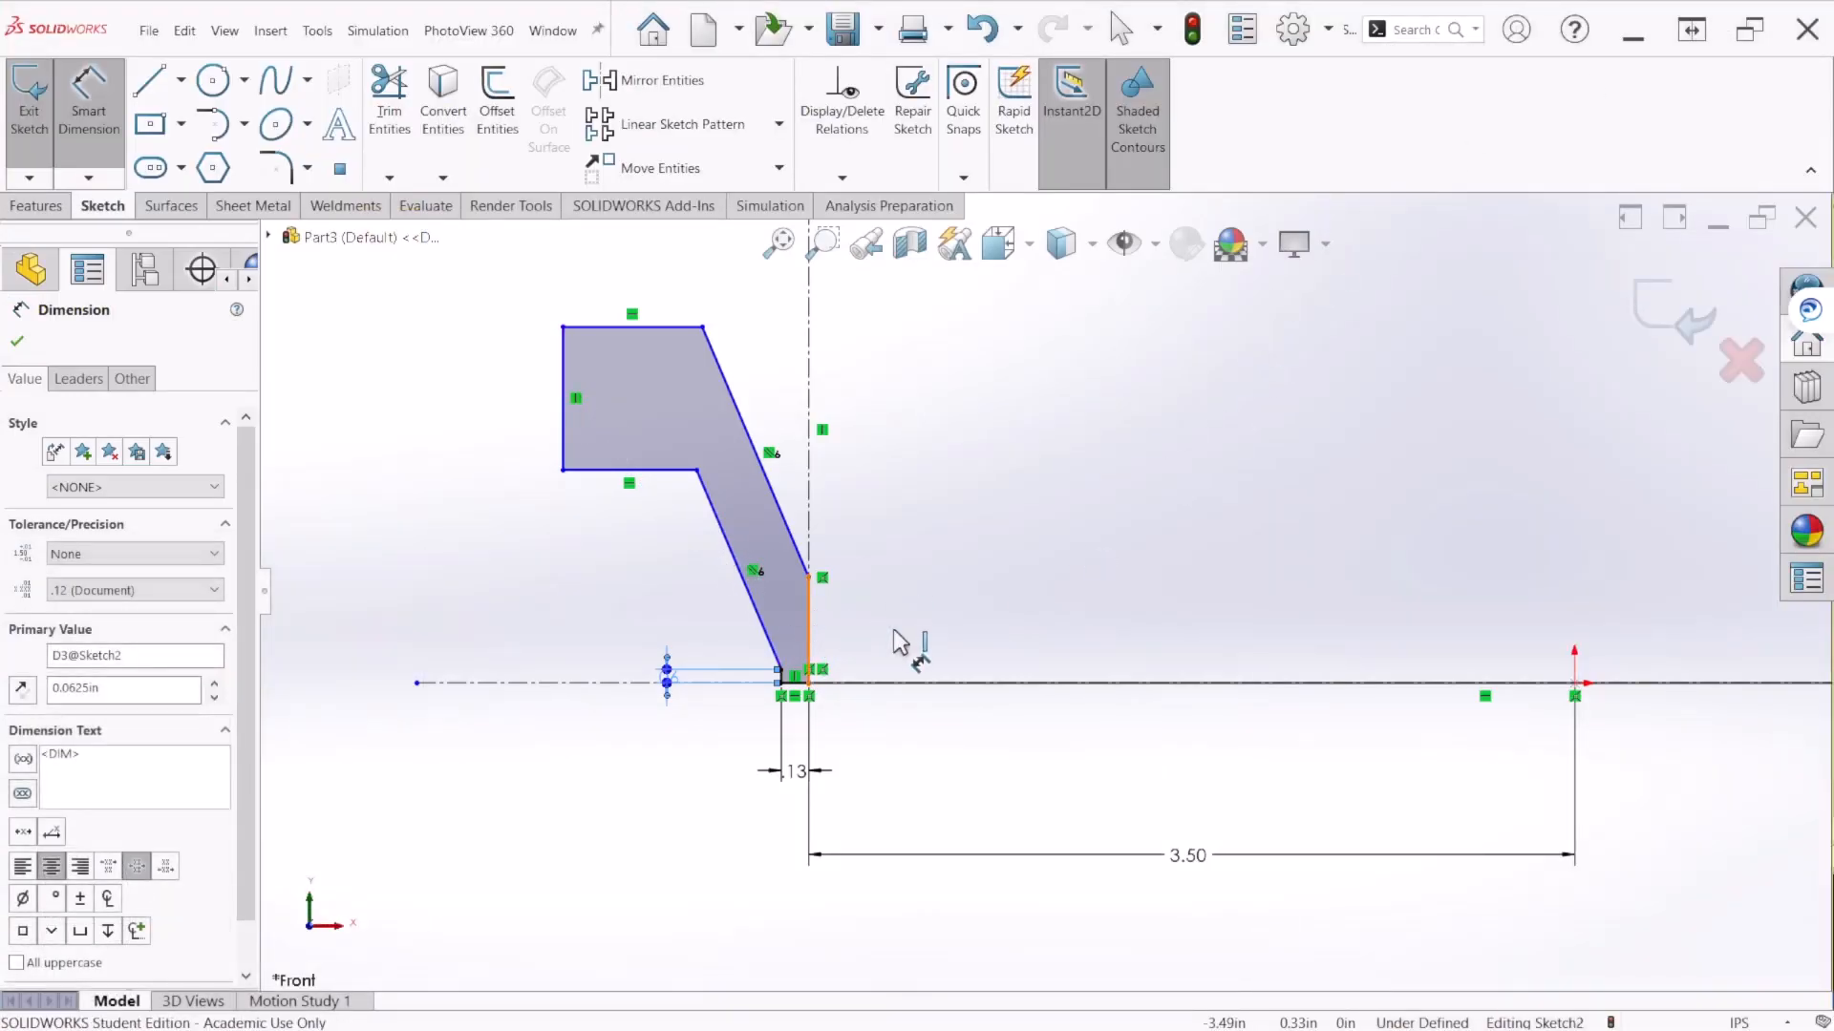
{"action": "left_click", "coordinate": [898, 642]}
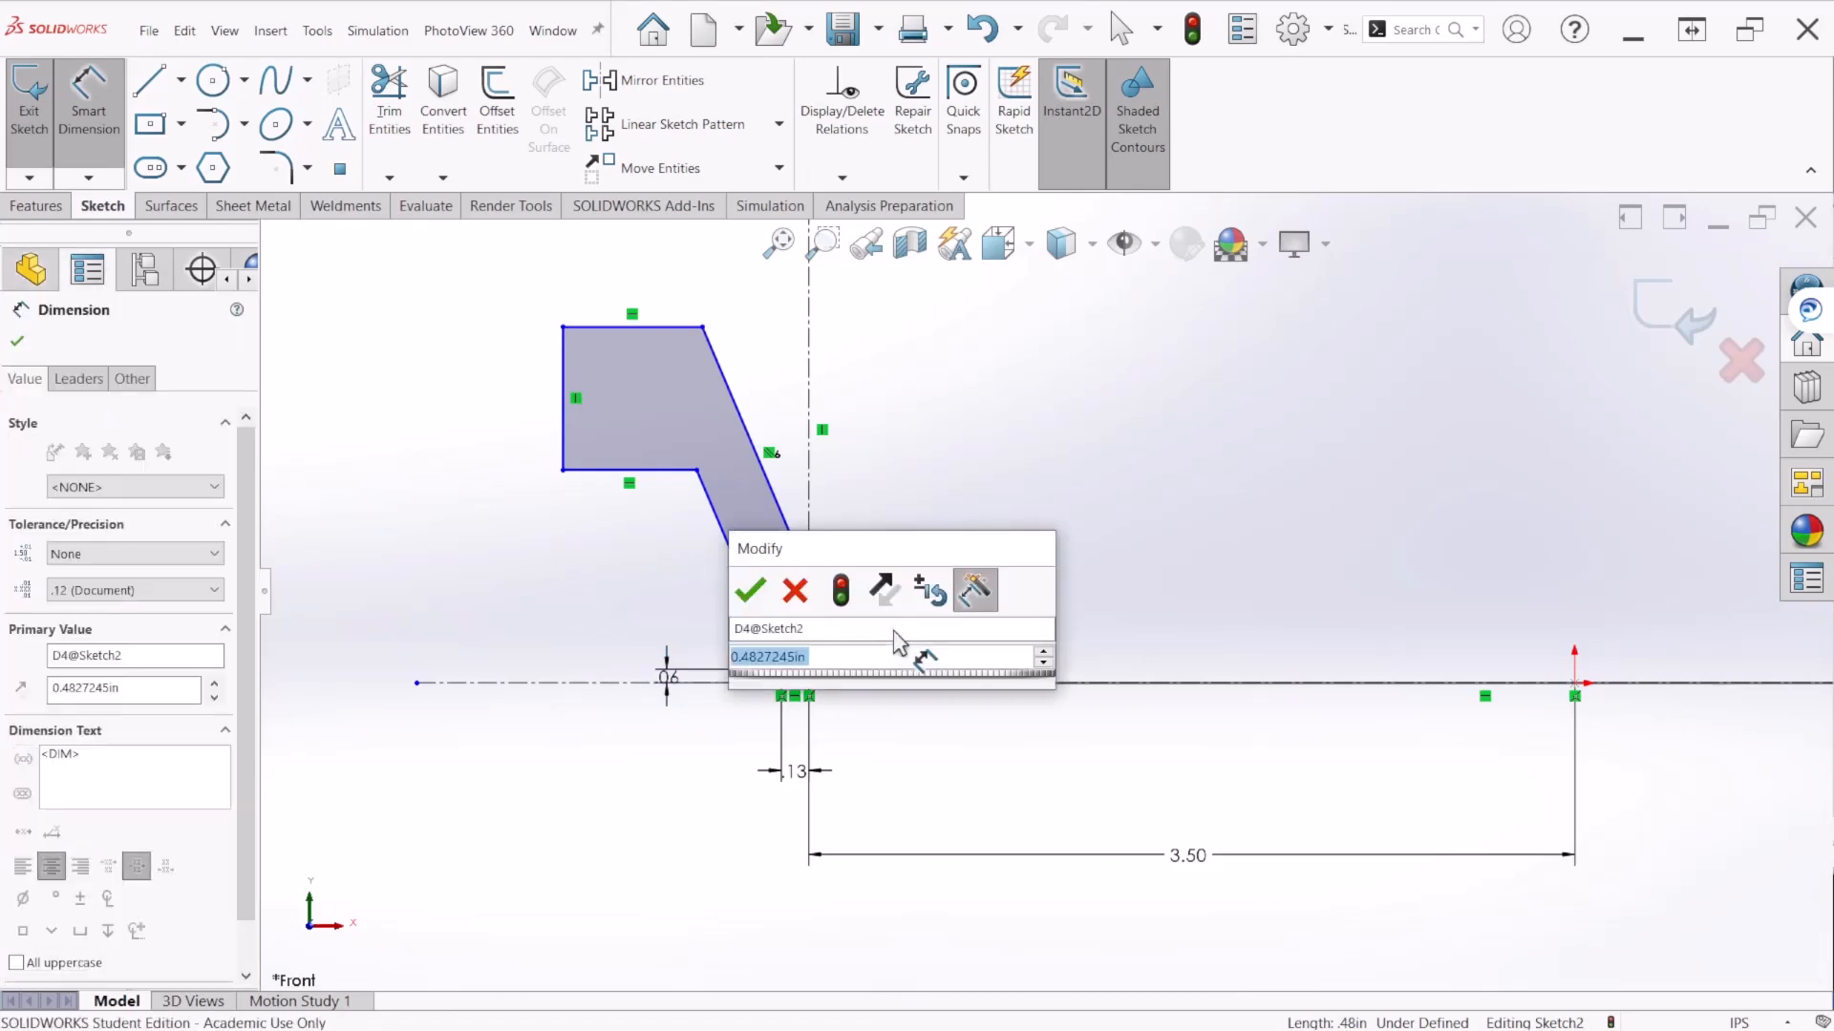
{"action": "type", "text": "0.0625"}
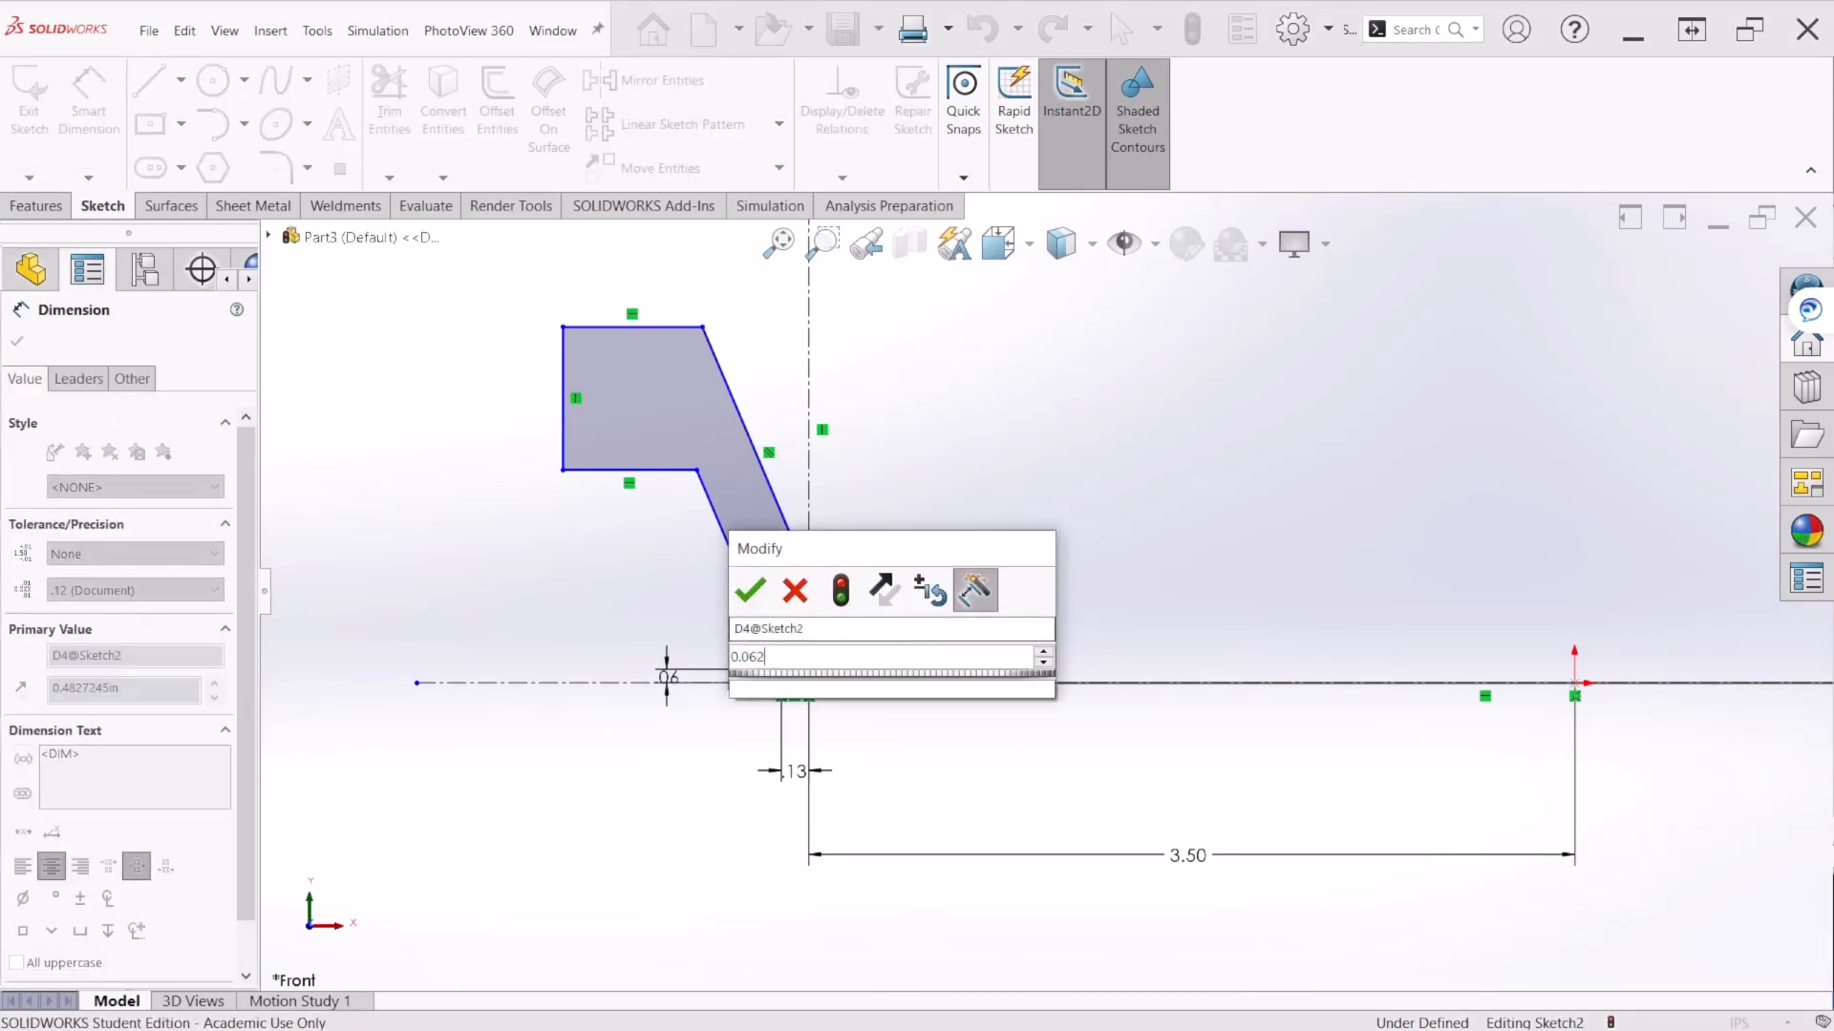
{"action": "key", "text": "Return"}
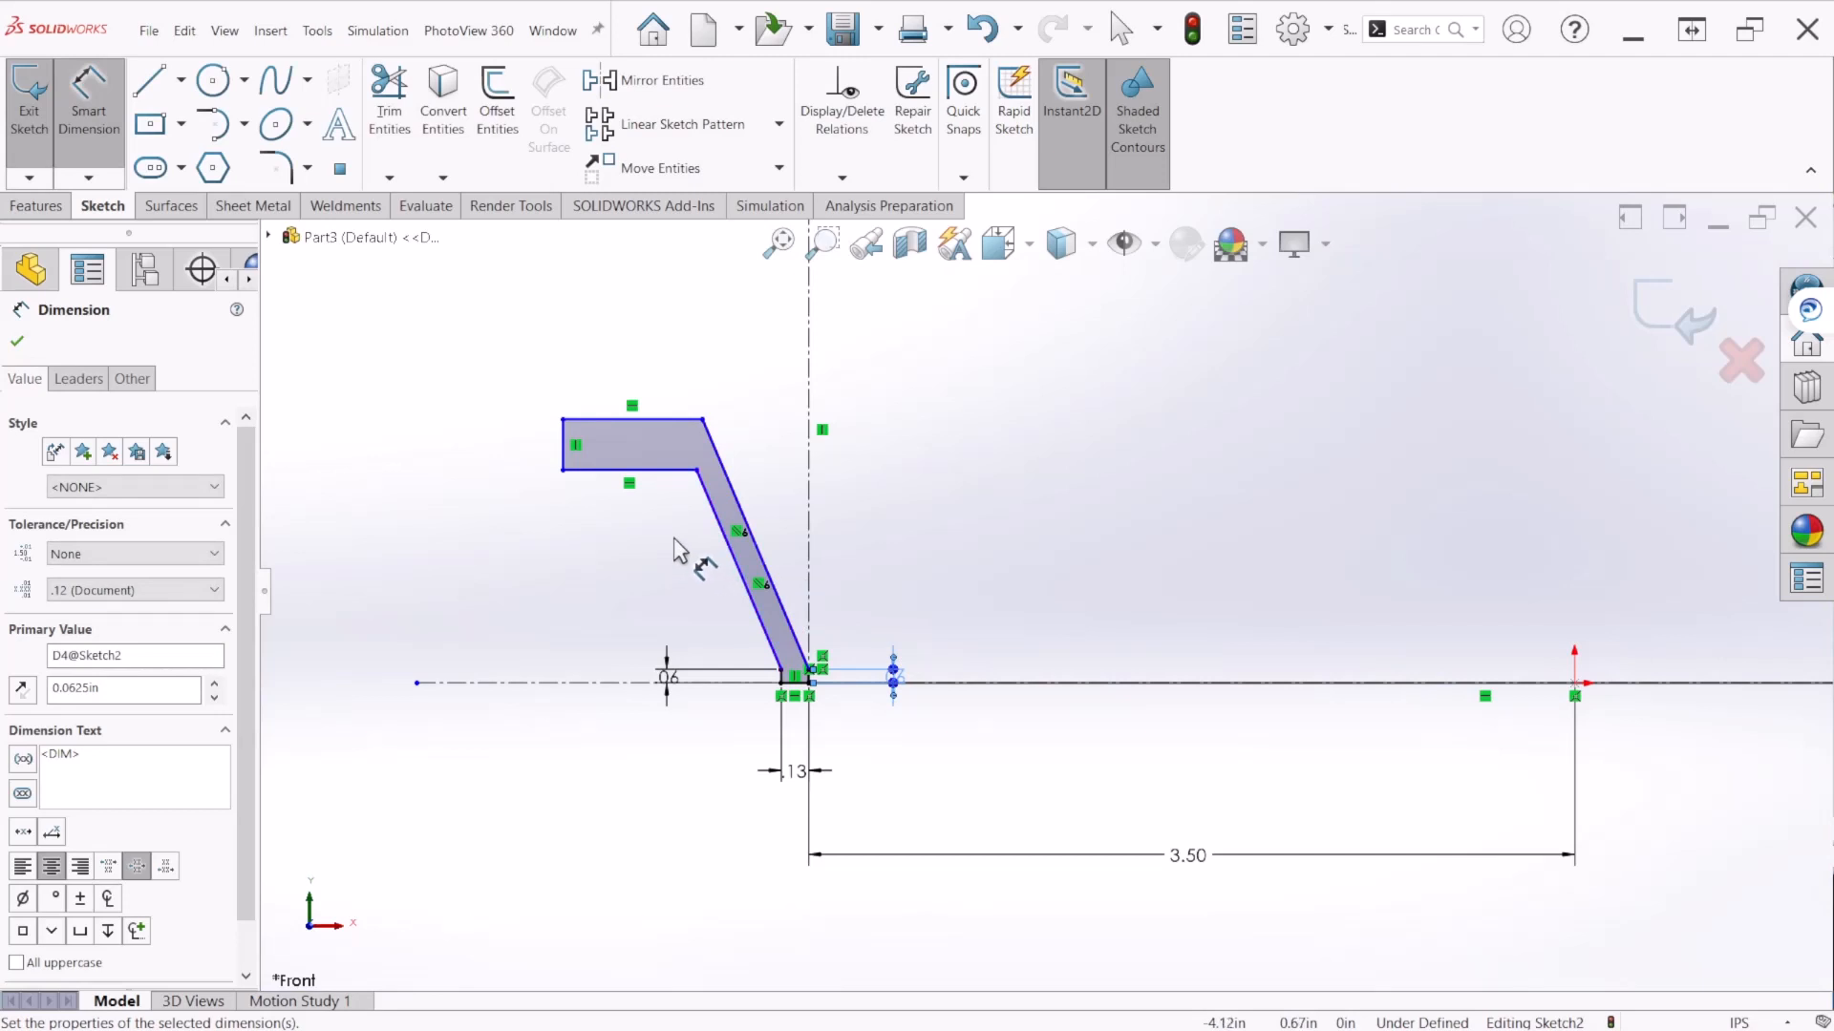
Step: Dimension the vertical distance from the horizontal centerline to the rim's underside as 0.5 in
{"action": "left_click", "coordinate": [660, 473]}
{"action": "left_click", "coordinate": [593, 684]}
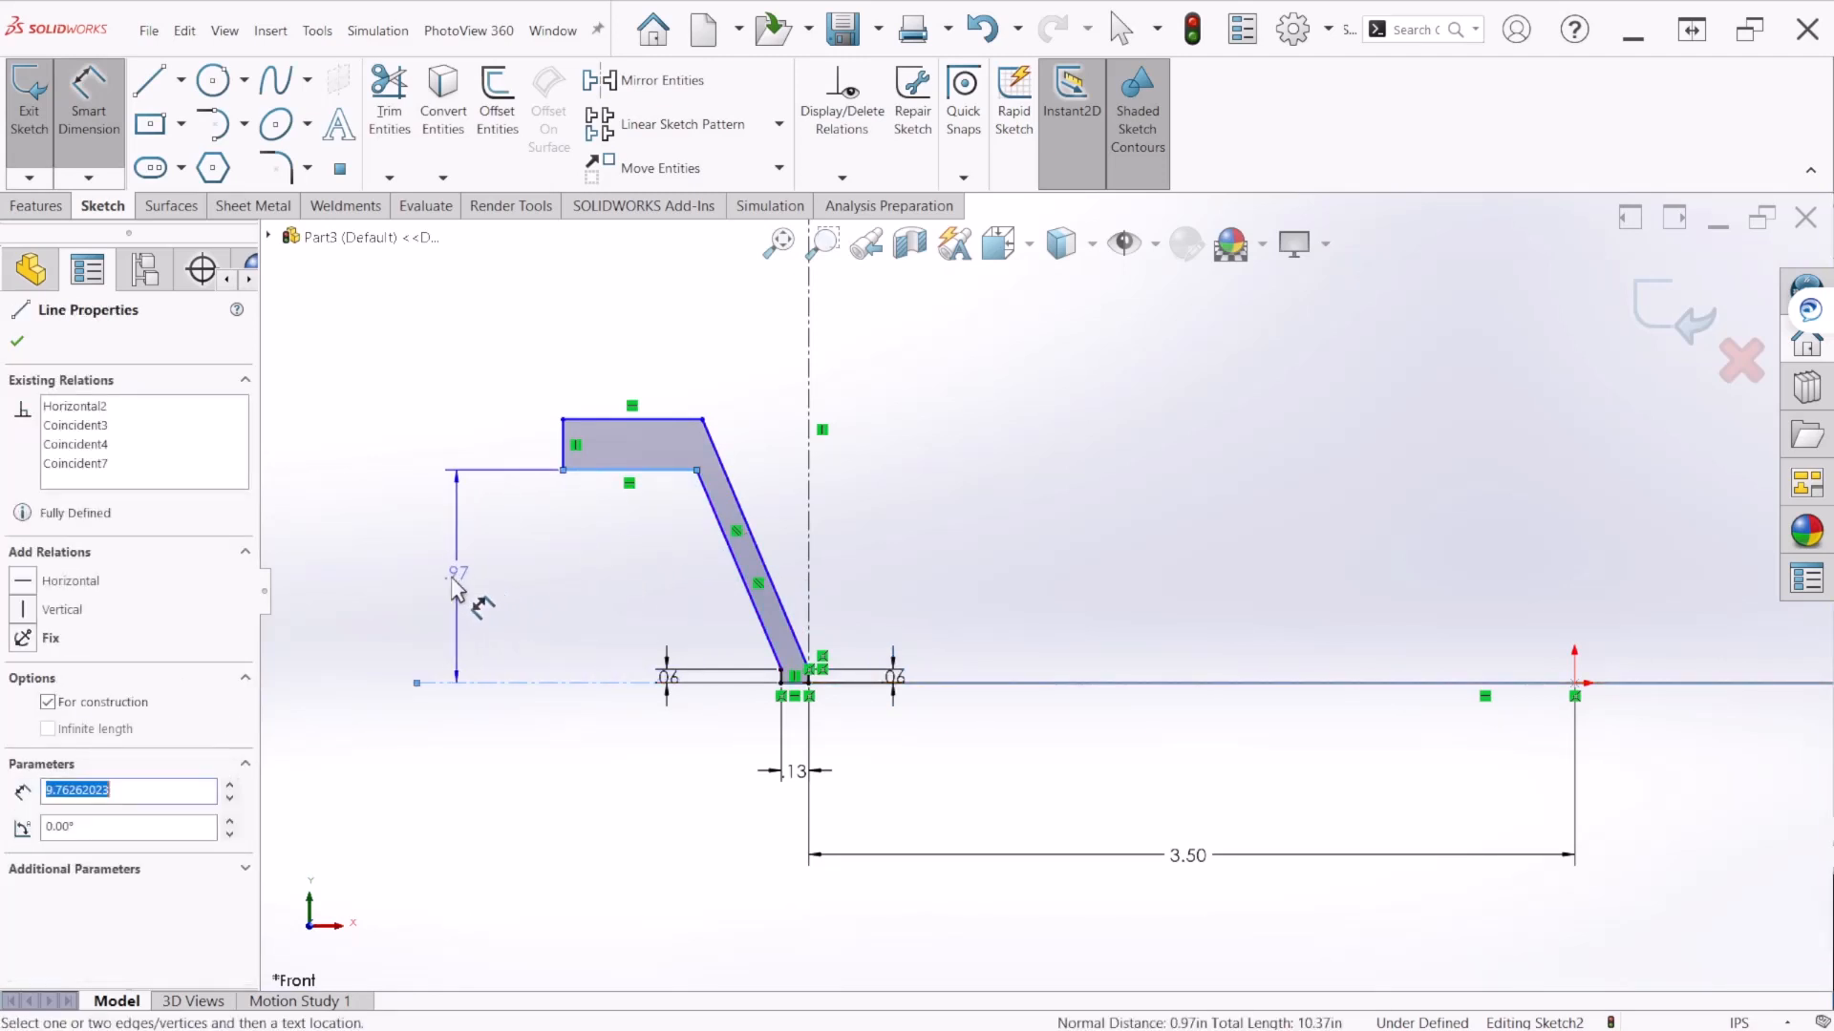
{"action": "left_click", "coordinate": [449, 576]}
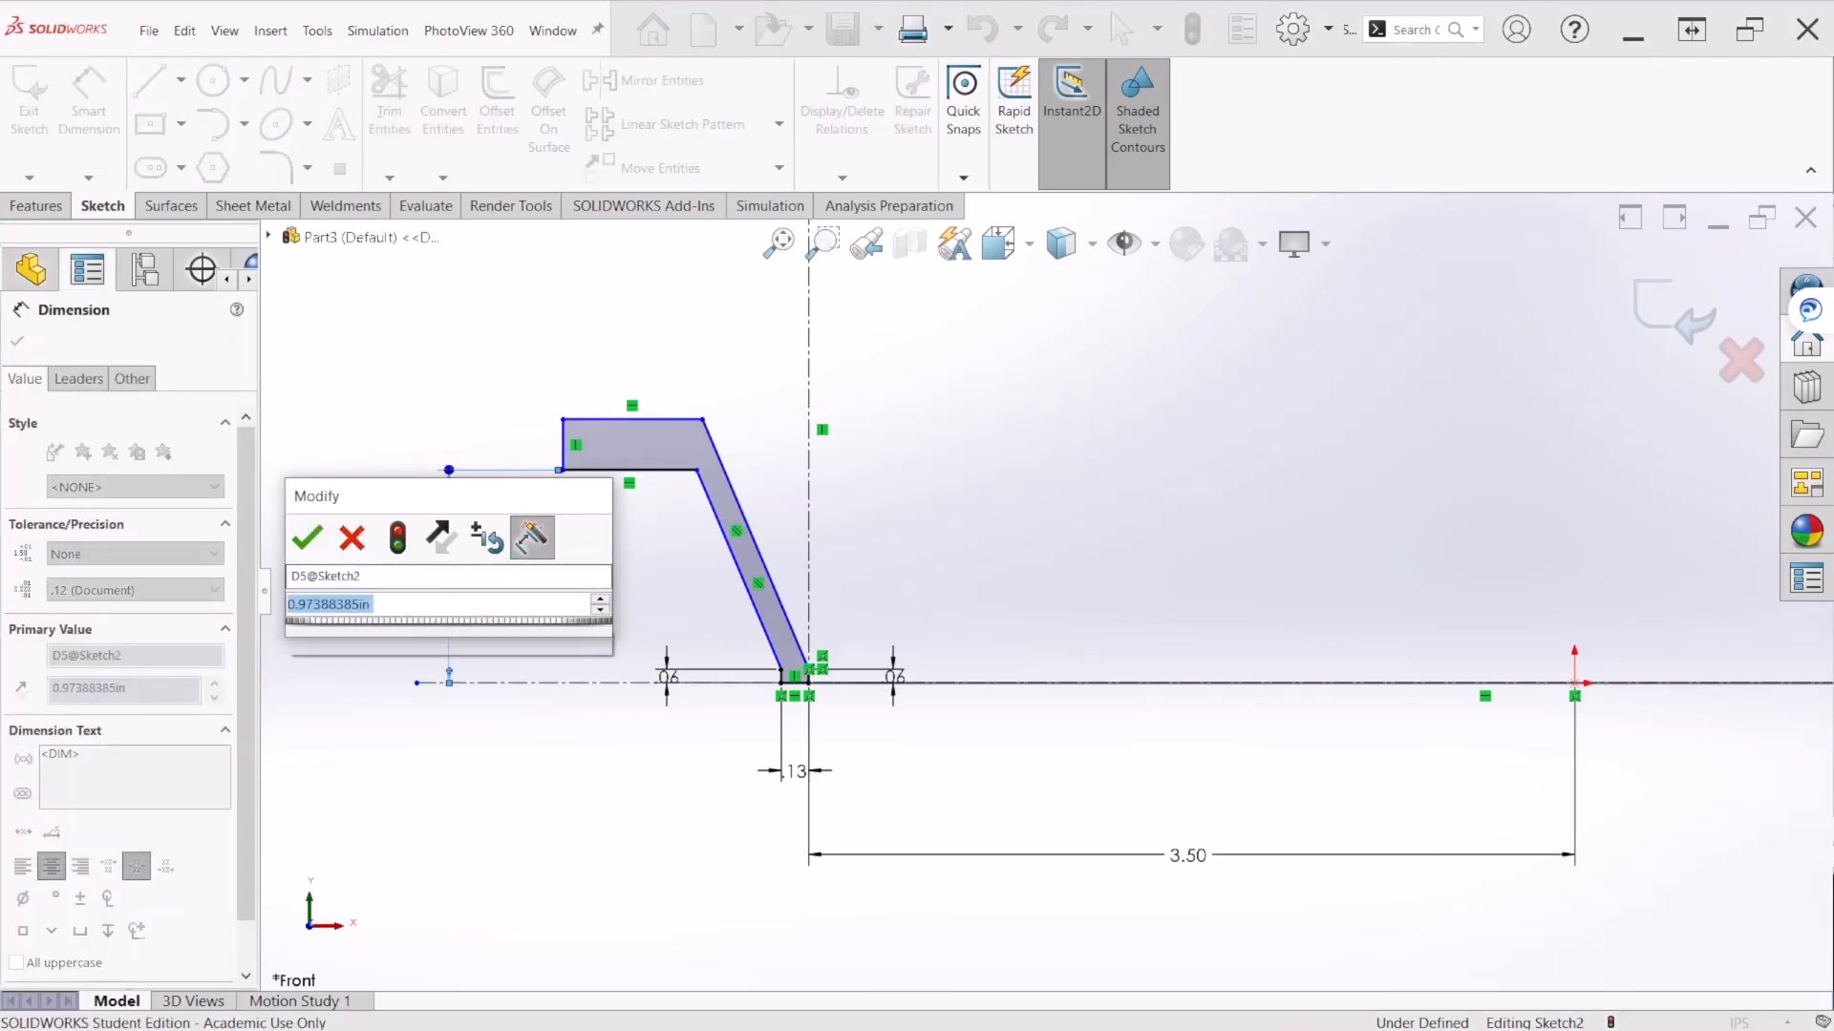
{"action": "type", "text": "0.5"}
{"action": "key", "text": "Return"}
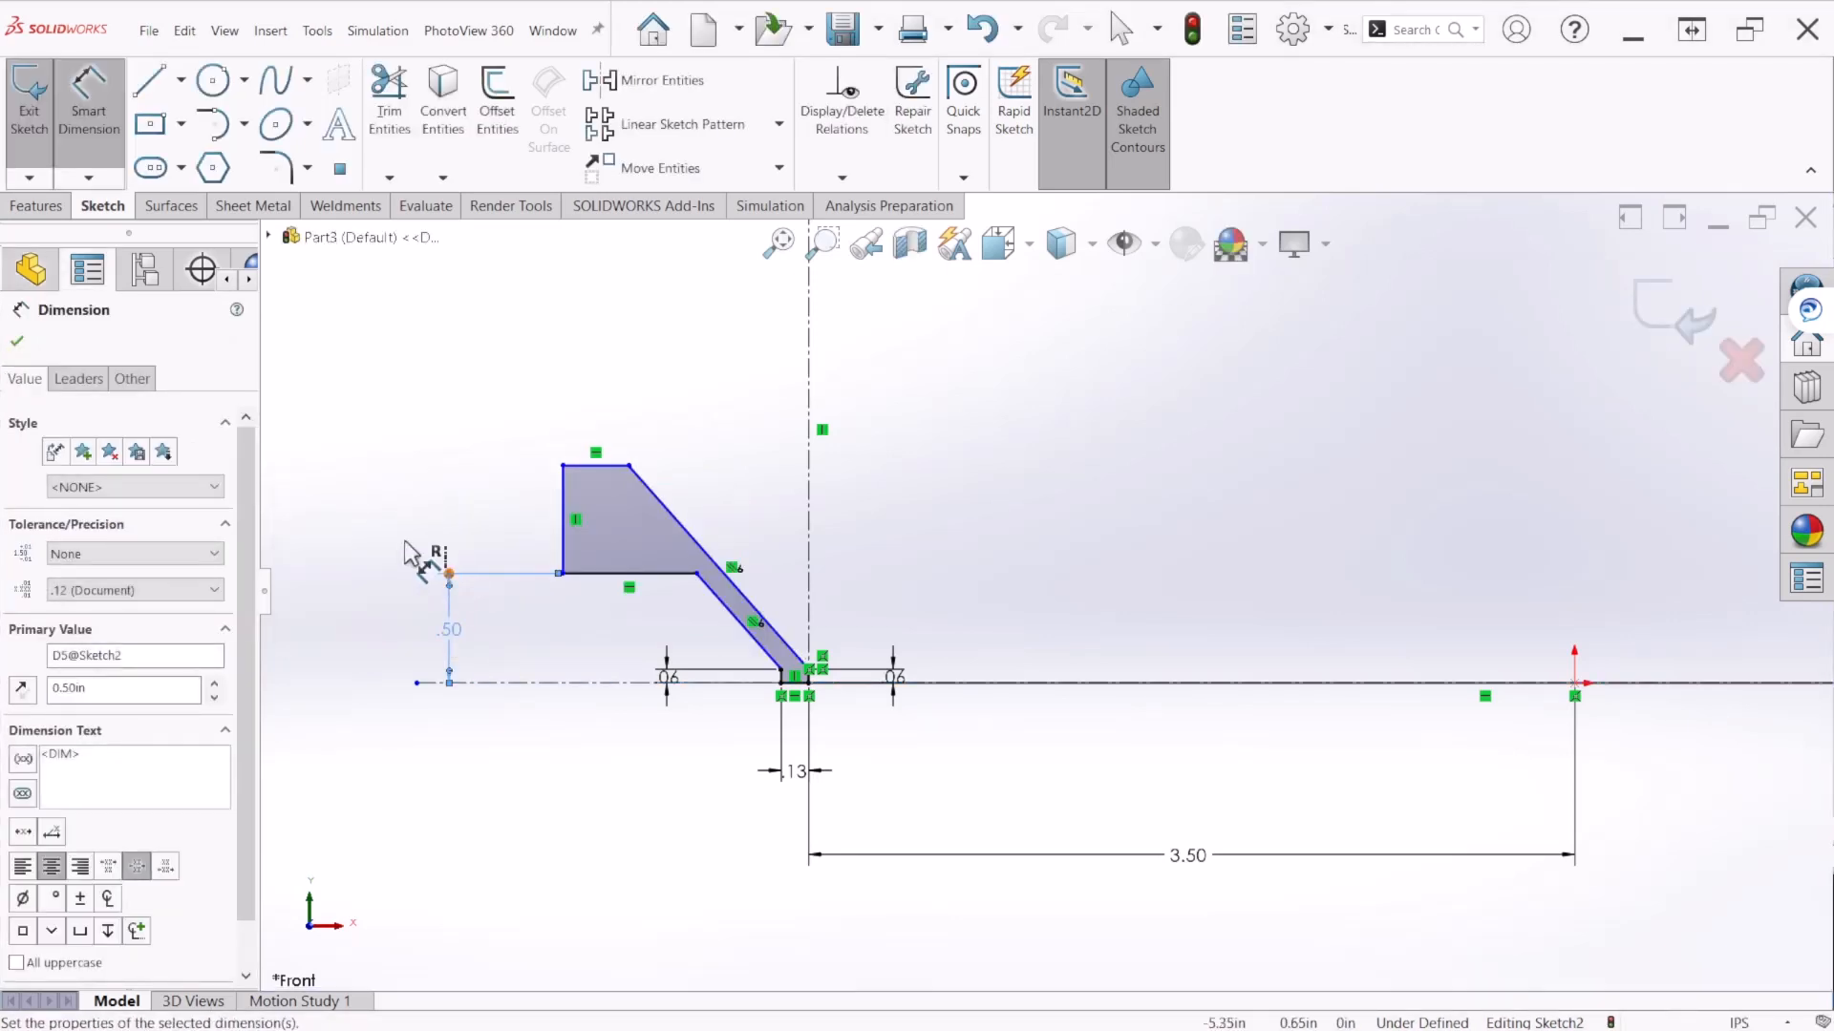
Step: Dimension the rim's outer vertical edge to a thickness of 0.125 in
{"action": "left_click", "coordinate": [565, 515]}
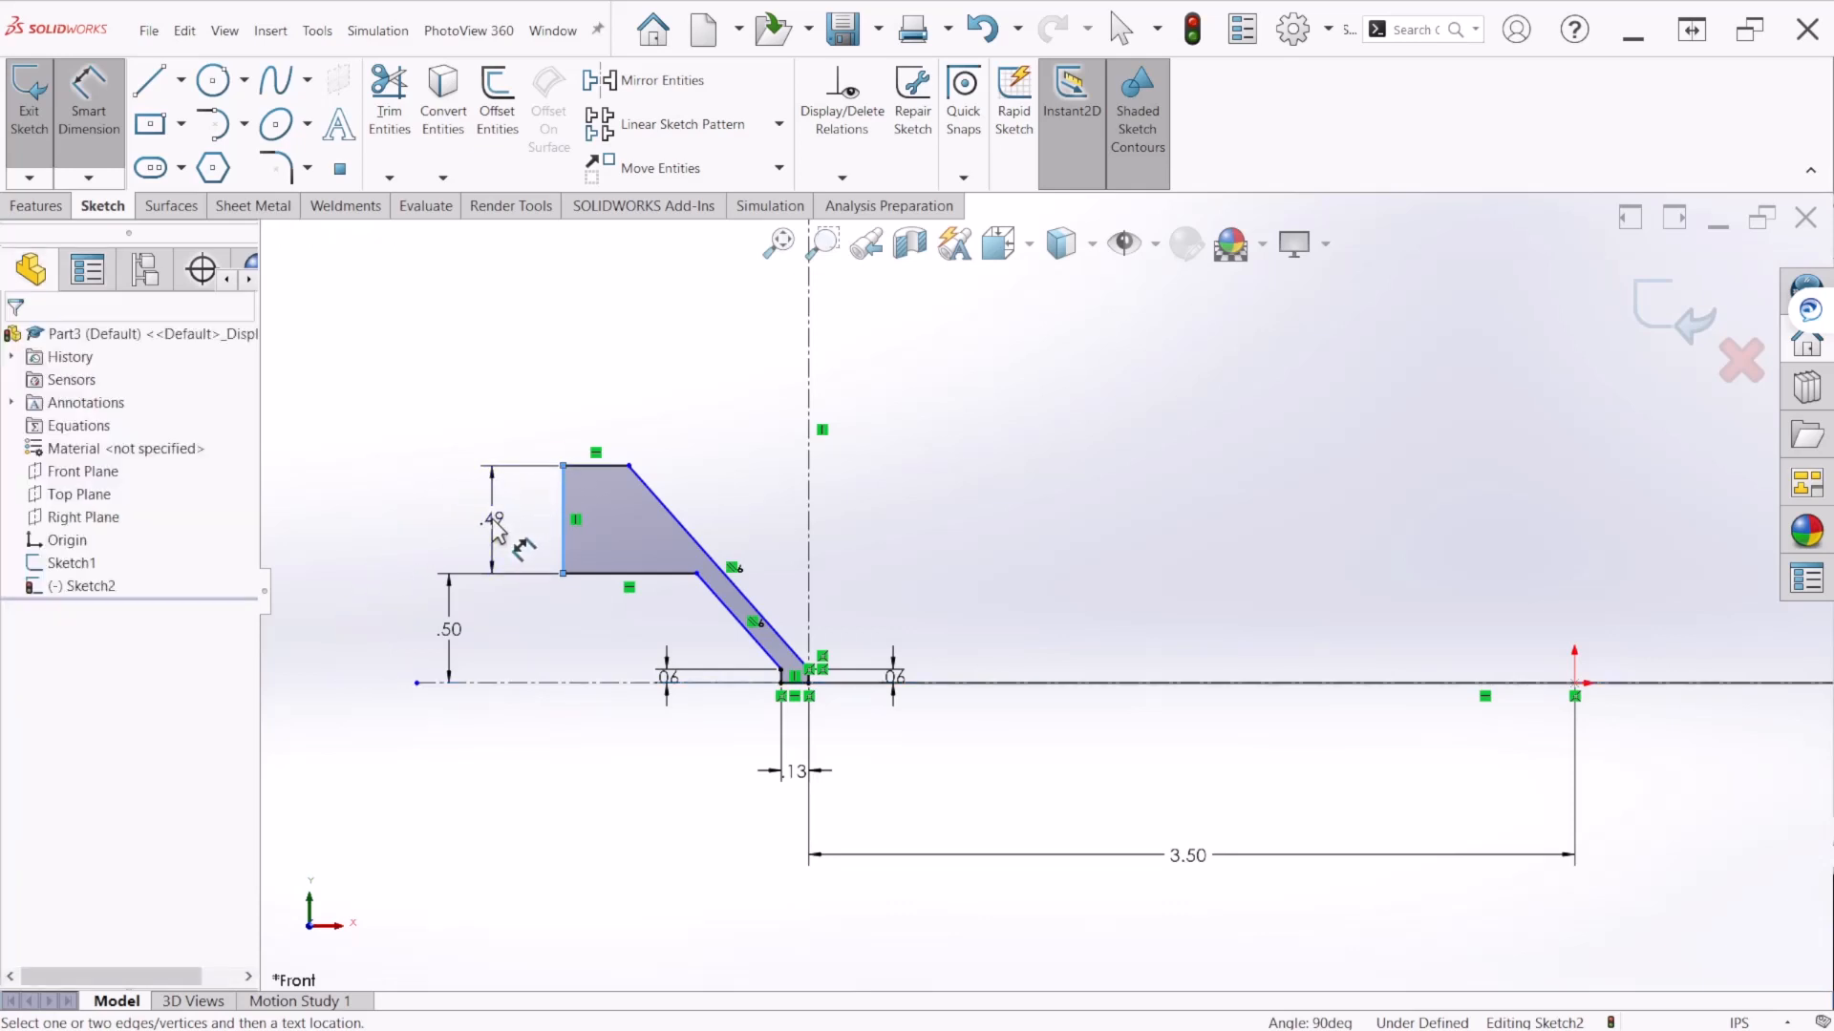
{"action": "left_click", "coordinate": [496, 530]}
{"action": "type", "text": "0.125"}
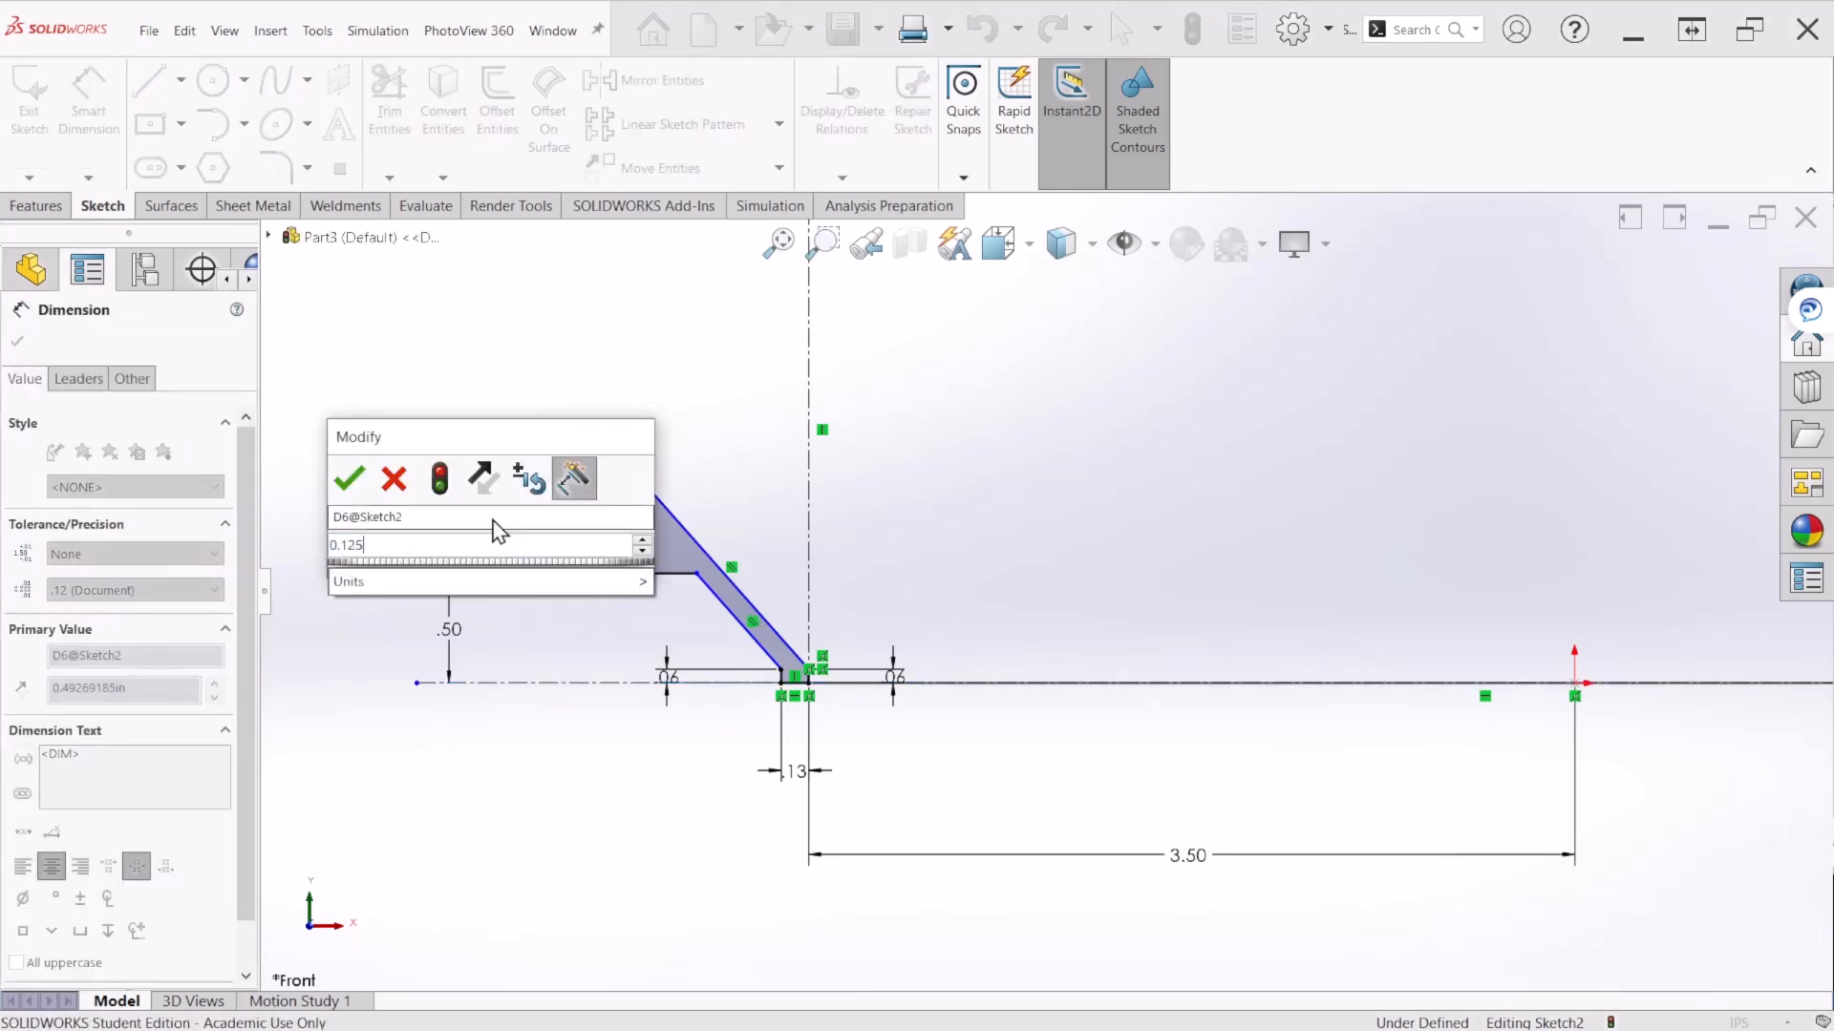
{"action": "key", "text": "Return"}
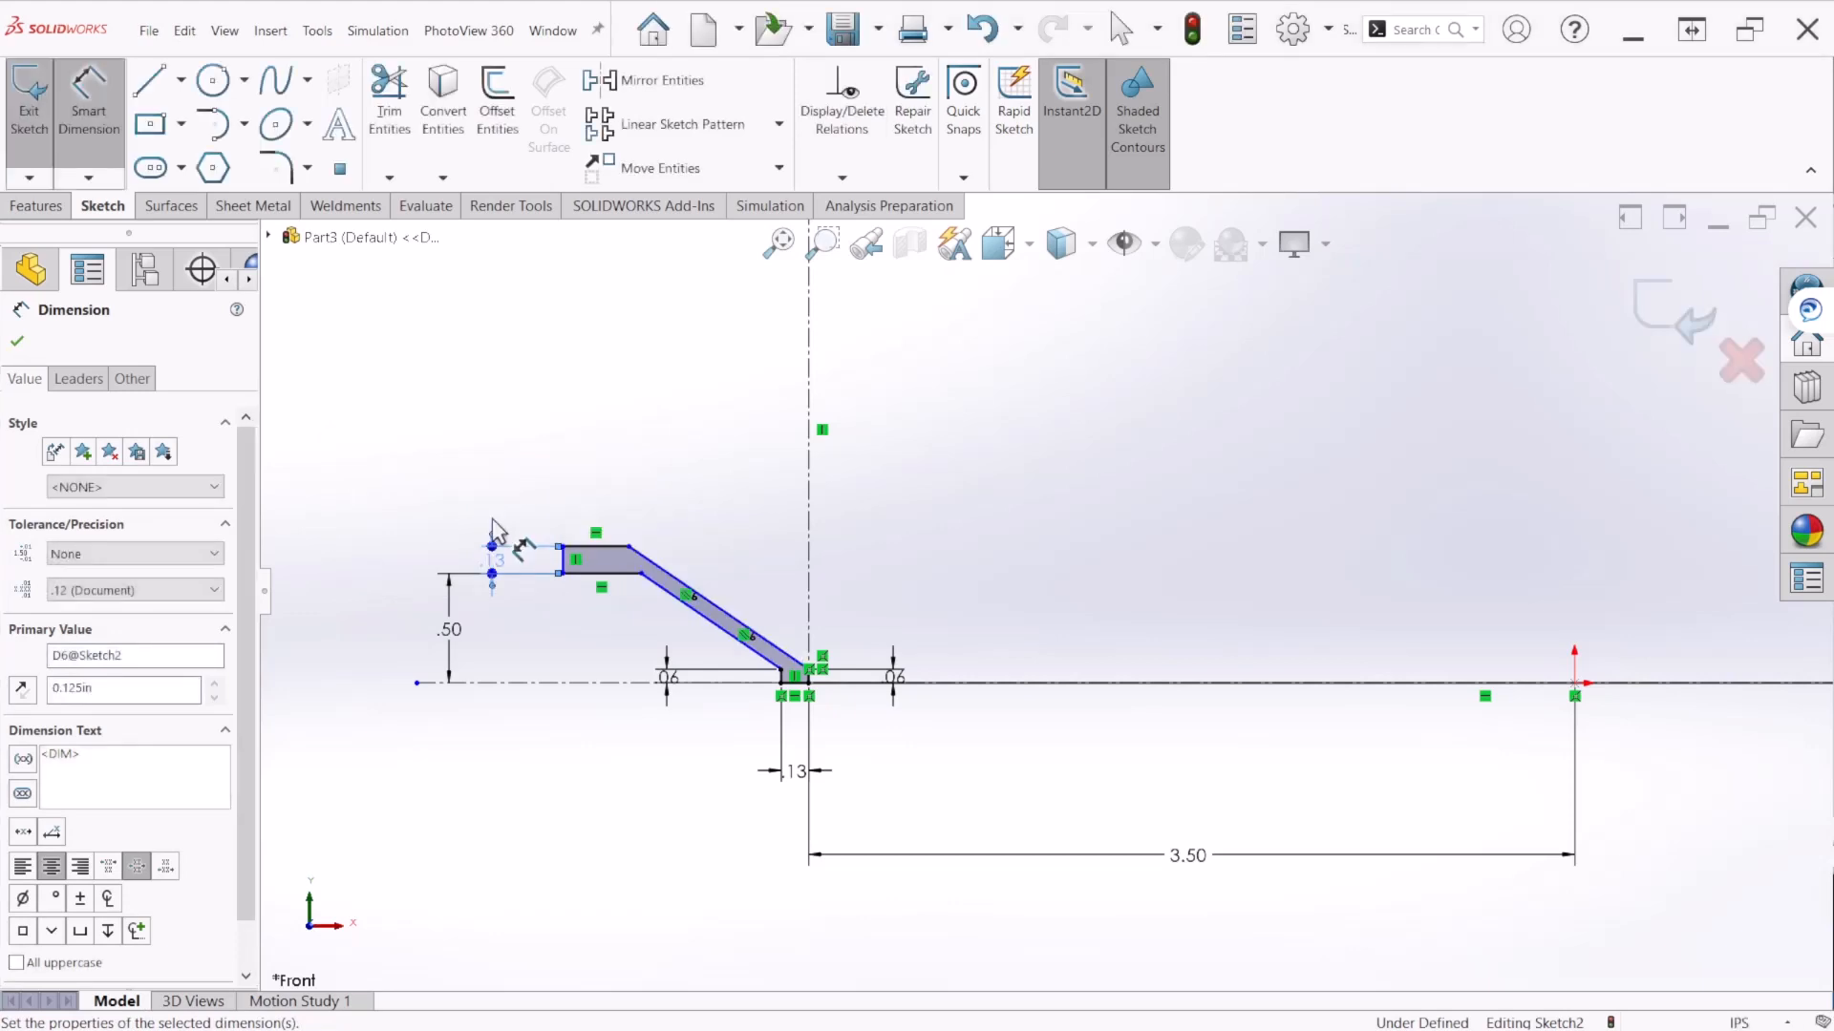
Step: Dimension the length of the rim's top edge as 0.5 in
{"action": "scroll", "coordinate": [759, 616], "scroll_direction": "down", "scroll_amount": 1}
{"action": "scroll", "coordinate": [740, 631], "scroll_direction": "down", "scroll_amount": 1}
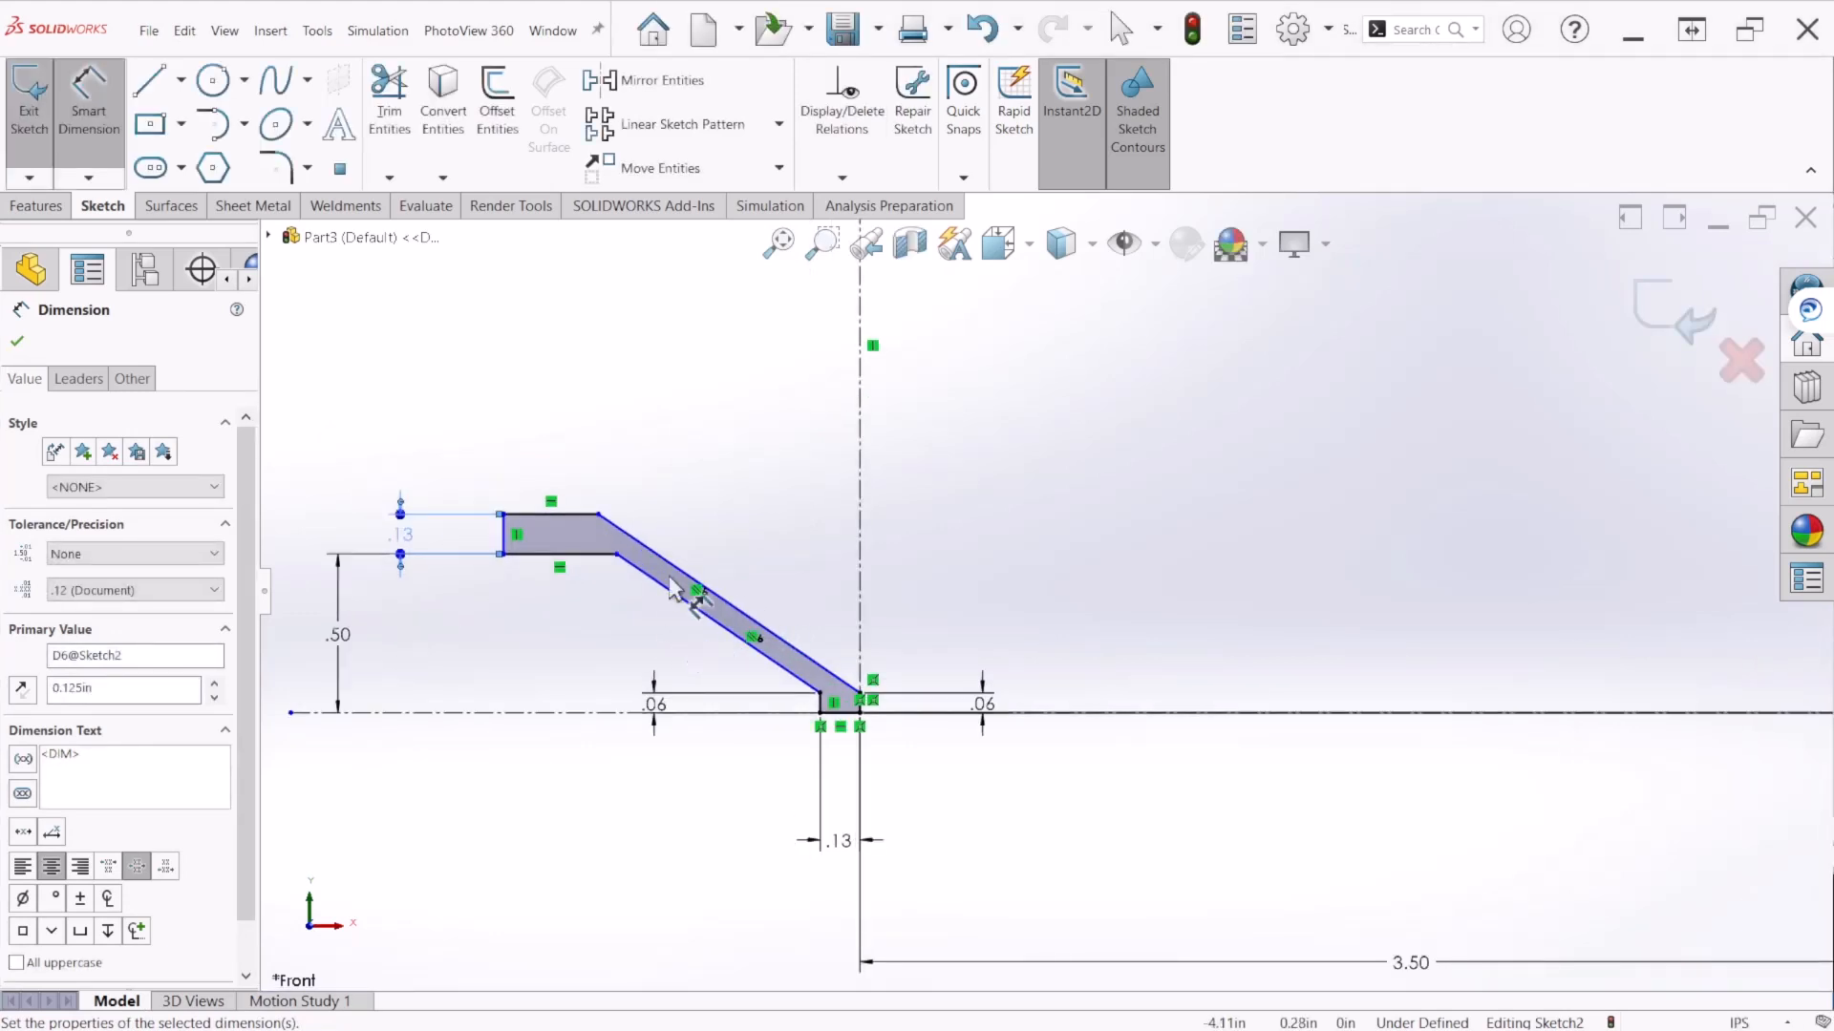
{"action": "left_click", "coordinate": [571, 525]}
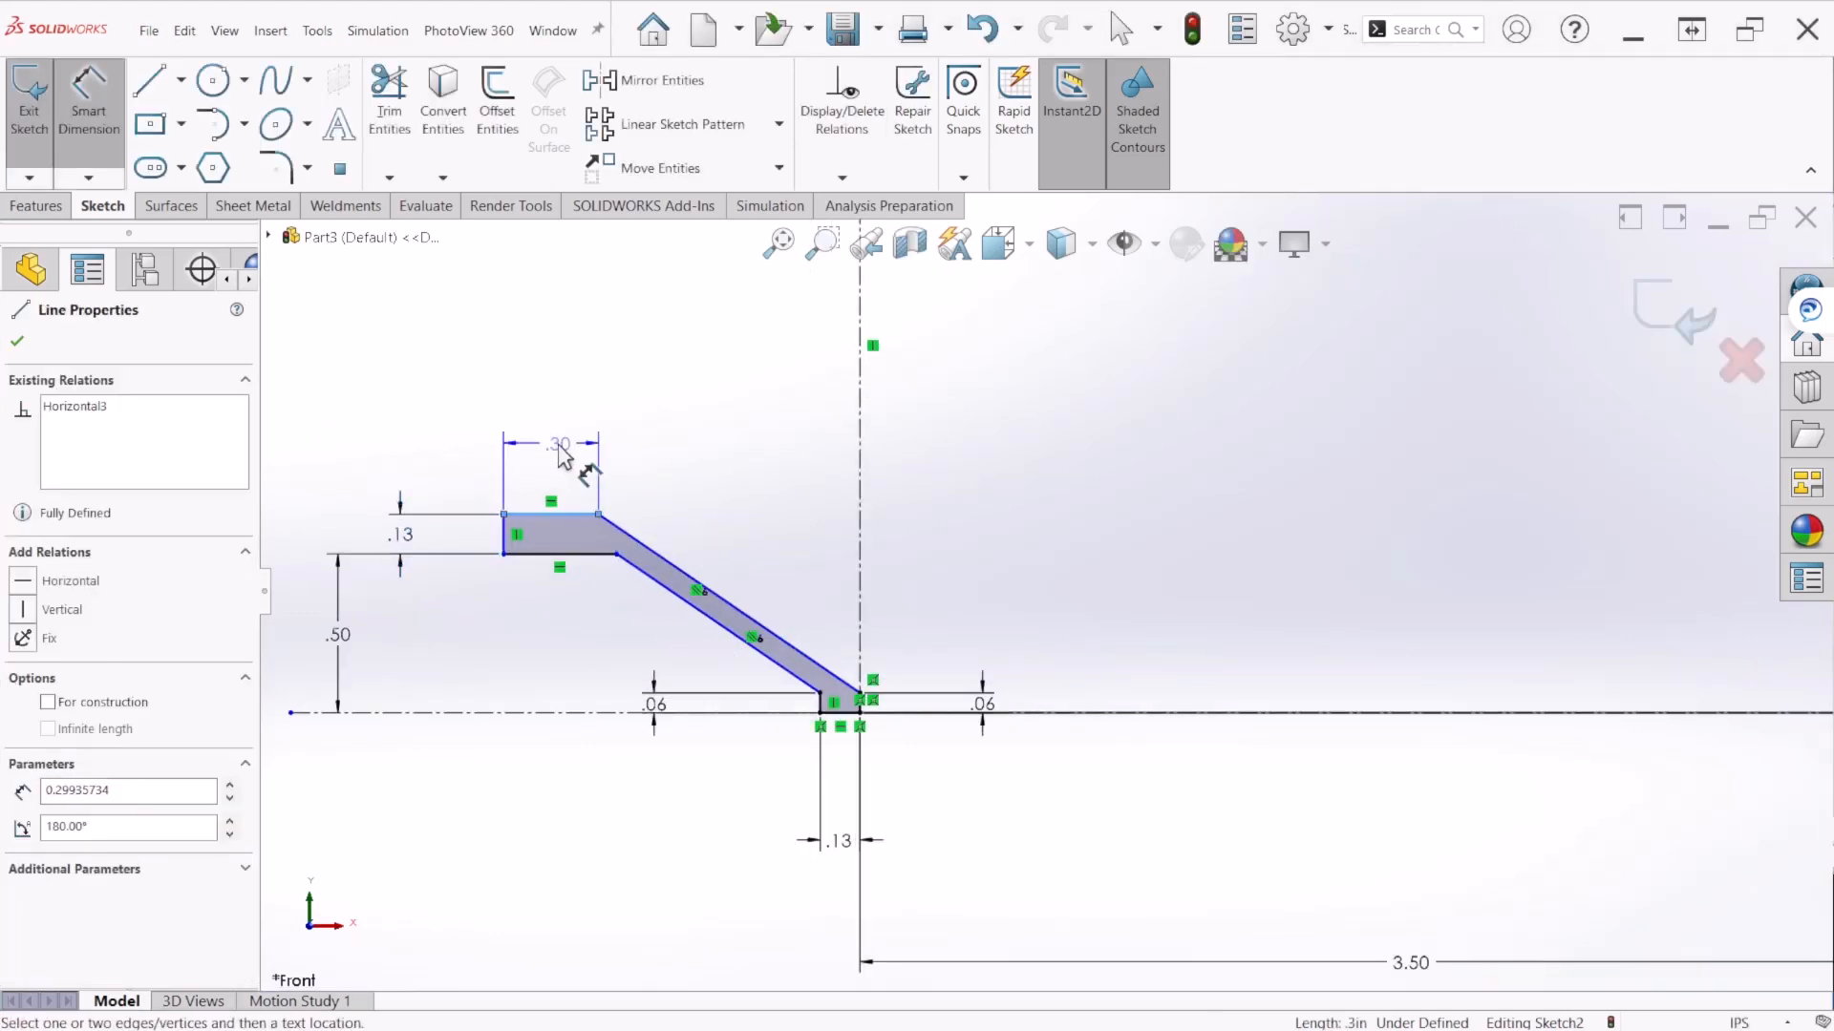
{"action": "left_click", "coordinate": [562, 451]}
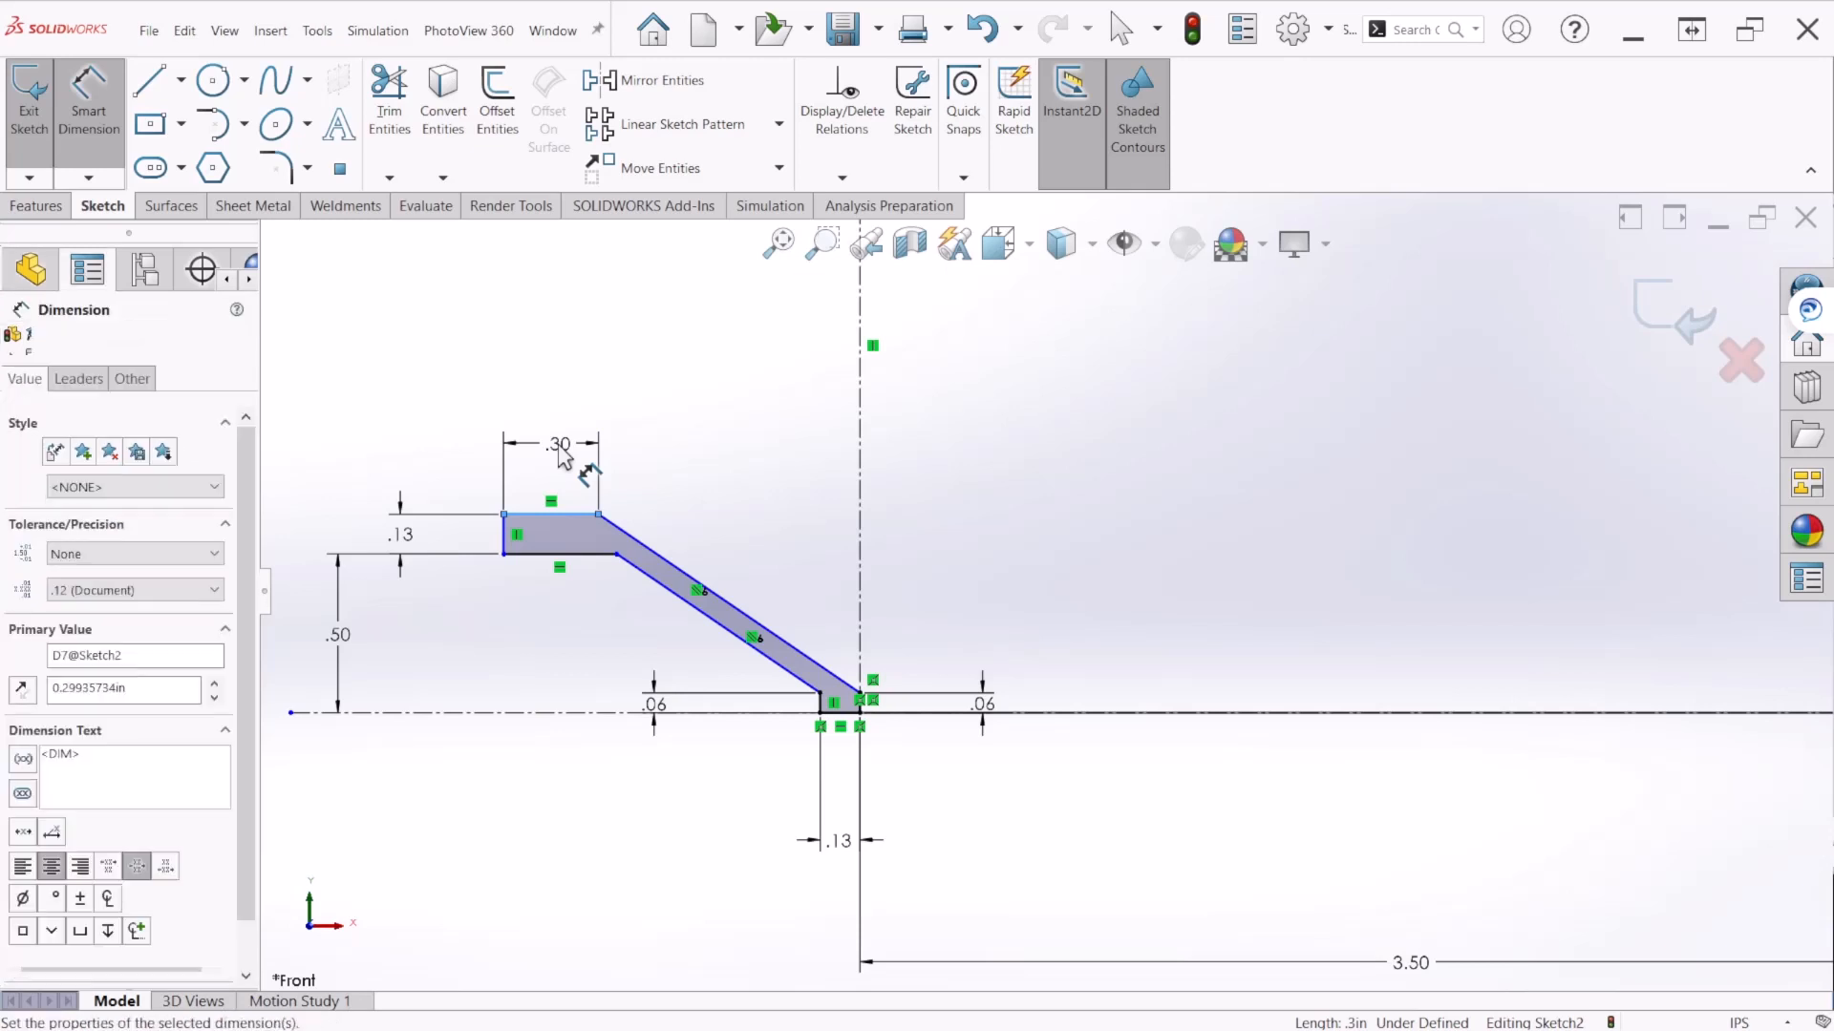
{"action": "type", "text": ".5"}
{"action": "key", "text": "Return"}
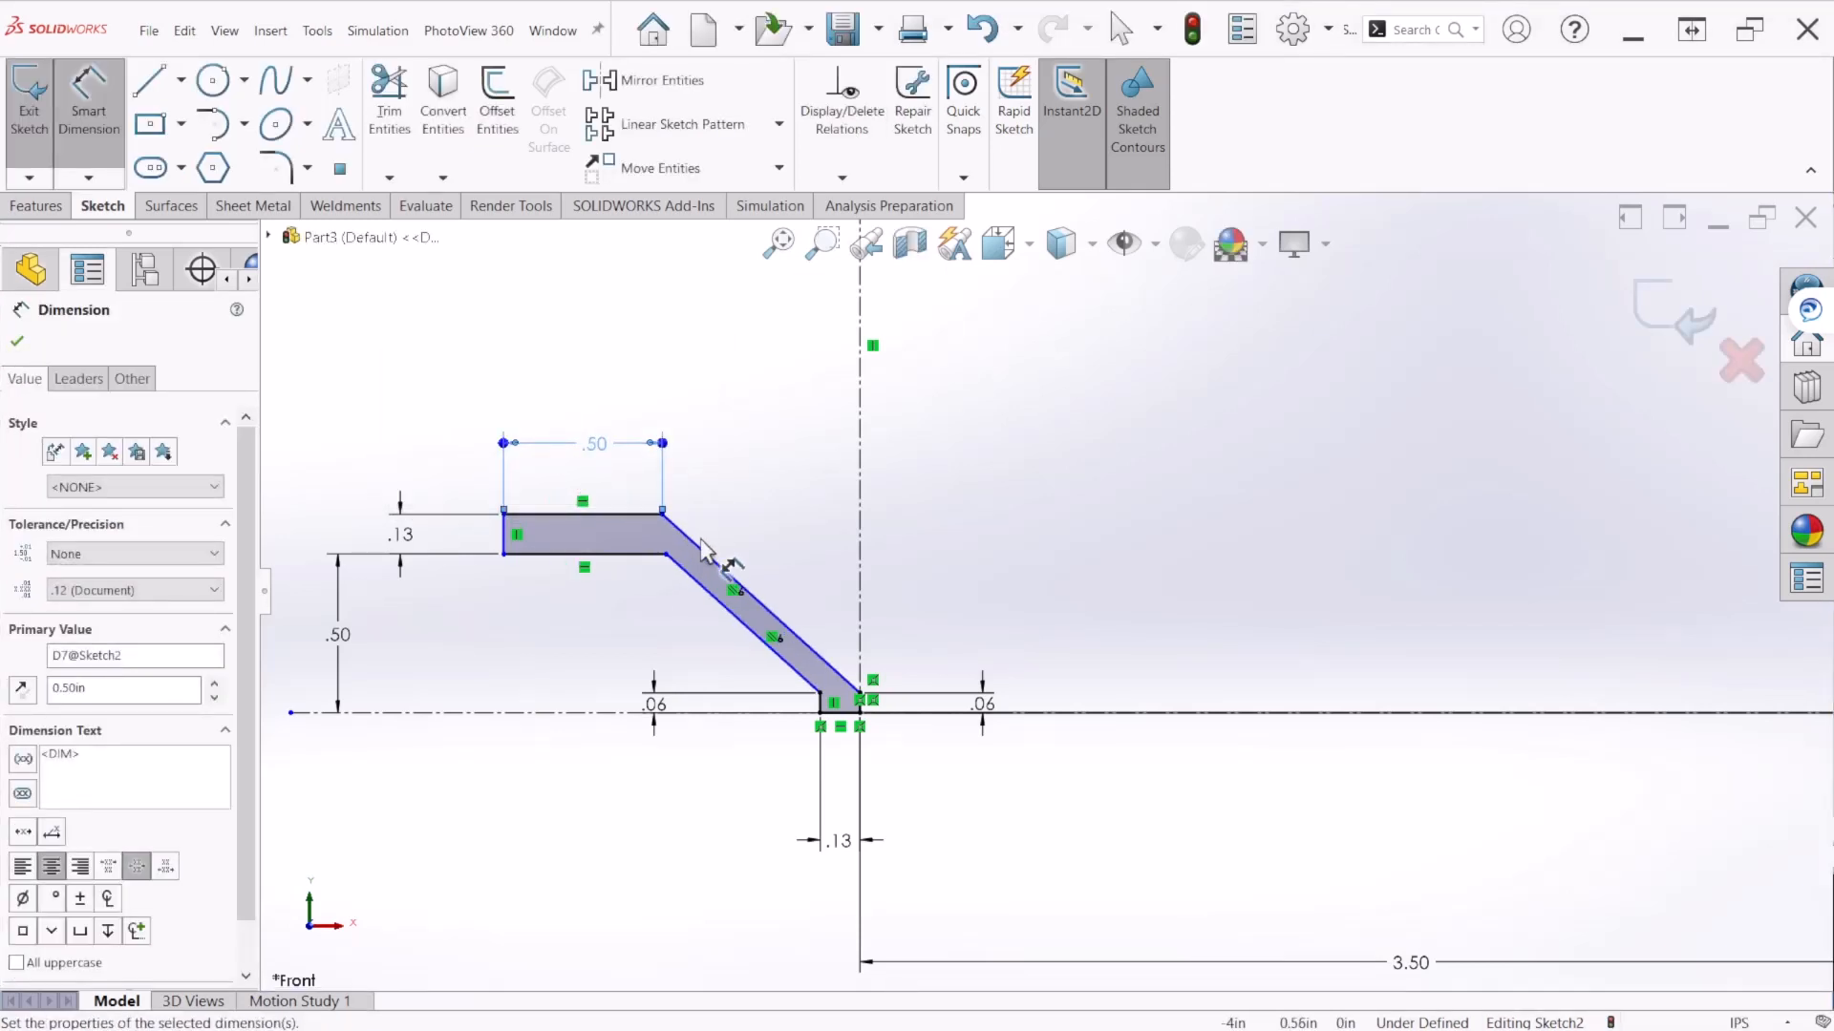
Step: Dimension the horizontal distance from the rim's inner top corner to the vertical centerline as 0.125 in, and exit the sketch
{"action": "left_click", "coordinate": [664, 515]}
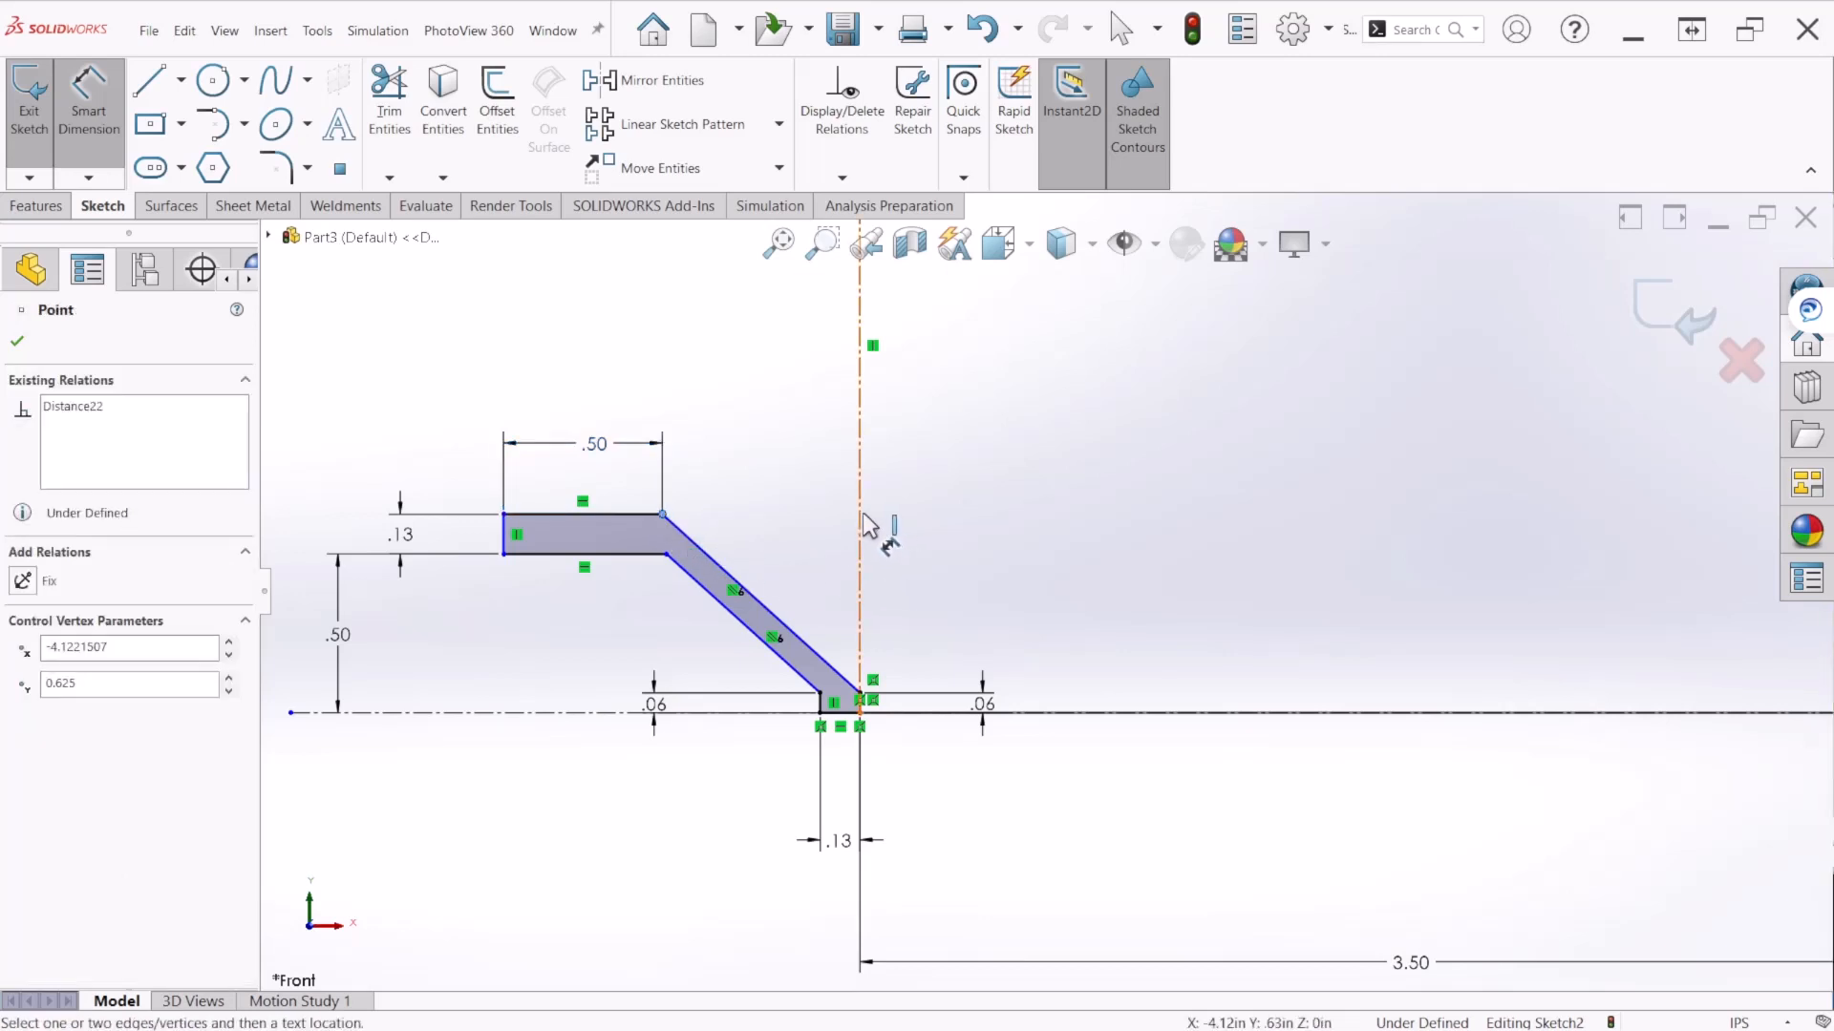
{"action": "left_click", "coordinate": [862, 524]}
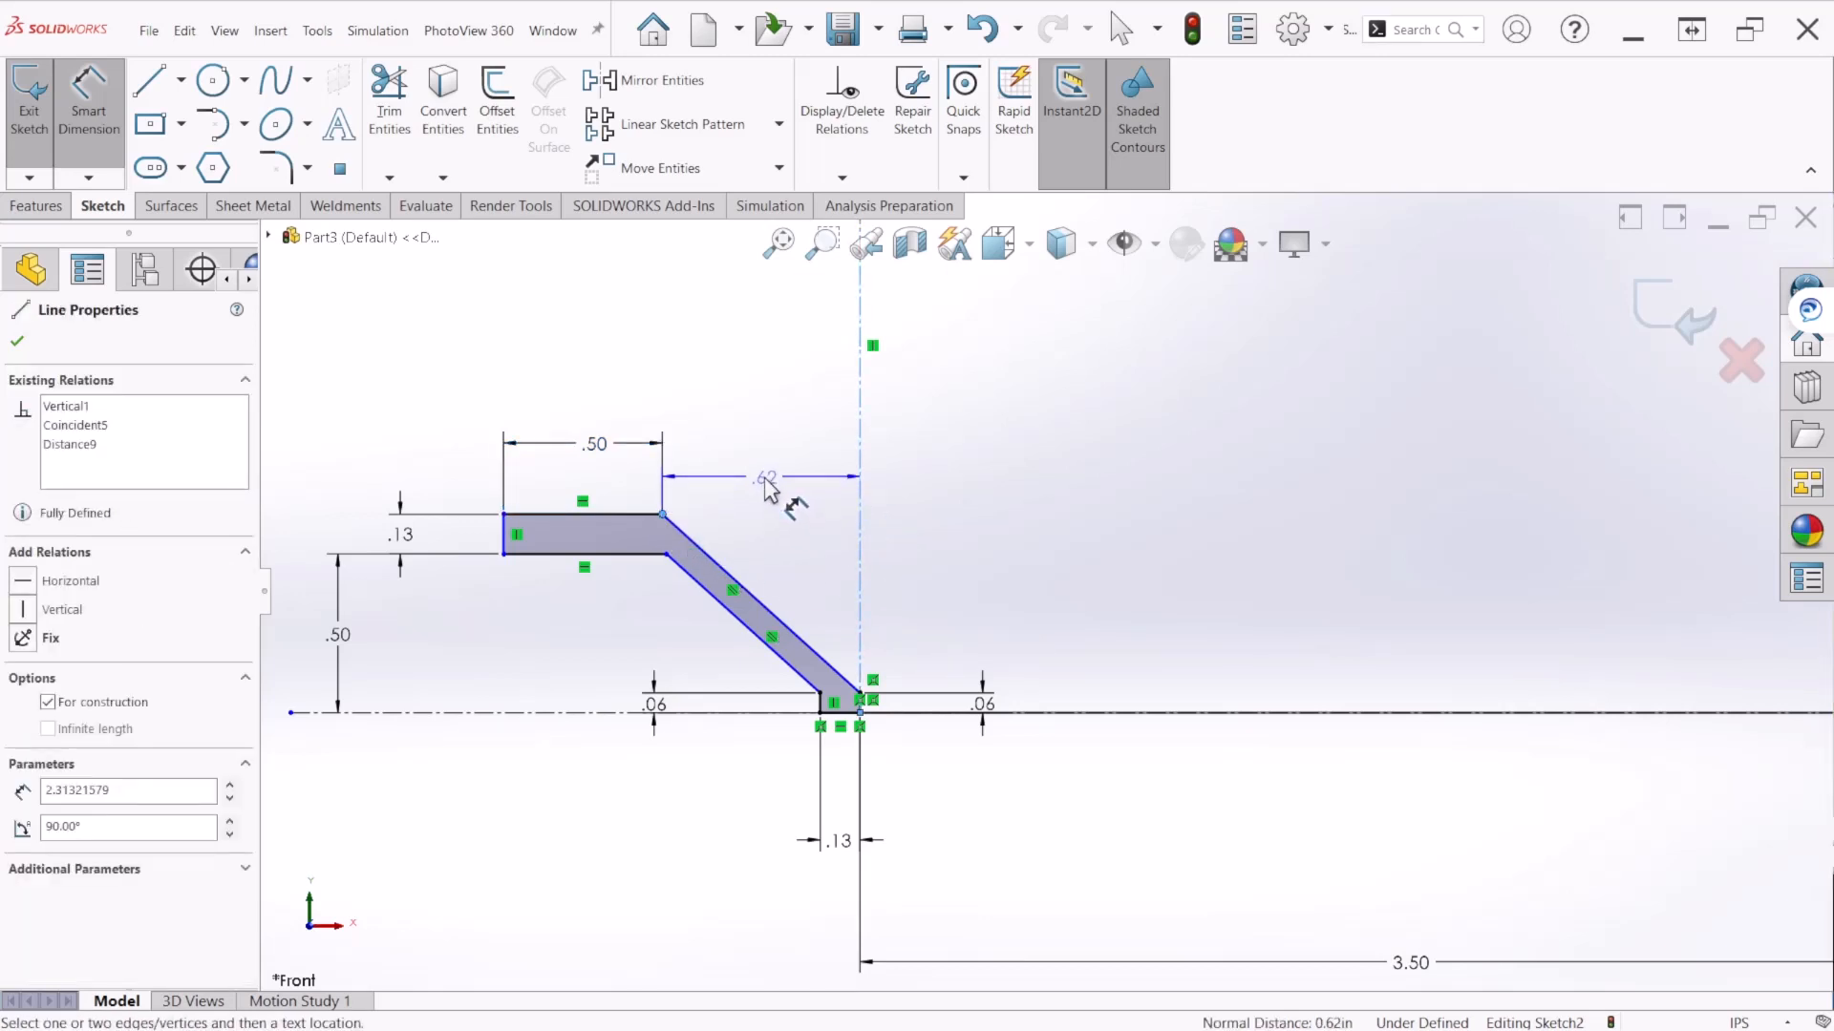
{"action": "left_click", "coordinate": [768, 492]}
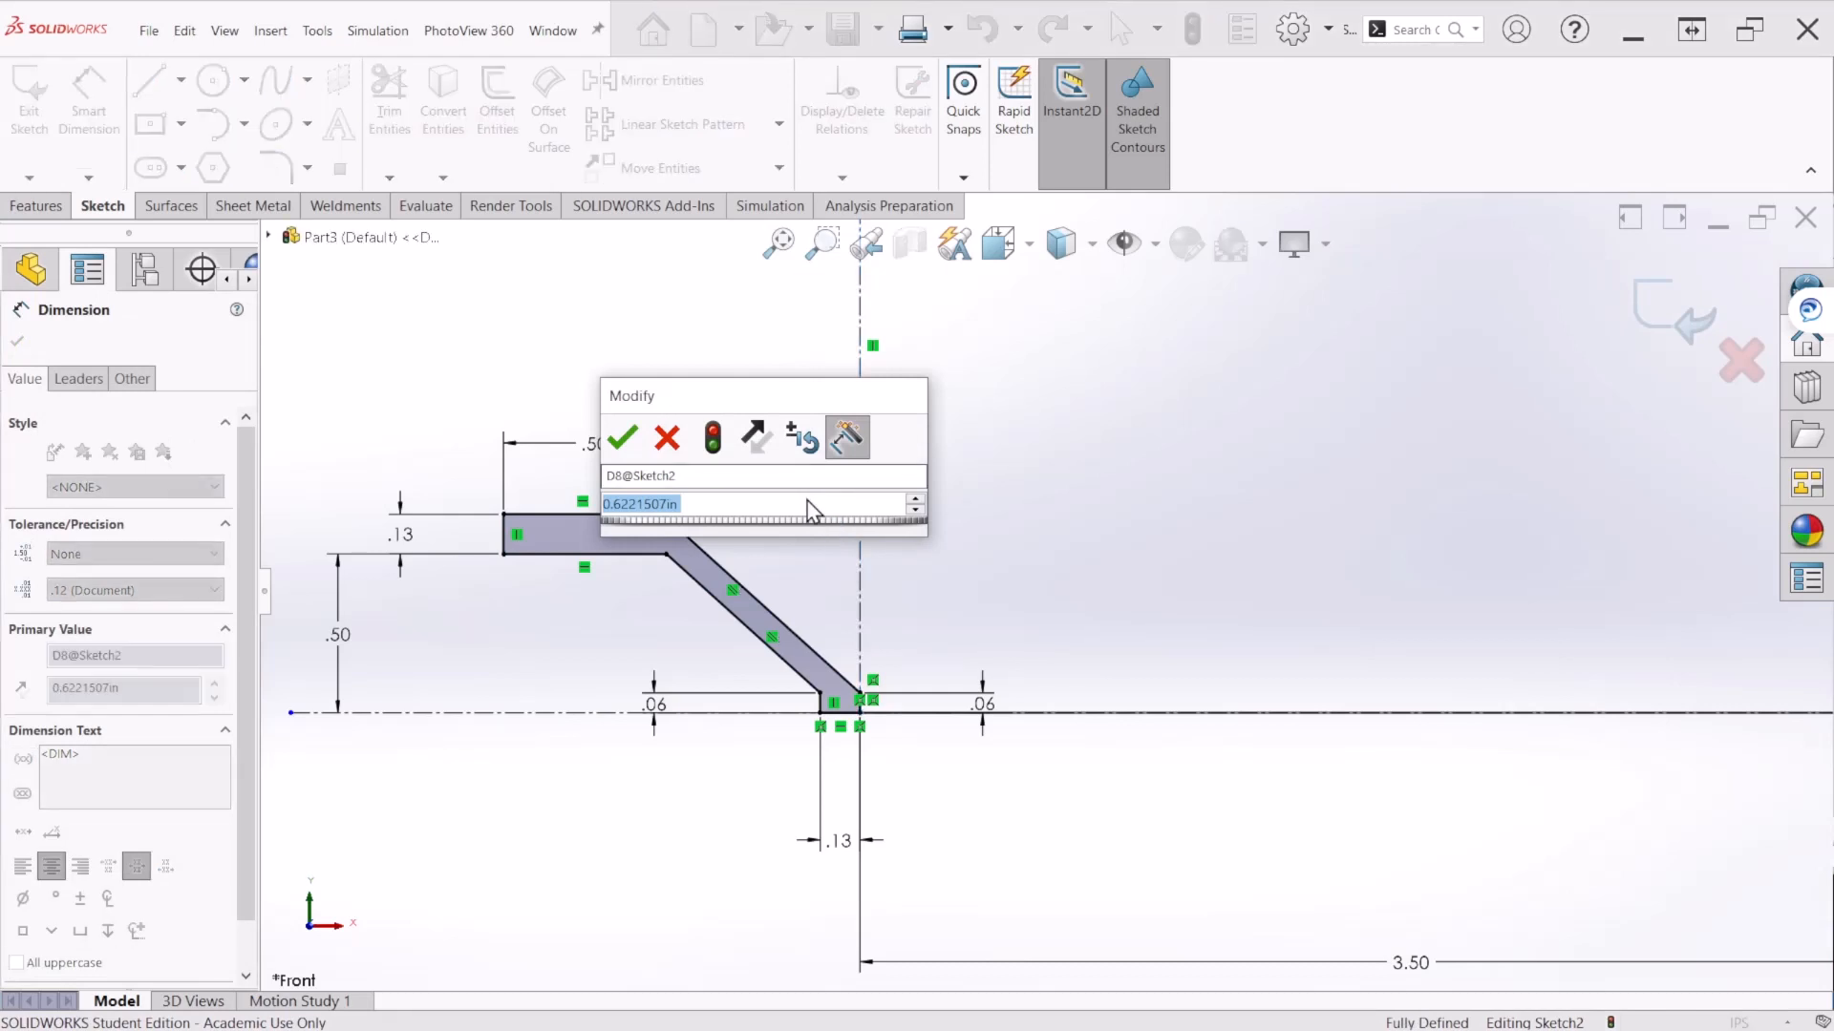
{"action": "type", "text": "0.125"}
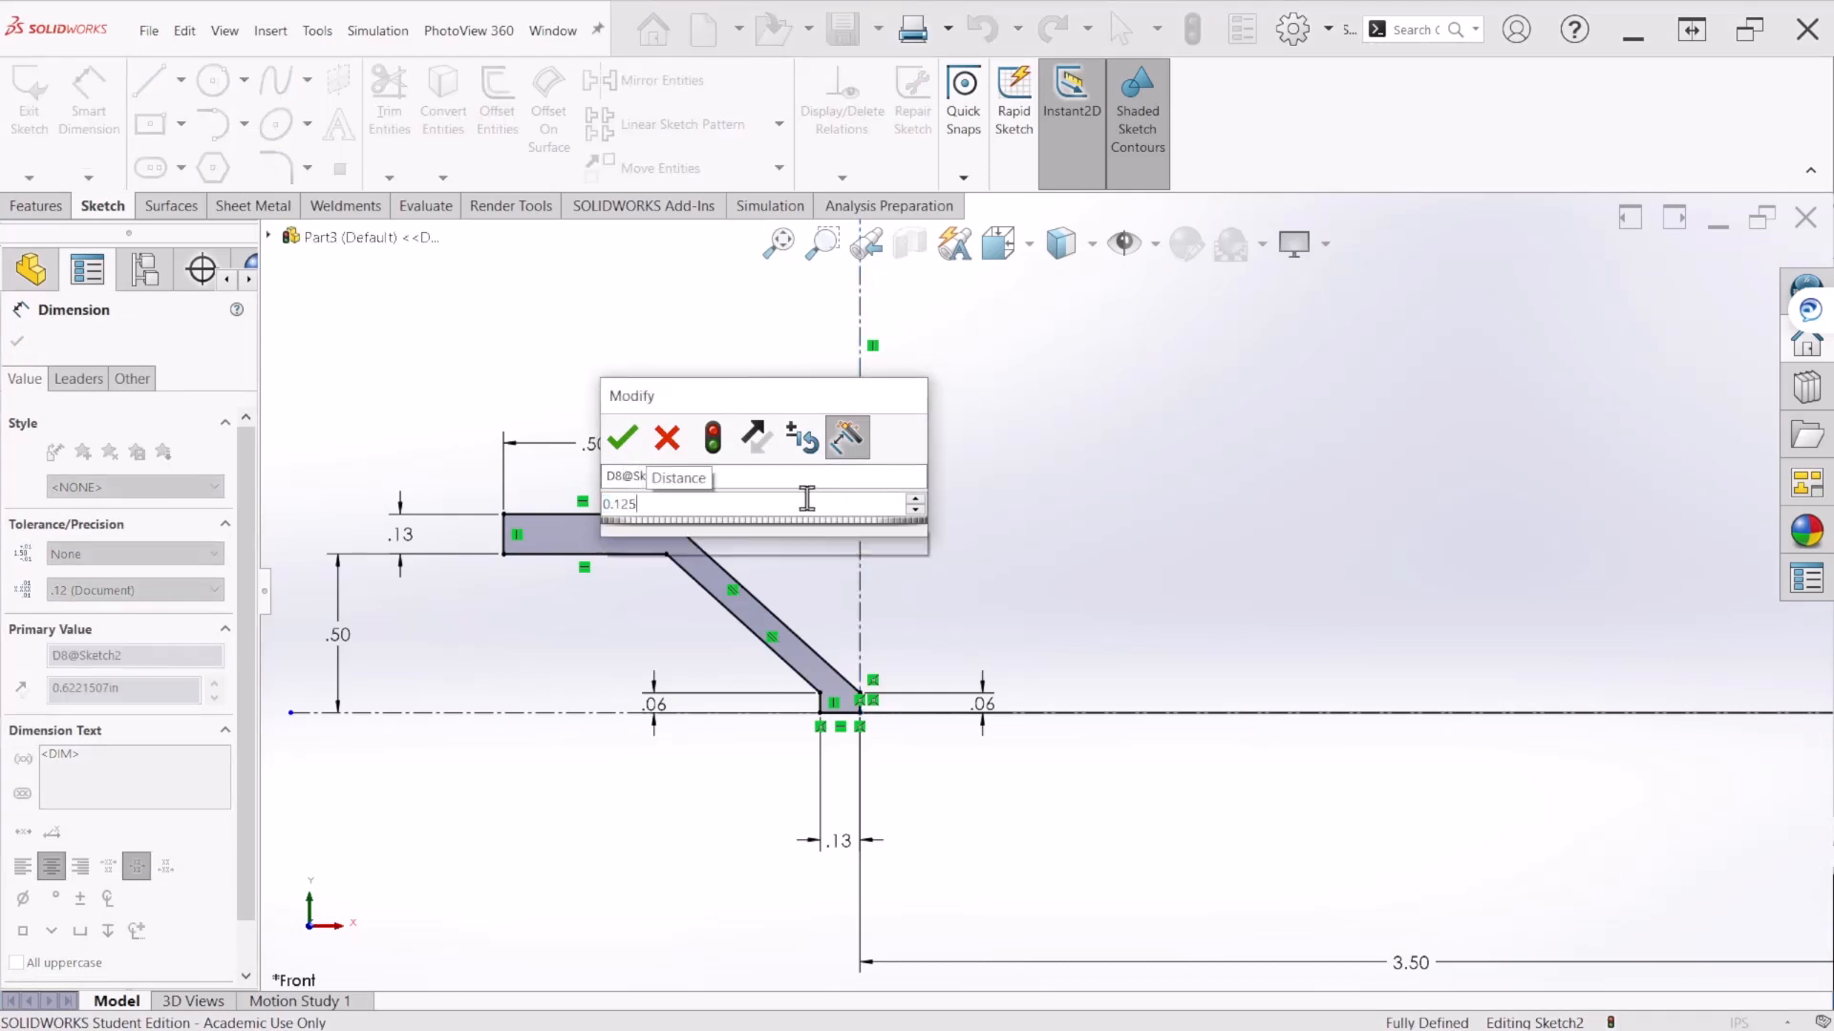
{"action": "key", "text": "Return"}
{"action": "scroll", "coordinate": [941, 630], "scroll_direction": "down", "scroll_amount": 2}
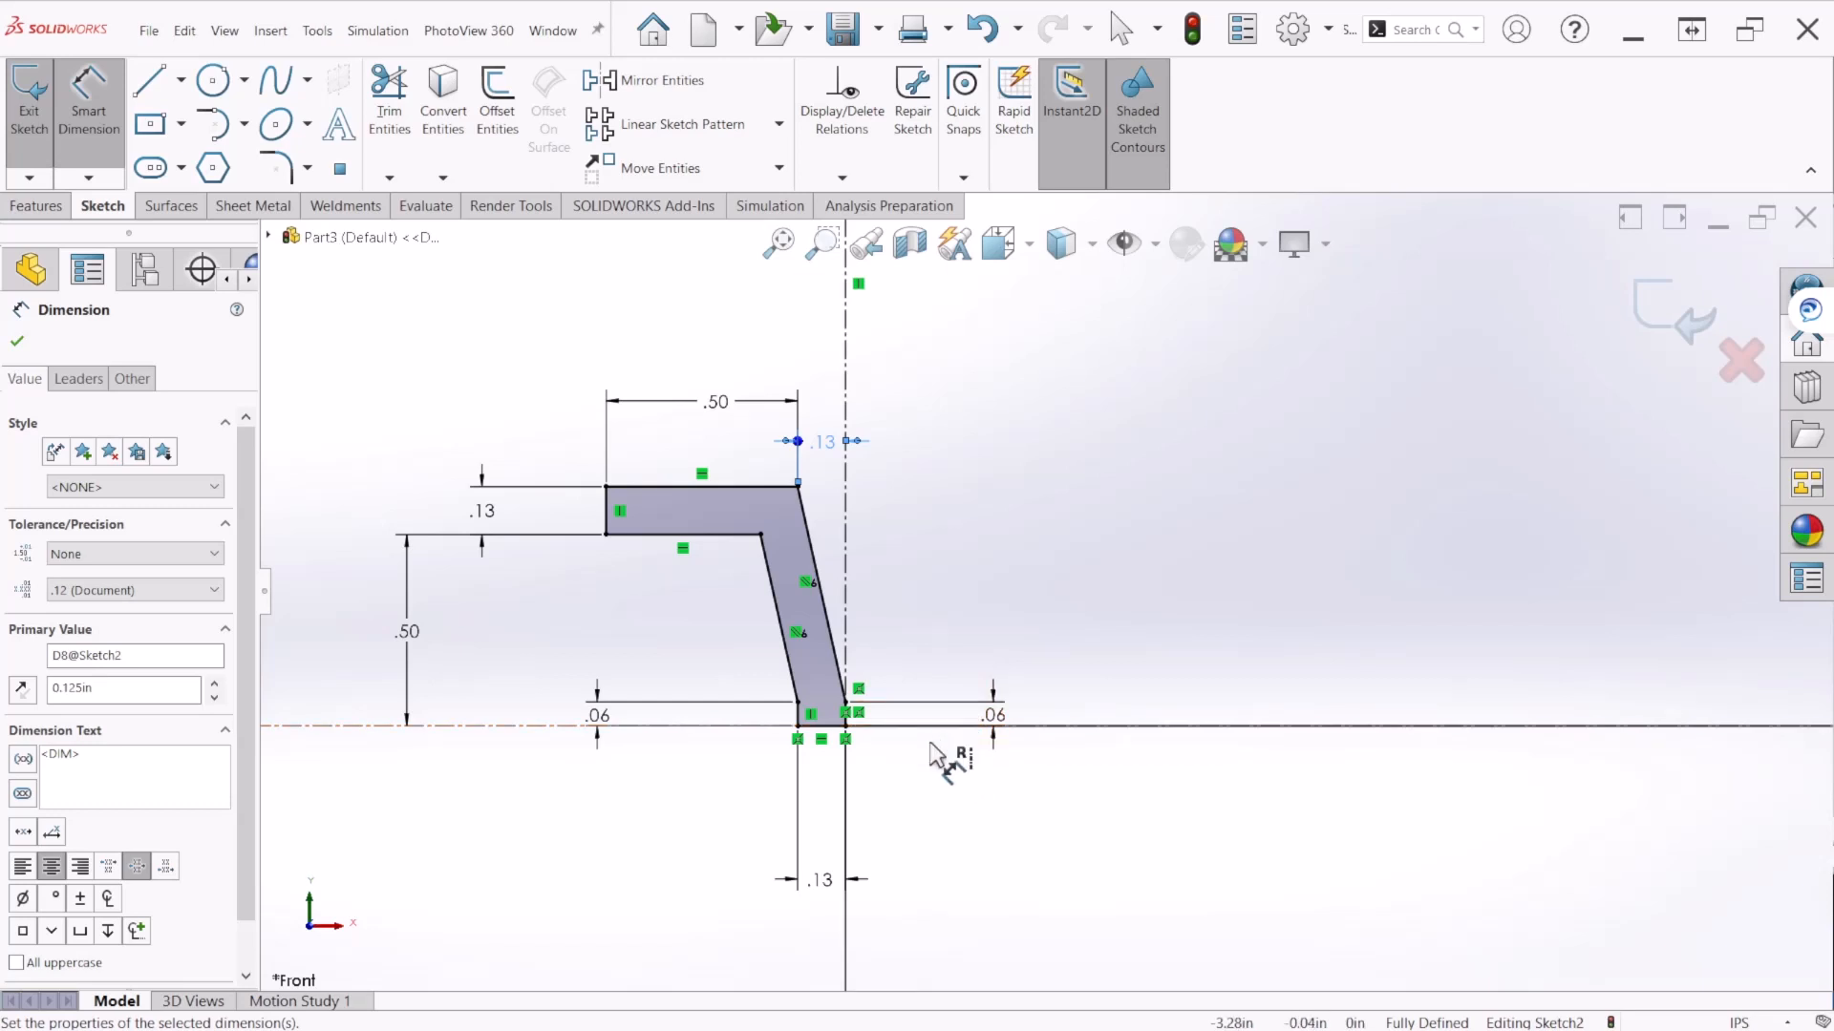
{"action": "scroll", "coordinate": [940, 788], "scroll_direction": "up", "scroll_amount": 1}
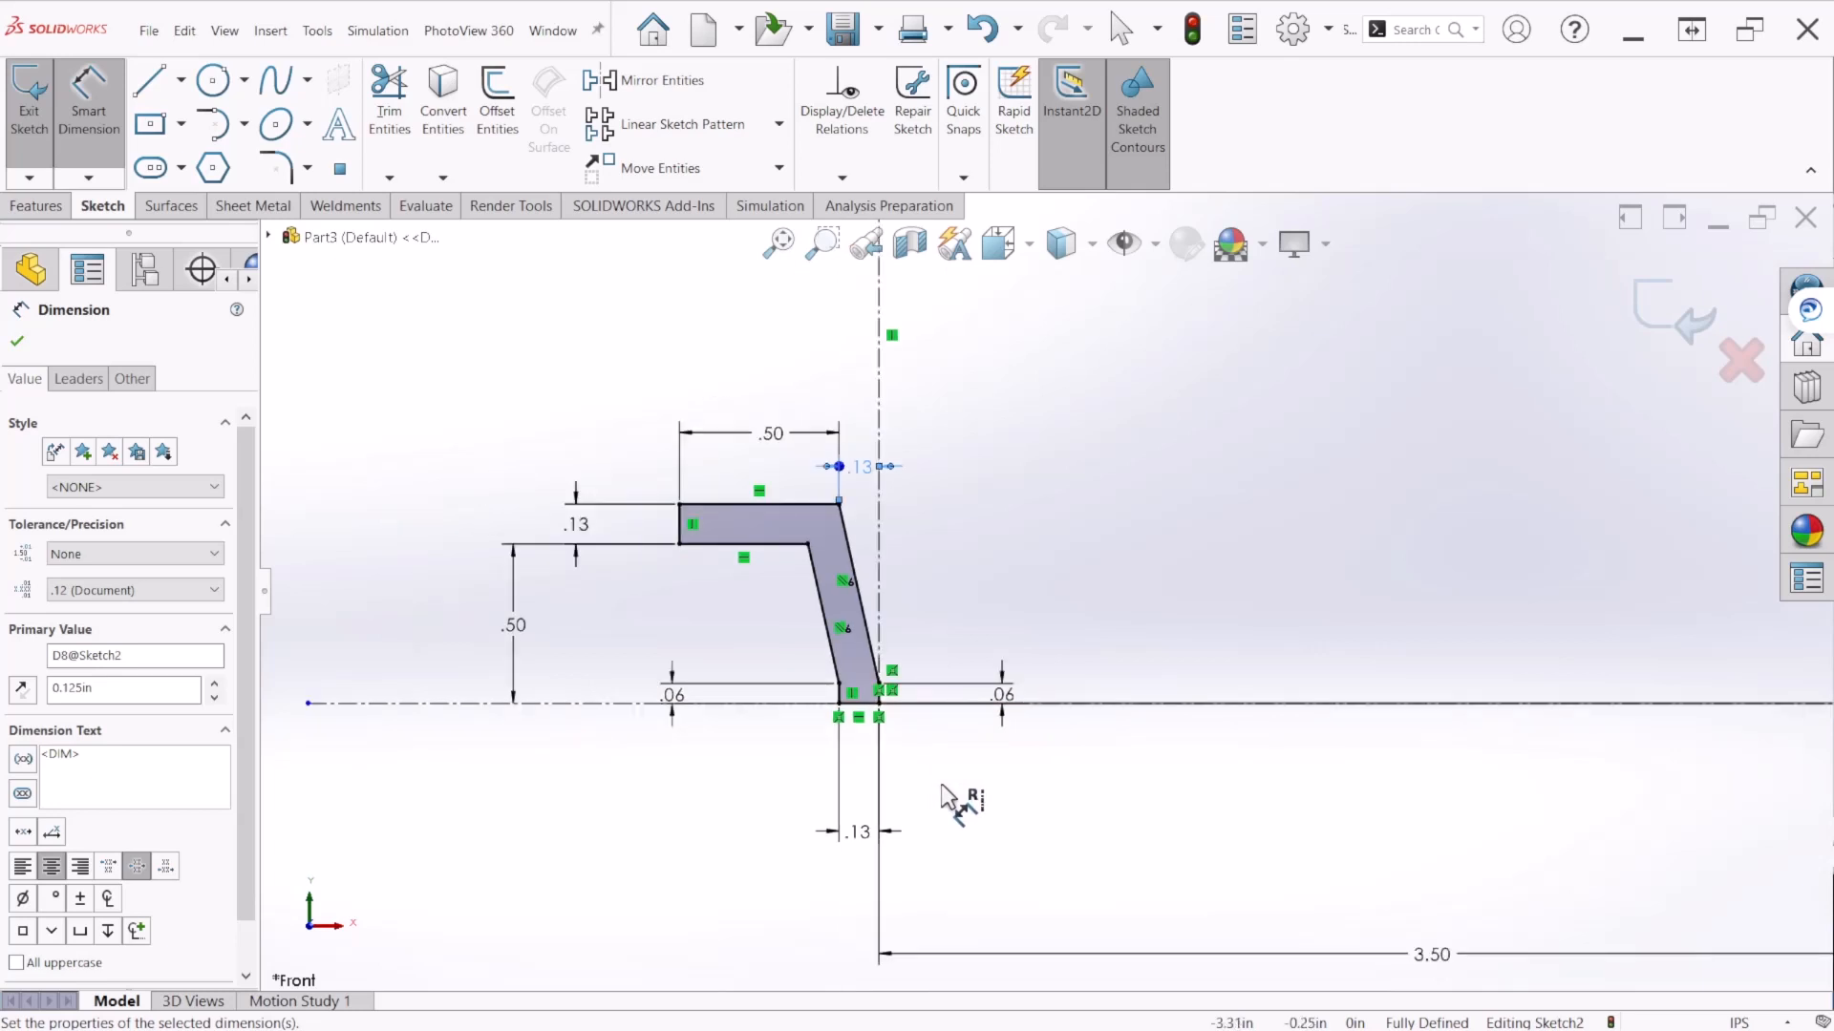
{"action": "scroll", "coordinate": [943, 744], "scroll_direction": "up", "scroll_amount": 2}
{"action": "scroll", "coordinate": [1536, 751], "scroll_direction": "up", "scroll_amount": 1}
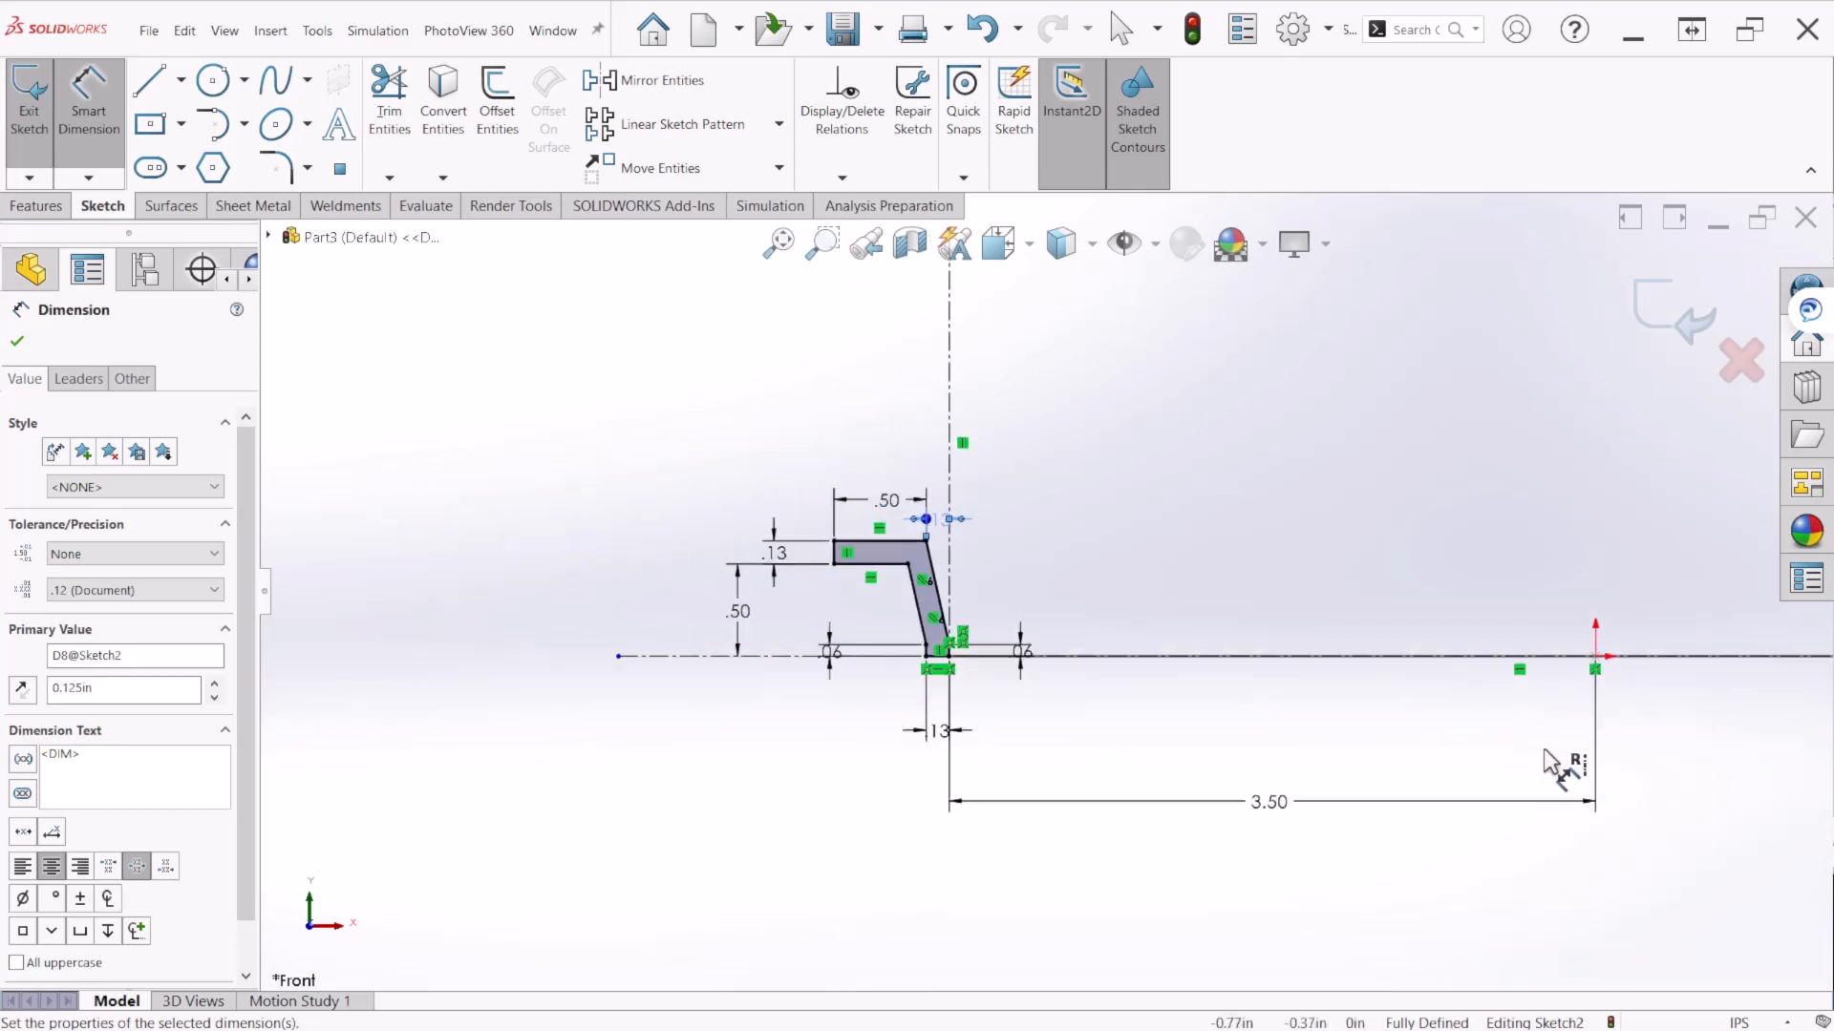
{"action": "scroll", "coordinate": [1640, 729], "scroll_direction": "down", "scroll_amount": 1}
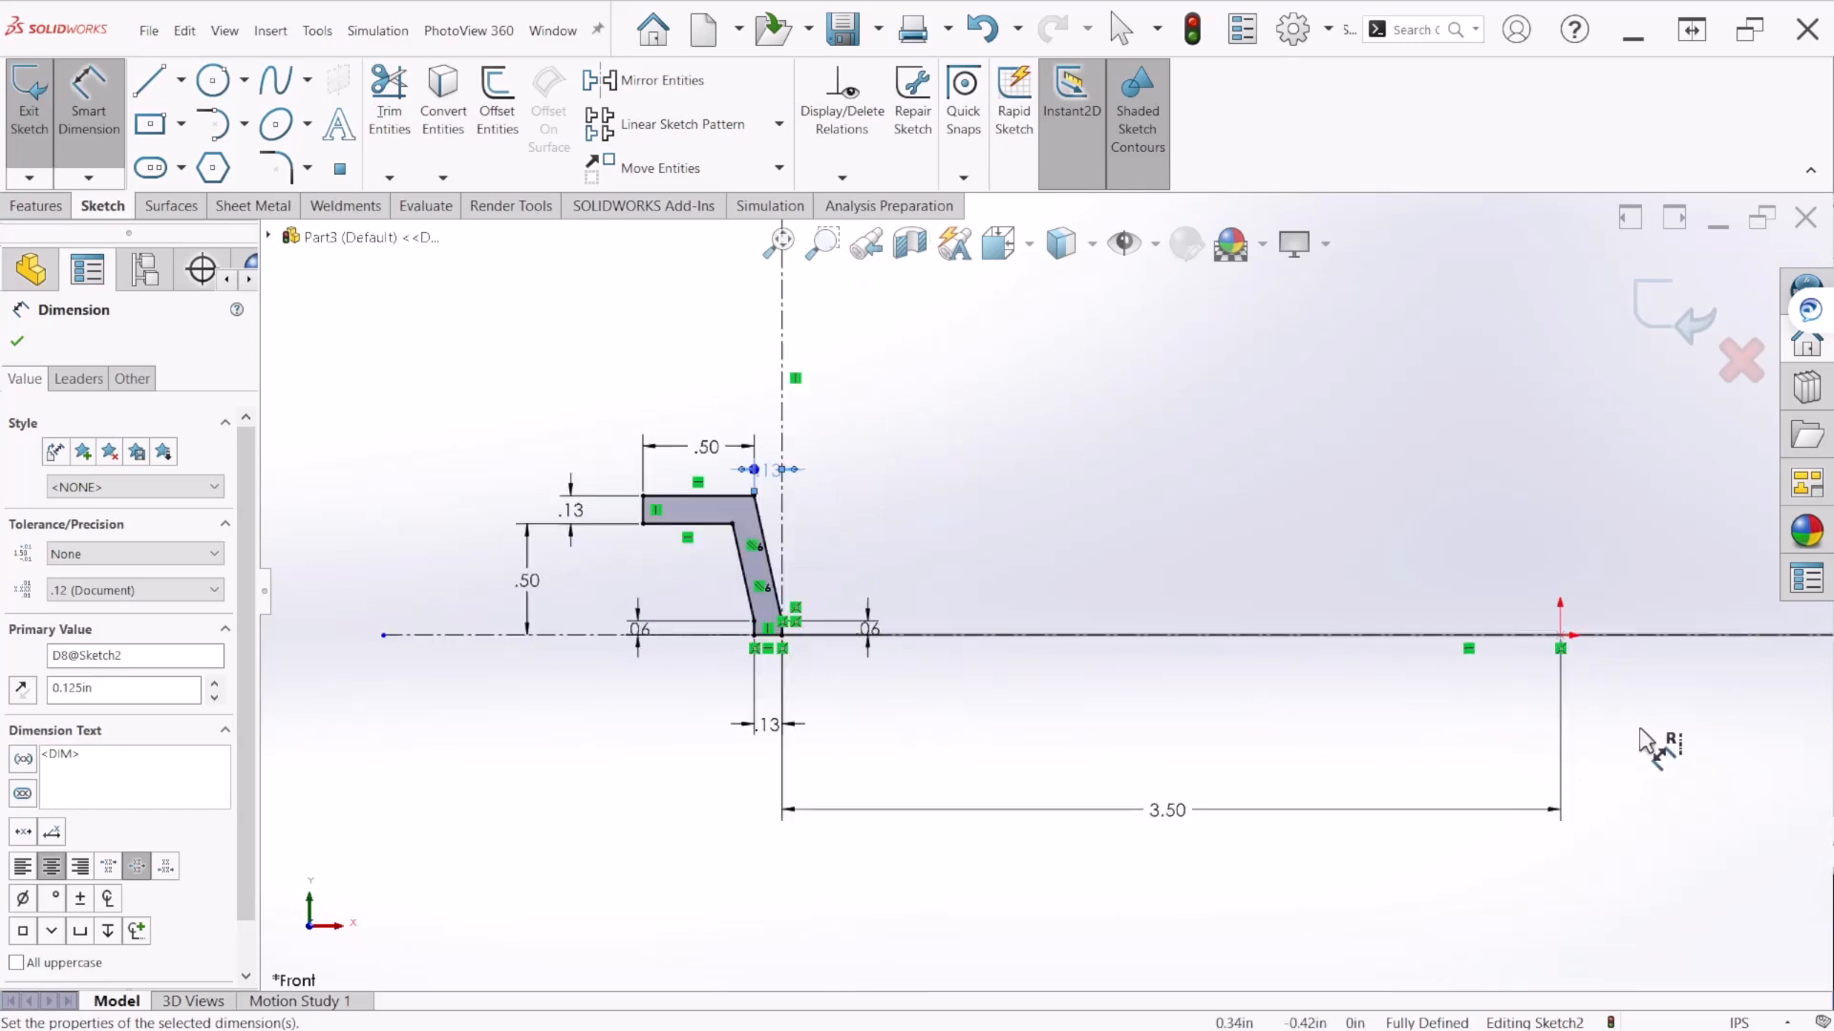
{"action": "left_click", "coordinate": [1659, 329]}
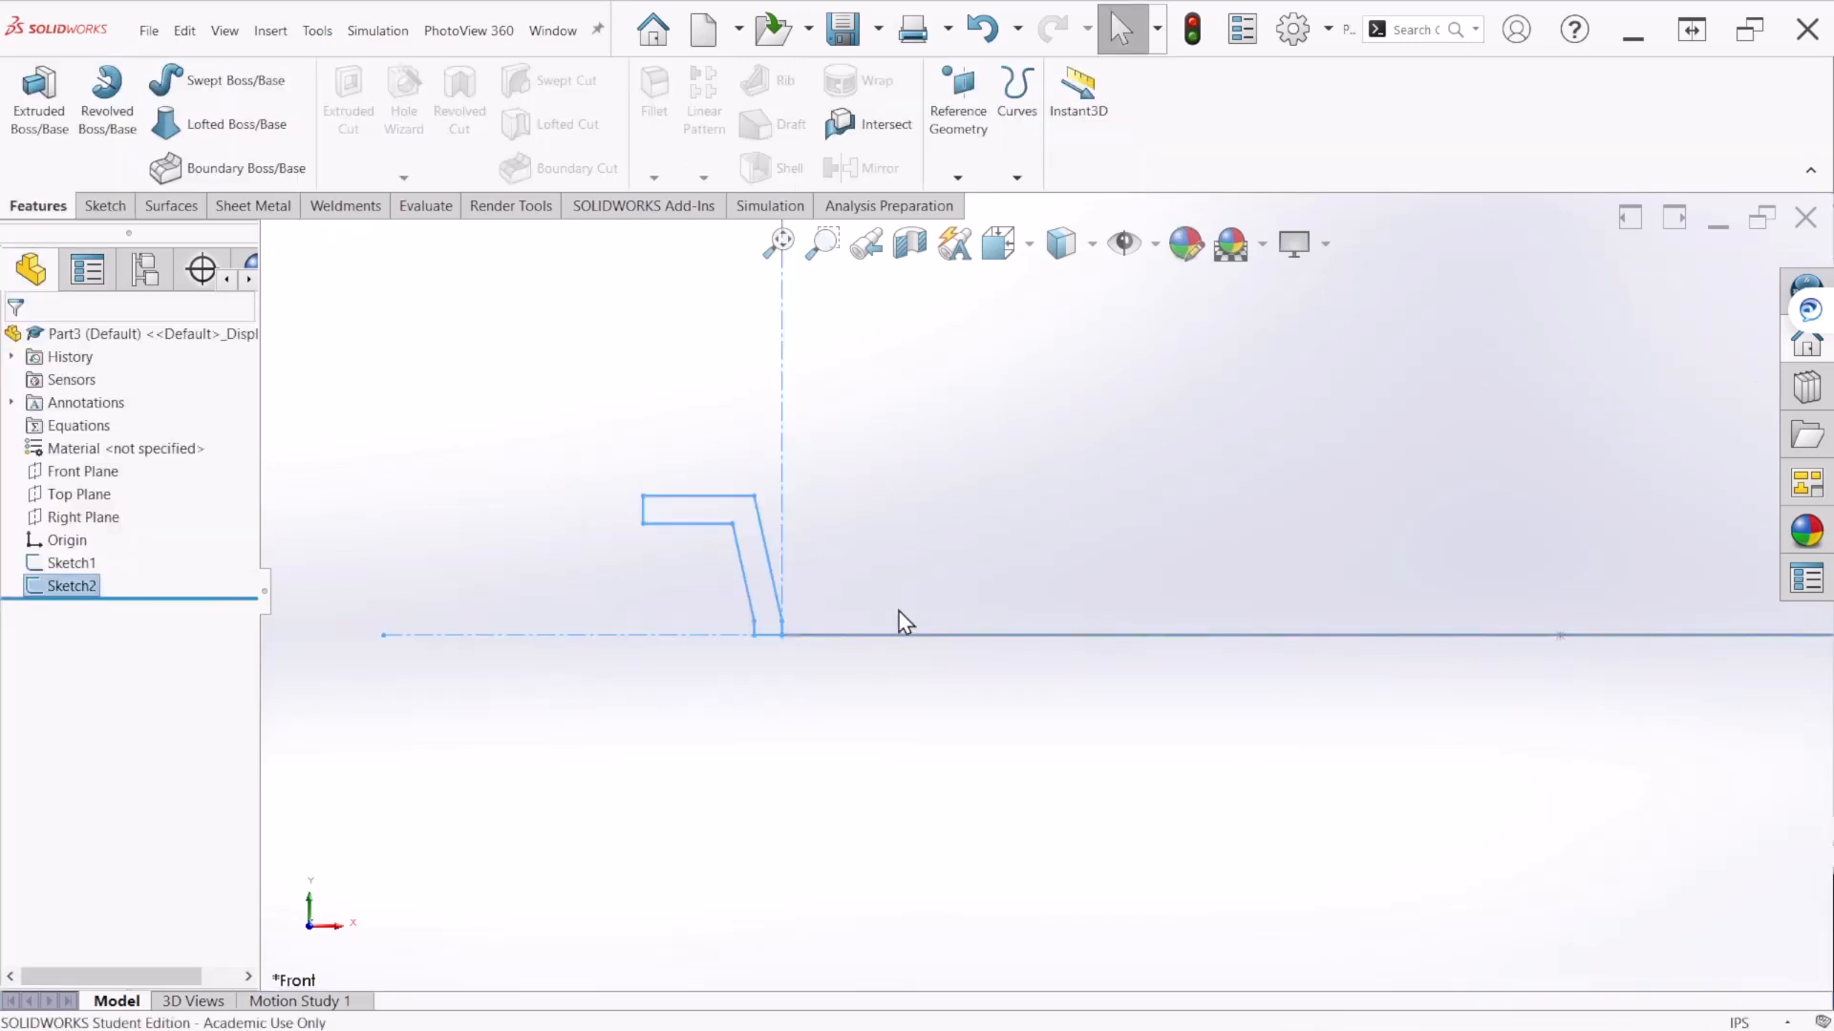
Step: Sweep the wall and rim profile sketch along the rectangular base path sketch and view the result isometrically
{"action": "scroll", "coordinate": [1151, 584], "scroll_direction": "up", "scroll_amount": 2}
{"action": "scroll", "coordinate": [1146, 575], "scroll_direction": "up", "scroll_amount": 2}
{"action": "scroll", "coordinate": [1624, 572], "scroll_direction": "down", "scroll_amount": 1}
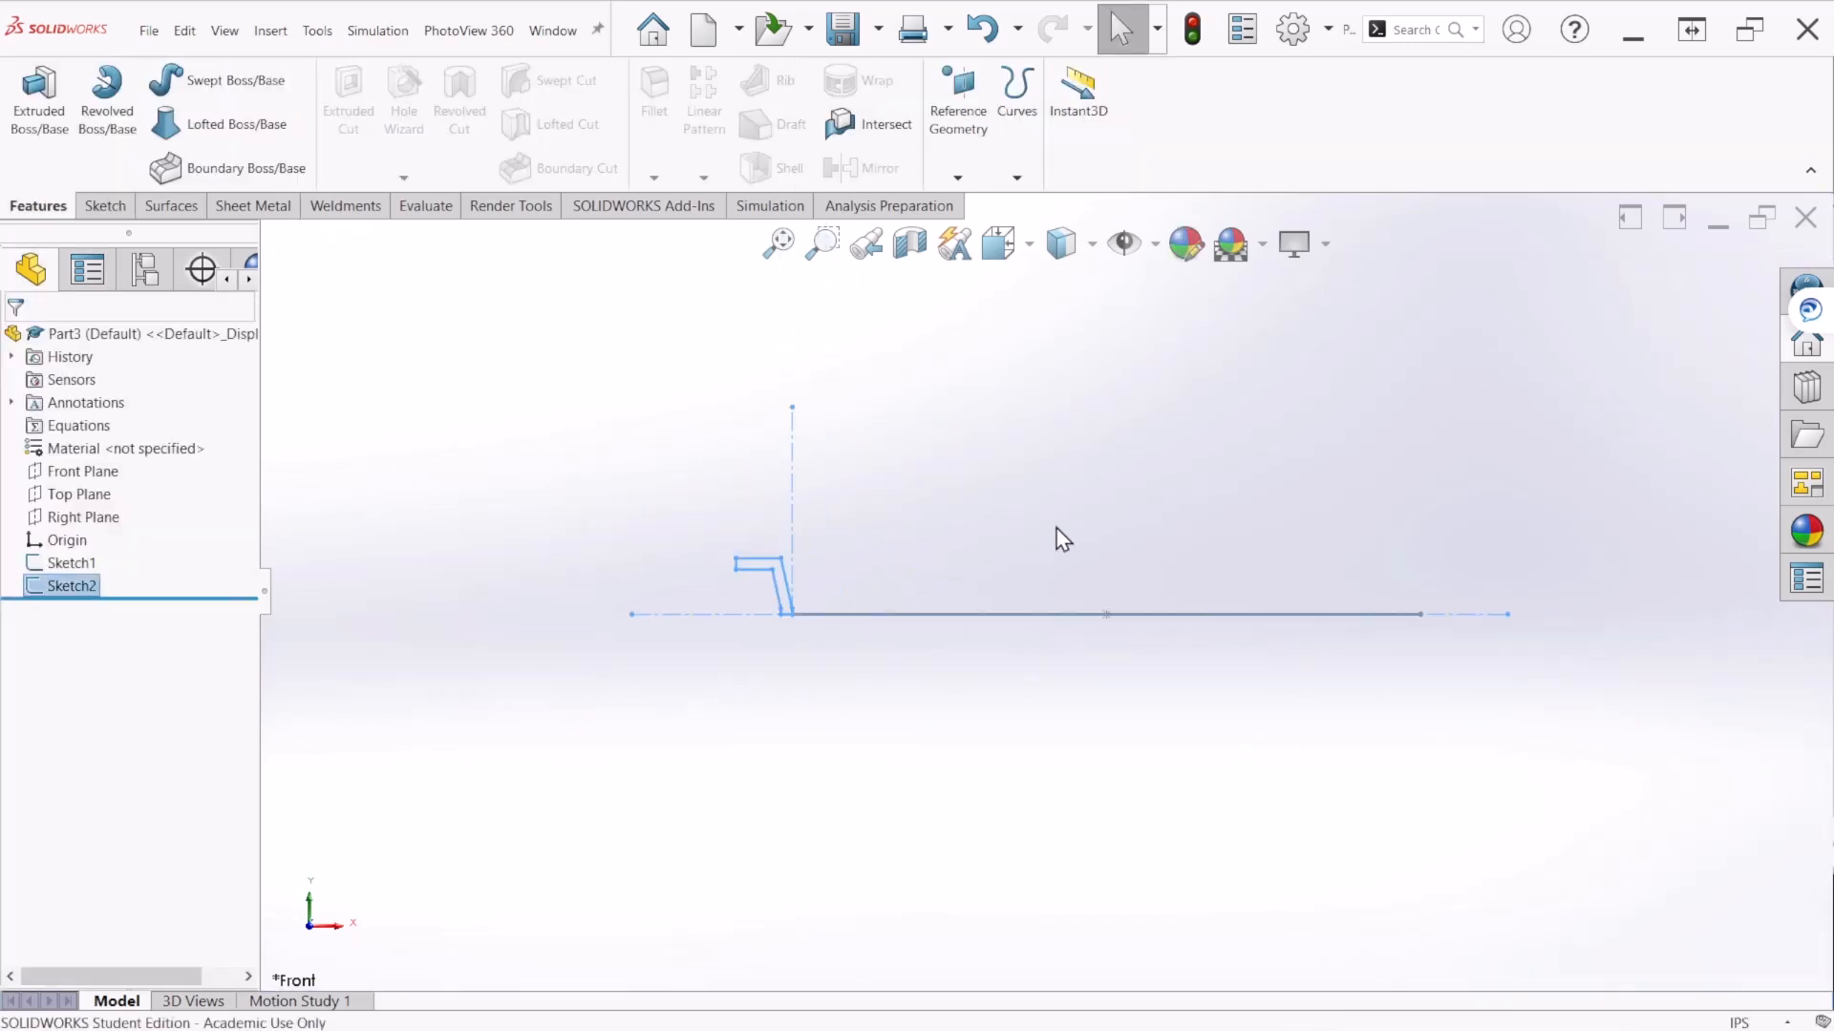
{"action": "left_click", "coordinate": [218, 92]}
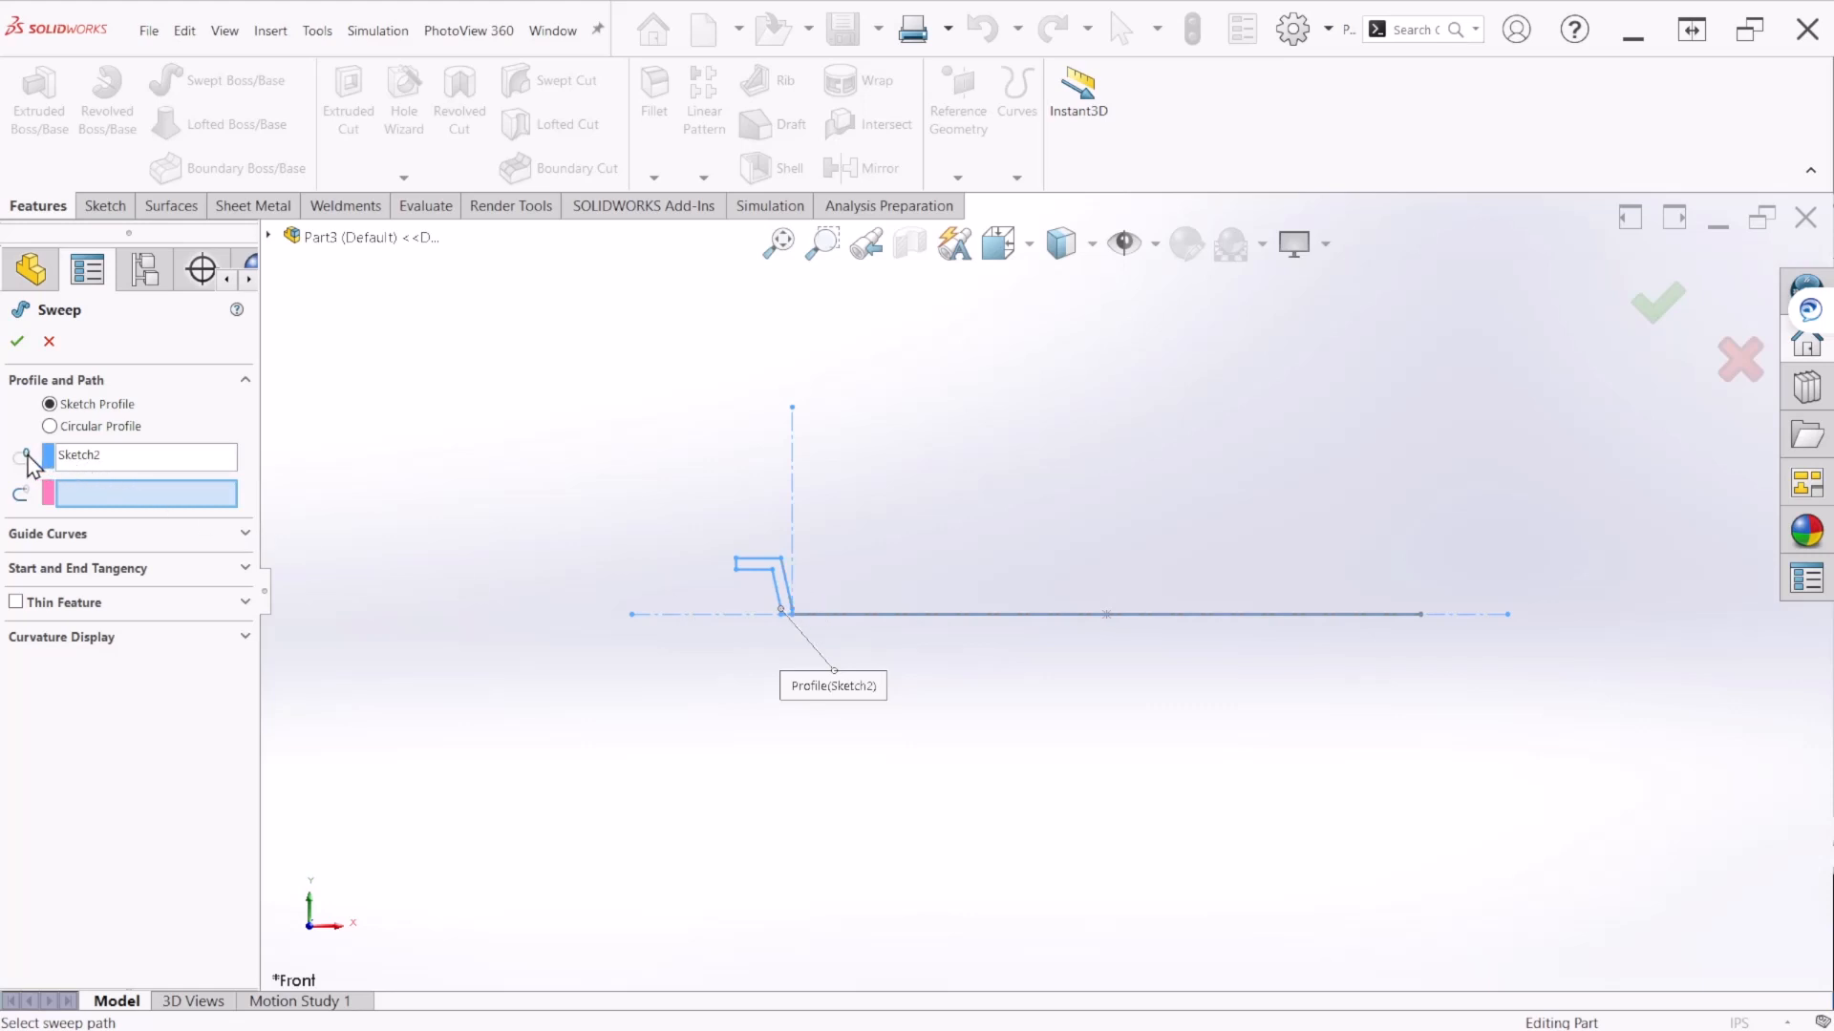
{"action": "left_click", "coordinate": [275, 235]}
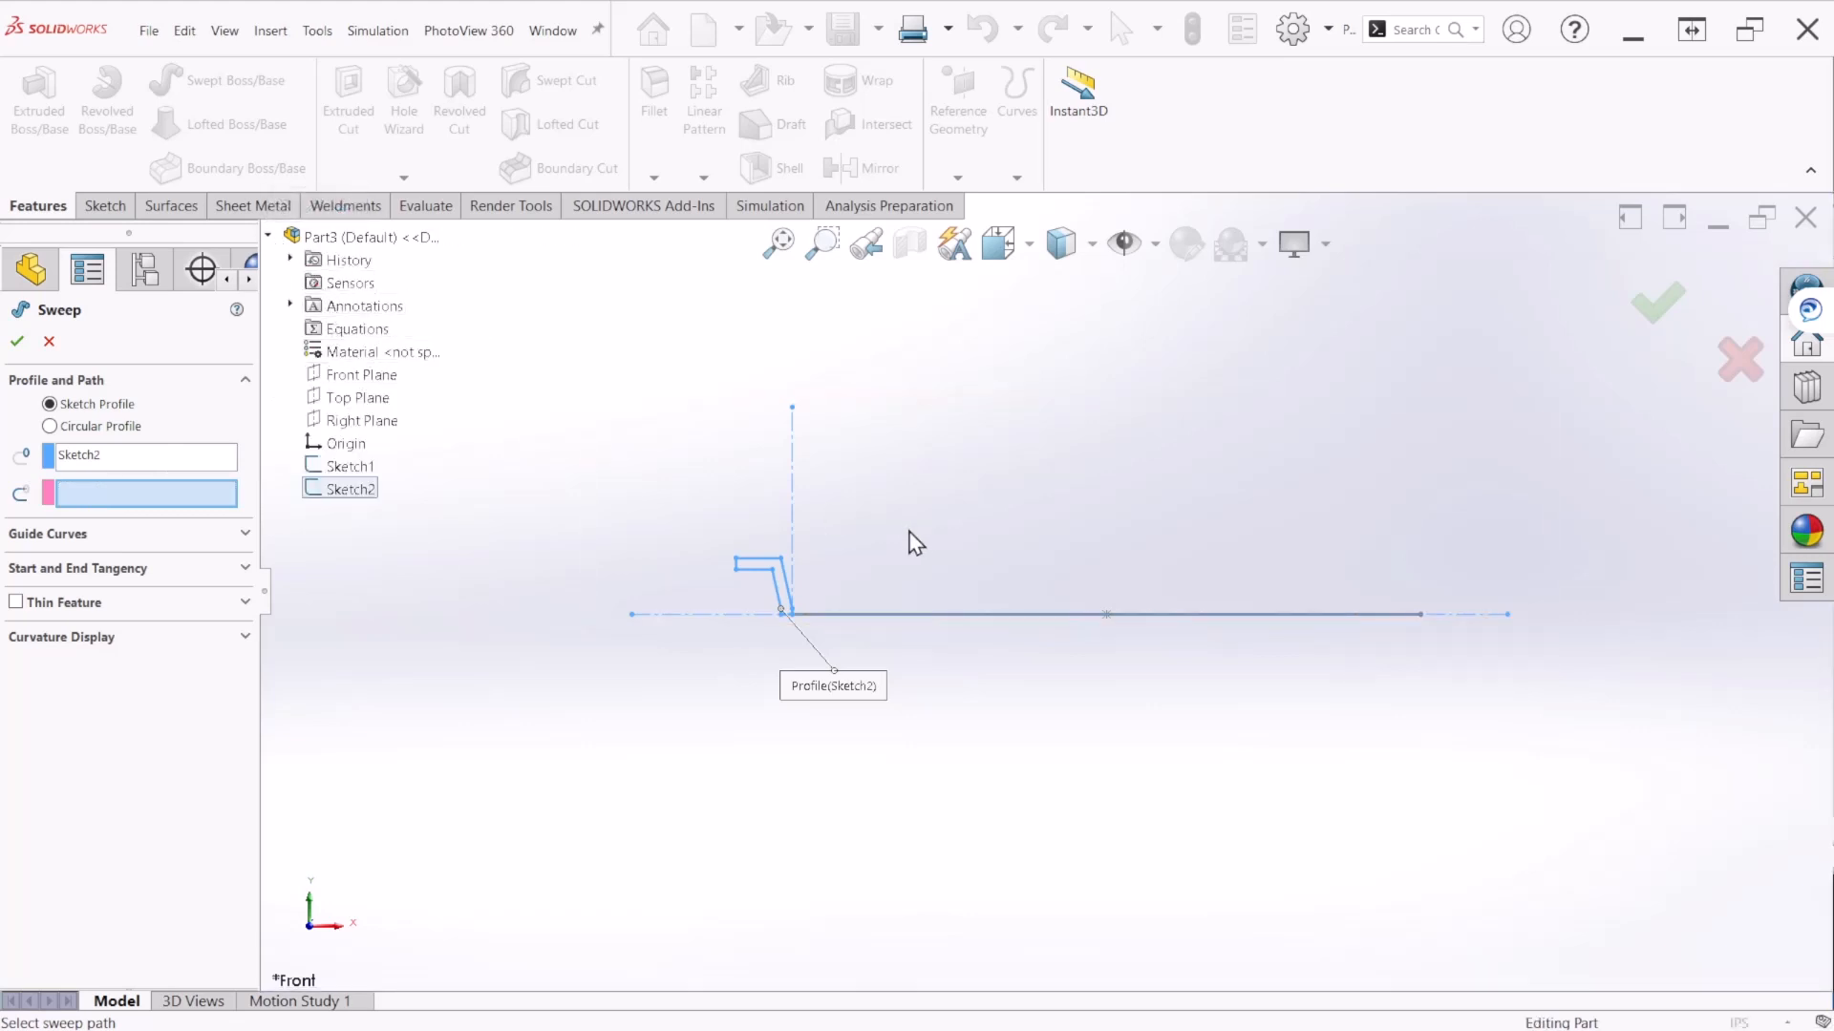
{"action": "left_click", "coordinate": [341, 468]}
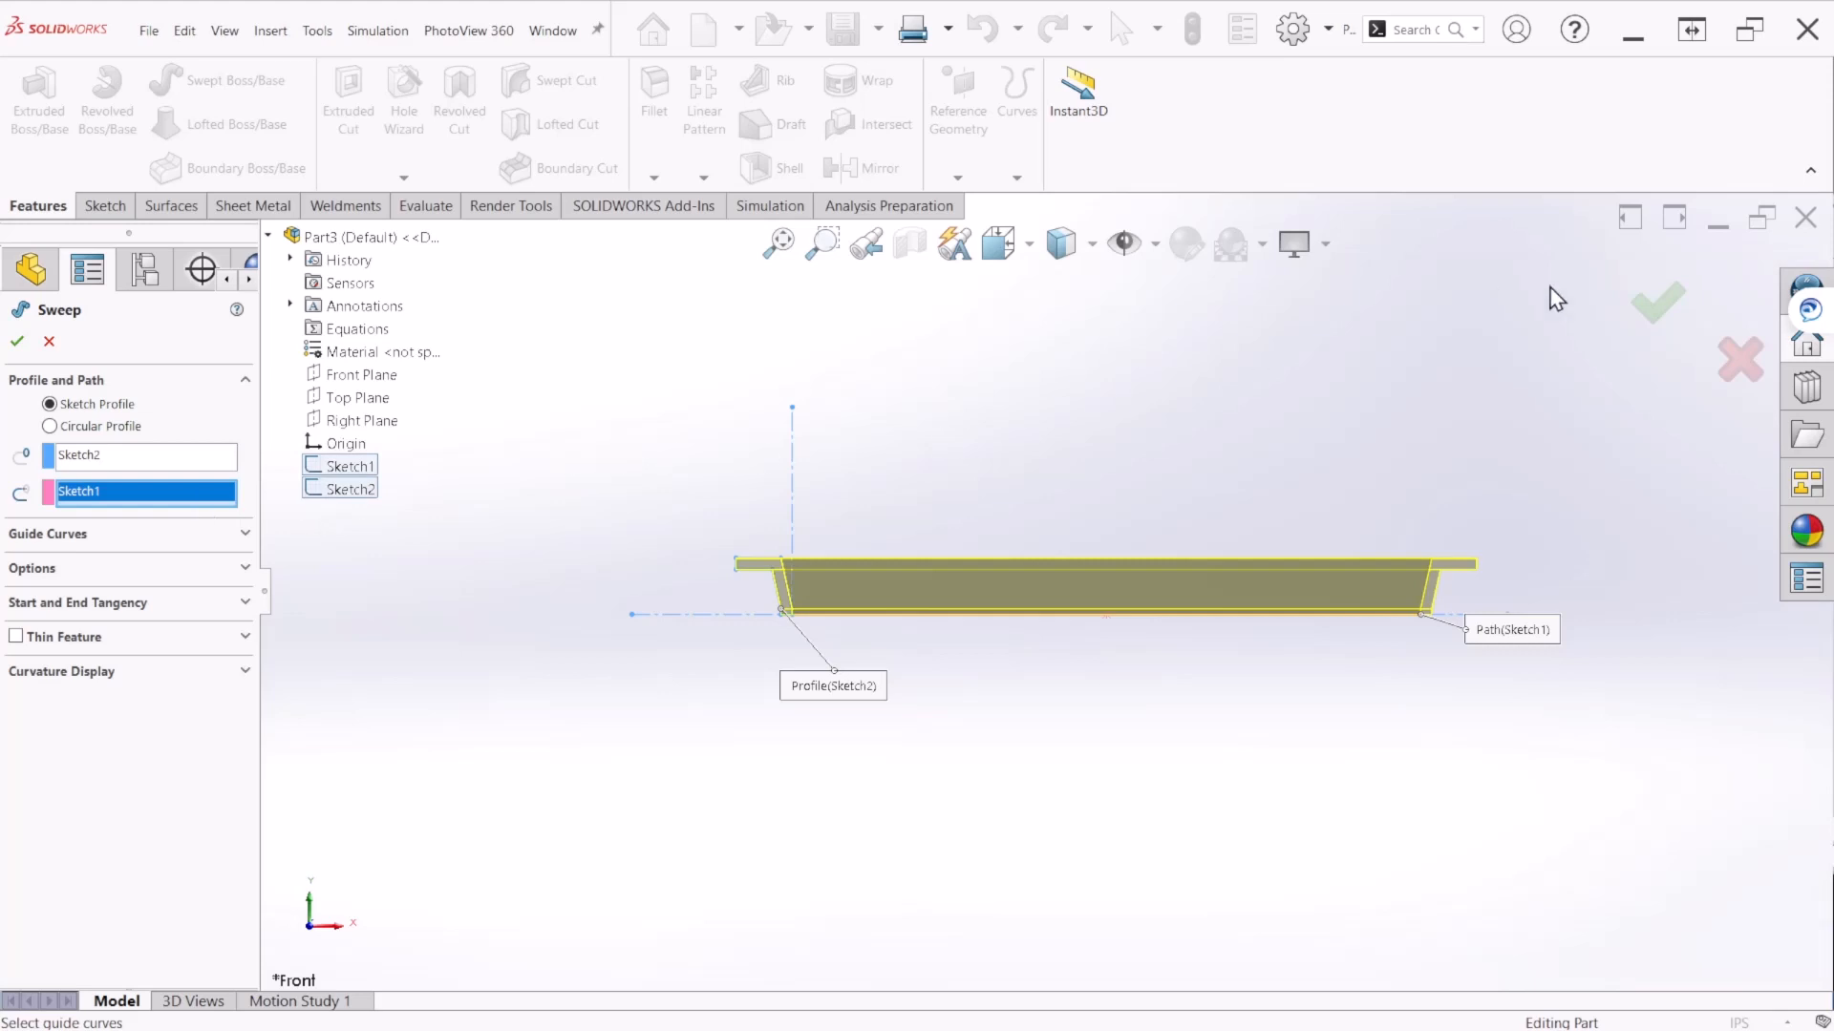
{"action": "left_click", "coordinate": [1658, 304]}
{"action": "middle_click_drag", "start_coordinate": [1216, 720], "coordinate": [1125, 840]}
{"action": "key", "text": "ctrl+7"}
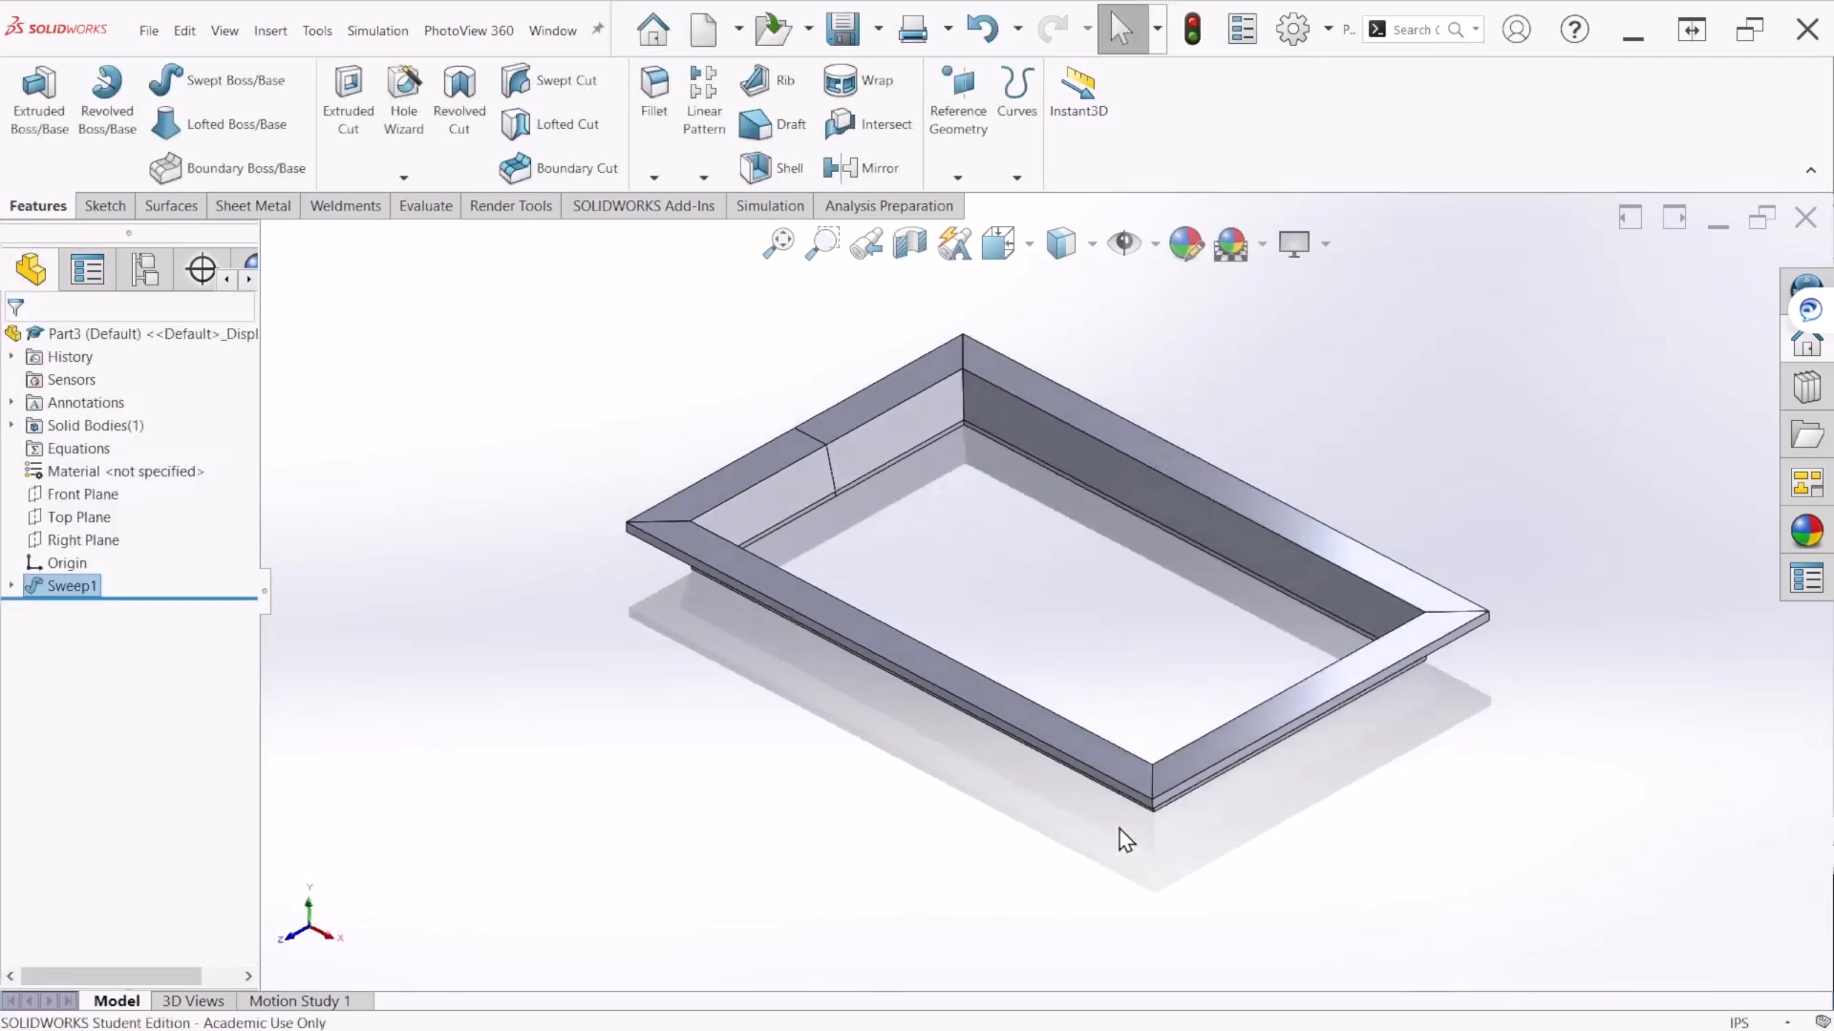
{"action": "middle_click_drag", "start_coordinate": [1268, 858], "coordinate": [1211, 774]}
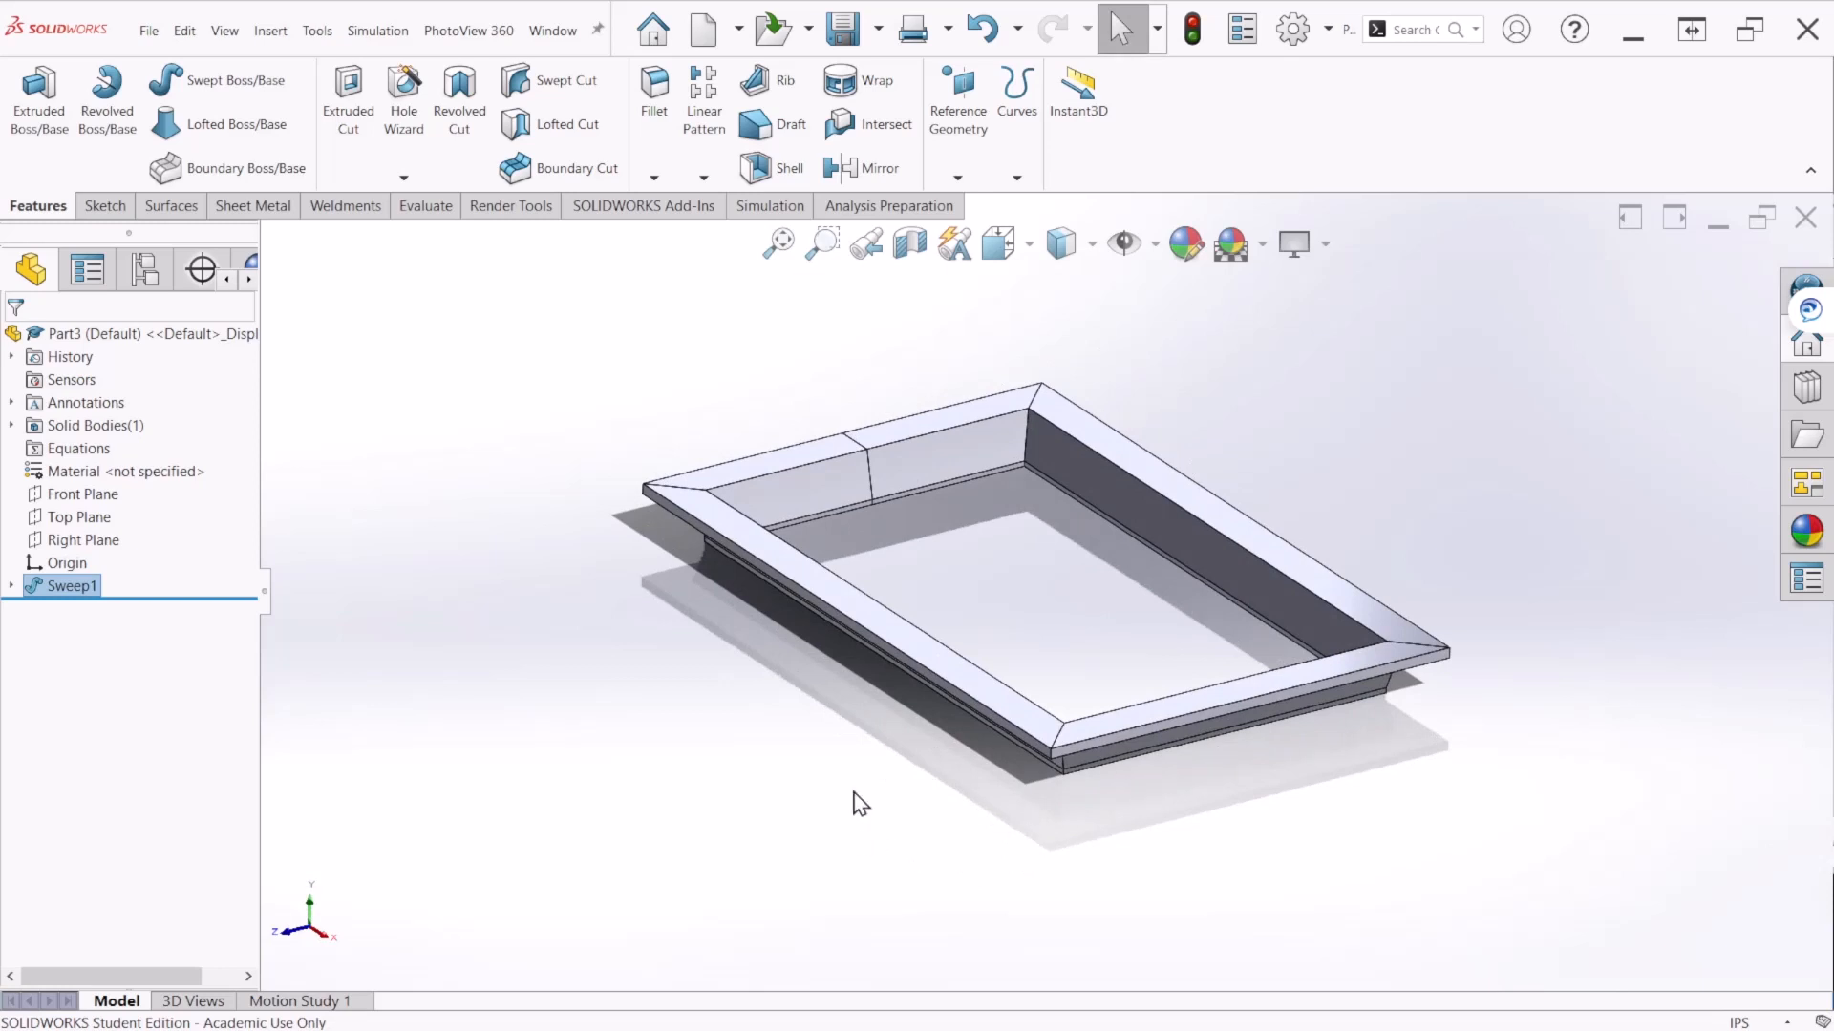
Step: On the narrow bottom face of the swept wall, sketch a corner rectangle between opposite inner corners of the opening, and exit the sketch
{"action": "middle_click_drag", "start_coordinate": [853, 793], "coordinate": [998, 451]}
{"action": "scroll", "coordinate": [724, 428], "scroll_direction": "down", "scroll_amount": 3}
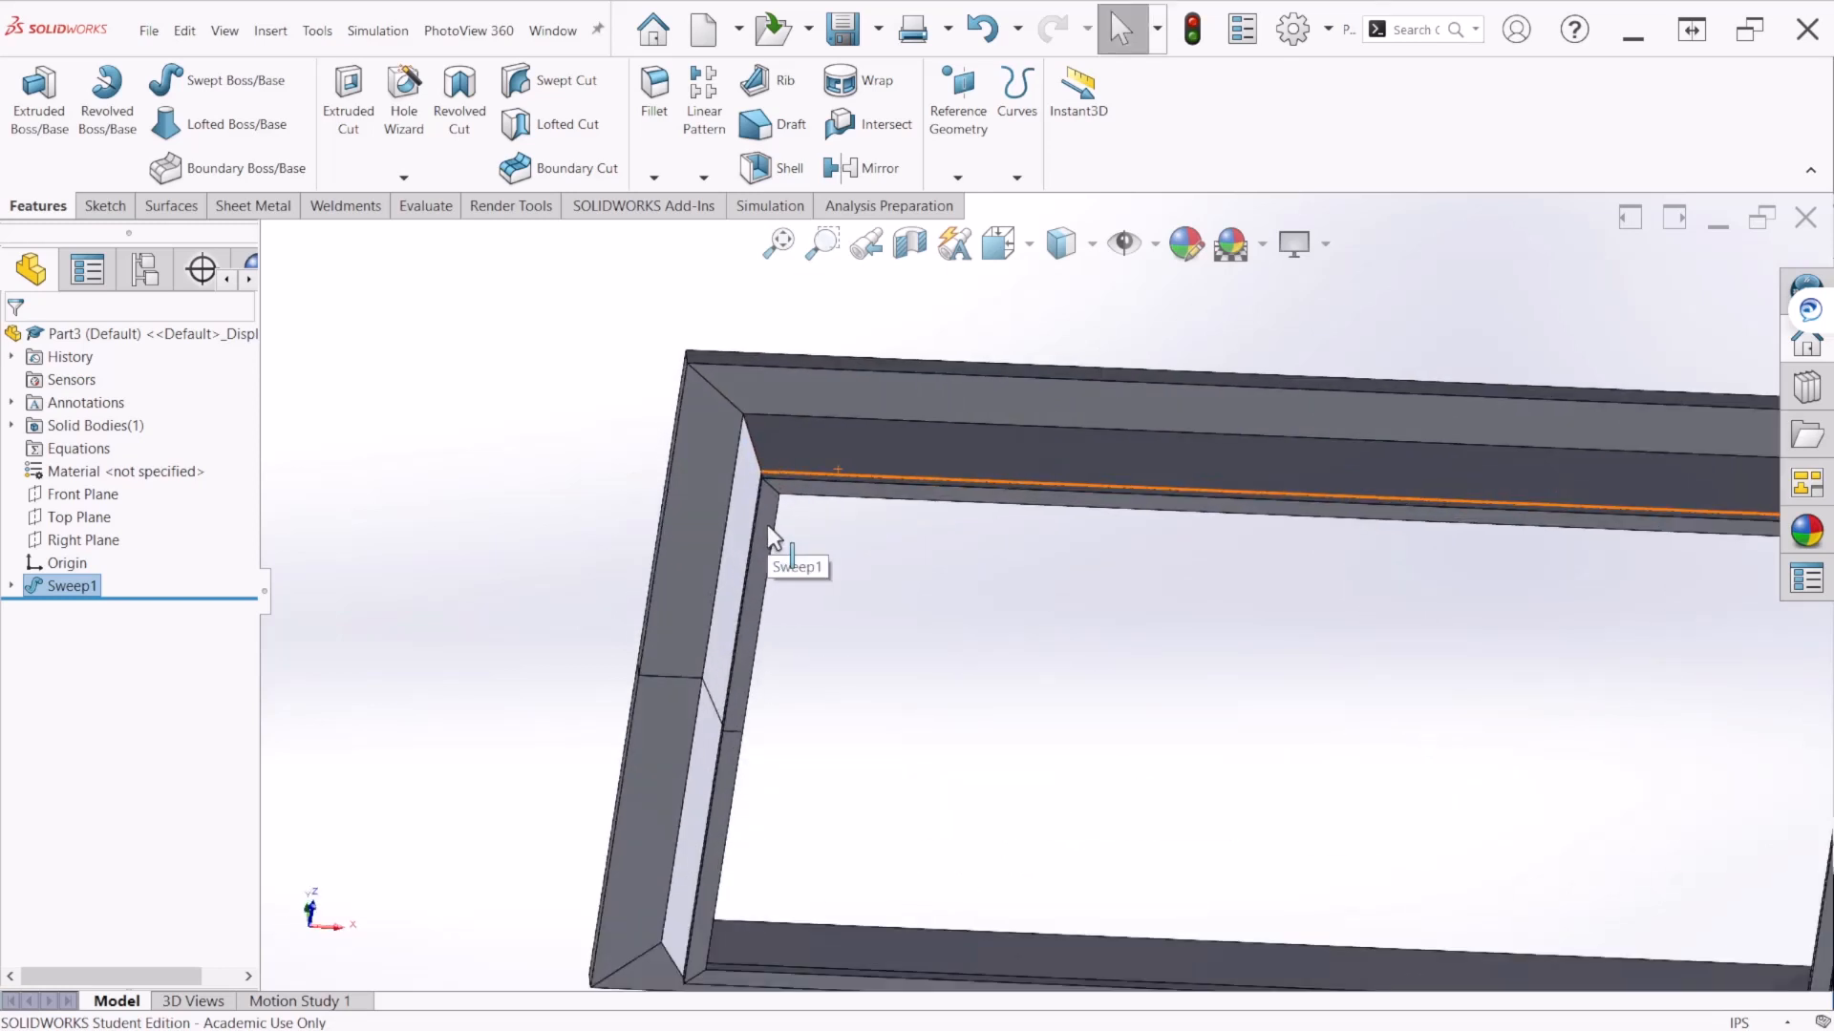
{"action": "left_click", "coordinate": [768, 515]}
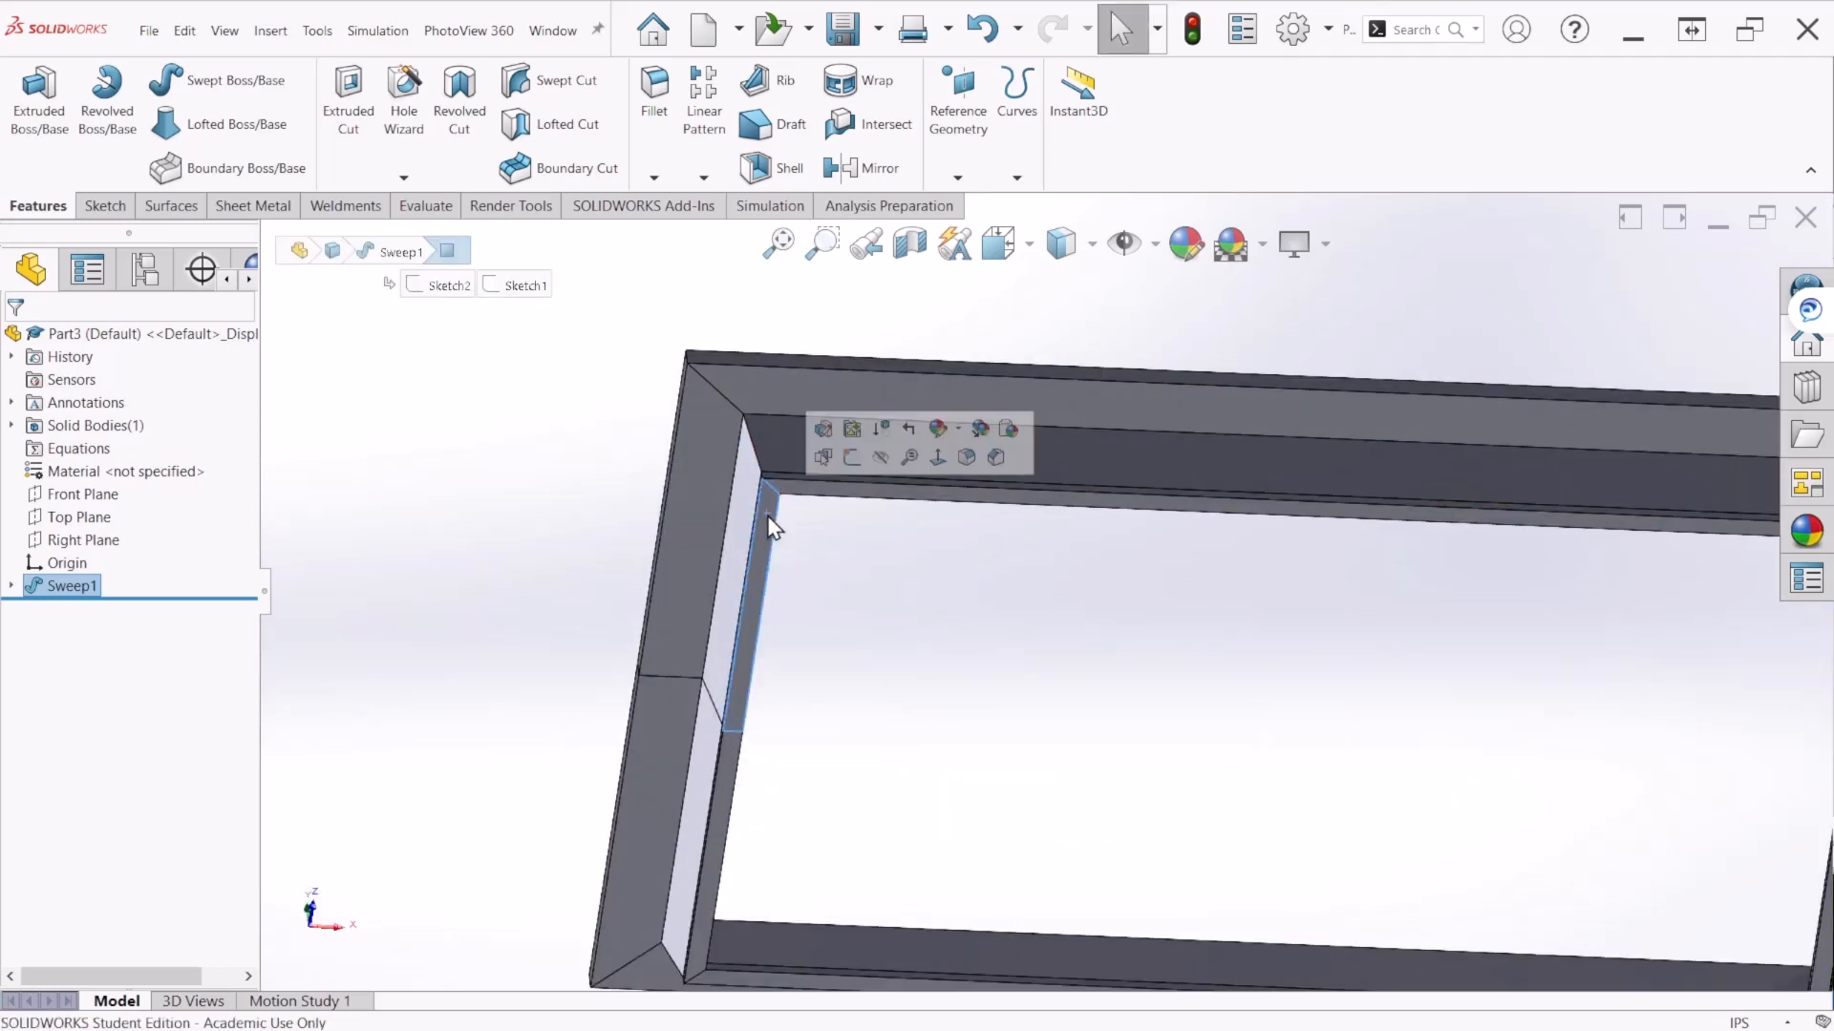
{"action": "left_click", "coordinate": [851, 457]}
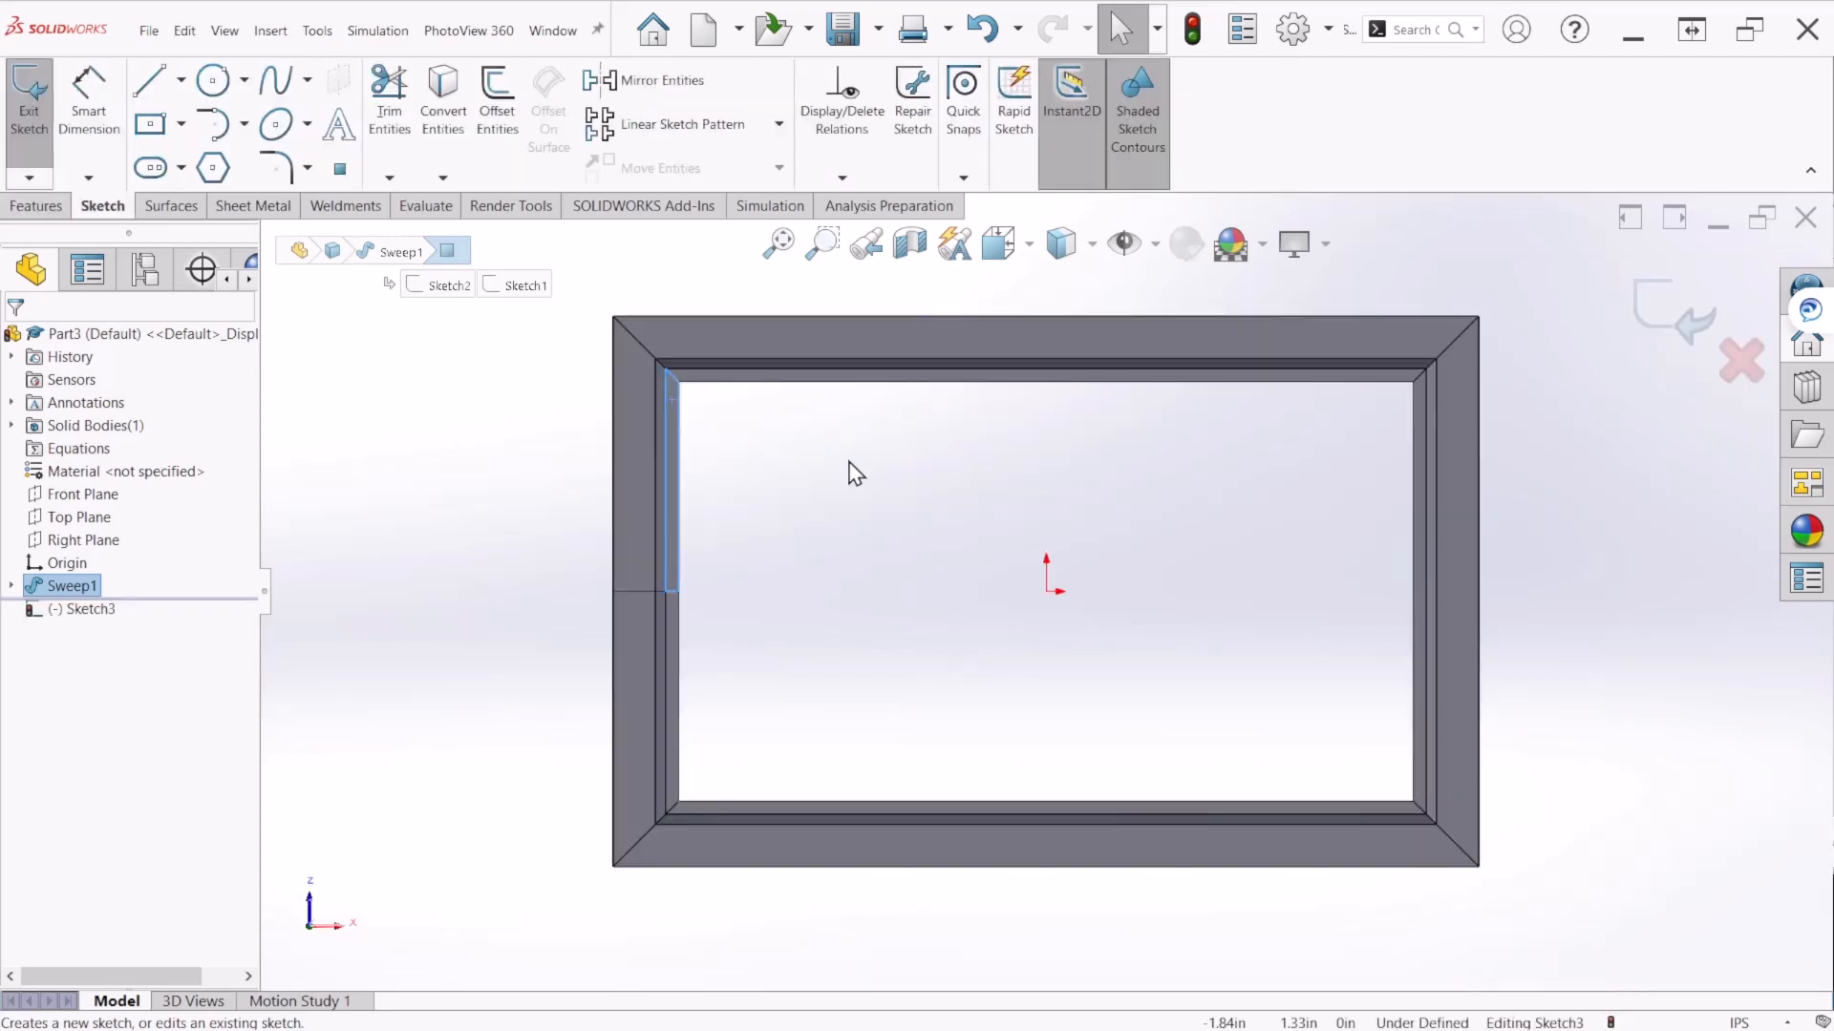
{"action": "scroll", "coordinate": [758, 374], "scroll_direction": "down", "scroll_amount": 3}
{"action": "scroll", "coordinate": [786, 566], "scroll_direction": "up", "scroll_amount": 4}
{"action": "scroll", "coordinate": [1470, 812], "scroll_direction": "down", "scroll_amount": 1}
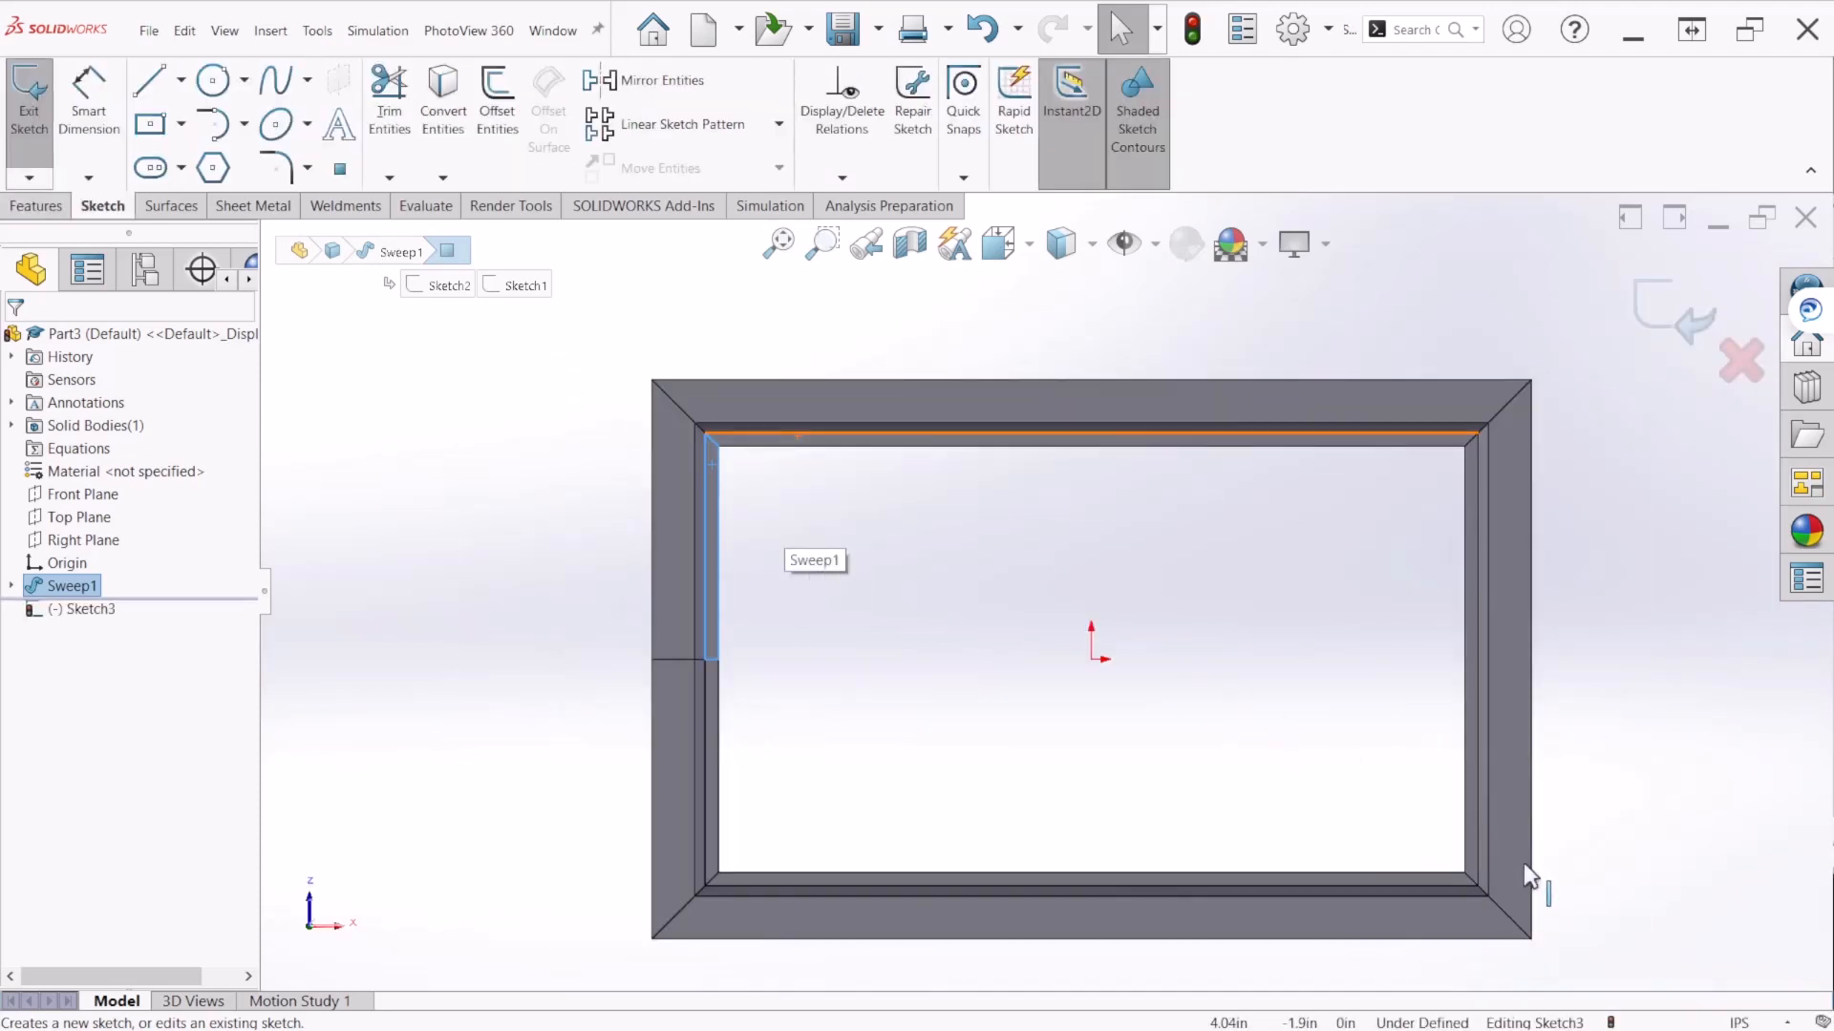
{"action": "left_click", "coordinate": [181, 123]}
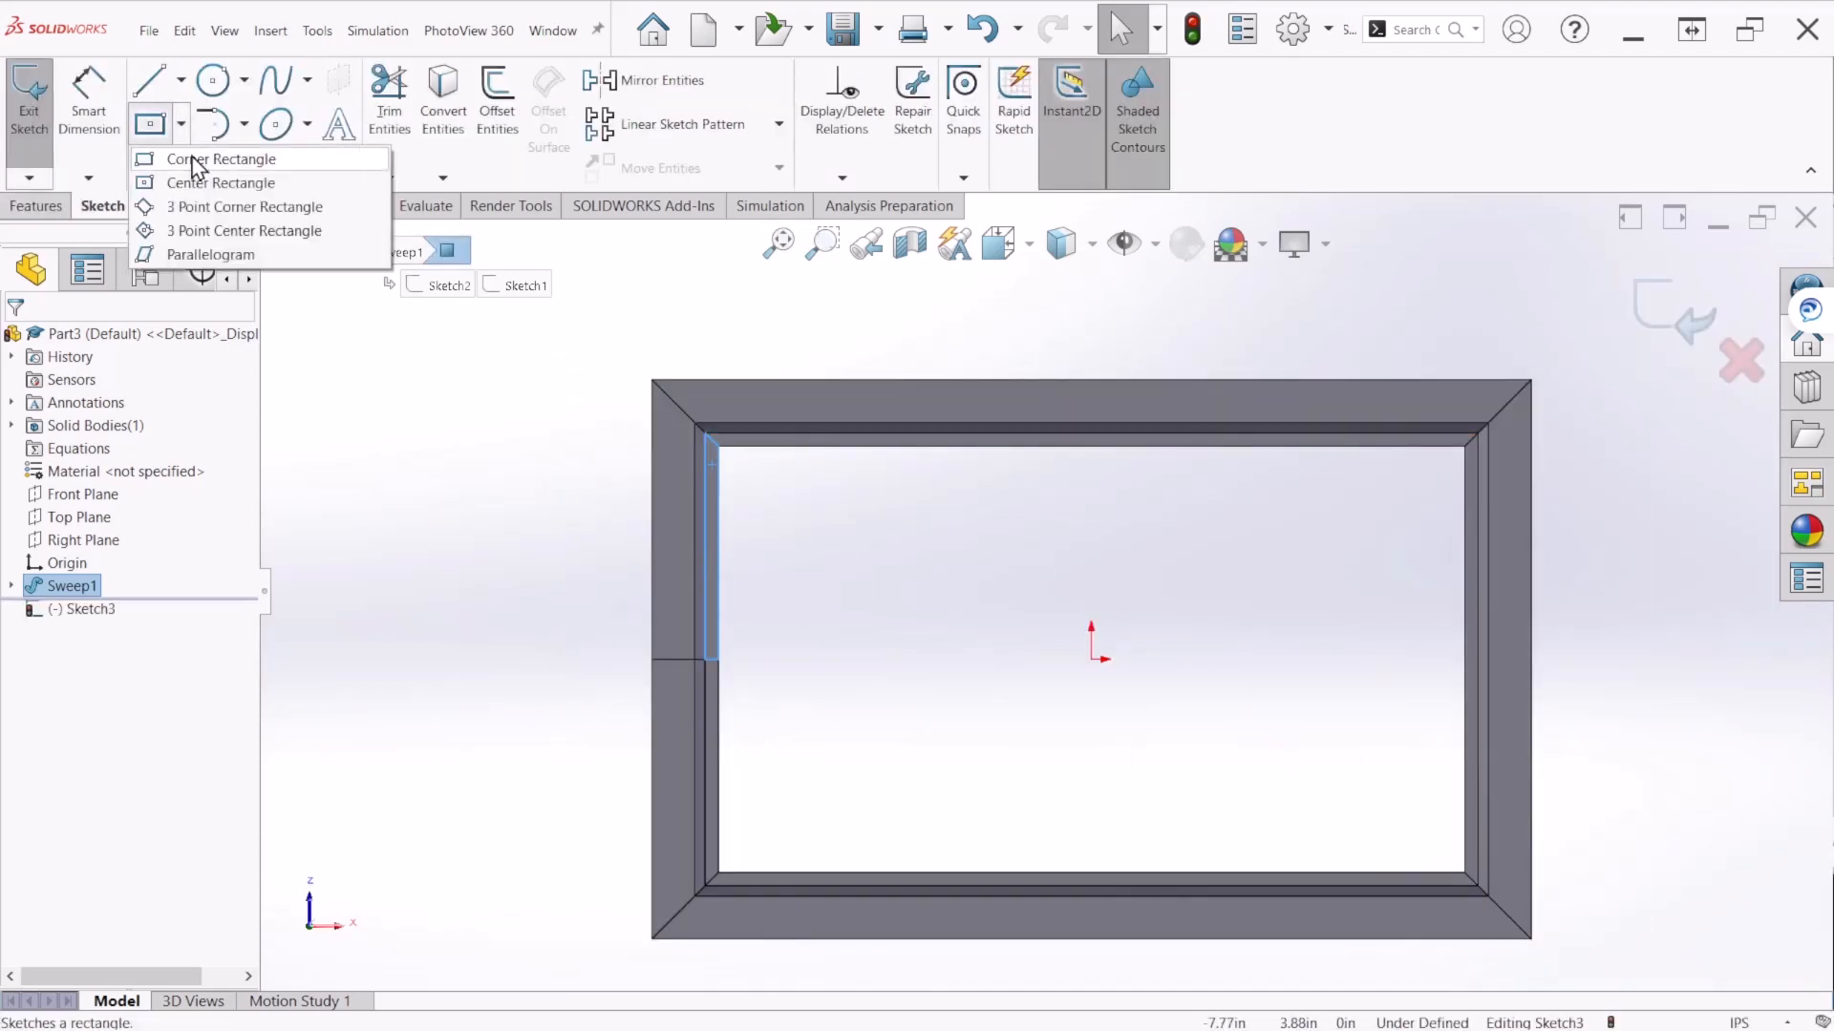
{"action": "left_click", "coordinate": [184, 155]}
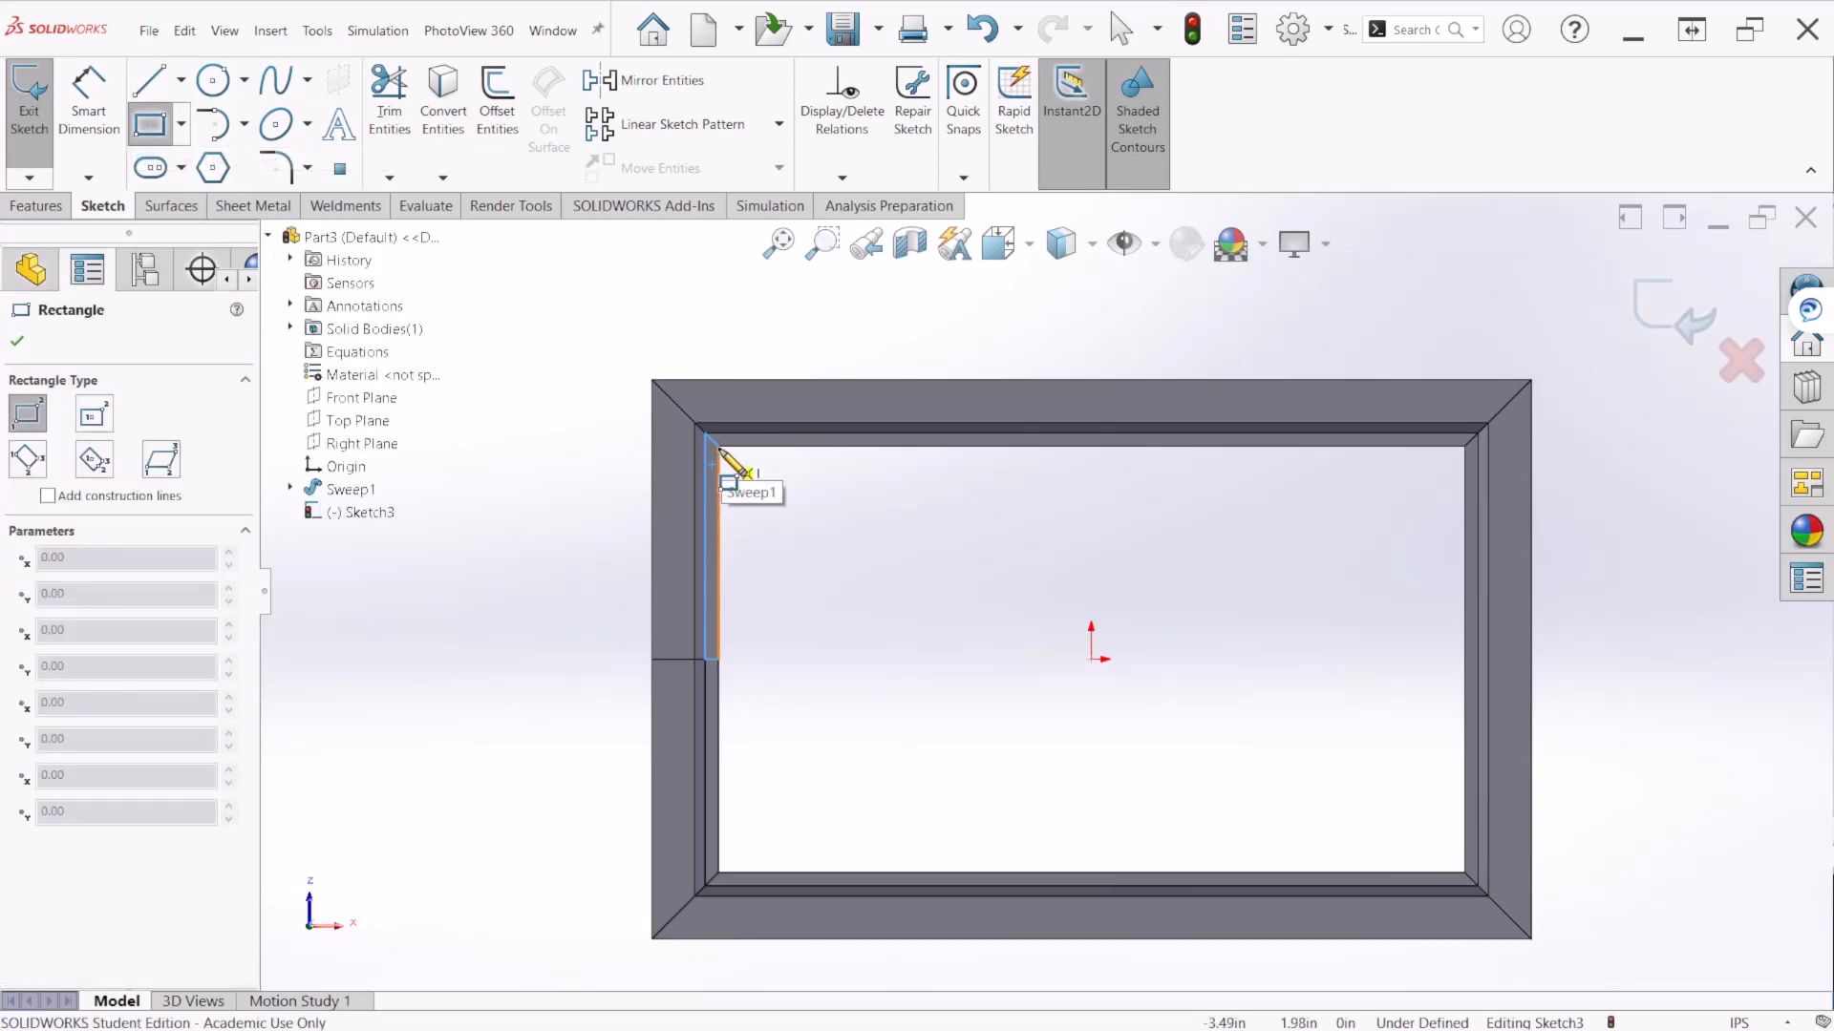
{"action": "left_click", "coordinate": [719, 448]}
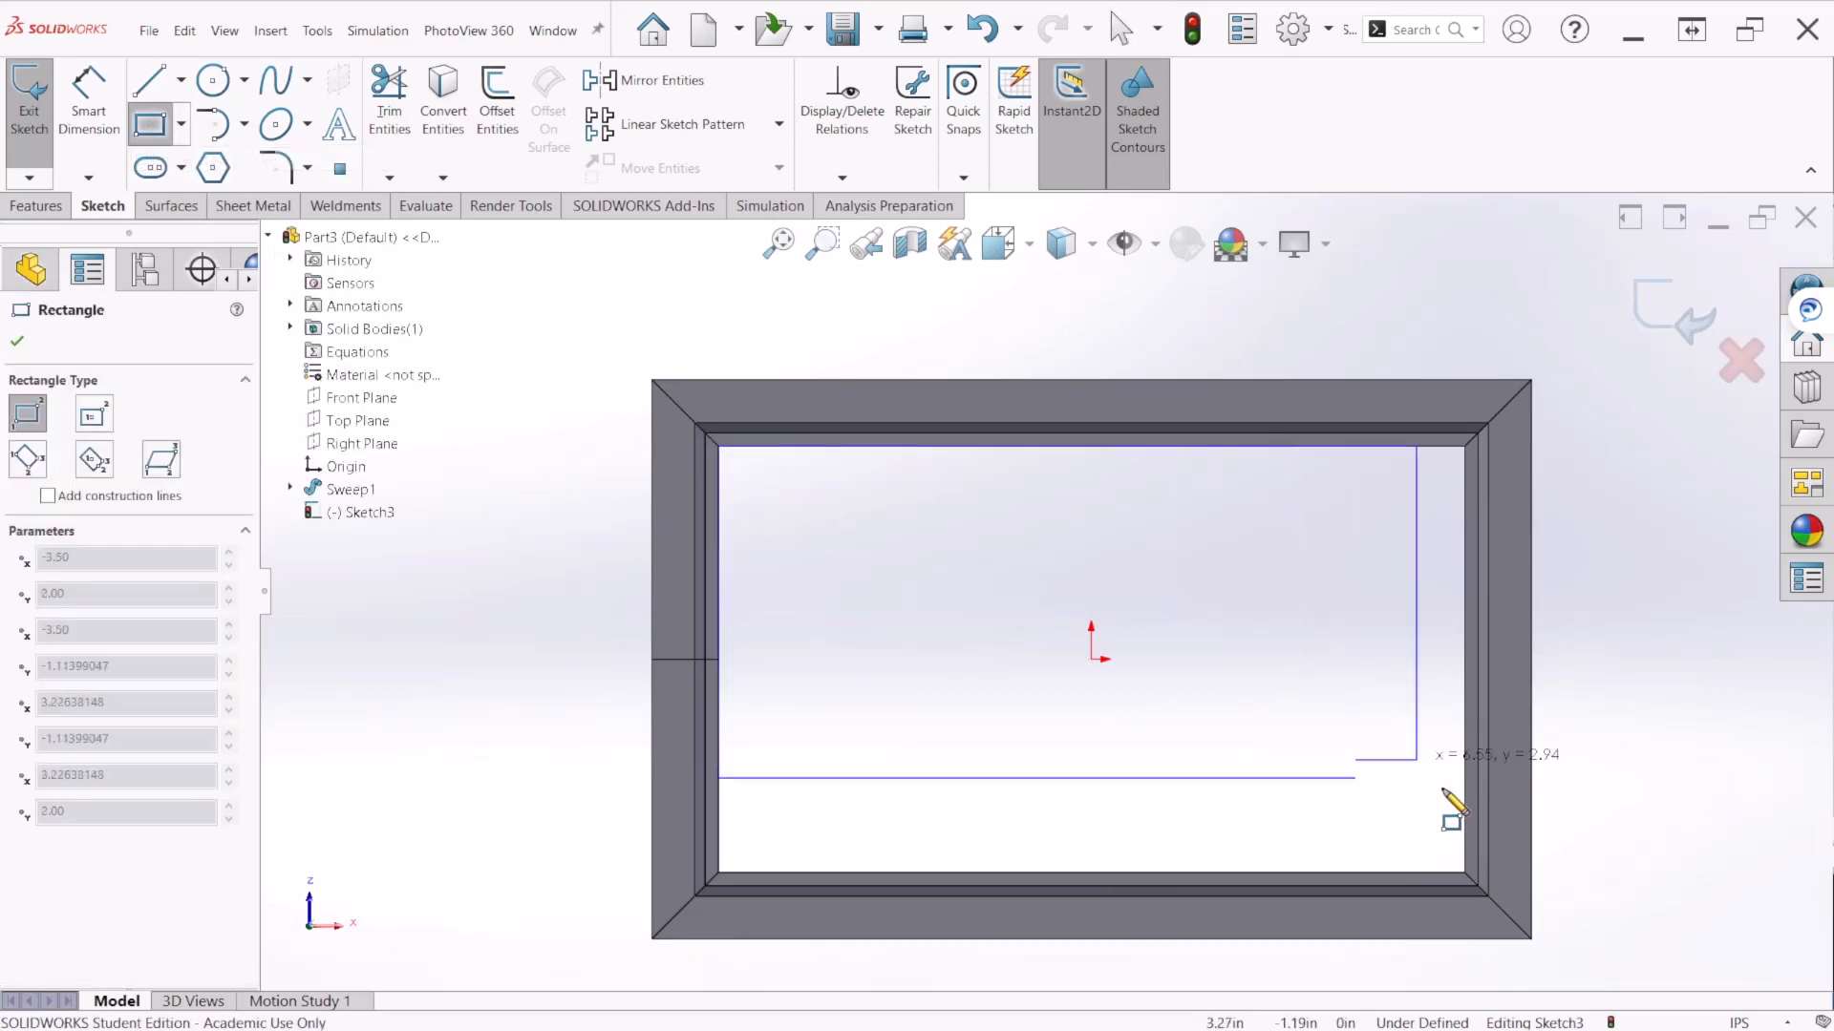
{"action": "left_click", "coordinate": [1467, 873]}
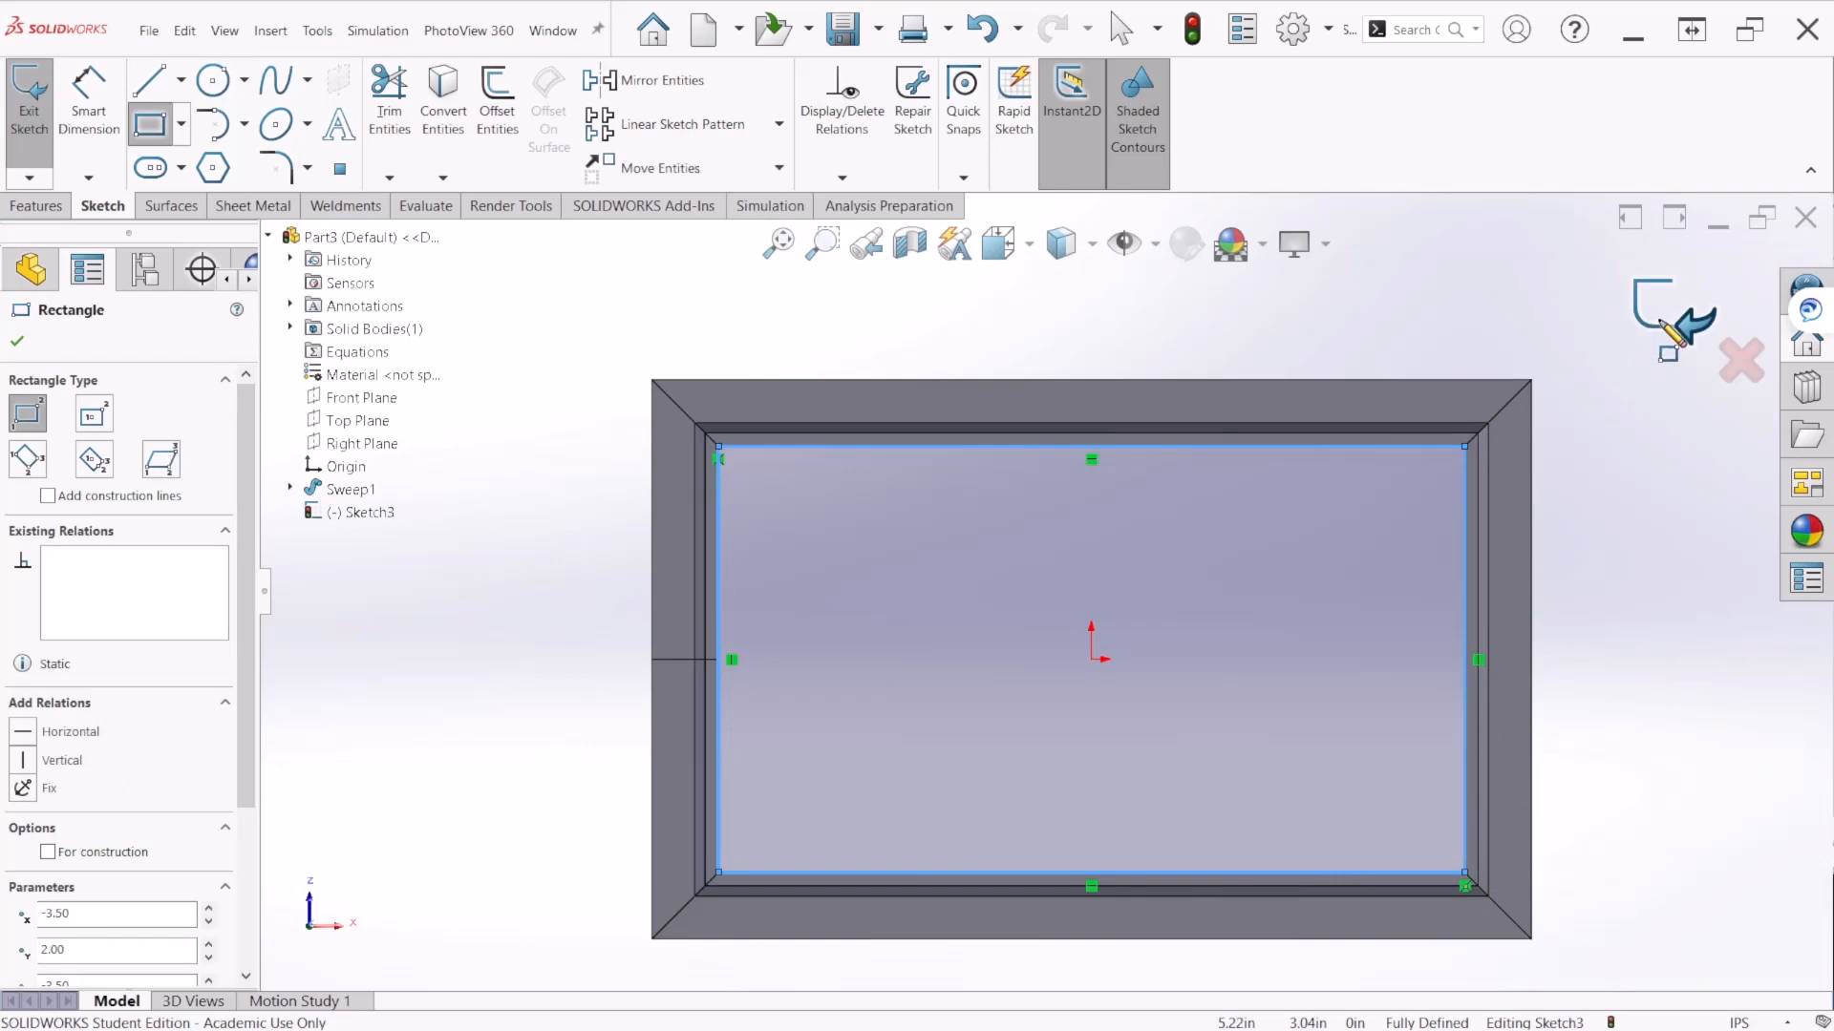
{"action": "left_click", "coordinate": [1661, 315]}
Step: Start a blind boss extrusion of the rectangle sketch with a depth of 0.125 in
{"action": "mouse_move", "coordinate": [1330, 626]}
{"action": "middle_mouse_down"}
{"action": "mouse_move", "coordinate": [1183, 602]}
{"action": "mouse_move", "coordinate": [1112, 791]}
{"action": "mouse_move", "coordinate": [982, 840]}
{"action": "mouse_move", "coordinate": [1097, 569]}
{"action": "middle_mouse_up"}
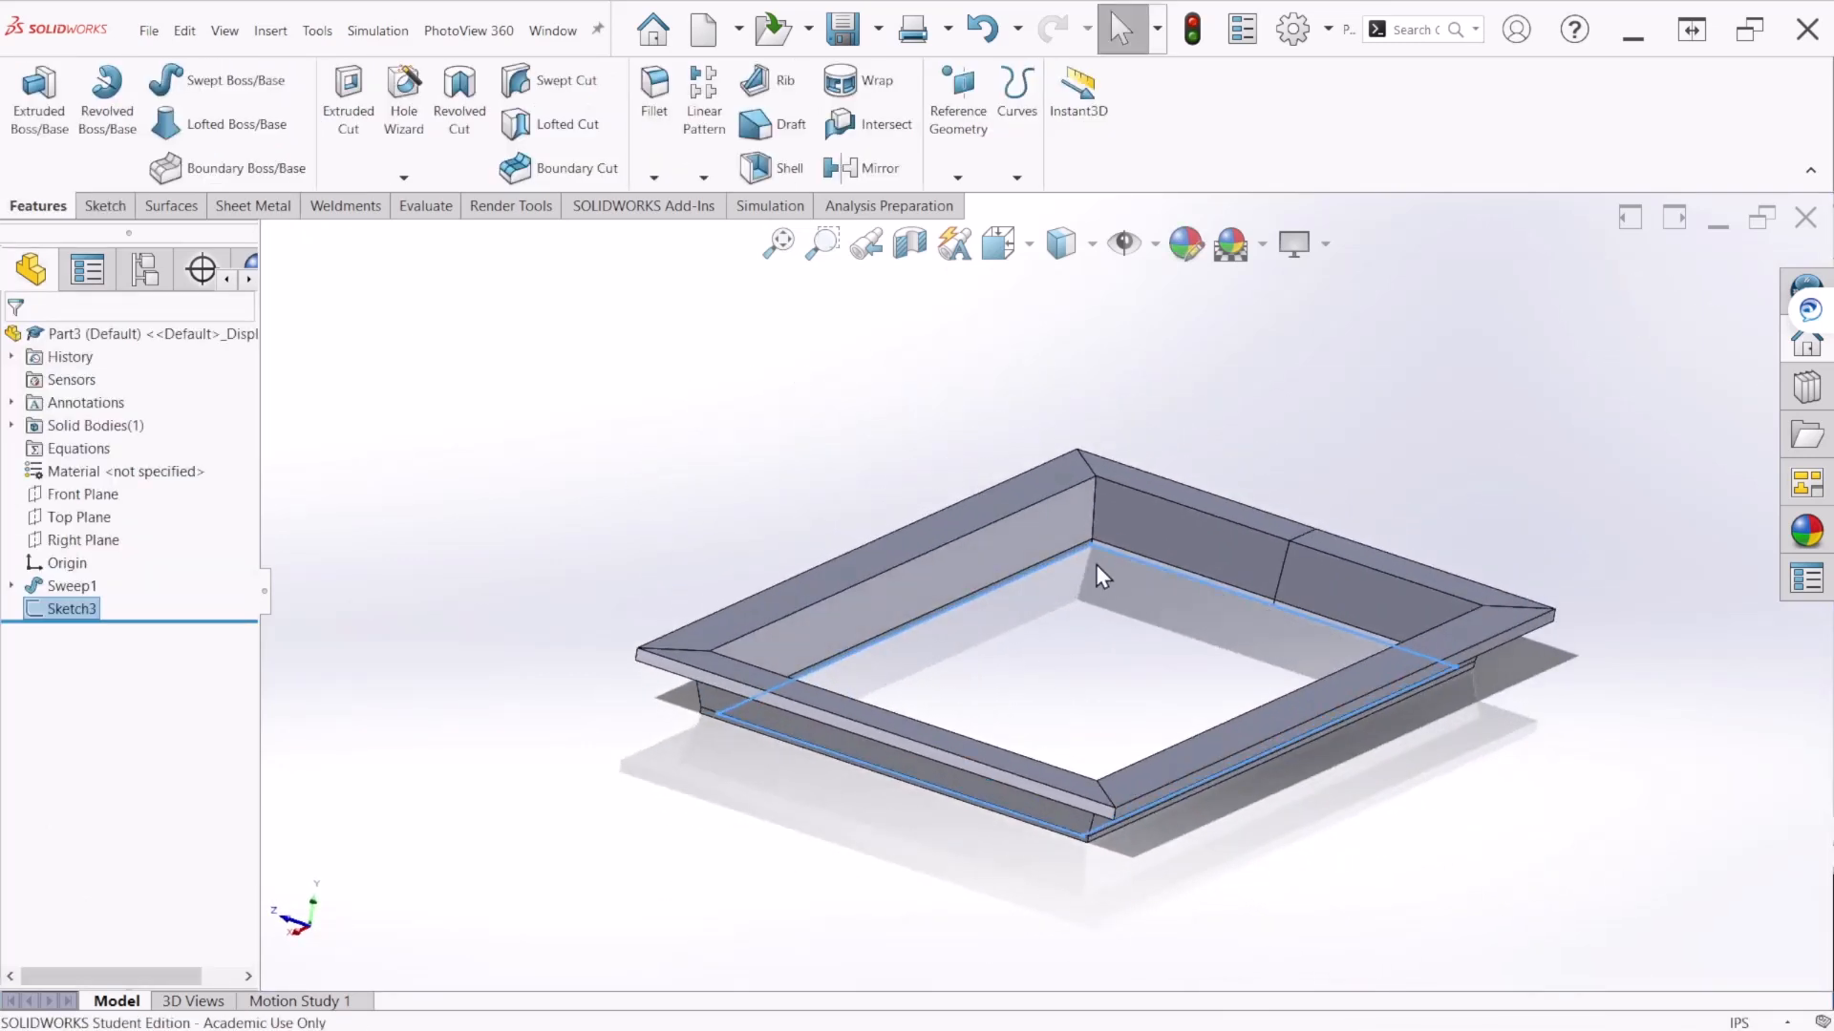
{"action": "scroll", "coordinate": [1108, 559], "scroll_direction": "down", "scroll_amount": 5}
{"action": "scroll", "coordinate": [1115, 552], "scroll_direction": "down", "scroll_amount": 5}
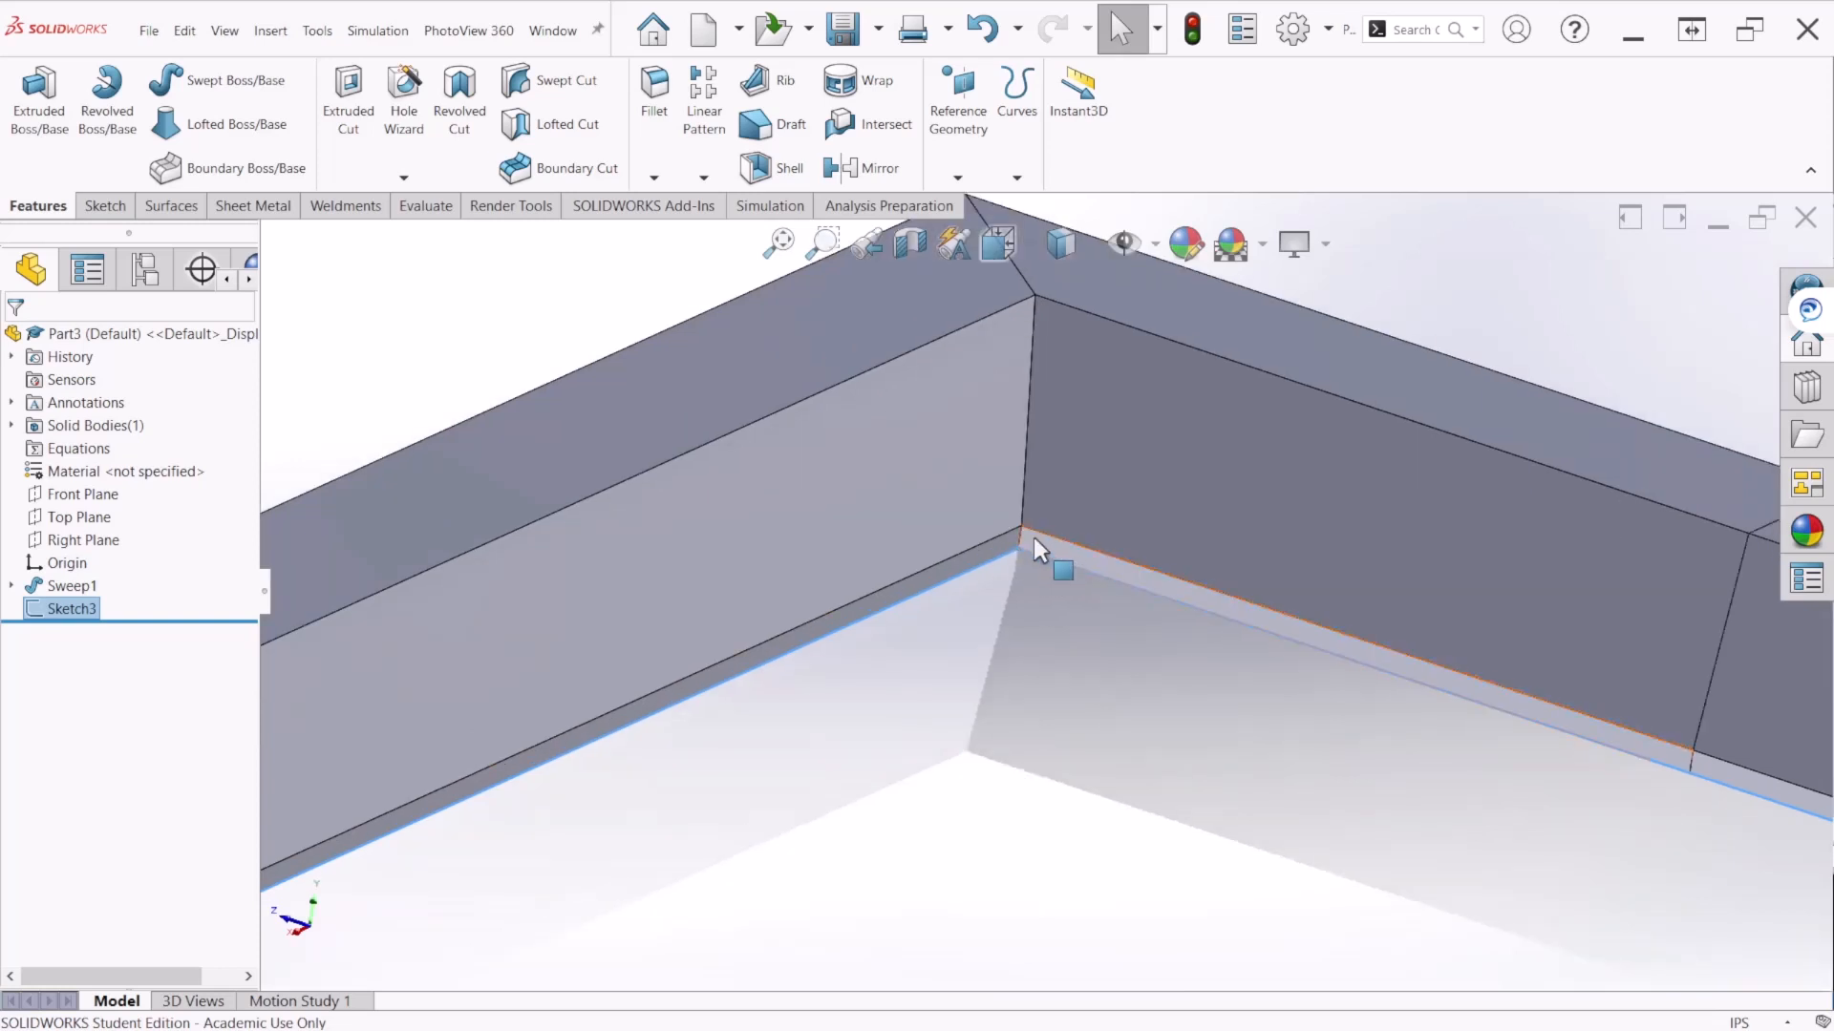
{"action": "scroll", "coordinate": [1012, 592], "scroll_direction": "up", "scroll_amount": 10}
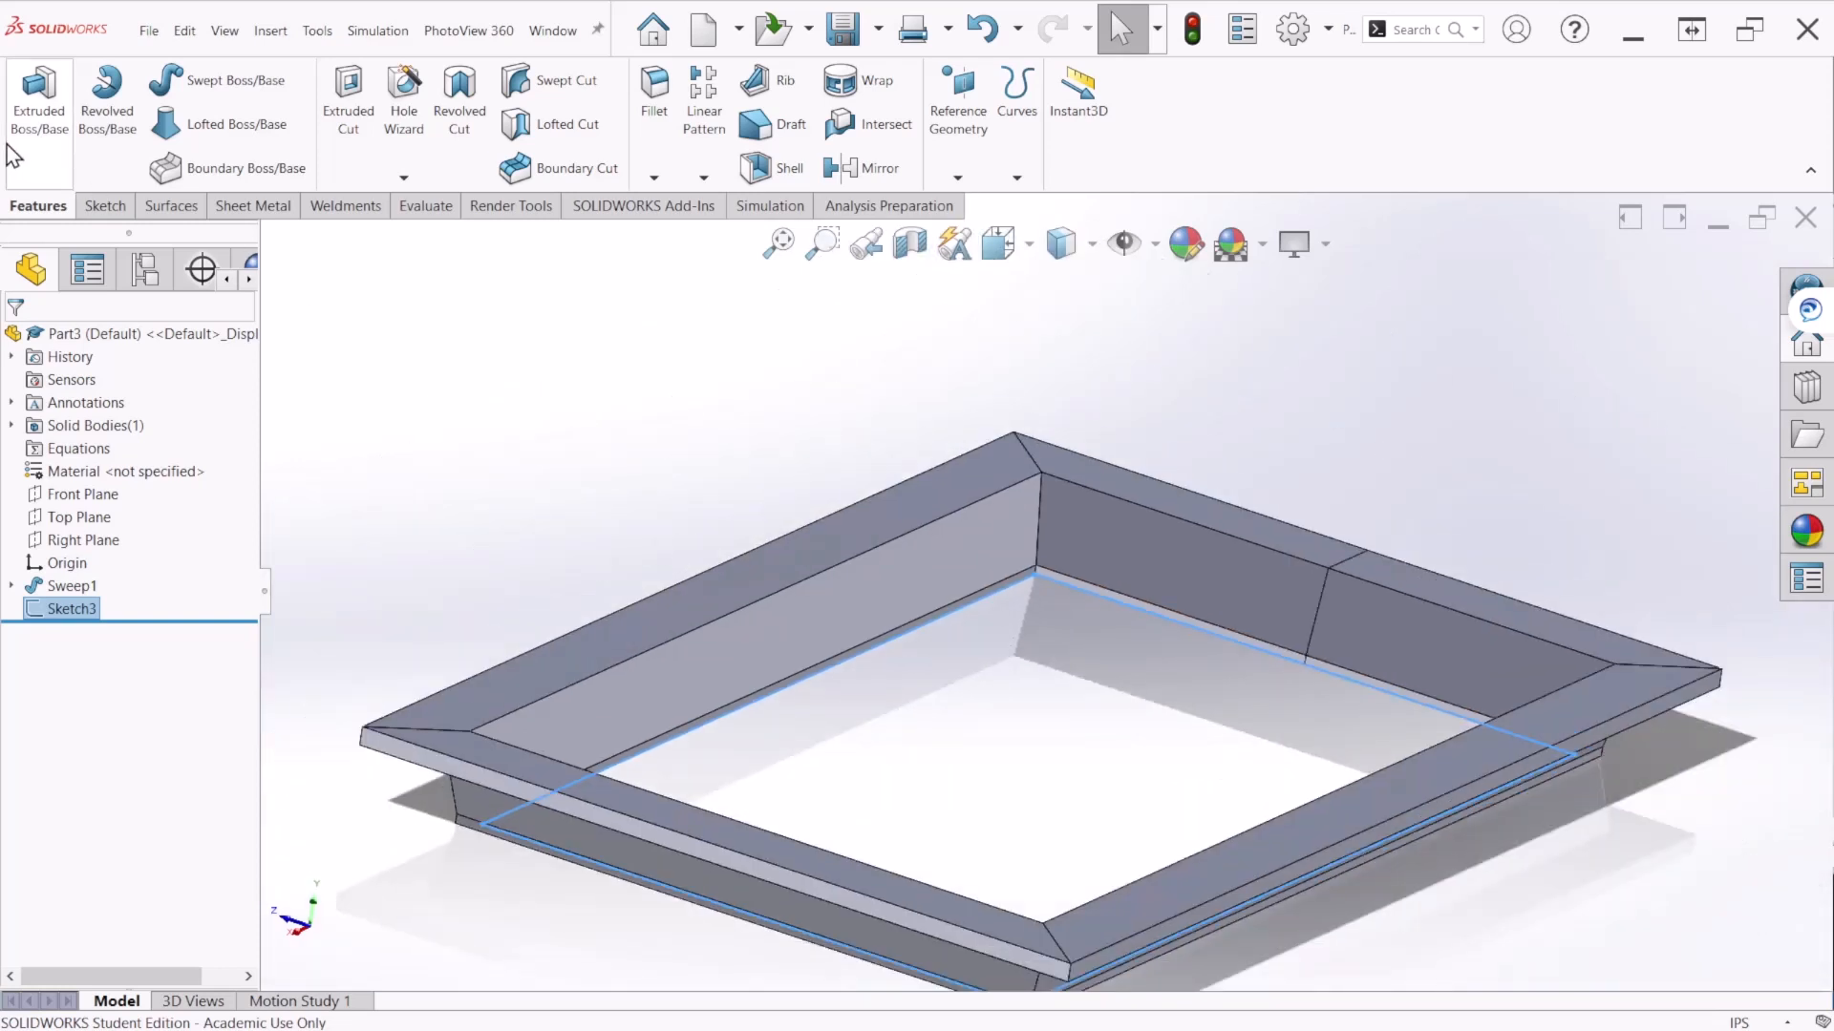
{"action": "left_click", "coordinate": [28, 124]}
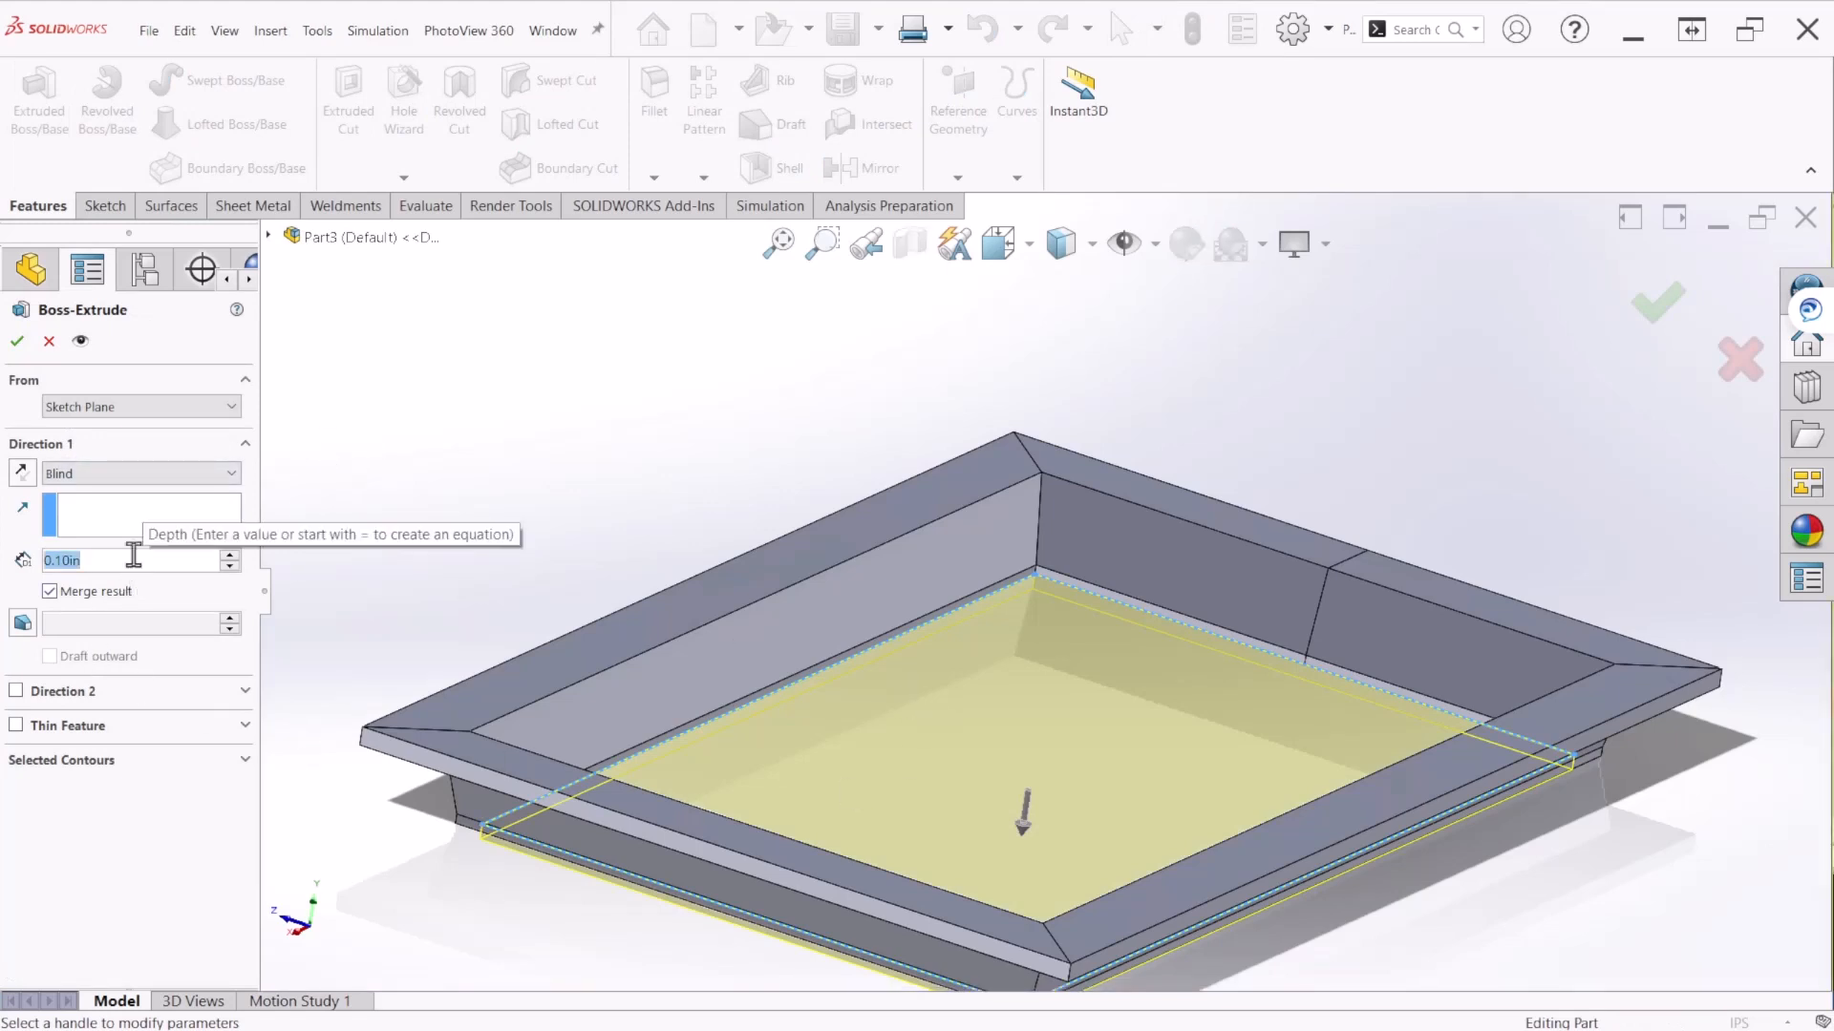
{"action": "type", "text": "0.125"}
{"action": "key", "text": "Return"}
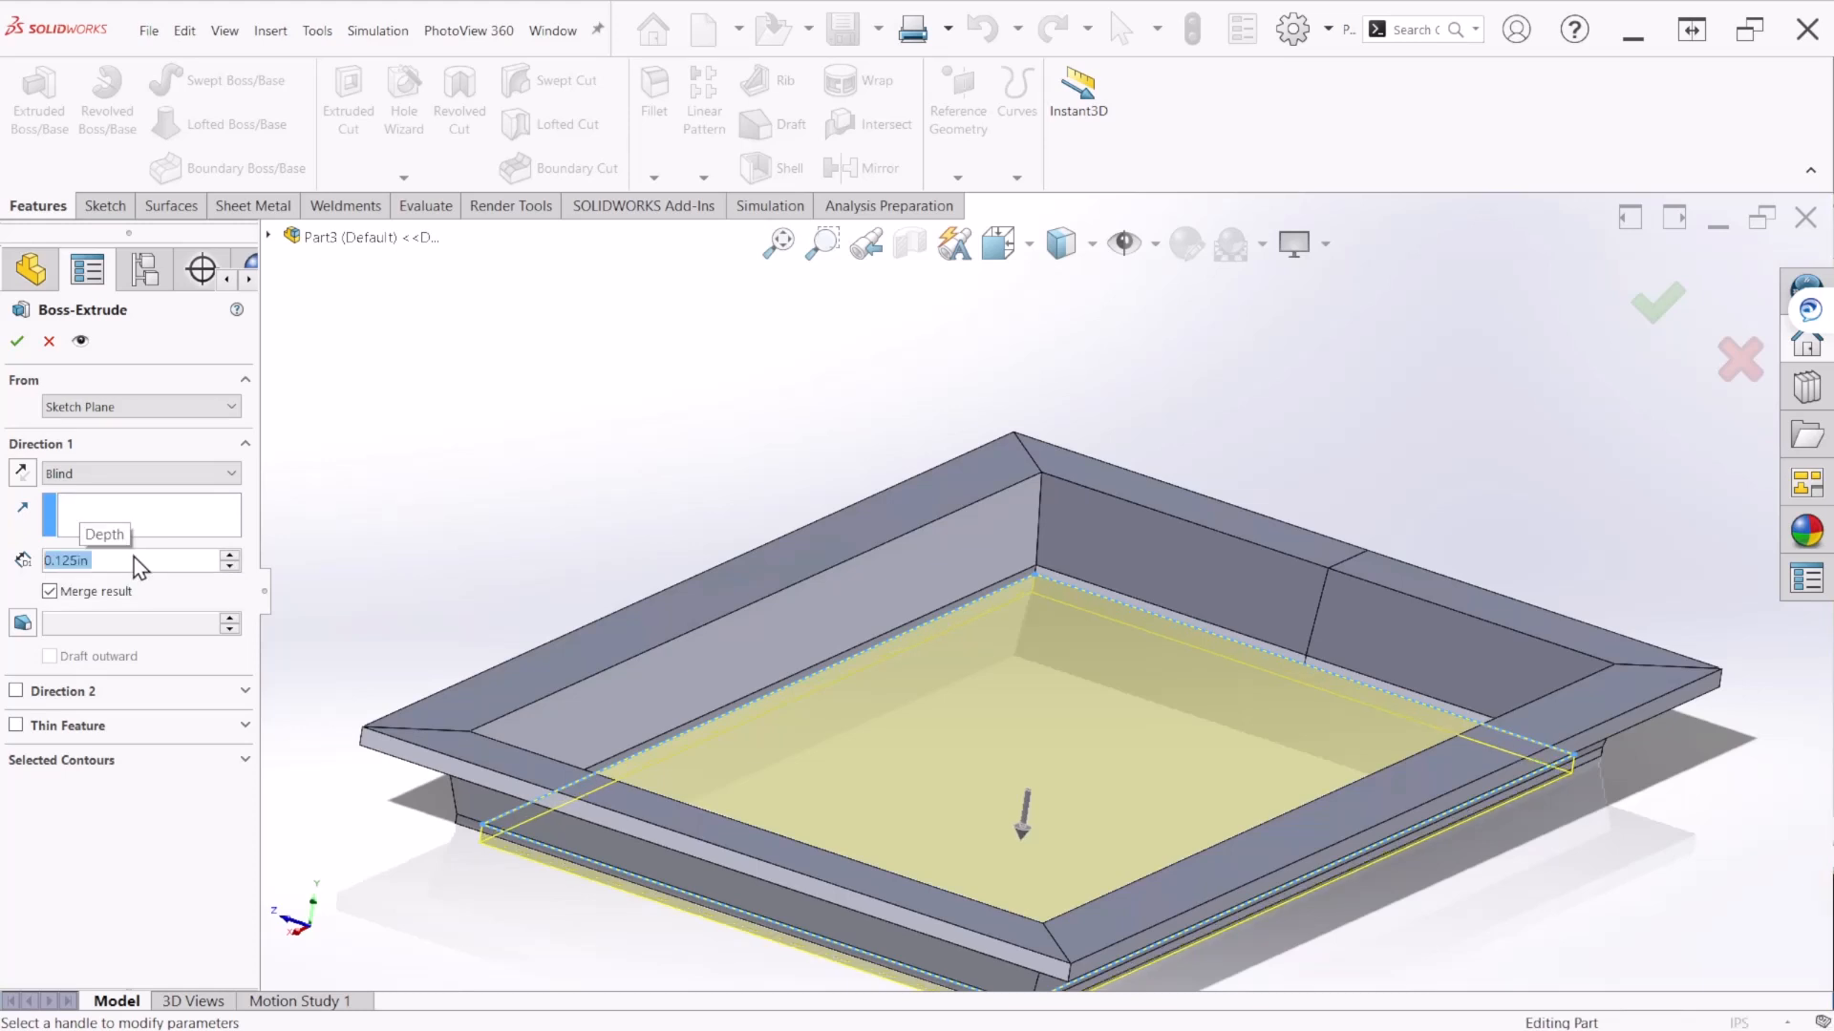
Step: Reverse the extrusion direction so the floor builds upward inside the frame, and finish the extrusion
{"action": "middle_click_drag", "start_coordinate": [906, 731], "coordinate": [962, 680]}
{"action": "scroll", "coordinate": [625, 731], "scroll_direction": "down", "scroll_amount": 3}
{"action": "scroll", "coordinate": [657, 681], "scroll_direction": "down", "scroll_amount": 2}
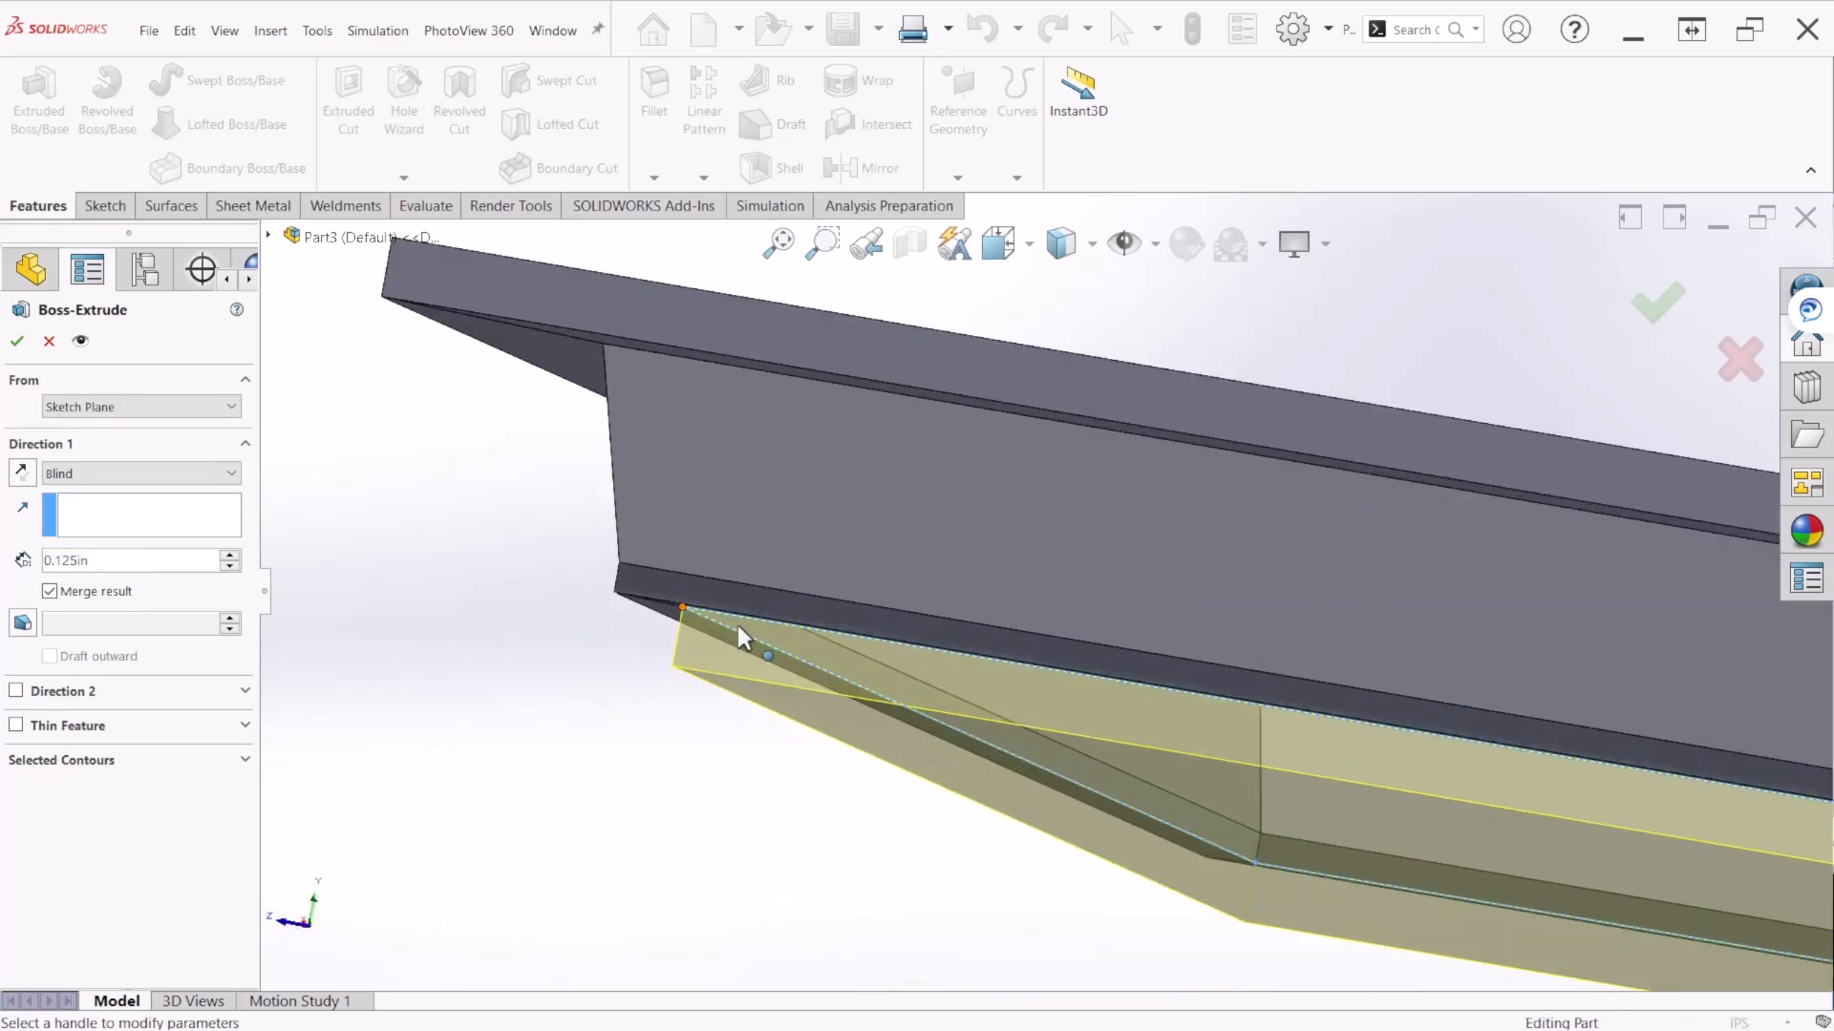
{"action": "left_click", "coordinate": [24, 478]}
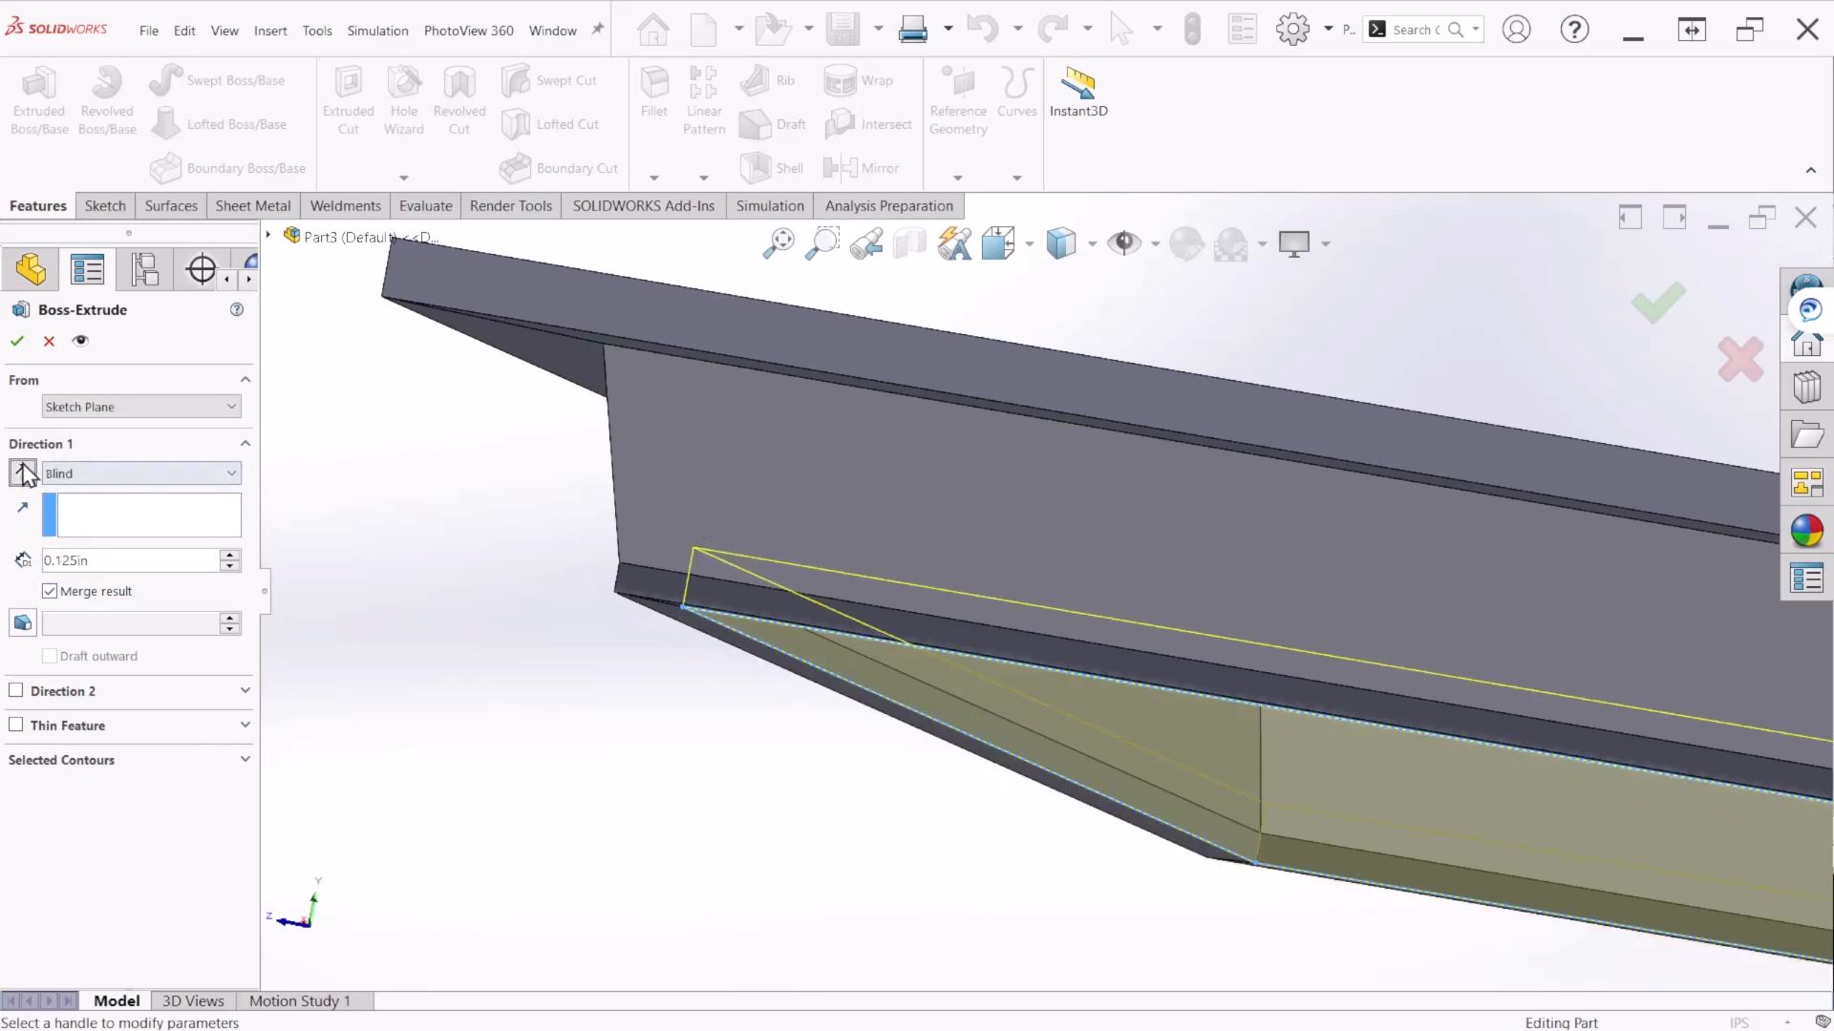
{"action": "scroll", "coordinate": [516, 618], "scroll_direction": "up", "scroll_amount": 4}
{"action": "middle_click_drag", "start_coordinate": [799, 704], "coordinate": [765, 741]}
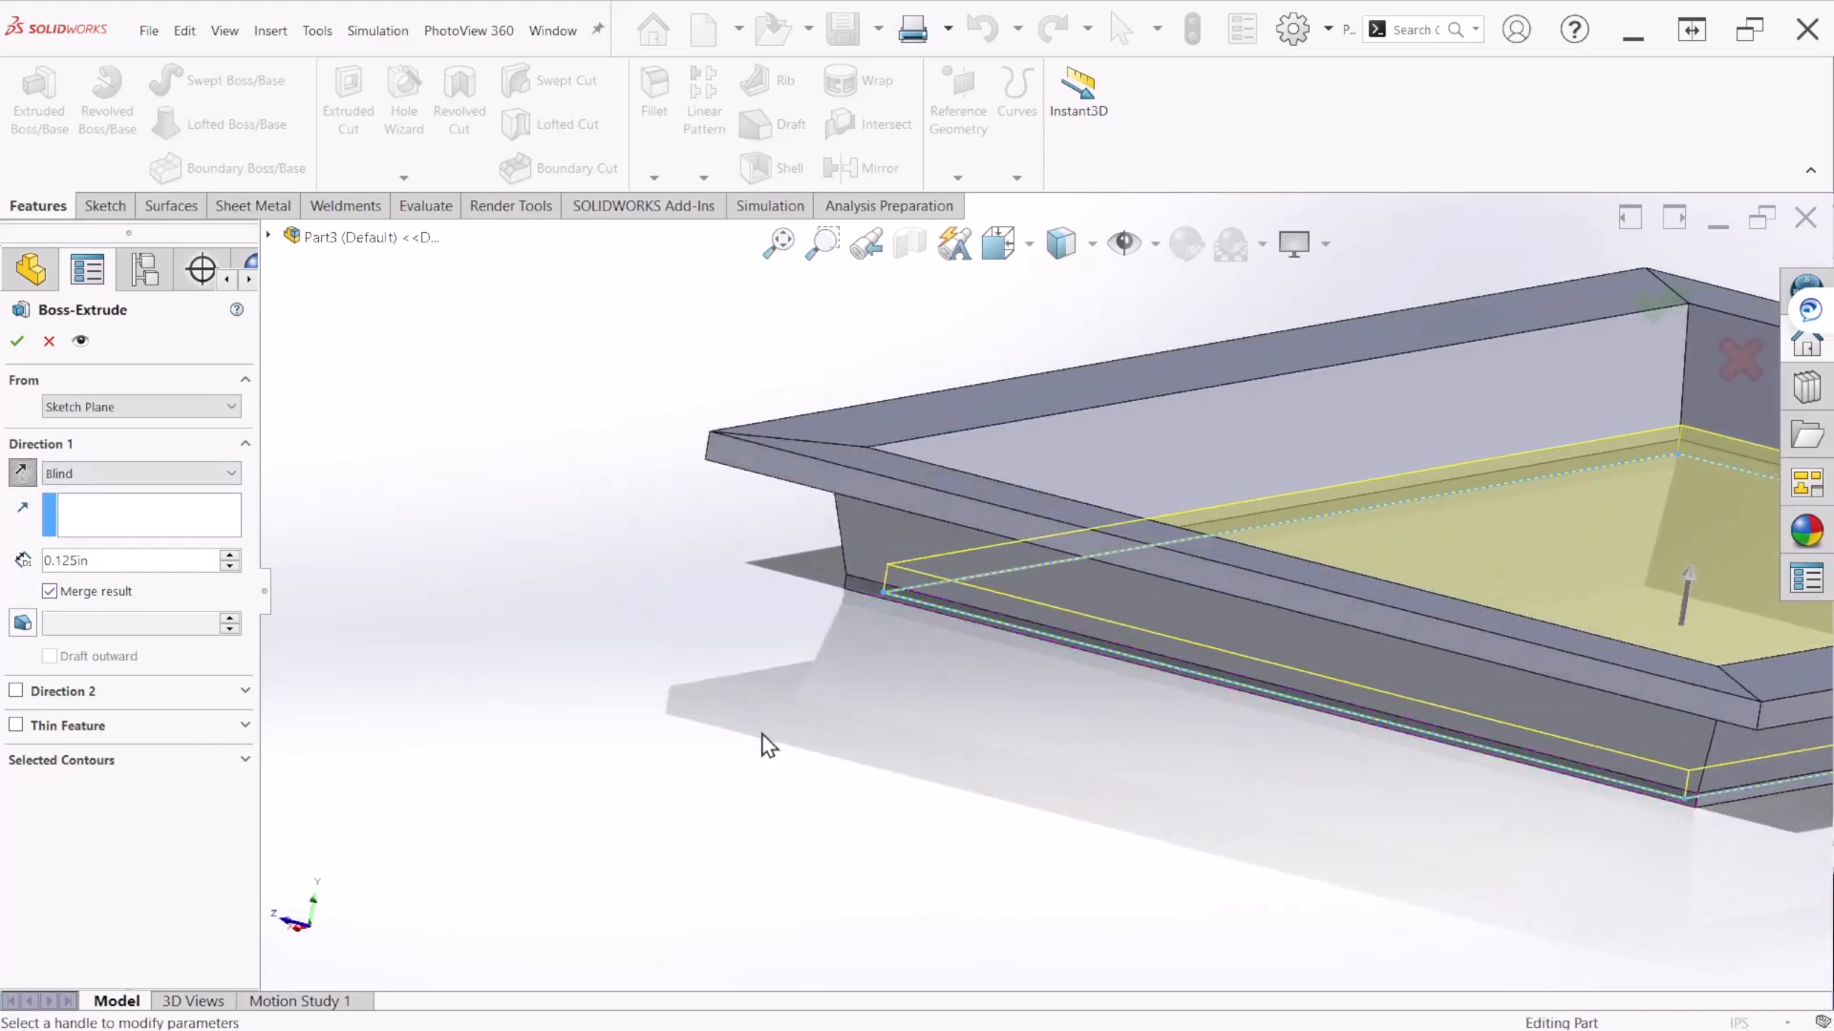
{"action": "scroll", "coordinate": [769, 744], "scroll_direction": "up", "scroll_amount": 3}
{"action": "scroll", "coordinate": [1122, 769], "scroll_direction": "up", "scroll_amount": 3}
{"action": "scroll", "coordinate": [1503, 647], "scroll_direction": "down", "scroll_amount": 2}
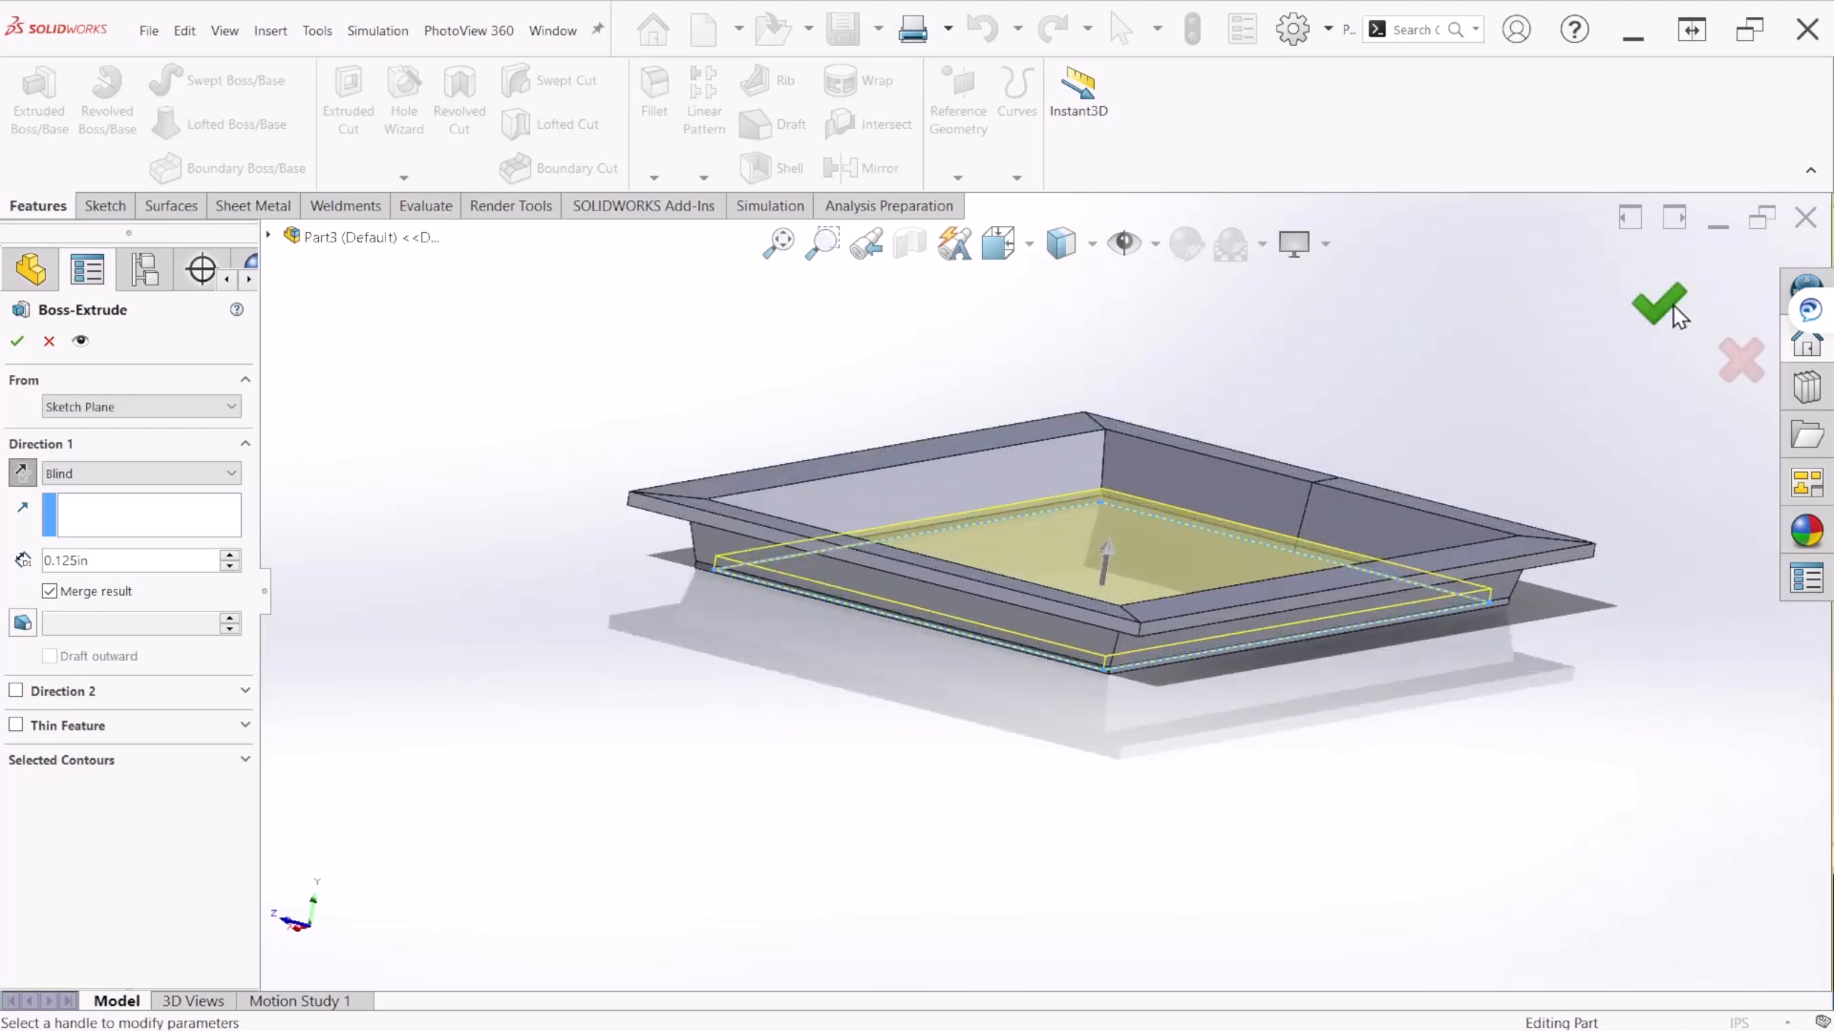
{"action": "left_click", "coordinate": [1674, 308]}
{"action": "middle_click_drag", "start_coordinate": [1346, 605], "coordinate": [1194, 642]}
{"action": "key", "text": "ctrl+7"}
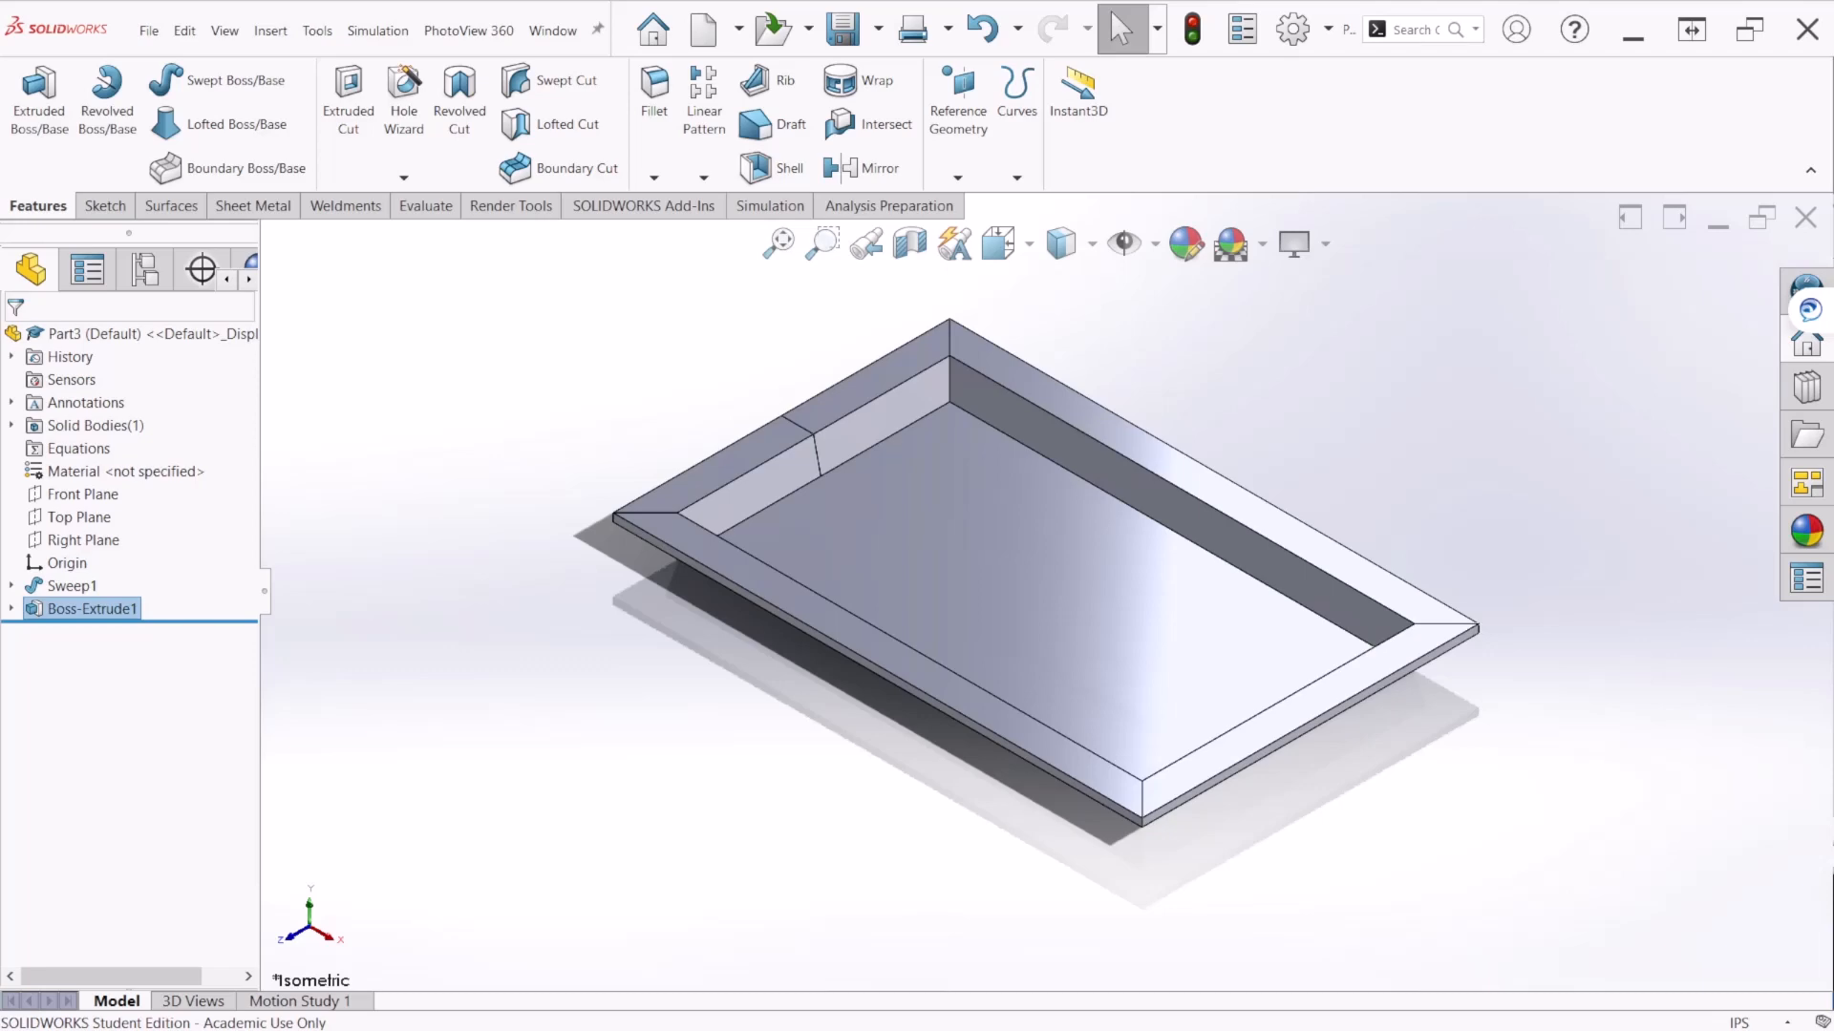
Step: Switch to the BIN drawing in PDF-XChange Editor and examine the hole diameter and spacing in the top view
{"action": "key", "text": "alt+Tab"}
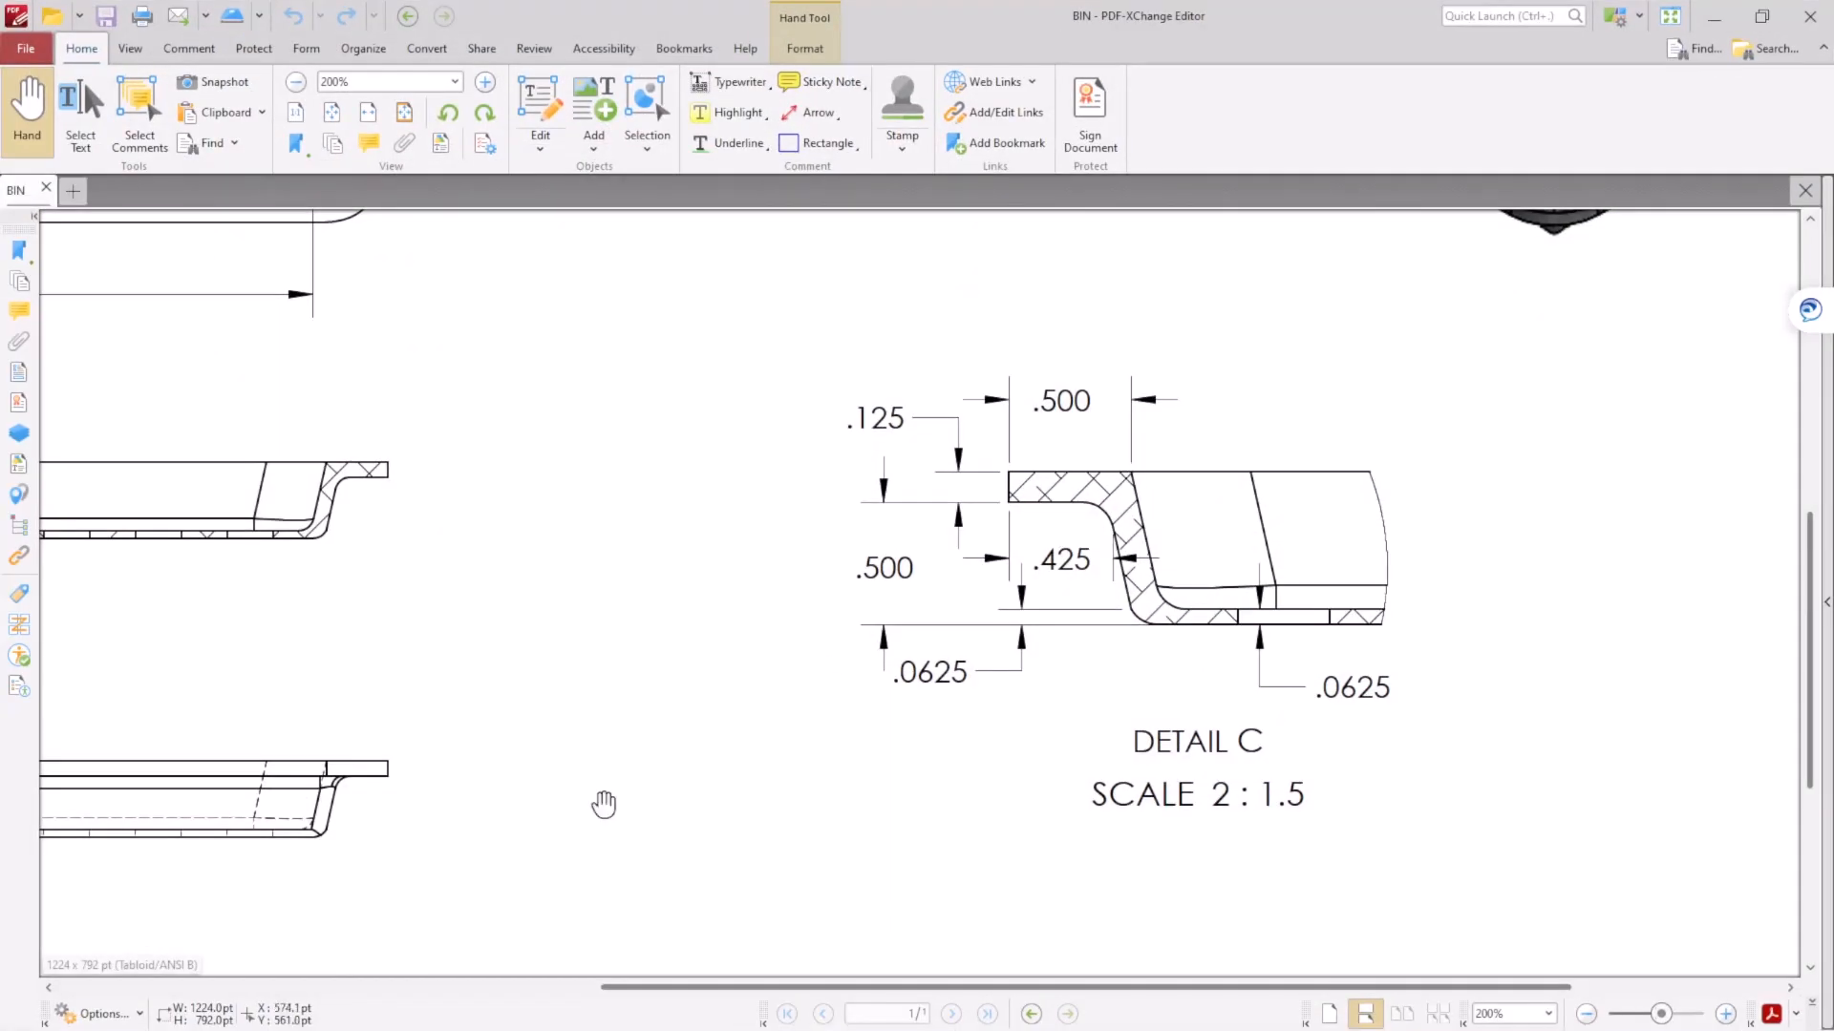
{"action": "scroll", "coordinate": [1168, 449], "scroll_direction": "down", "scroll_amount": 3, "text": "ctrl"}
{"action": "scroll", "coordinate": [1136, 453], "scroll_direction": "down", "scroll_amount": 1, "text": "ctrl"}
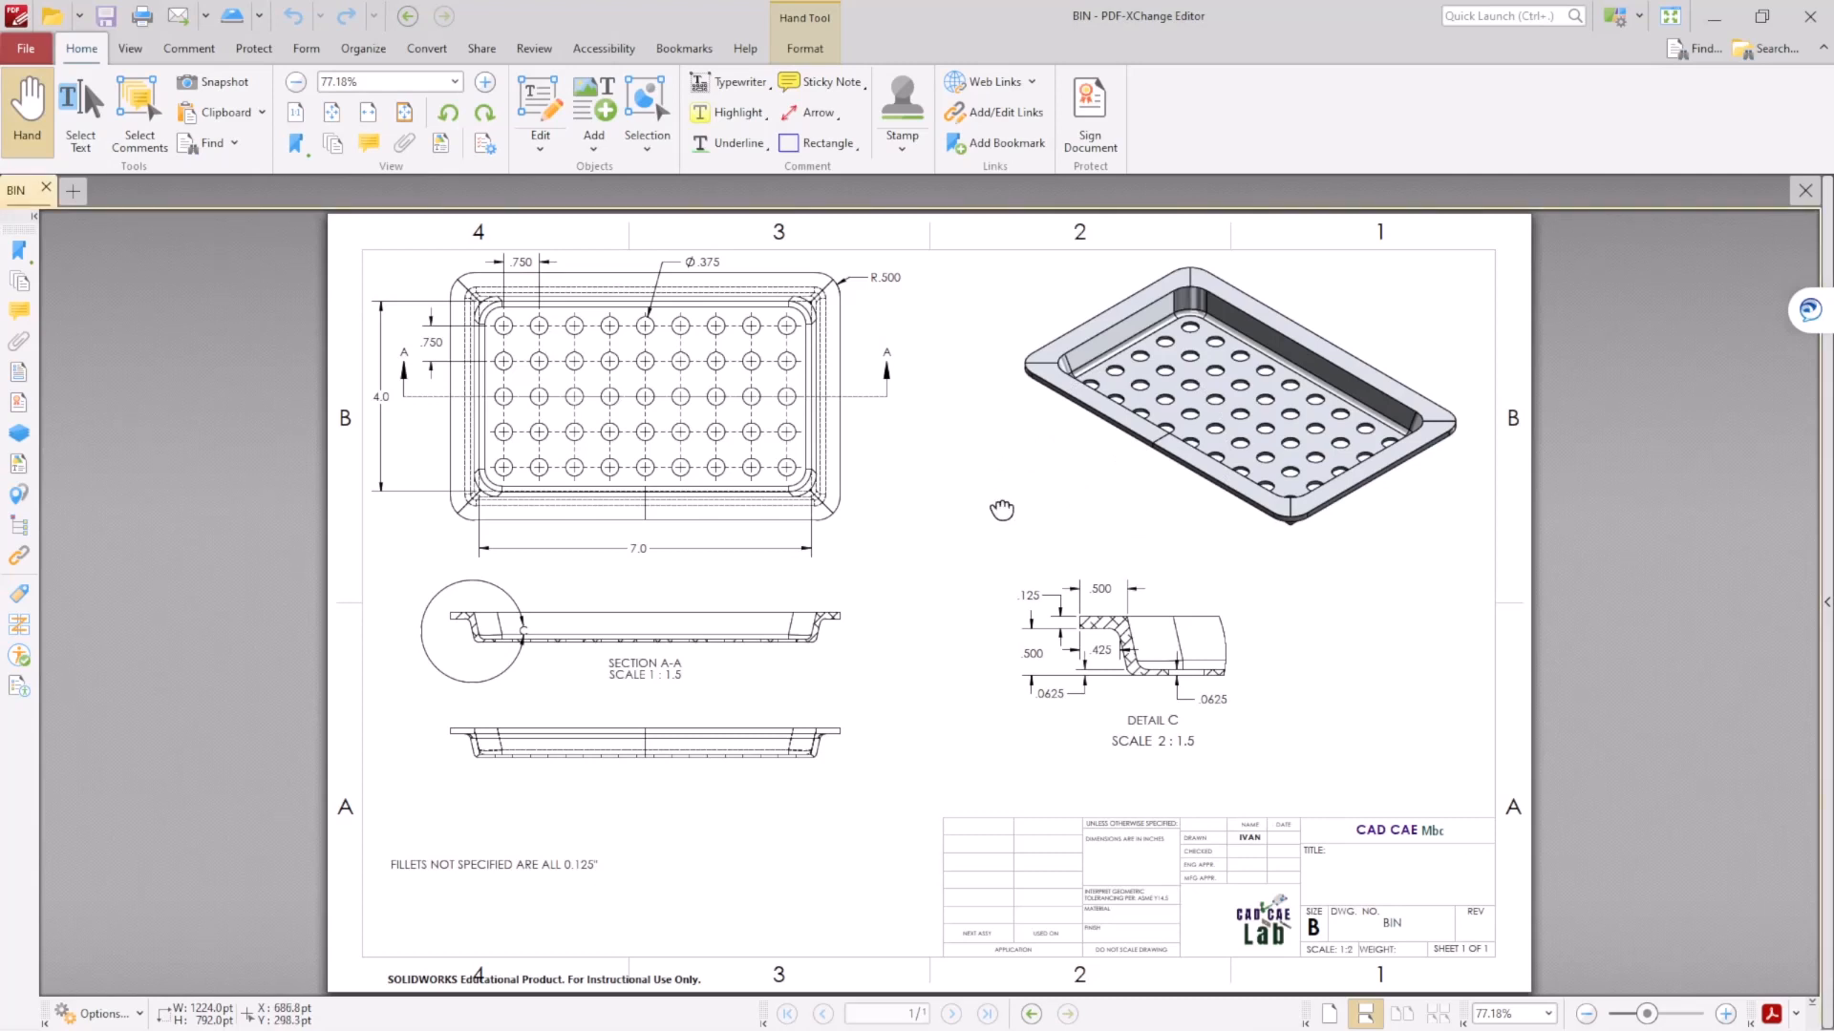
{"action": "scroll", "coordinate": [512, 342], "scroll_direction": "up", "scroll_amount": 2, "text": "ctrl"}
{"action": "scroll", "coordinate": [606, 432], "scroll_direction": "up", "scroll_amount": 1}
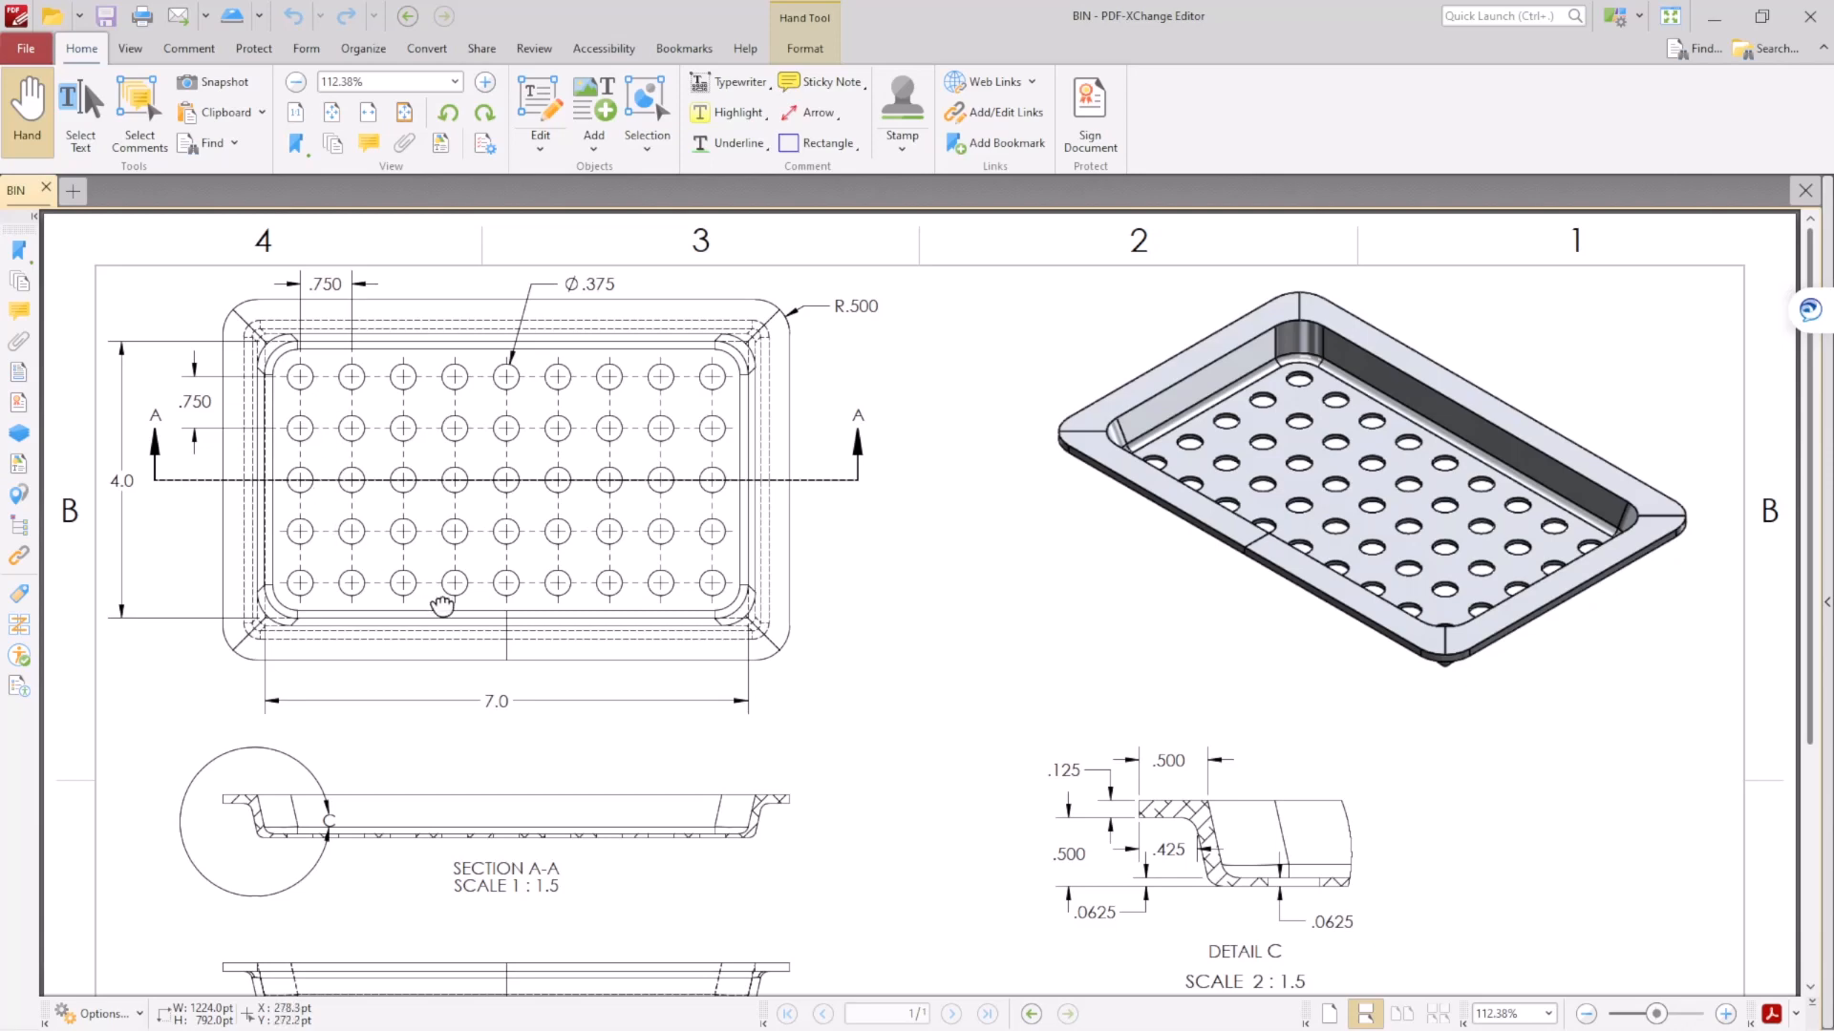
{"action": "left_click_drag", "start_coordinate": [443, 607], "coordinate": [476, 634]}
{"action": "left_click", "coordinate": [1716, 28]}
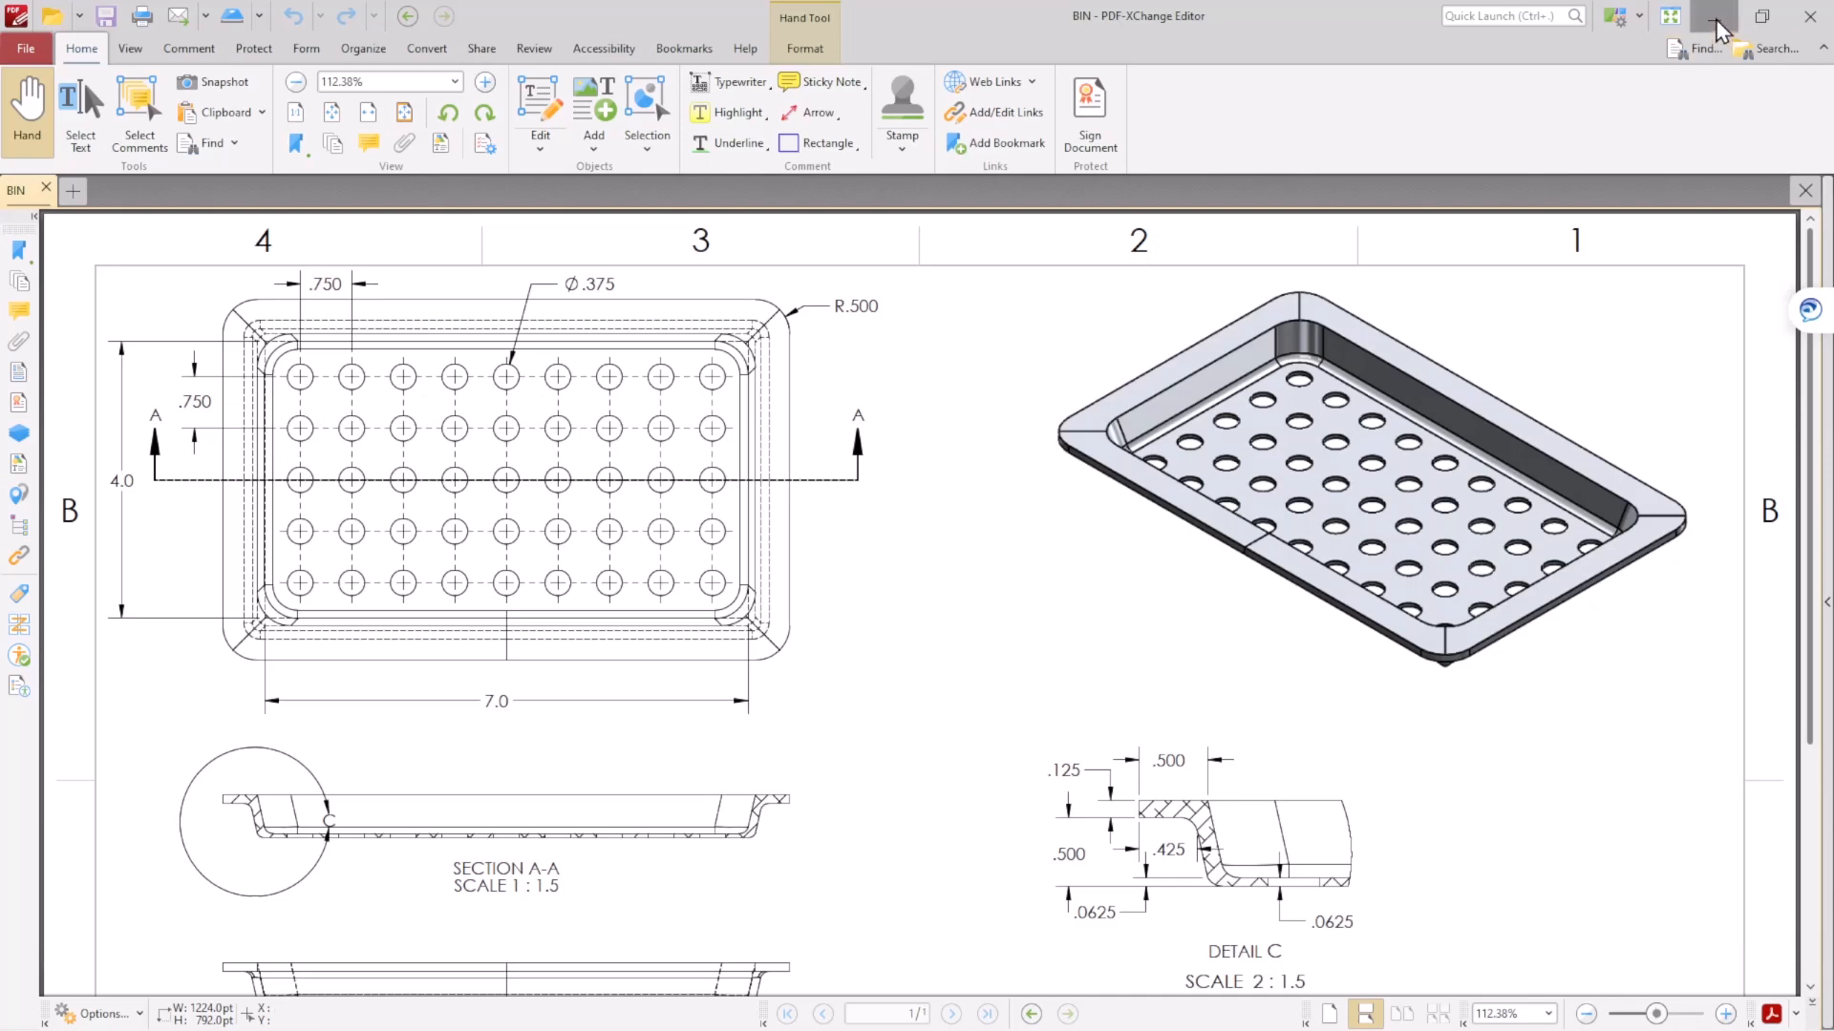
Step: In SOLIDWORKS, open a sketch on the bin floor's inner face and draw a circle about 0.7 in in diameter near its upper-left corner
{"action": "left_click", "coordinate": [951, 541]}
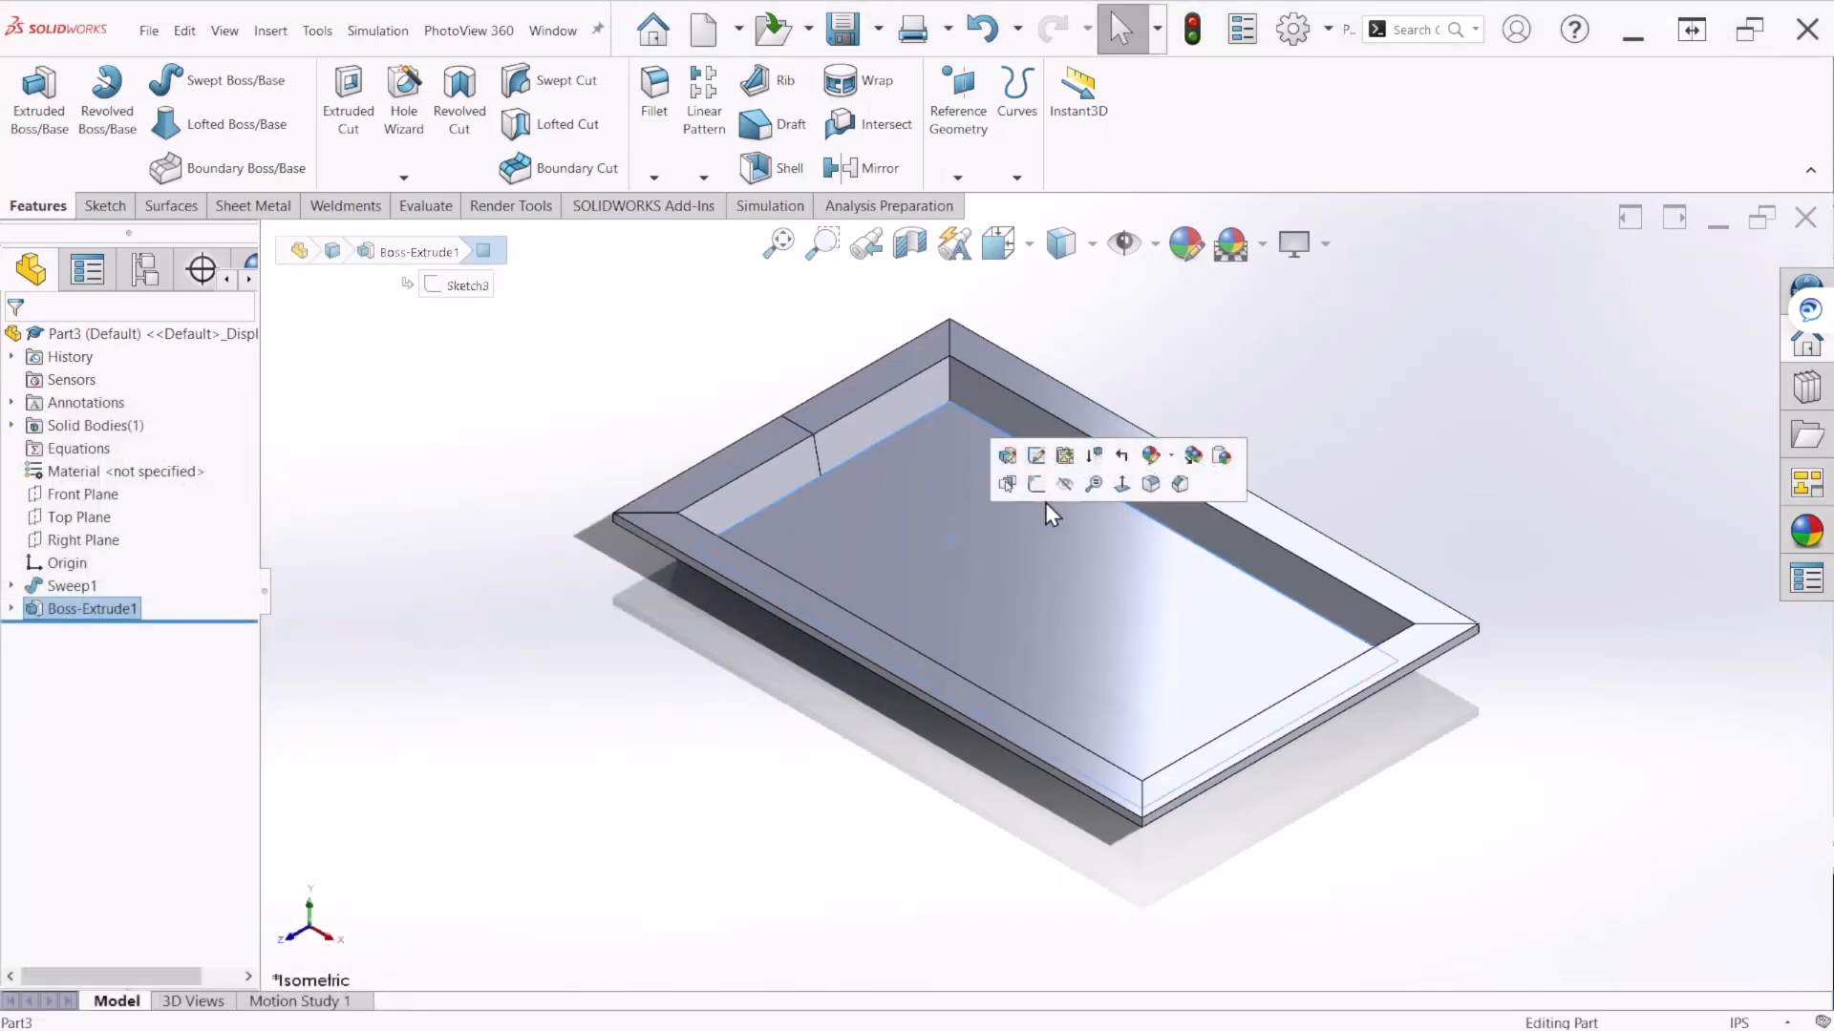
{"action": "left_click", "coordinate": [1039, 487]}
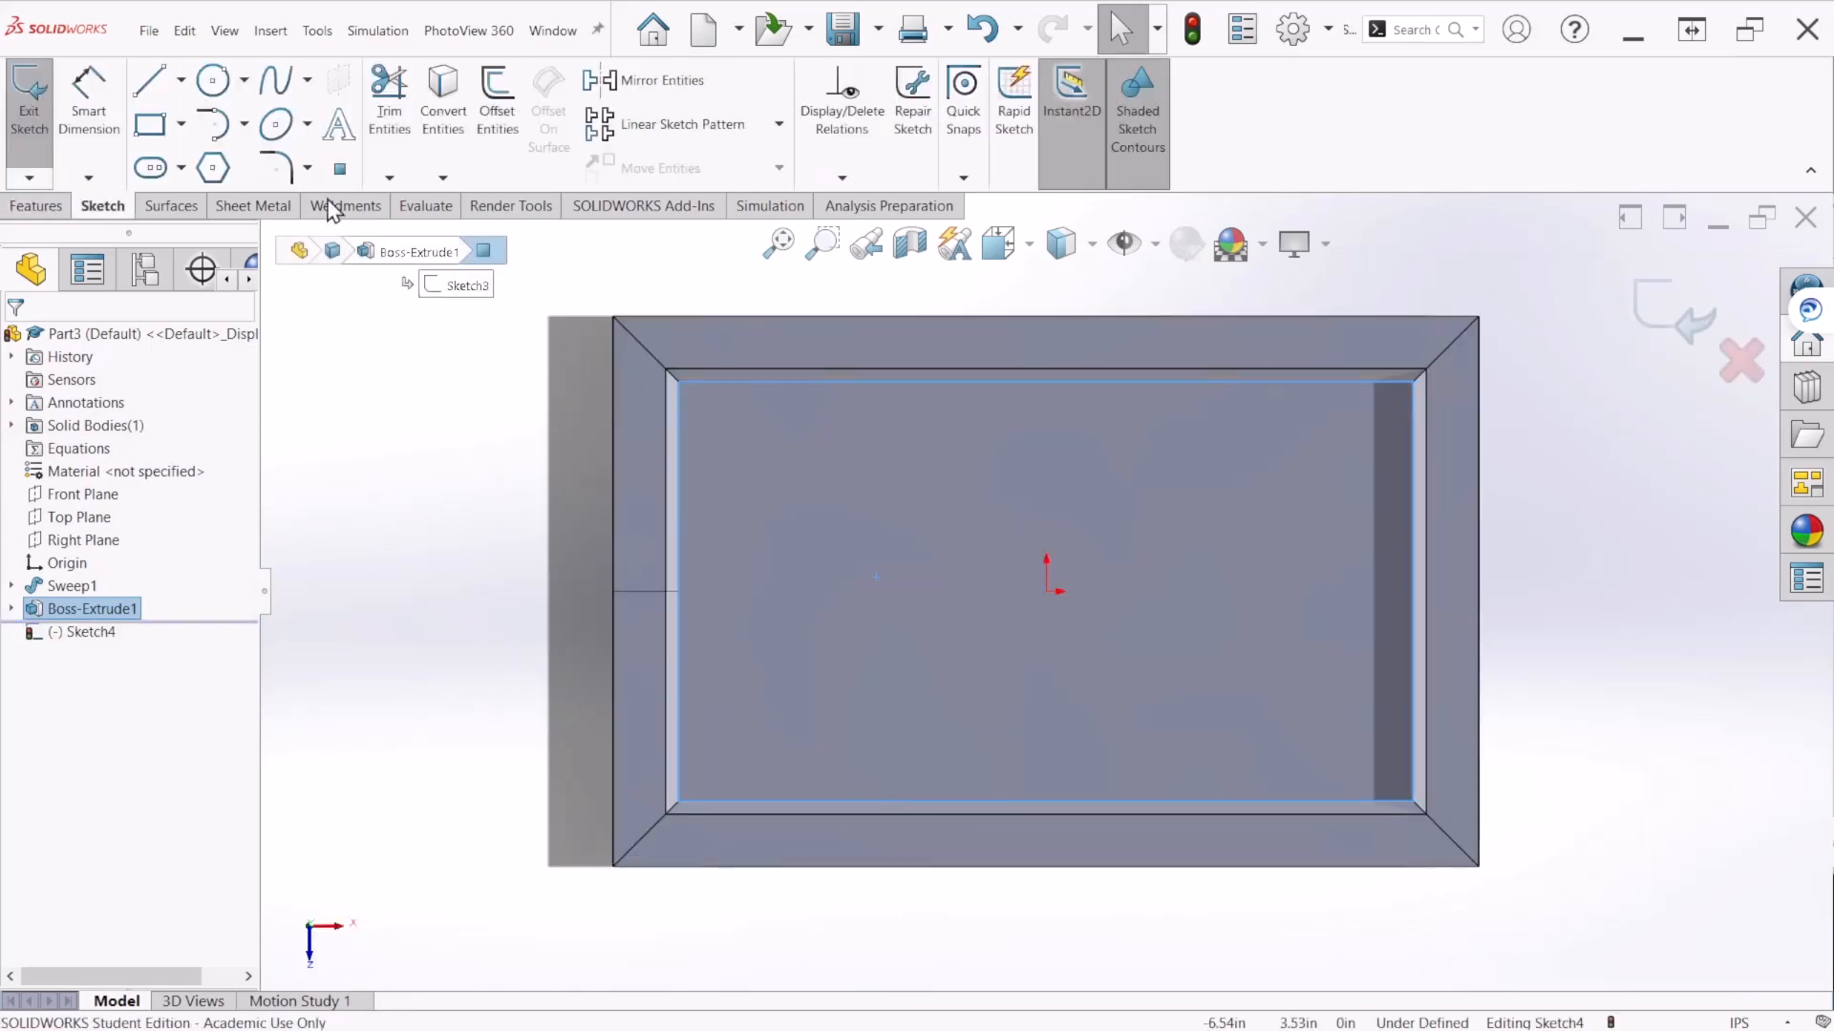
{"action": "left_click", "coordinate": [213, 80]}
{"action": "left_click", "coordinate": [738, 420]}
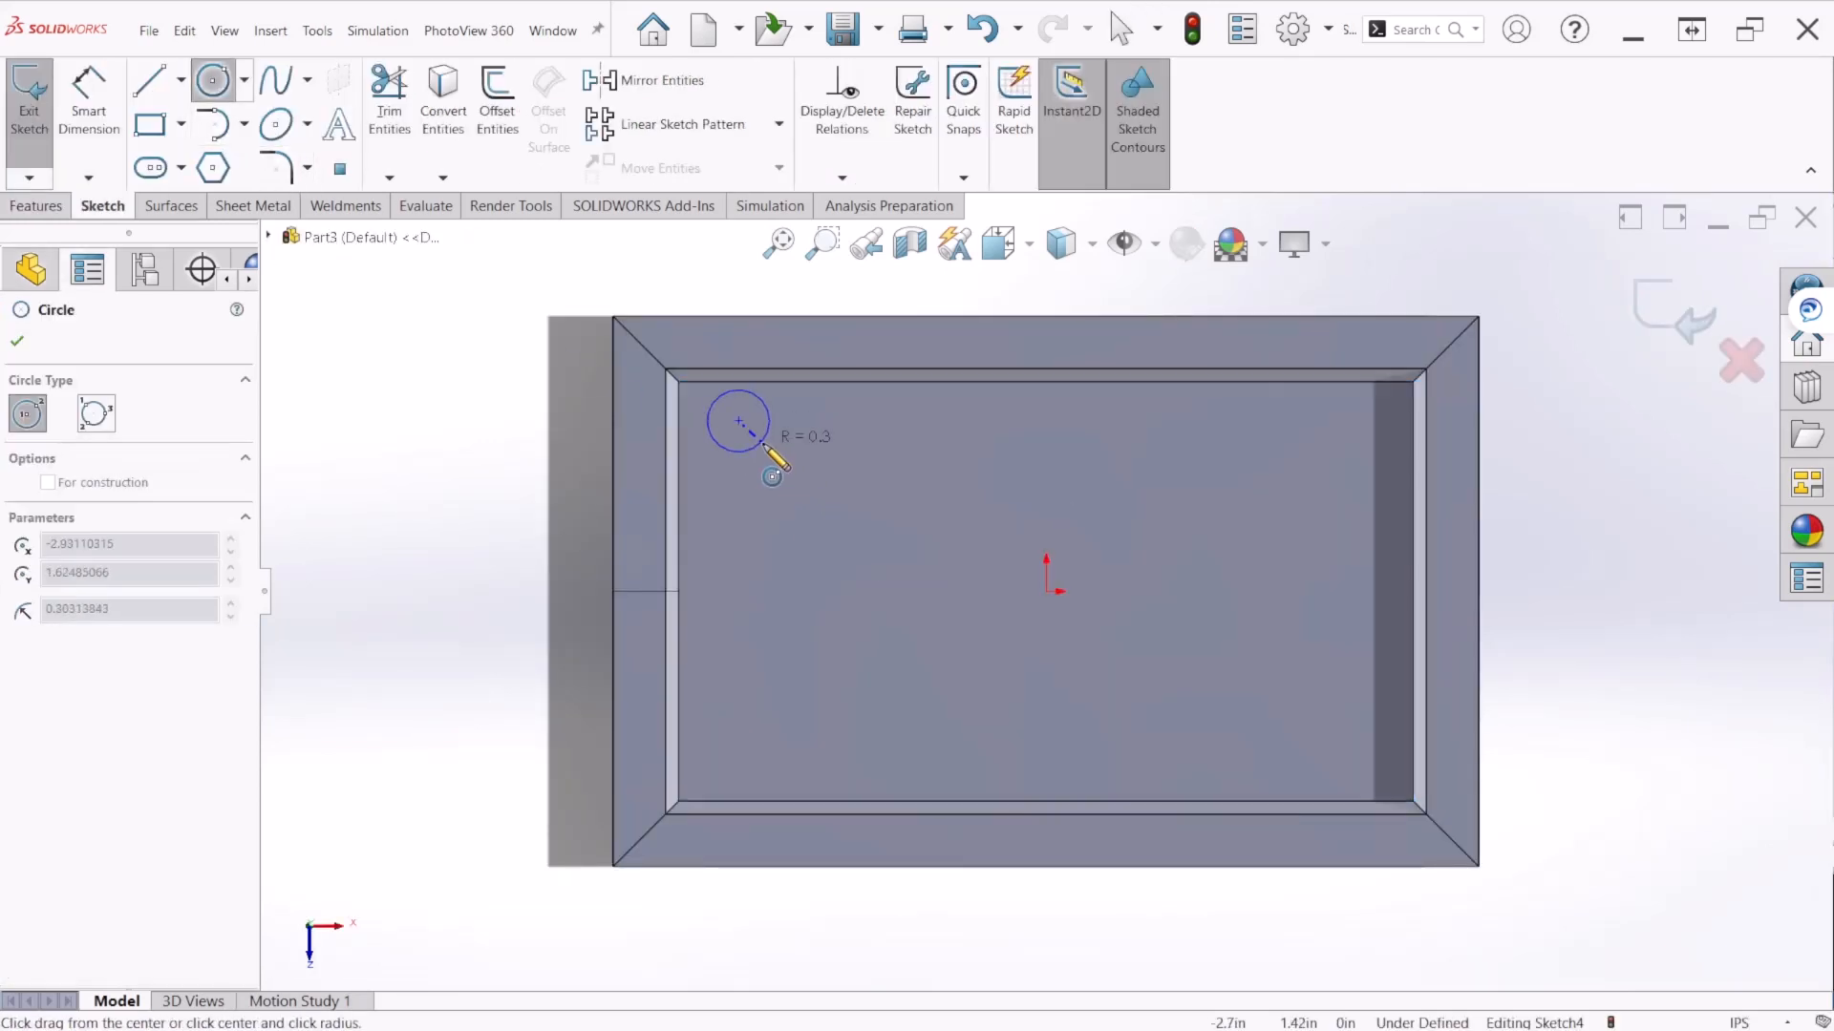
{"action": "left_click", "coordinate": [765, 449]}
Step: Dimension the circle's diameter on the bin floor and set it to 0.375 in
{"action": "left_click", "coordinate": [89, 105]}
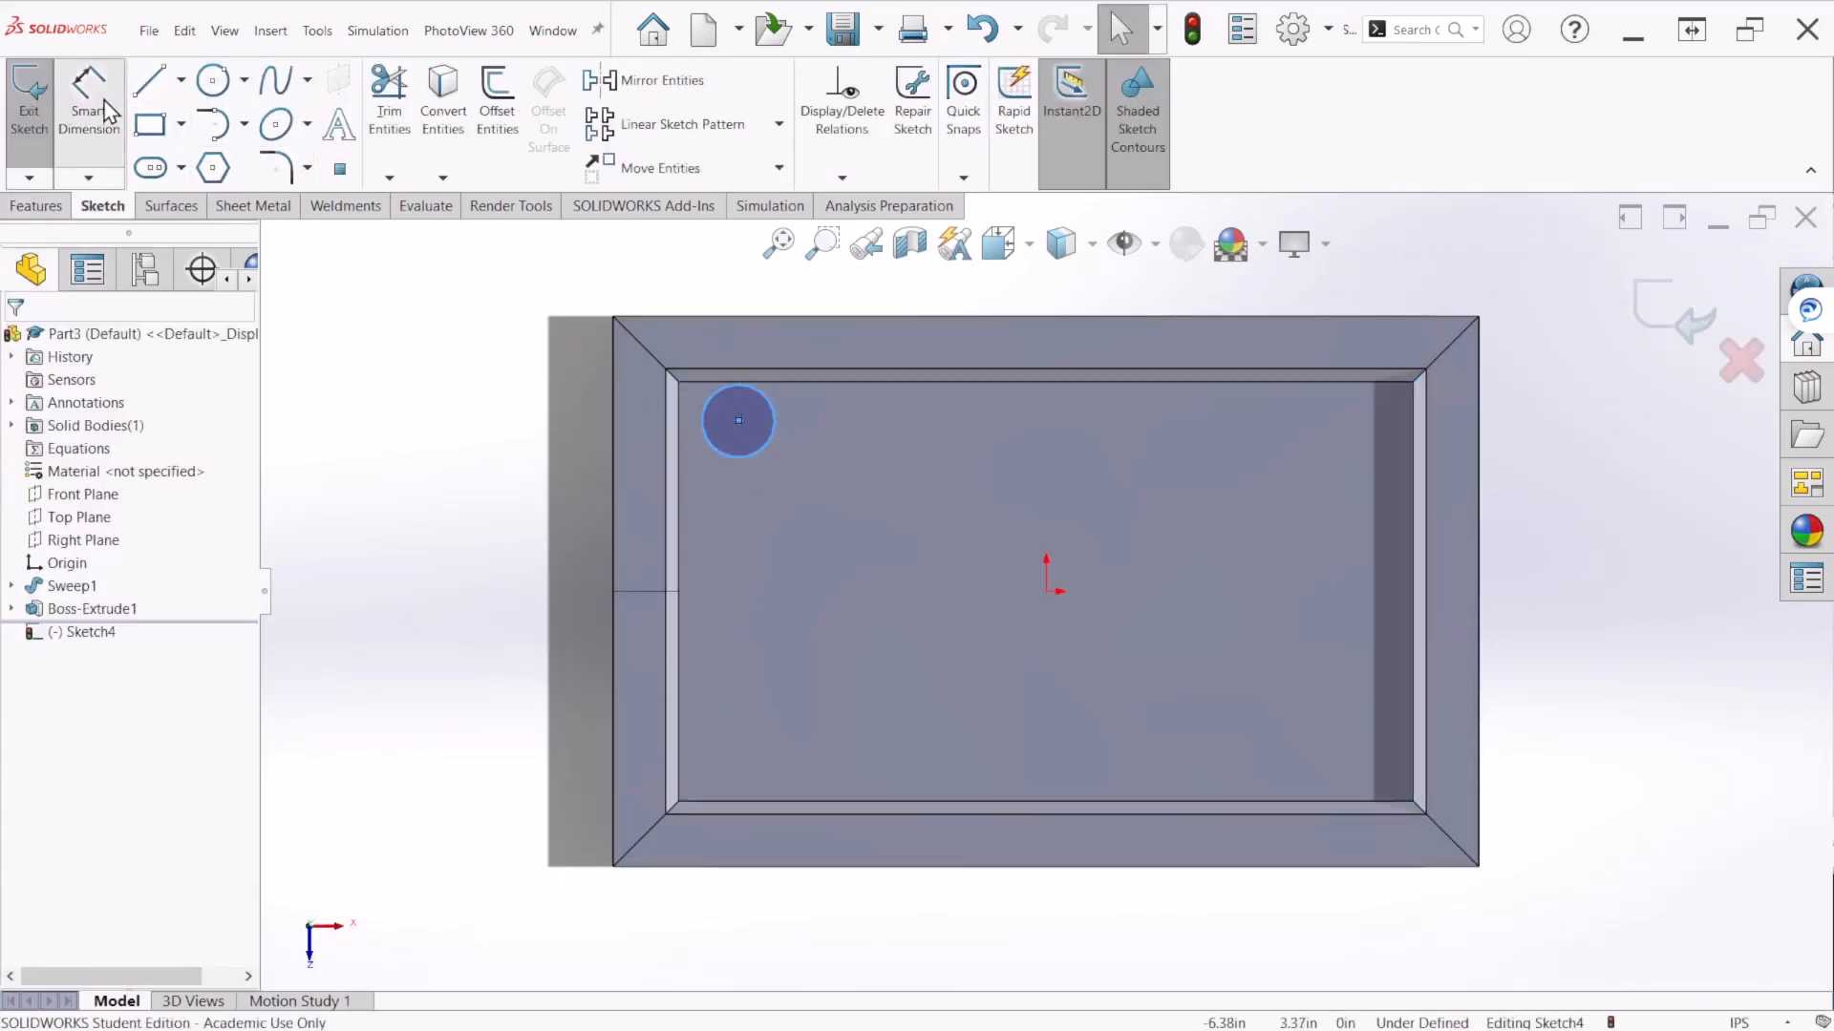
{"action": "left_click", "coordinate": [747, 455]}
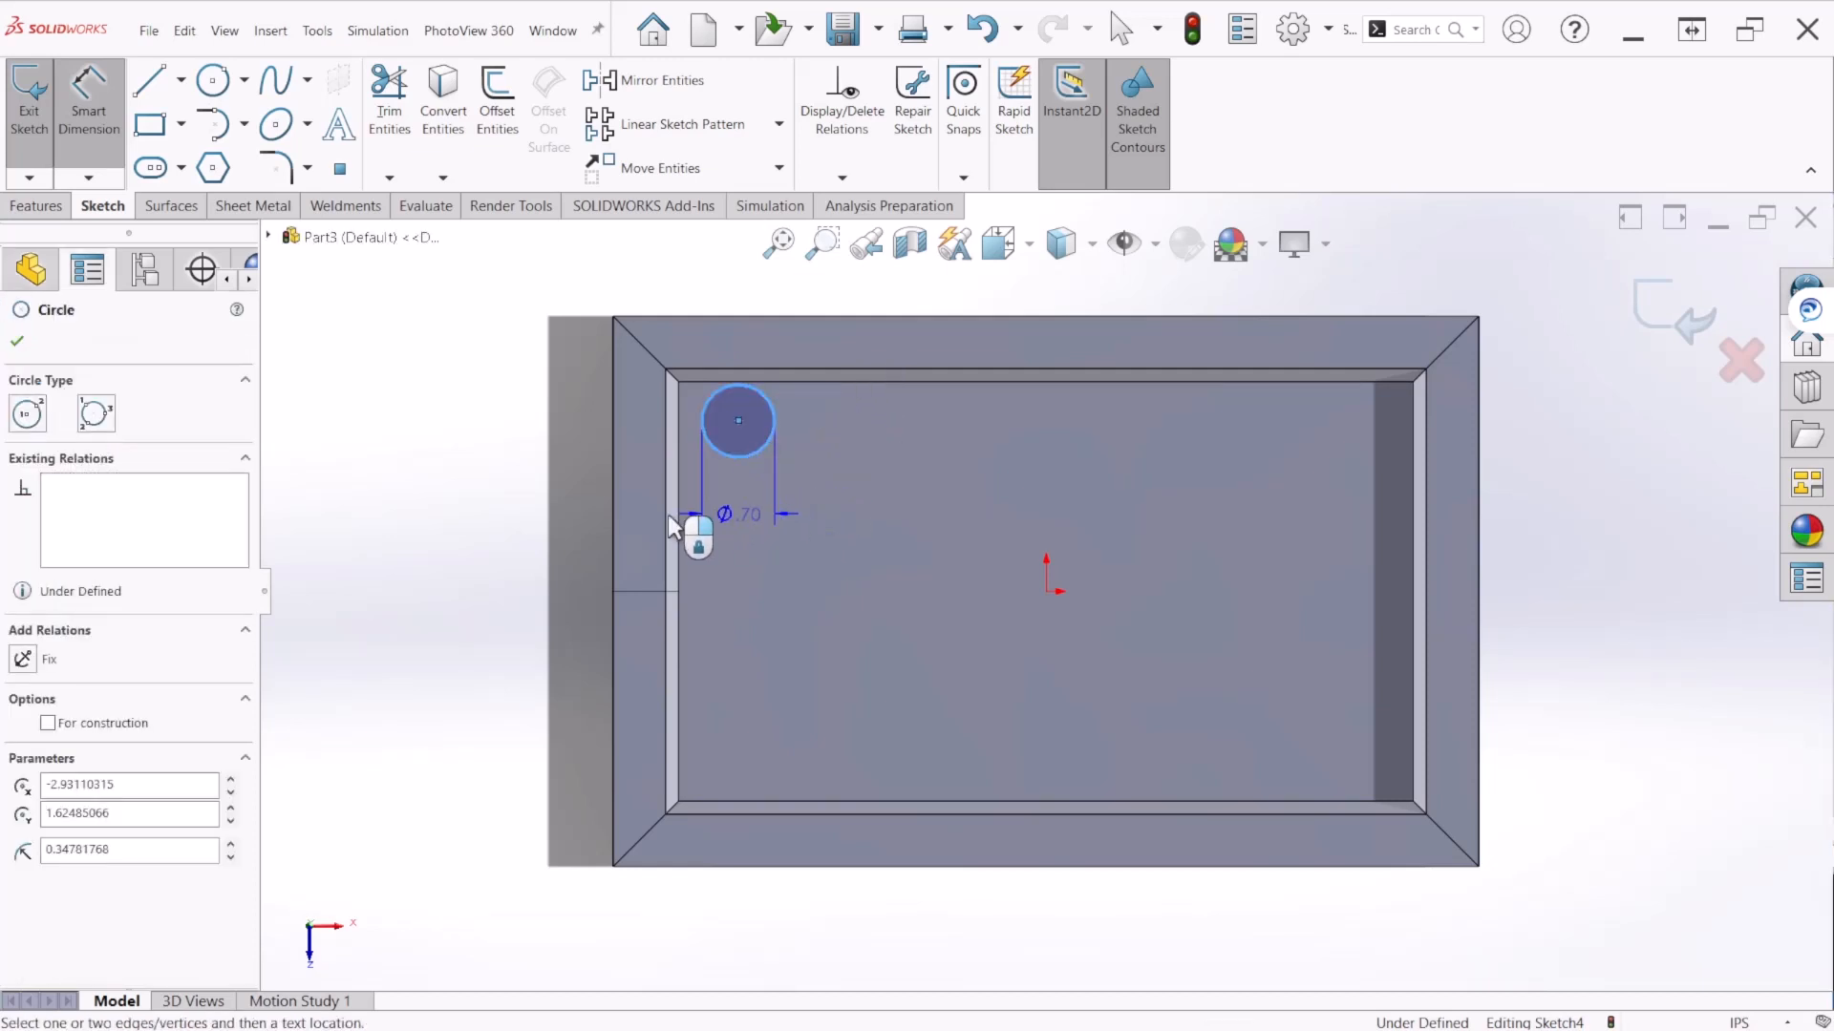
{"action": "left_click", "coordinate": [482, 482]}
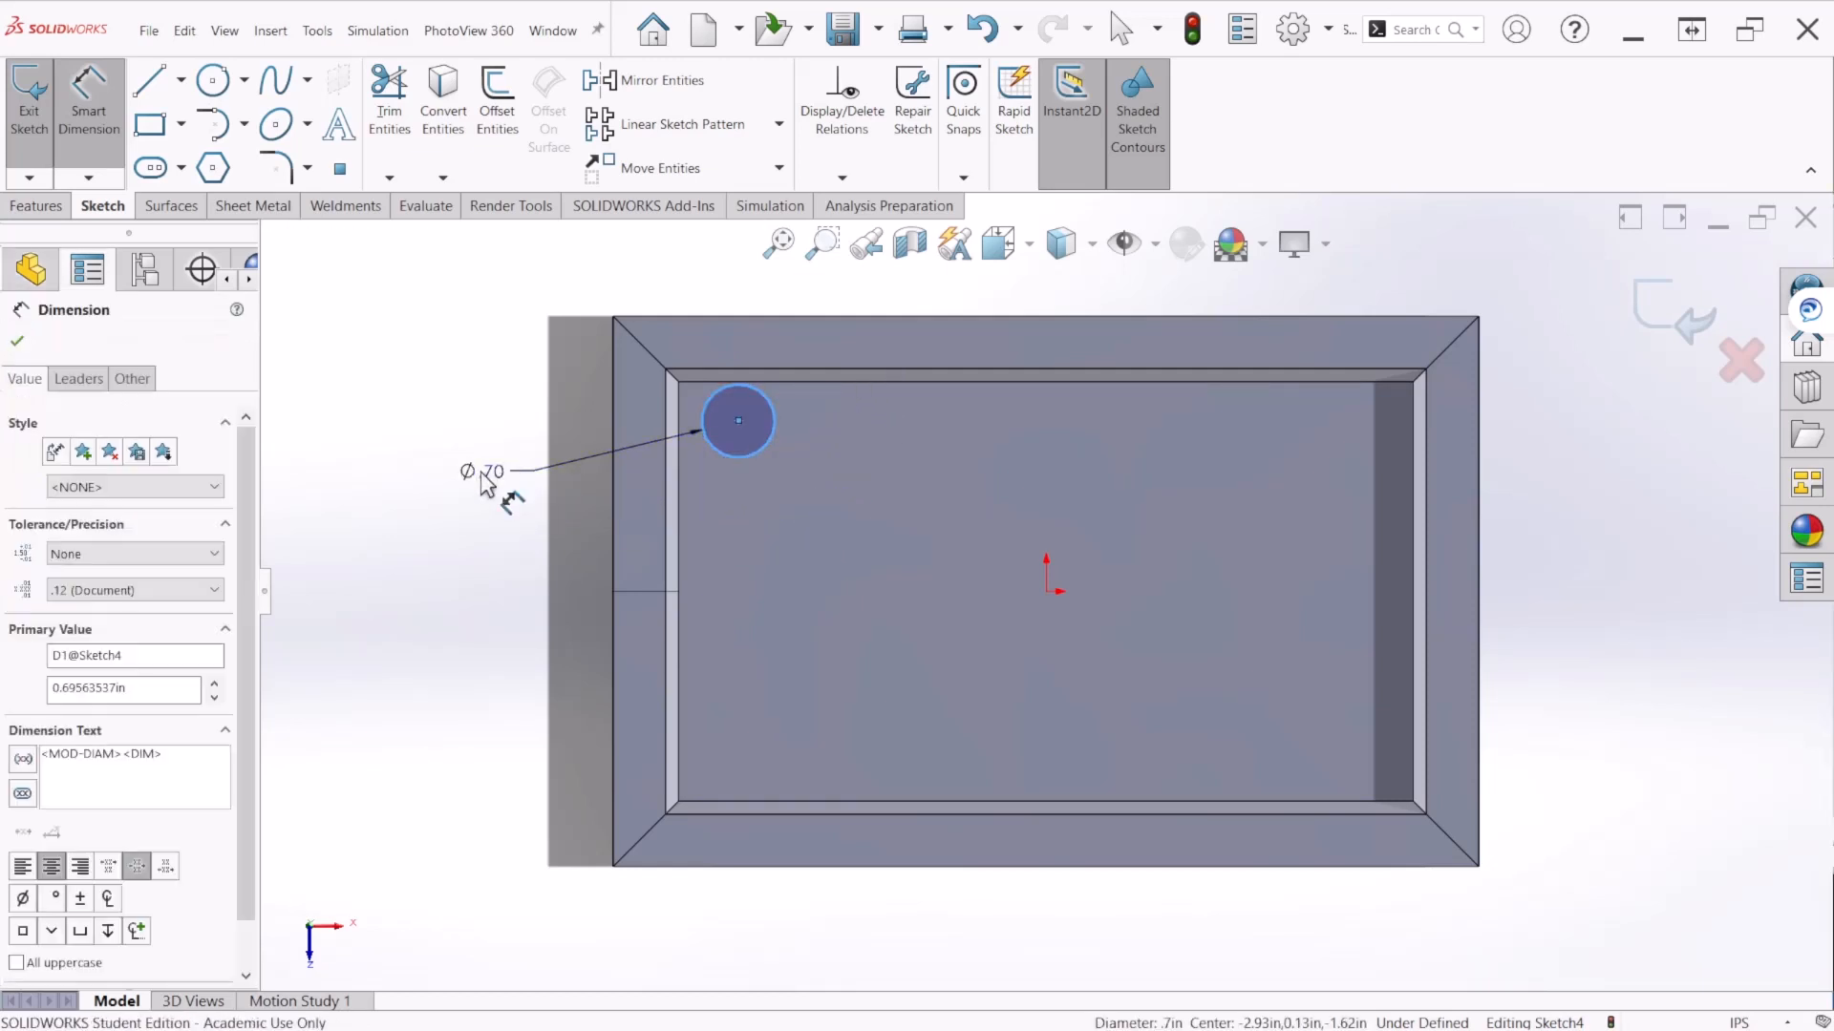
{"action": "type", "text": "0.375"}
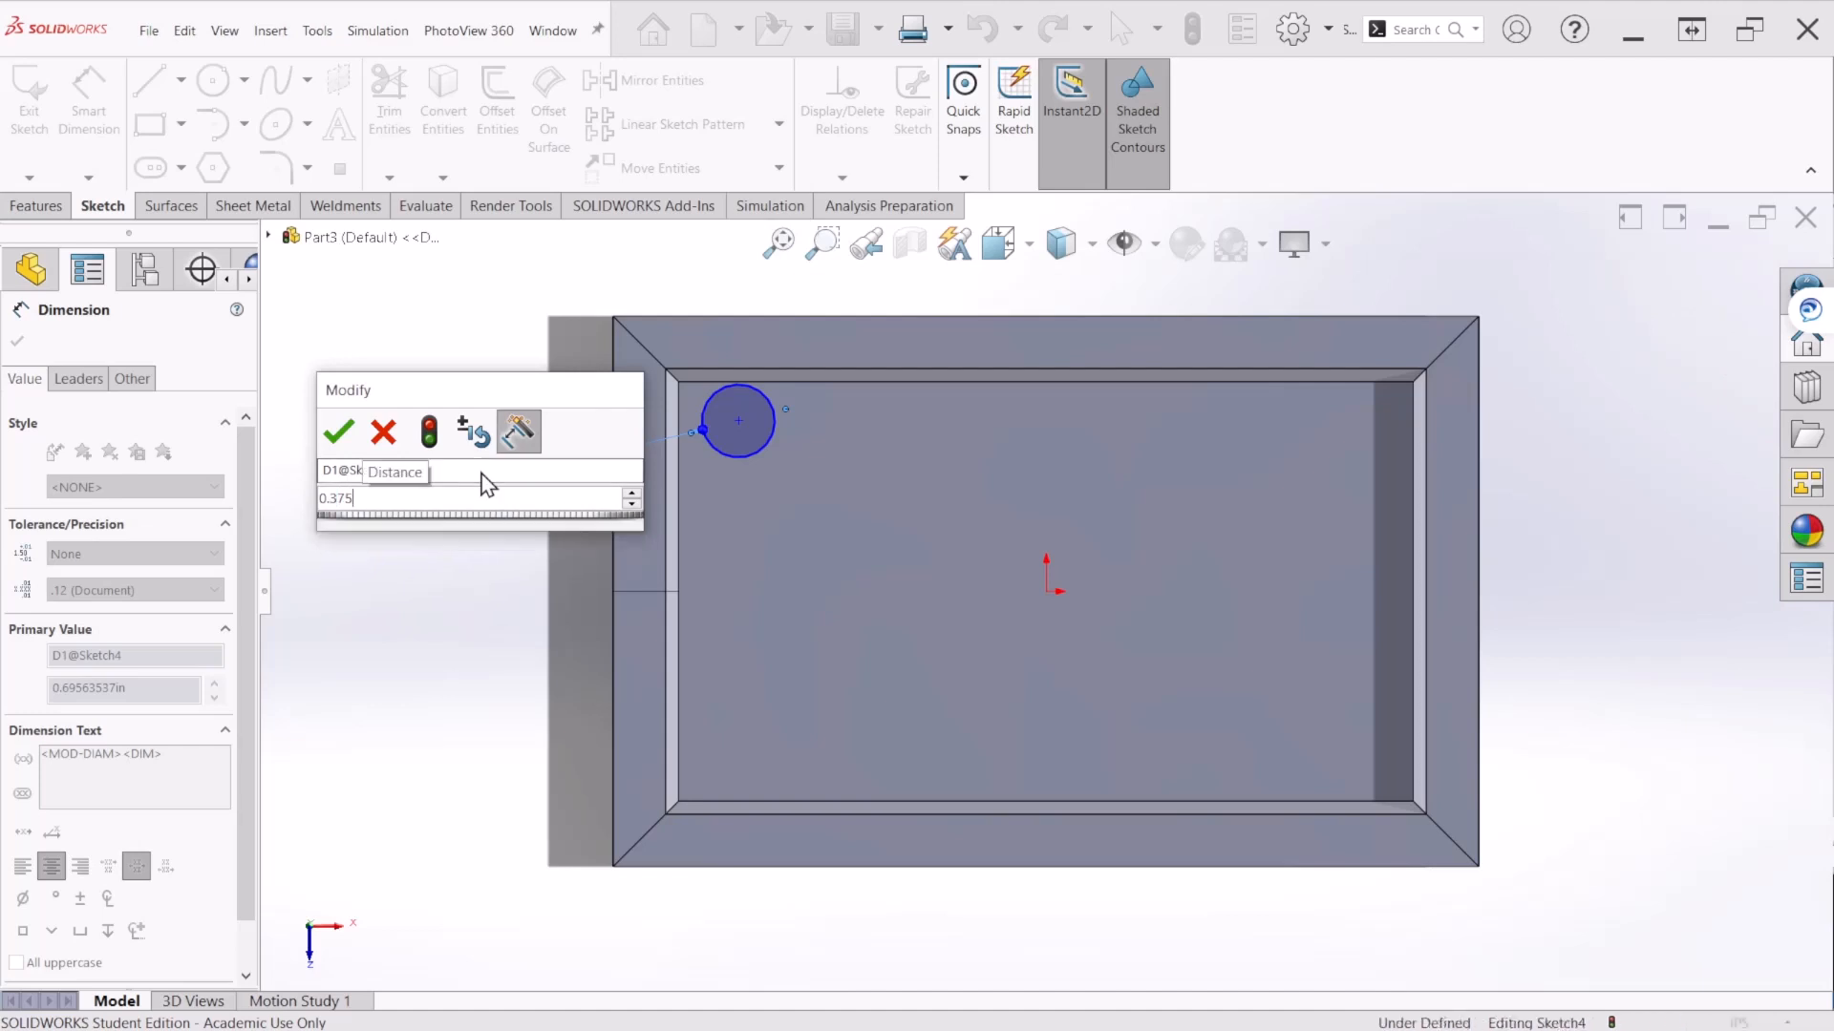
{"action": "key", "text": "Return"}
Step: Dimension the circle 0.5 in vertically from the floor's upper inner edge
{"action": "scroll", "coordinate": [783, 434], "scroll_direction": "down", "scroll_amount": 3}
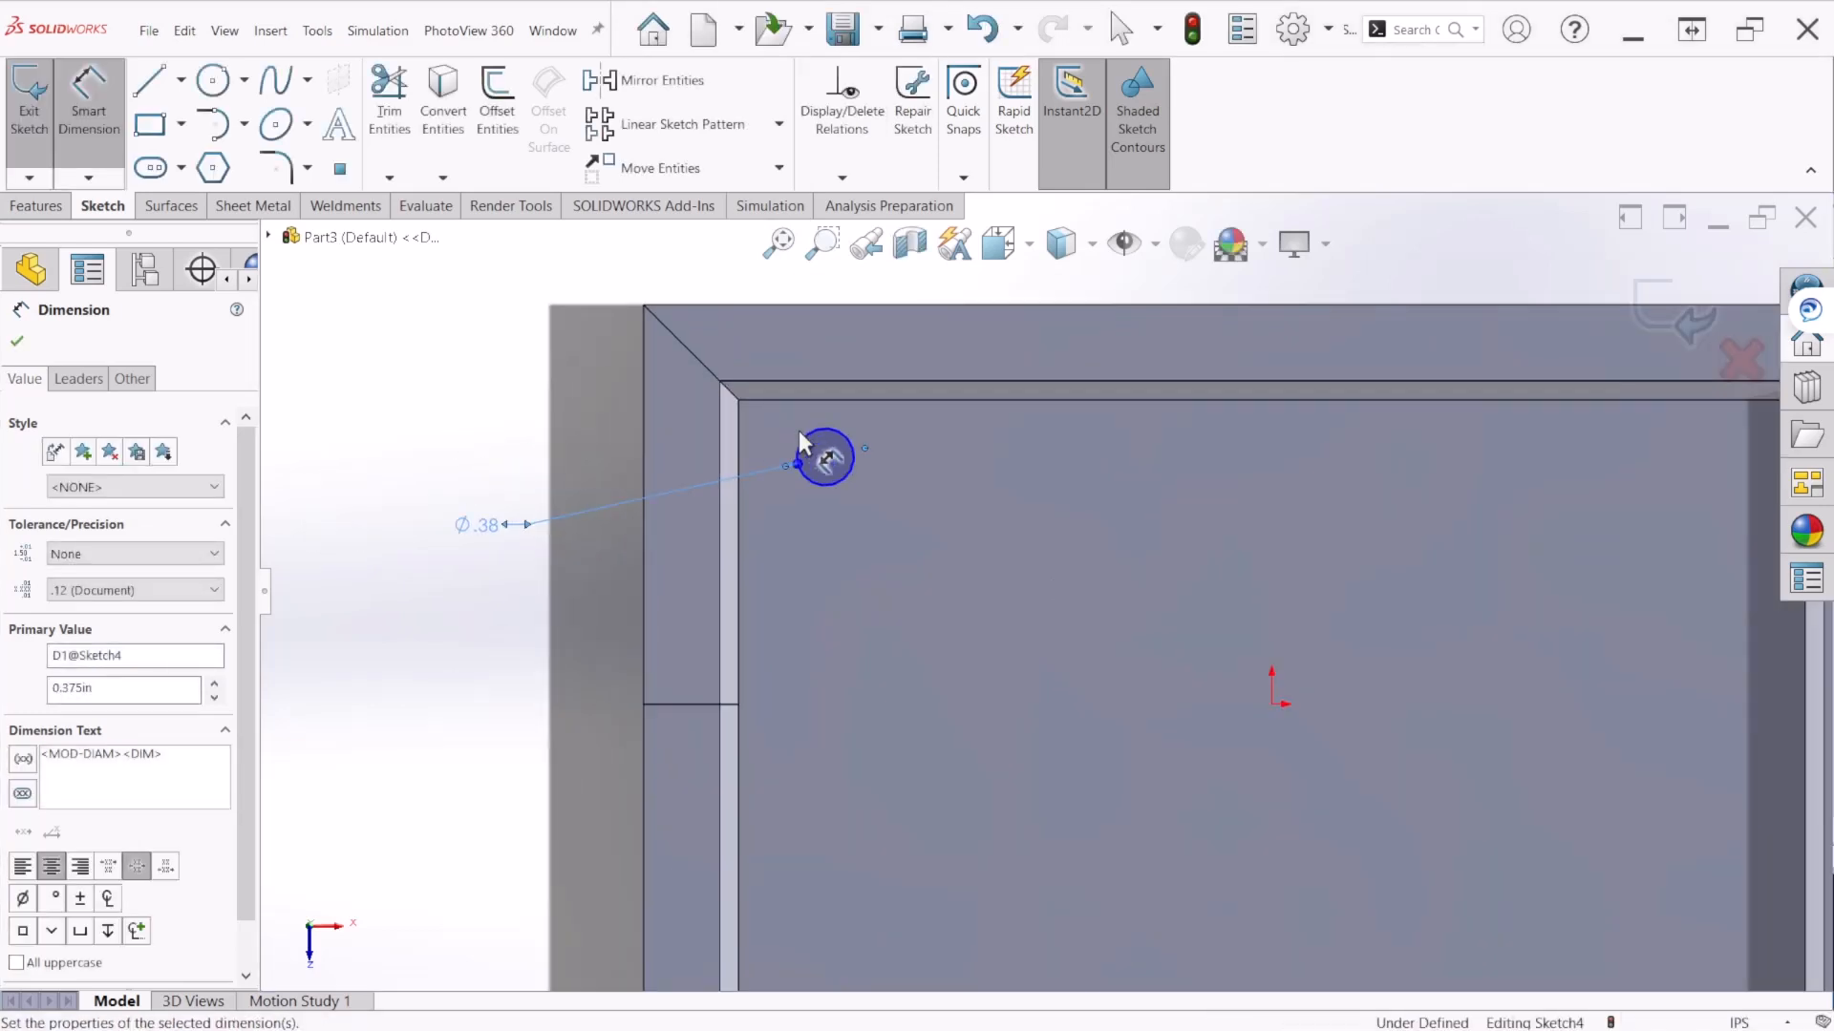
{"action": "left_click", "coordinate": [826, 440]}
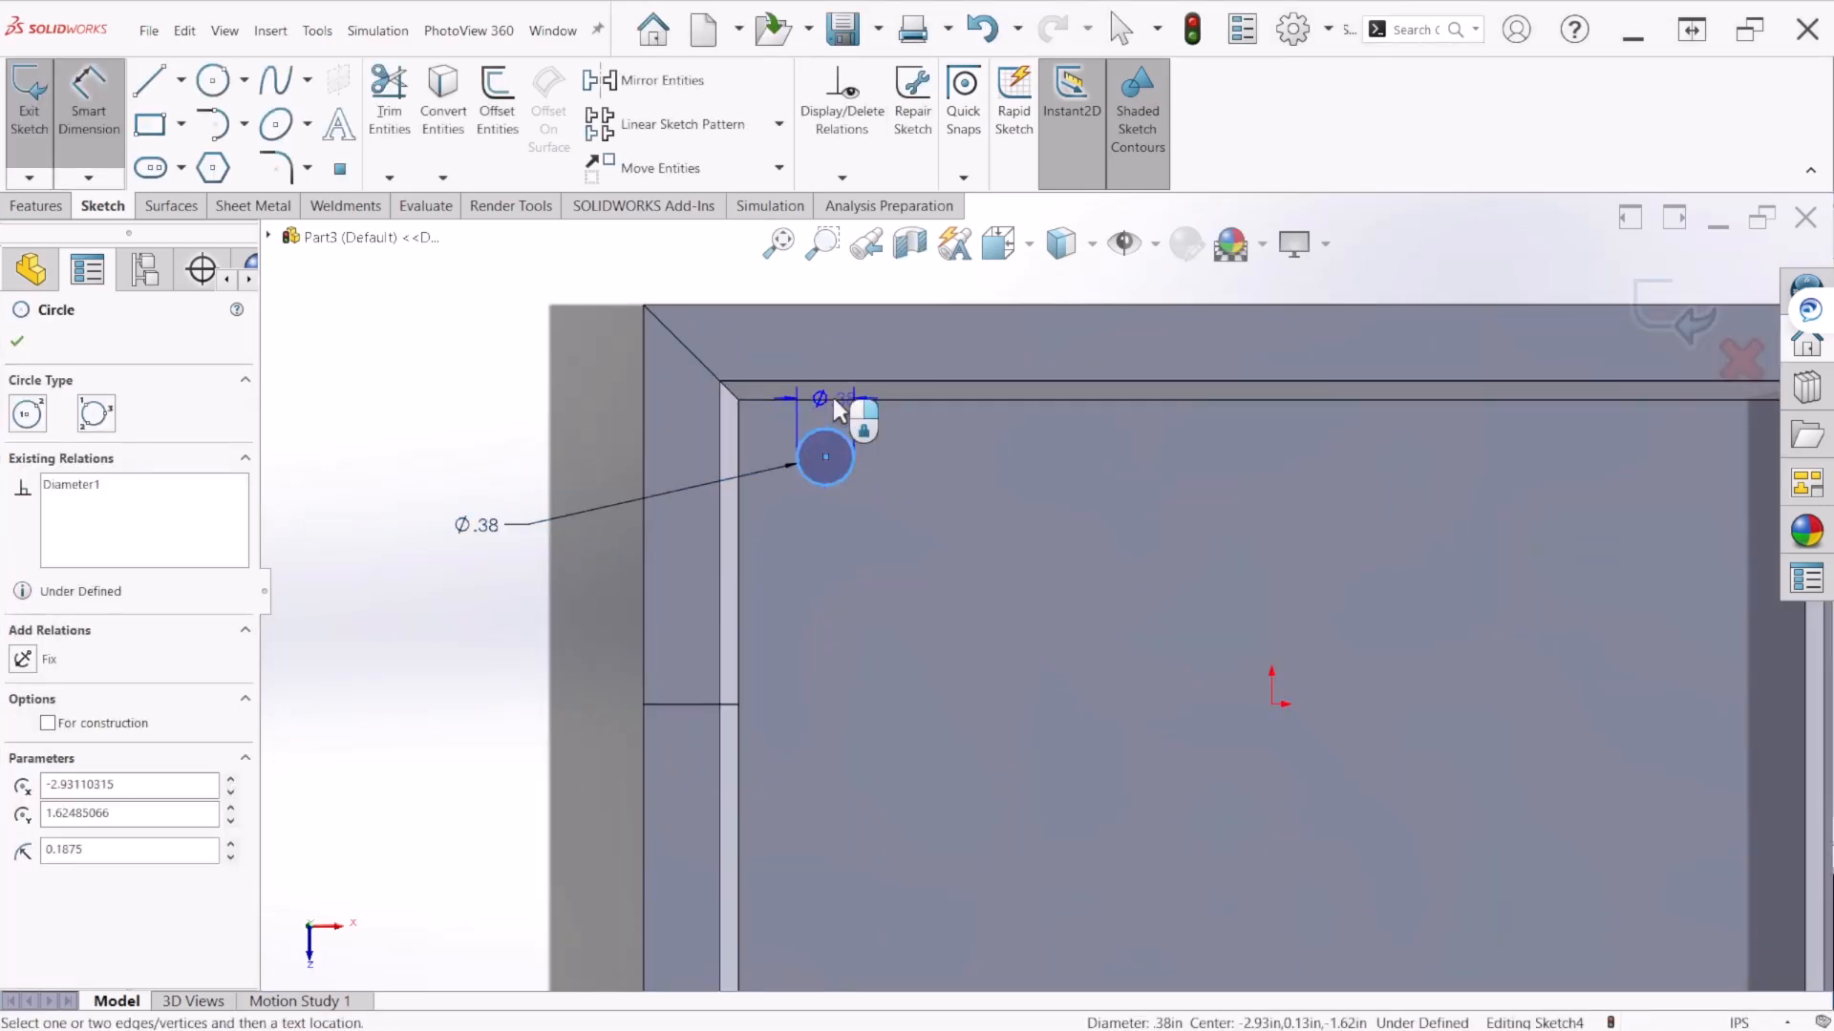
{"action": "left_click", "coordinate": [839, 399]}
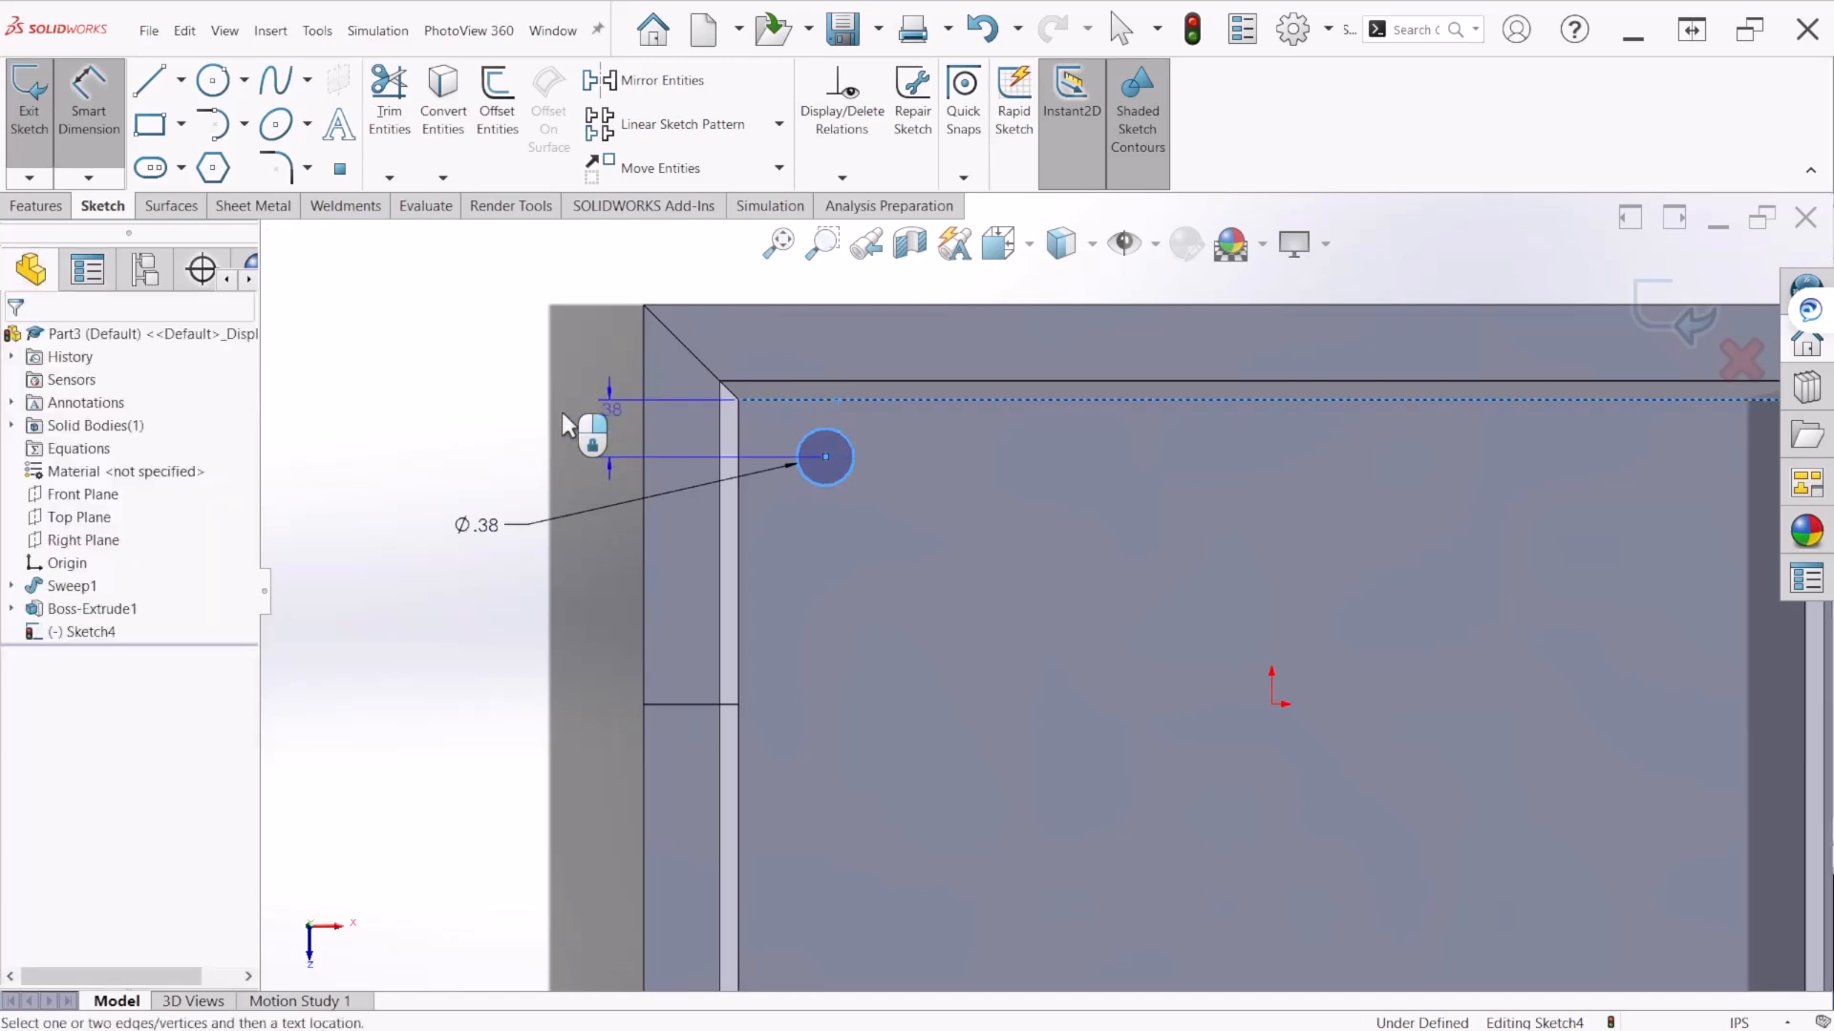
{"action": "left_click", "coordinate": [486, 430]}
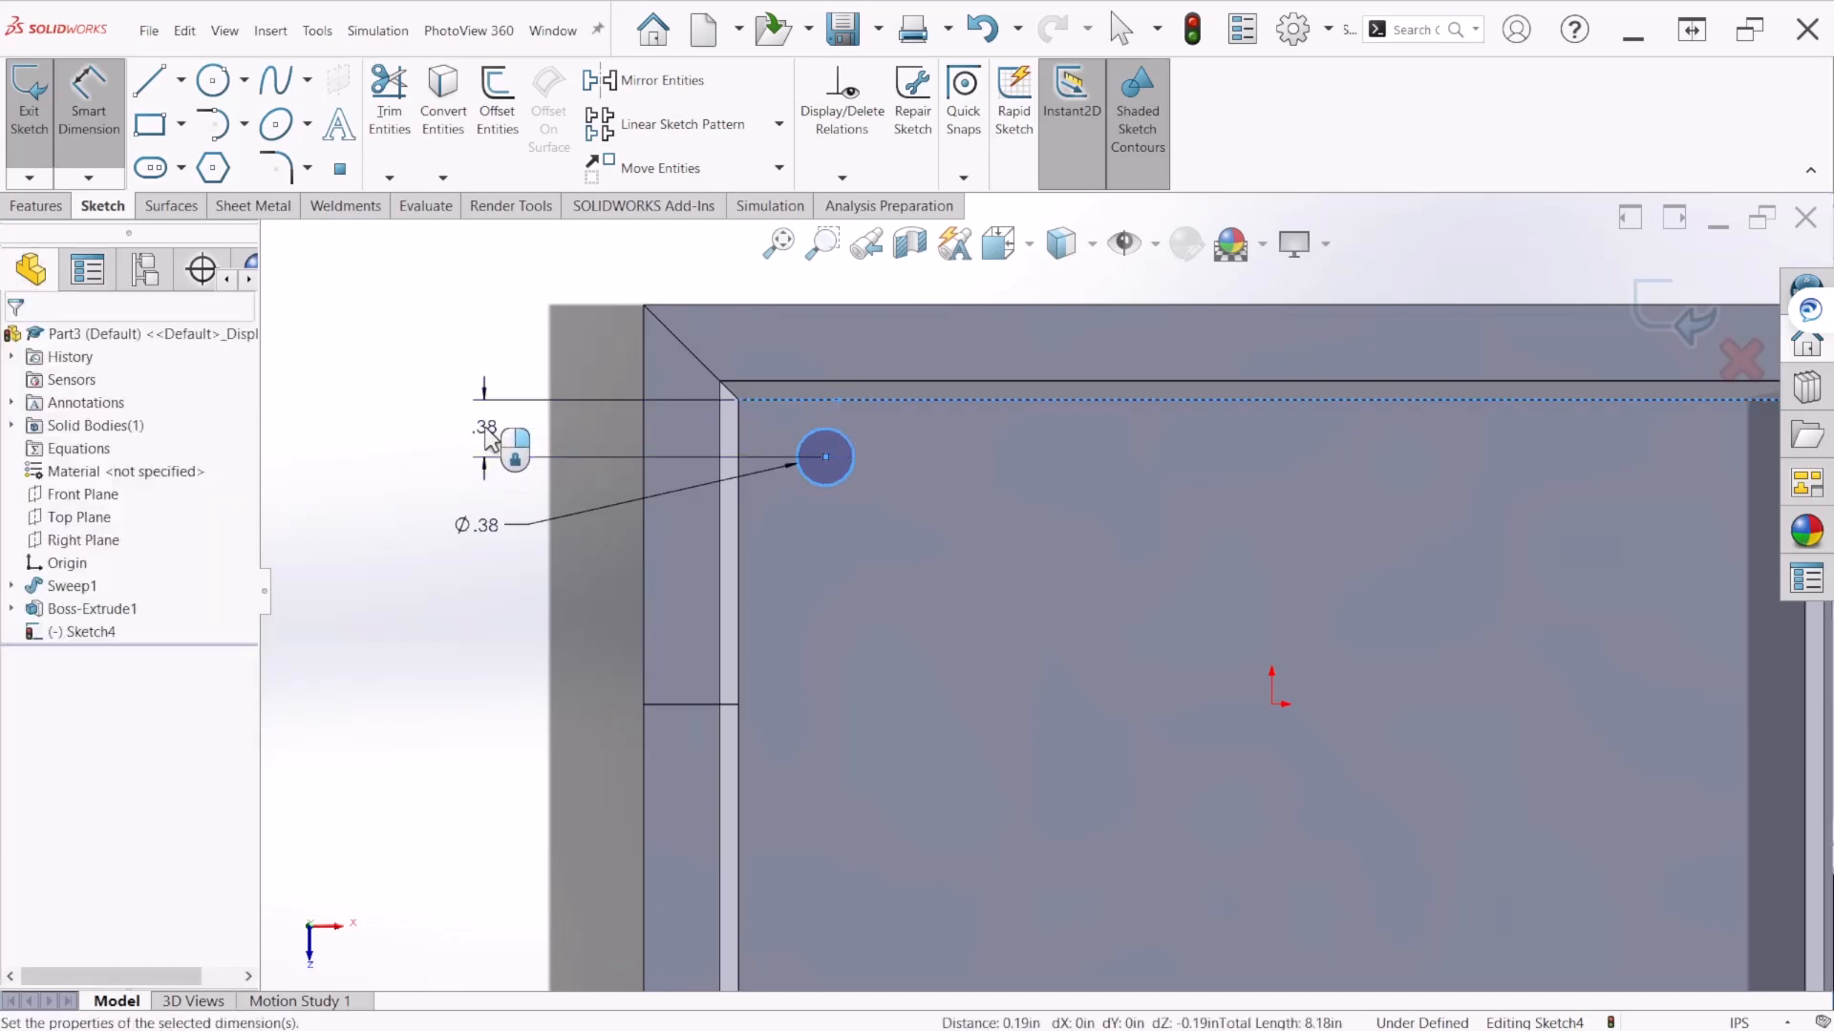
{"action": "type", "text": "0.5"}
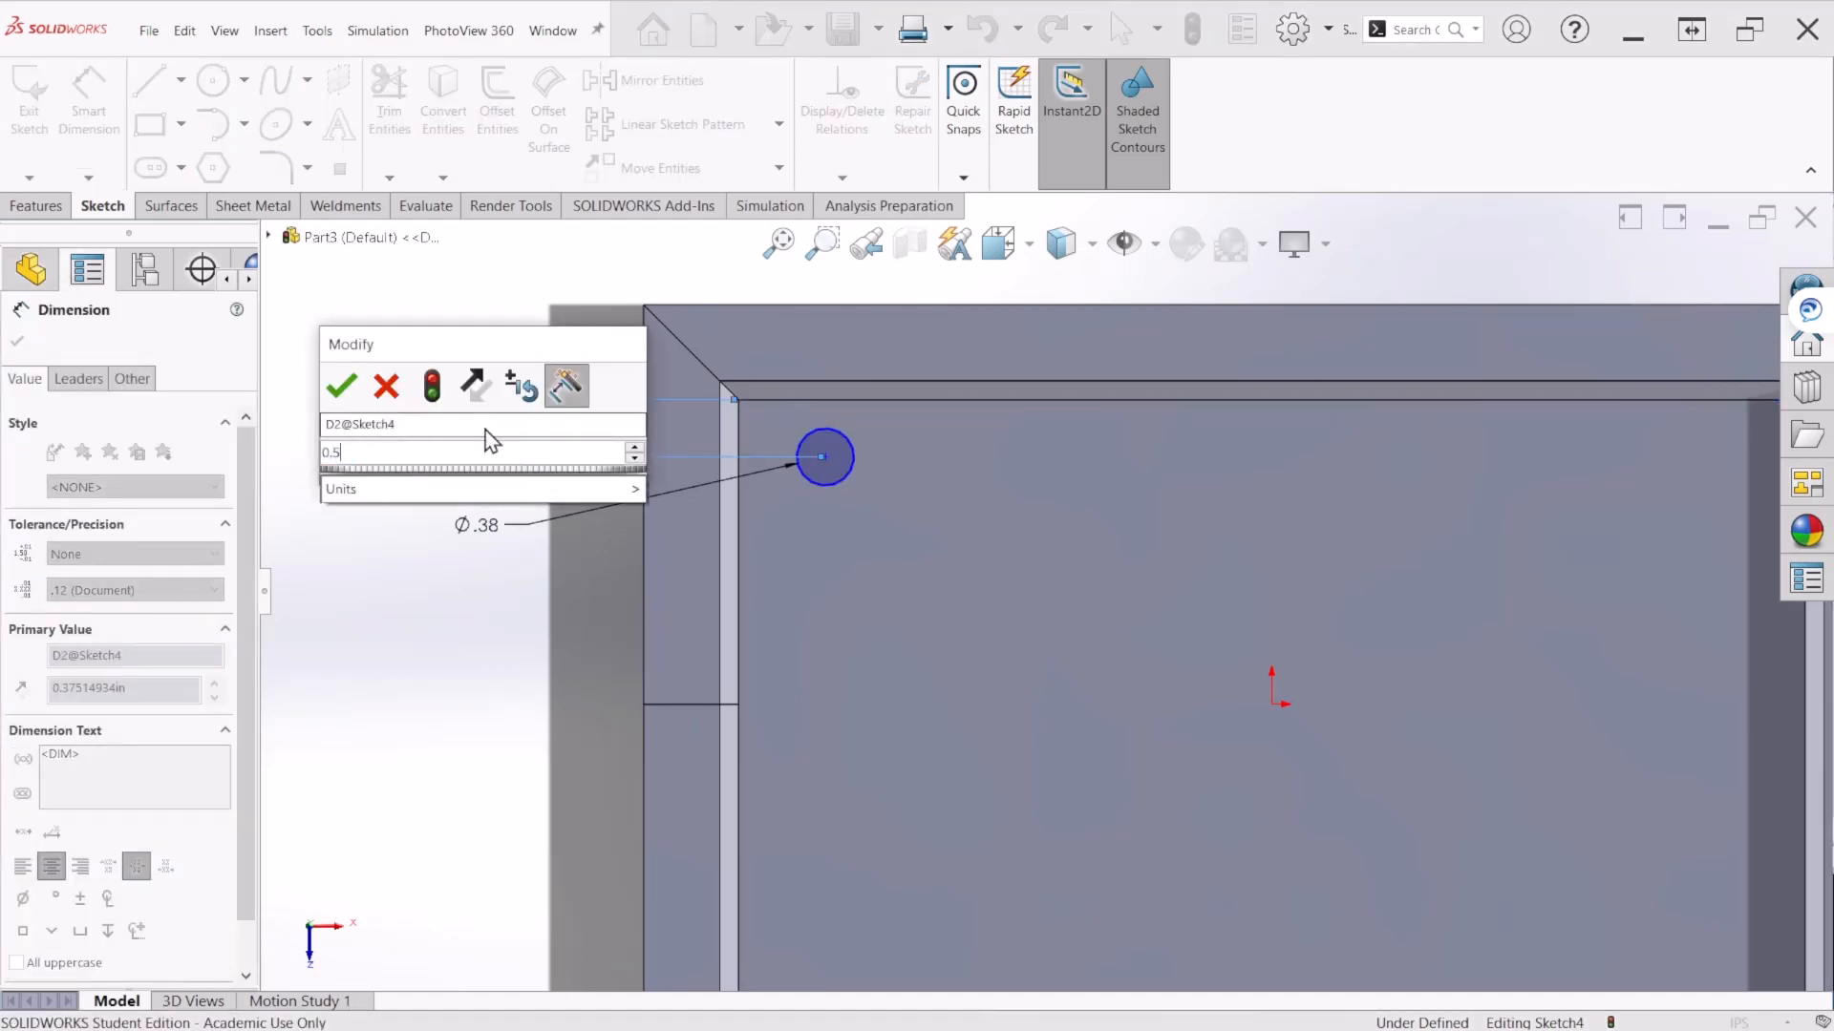
{"action": "left_click", "coordinate": [342, 387]}
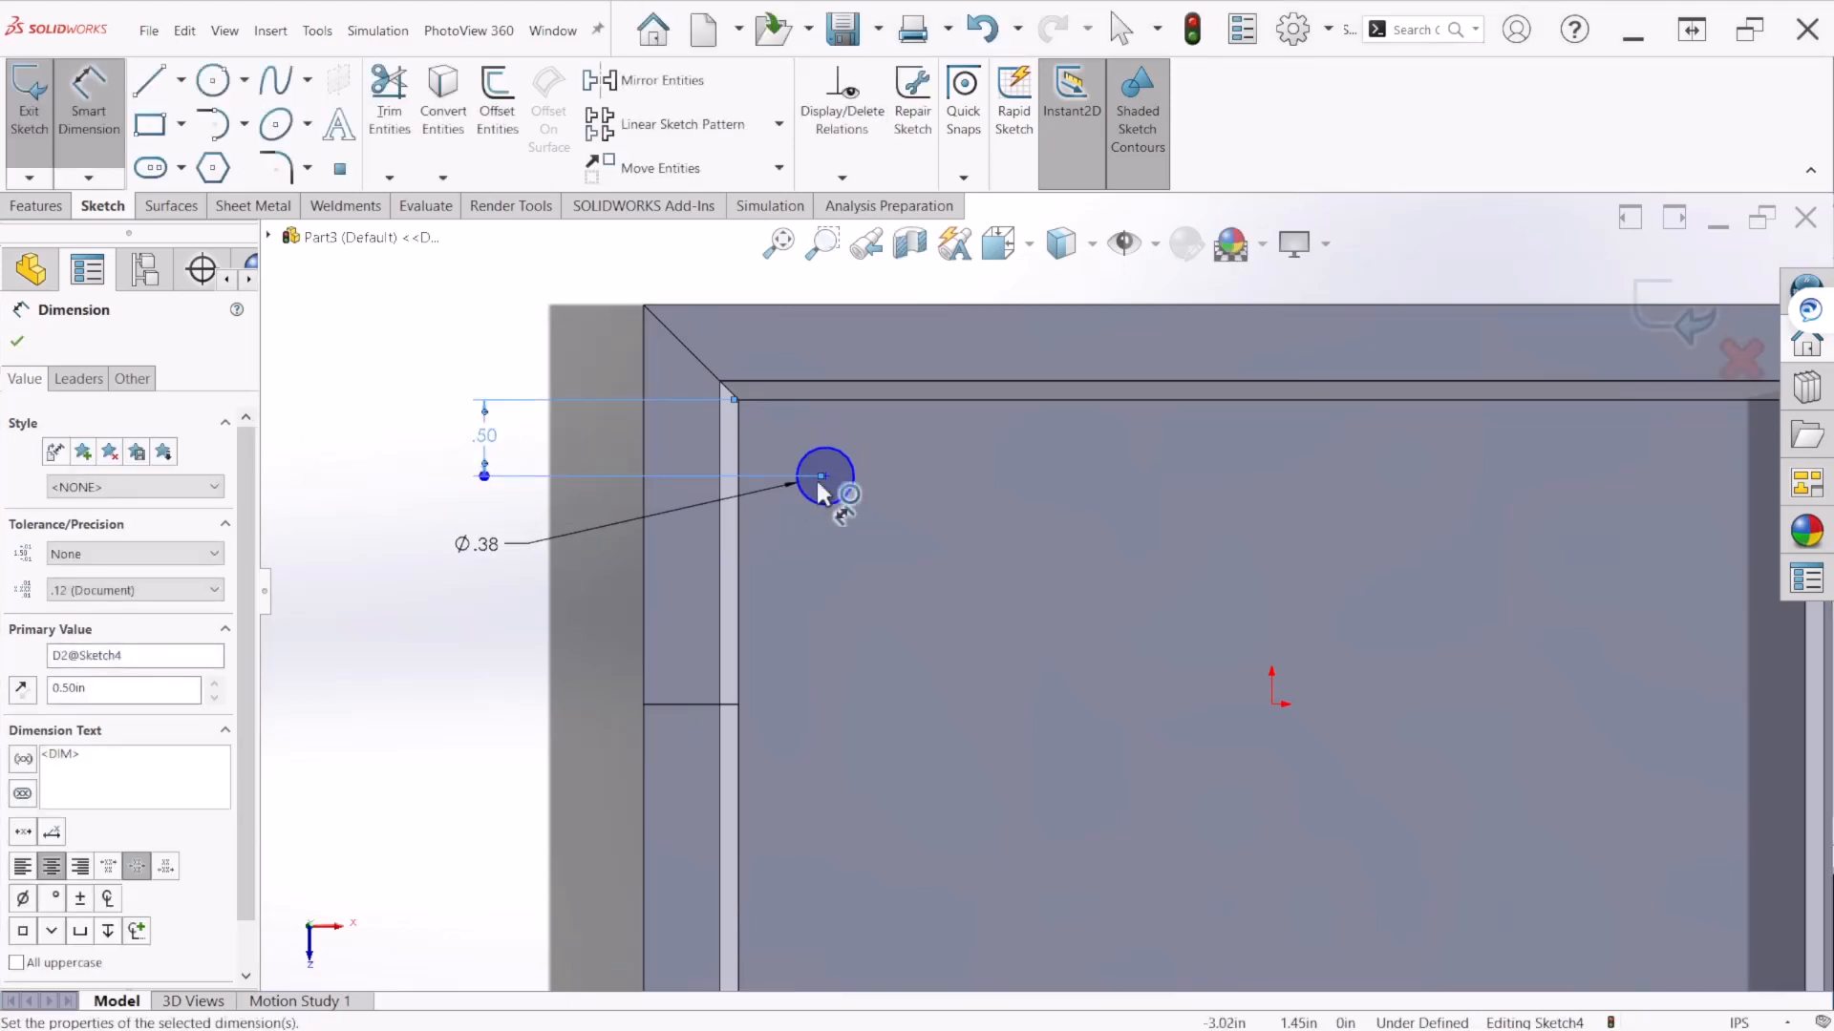
Step: Dimension the circle 0.5 in horizontally from the floor's left inner edge
{"action": "left_click", "coordinate": [829, 500]}
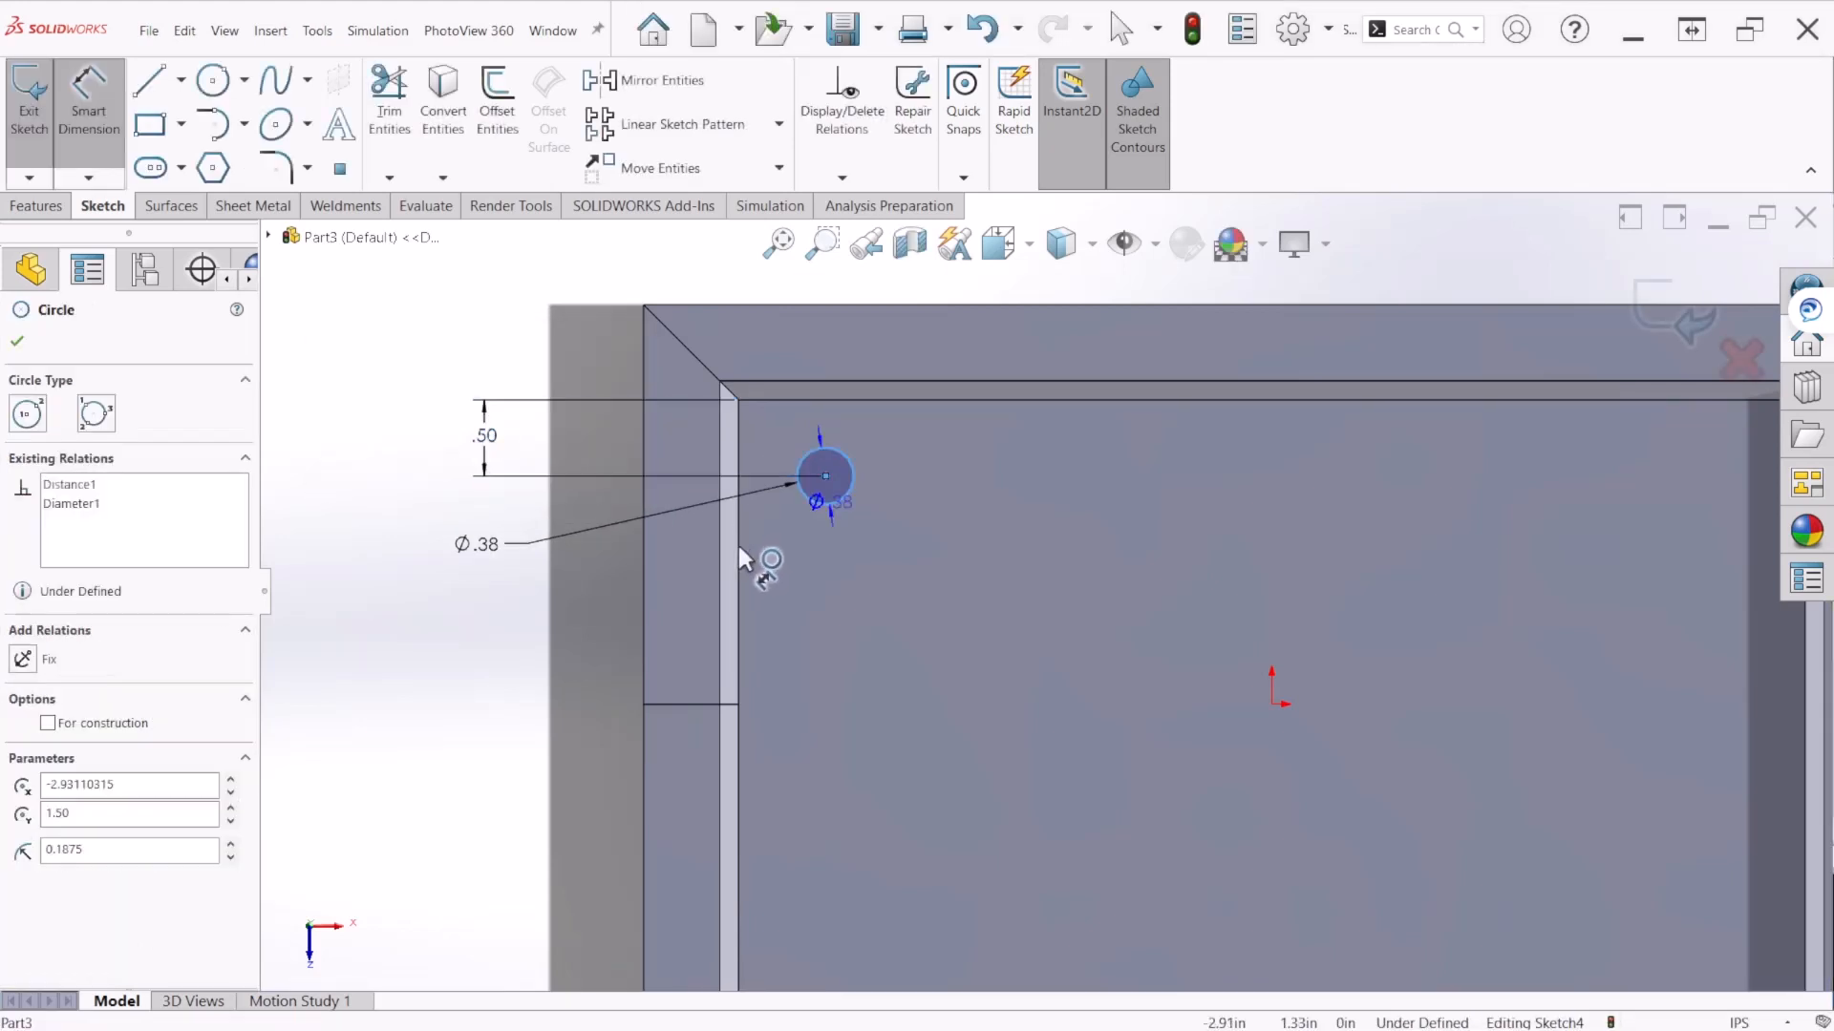
{"action": "left_click", "coordinate": [739, 557]}
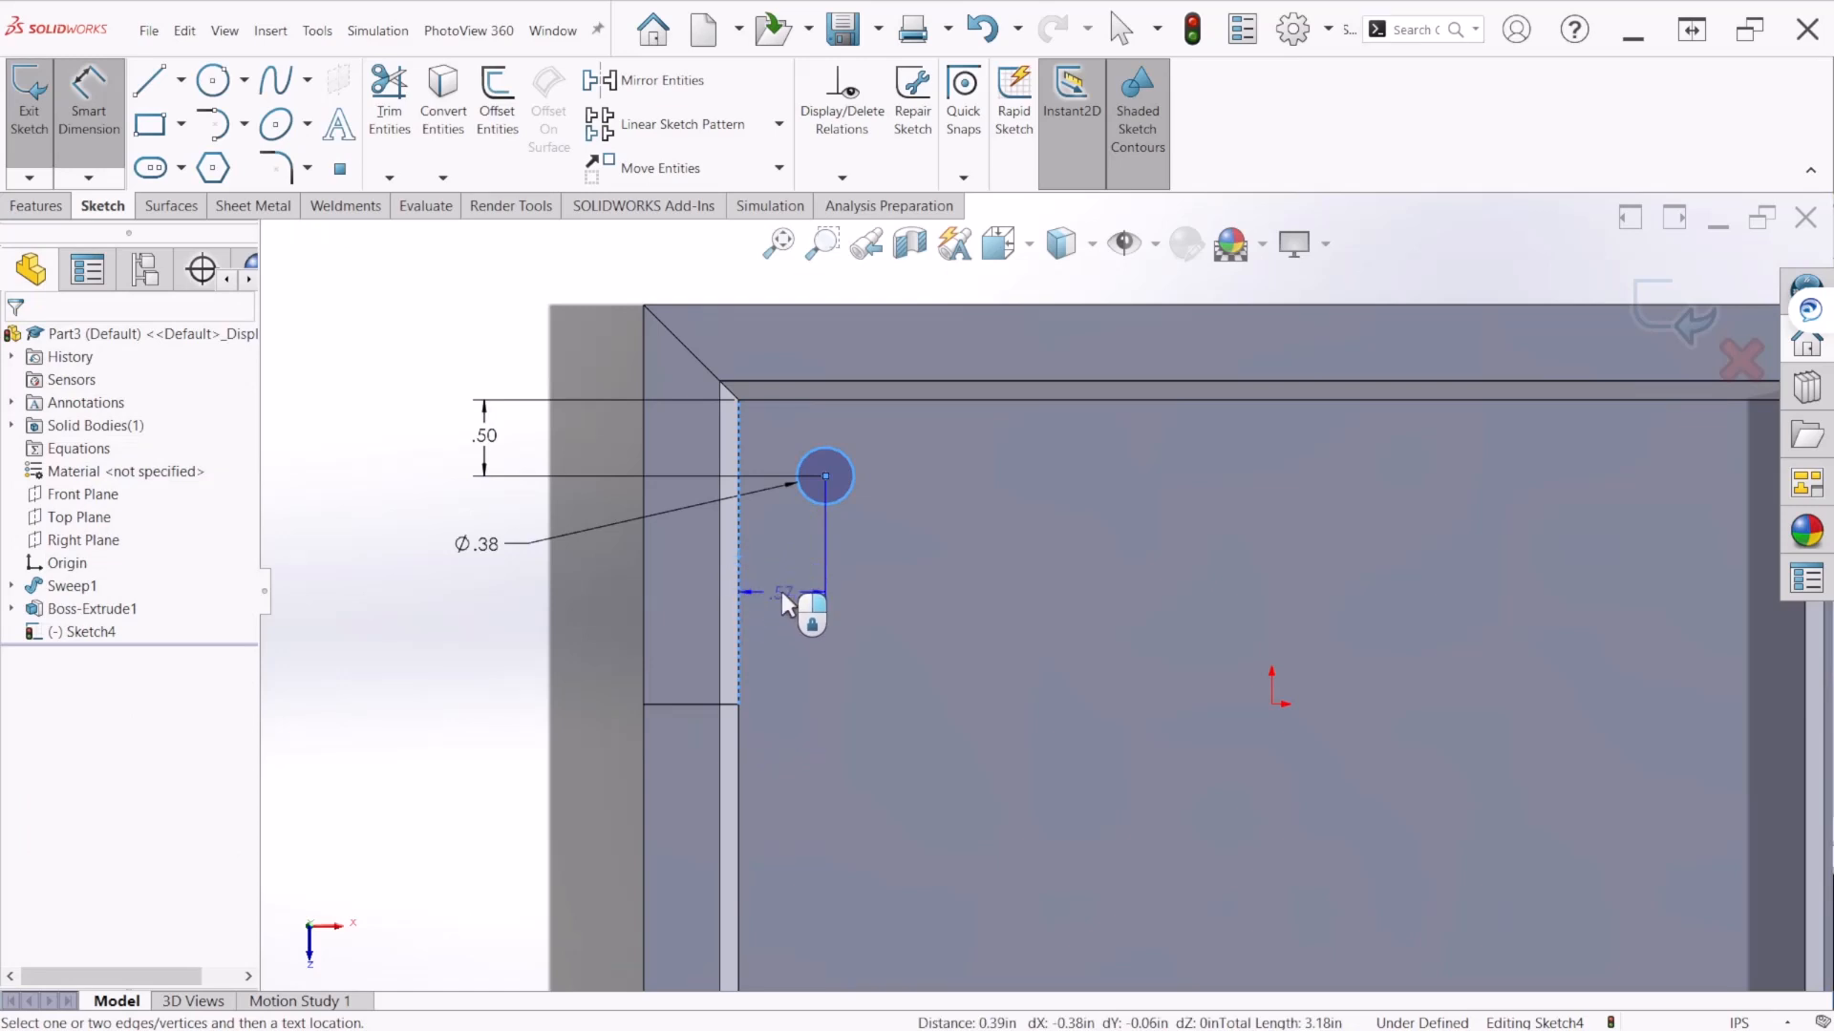
{"action": "left_click", "coordinate": [781, 592]}
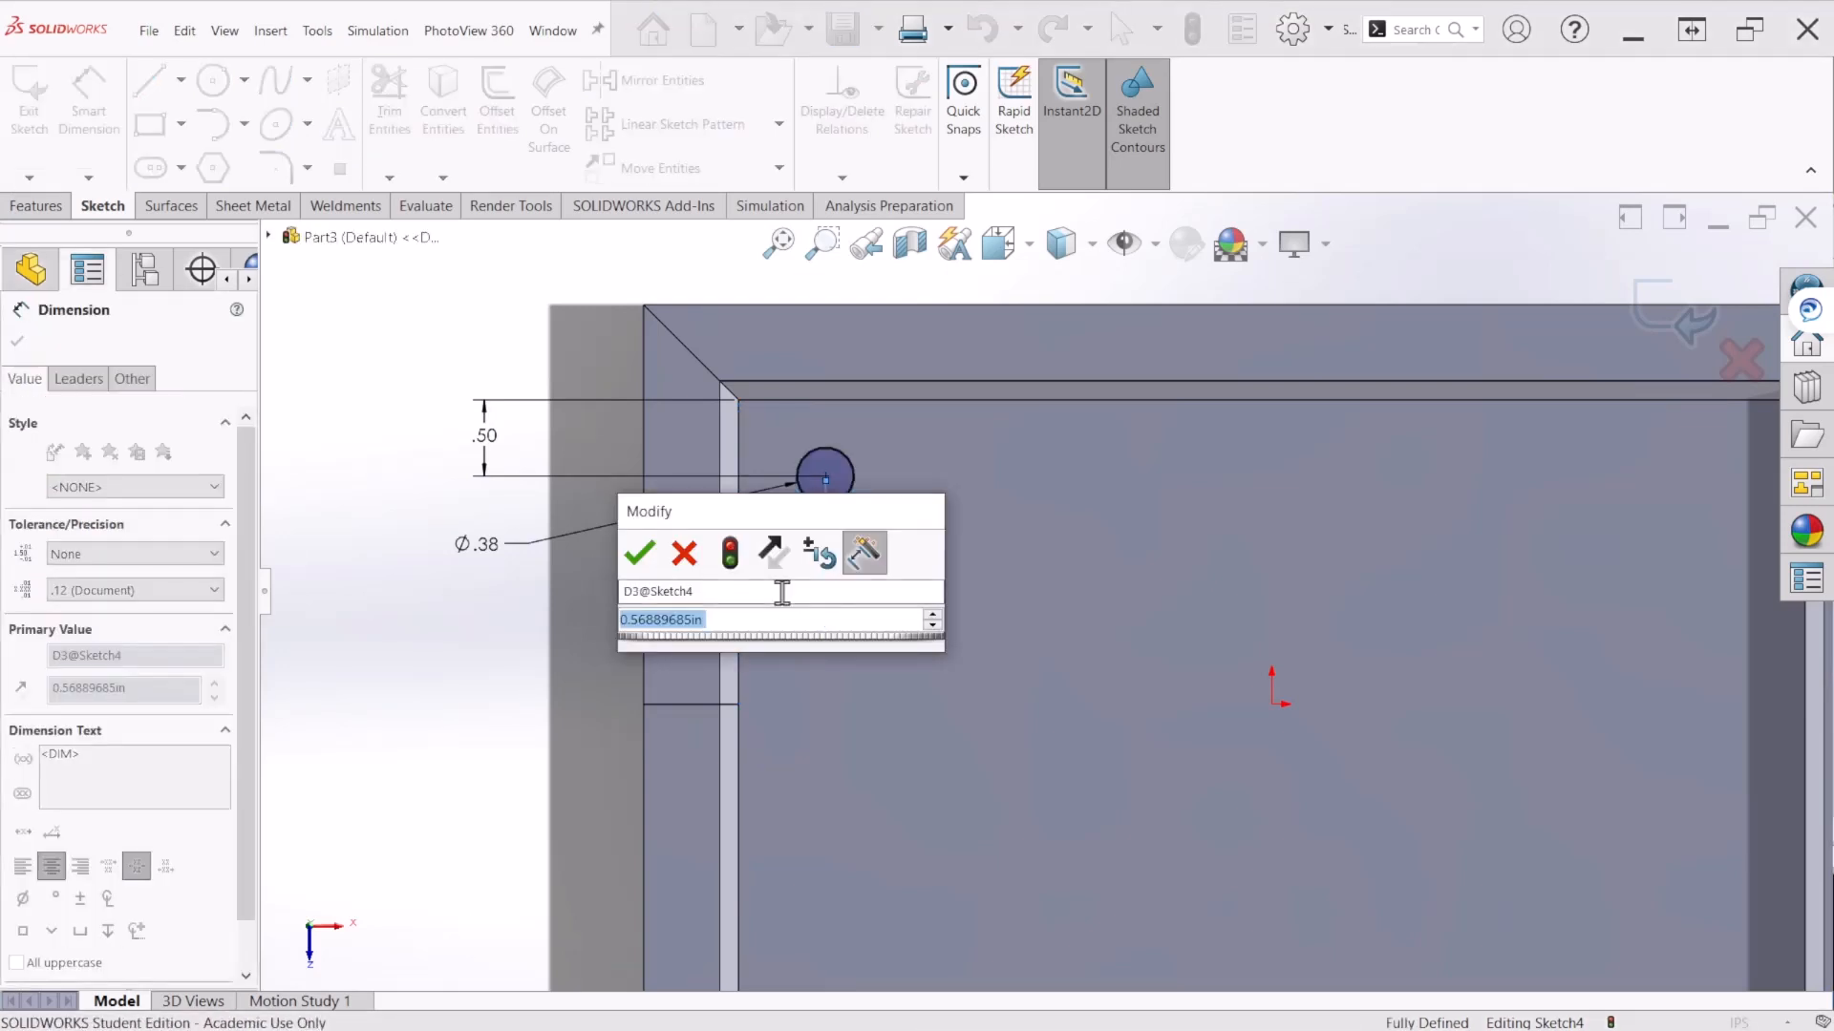
{"action": "type", "text": ".5"}
{"action": "key", "text": "Return"}
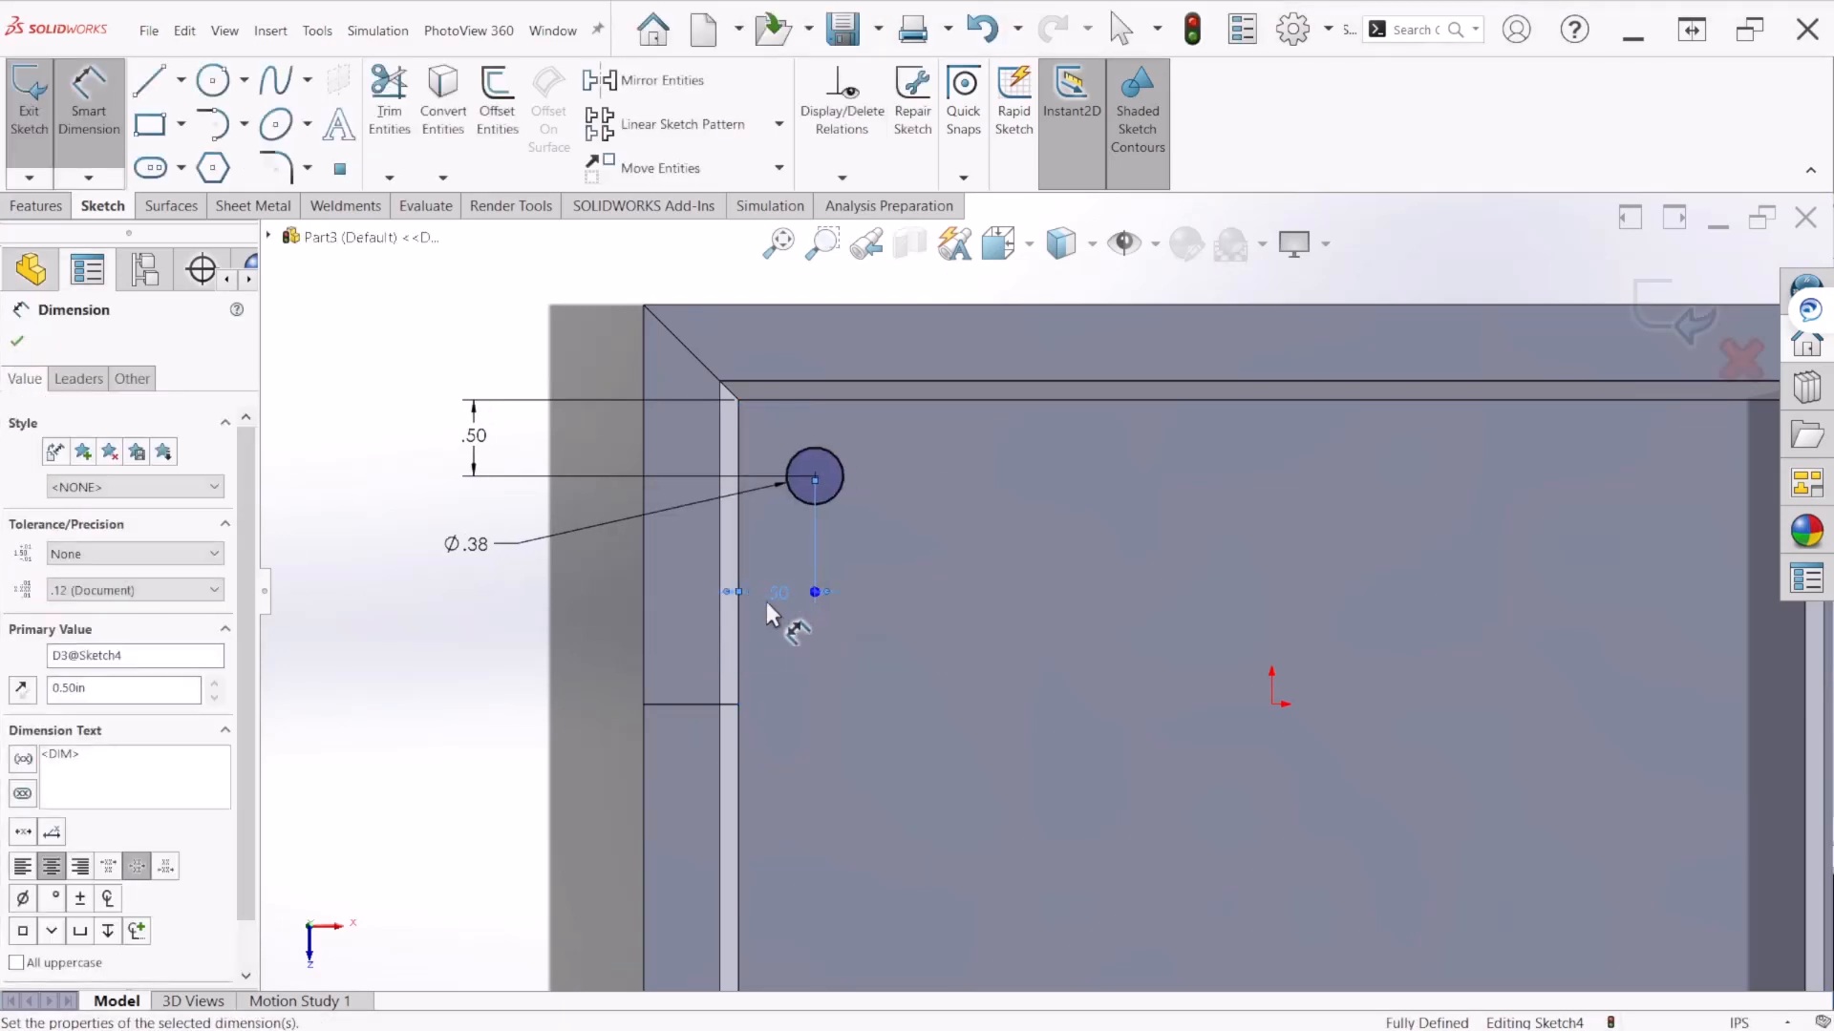
Step: Exit the circle sketch and cut-extrude it Through All to make the first hole in the floor
{"action": "scroll", "coordinate": [867, 596], "scroll_direction": "up", "scroll_amount": 5}
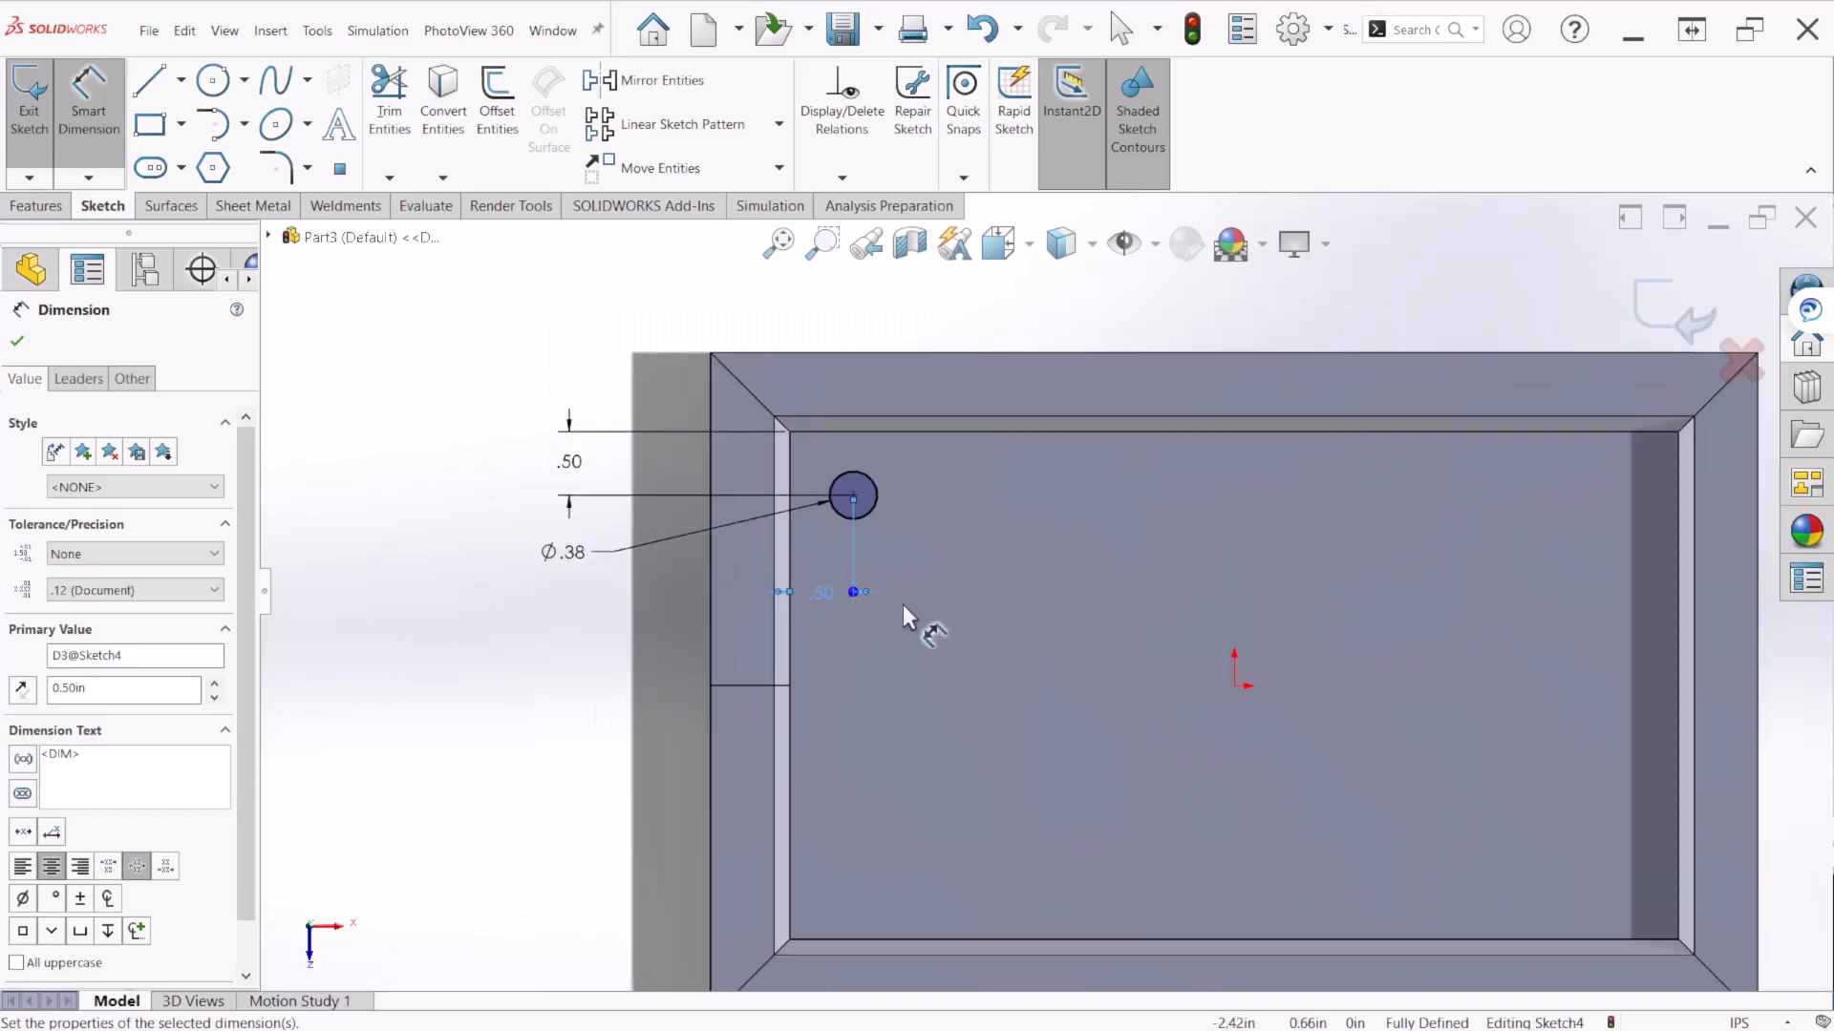
{"action": "scroll", "coordinate": [1241, 649], "scroll_direction": "down", "scroll_amount": 1}
{"action": "scroll", "coordinate": [1626, 866], "scroll_direction": "down", "scroll_amount": 1}
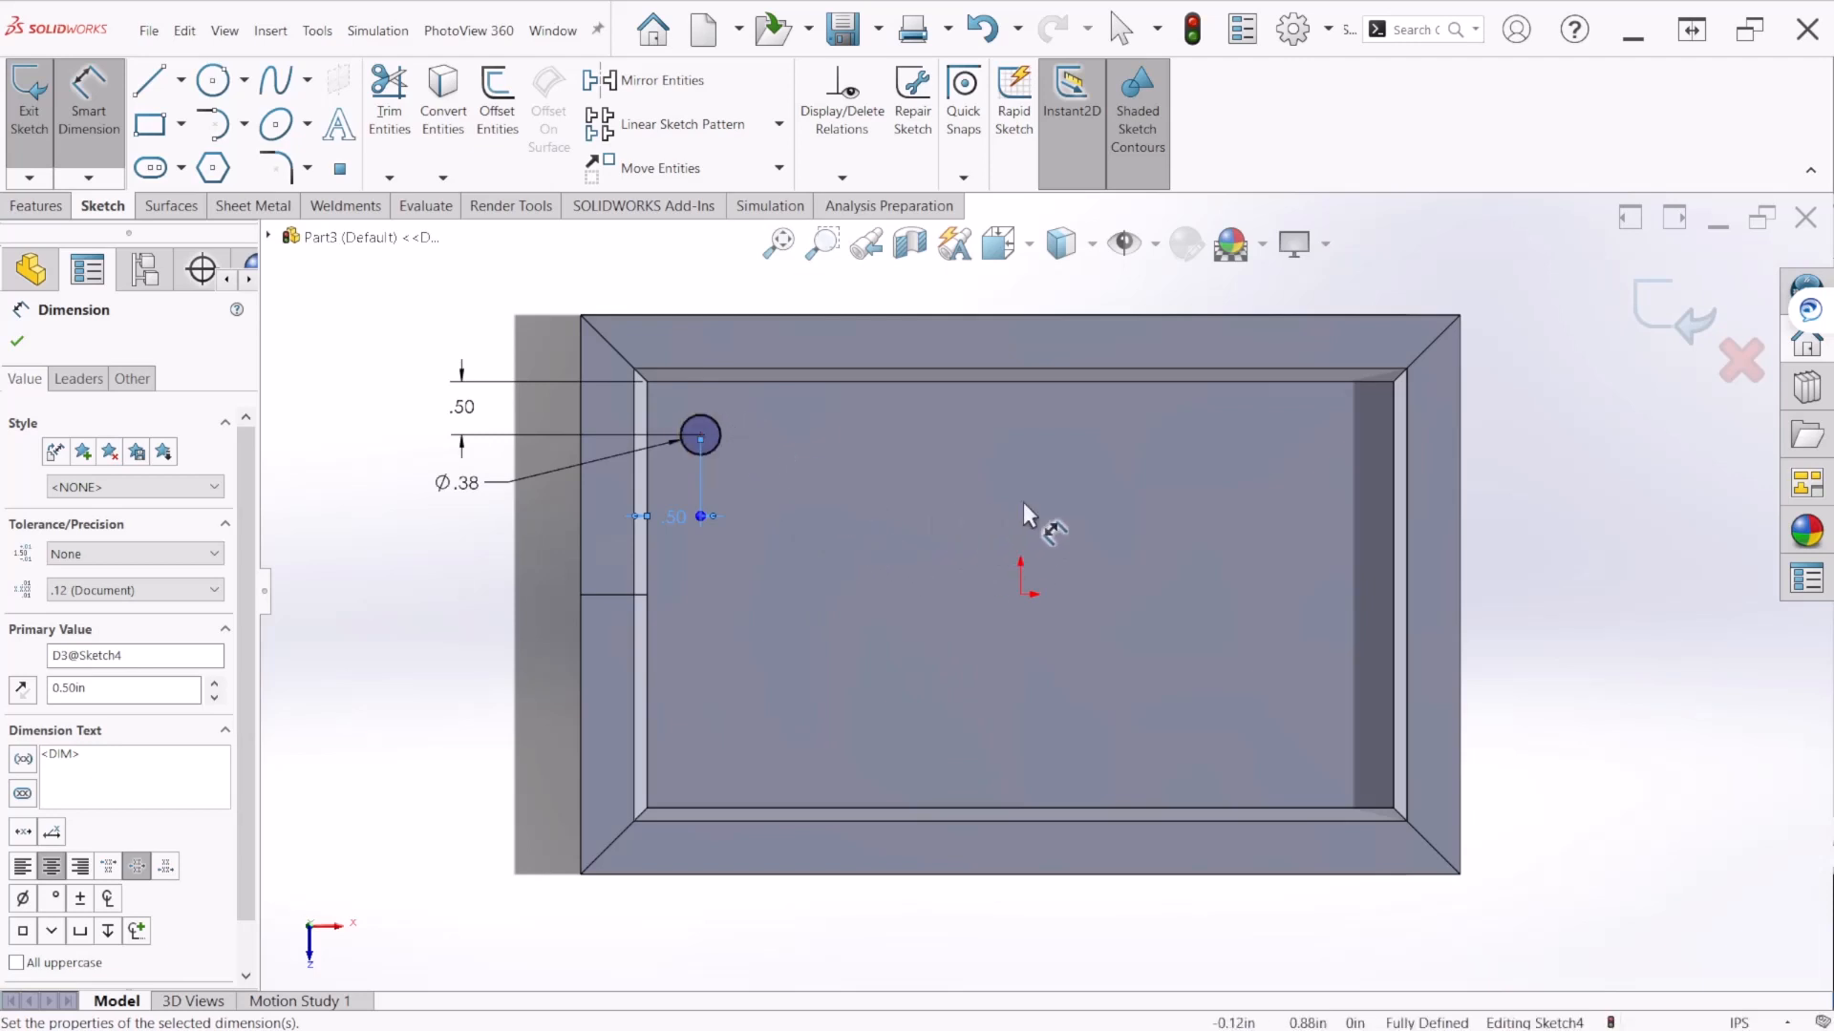
{"action": "left_click", "coordinate": [1663, 306]}
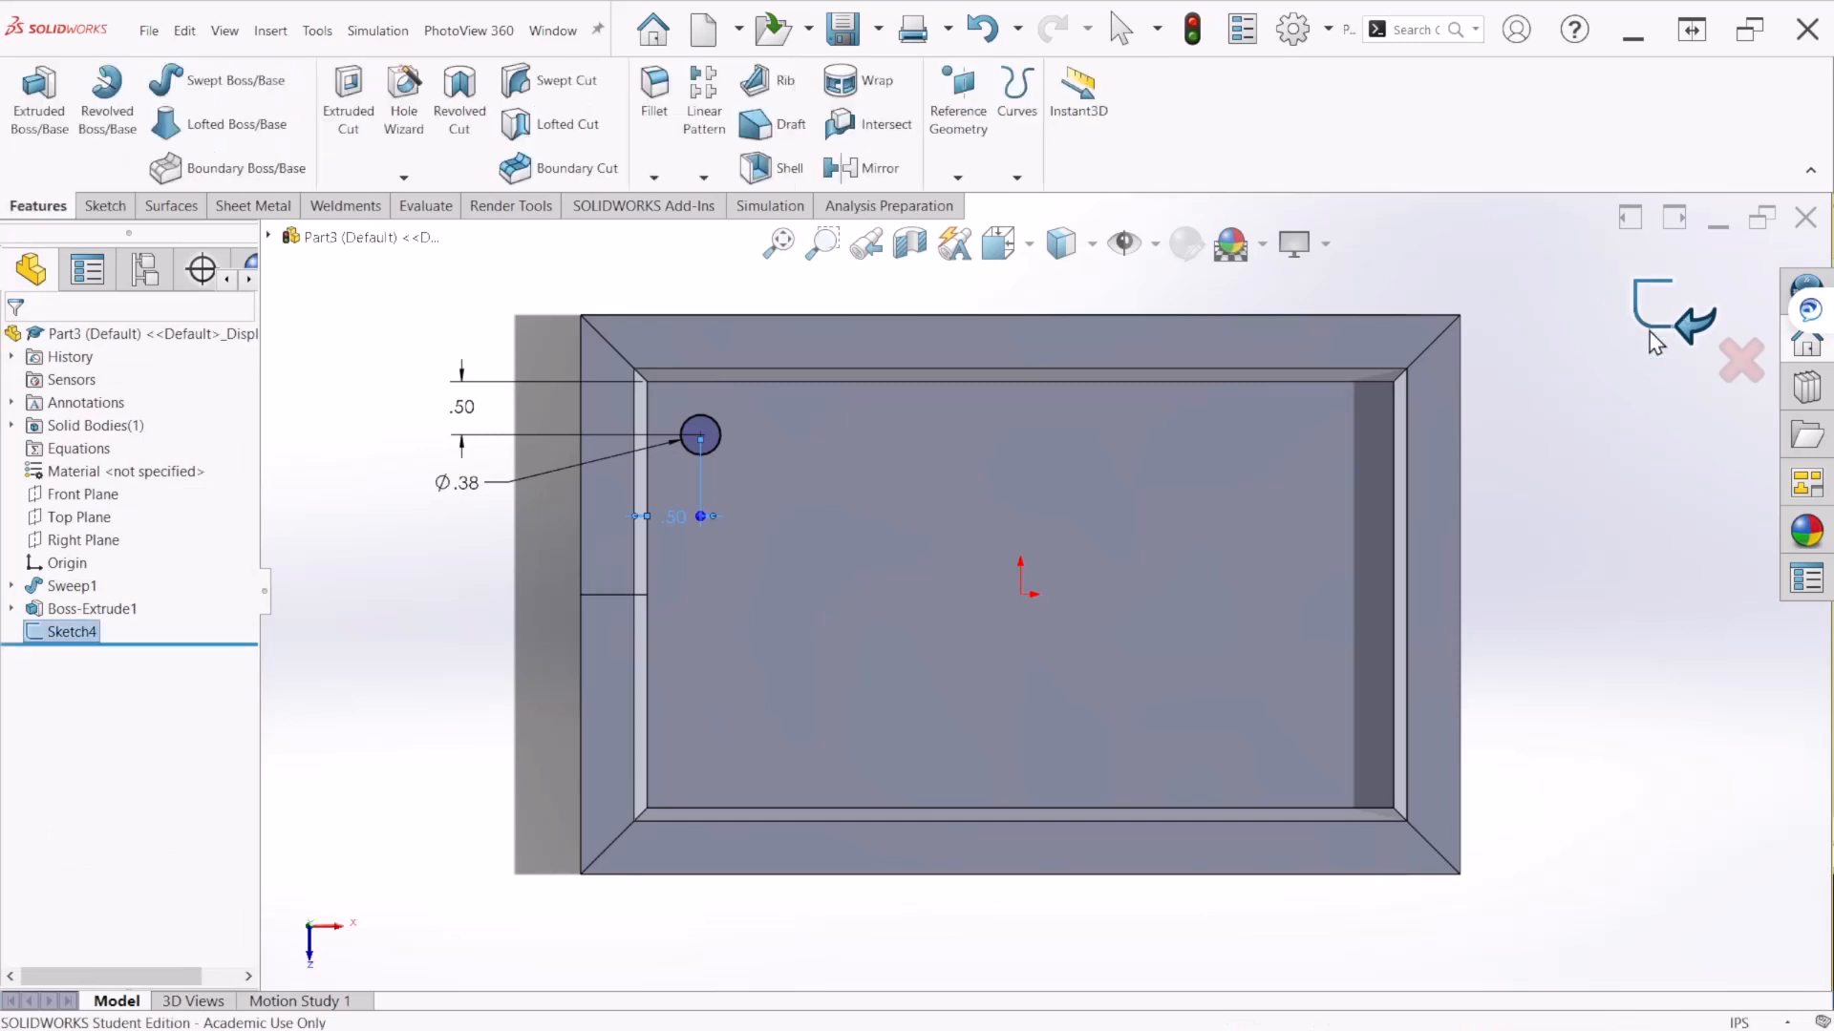
{"action": "left_click", "coordinate": [361, 132]}
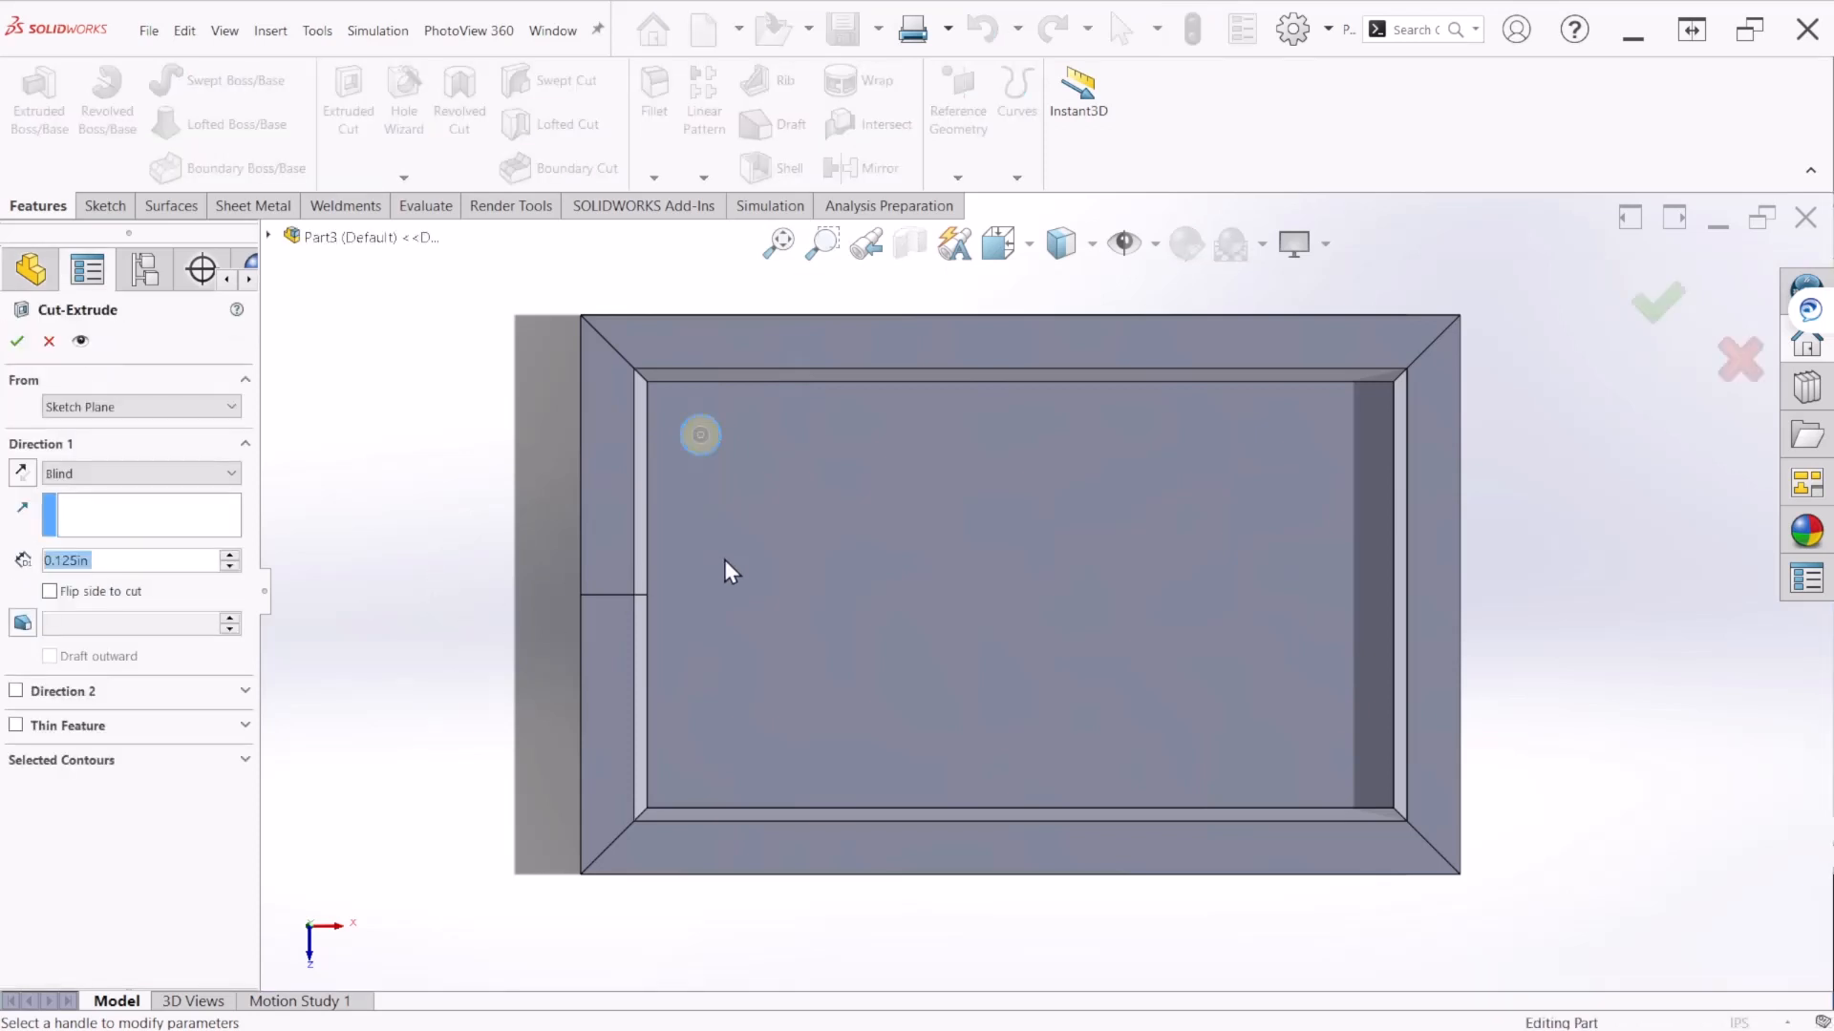
{"action": "left_click", "coordinate": [91, 473]}
{"action": "left_click", "coordinate": [96, 504]}
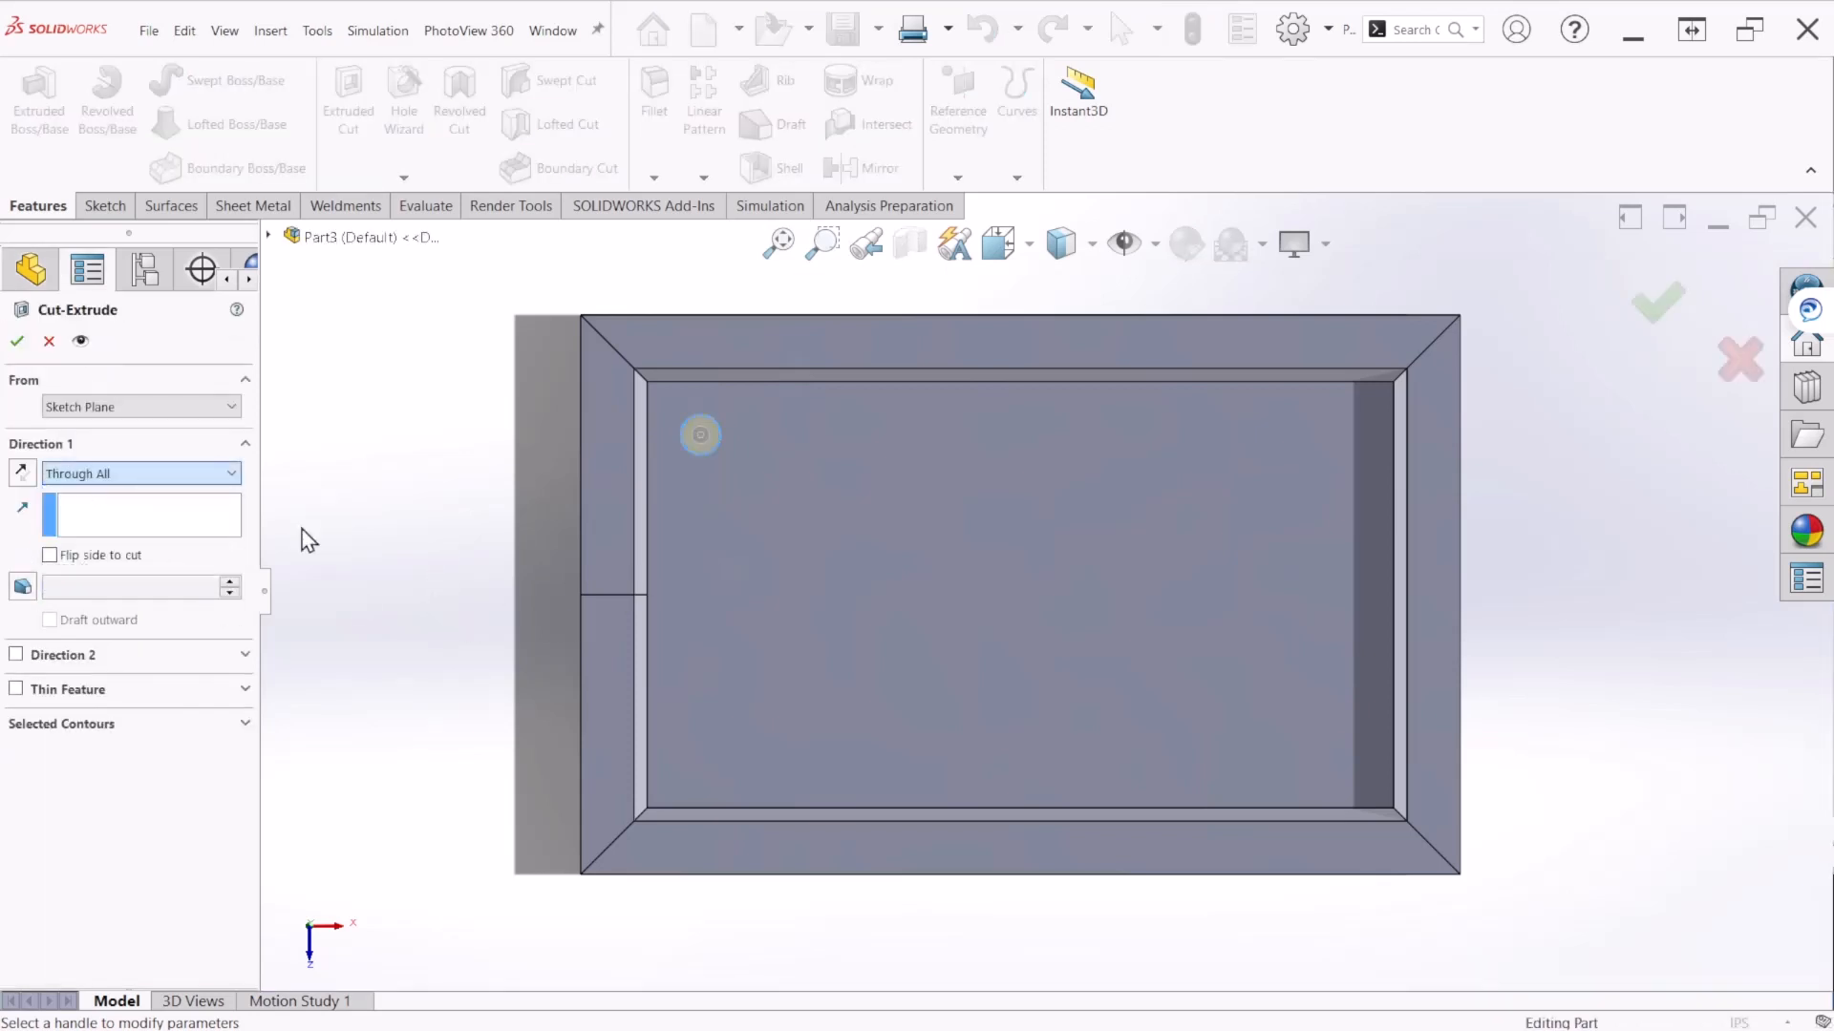
{"action": "left_click", "coordinate": [17, 341]}
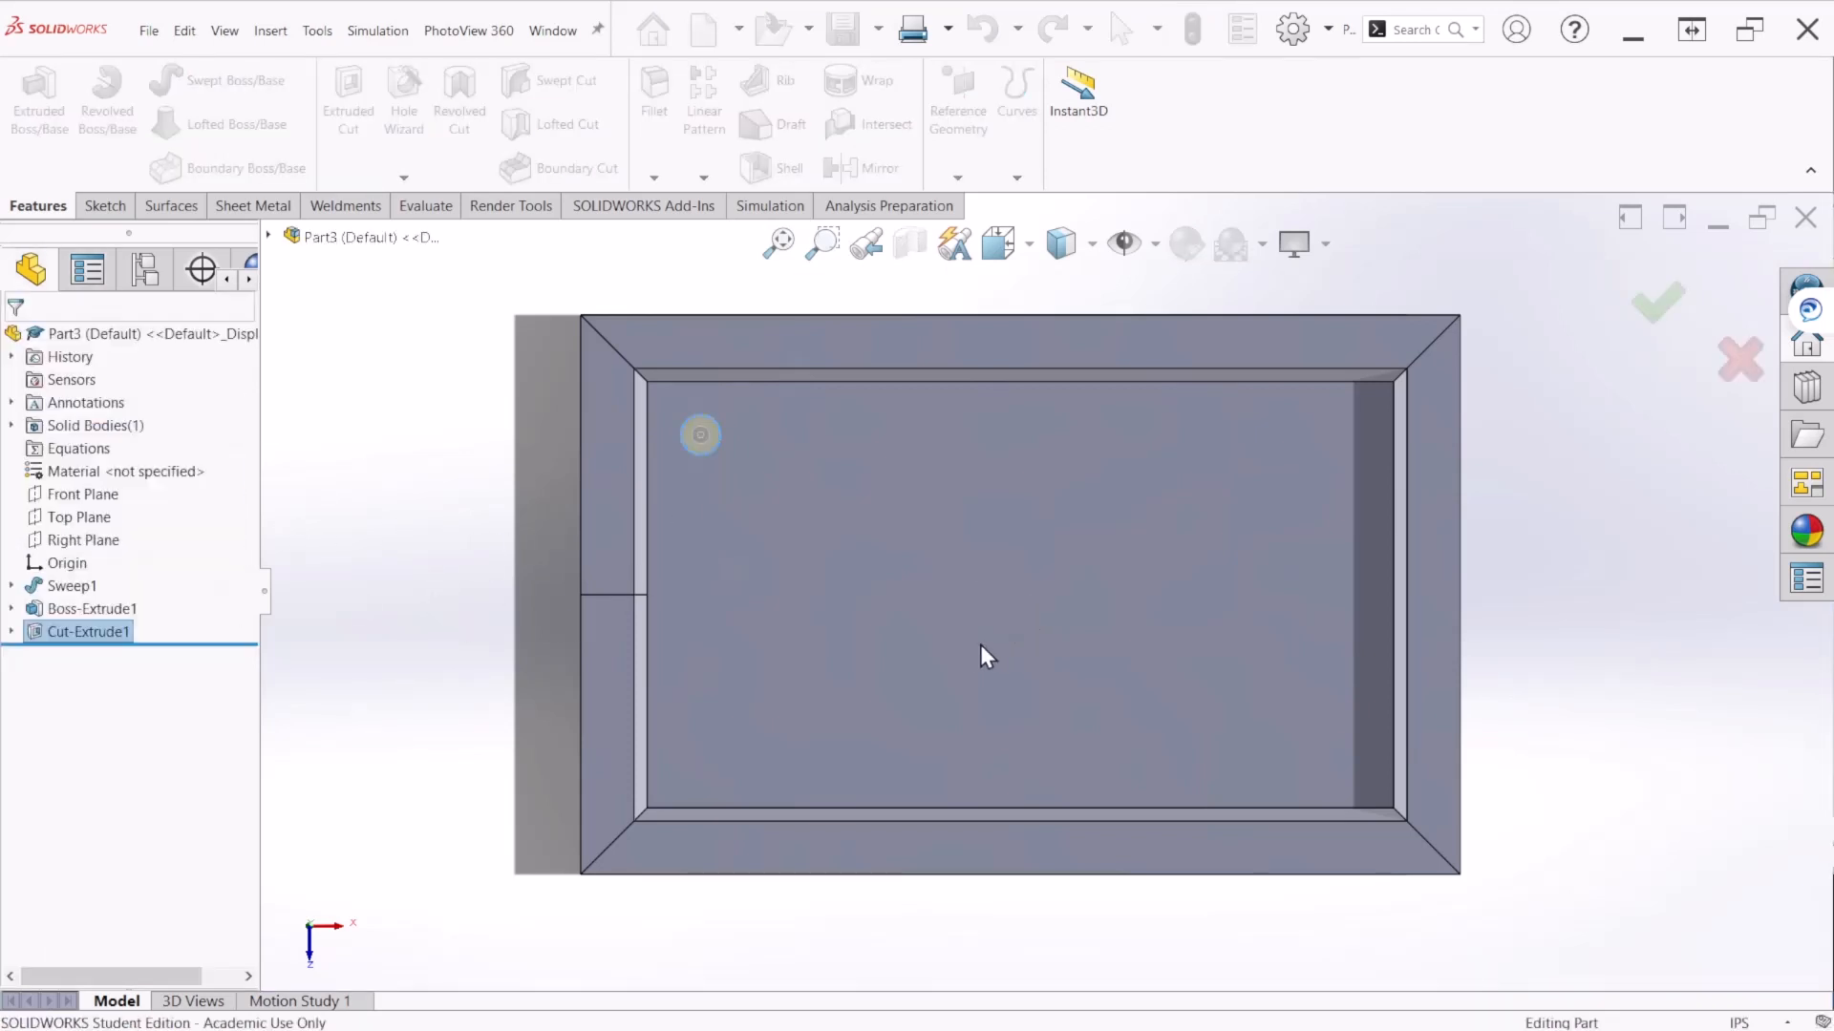
Step: Start a linear pattern of the hole cut, with the floor's long inner edge as Direction 1 and its short inner edge as Direction 2
{"action": "middle_click_drag", "start_coordinate": [914, 614], "coordinate": [865, 603]}
{"action": "key", "text": "ctrl+7"}
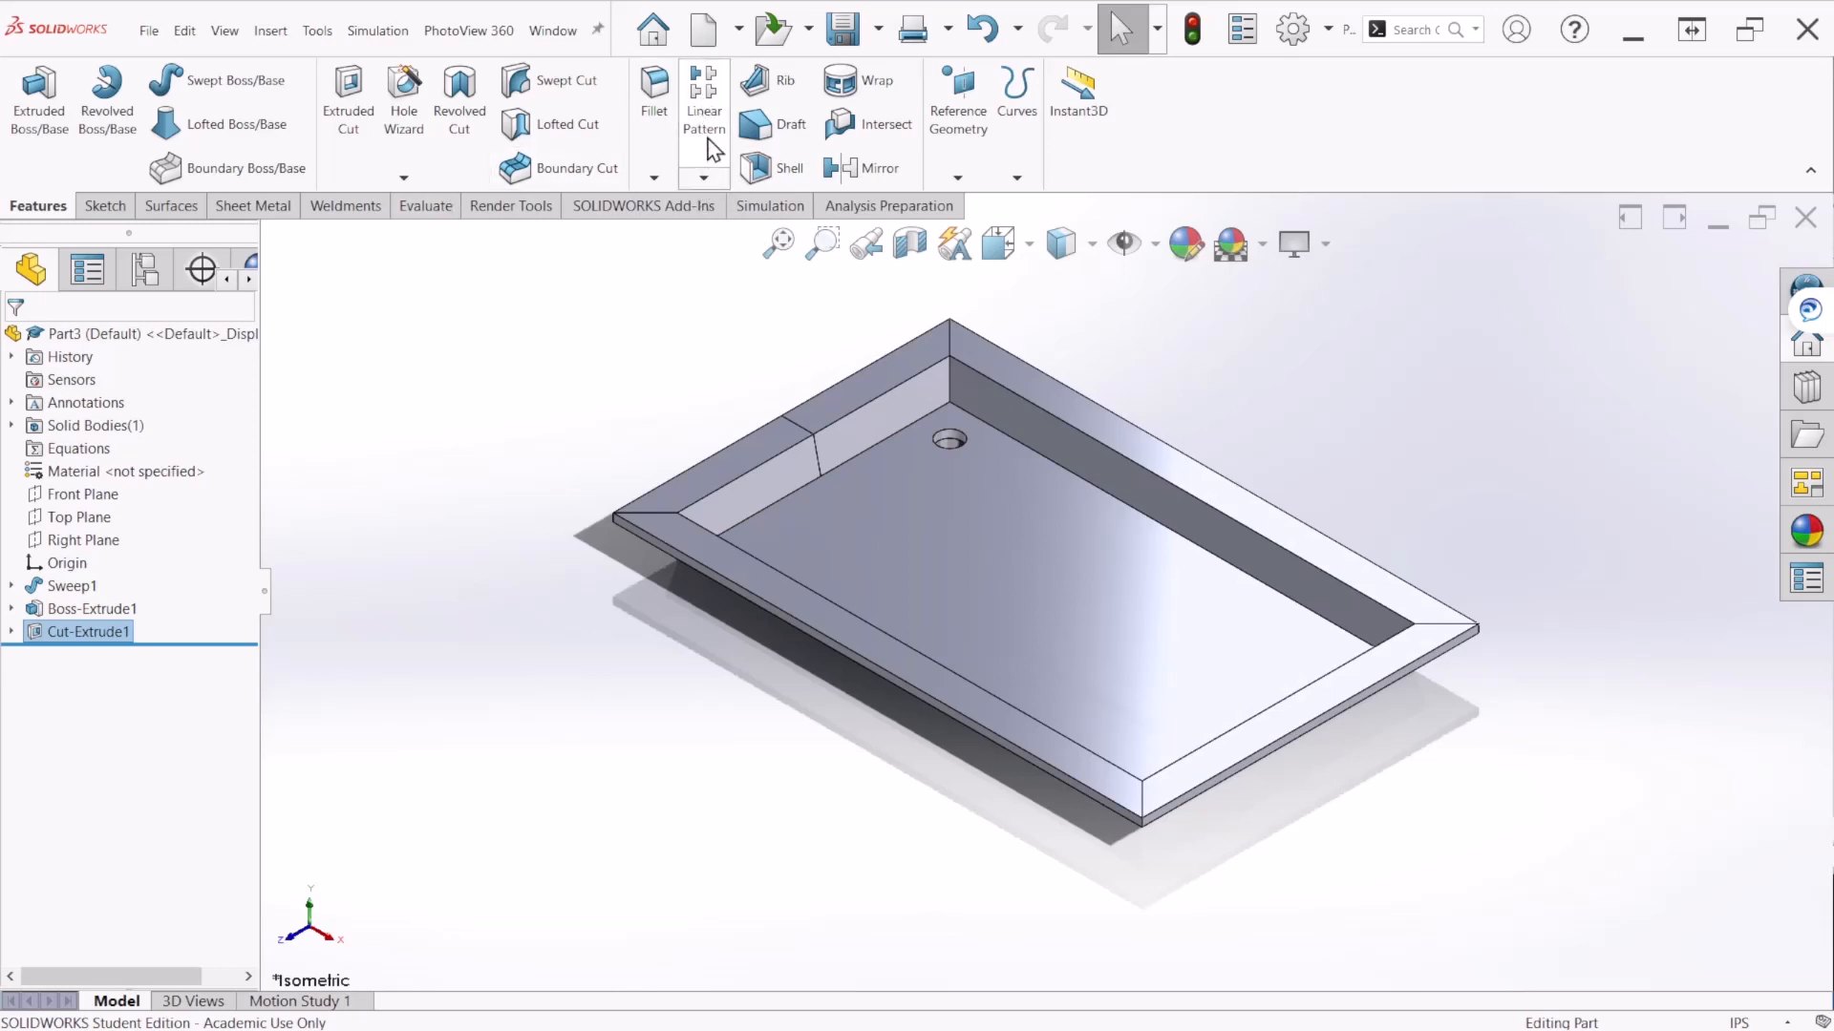
{"action": "left_click", "coordinate": [703, 178]}
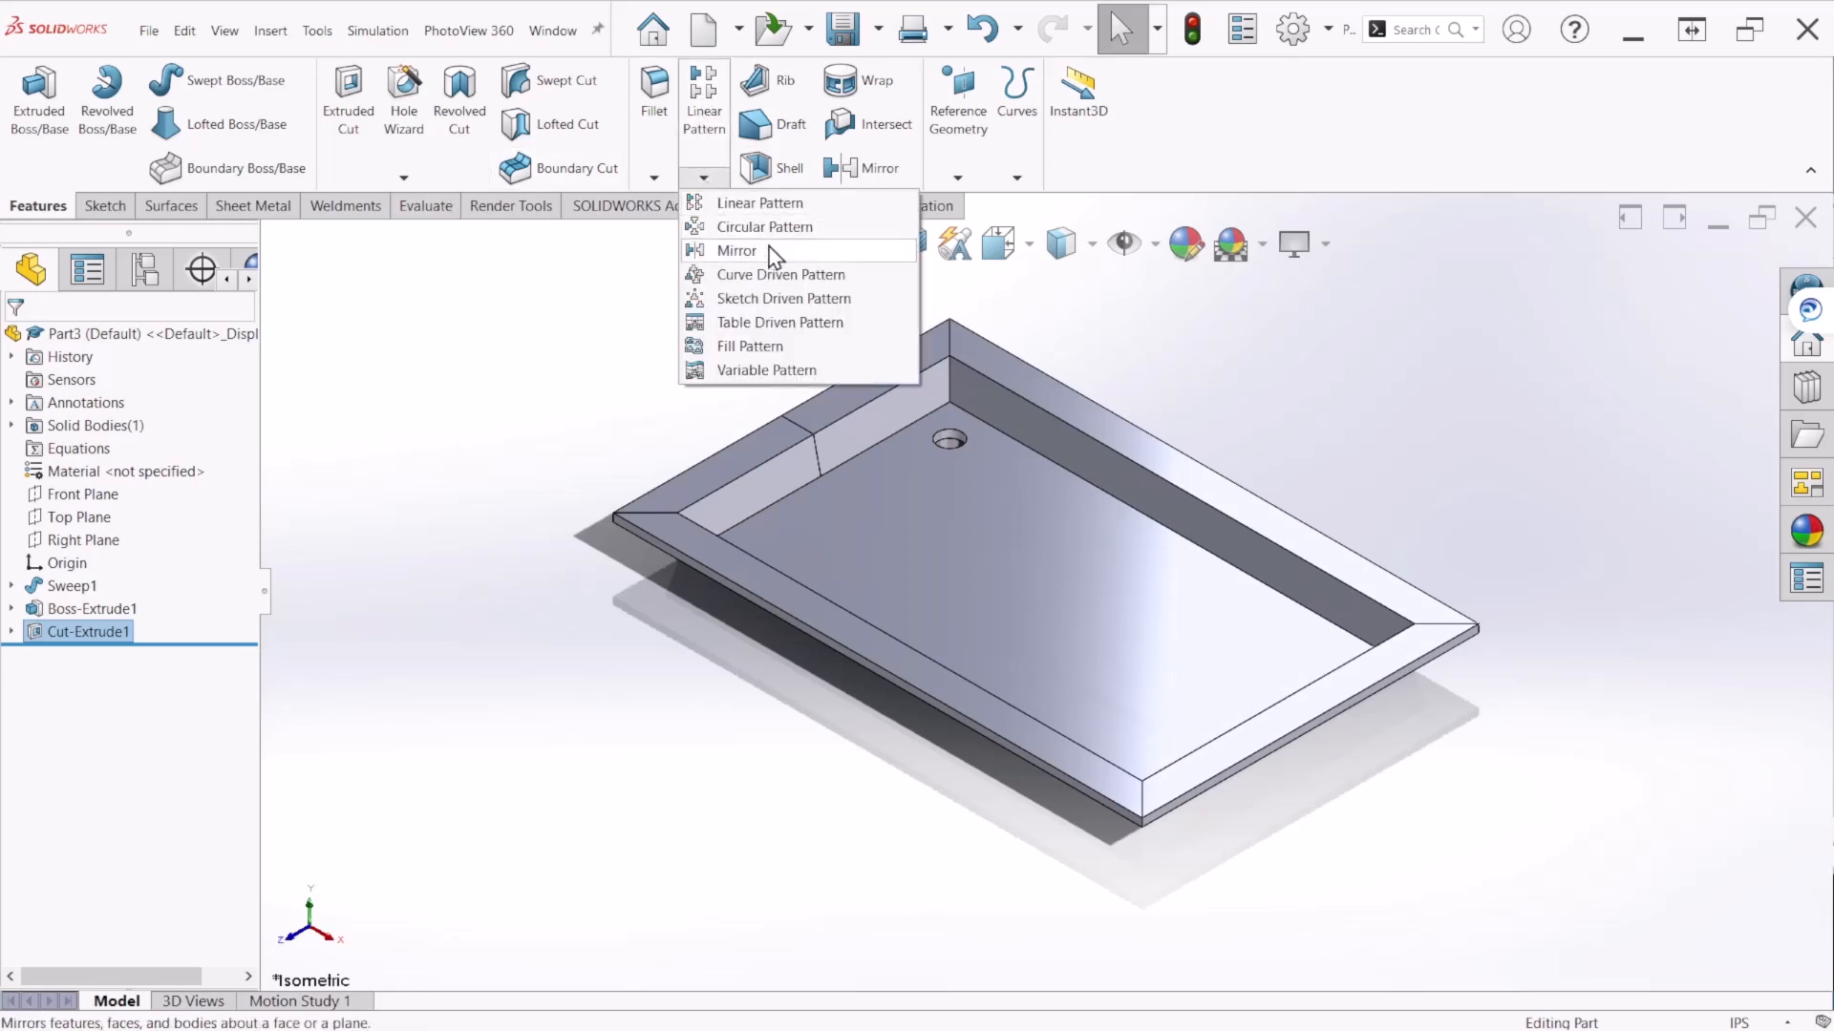
{"action": "left_click", "coordinate": [757, 206]}
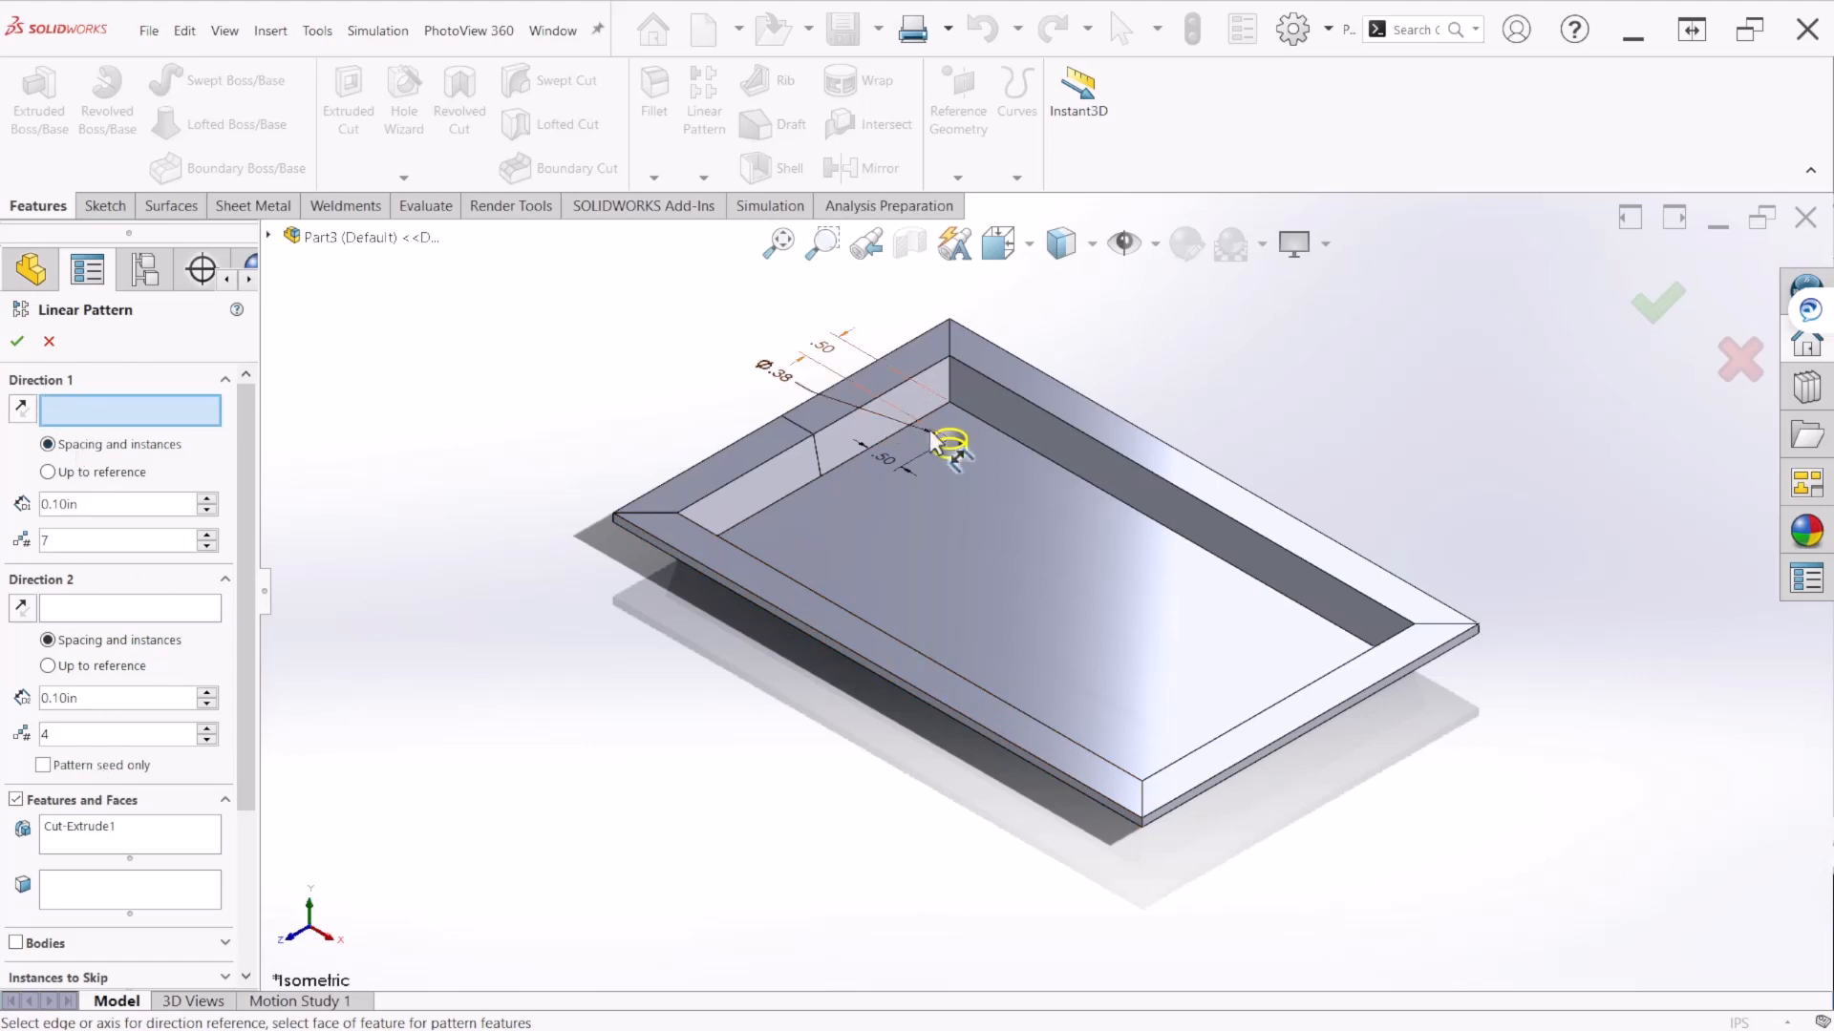
{"action": "left_click", "coordinate": [1020, 443]}
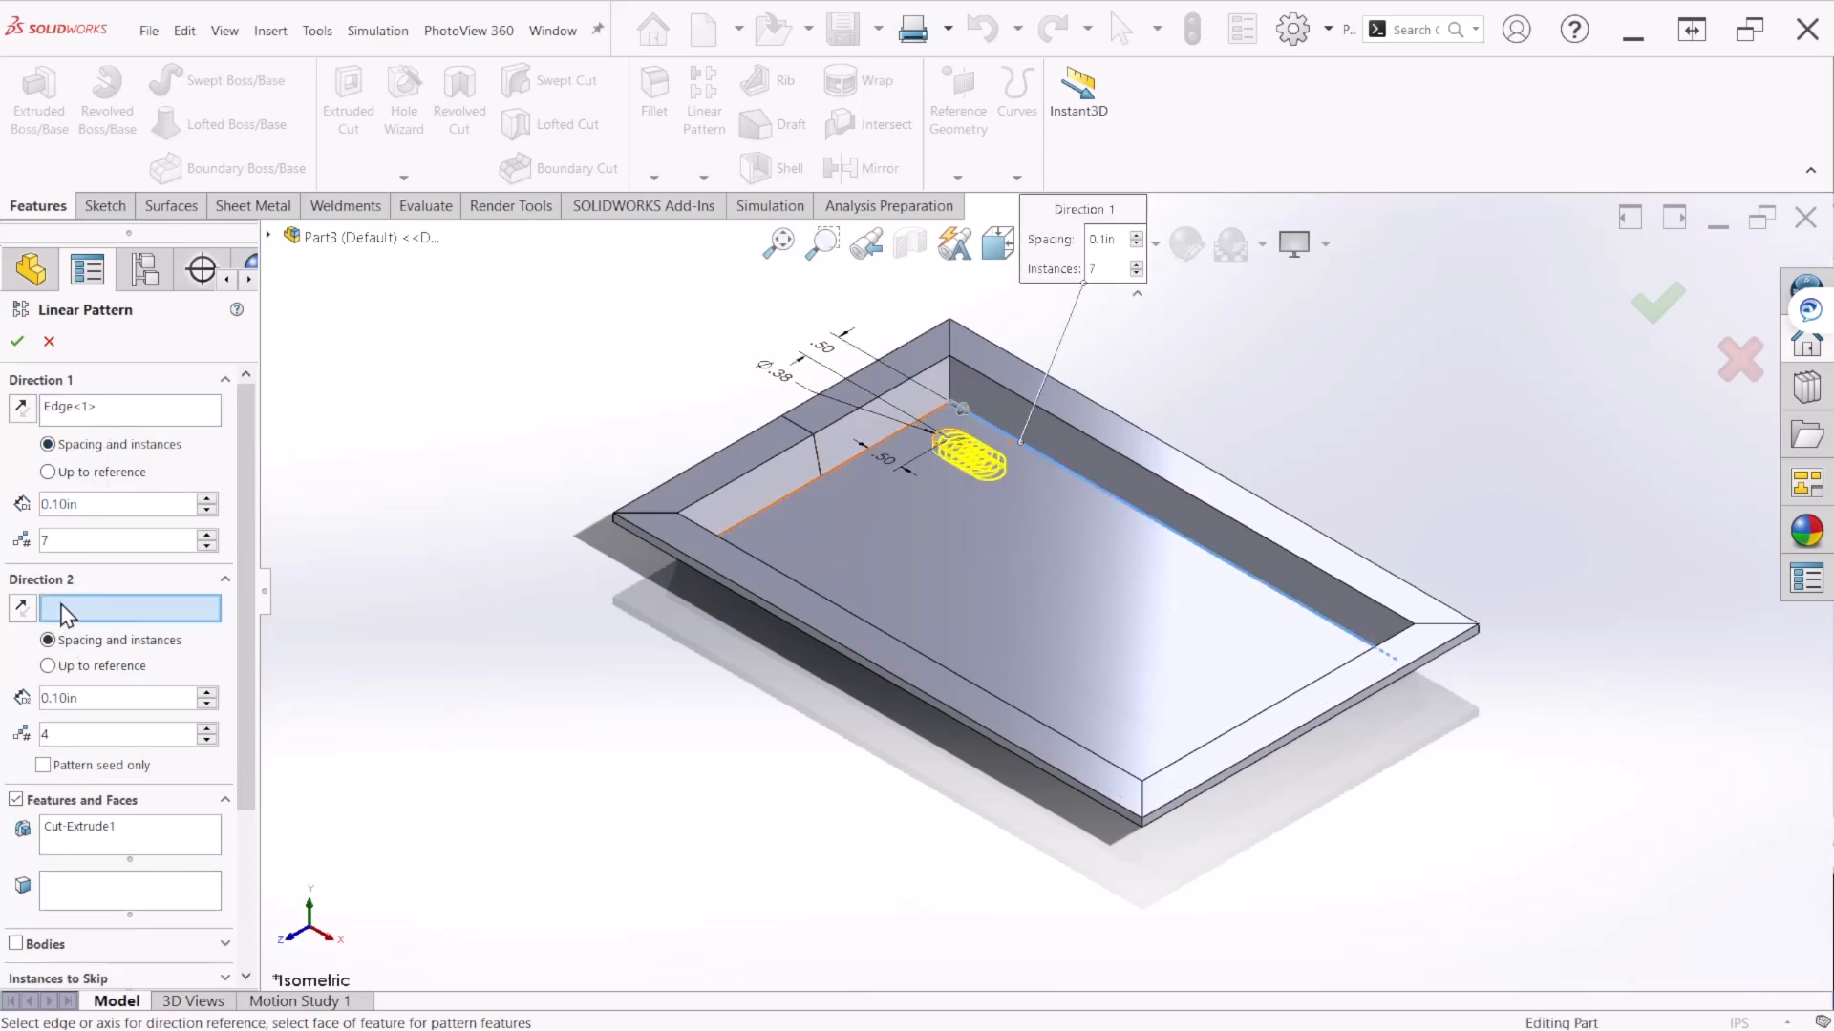
{"action": "left_click", "coordinate": [799, 490]}
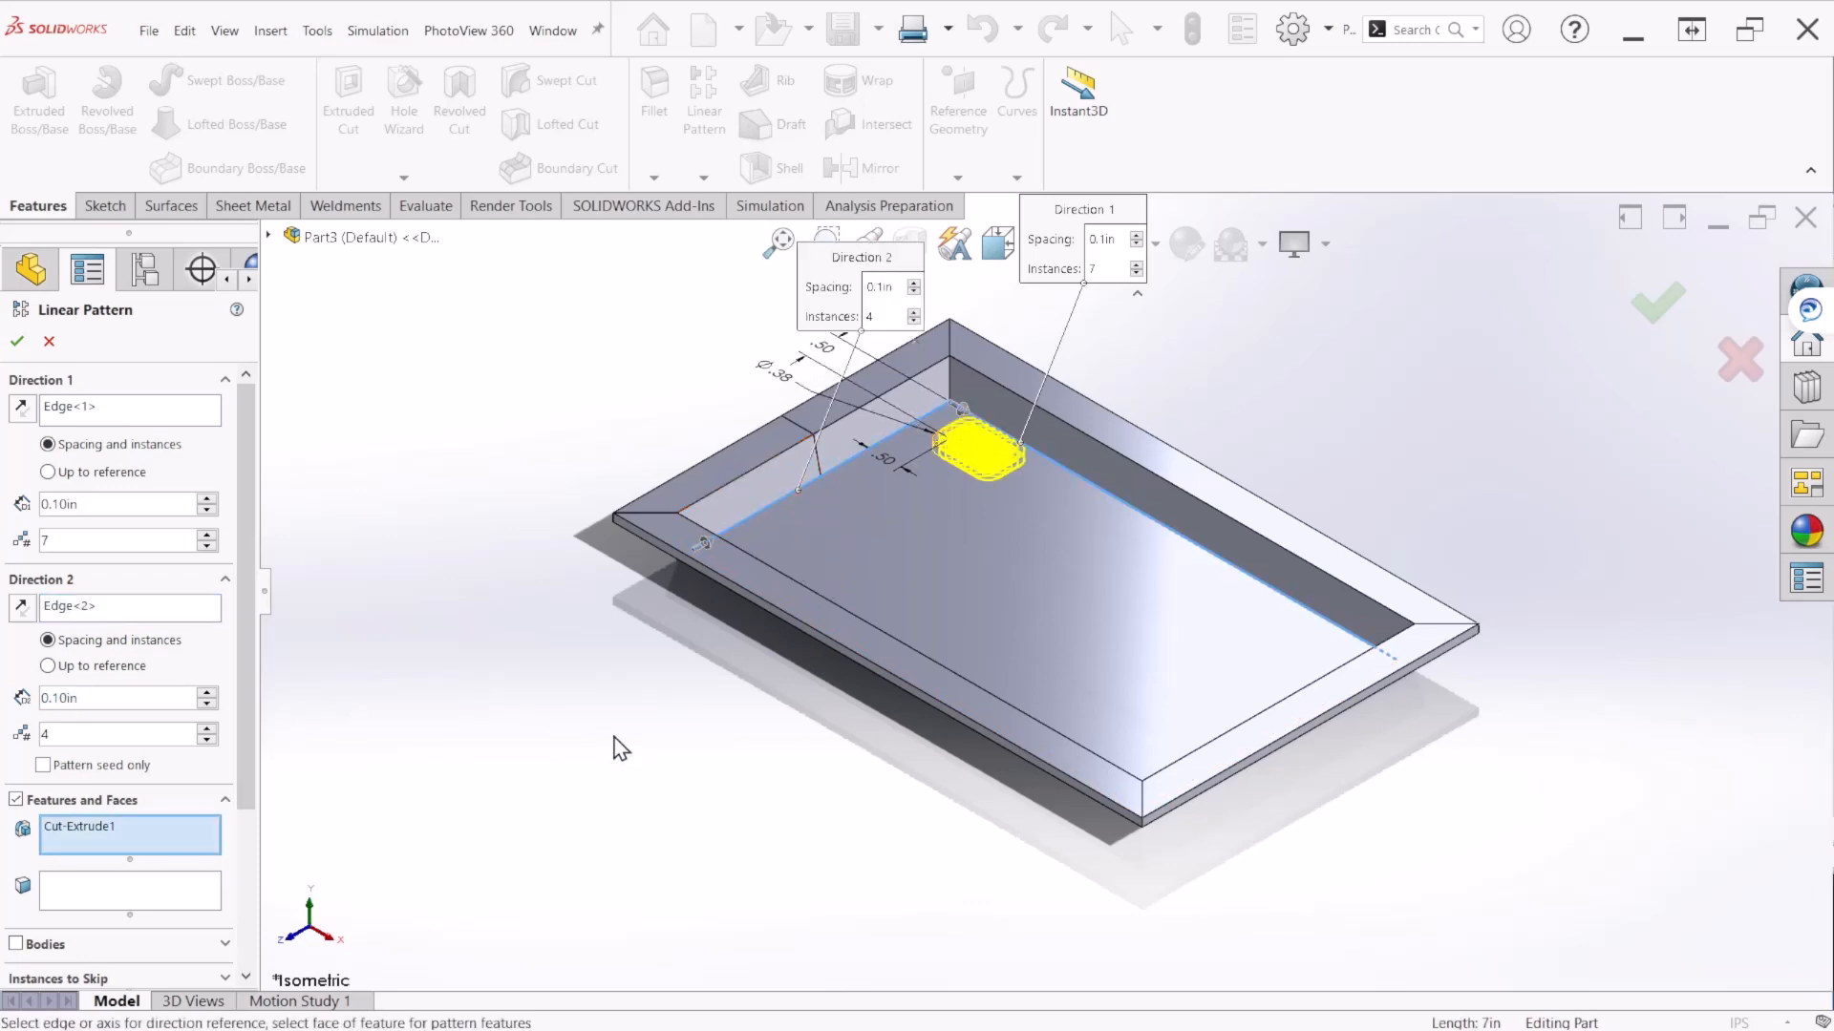
Step: Check the hole spacing on the BIN drawing in PDF-XChange Editor, return to SOLIDWORKS and set the Direction 1 spacing to 0.75 in
{"action": "mouse_move", "coordinate": [616, 748]}
{"action": "middle_mouse_down"}
{"action": "mouse_move", "coordinate": [634, 655]}
{"action": "mouse_move", "coordinate": [749, 704]}
{"action": "mouse_move", "coordinate": [652, 936]}
{"action": "middle_mouse_up"}
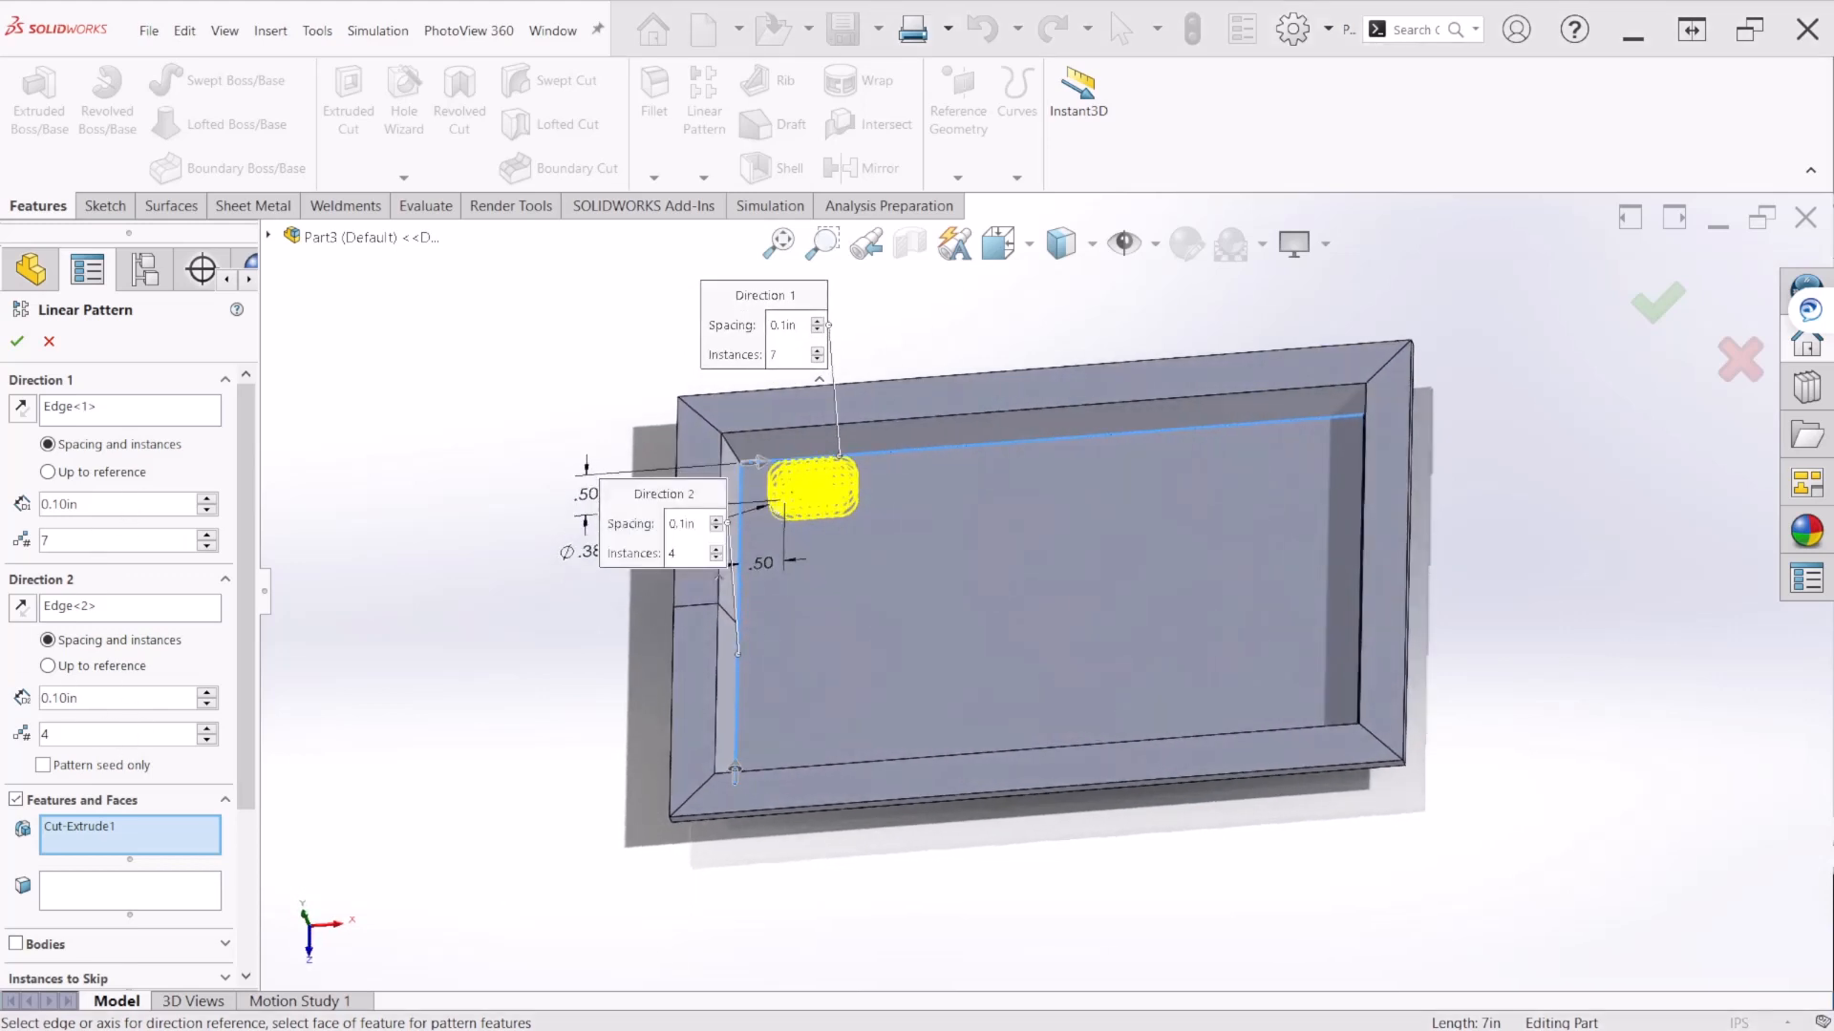
{"action": "key", "text": "alt+Tab"}
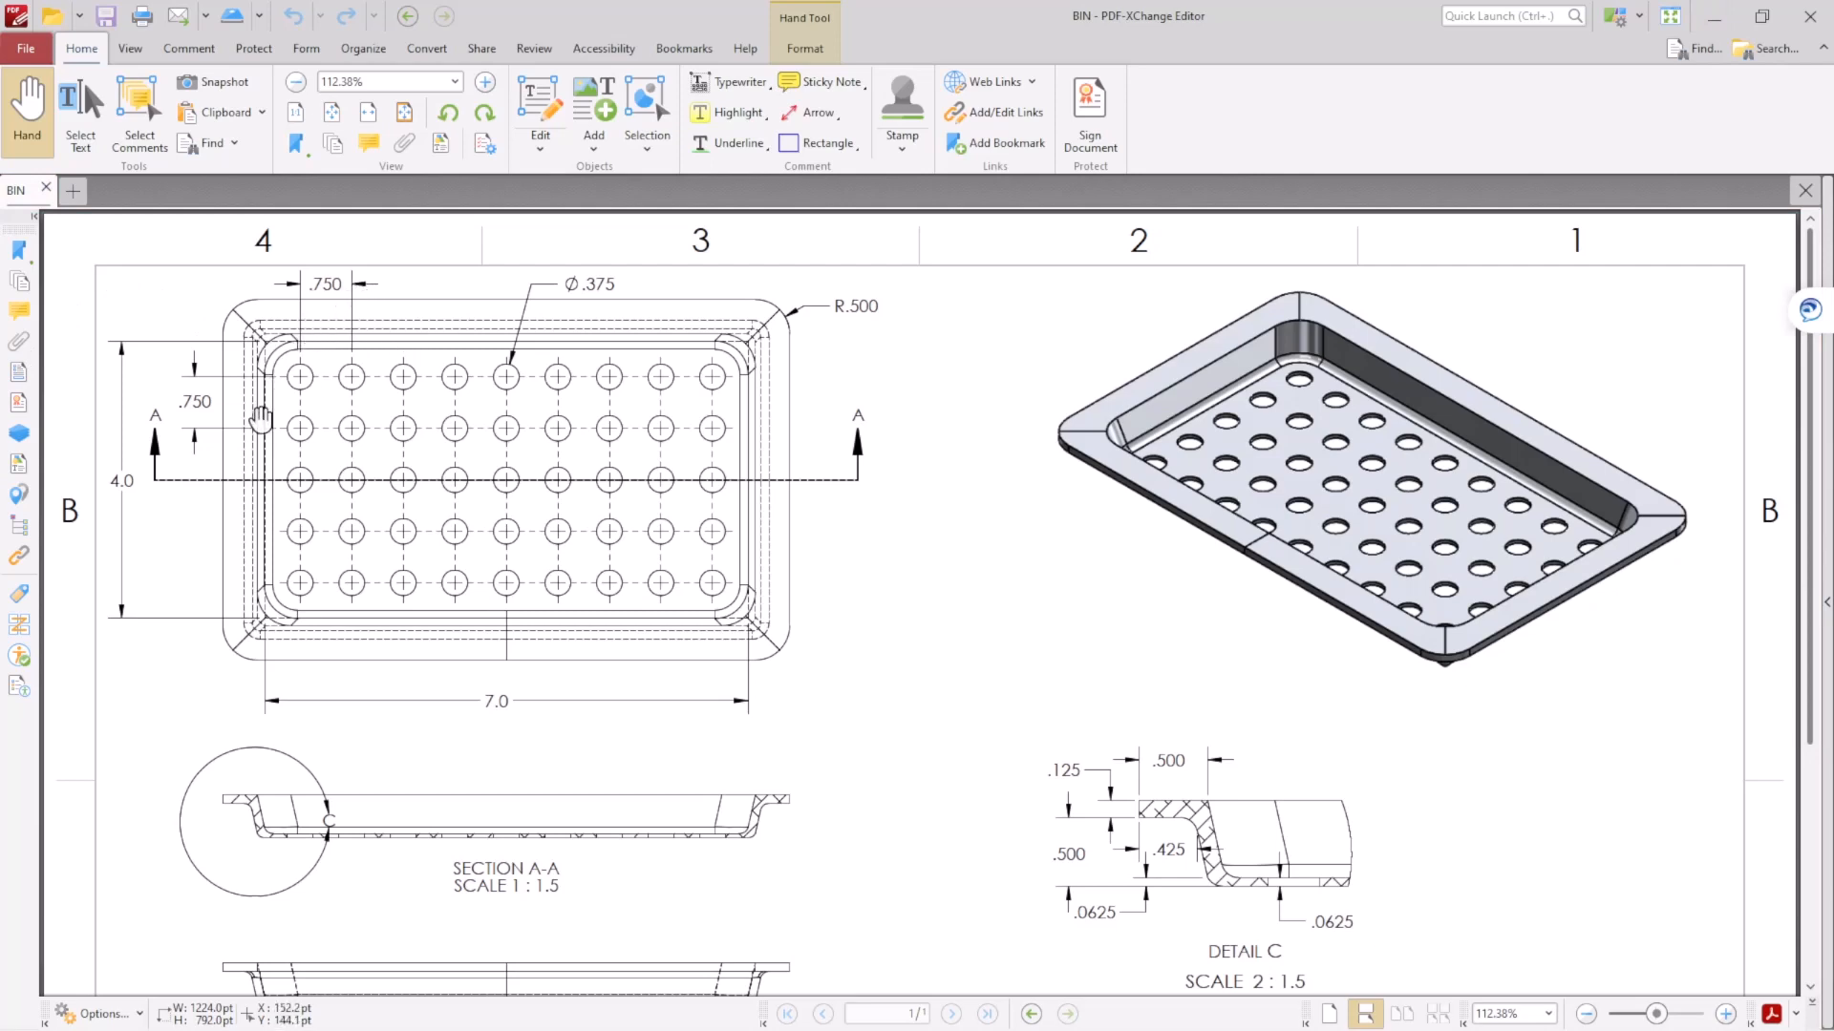
{"action": "left_click", "coordinate": [1714, 17]}
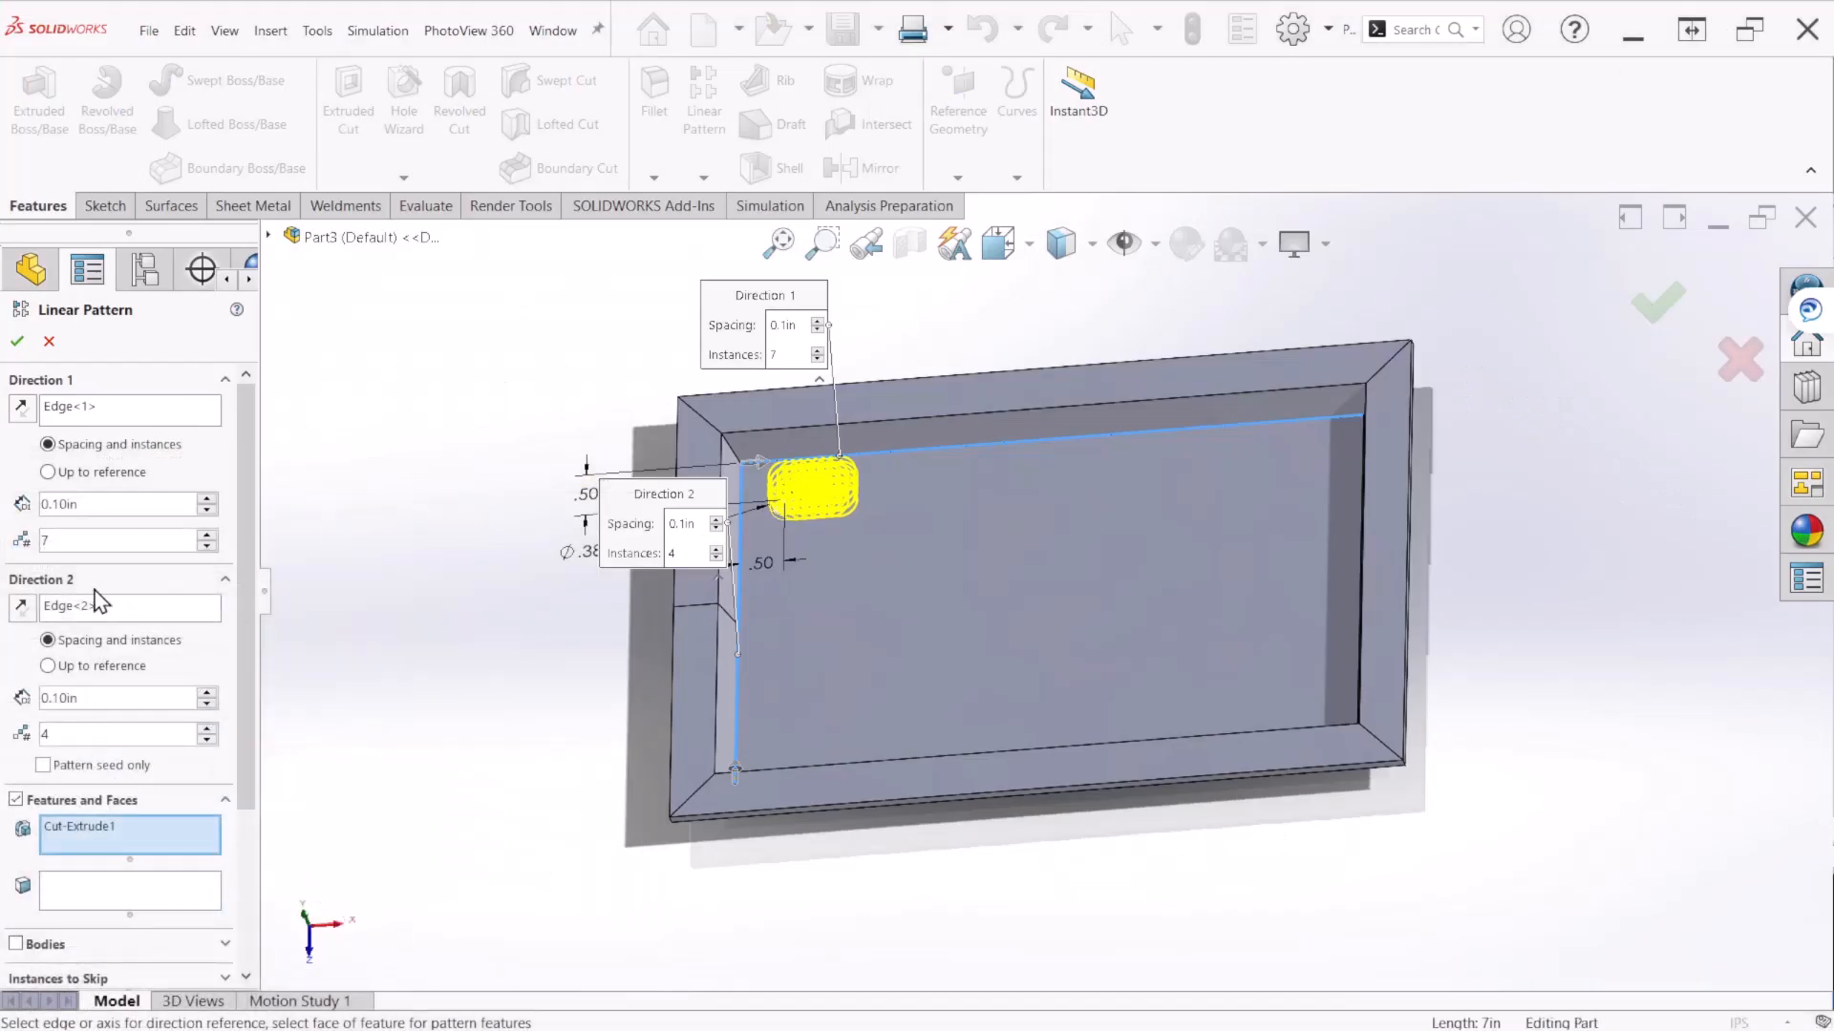
{"action": "double_click", "coordinate": [99, 509]}
{"action": "type", "text": "0.75"}
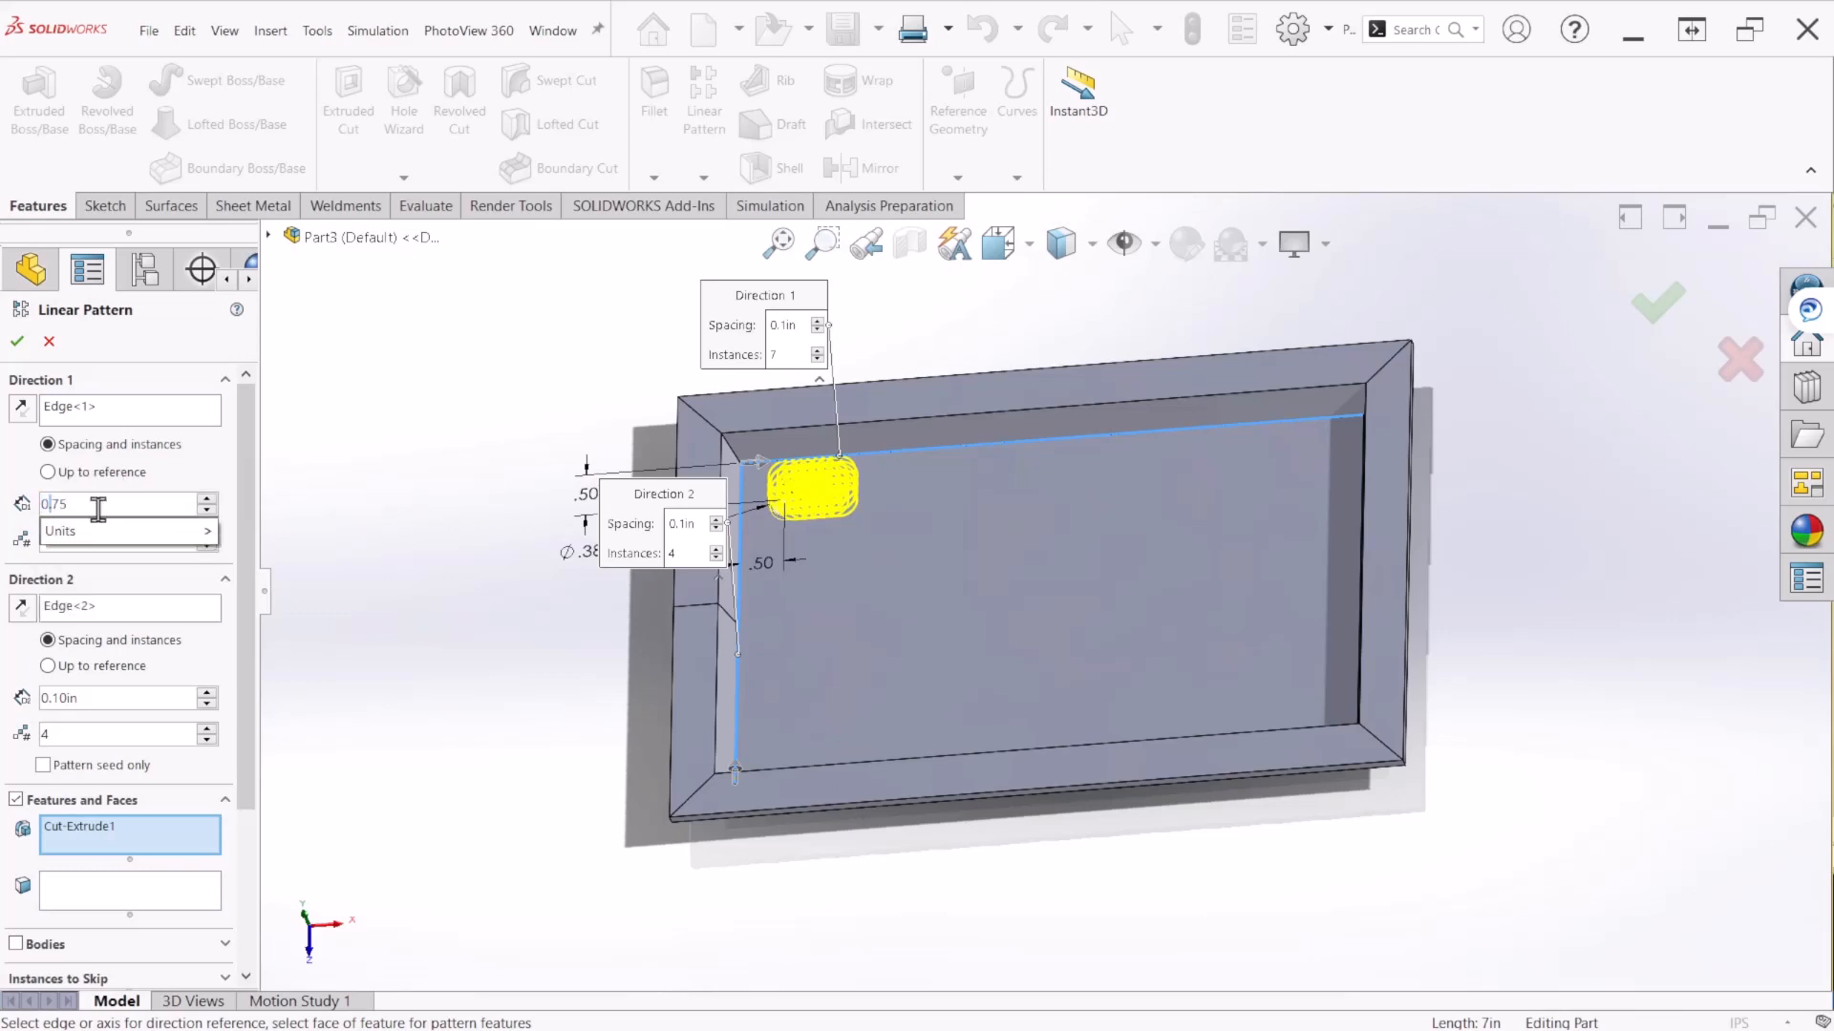
{"action": "key", "text": "Return"}
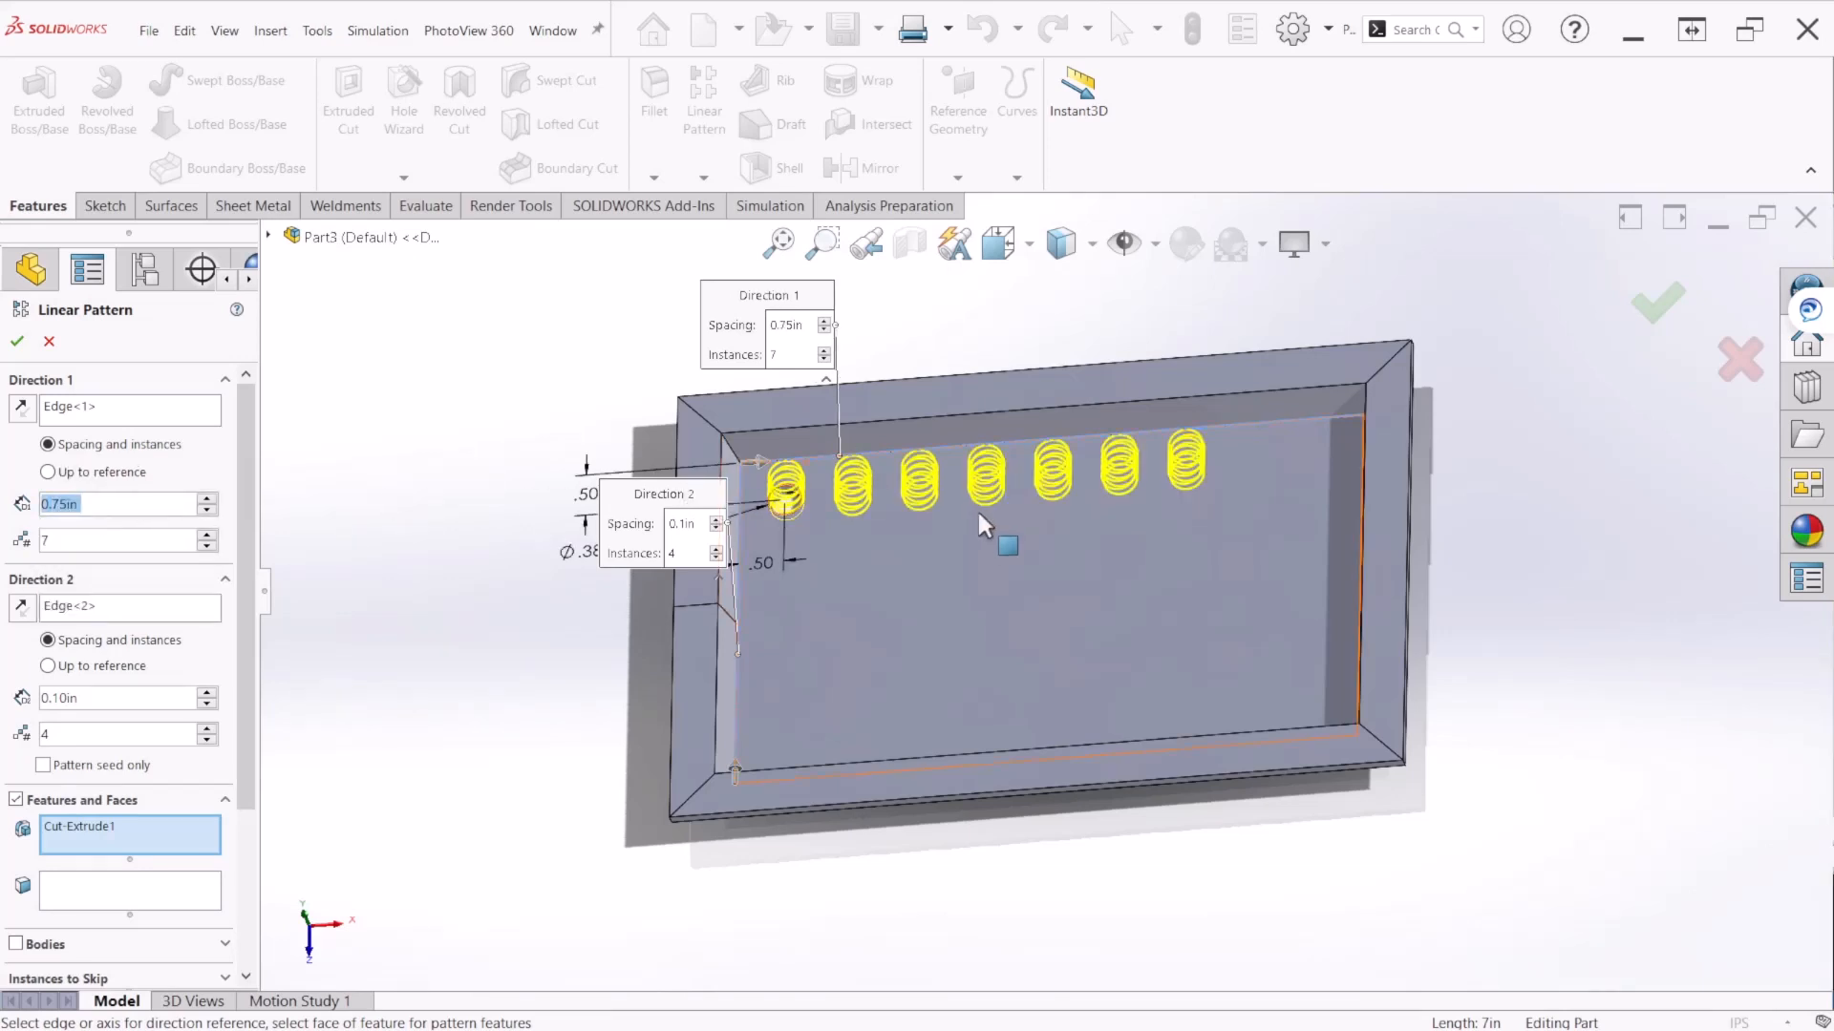
Step: Set the pattern's Direction 2 spacing to 0.75 in
{"action": "middle_click_drag", "start_coordinate": [977, 510], "coordinate": [976, 552]}
{"action": "key", "text": "ctrl+8"}
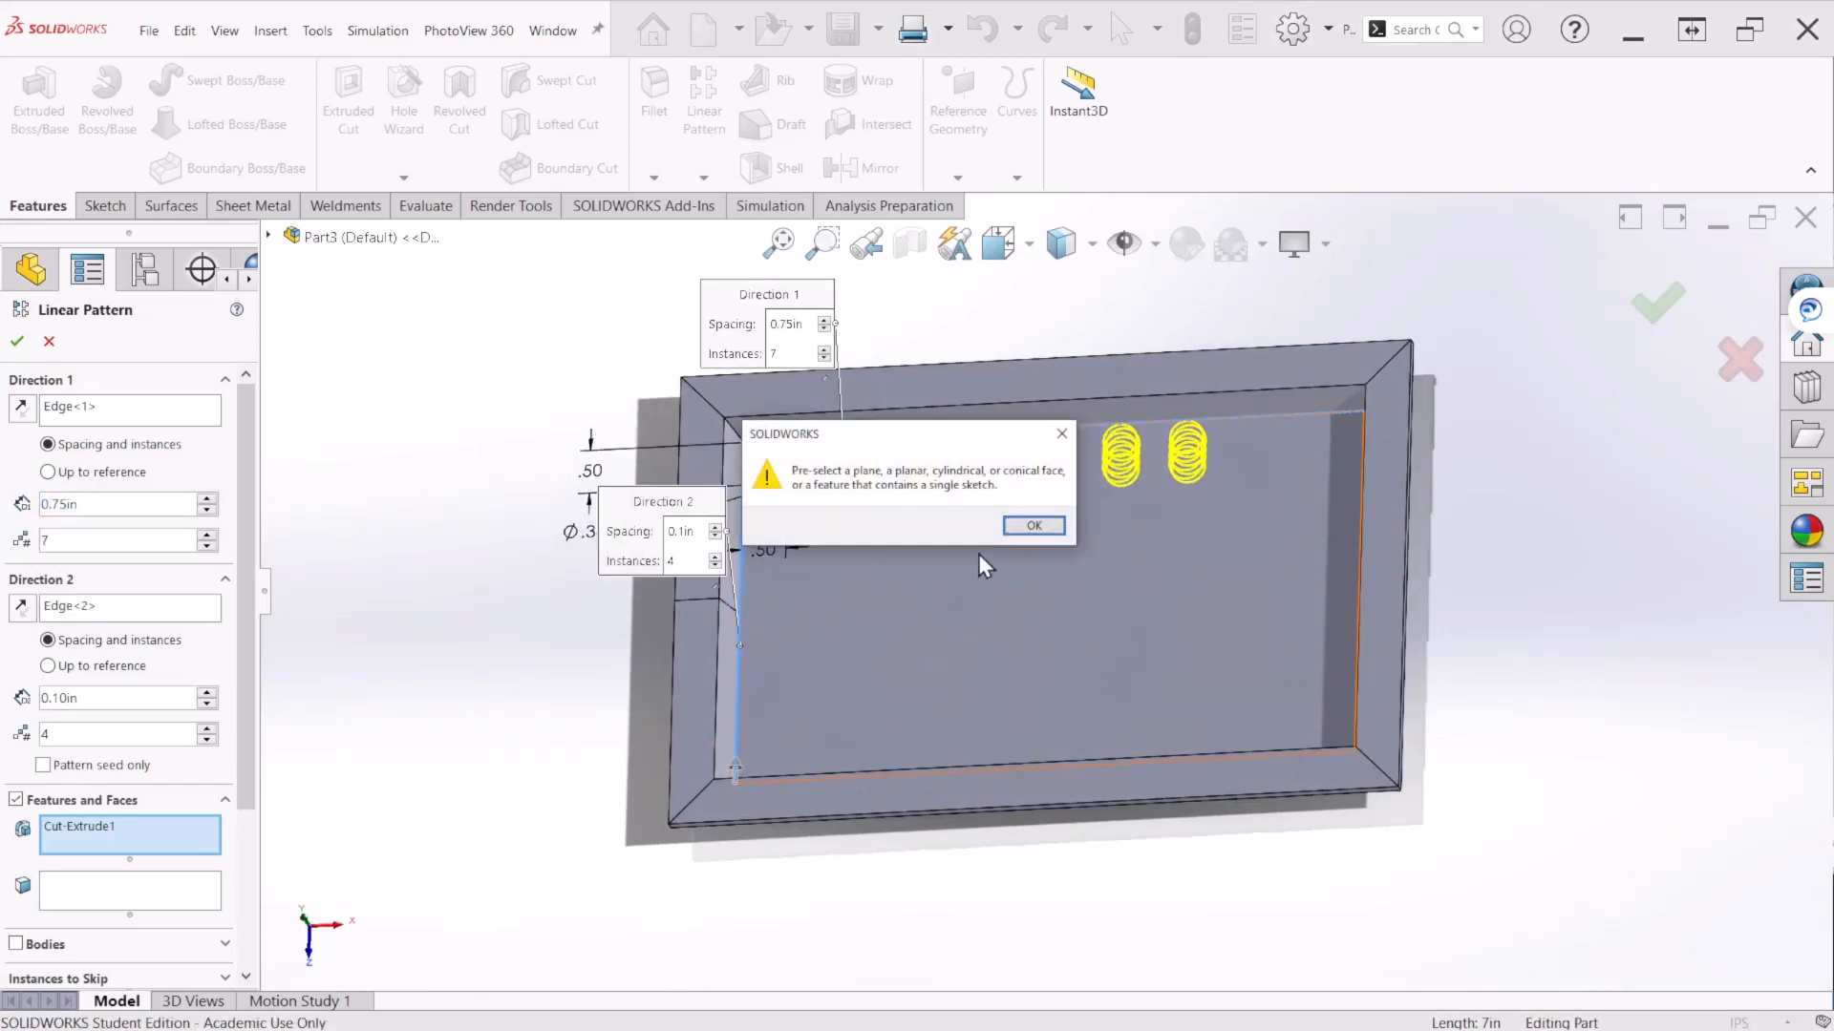
{"action": "left_click", "coordinate": [1049, 525]}
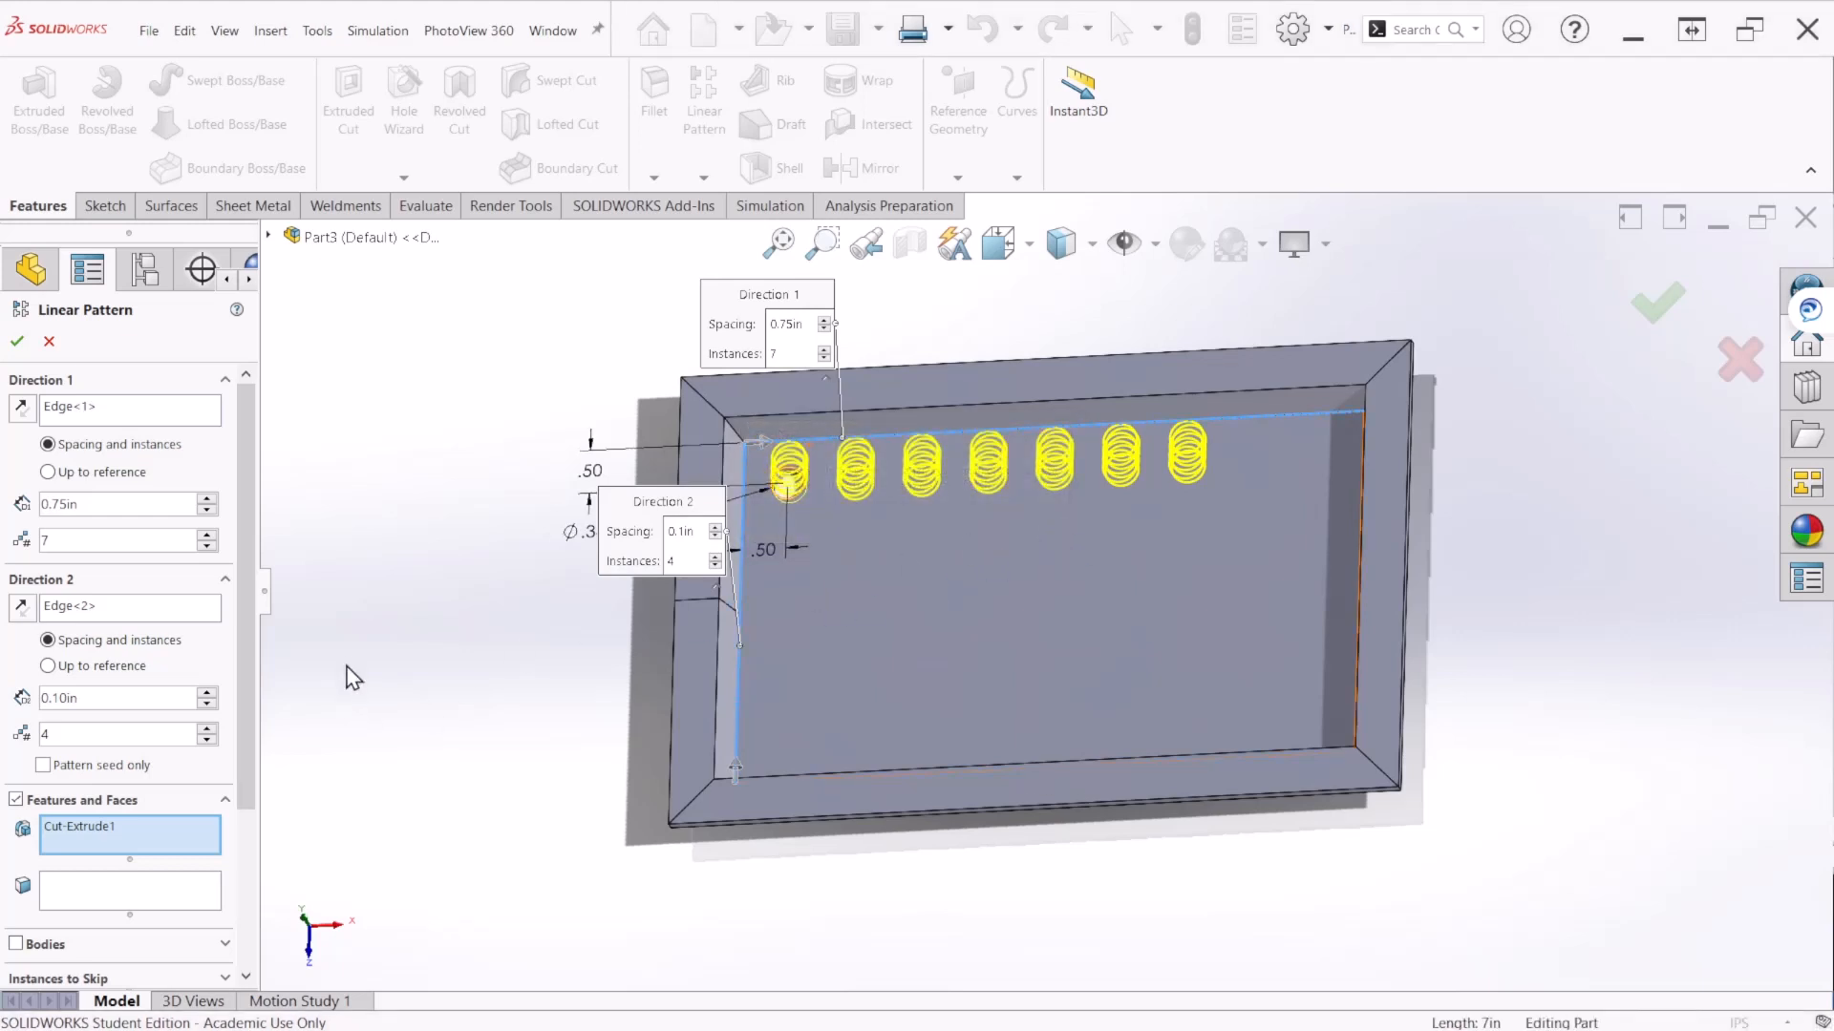
{"action": "left_click", "coordinate": [115, 698]}
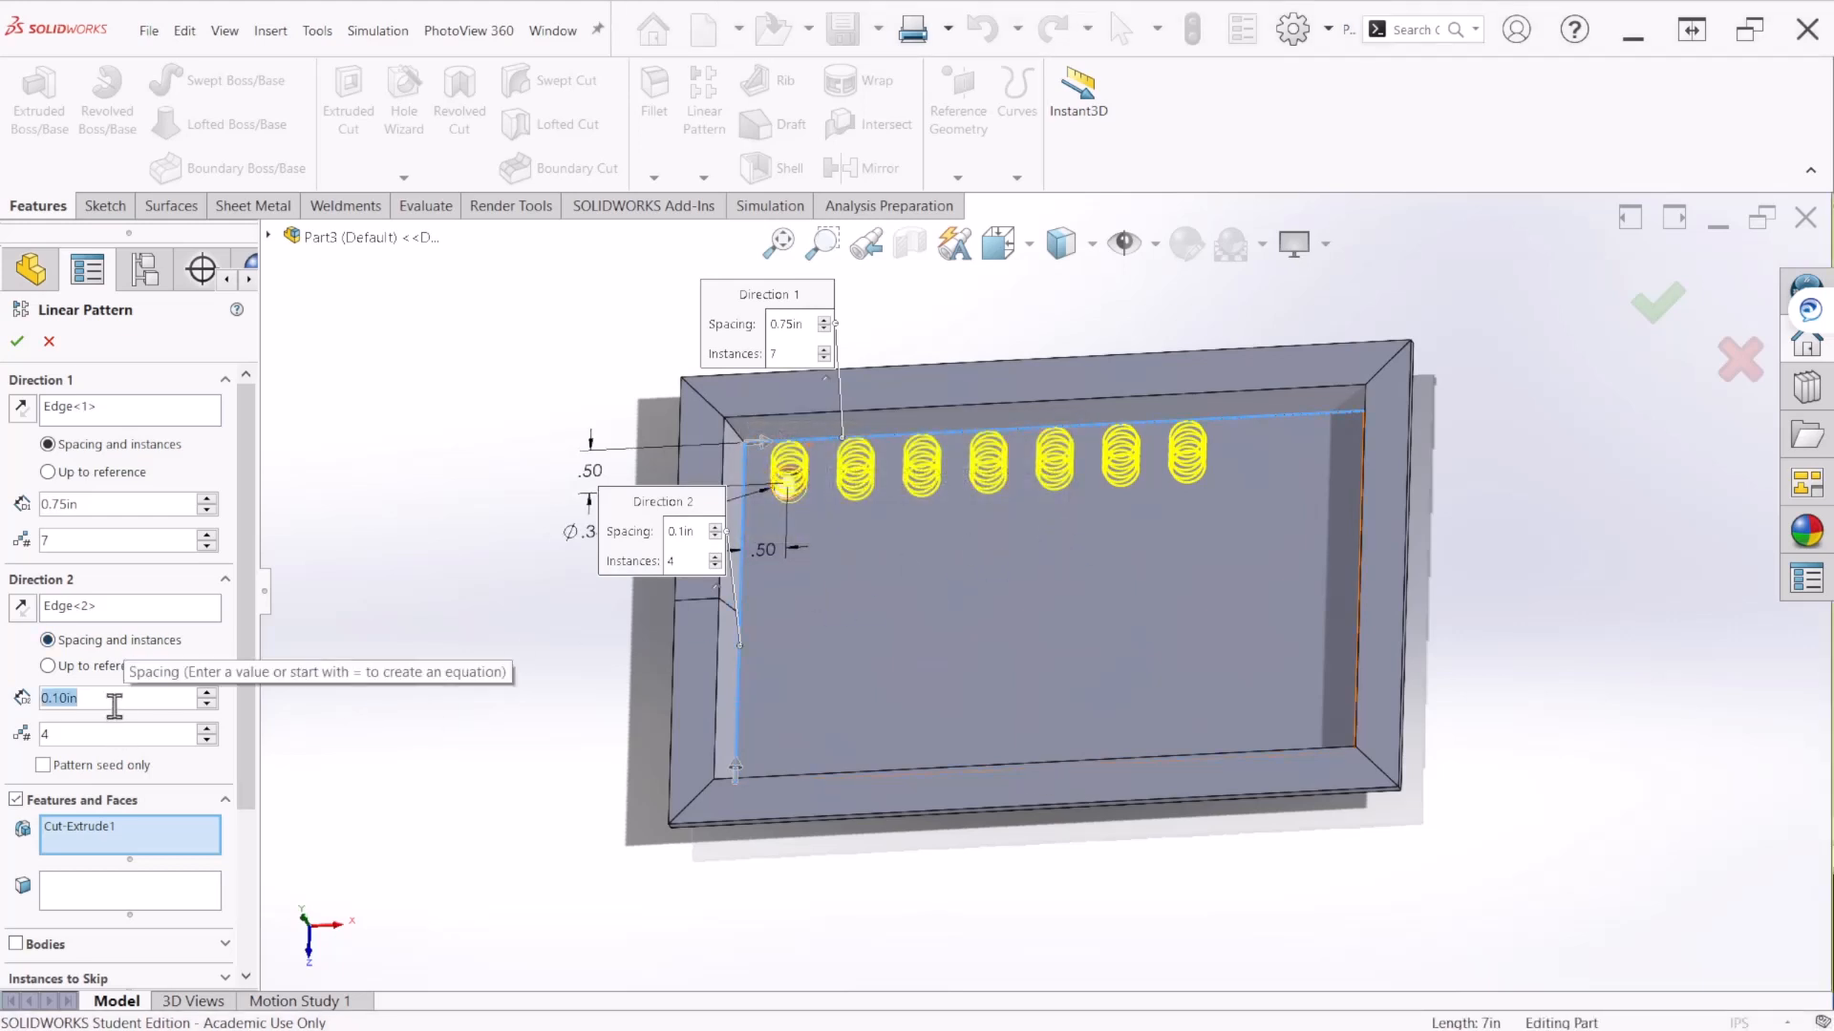
{"action": "type", "text": "0.75"}
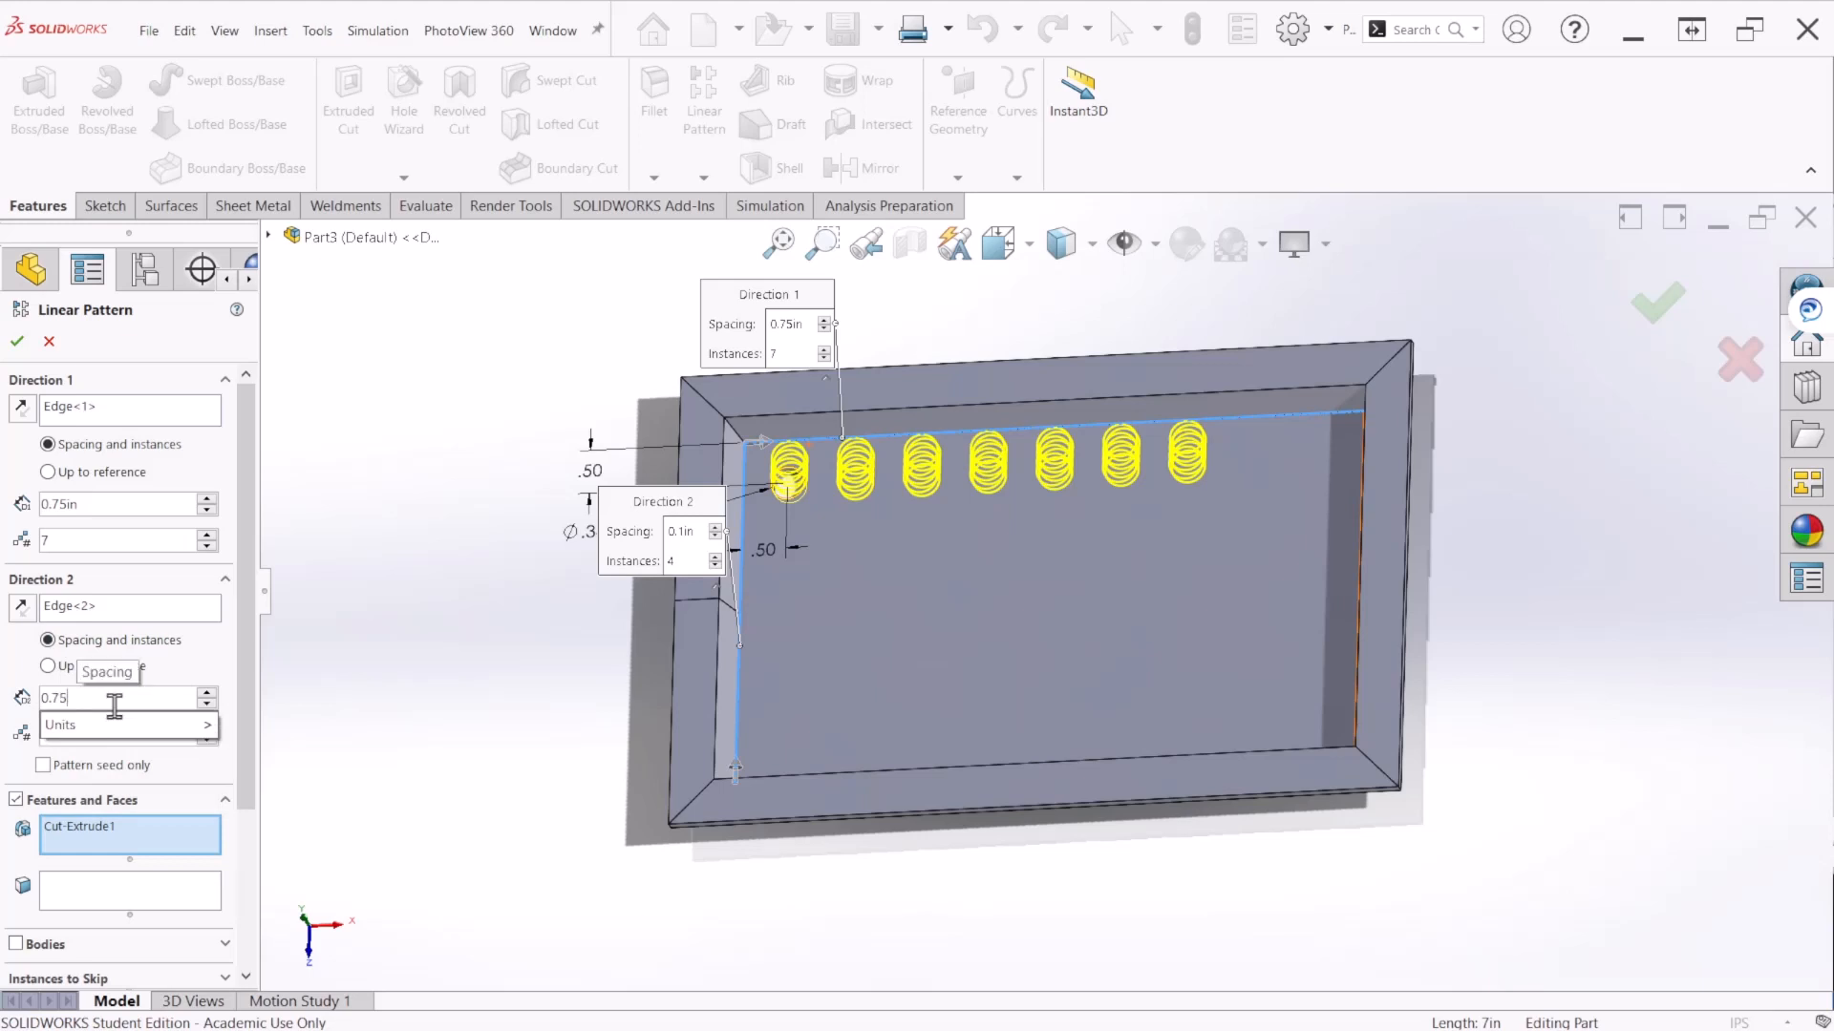
{"action": "key", "text": "Return"}
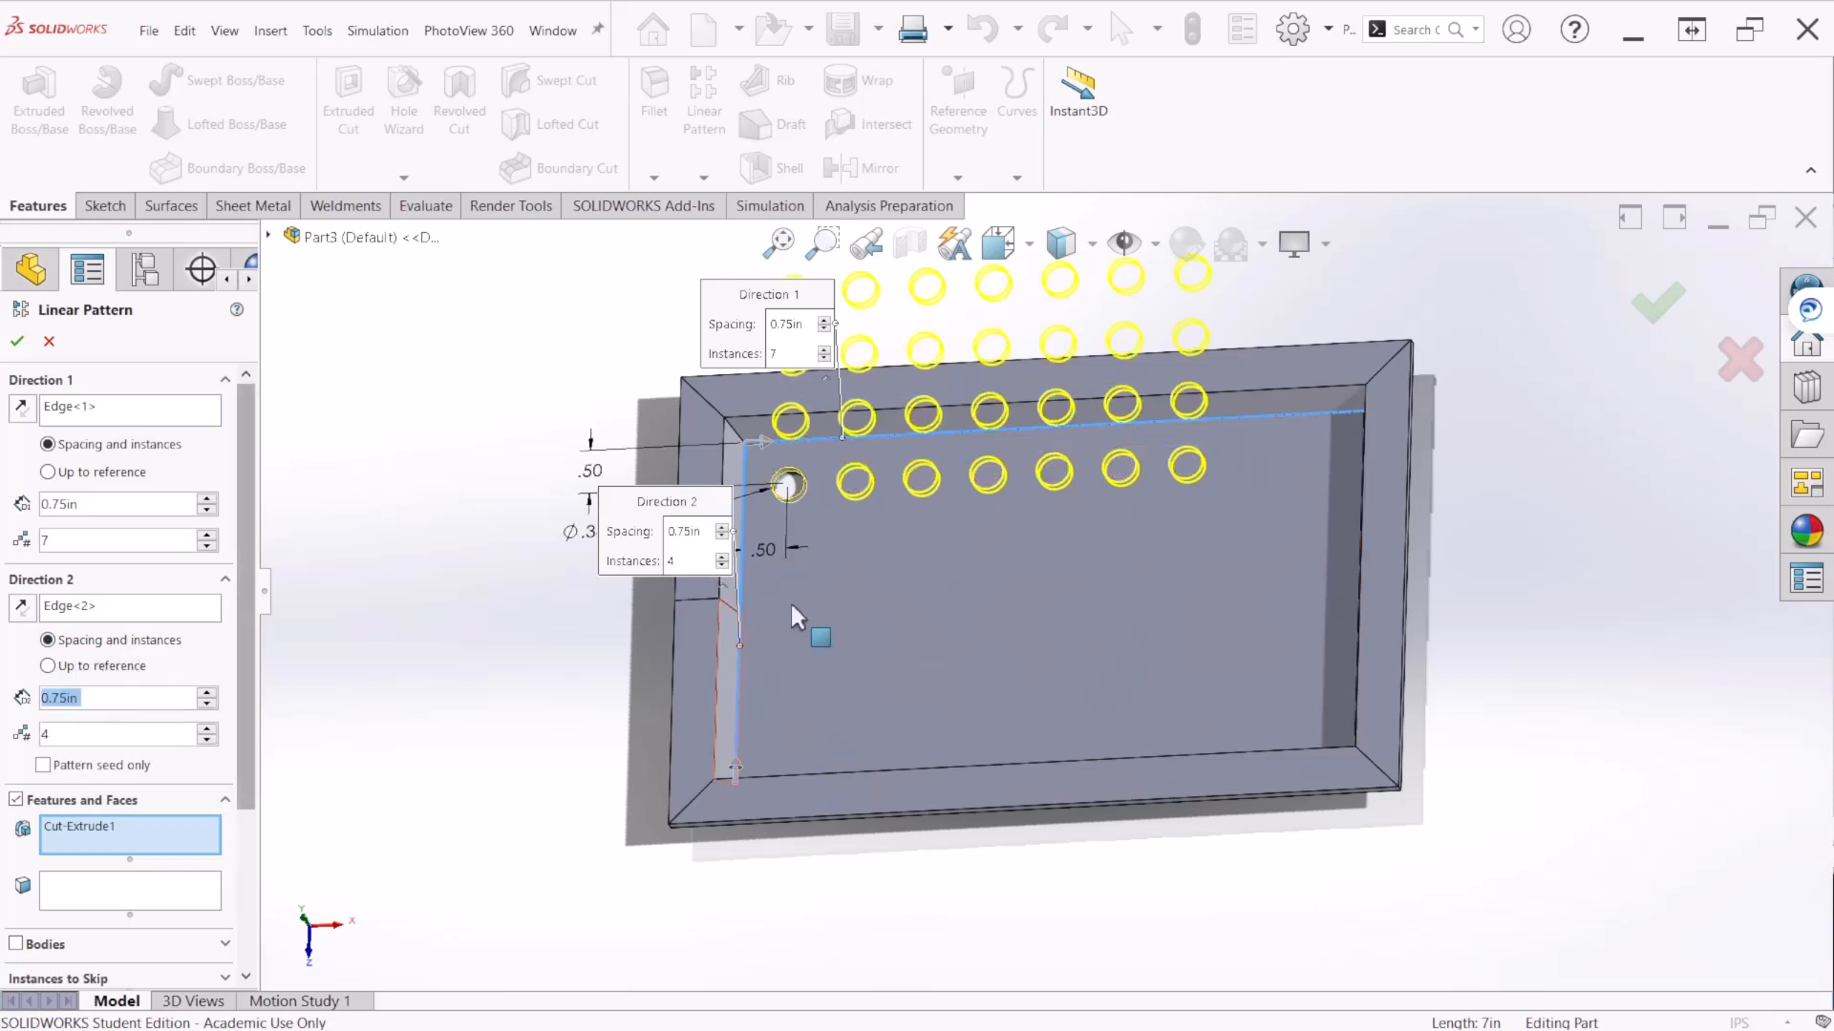
Step: Reverse Direction 2 of the linear pattern so the hole rows run across the bin floor
{"action": "middle_click_drag", "start_coordinate": [1174, 599], "coordinate": [1191, 635]}
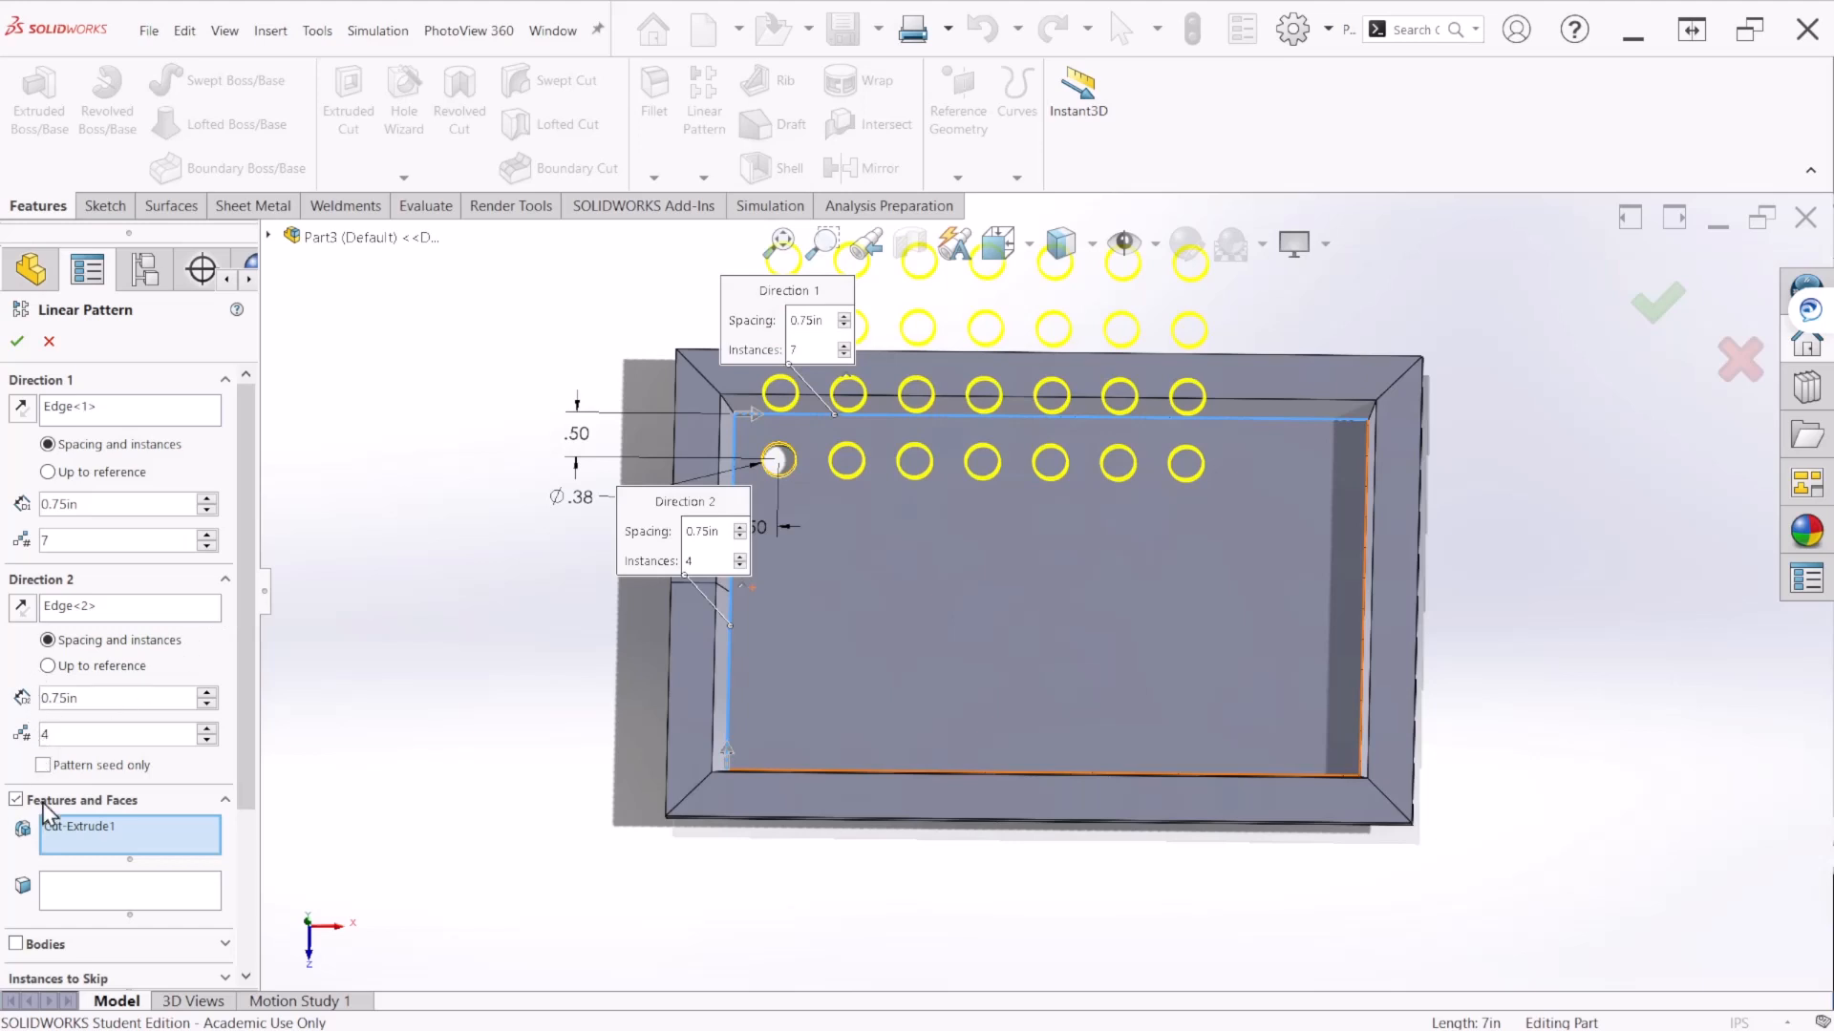
{"action": "left_click", "coordinate": [20, 609]}
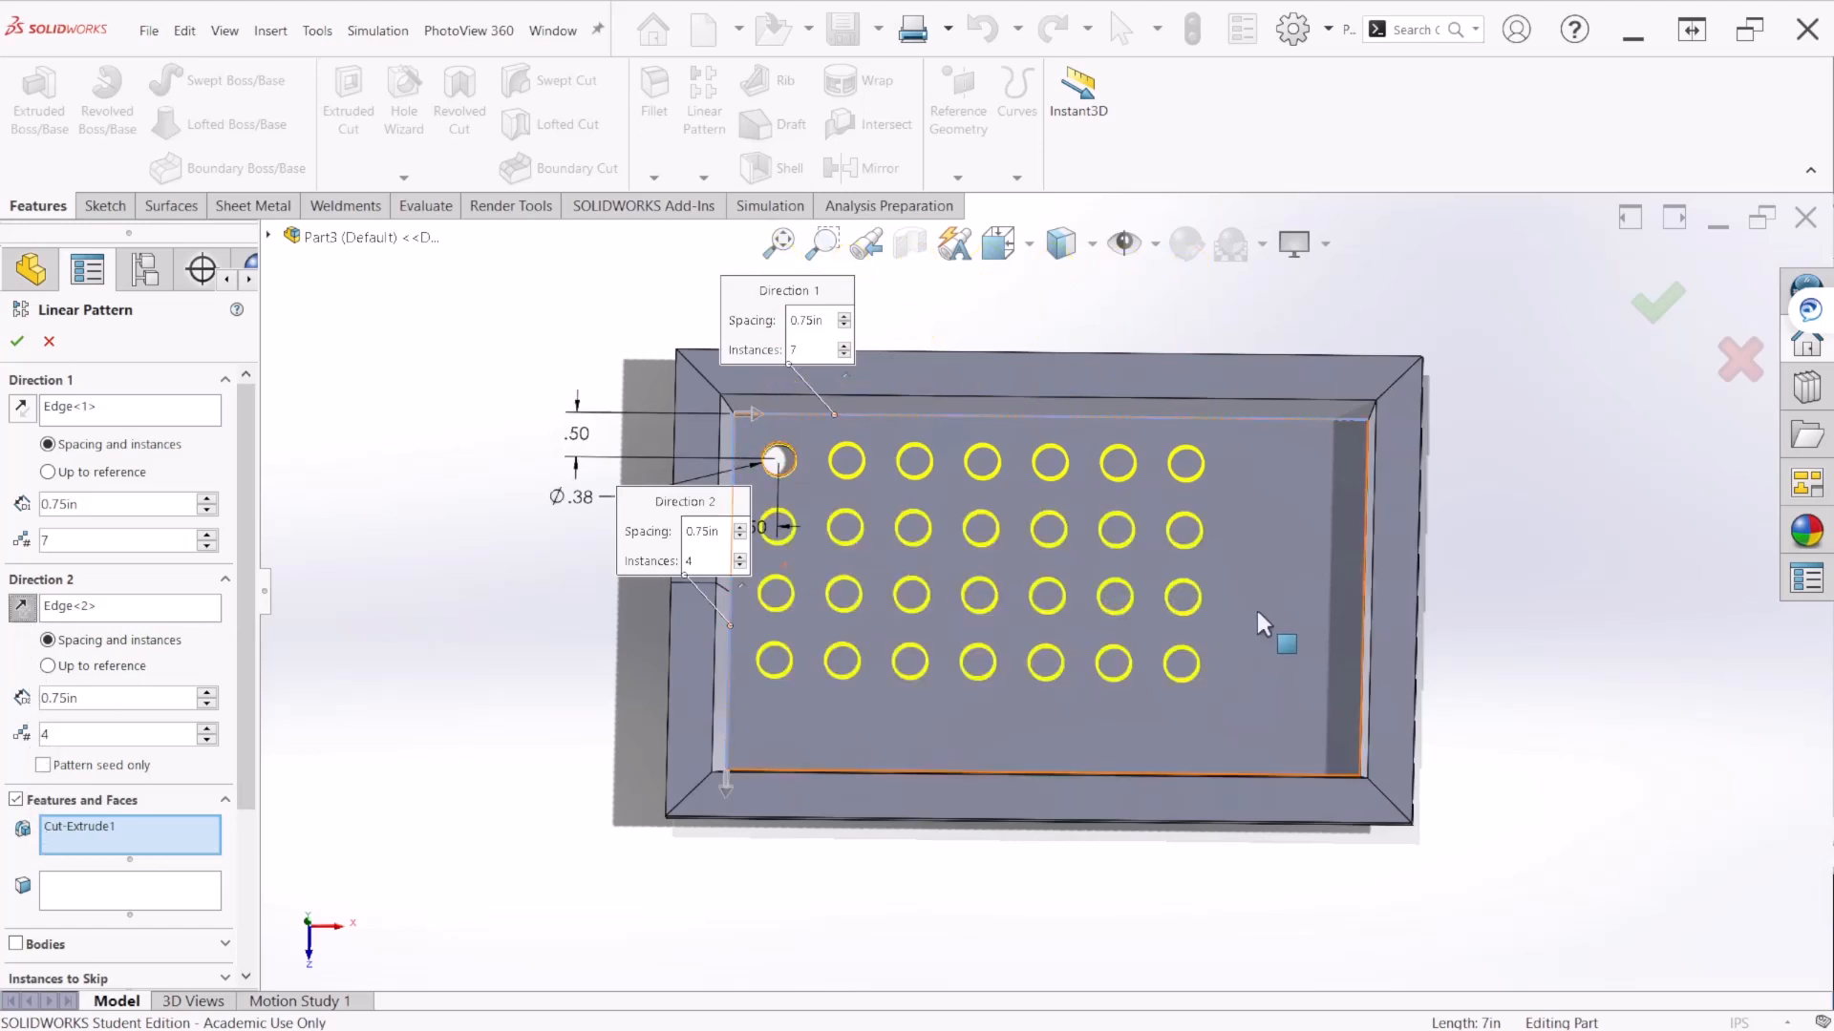
{"action": "middle_click_drag", "start_coordinate": [1269, 635], "coordinate": [1251, 683]}
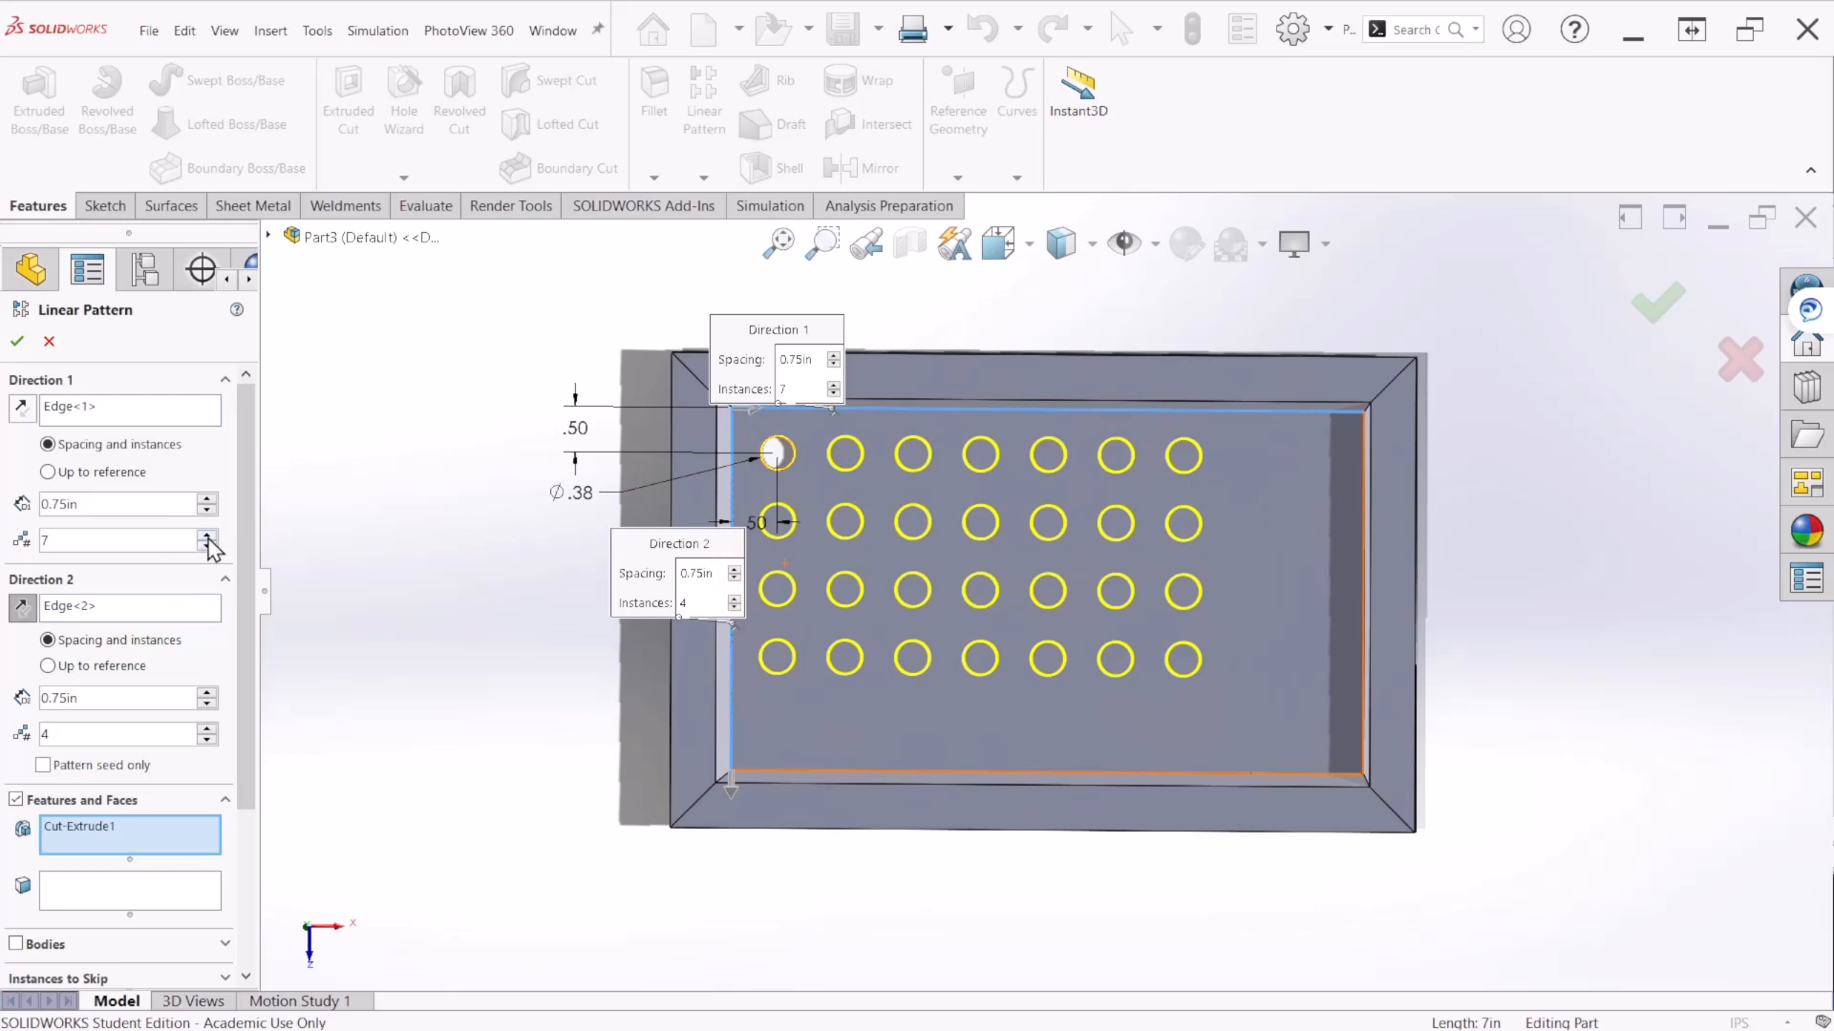
Step: Set the pattern to 9 instances in Direction 1 and 5 in Direction 2, and accept the hole grid
{"action": "left_click", "coordinate": [206, 537]}
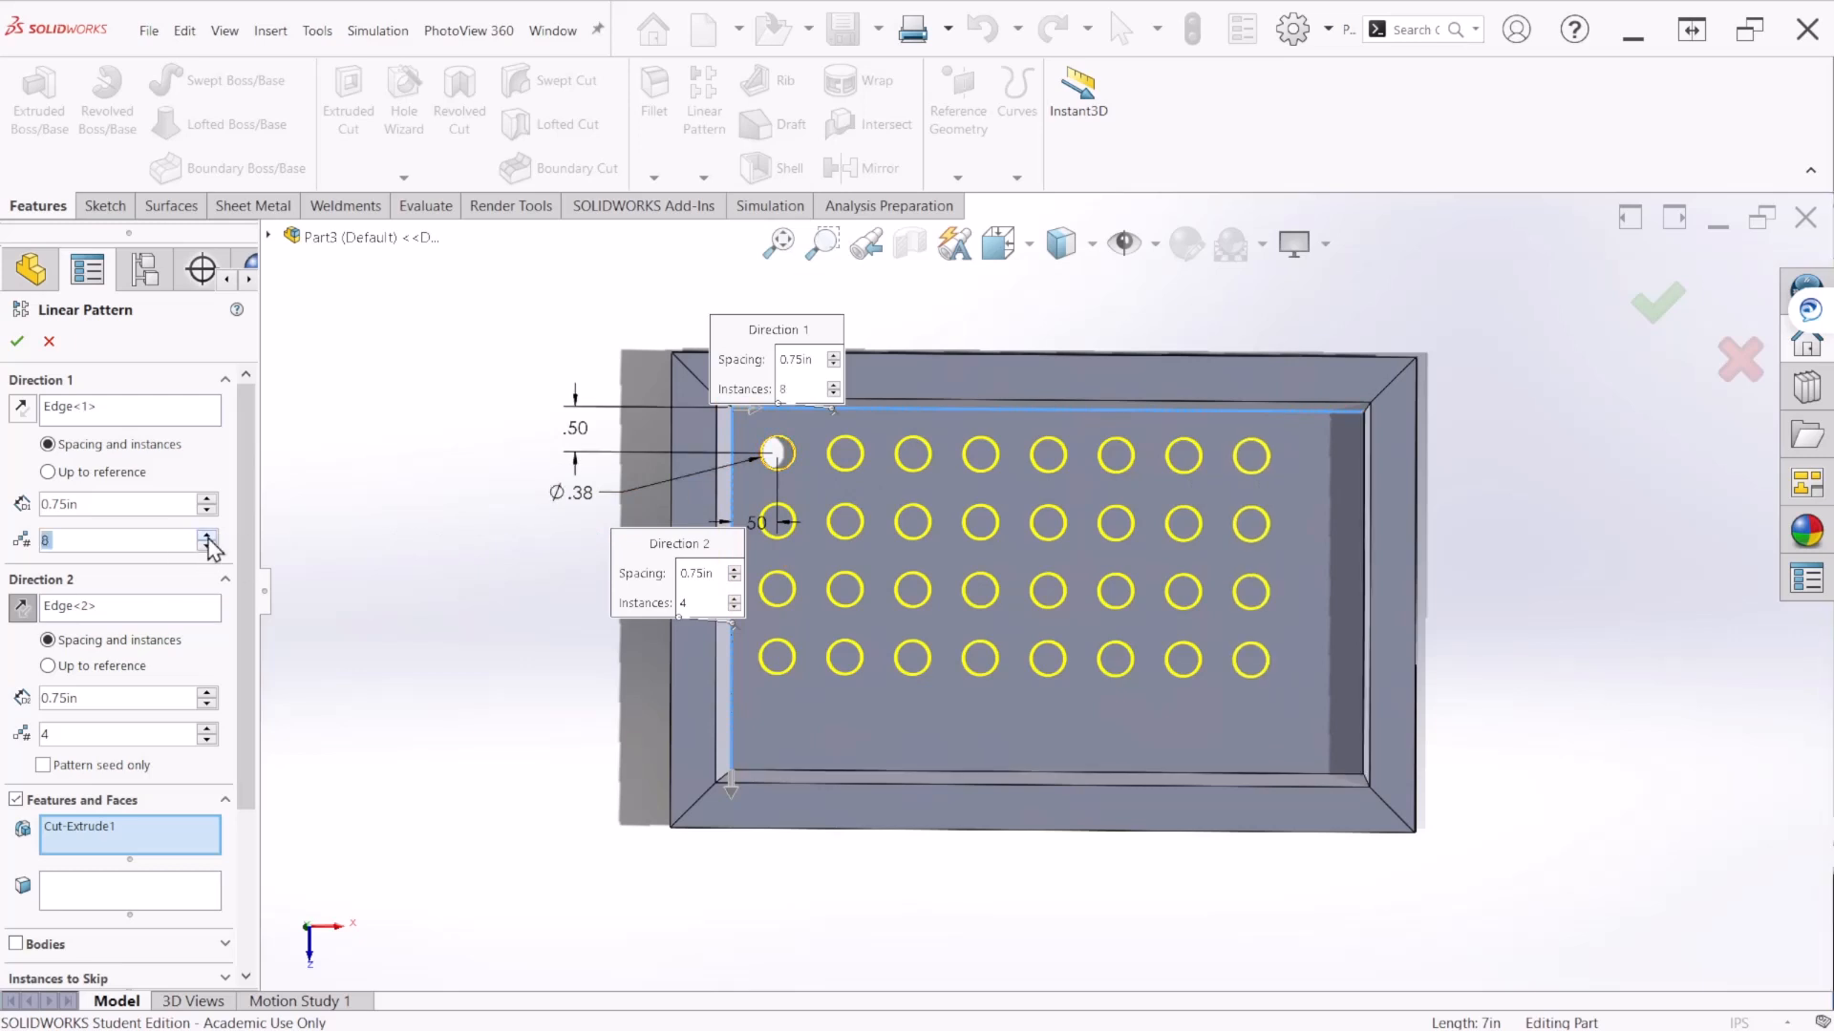
{"action": "left_click", "coordinate": [207, 537]}
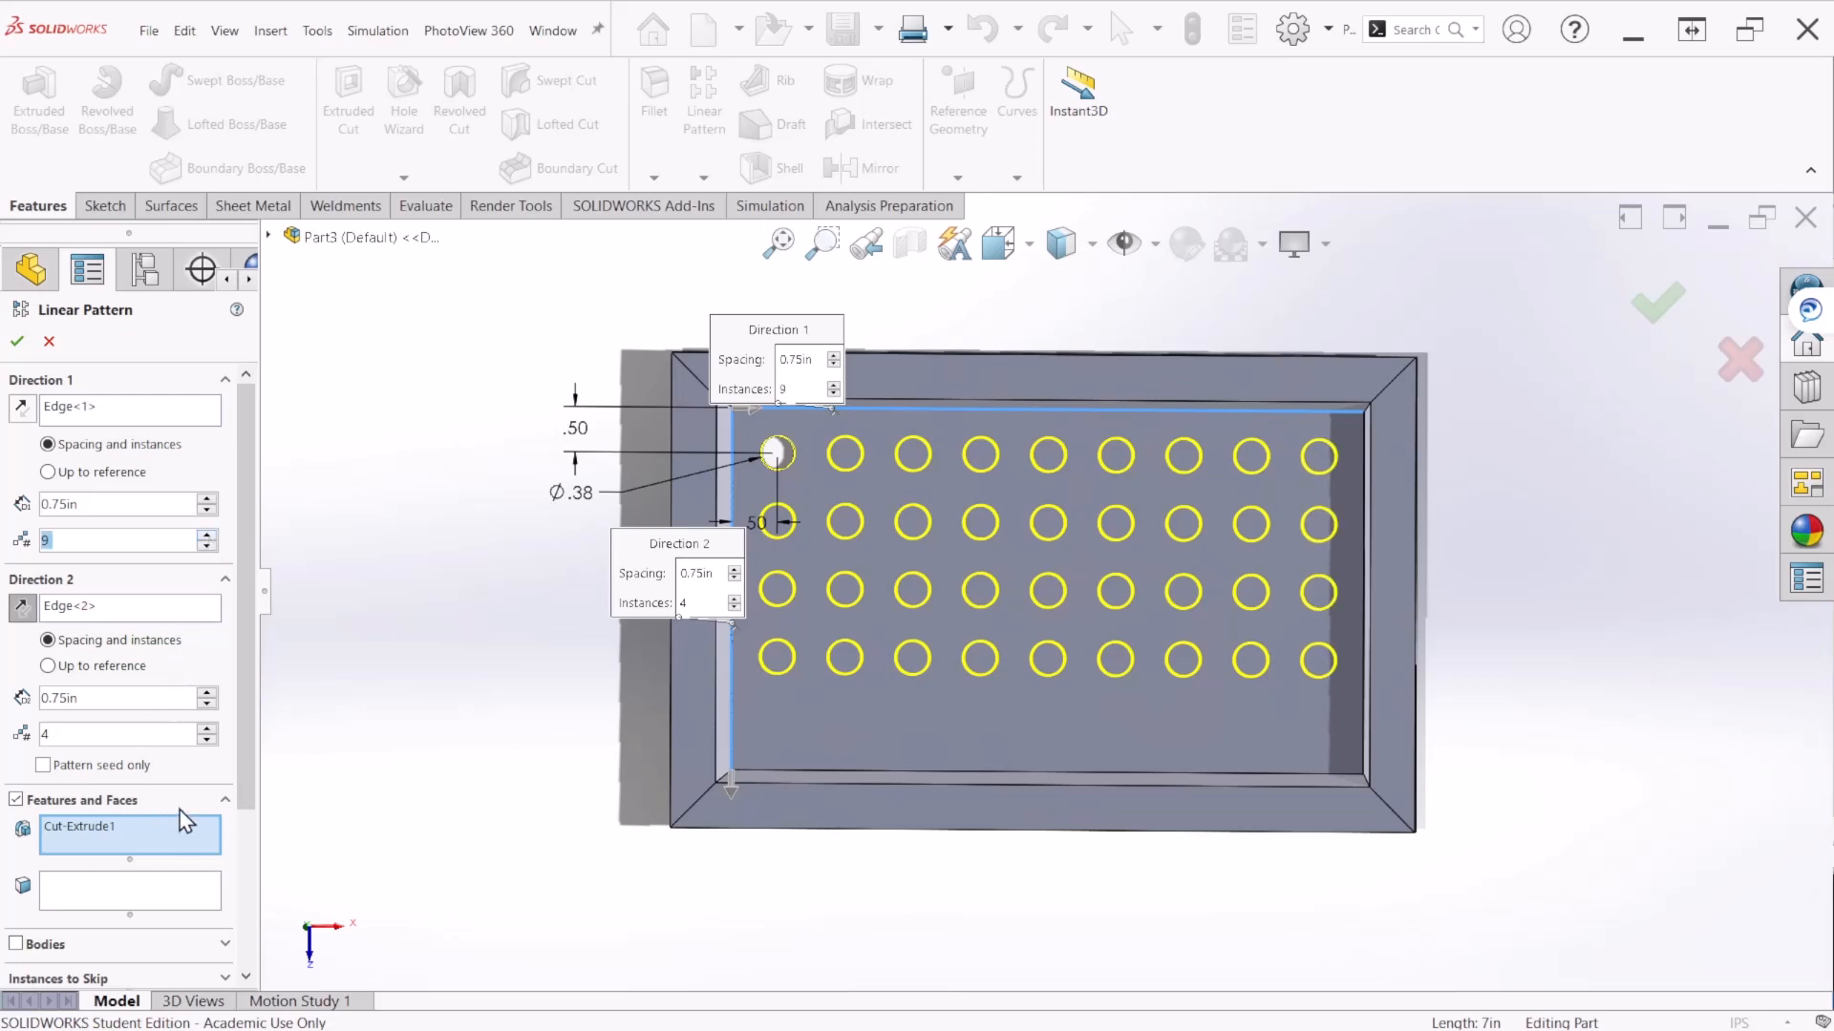
{"action": "left_click", "coordinate": [208, 731]}
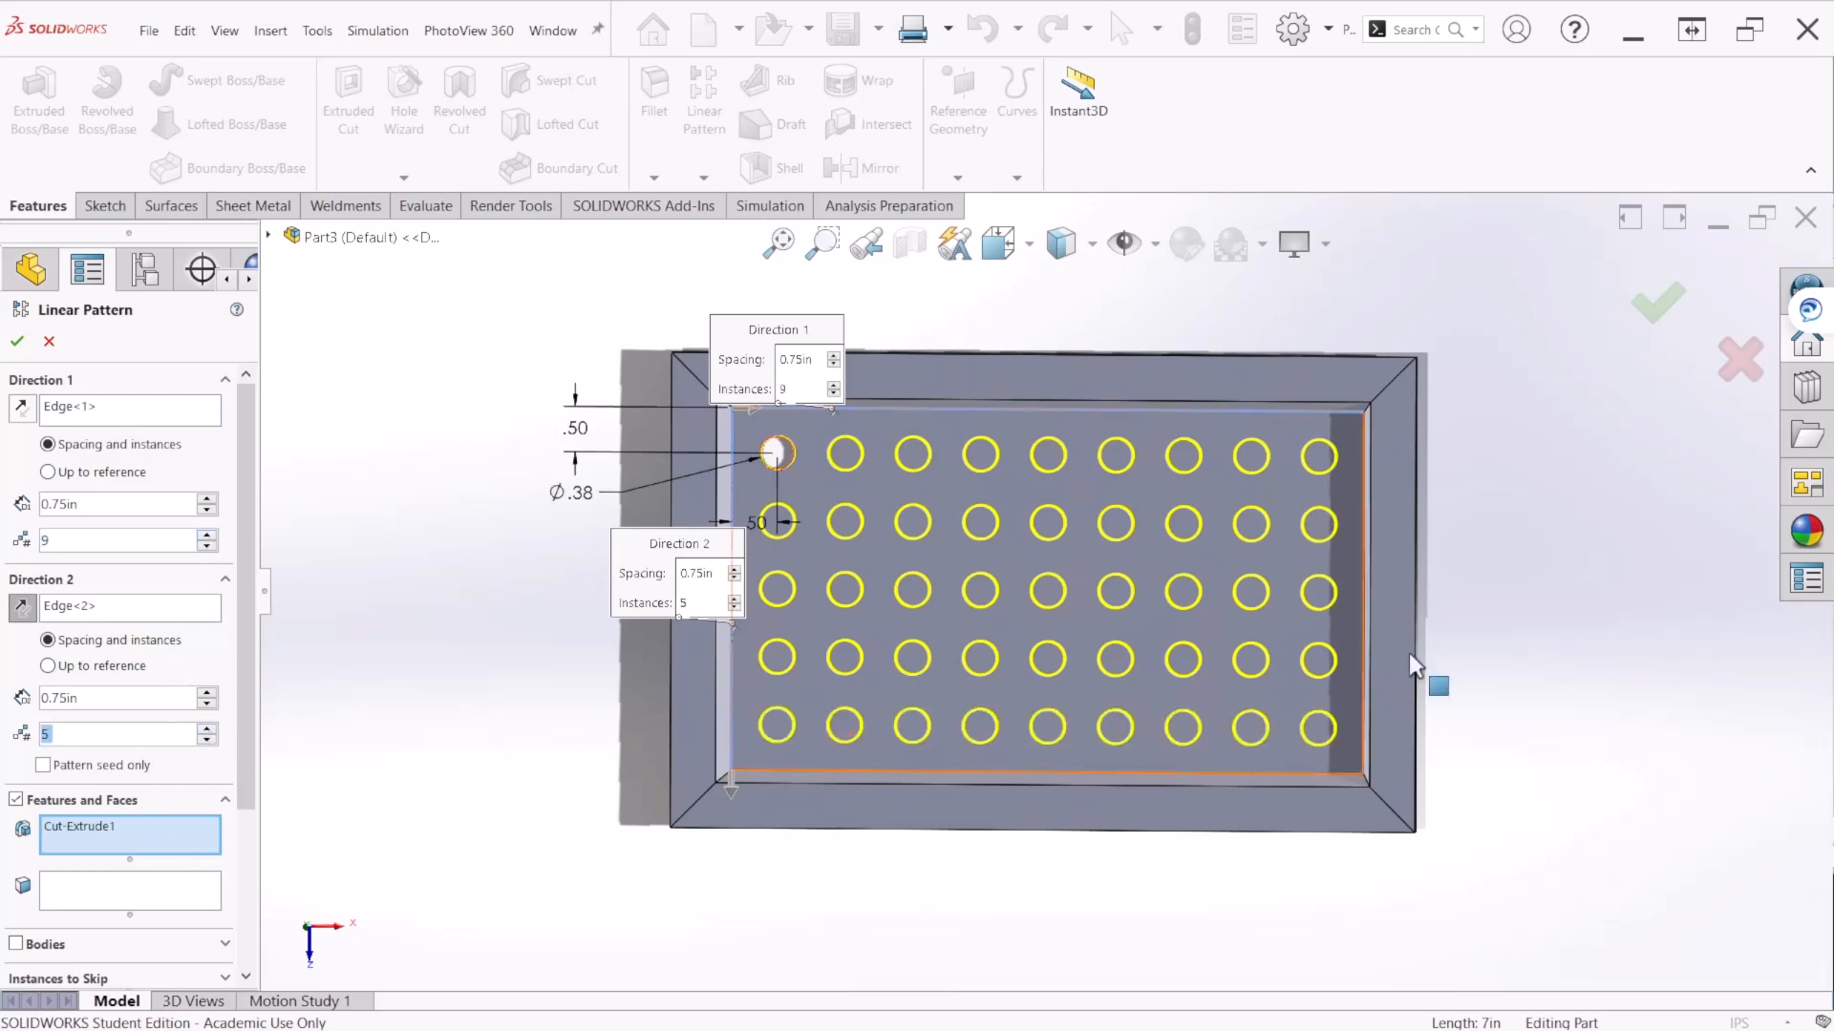
{"action": "middle_click_drag", "start_coordinate": [1389, 759], "coordinate": [1407, 643]}
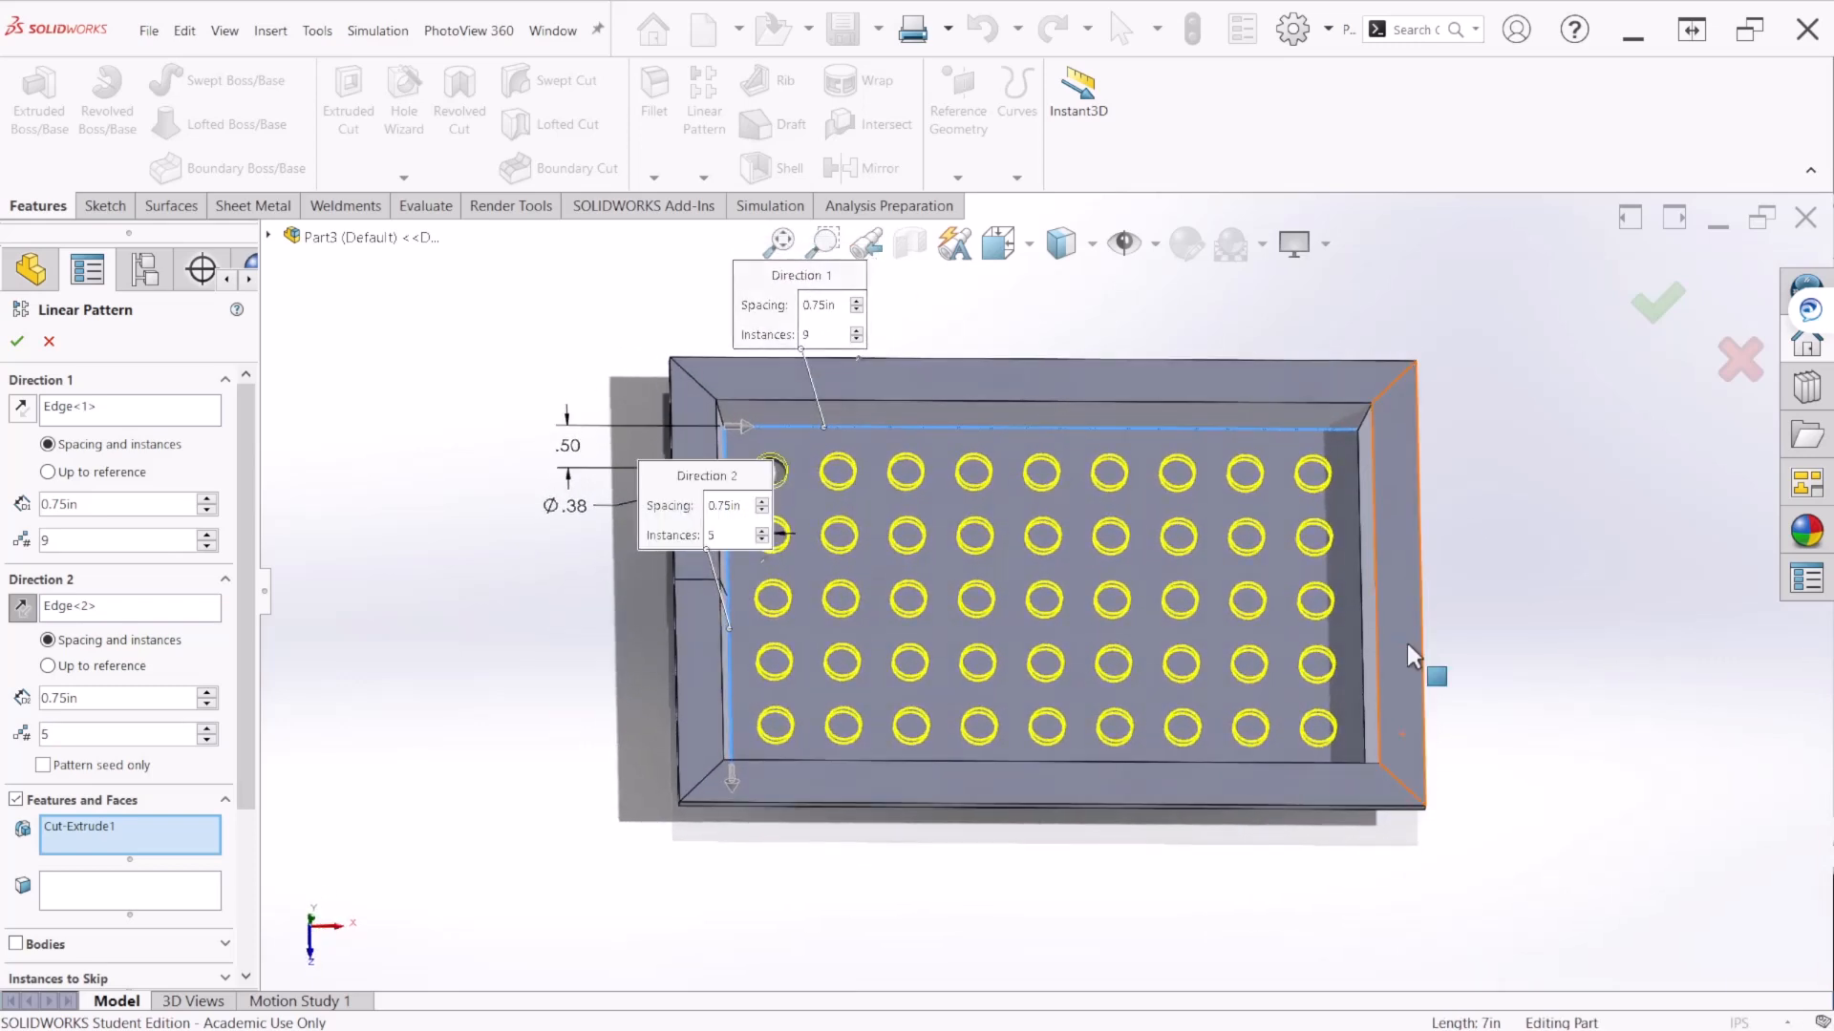
{"action": "left_click", "coordinate": [1658, 322]}
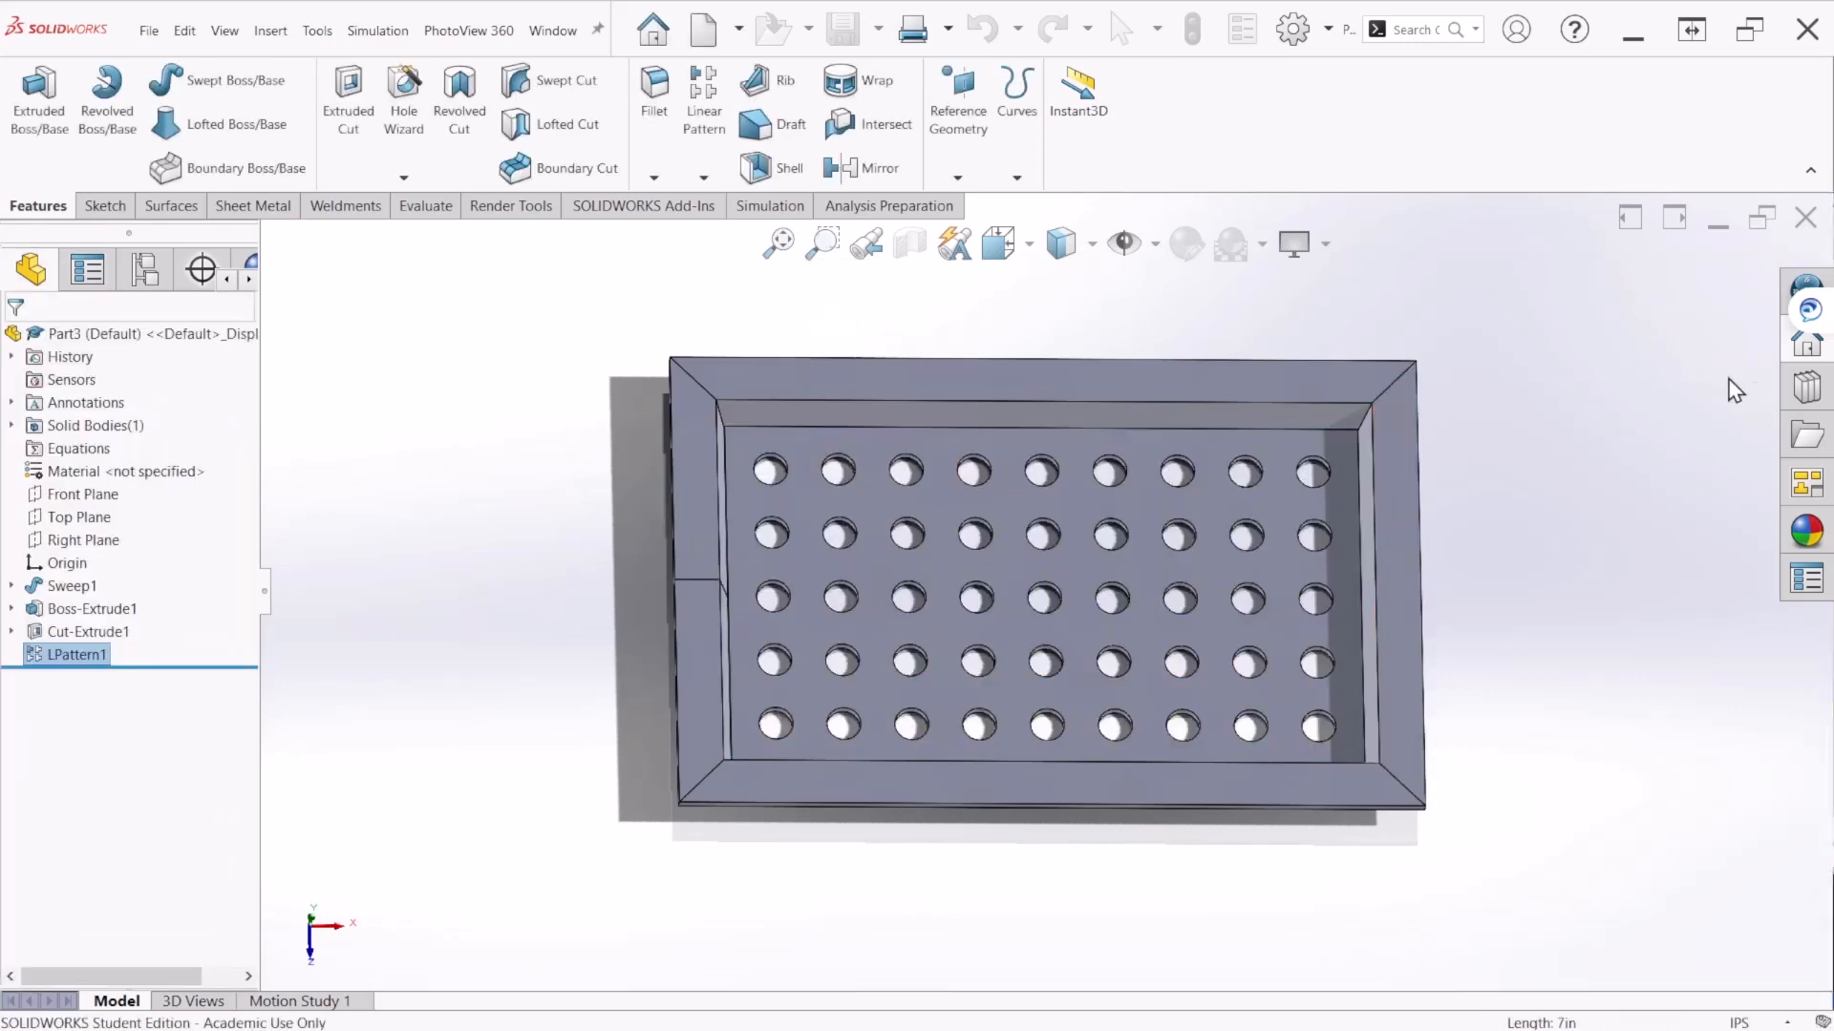
Step: Check the fillet radii on the BIN drawing in PDF-XChange Editor, return to SOLIDWORKS and set up a 0.5 in fillet on an inner corner edge
{"action": "middle_click_drag", "start_coordinate": [1360, 649], "coordinate": [1332, 564]}
{"action": "key", "text": "ctrl+7"}
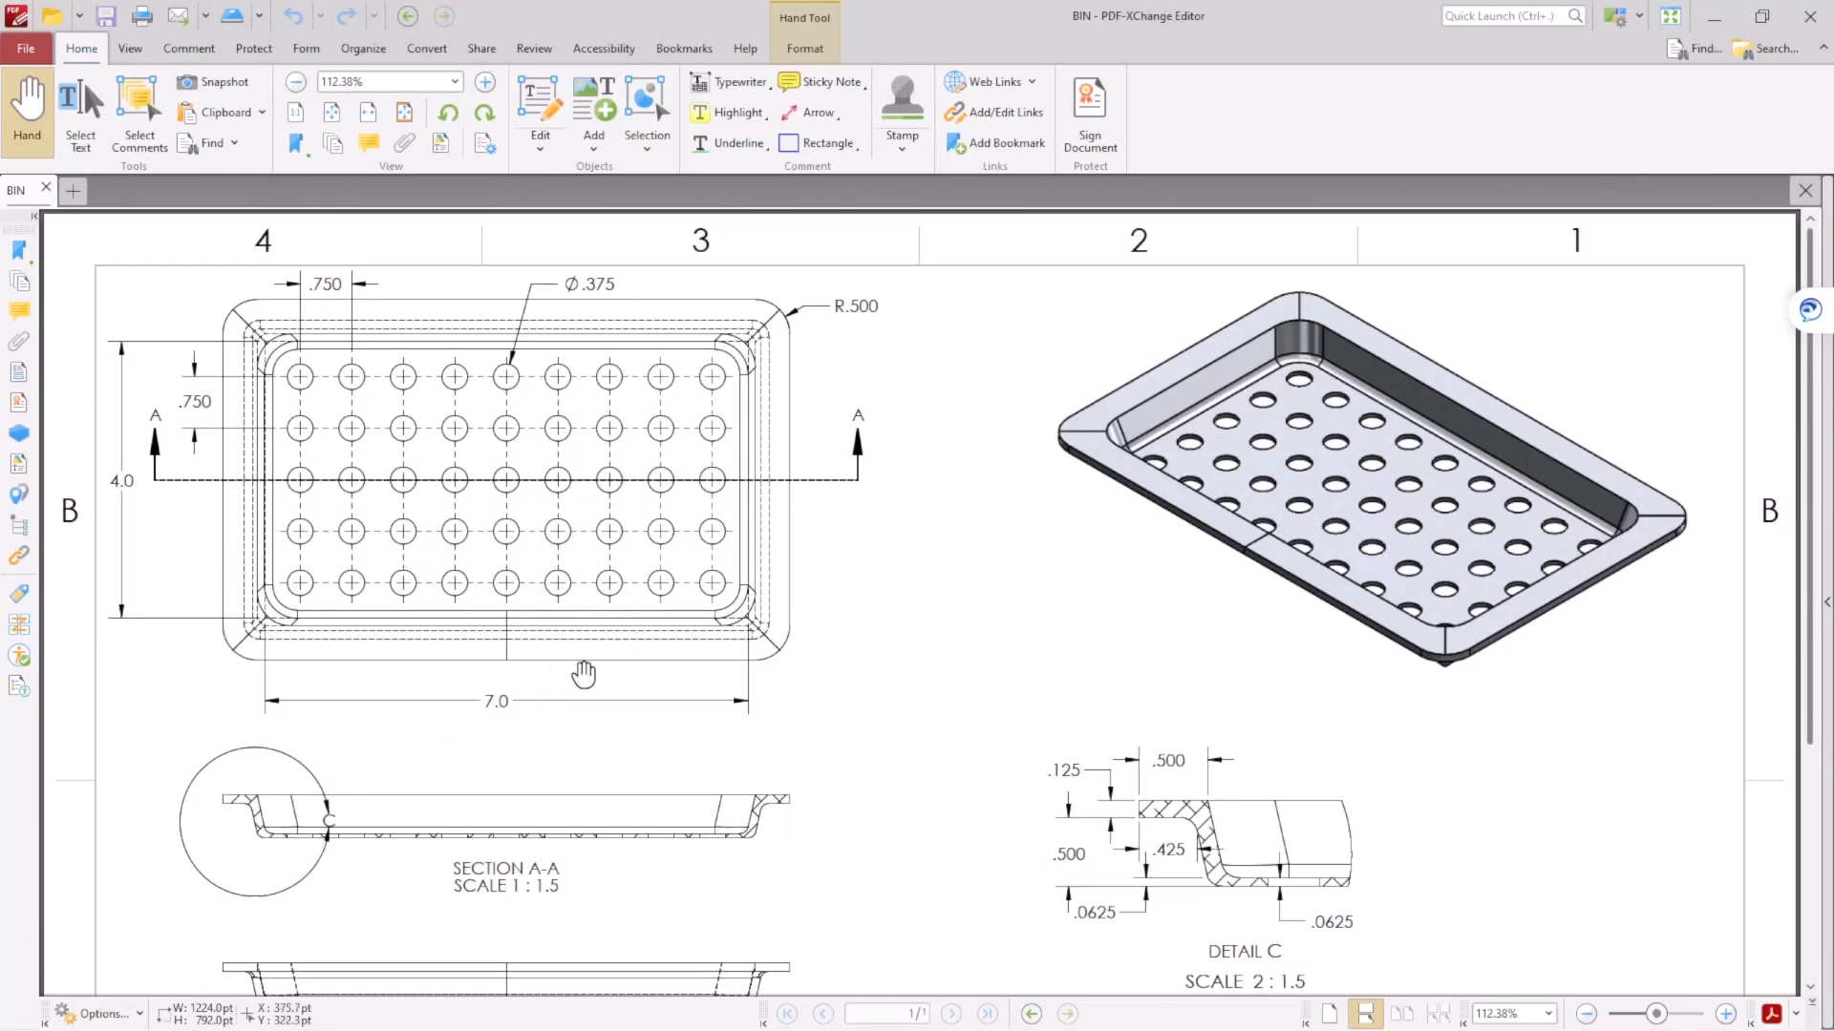
{"action": "scroll", "coordinate": [669, 654], "scroll_direction": "down", "scroll_amount": 2, "text": "ctrl"}
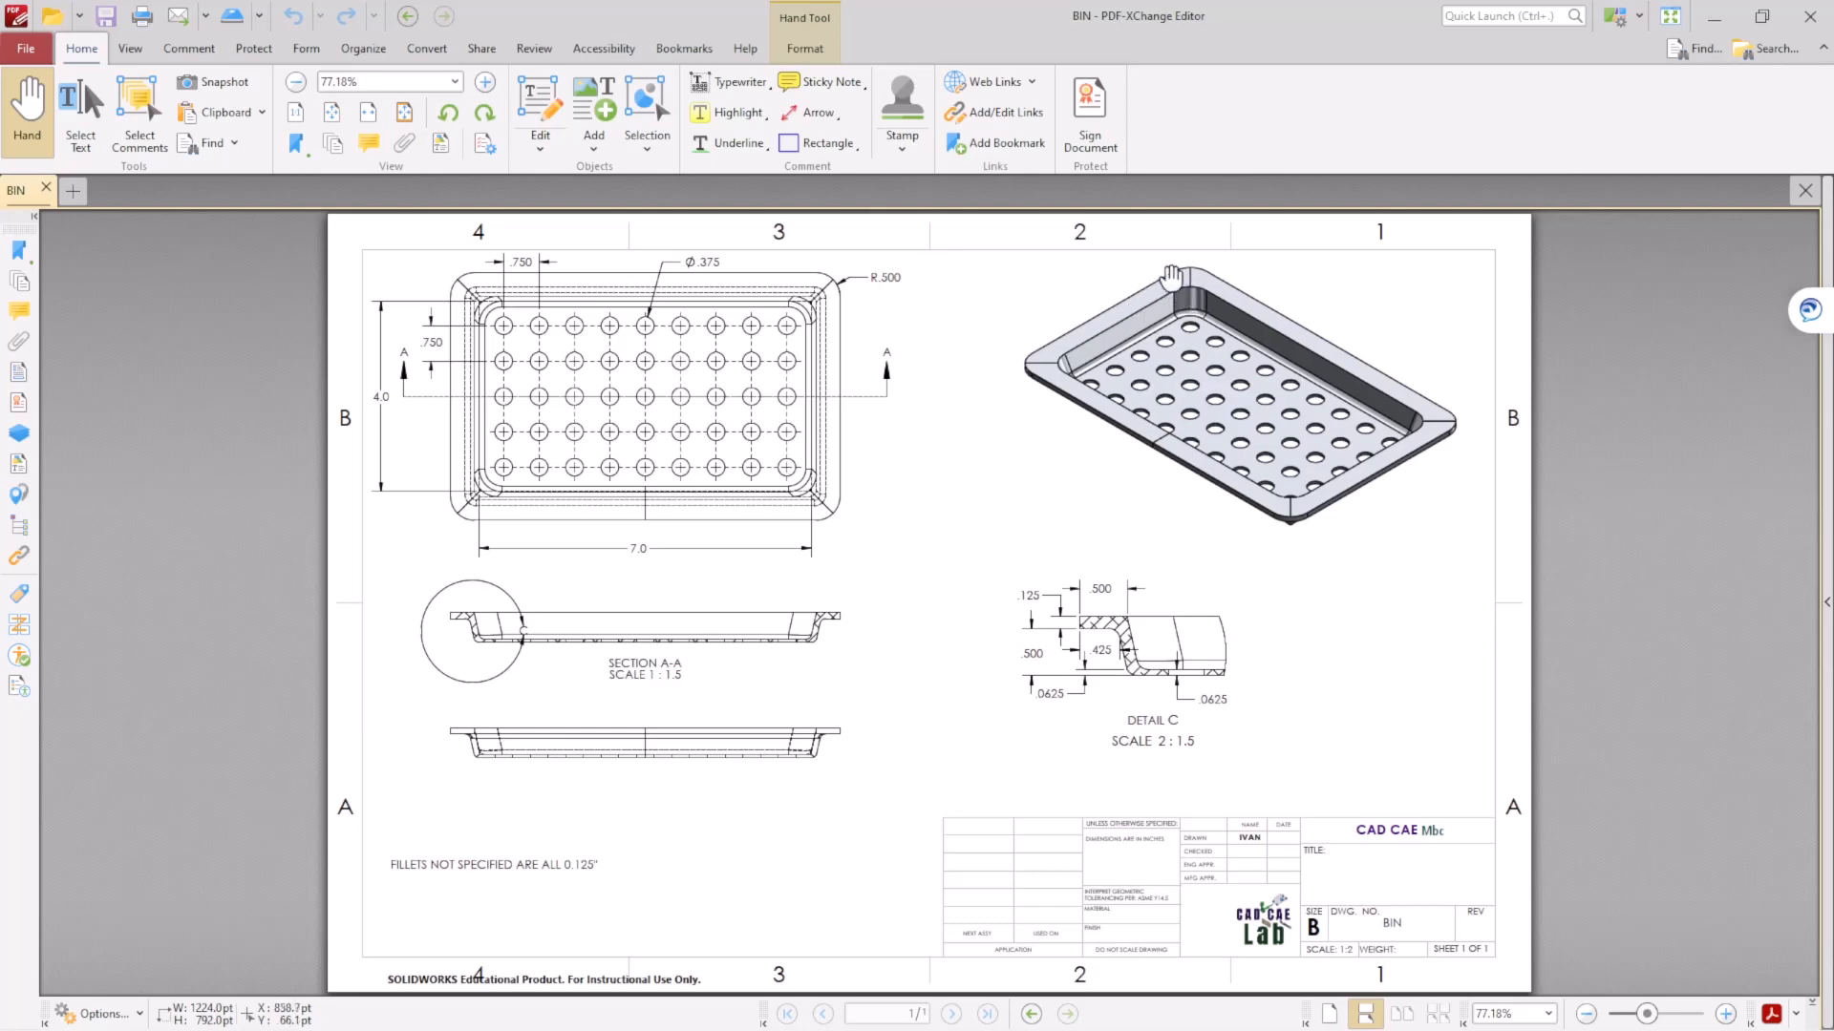
{"action": "left_click", "coordinate": [1715, 17]}
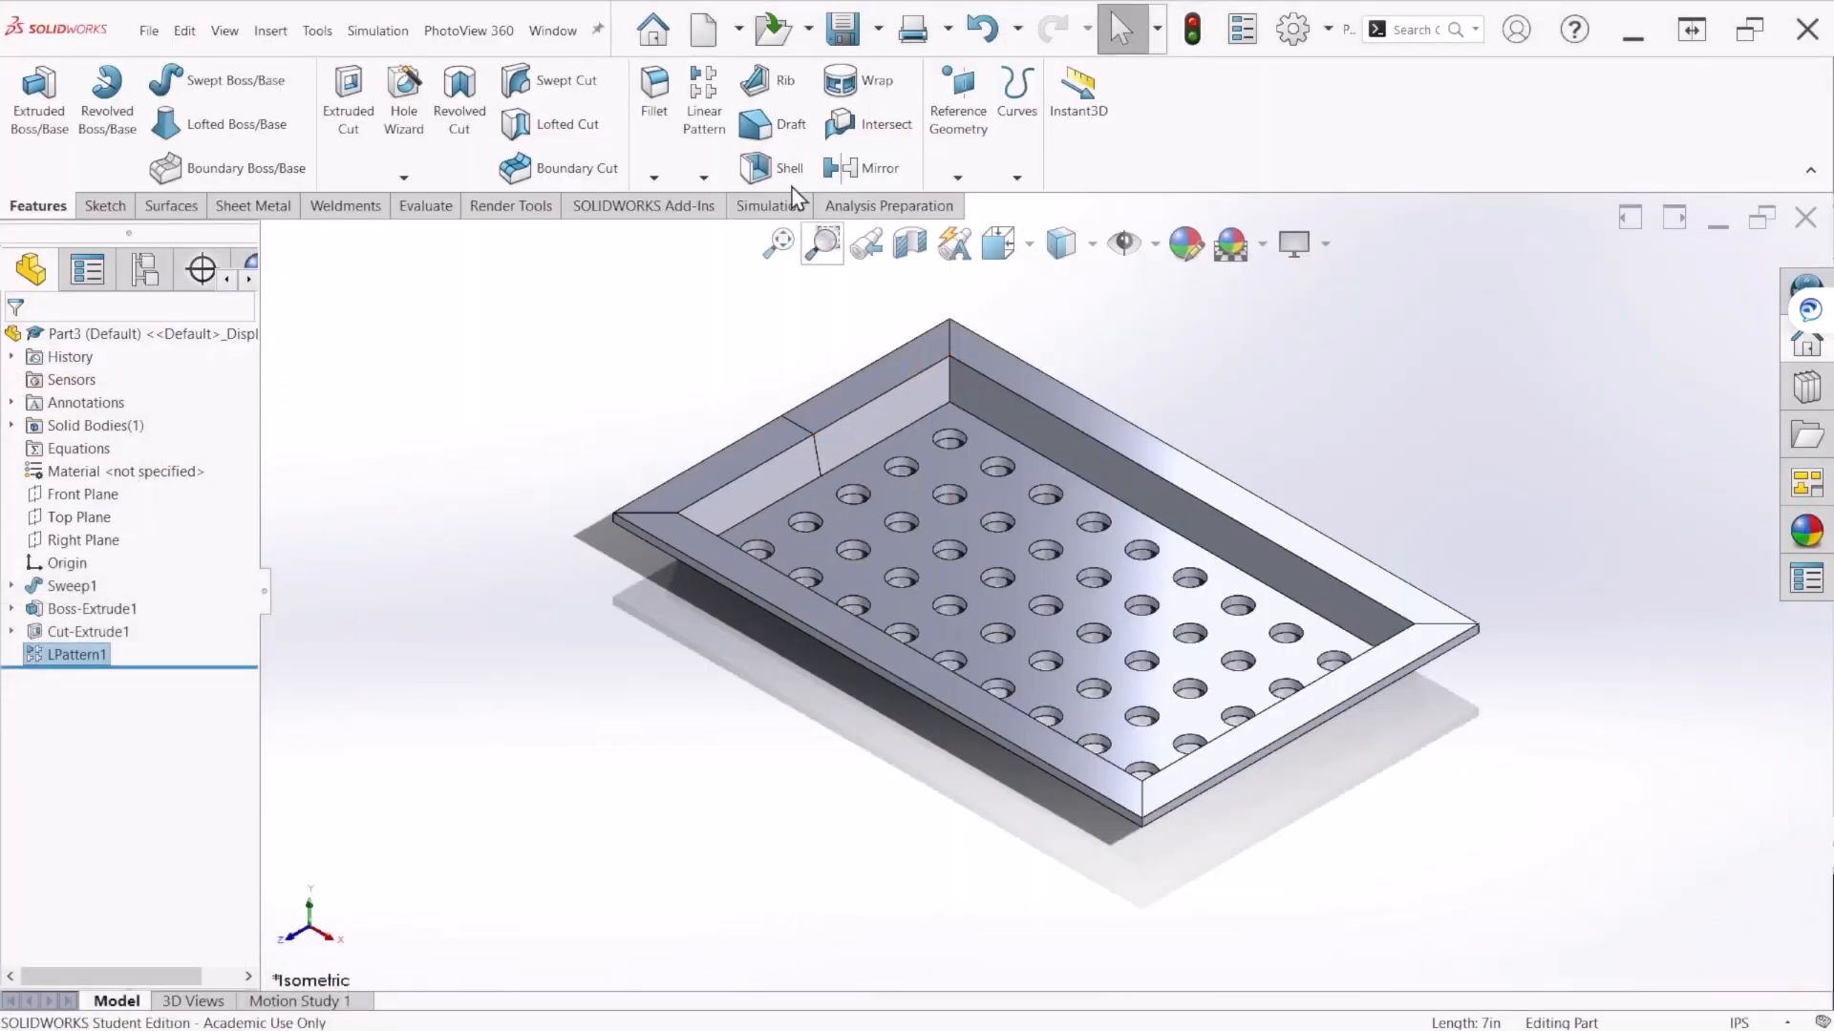
{"action": "left_click", "coordinate": [658, 95]}
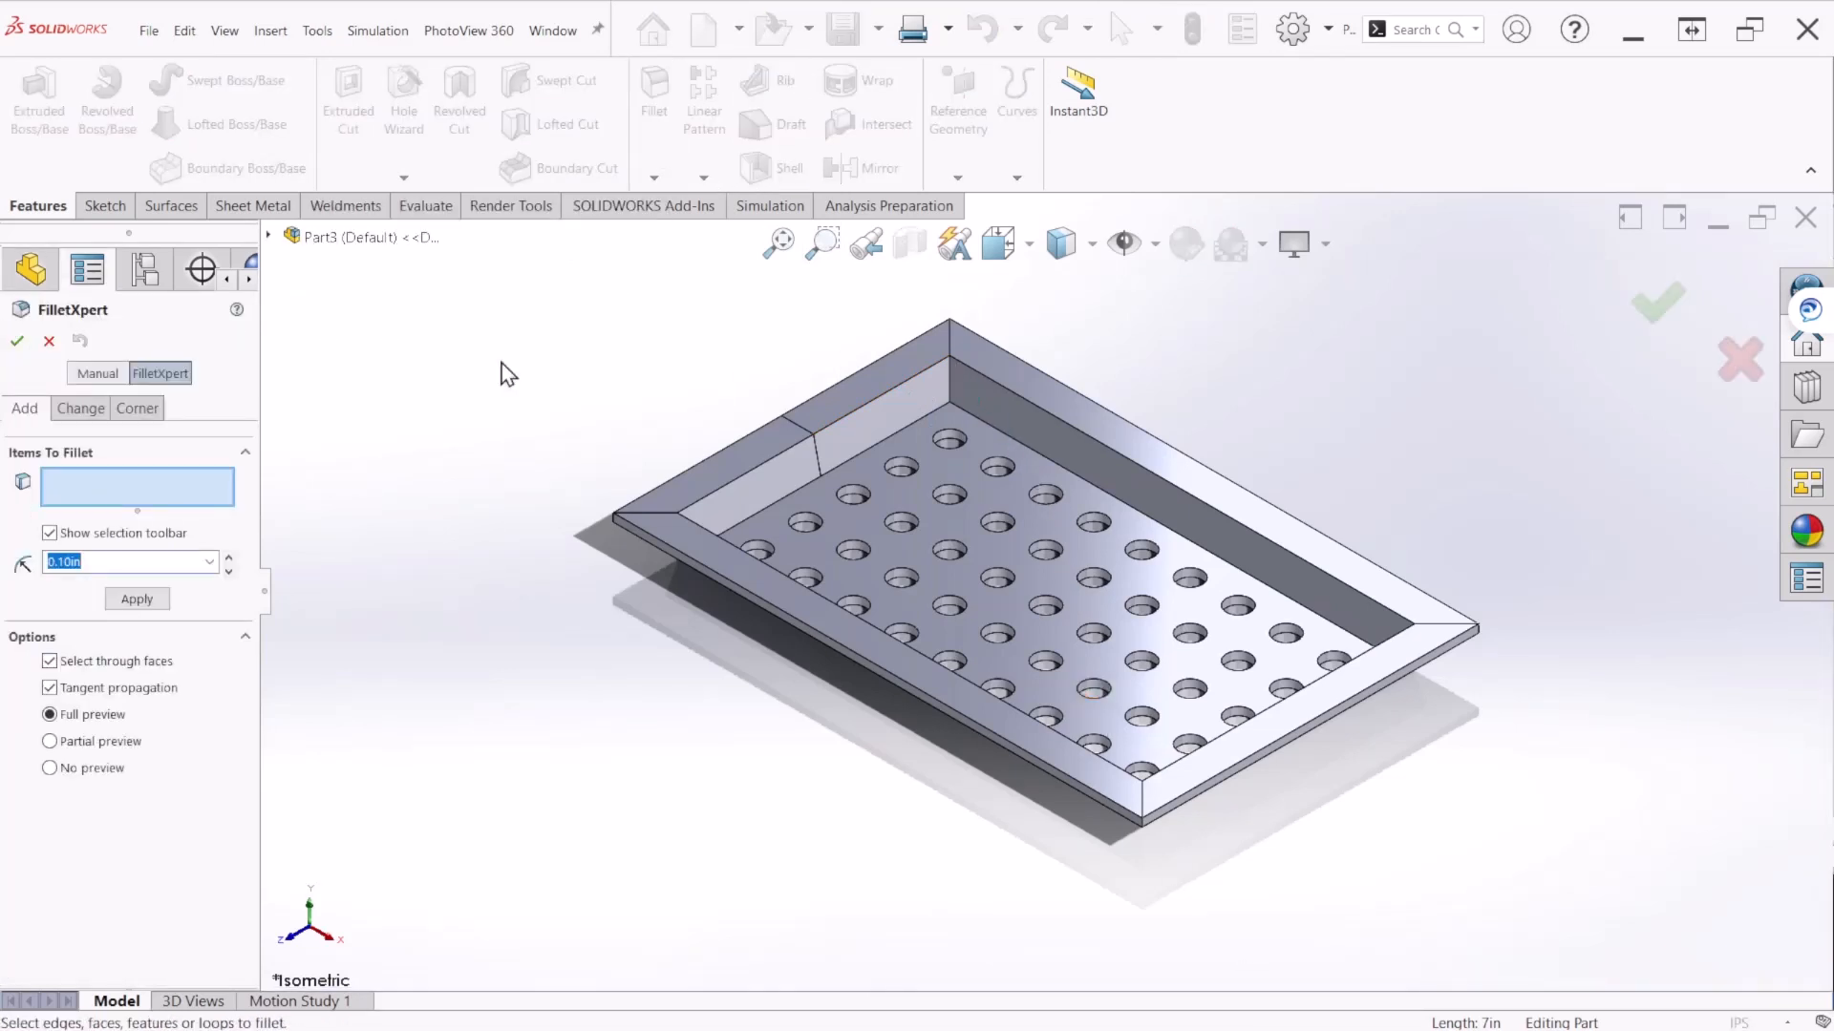
{"action": "scroll", "coordinate": [896, 410], "scroll_direction": "down", "scroll_amount": 4}
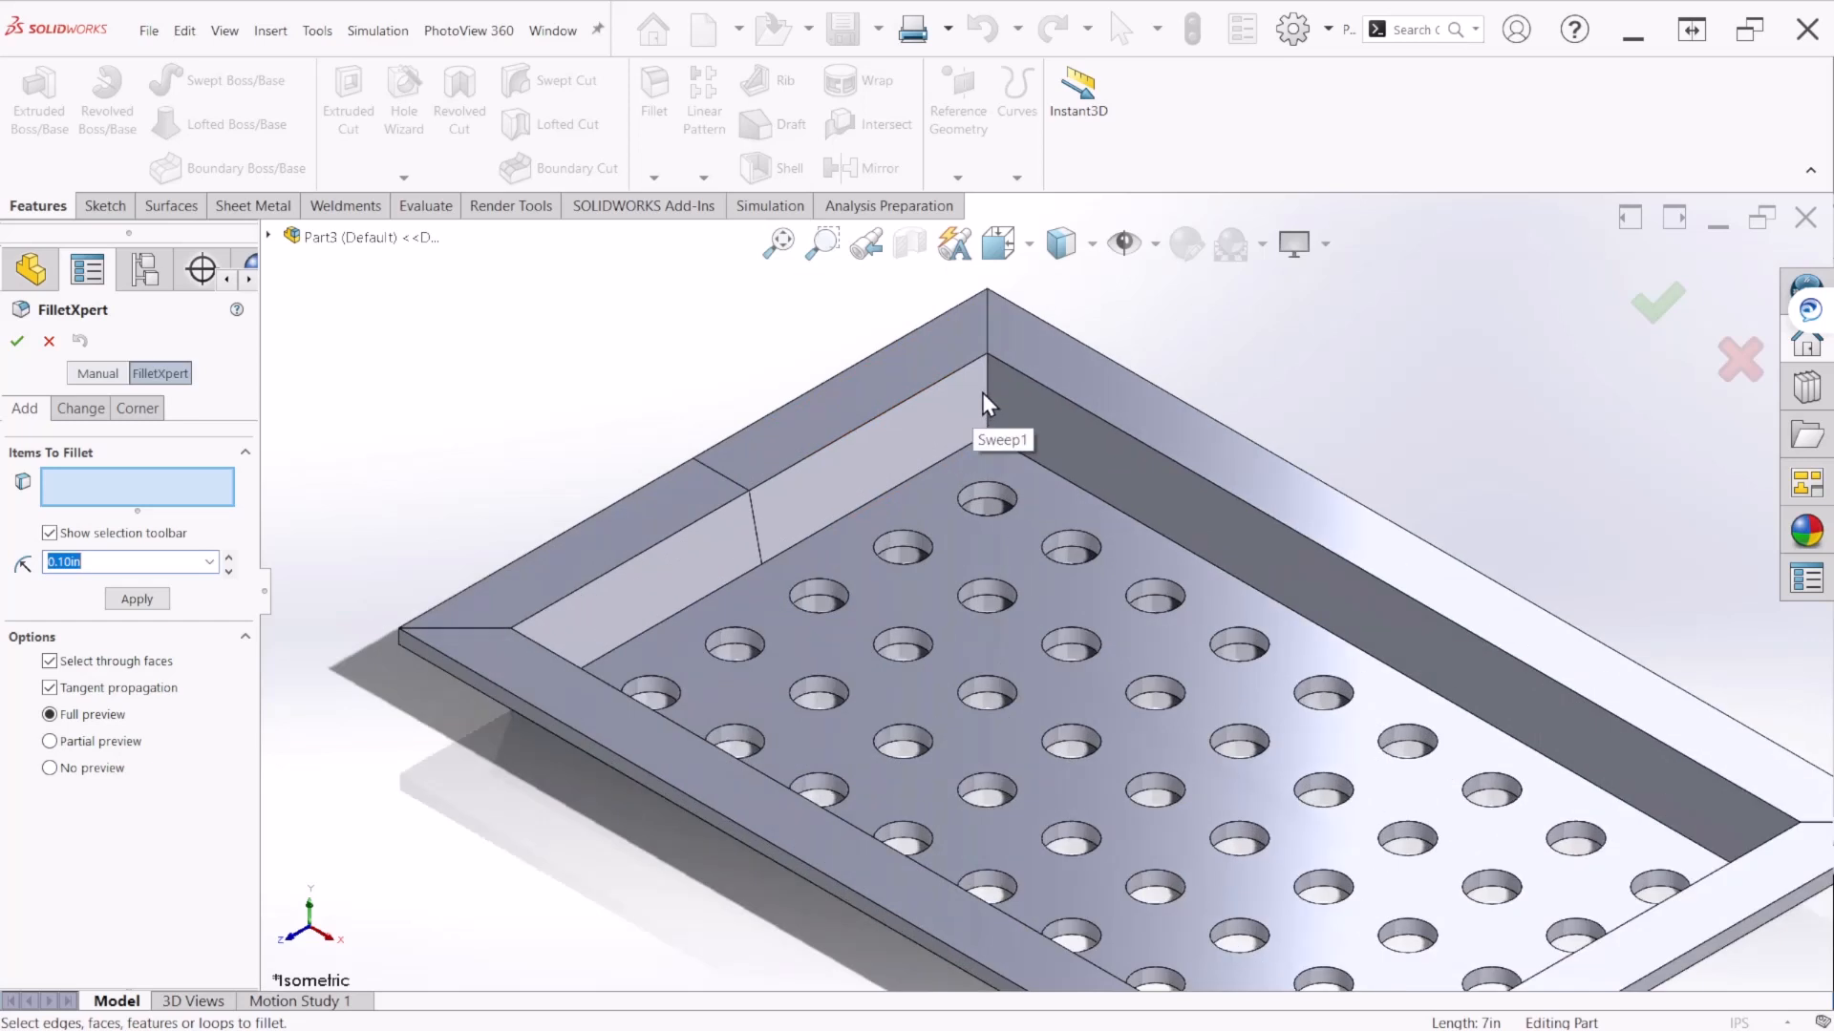
{"action": "left_click", "coordinate": [988, 380]}
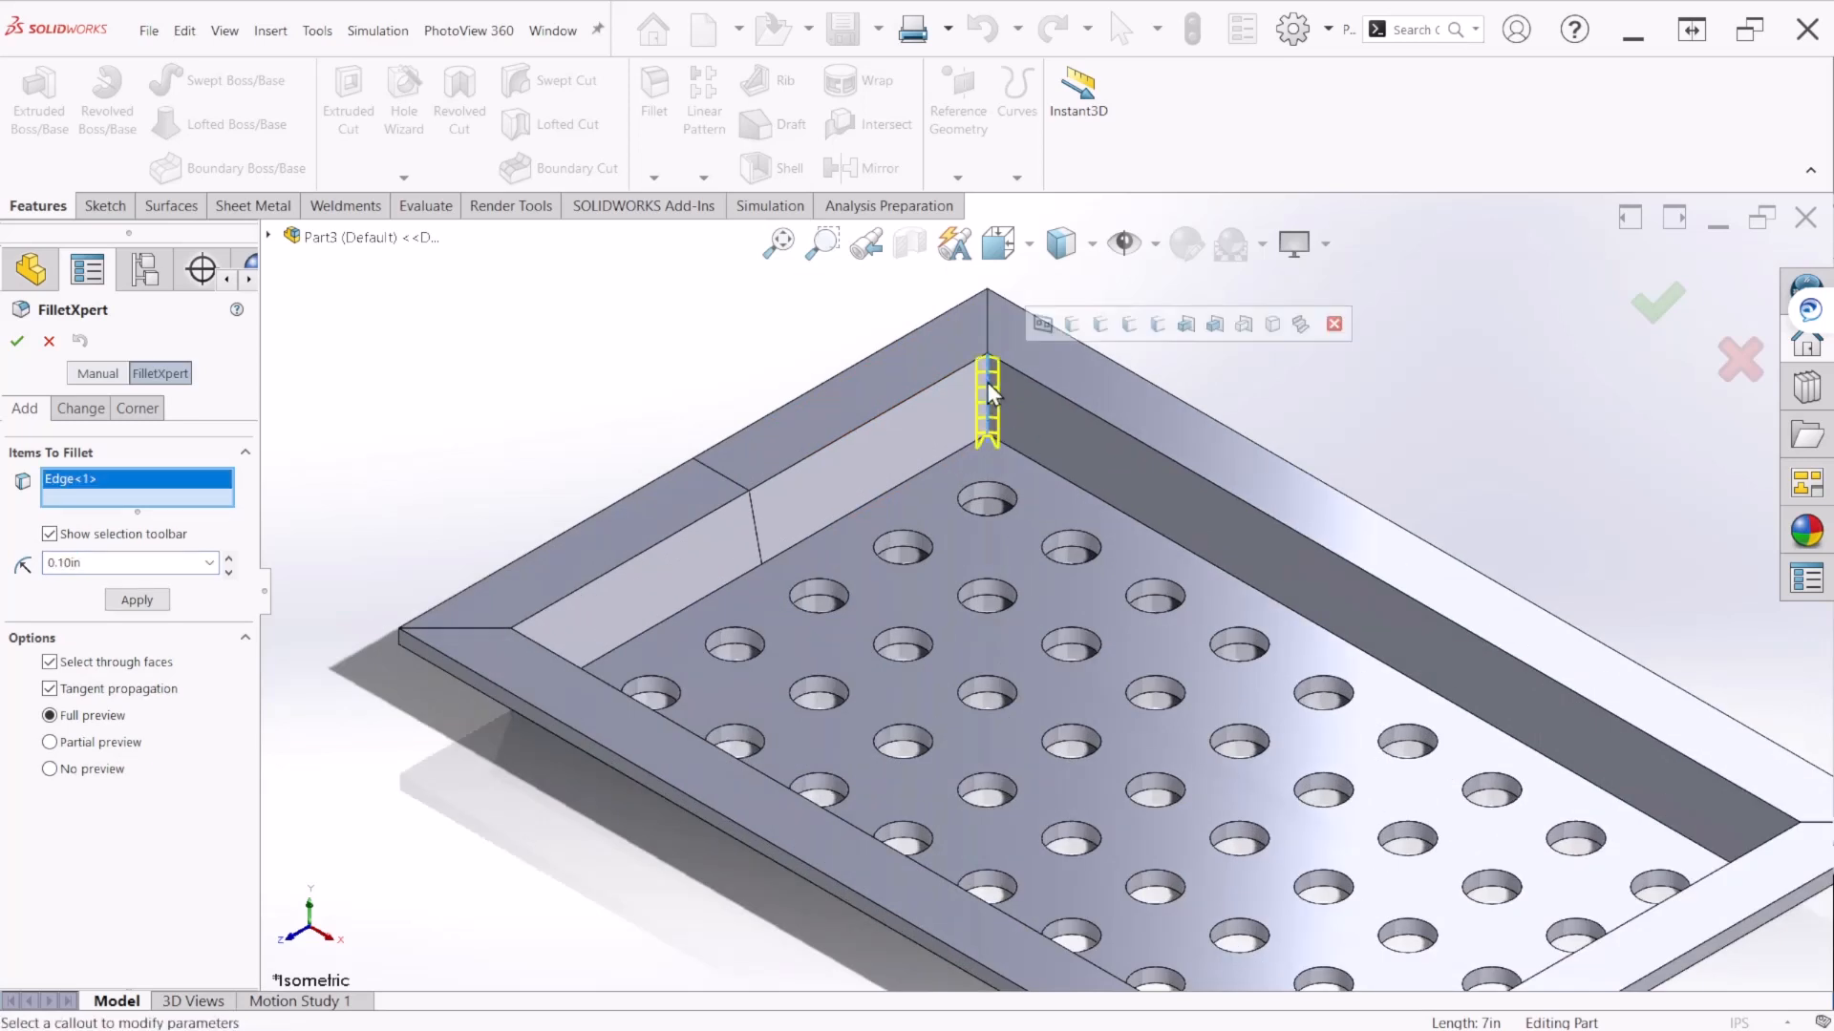
{"action": "left_click", "coordinate": [172, 557]}
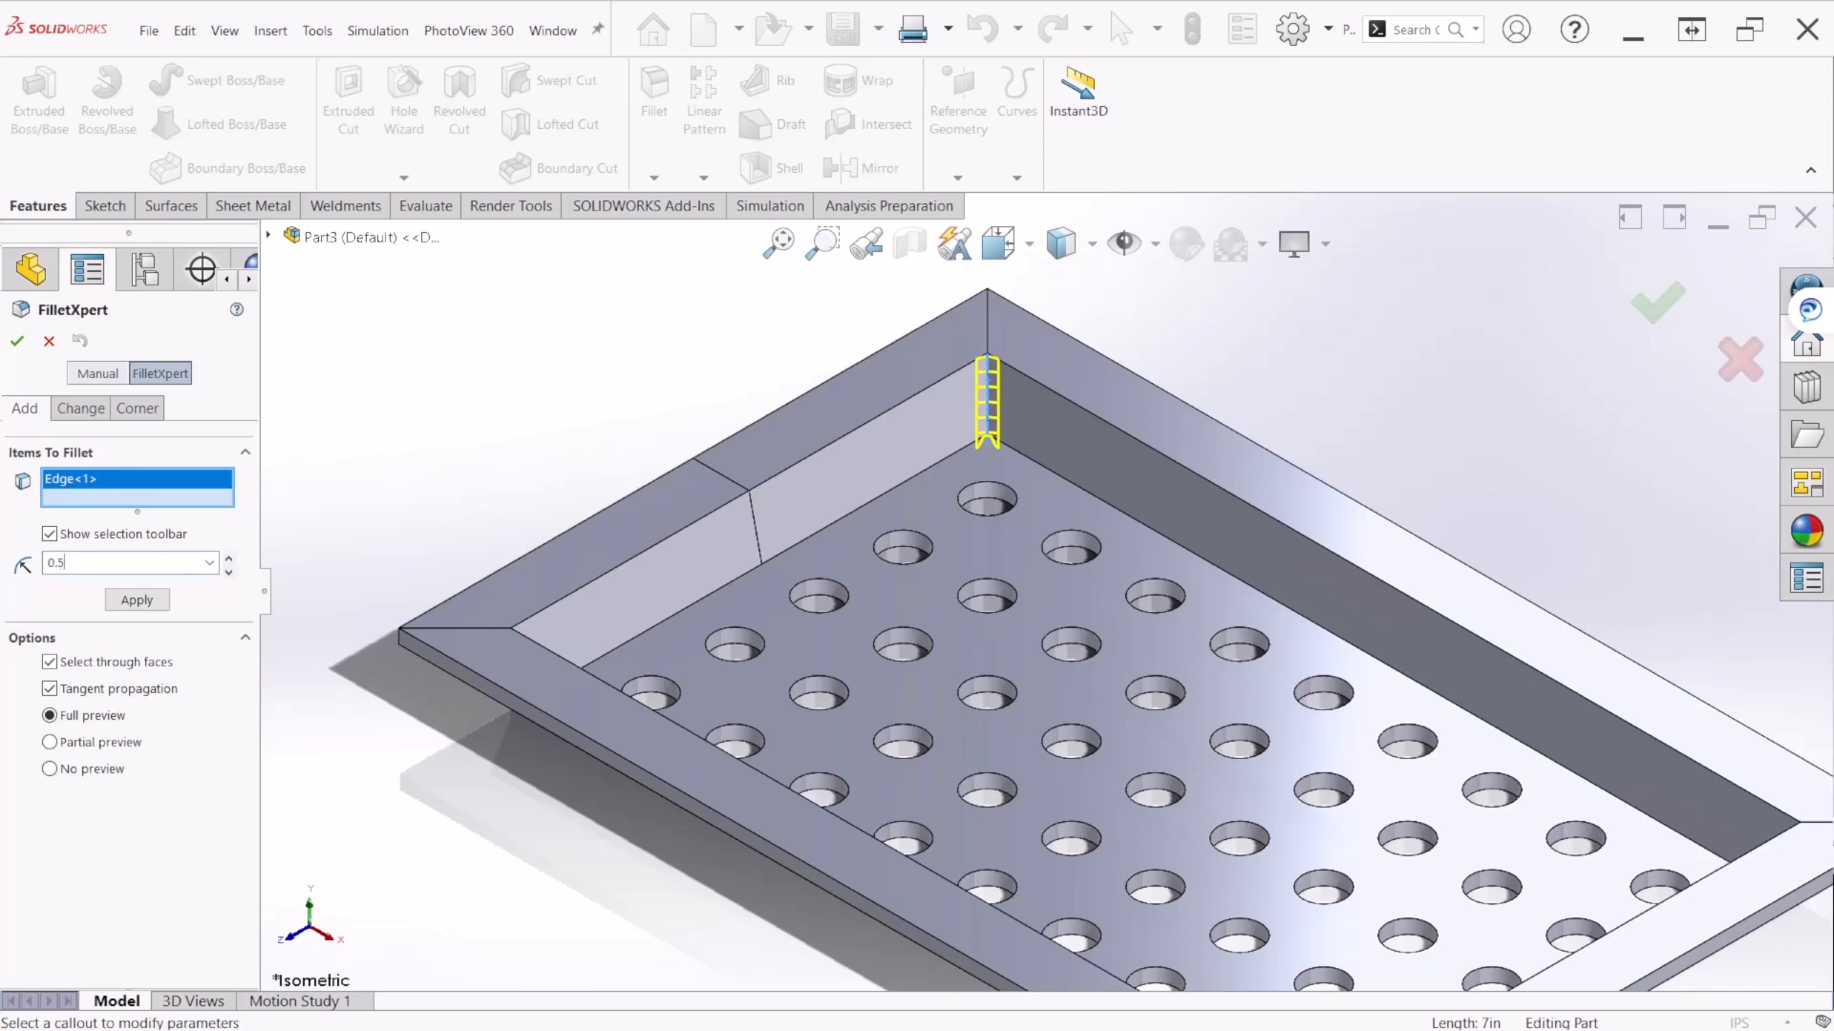
{"action": "key", "text": "Return"}
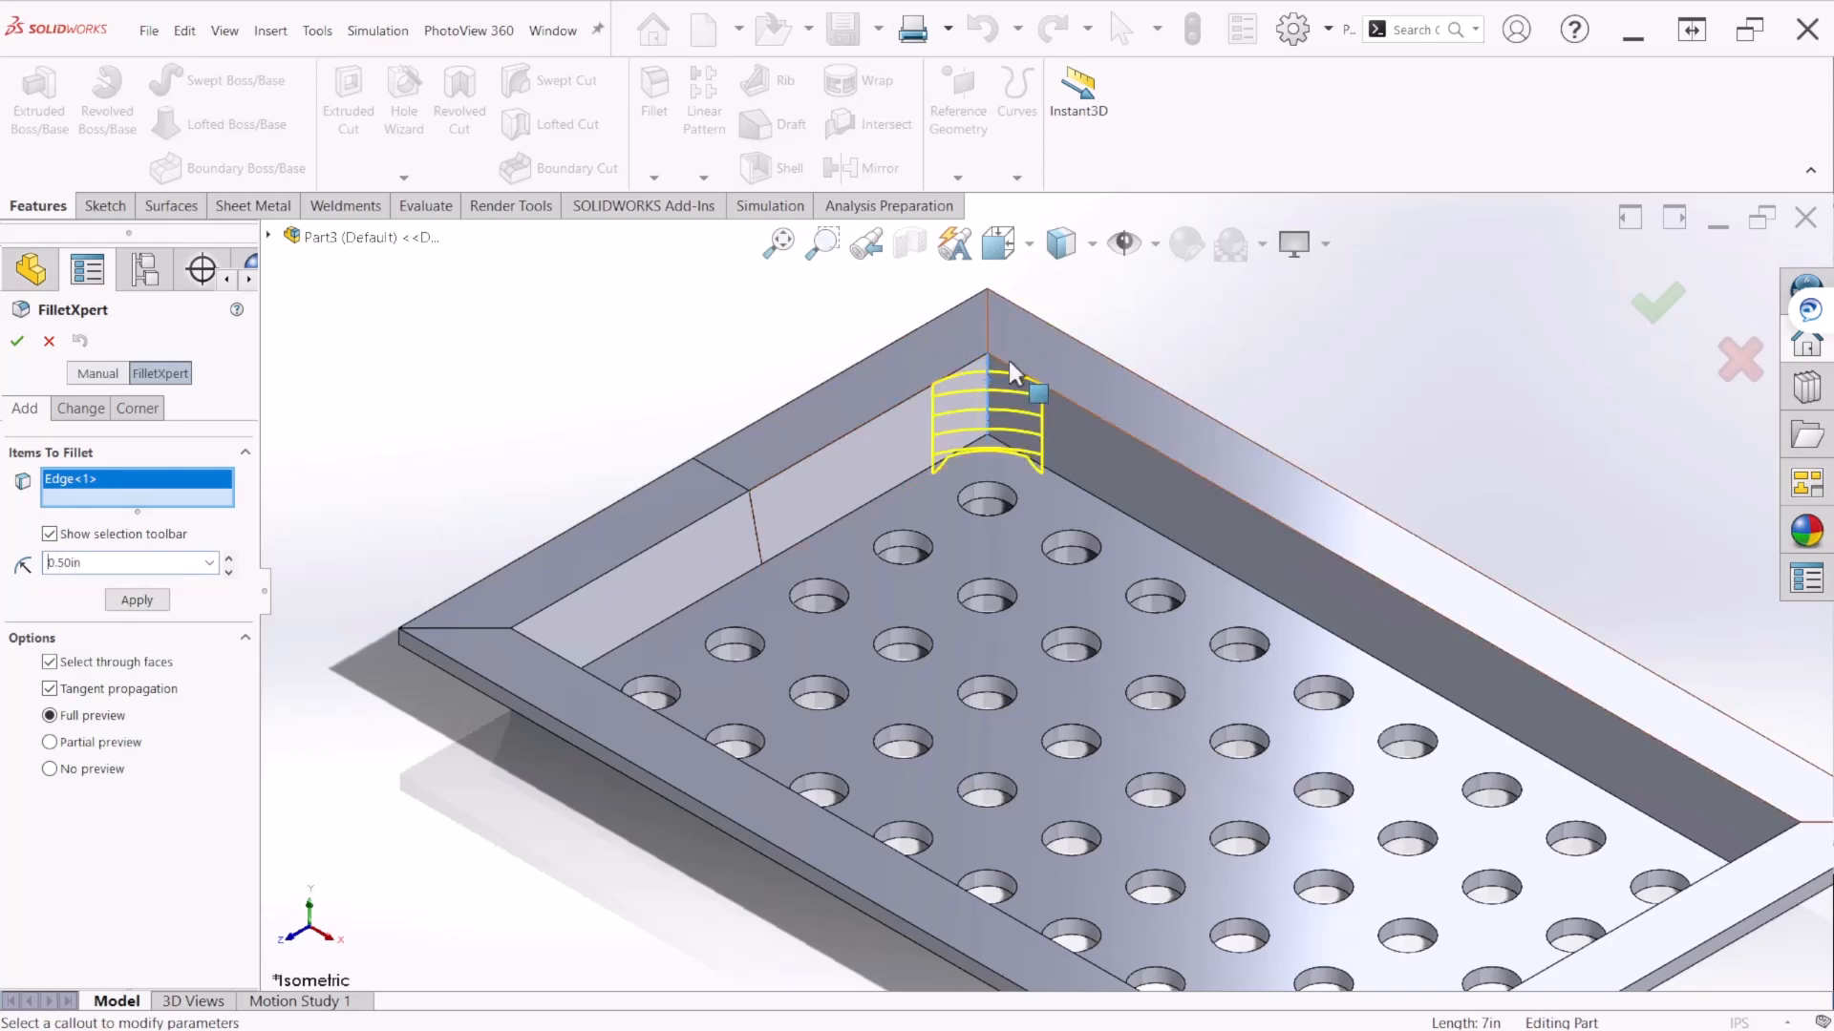
Step: Reselect the inner corner edge, extend the selection to all four inner wall corners and apply the 0.50 in fillet
{"action": "left_click", "coordinate": [987, 378]}
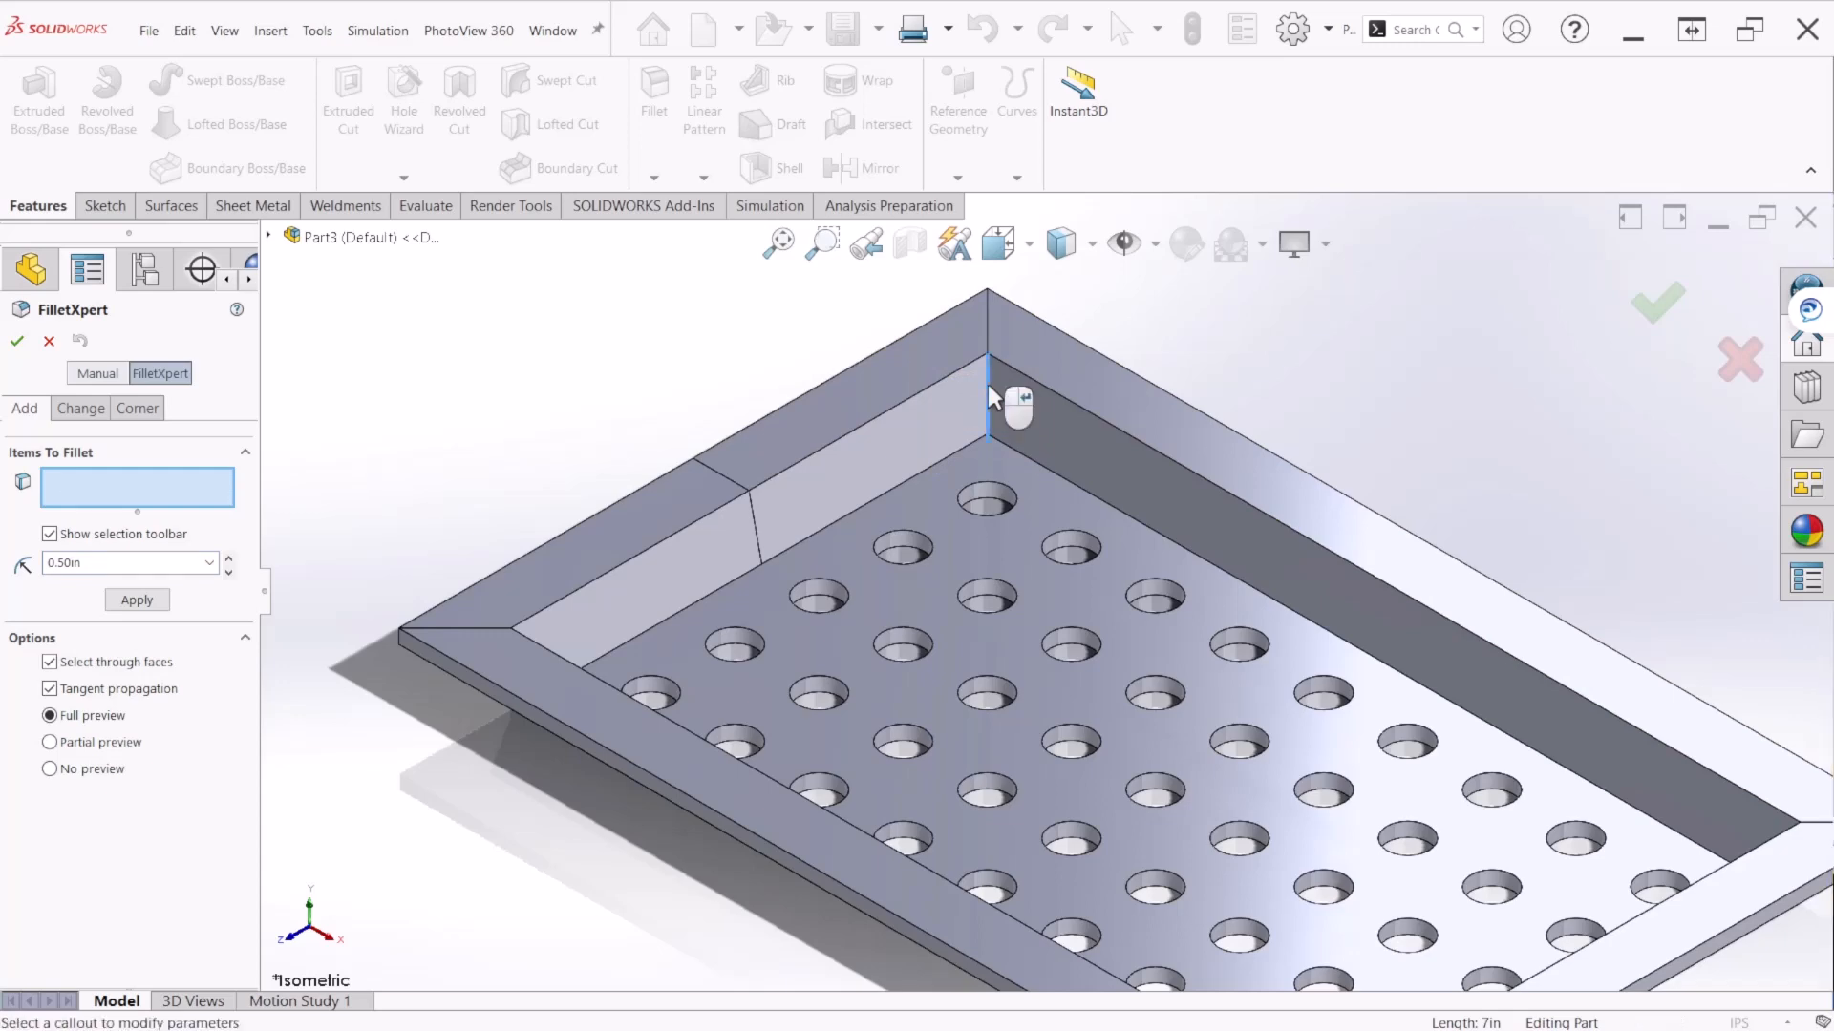
{"action": "left_click", "coordinate": [988, 383]}
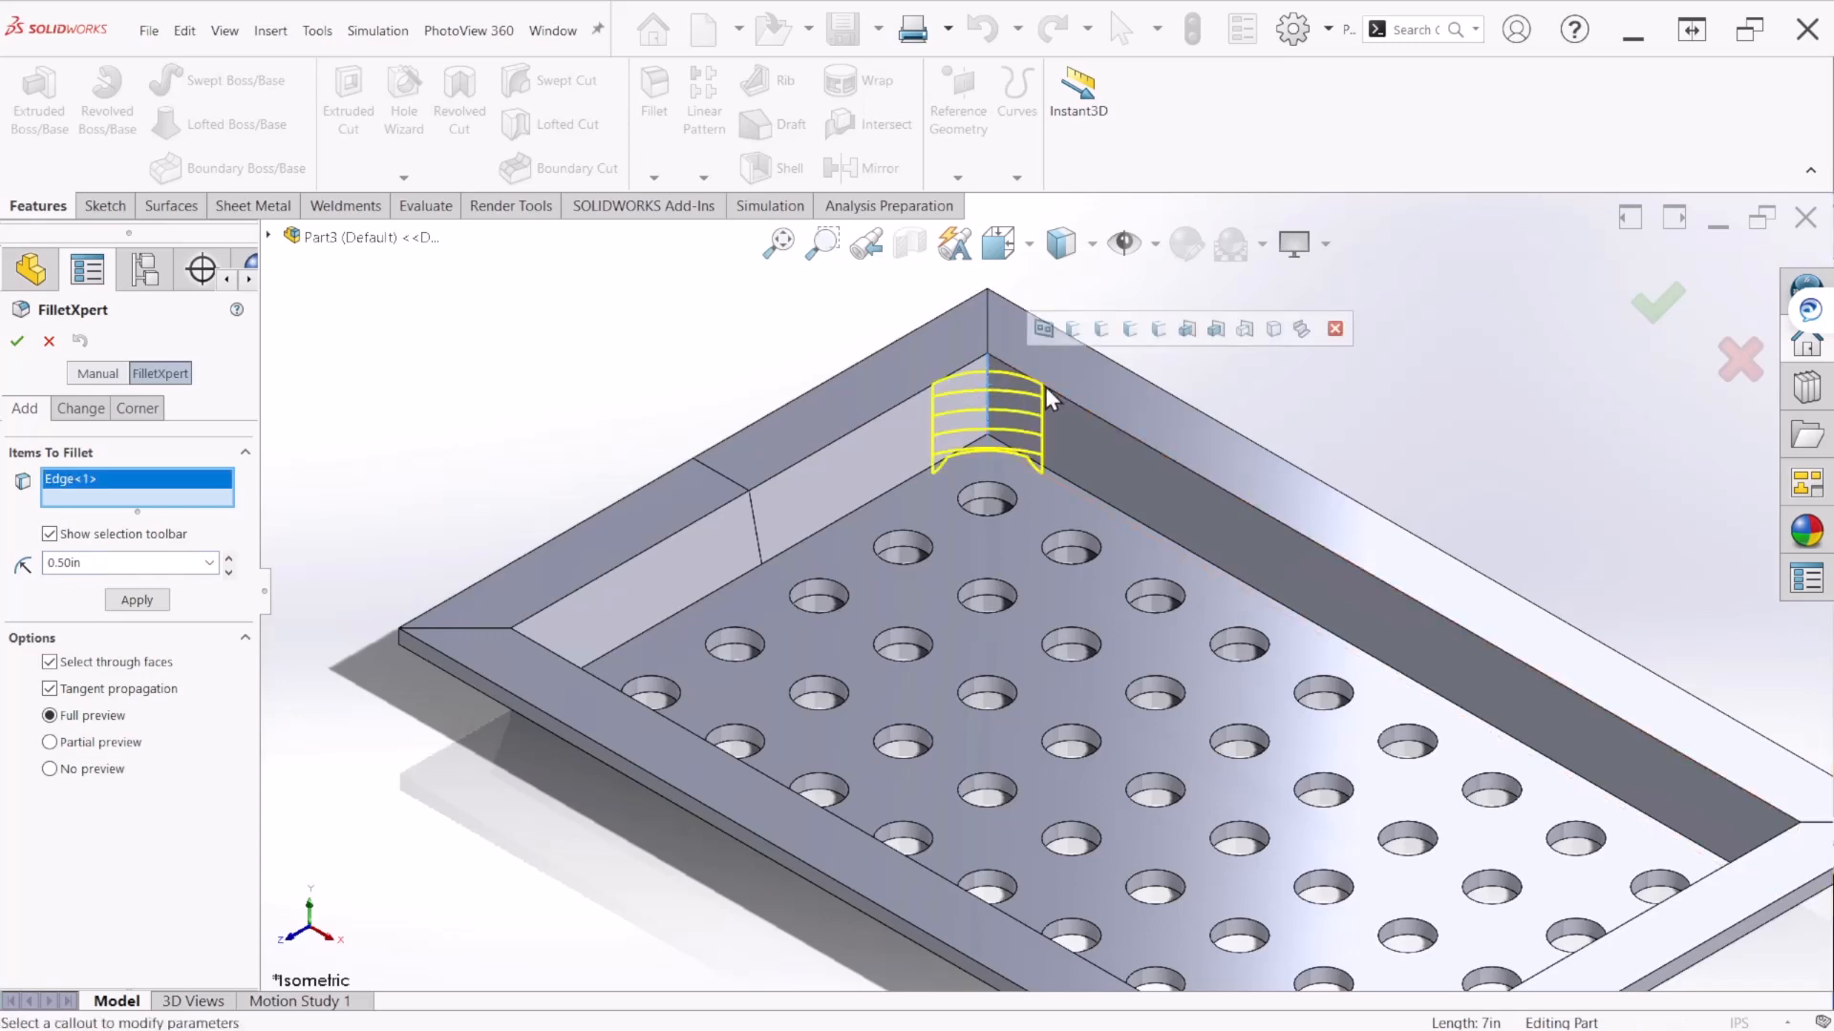
{"action": "left_click", "coordinate": [1131, 332]}
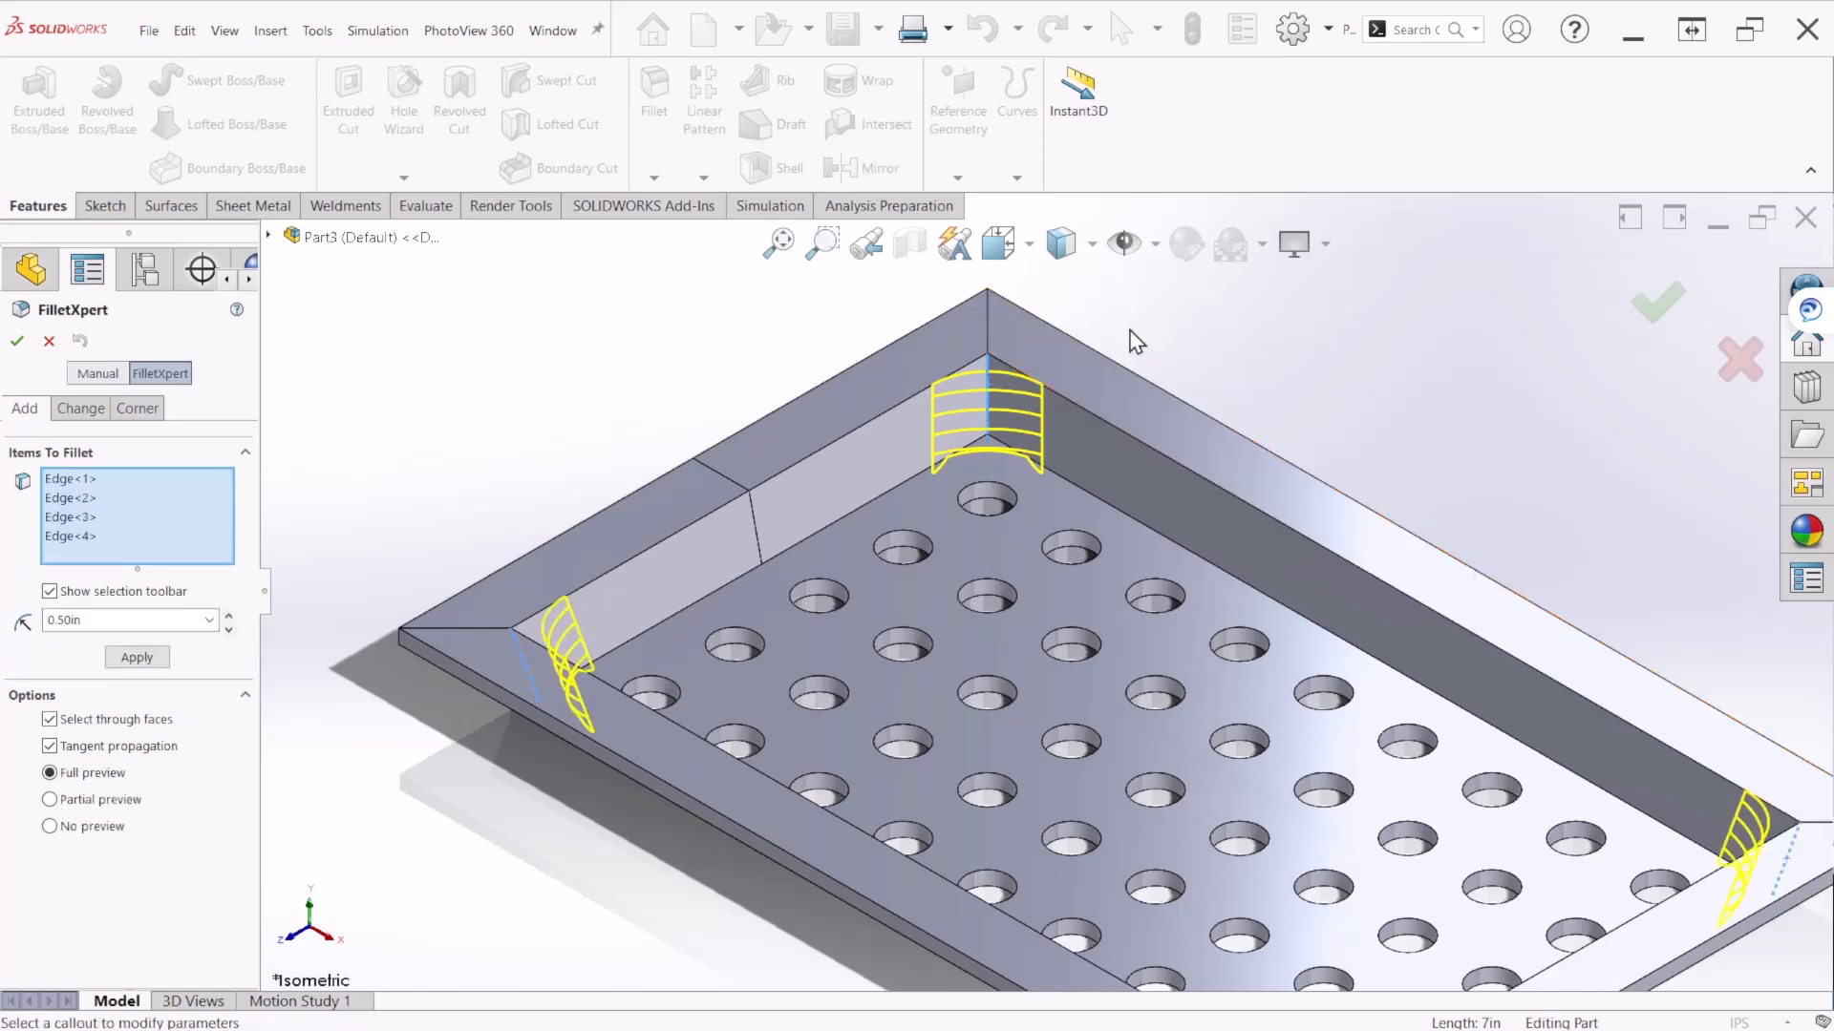
{"action": "left_click", "coordinate": [1657, 303]}
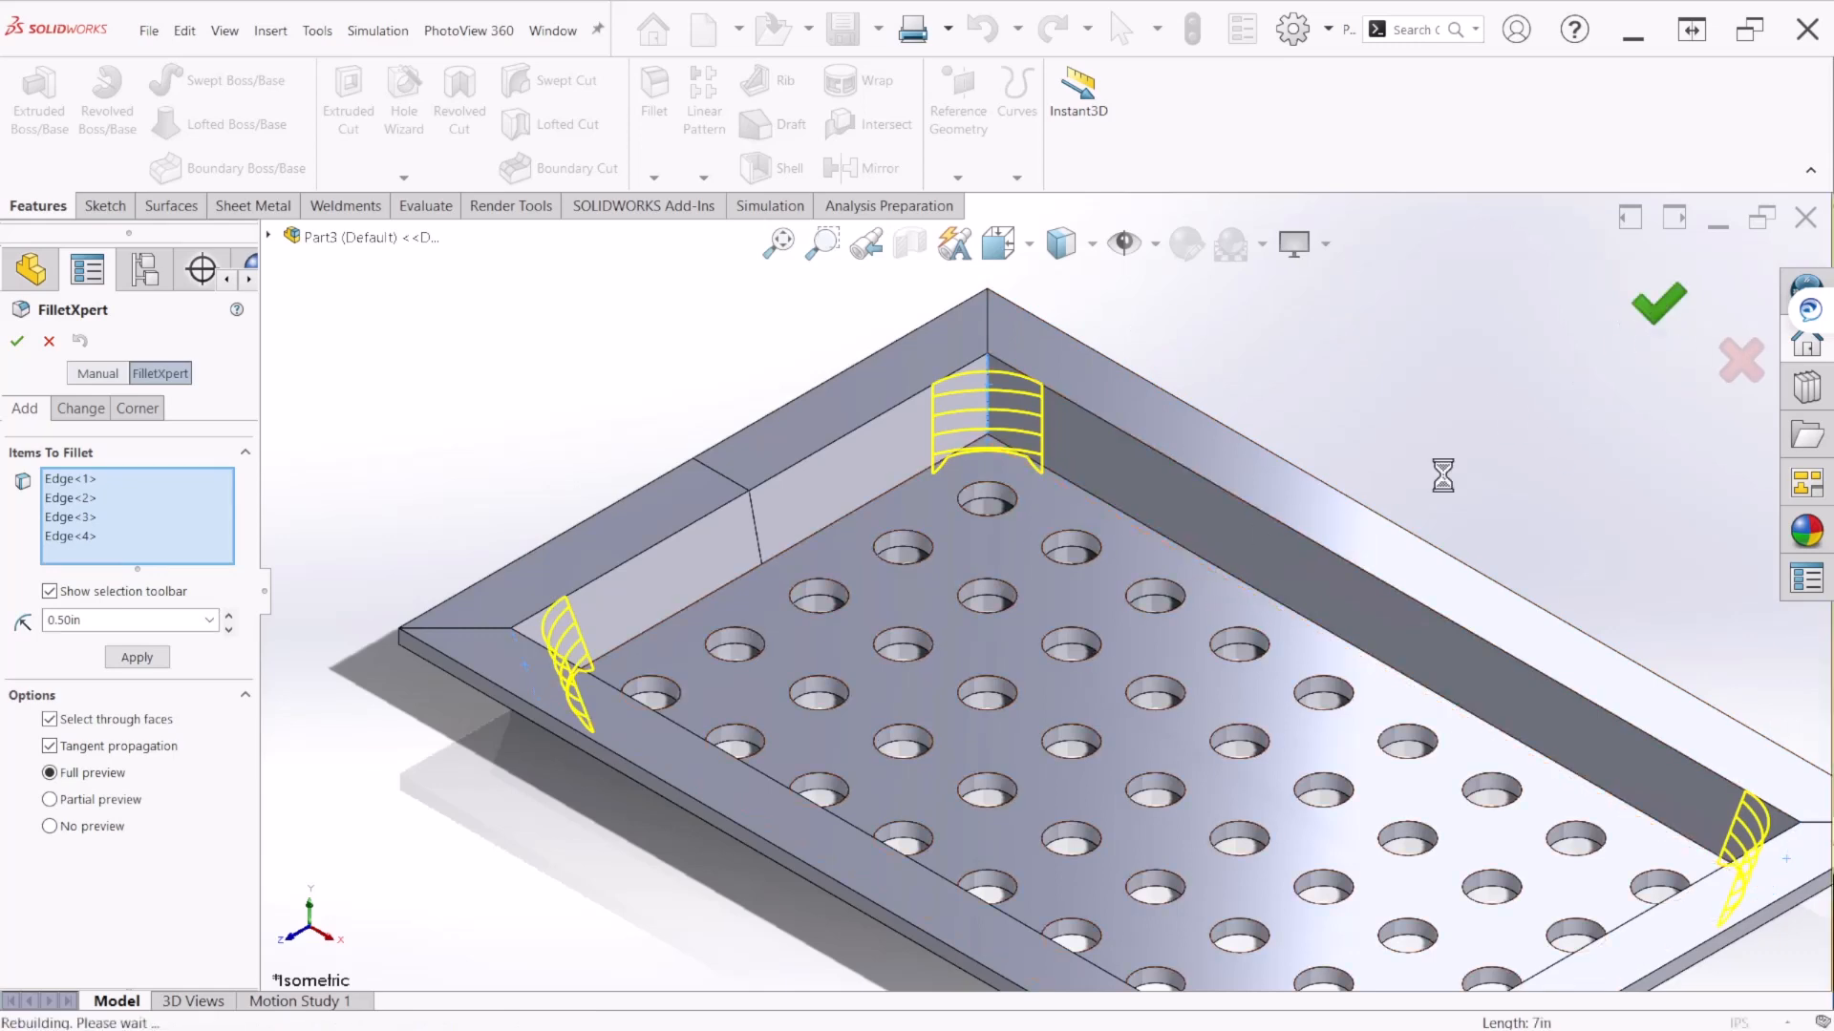
Step: Start another 0.50 in fillet and select the short vertical edge at the rim's first outer corner
{"action": "scroll", "coordinate": [1280, 736], "scroll_direction": "up", "scroll_amount": 6}
{"action": "middle_click_drag", "start_coordinate": [1302, 777], "coordinate": [1217, 829]}
{"action": "scroll", "coordinate": [1213, 821], "scroll_direction": "down", "scroll_amount": 3}
{"action": "left_click", "coordinate": [654, 95]}
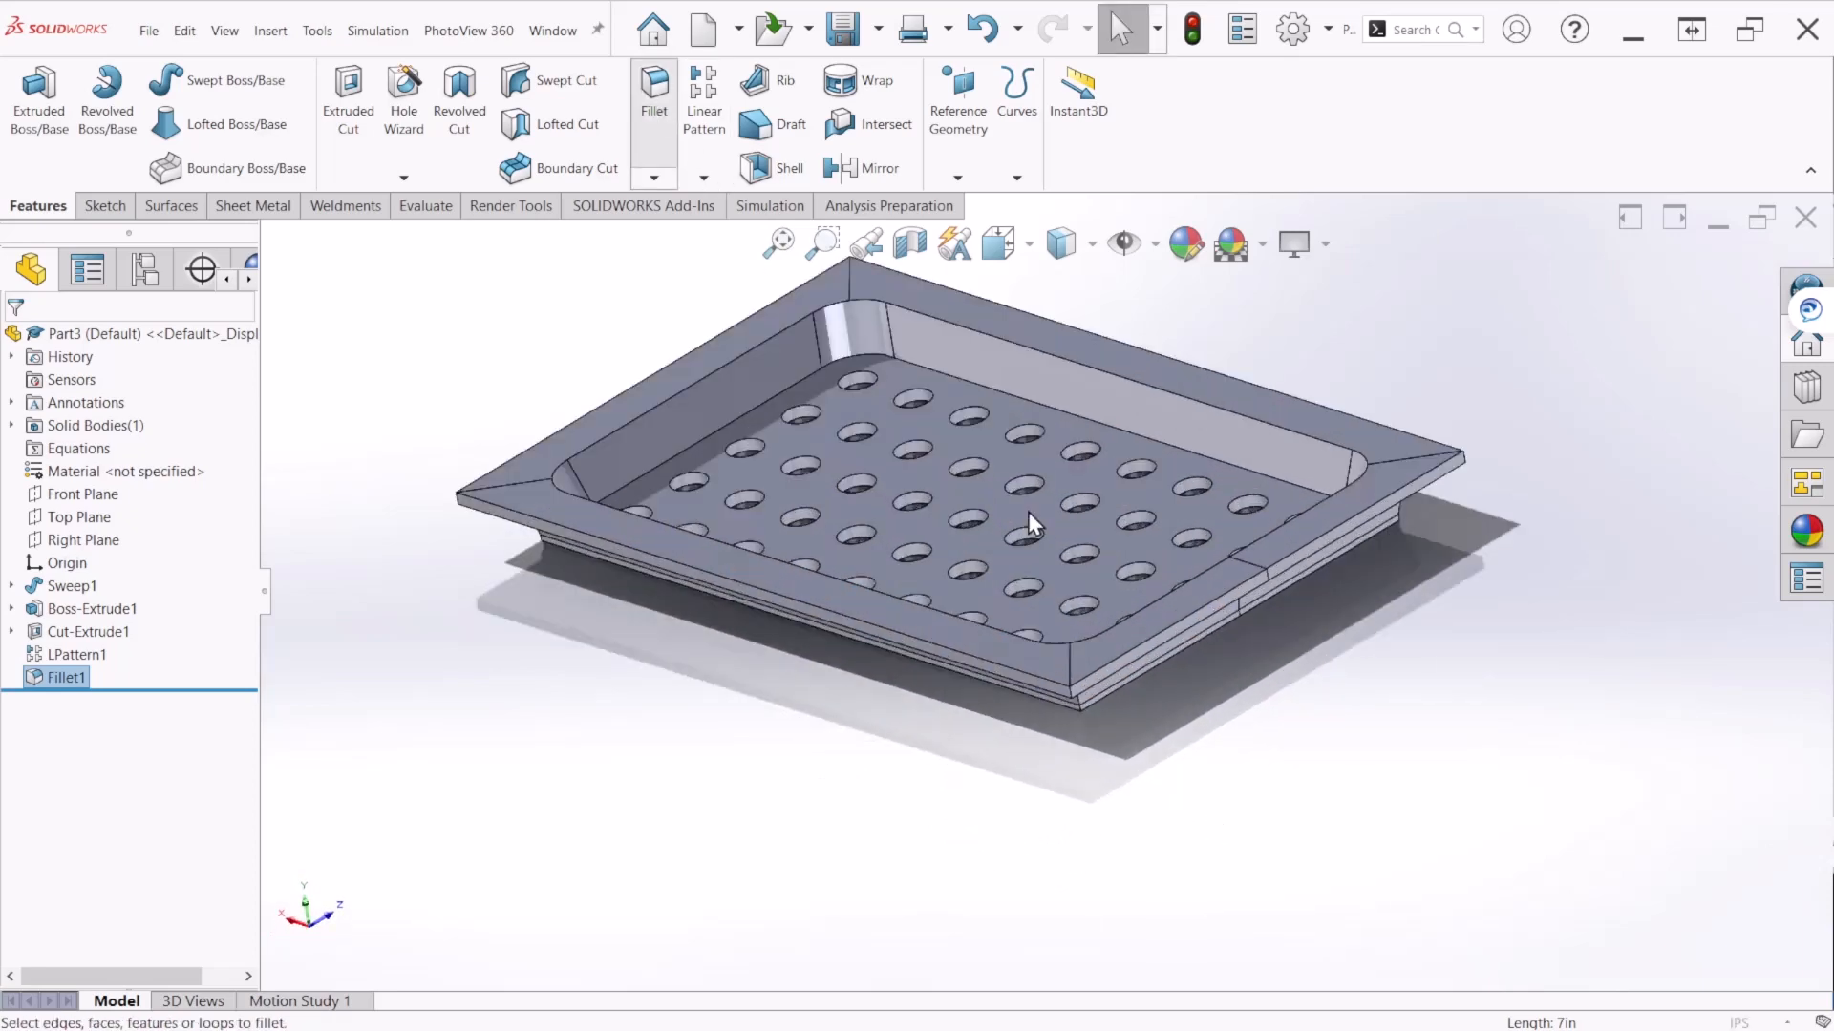
{"action": "scroll", "coordinate": [1133, 645], "scroll_direction": "down", "scroll_amount": 5}
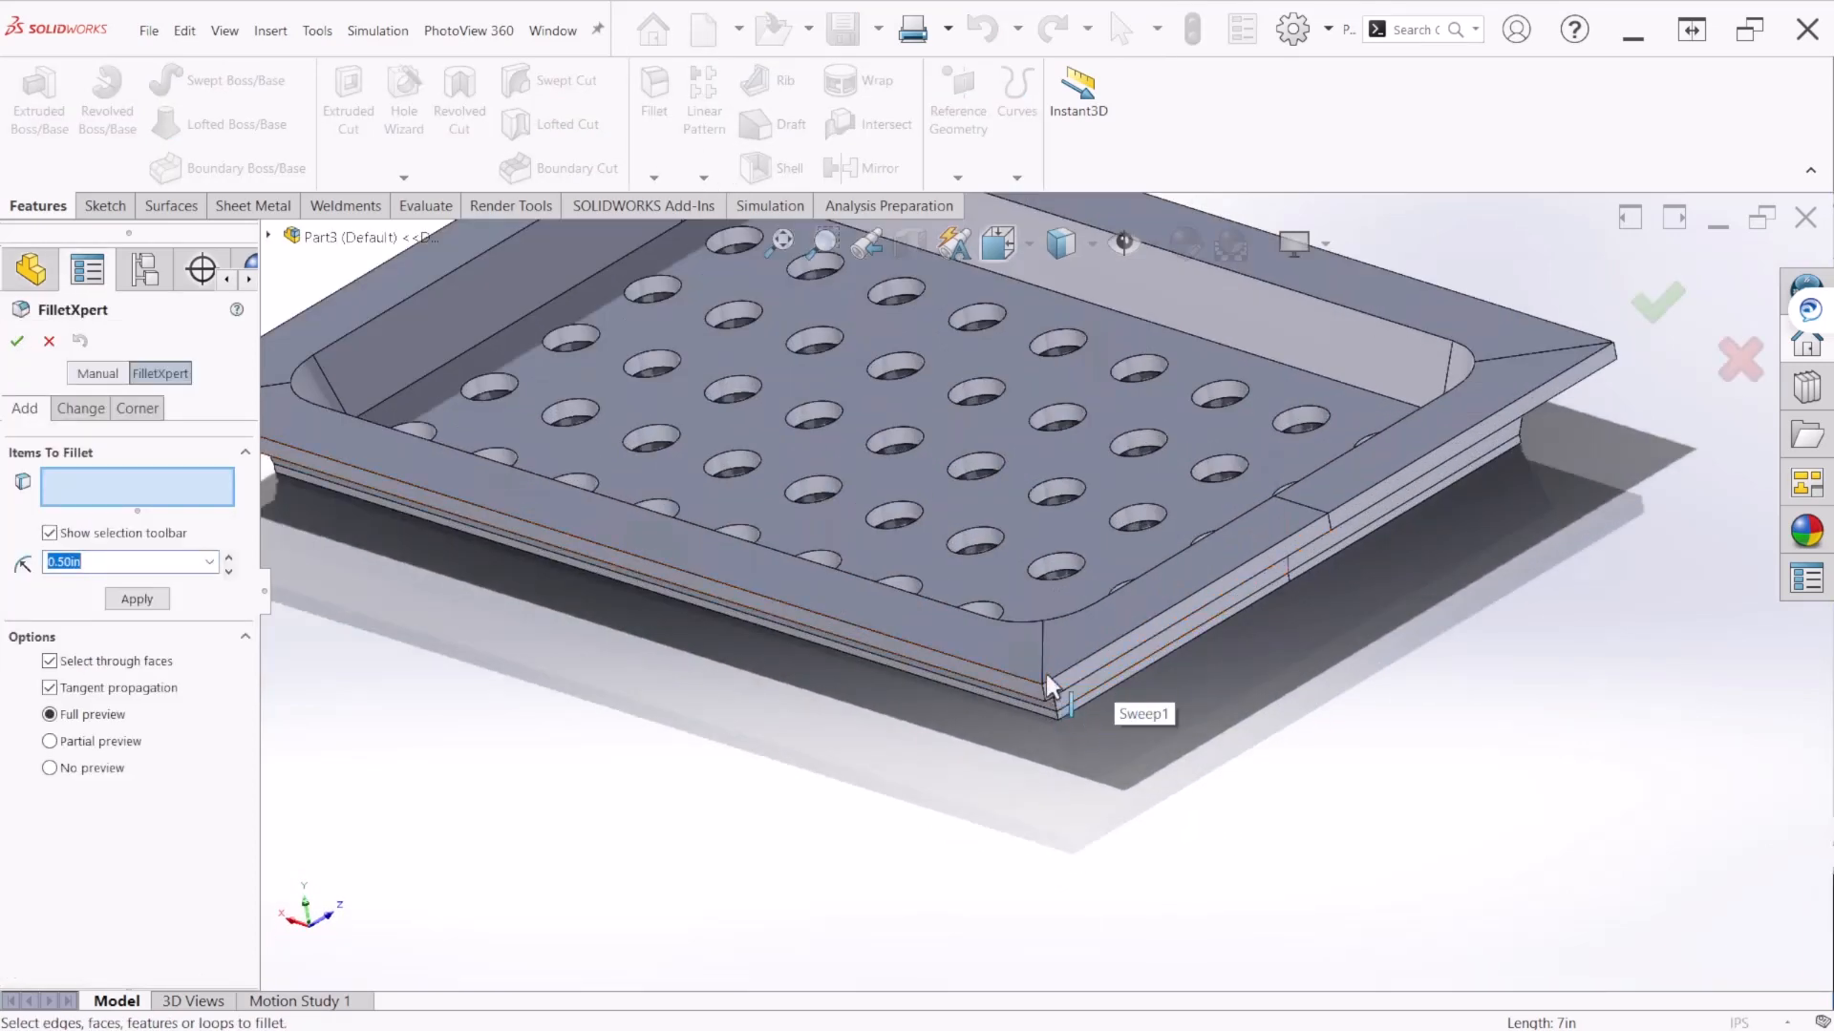
{"action": "mouse_move", "coordinate": [1051, 697]}
{"action": "middle_mouse_down"}
{"action": "mouse_move", "coordinate": [1079, 663]}
{"action": "mouse_move", "coordinate": [1063, 682]}
{"action": "middle_mouse_up"}
{"action": "scroll", "coordinate": [1061, 659], "scroll_direction": "down", "scroll_amount": 5}
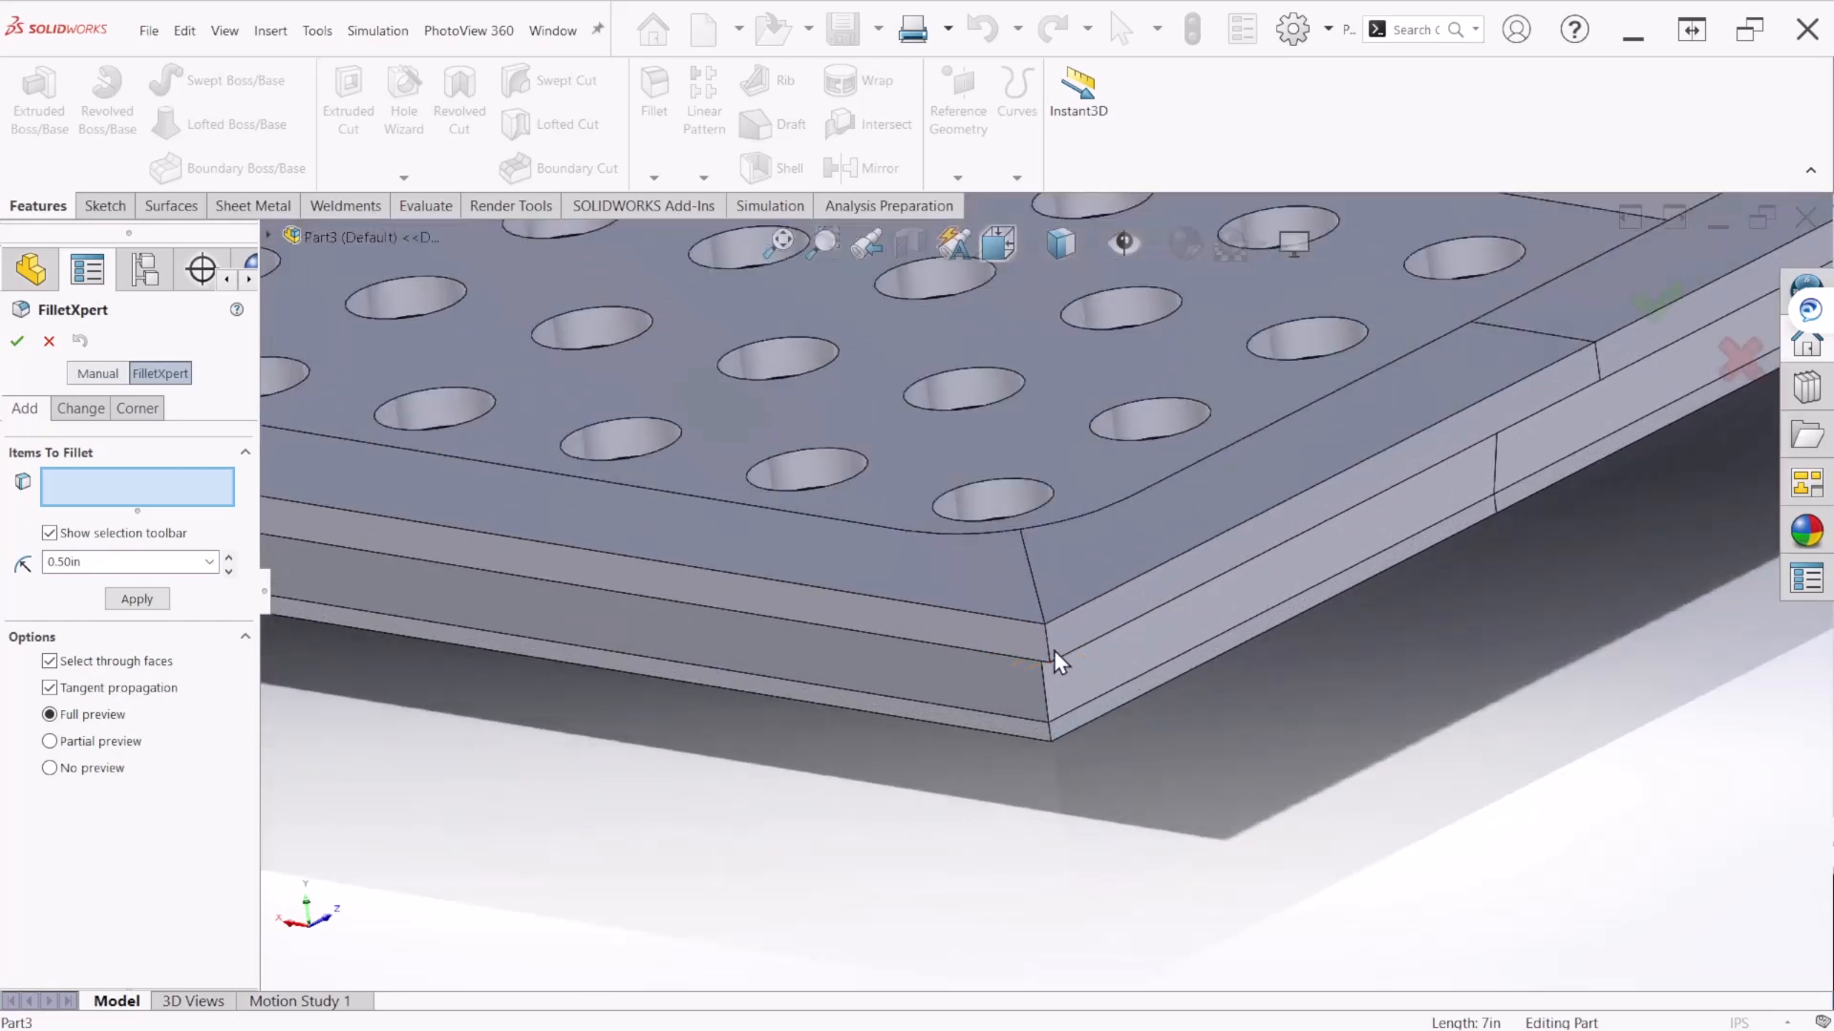
{"action": "left_click", "coordinate": [1047, 640]}
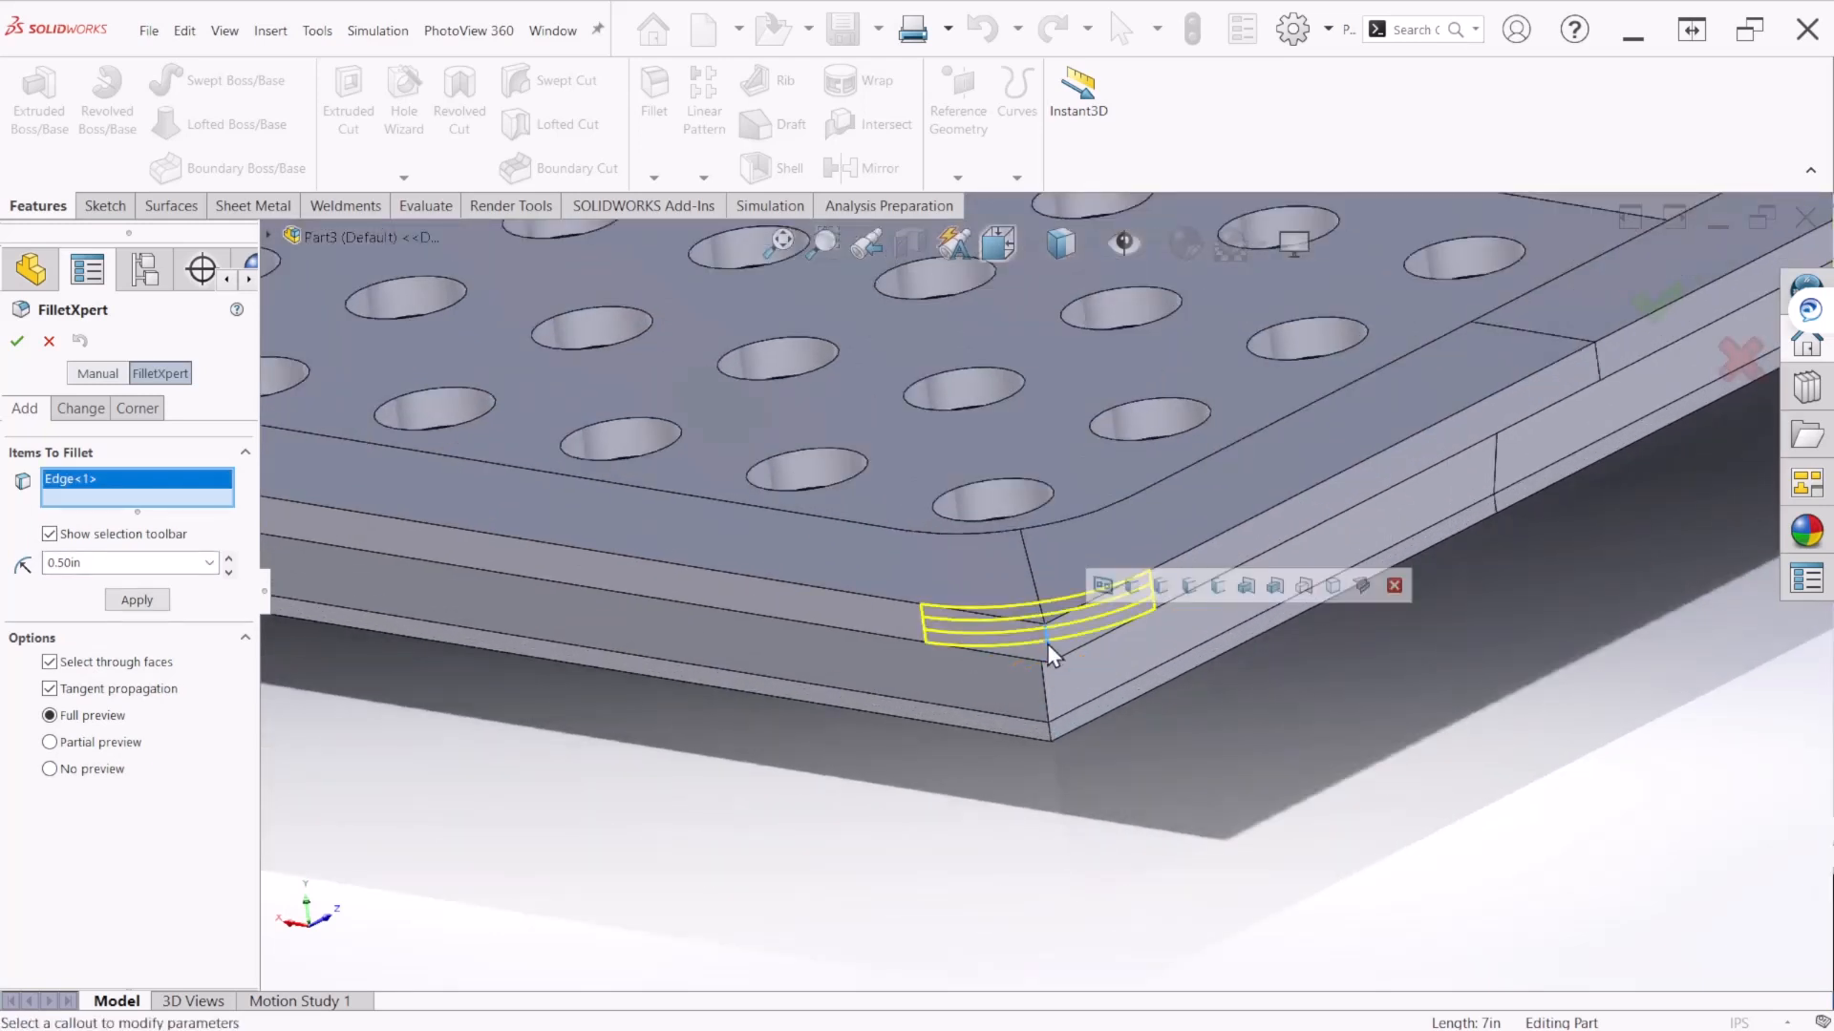
{"action": "scroll", "coordinate": [1046, 641], "scroll_direction": "up", "scroll_amount": 5}
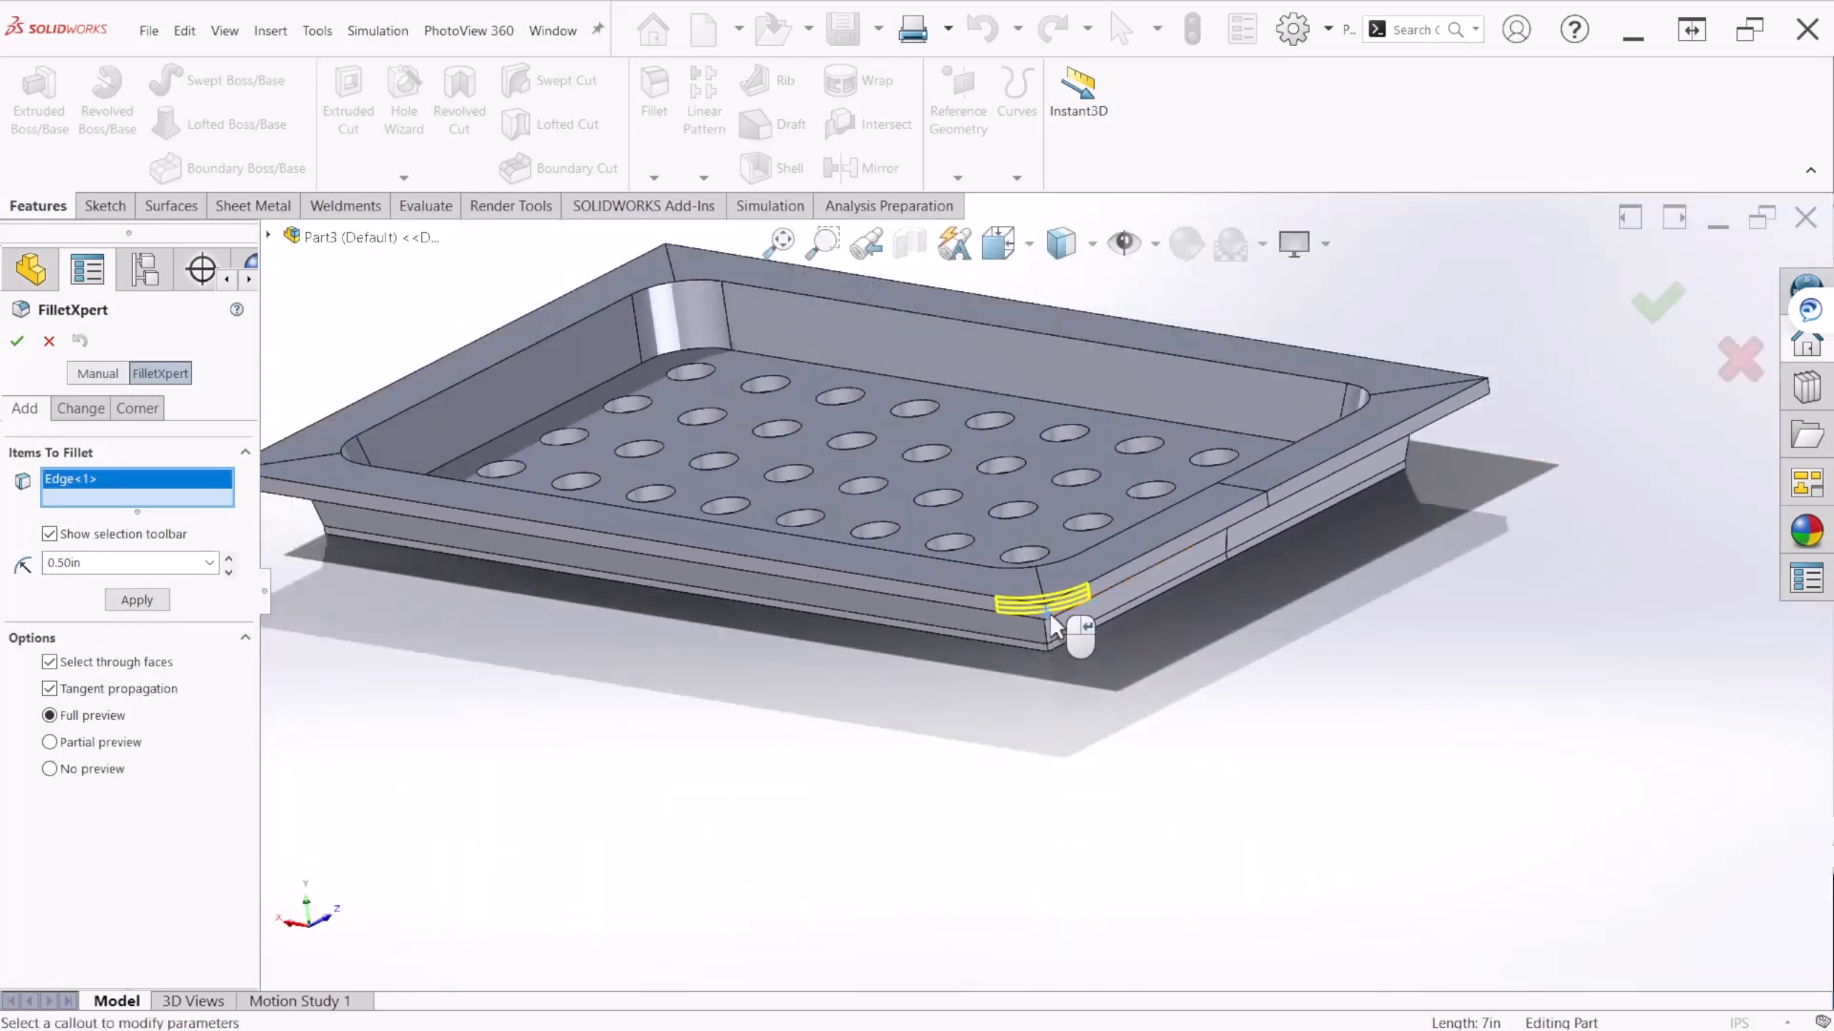
{"action": "left_click", "coordinate": [1047, 614]}
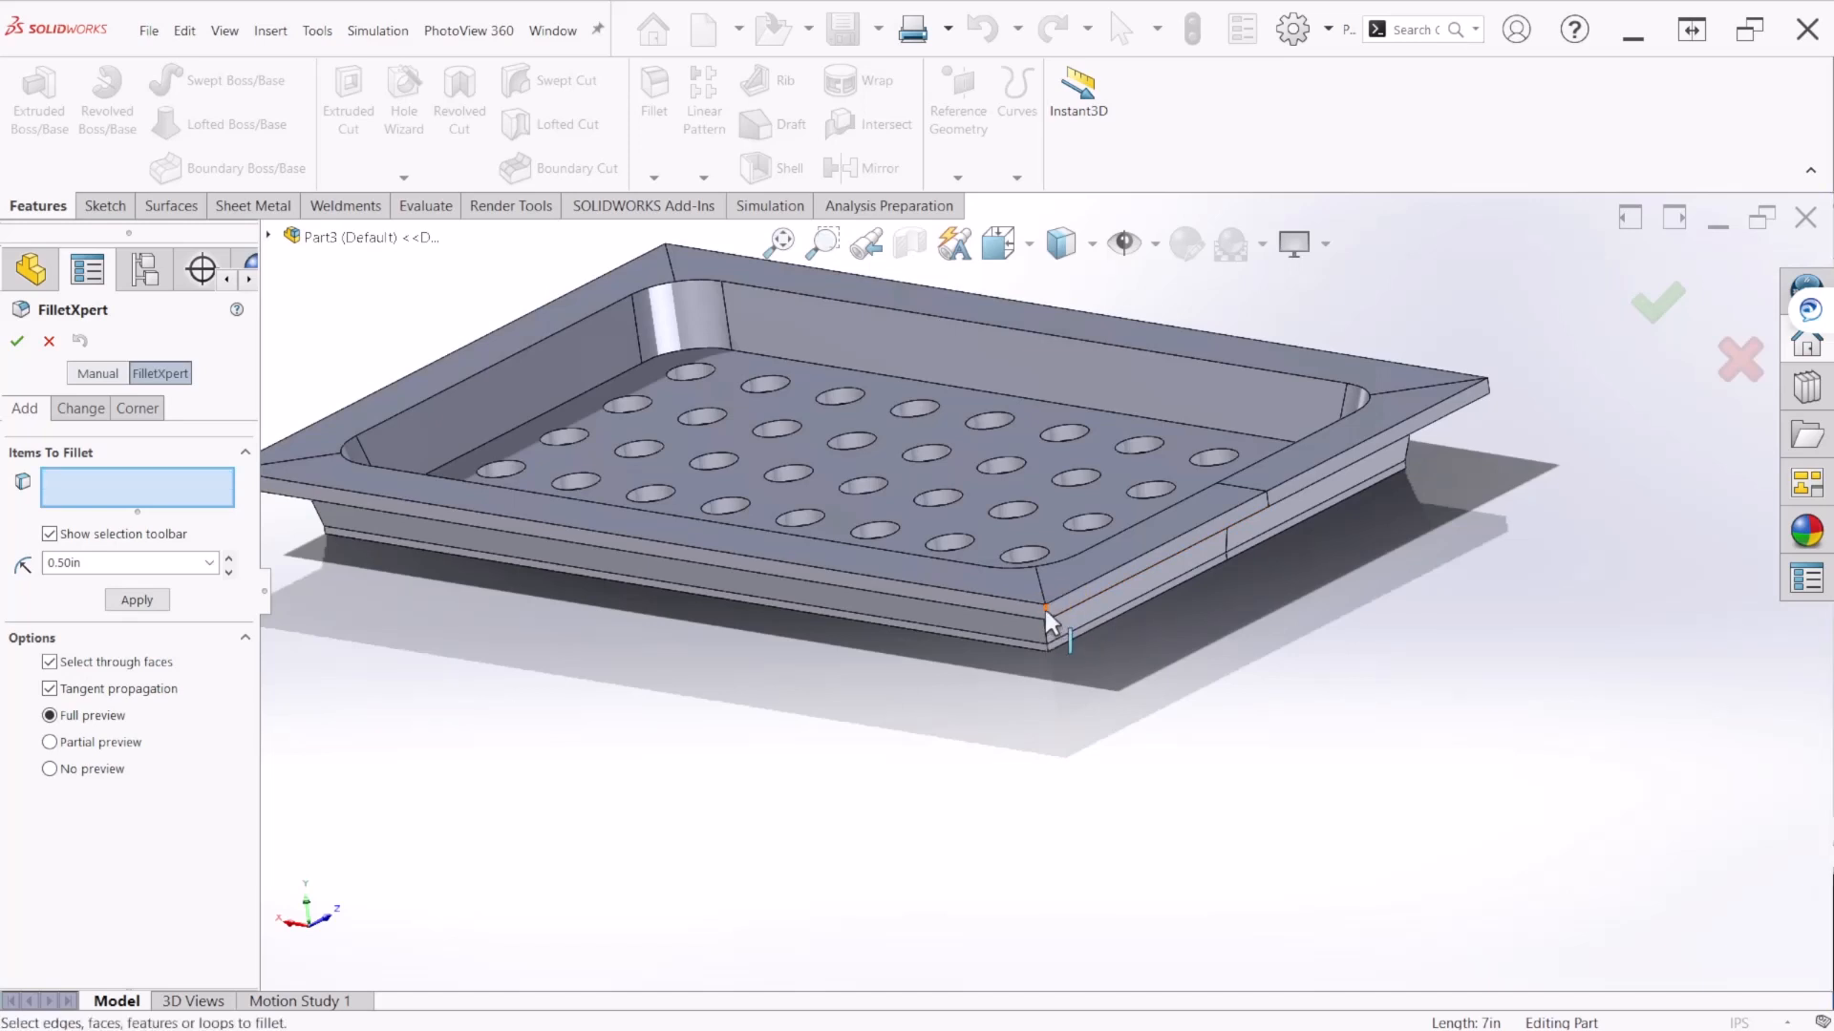
{"action": "left_click", "coordinate": [1045, 609]}
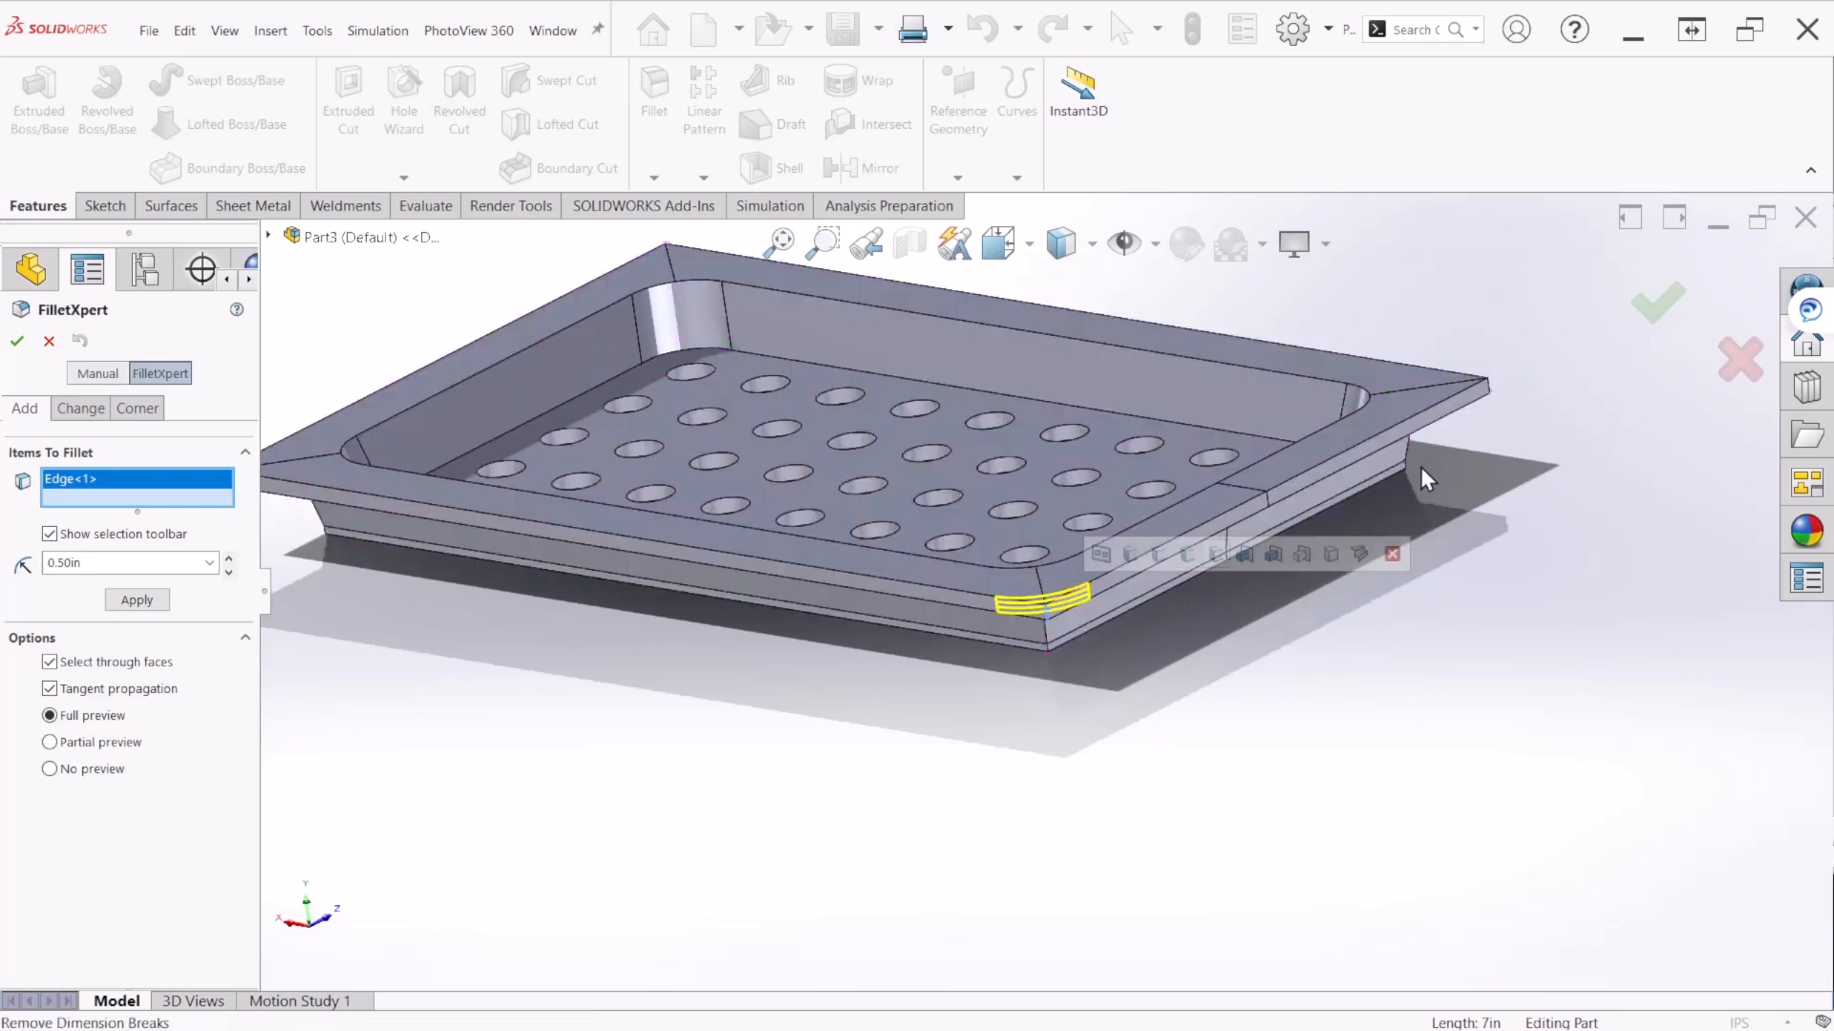
Step: Add the short vertical edges at two more outer corners of the rim to the fillet selection
{"action": "middle_click_drag", "start_coordinate": [1575, 482], "coordinate": [1404, 438]}
{"action": "scroll", "coordinate": [958, 506], "scroll_direction": "down", "scroll_amount": 5}
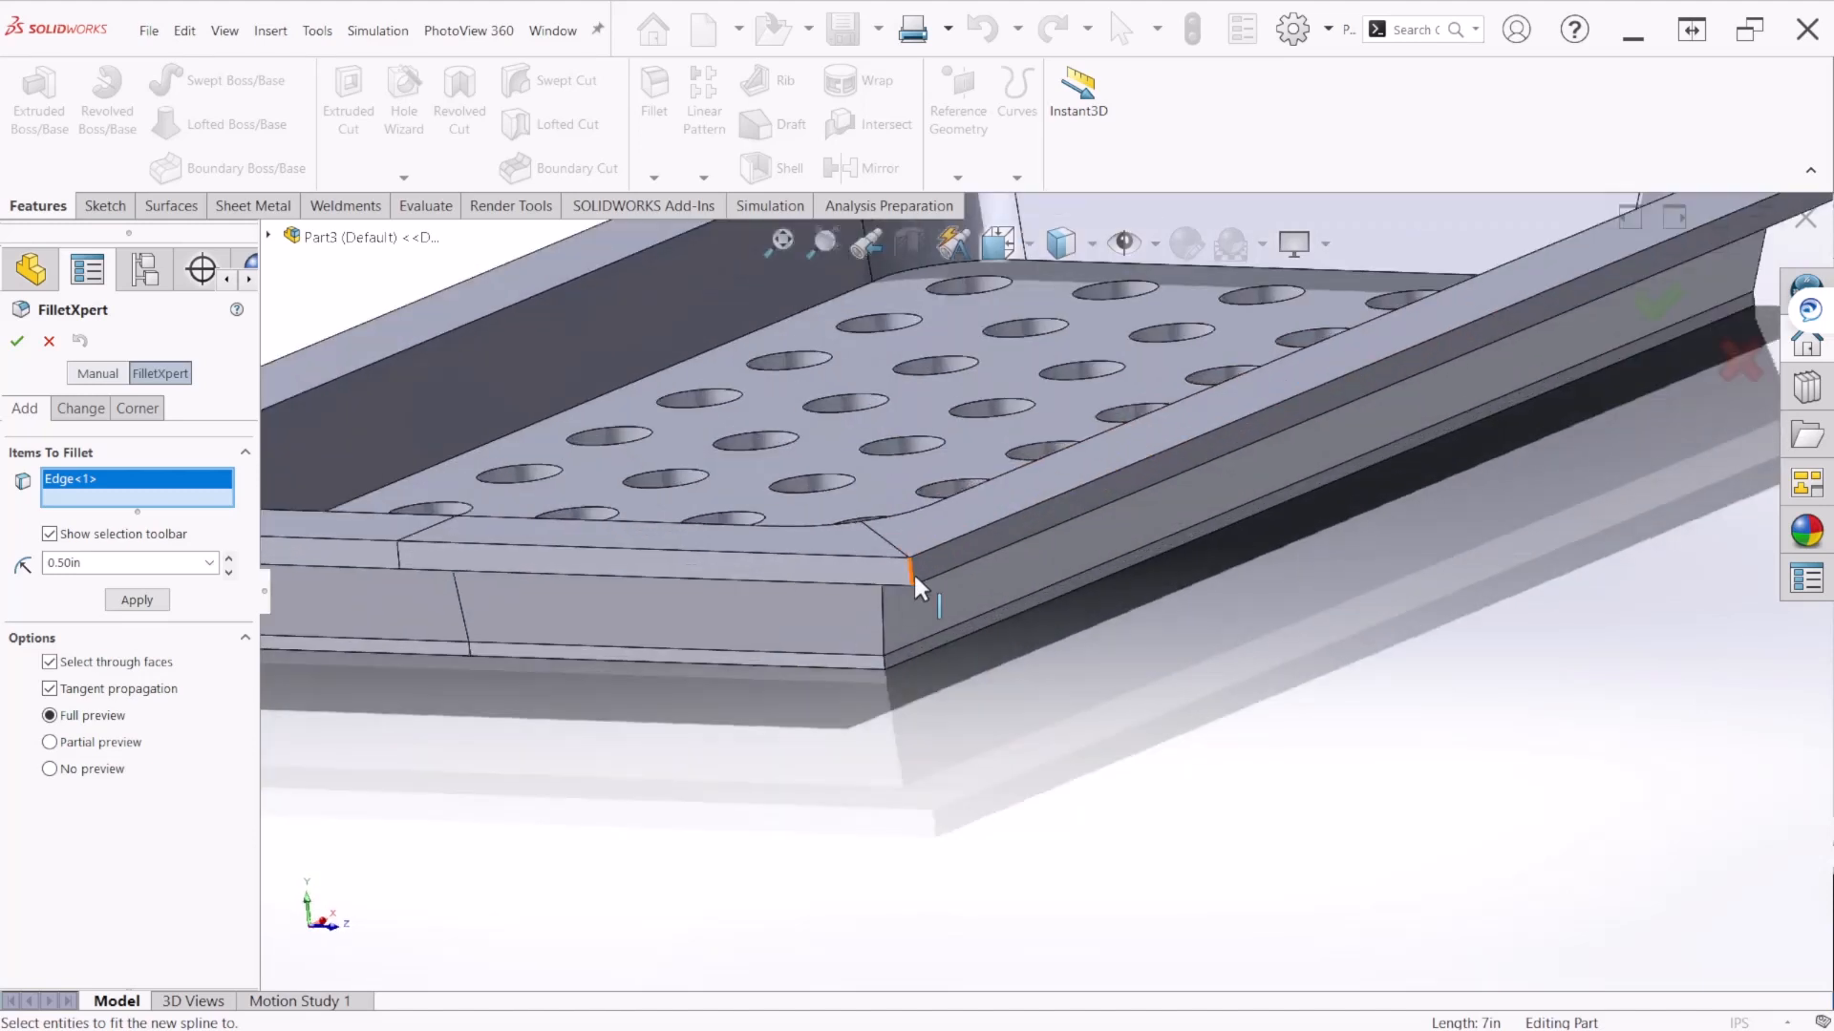
{"action": "left_click", "coordinate": [913, 571]}
{"action": "scroll", "coordinate": [903, 592], "scroll_direction": "up", "scroll_amount": 6}
{"action": "middle_click_drag", "start_coordinate": [904, 592], "coordinate": [961, 547]}
{"action": "scroll", "coordinate": [900, 575], "scroll_direction": "down", "scroll_amount": 5}
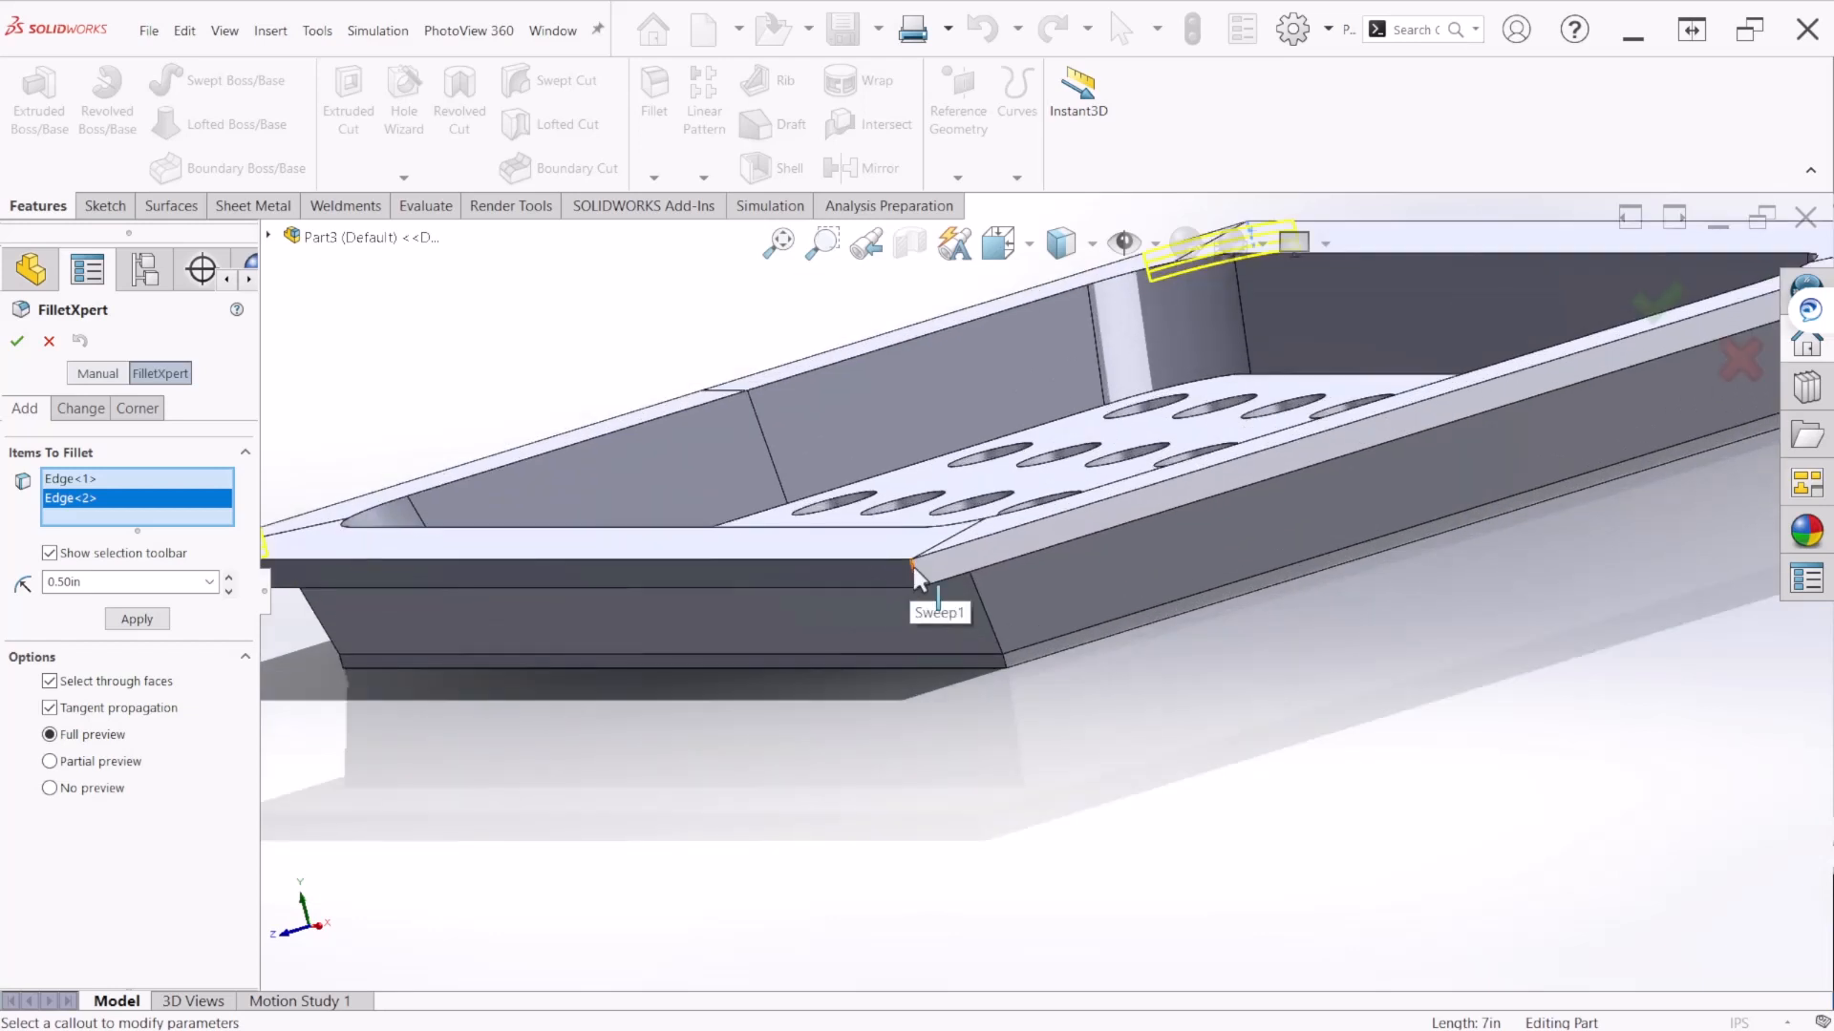
{"action": "left_click", "coordinate": [913, 565]}
{"action": "scroll", "coordinate": [929, 616], "scroll_direction": "up", "scroll_amount": 6}
{"action": "middle_click_drag", "start_coordinate": [928, 616], "coordinate": [991, 576]}
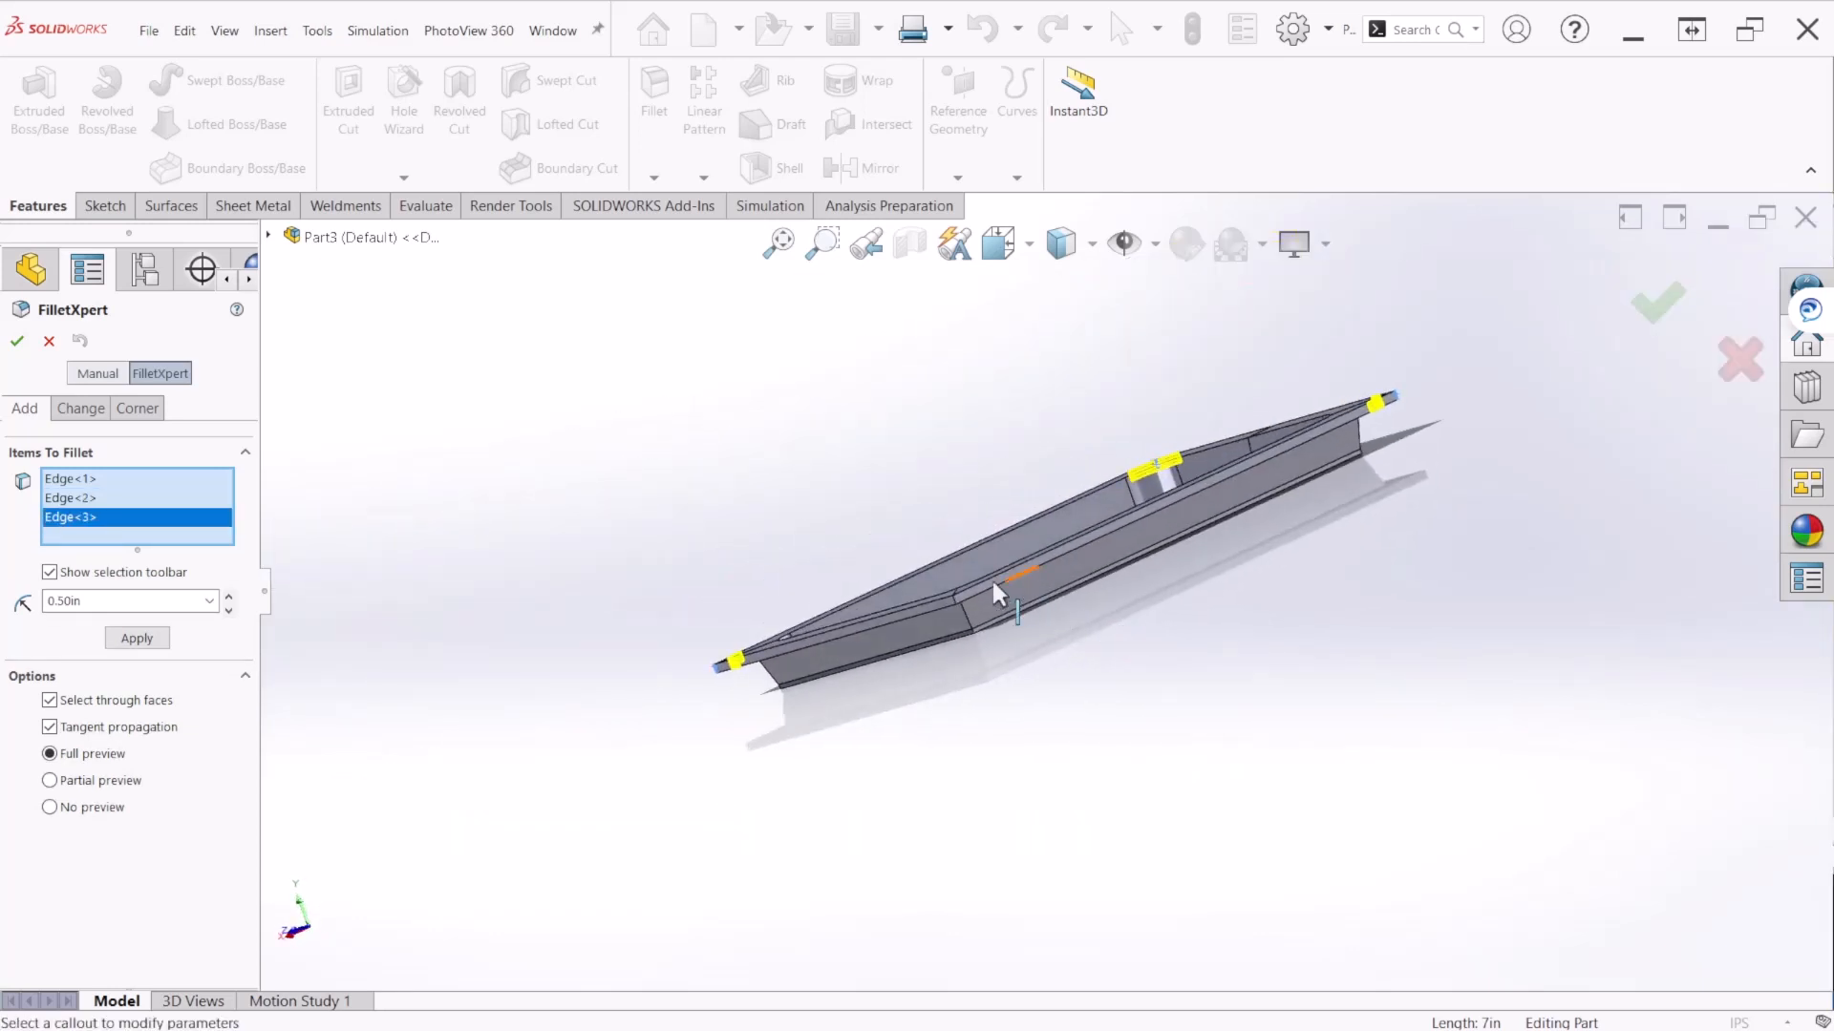
Step: Add the rim's fourth outer corner edge to the fillet selection, removing the wrong edge picked beneath the rim
{"action": "scroll", "coordinate": [975, 611], "scroll_direction": "down", "scroll_amount": 4}
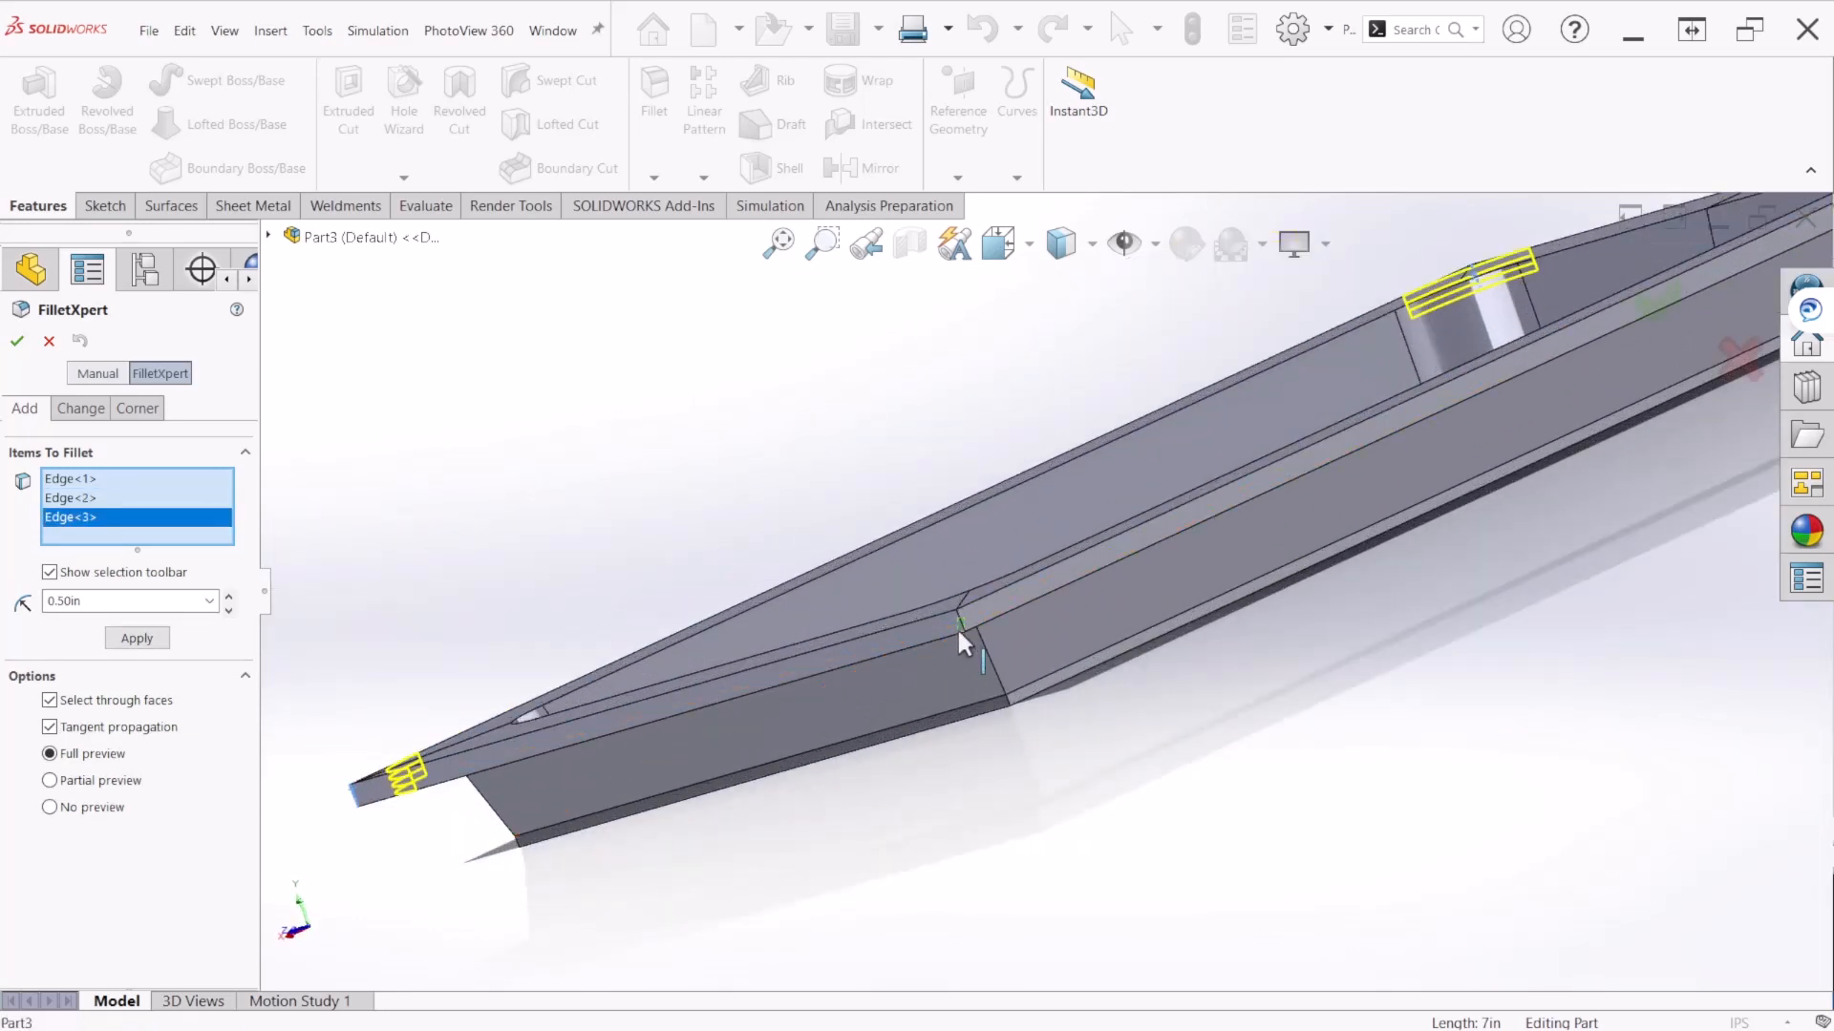
{"action": "left_click", "coordinate": [983, 658]}
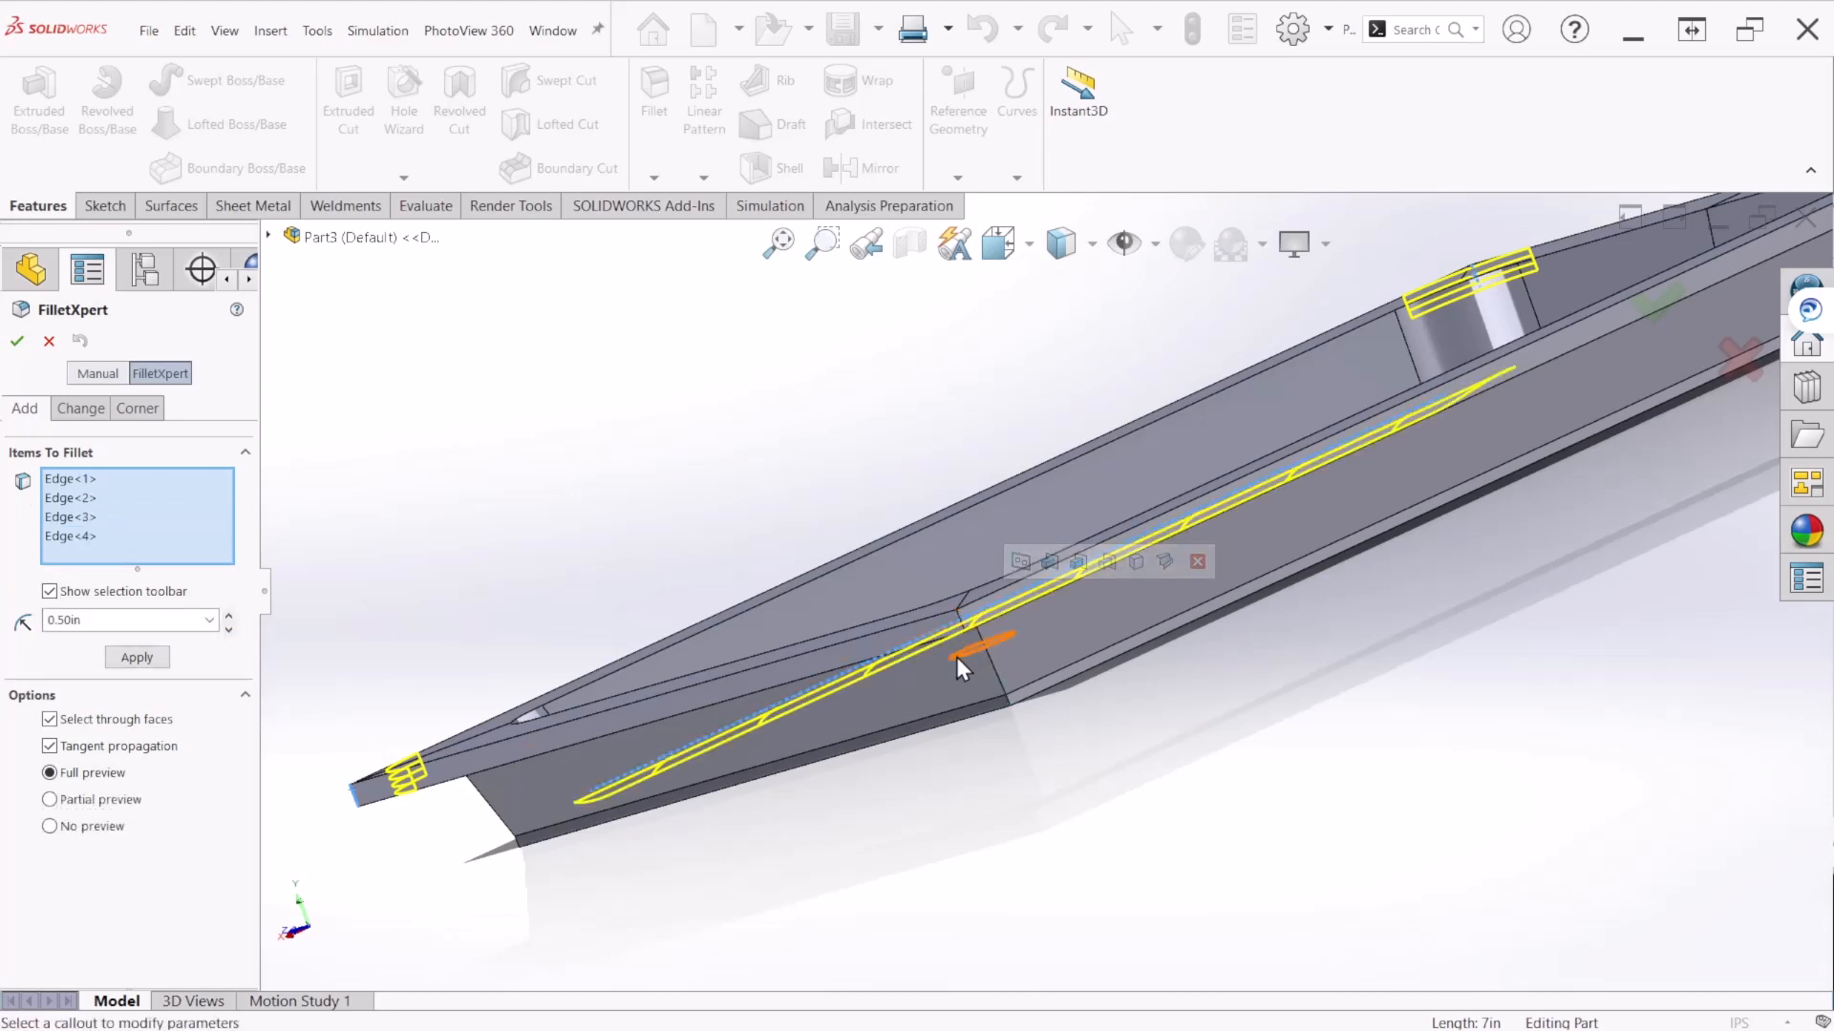
{"action": "left_click", "coordinate": [92, 540]}
{"action": "right_click", "coordinate": [93, 539]}
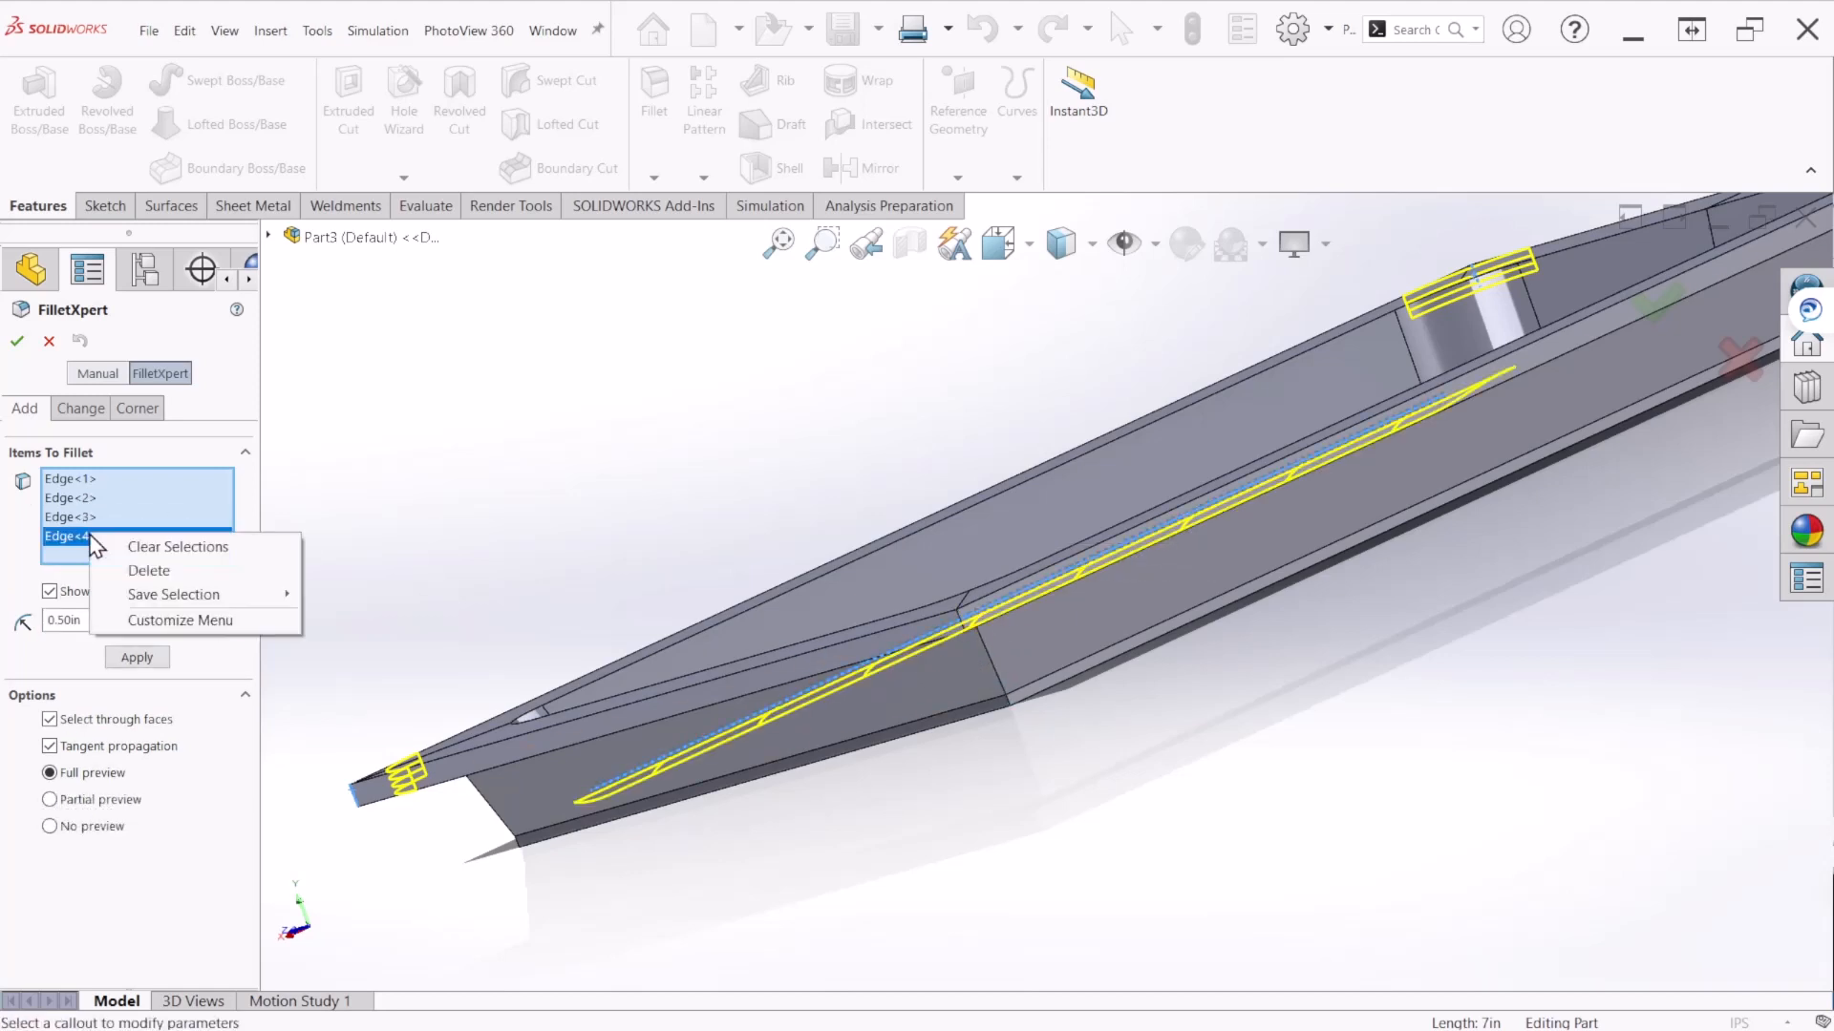
{"action": "left_click", "coordinate": [143, 569]}
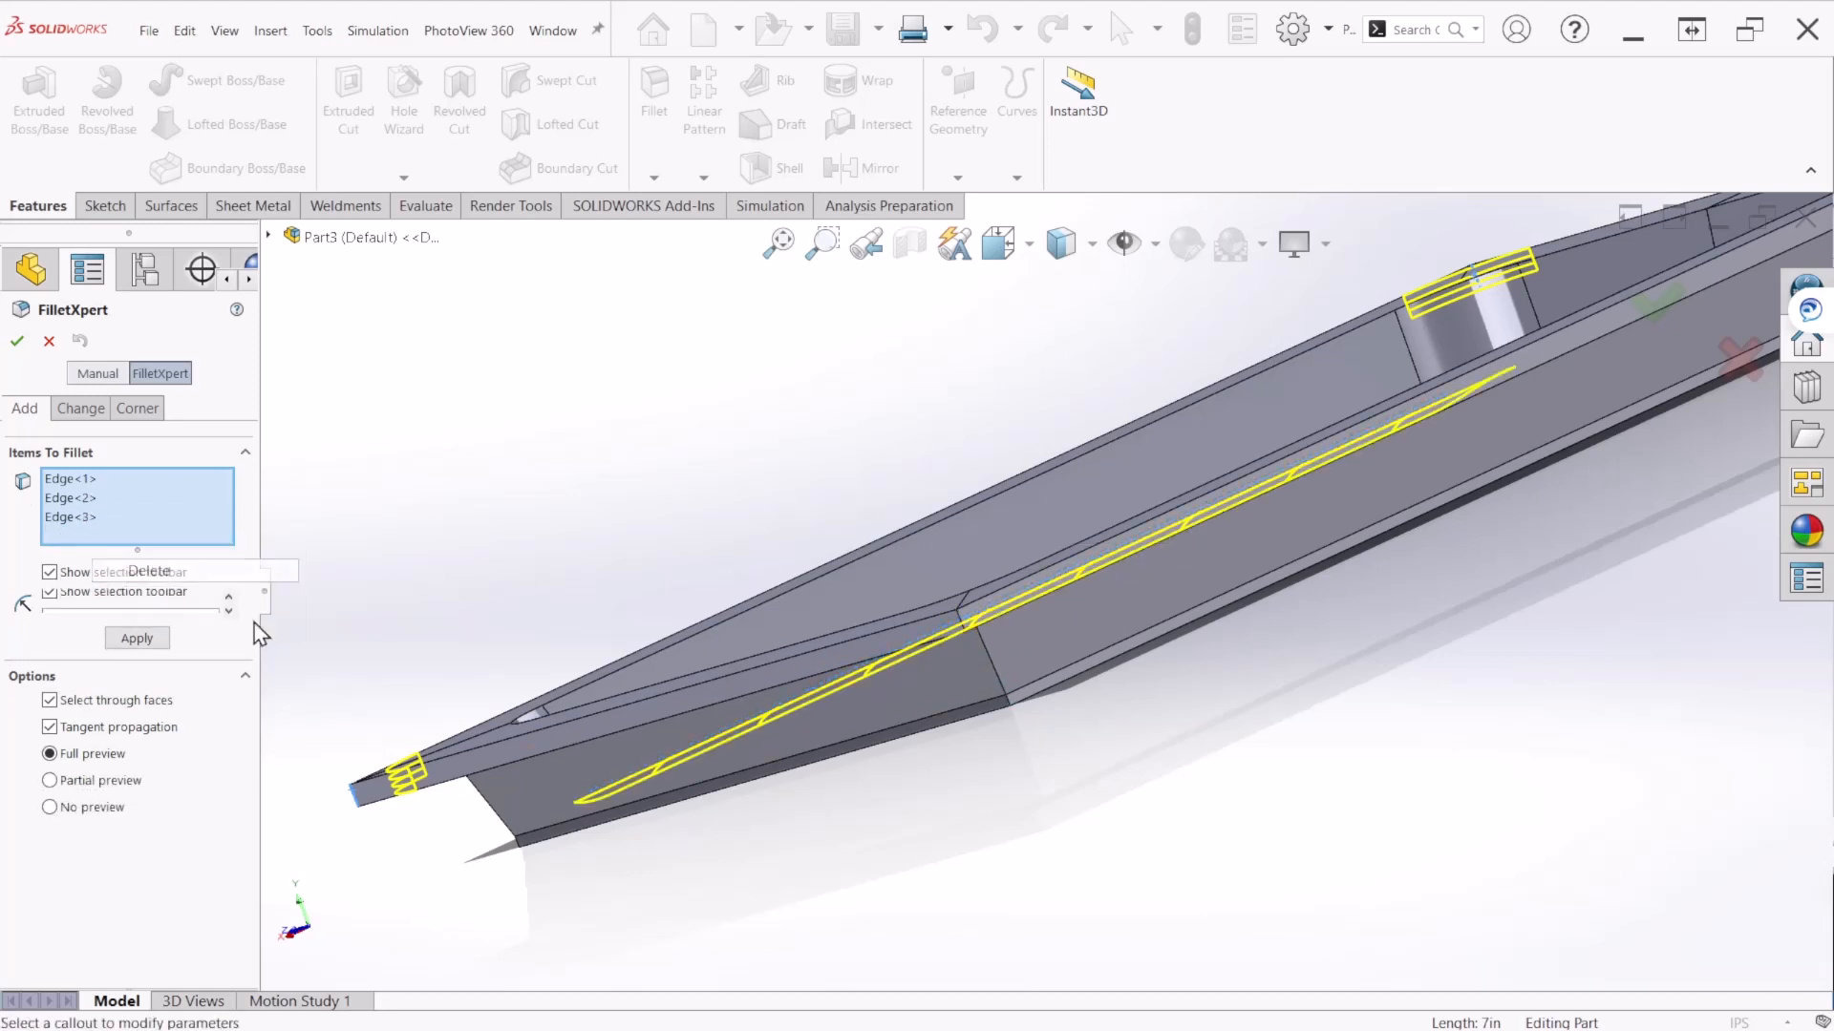
{"action": "left_click", "coordinate": [957, 615]}
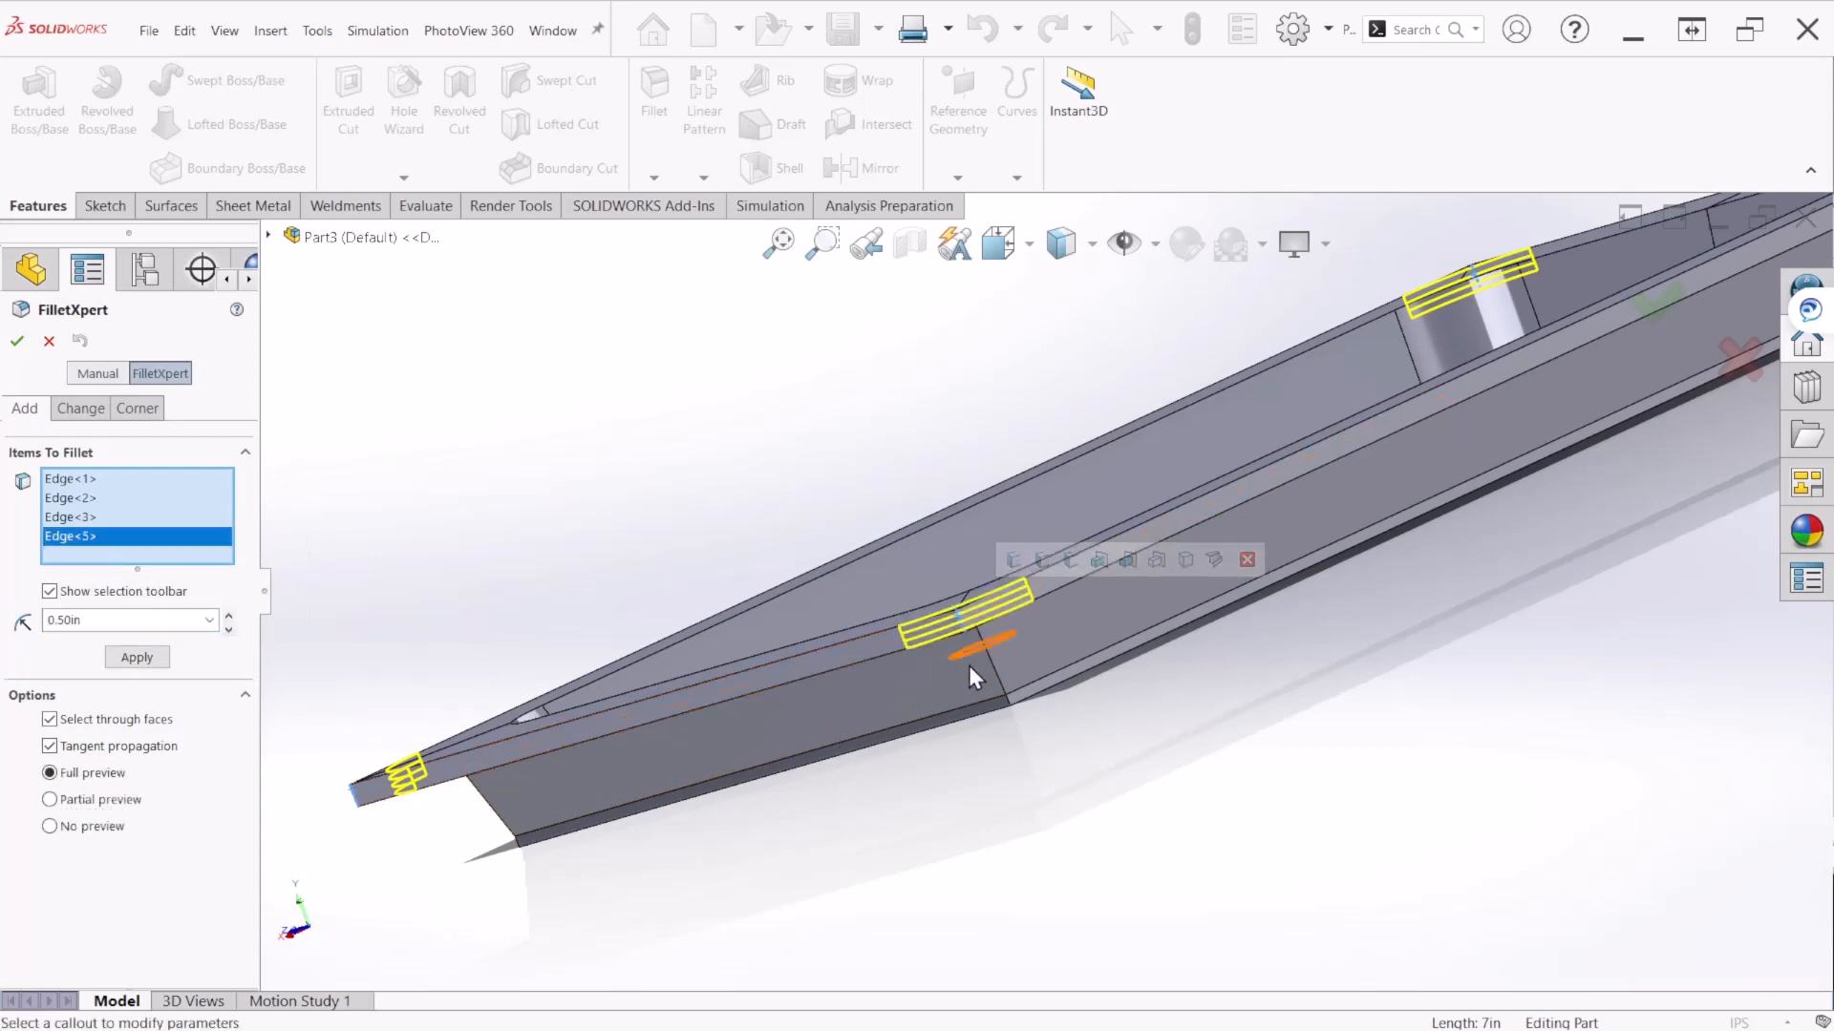
Step: Apply the 0.50 in fillet to the rim's four outer corners and return to the isometric view
{"action": "scroll", "coordinate": [1106, 748], "scroll_direction": "up", "scroll_amount": 3}
{"action": "middle_click_drag", "start_coordinate": [1155, 739], "coordinate": [1490, 448]}
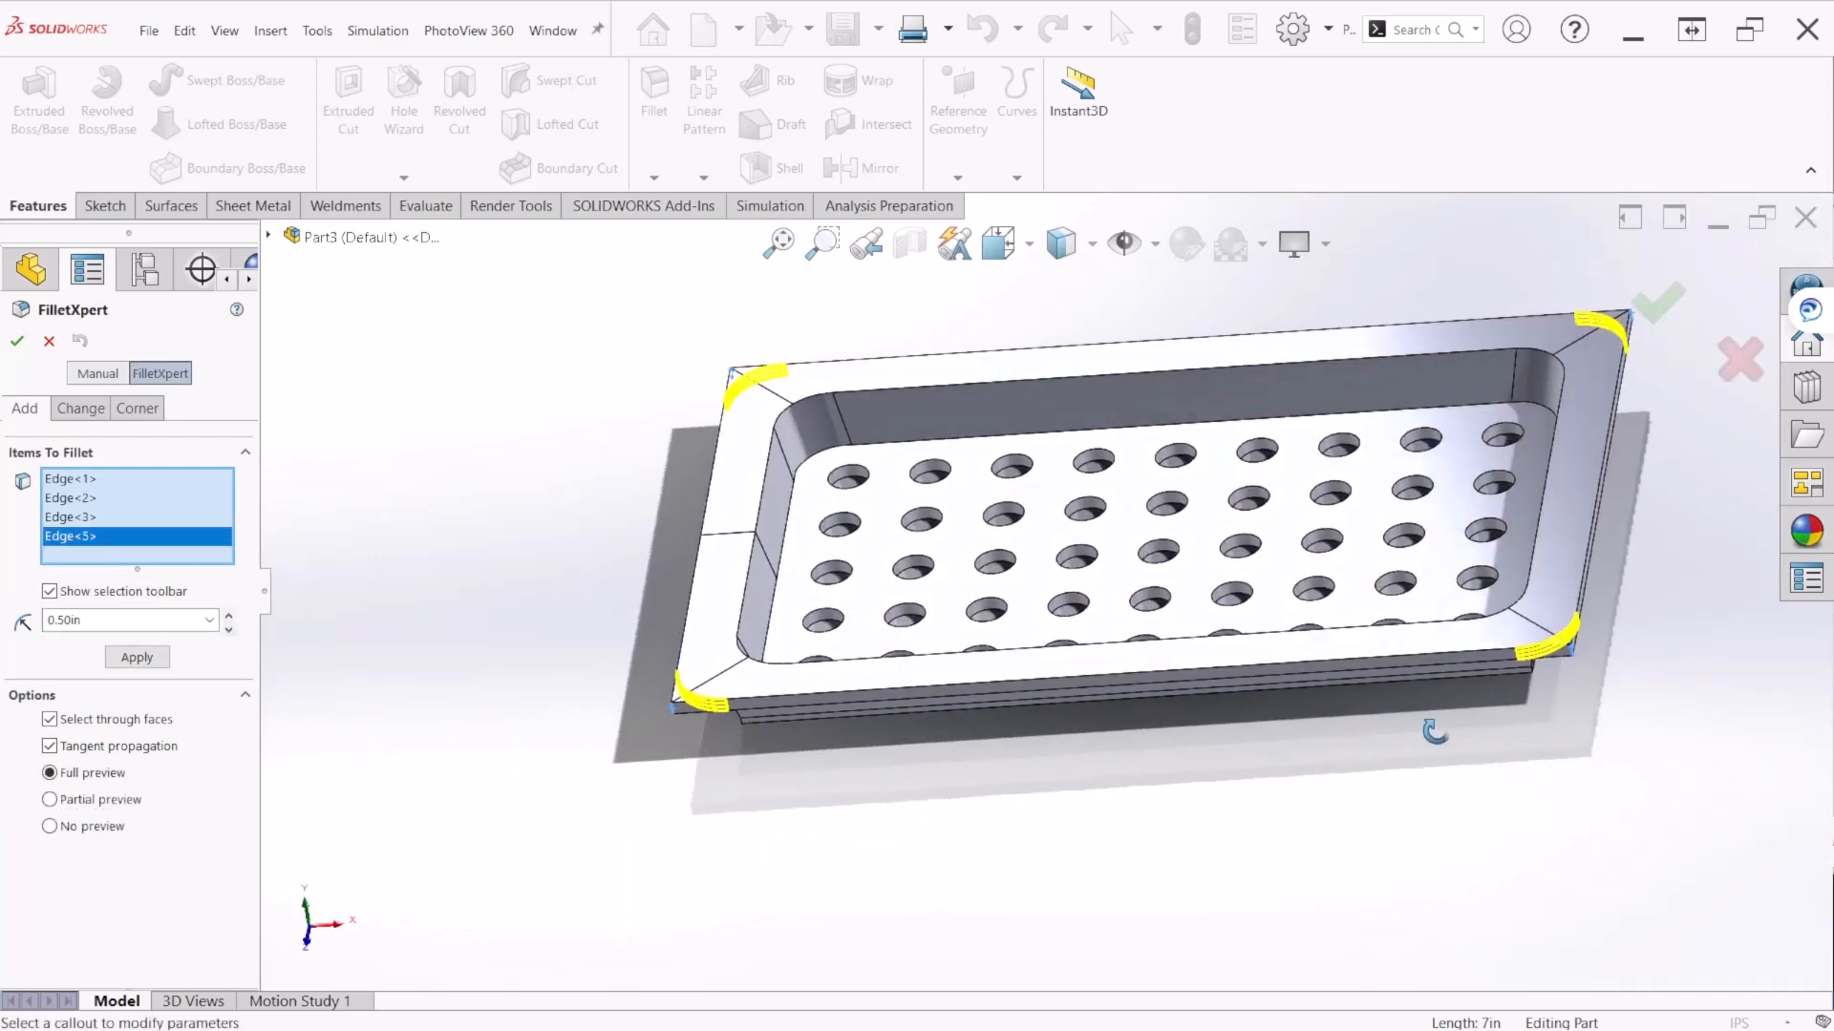
{"action": "left_click", "coordinate": [1658, 302]}
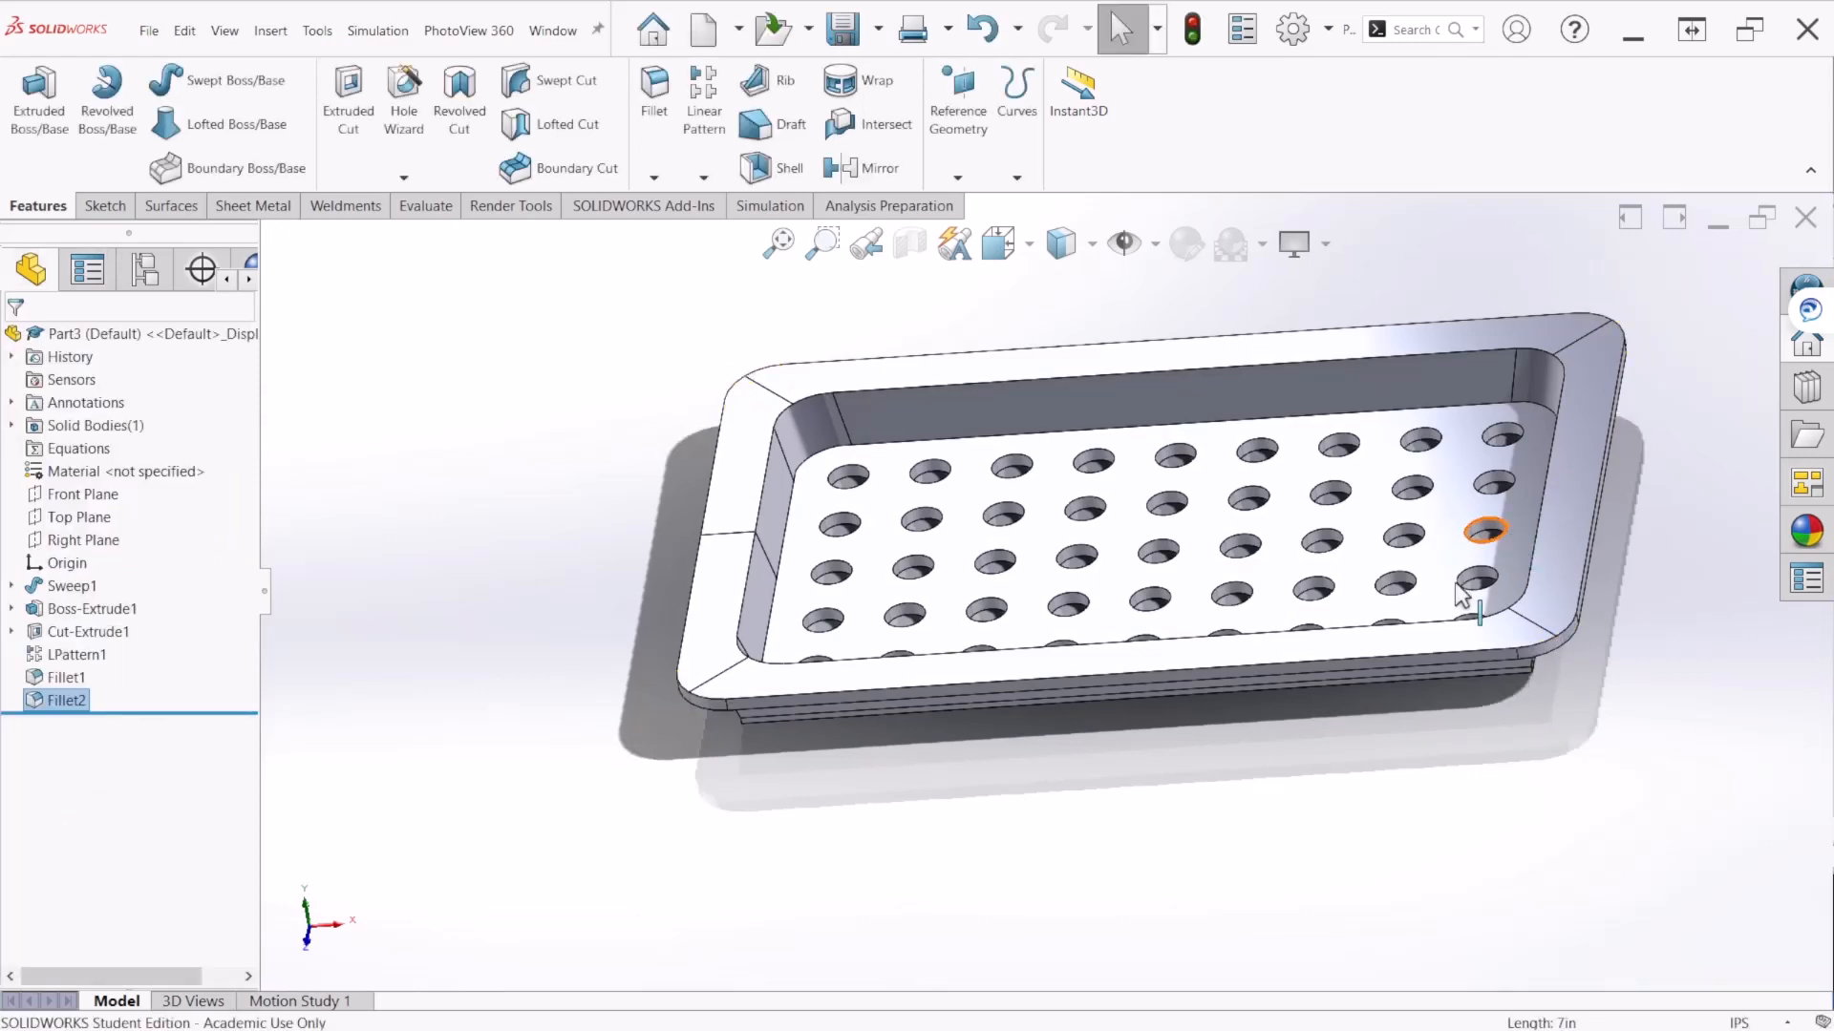
{"action": "scroll", "coordinate": [1330, 553], "scroll_direction": "up", "scroll_amount": 5}
{"action": "middle_click_drag", "start_coordinate": [1330, 553], "coordinate": [1318, 642]}
{"action": "key", "text": "ctrl+7"}
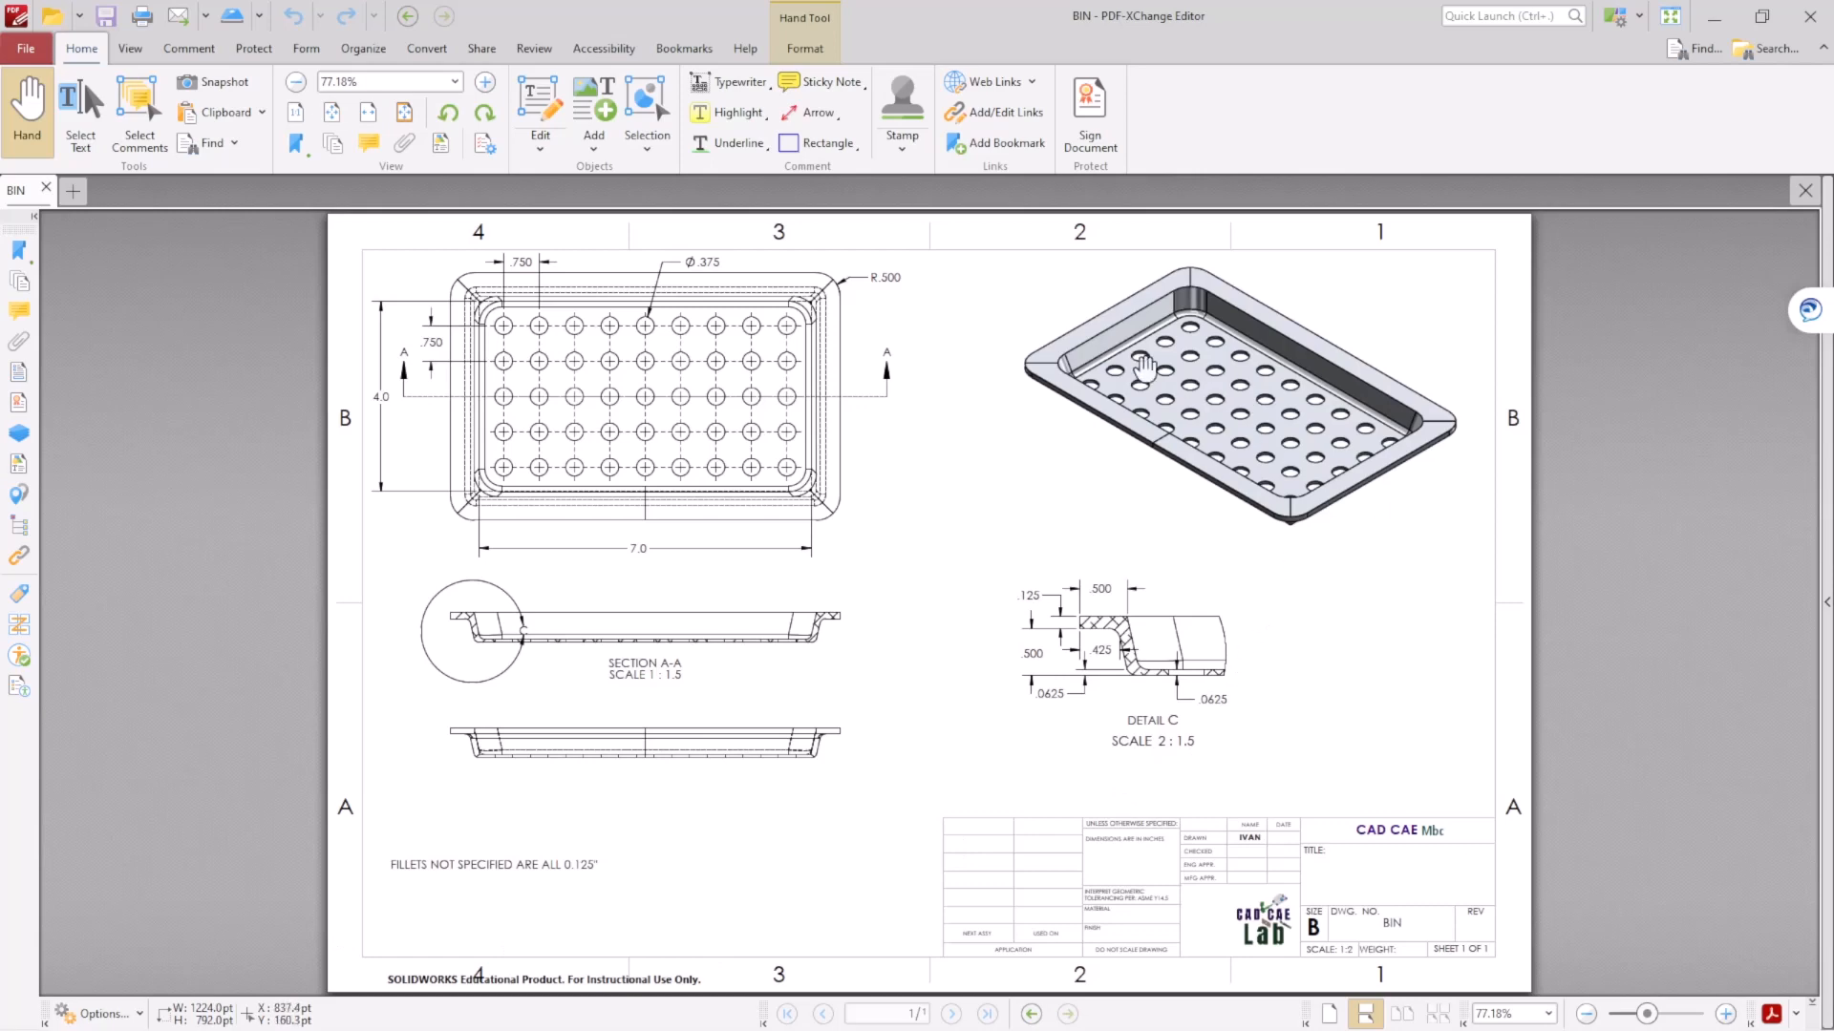
Step: Switch to the bin drawing in PDF-XChange Editor, examine the isometric view, Detail C and the note on unspecified fillets, and return to SOLIDWORKS
{"action": "scroll", "coordinate": [1205, 330], "scroll_direction": "up", "scroll_amount": 5, "text": "ctrl"}
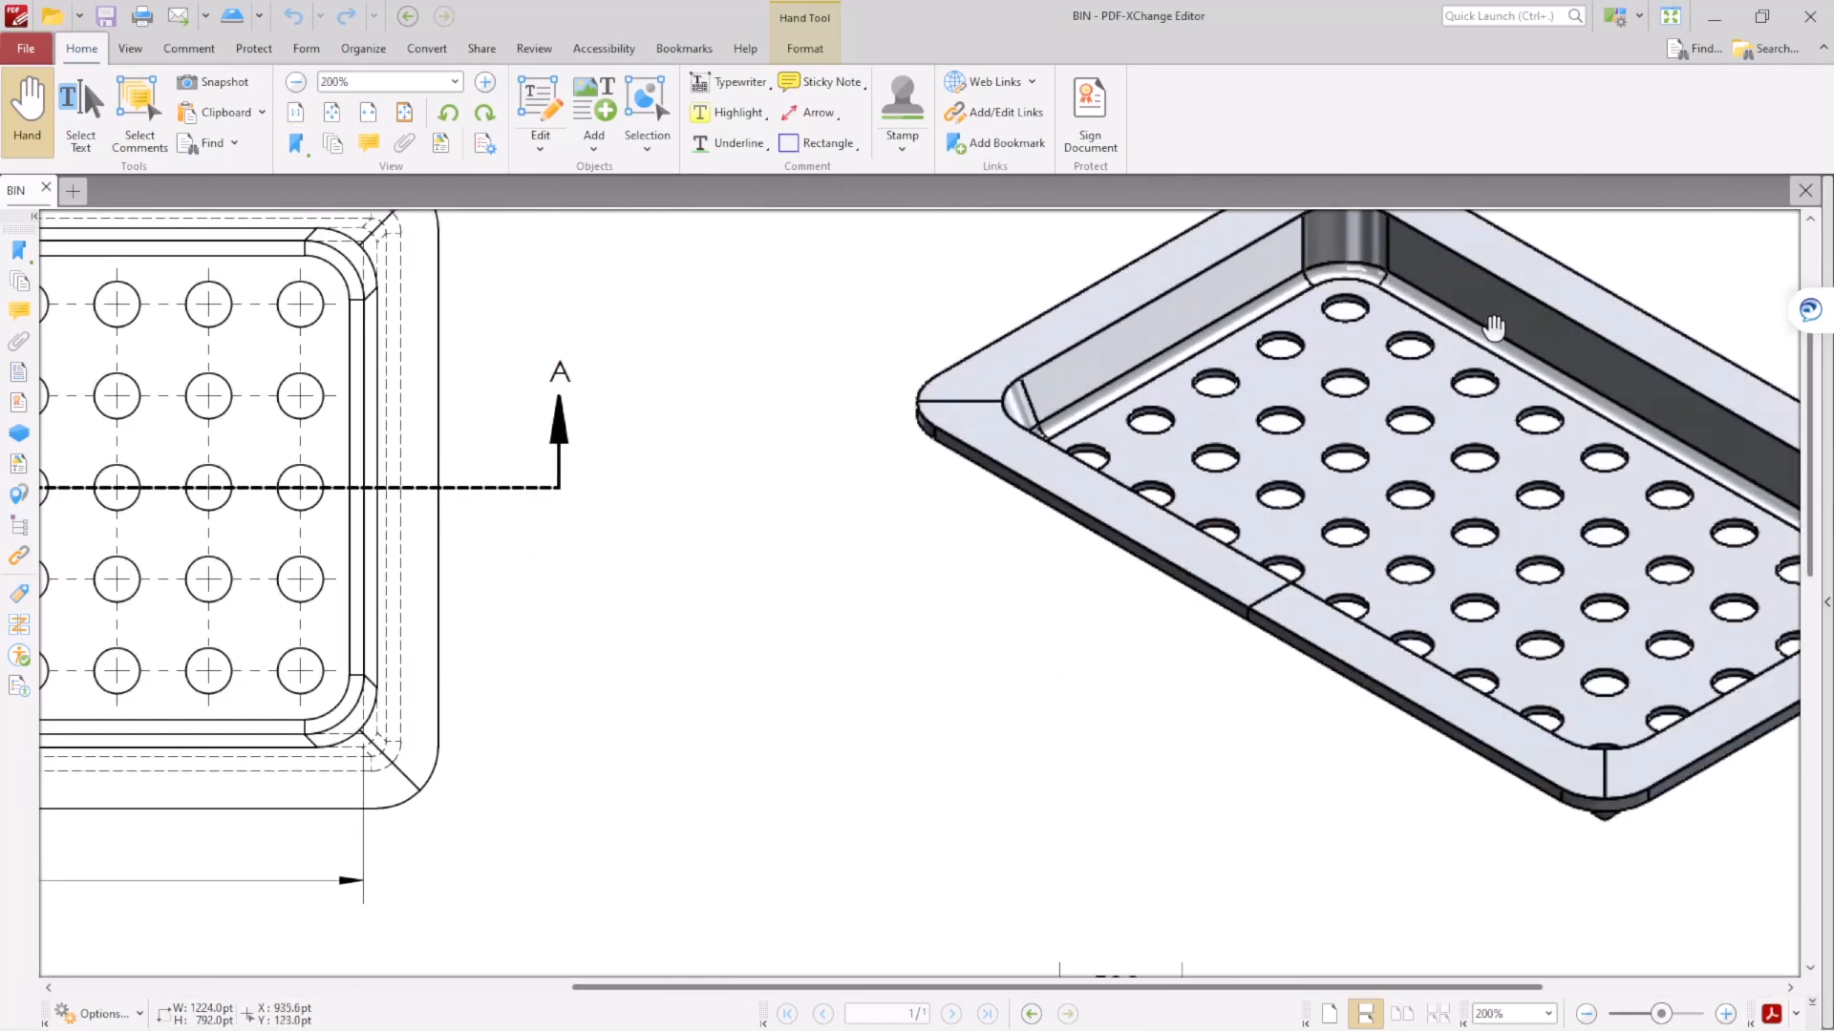
{"action": "scroll", "coordinate": [1256, 531], "scroll_direction": "down", "scroll_amount": 3, "text": "ctrl"}
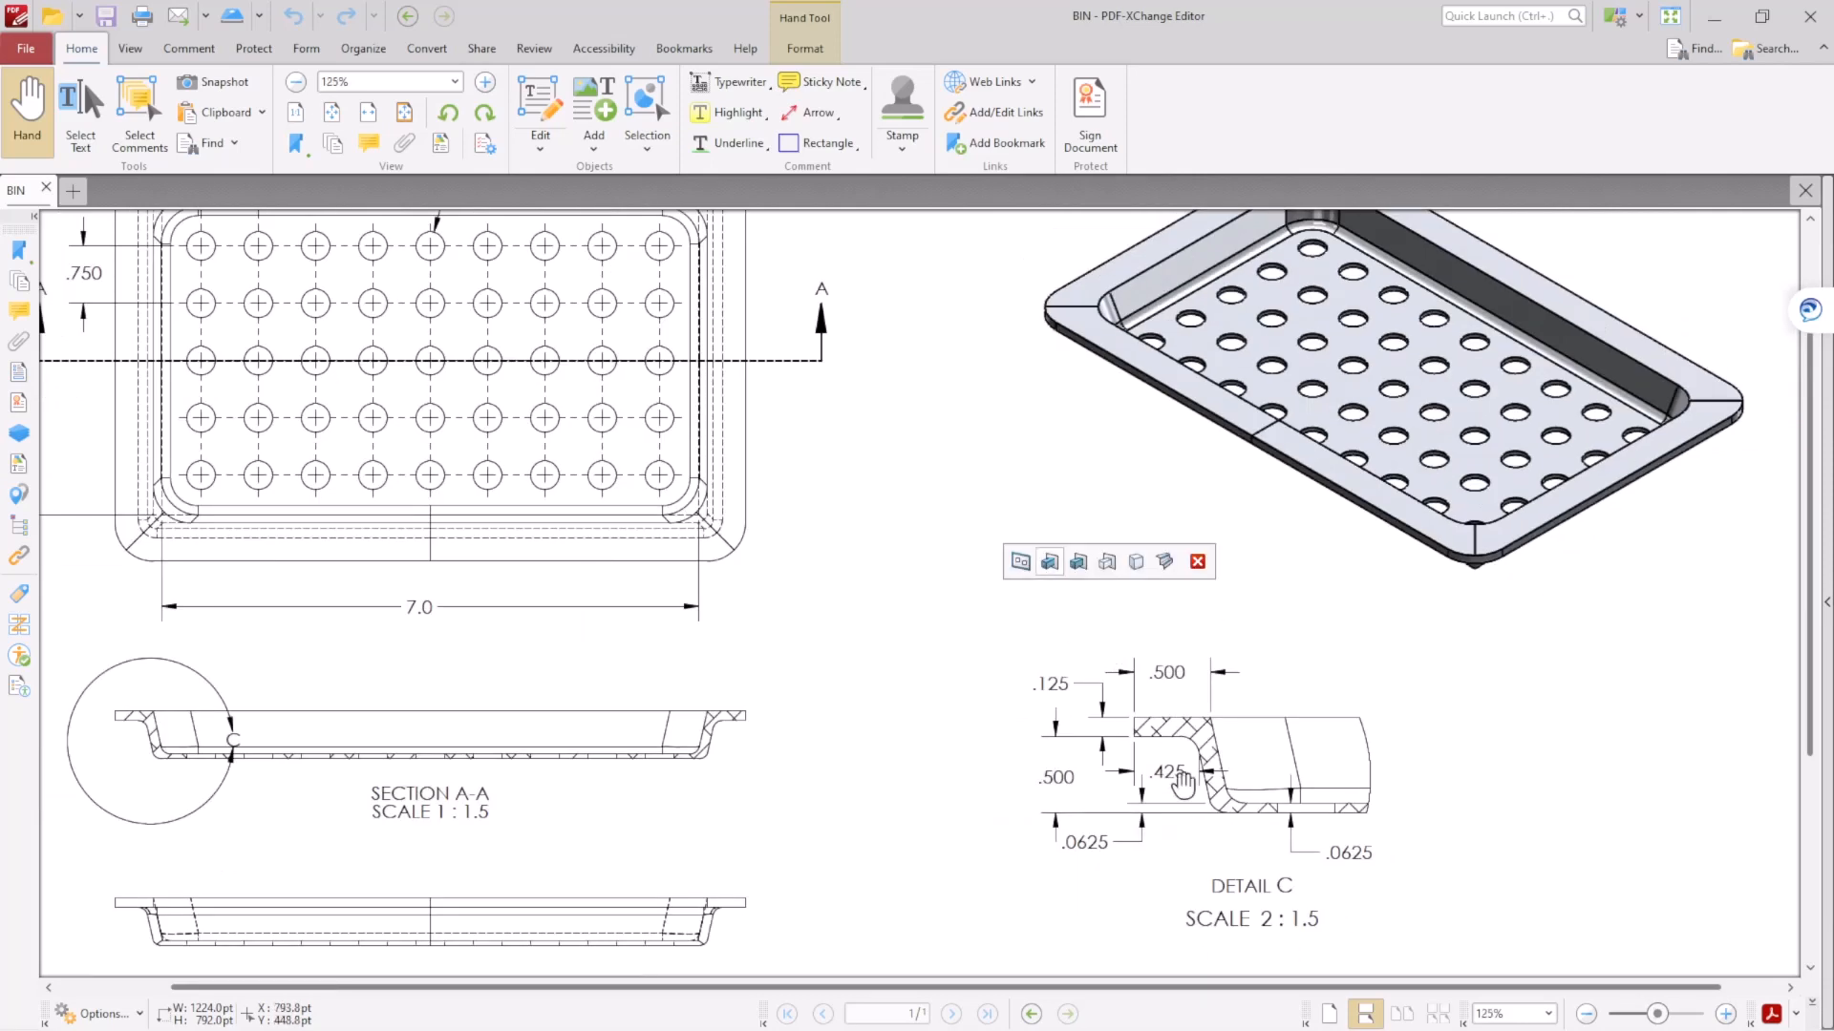
{"action": "scroll", "coordinate": [743, 740], "scroll_direction": "down", "scroll_amount": 1, "text": "ctrl"}
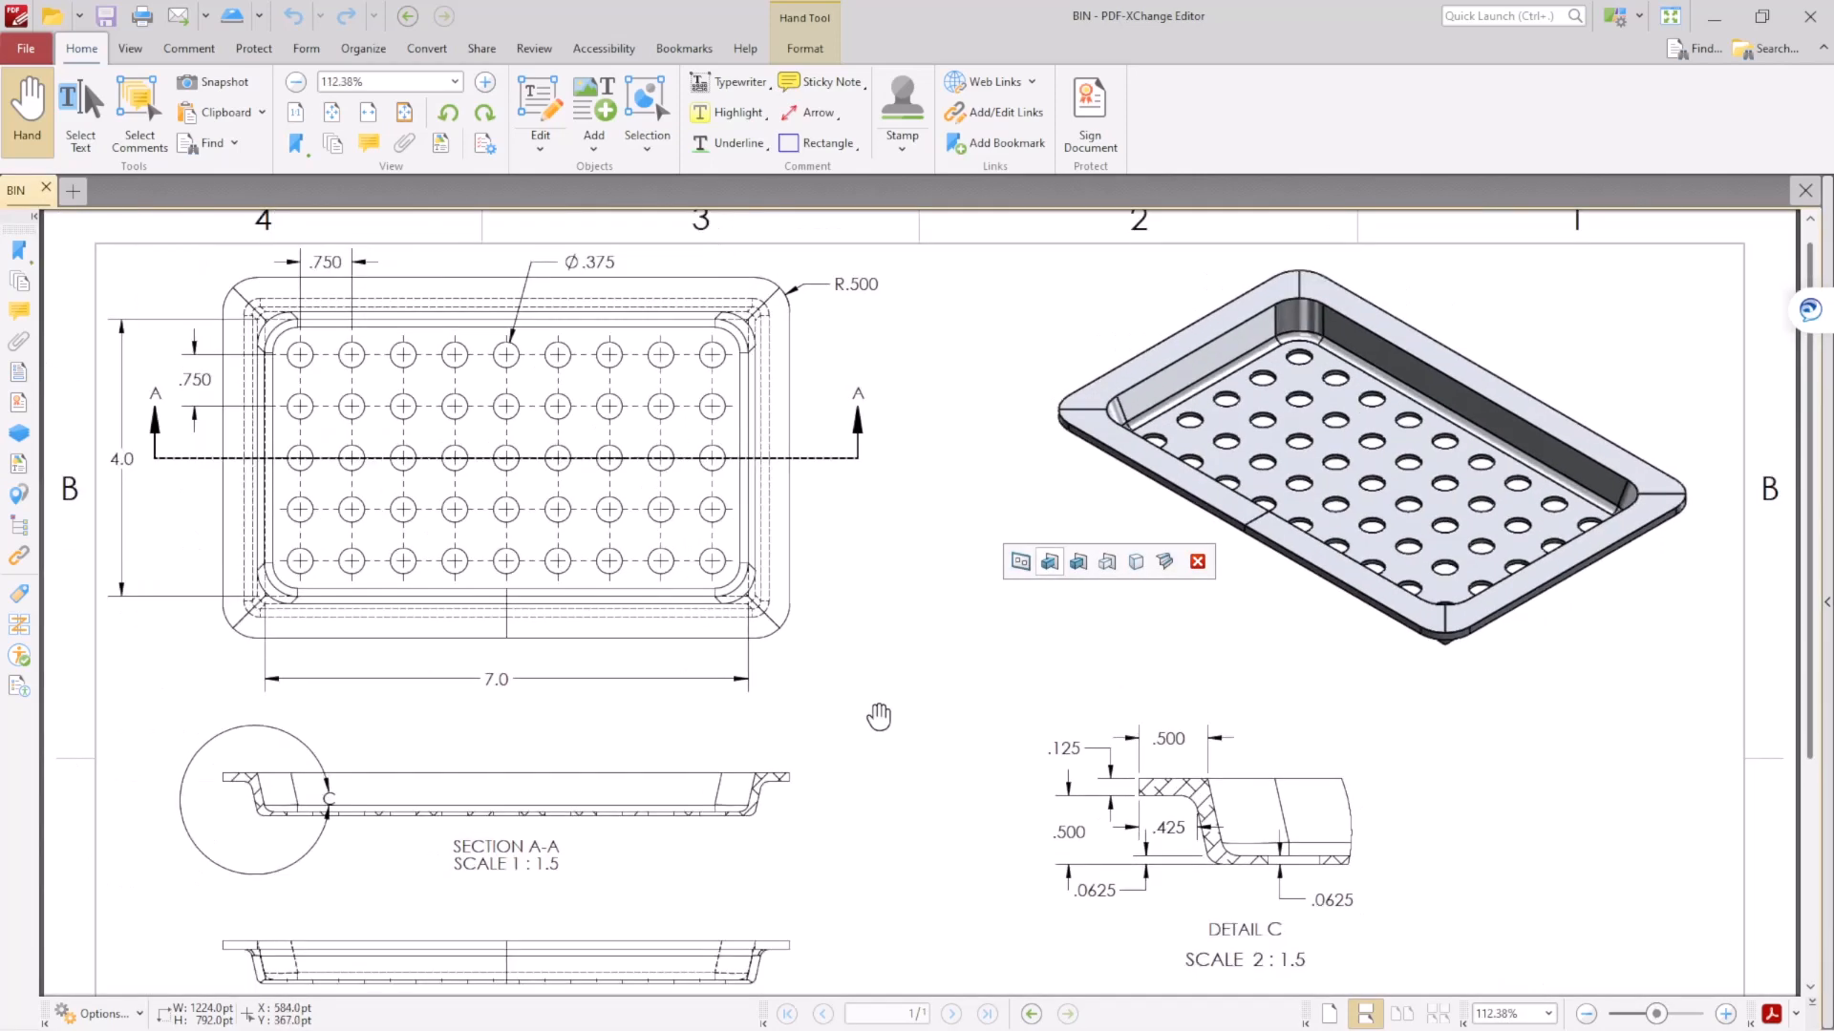
{"action": "left_click_drag", "start_coordinate": [872, 725], "coordinate": [947, 491]}
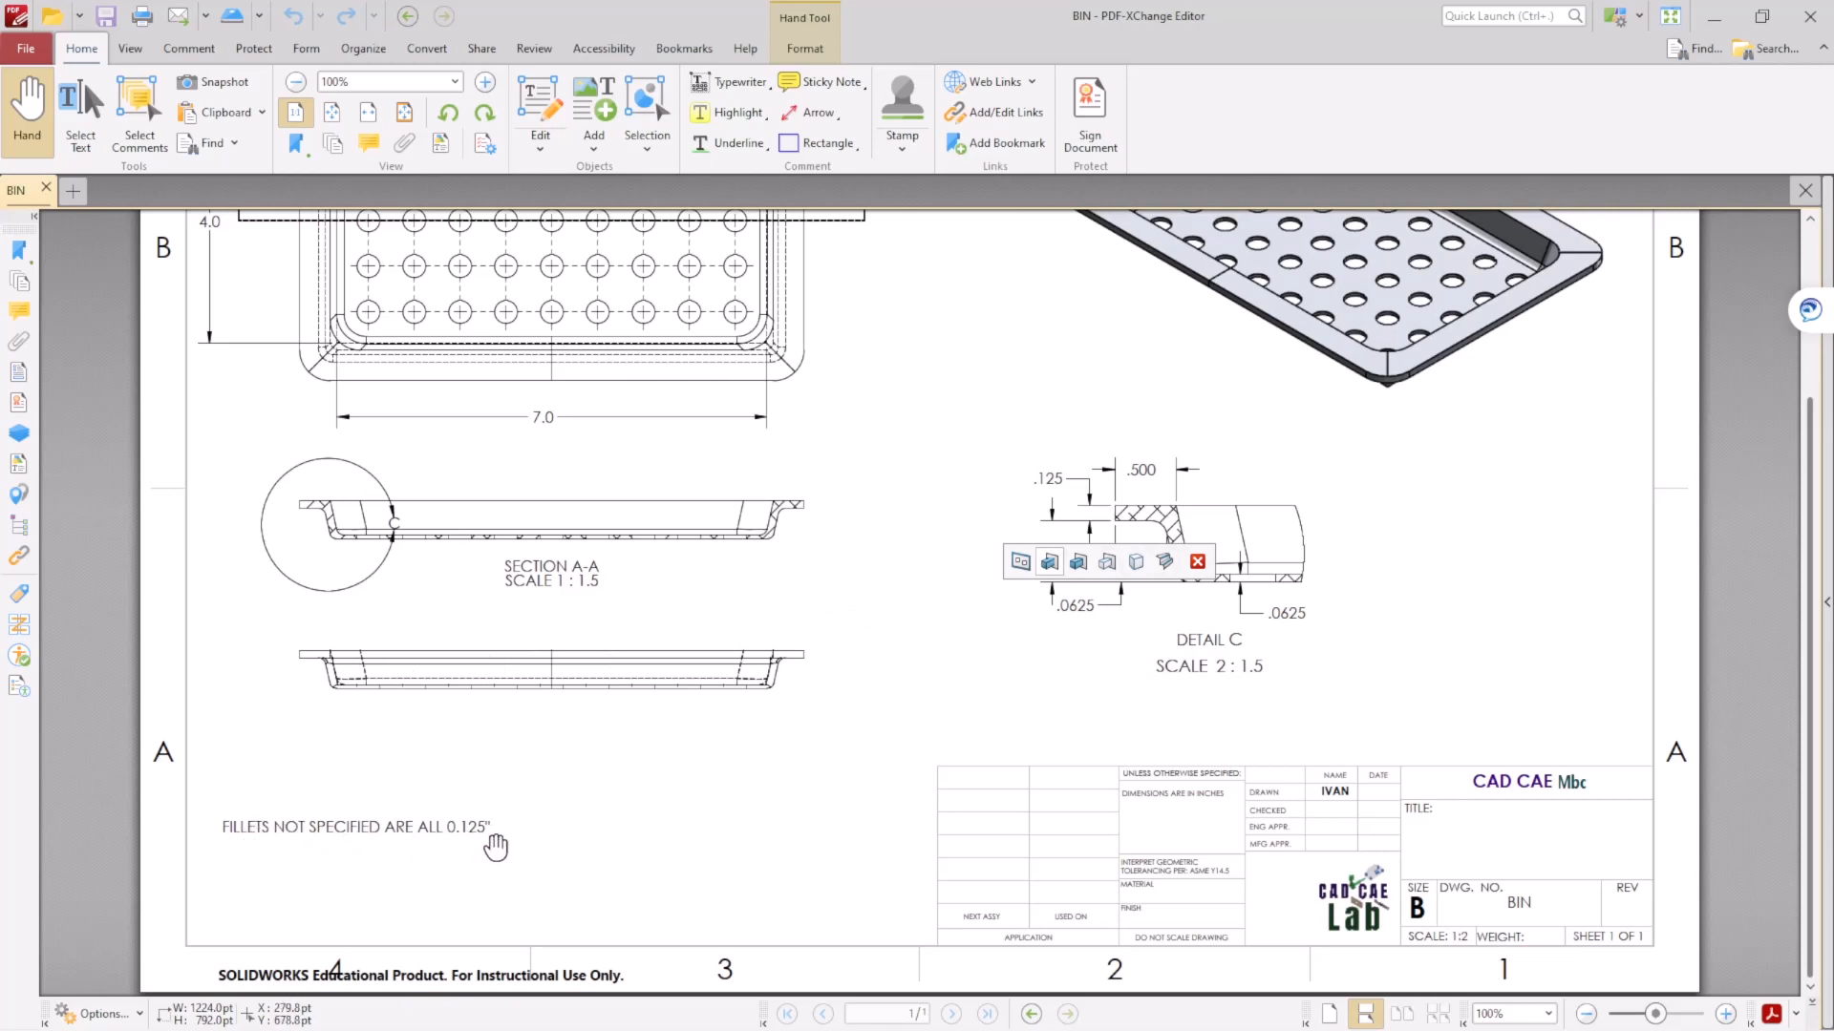
{"action": "left_click", "coordinate": [1715, 18]}
{"action": "left_click", "coordinate": [1385, 449]}
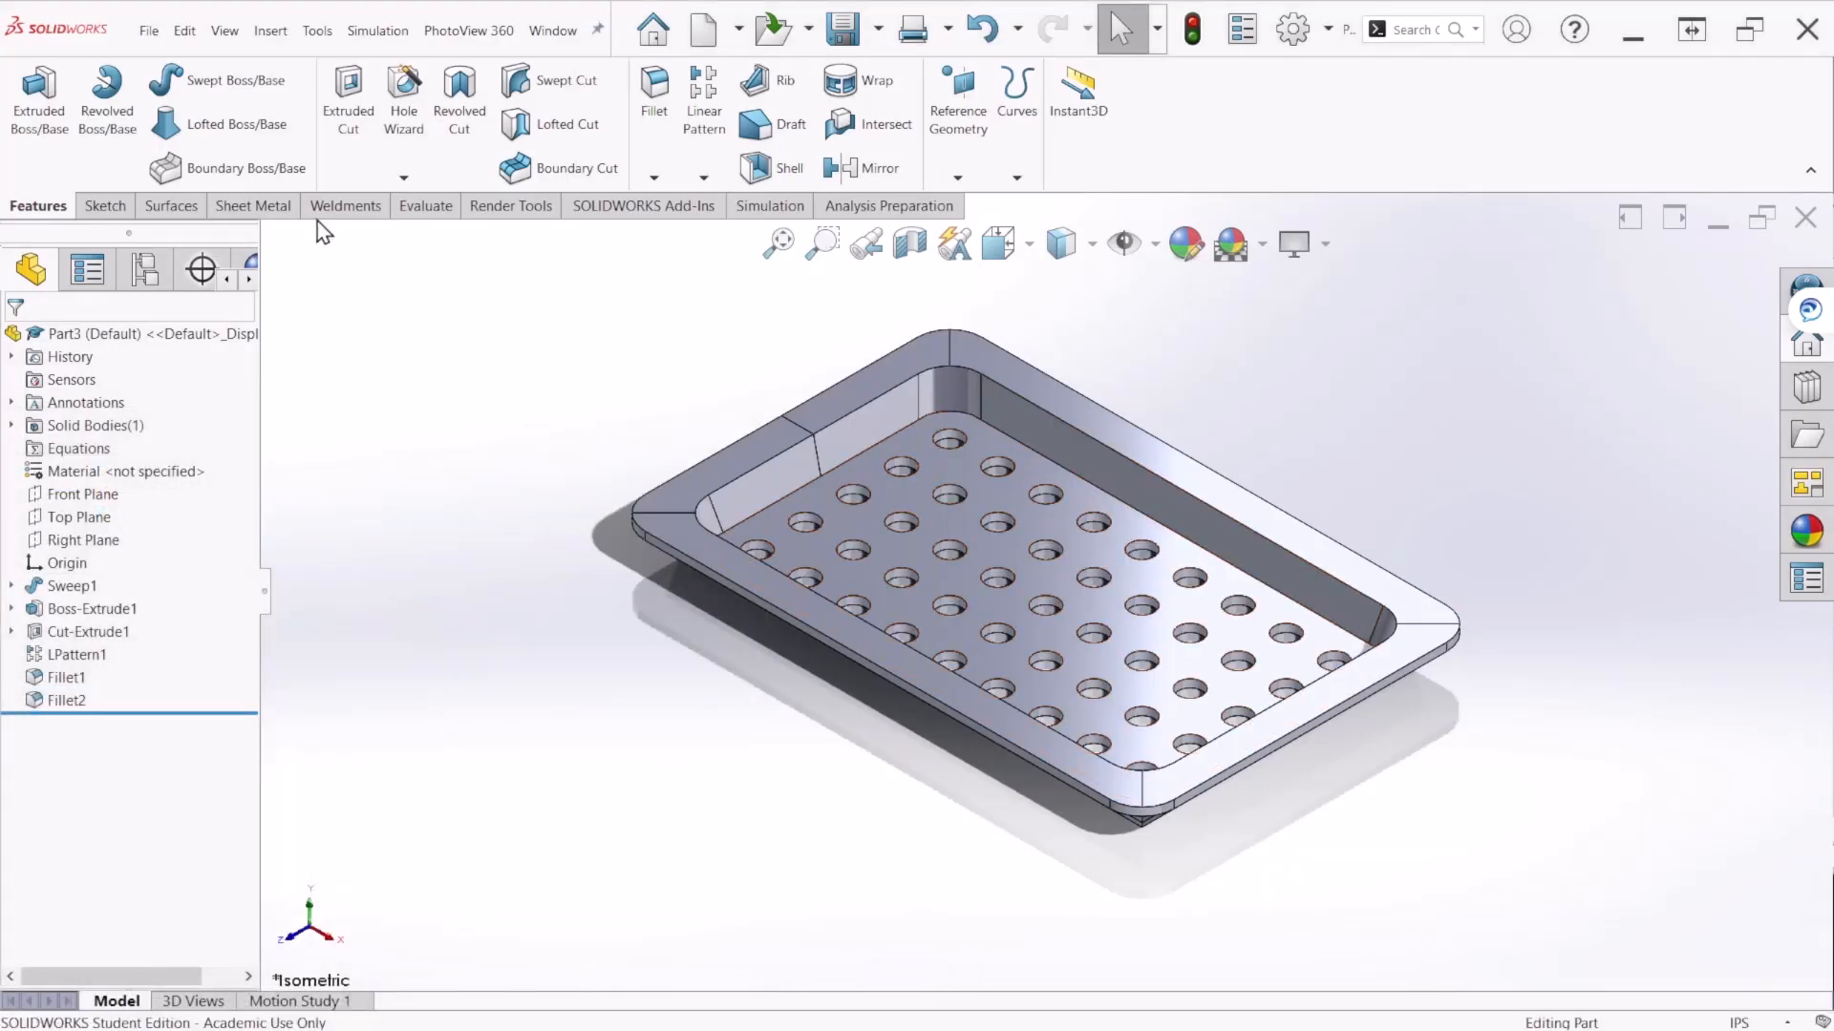
{"action": "left_click", "coordinate": [654, 91]}
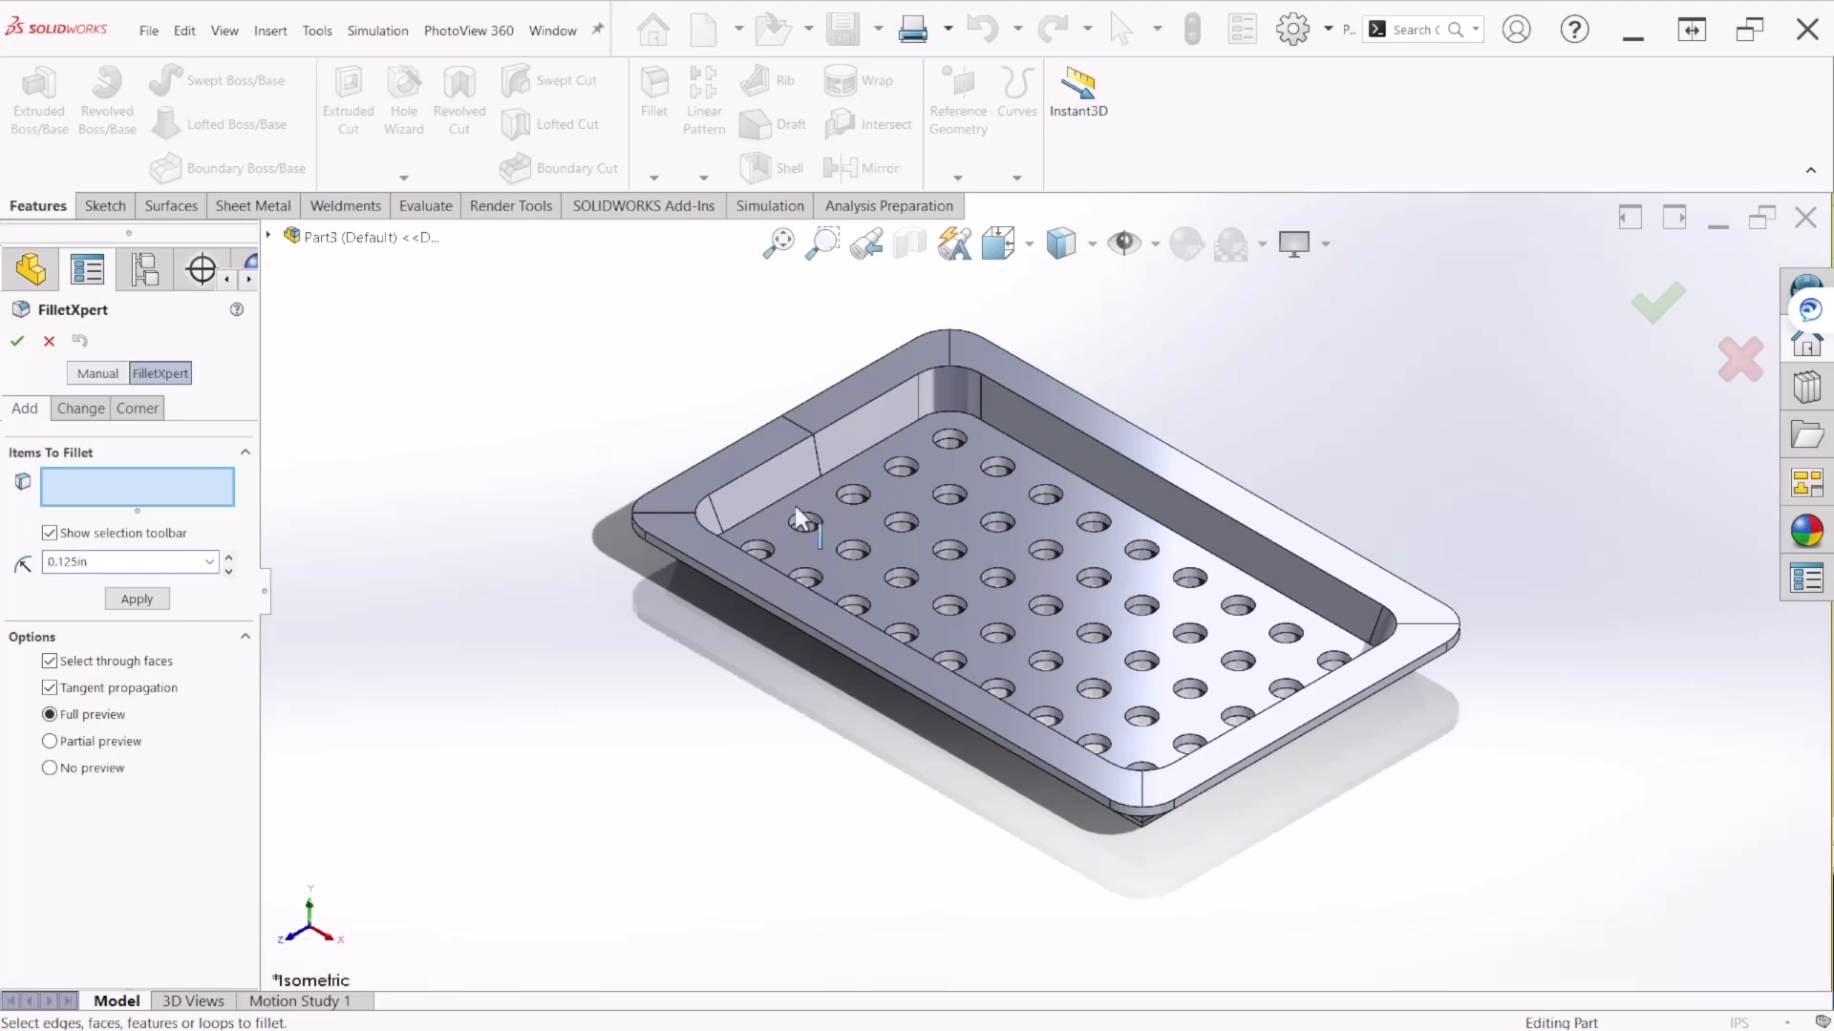
{"action": "left_click", "coordinate": [891, 435]}
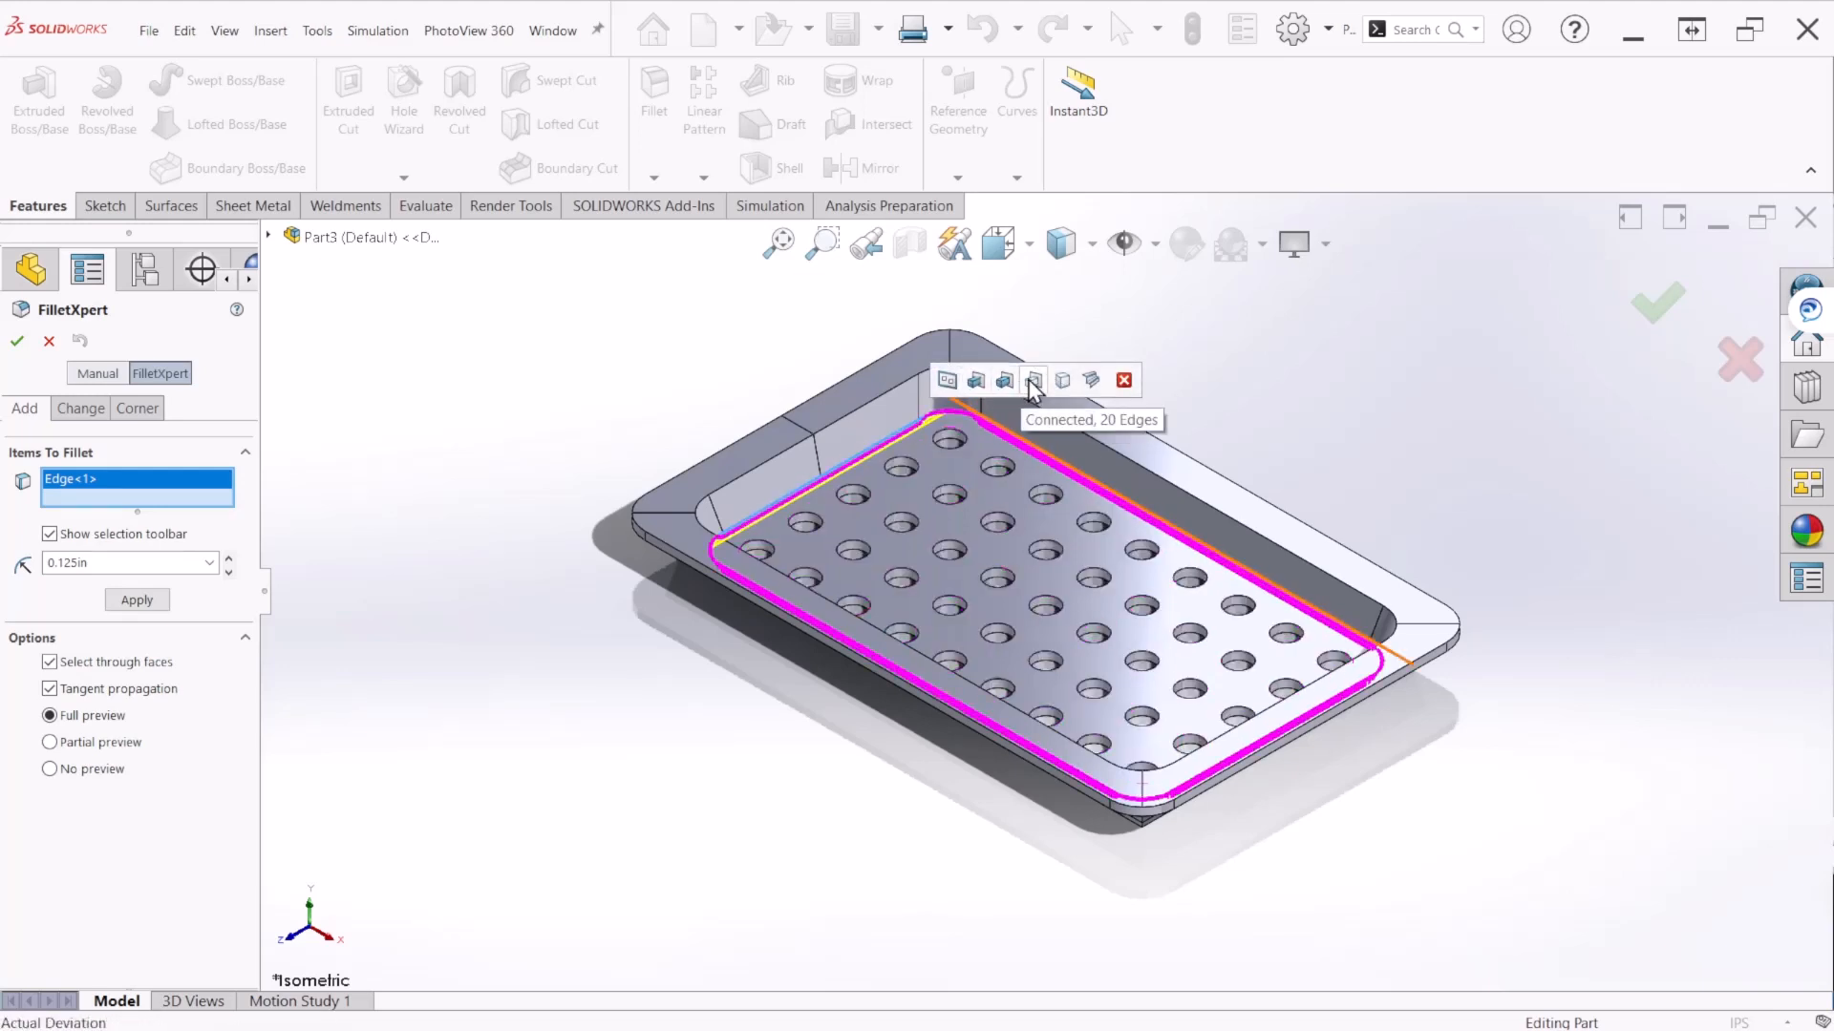
{"action": "scroll", "coordinate": [993, 440], "scroll_direction": "down", "scroll_amount": 3}
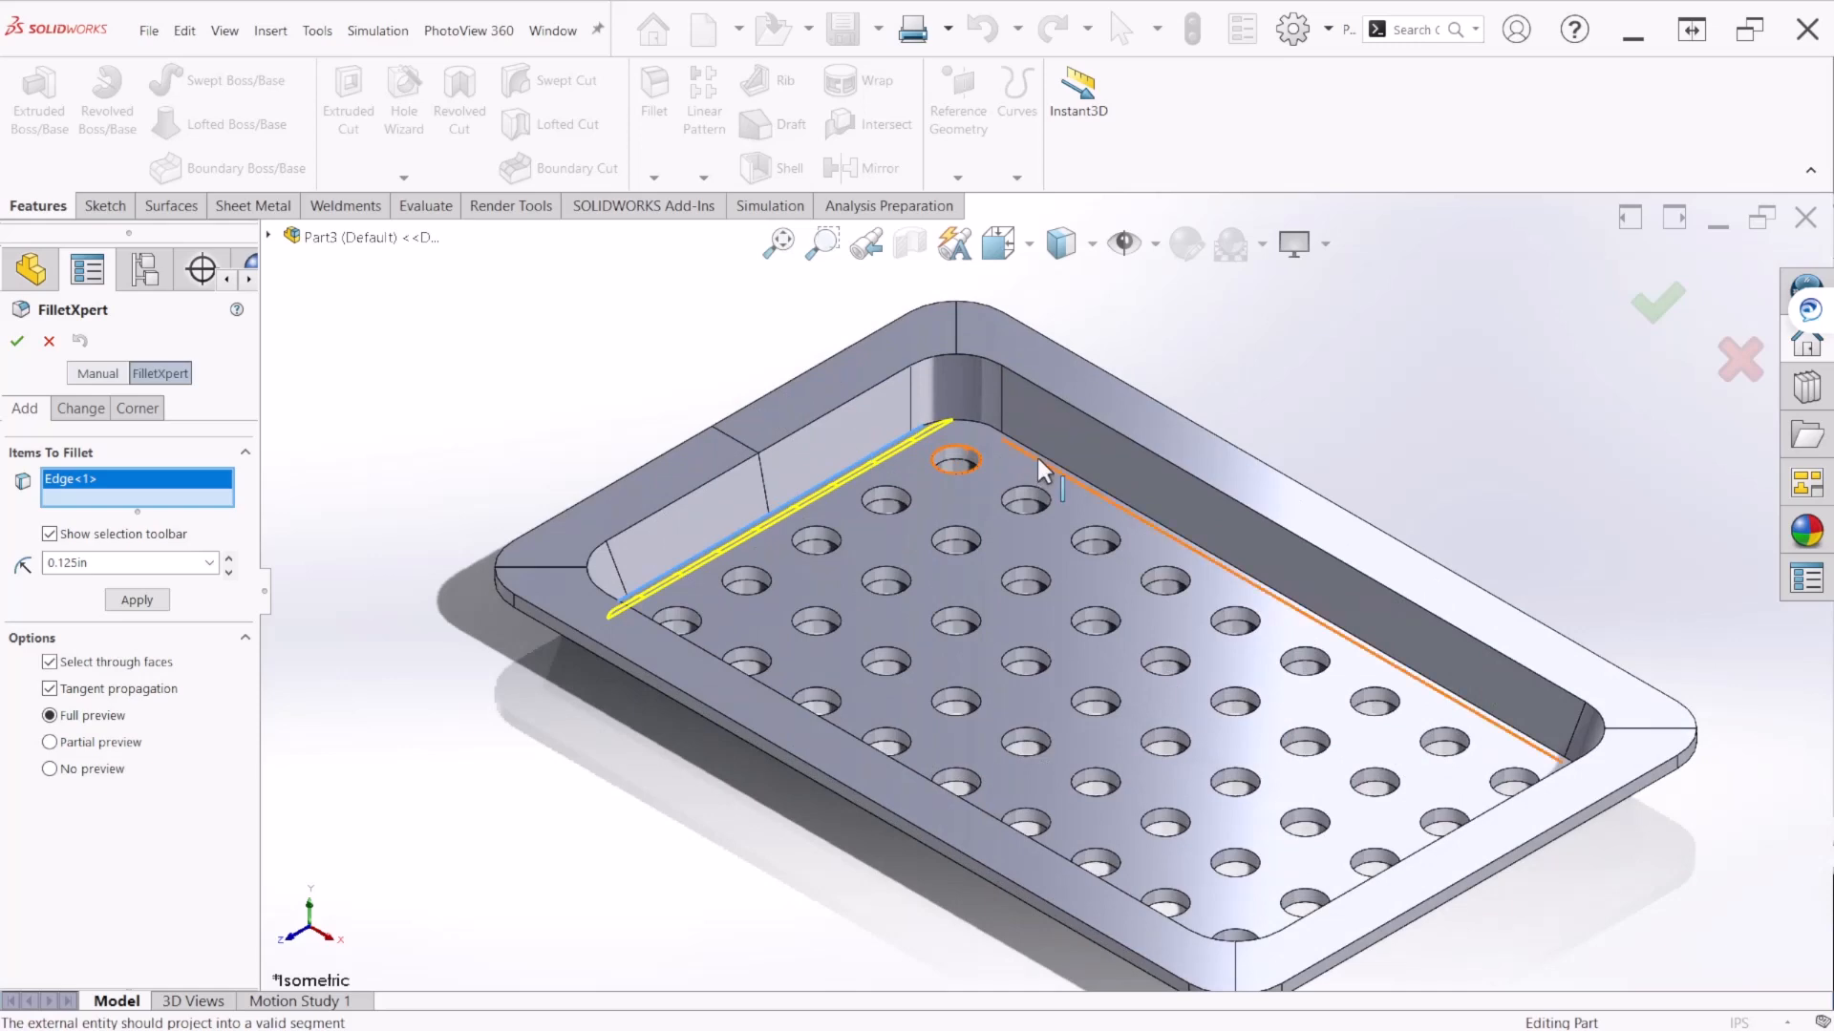
{"action": "key", "text": "Escape"}
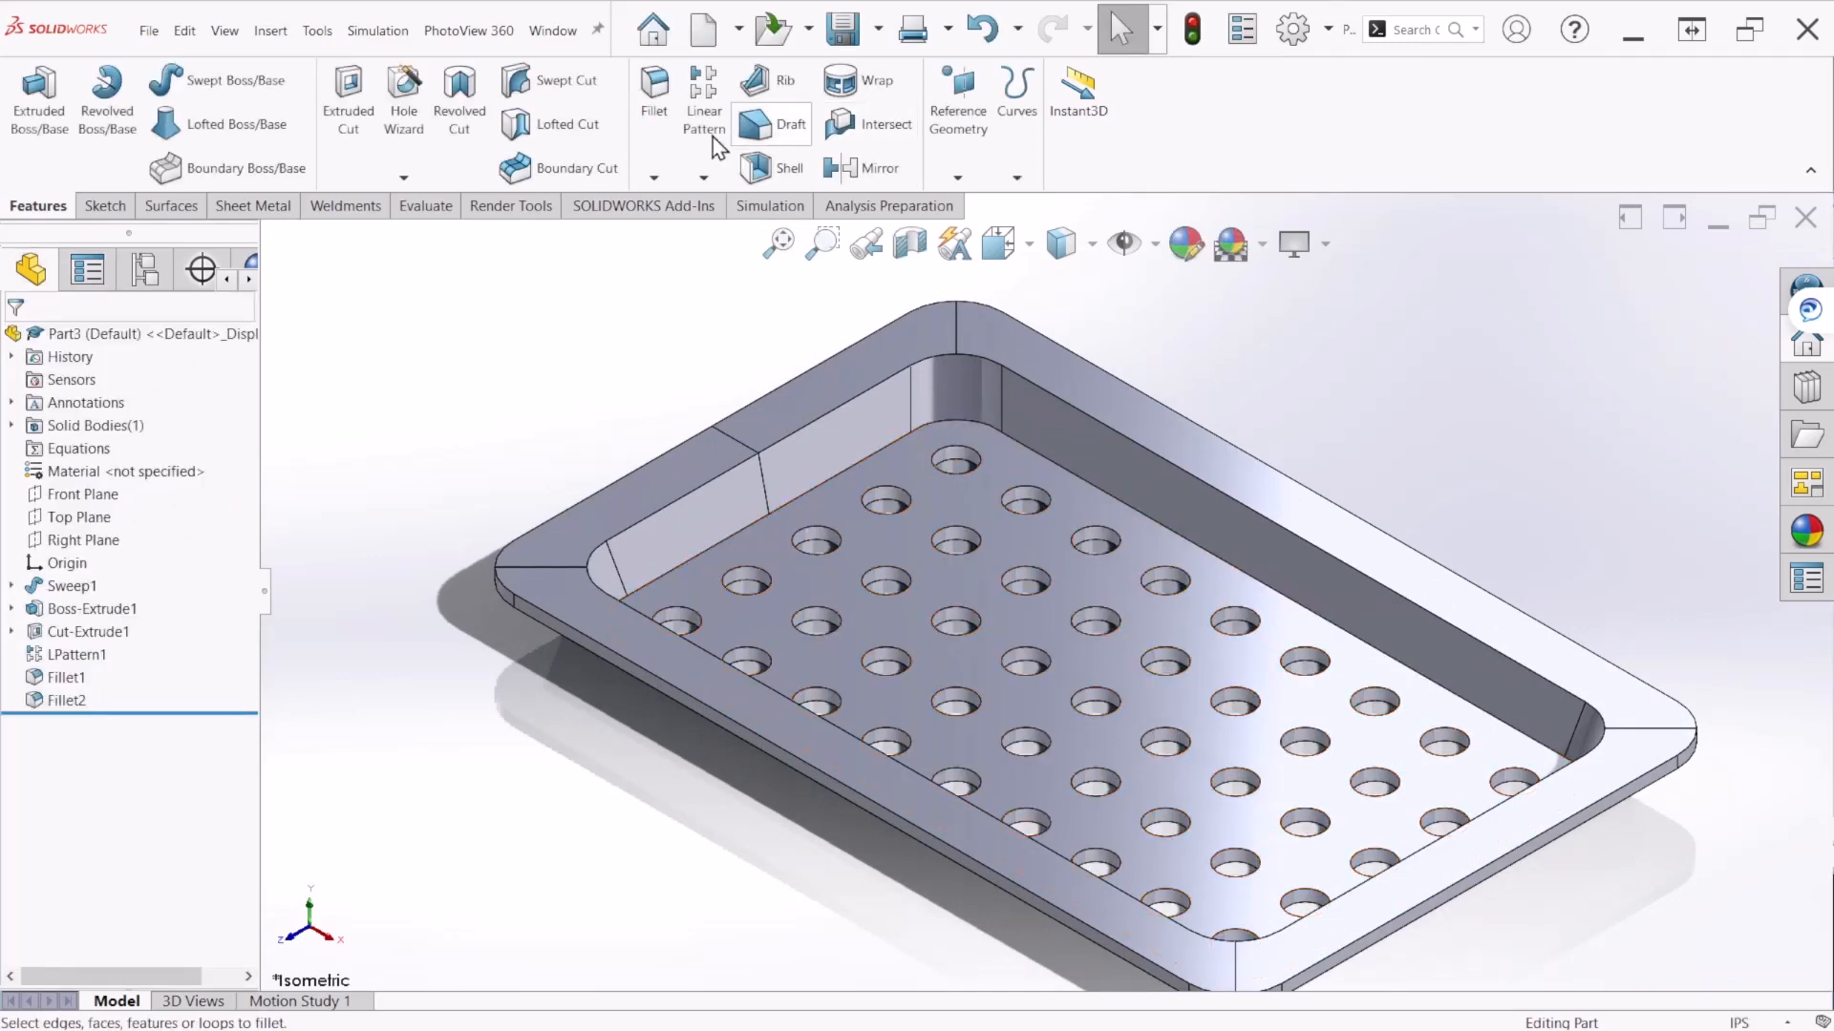
{"action": "left_click", "coordinate": [654, 96]}
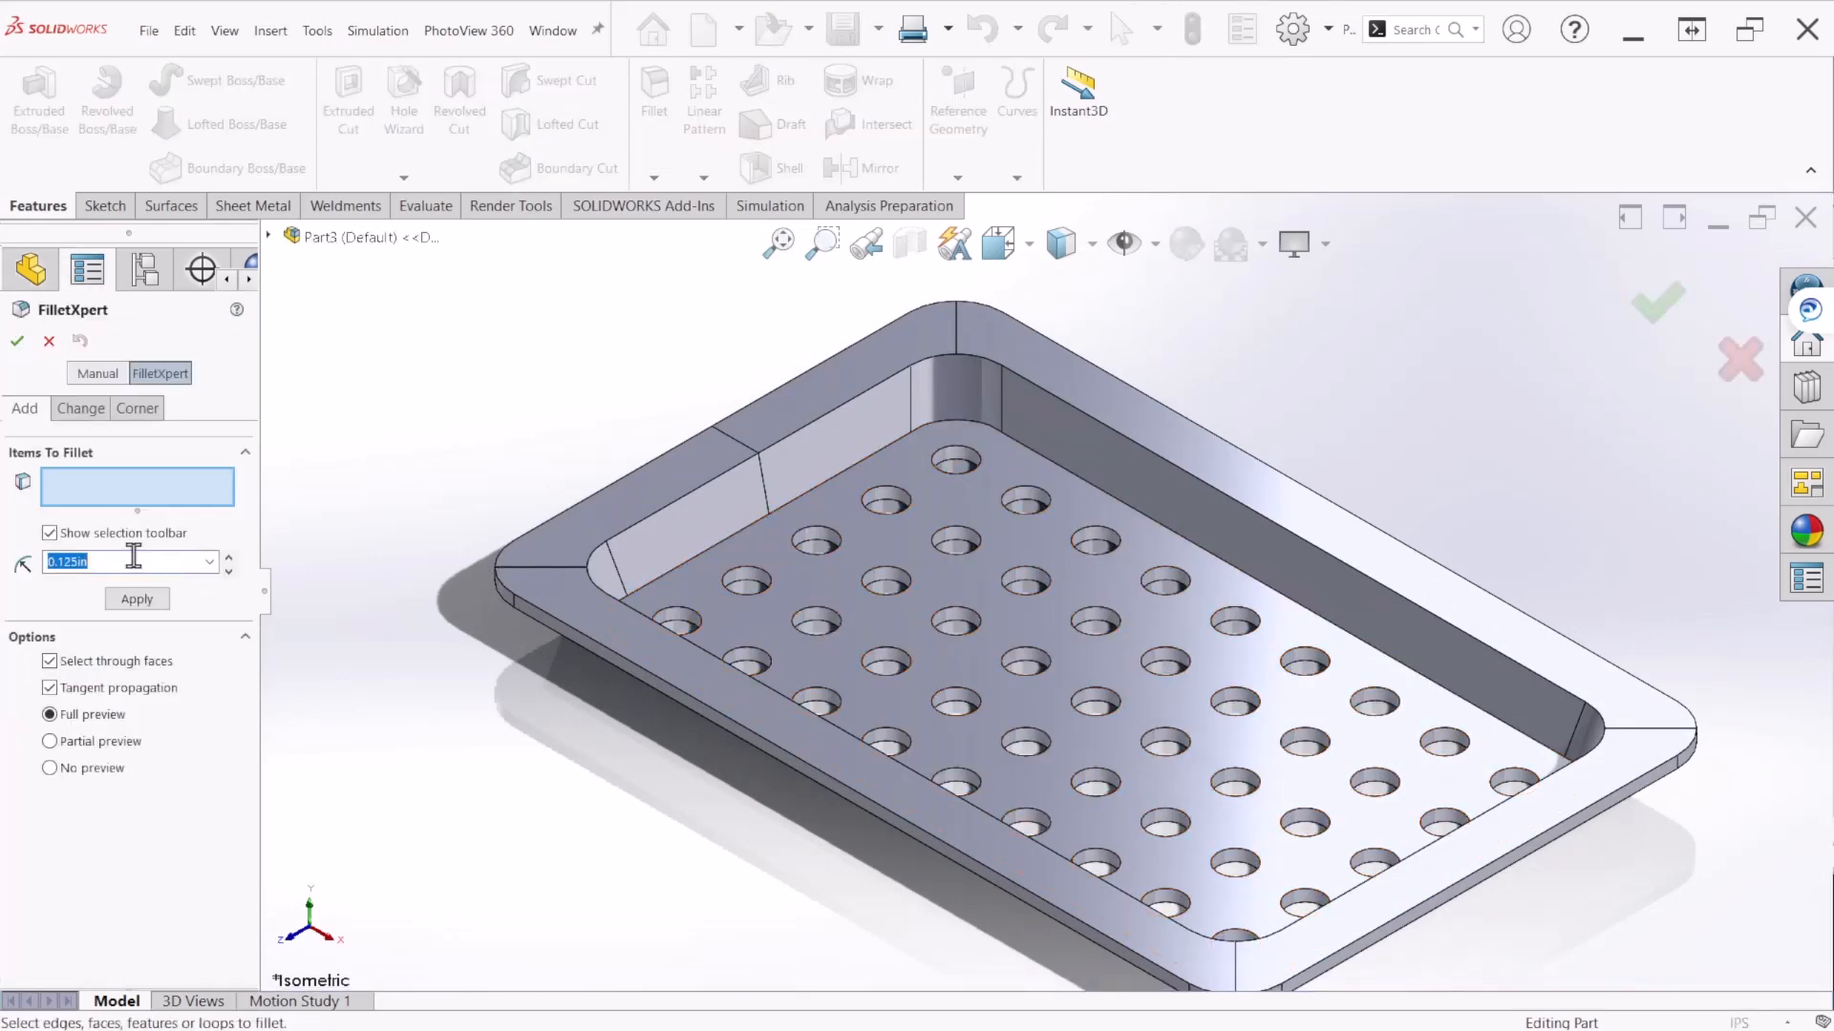
{"action": "left_click", "coordinate": [1109, 491]}
{"action": "scroll", "coordinate": [1158, 513], "scroll_direction": "down", "scroll_amount": 3}
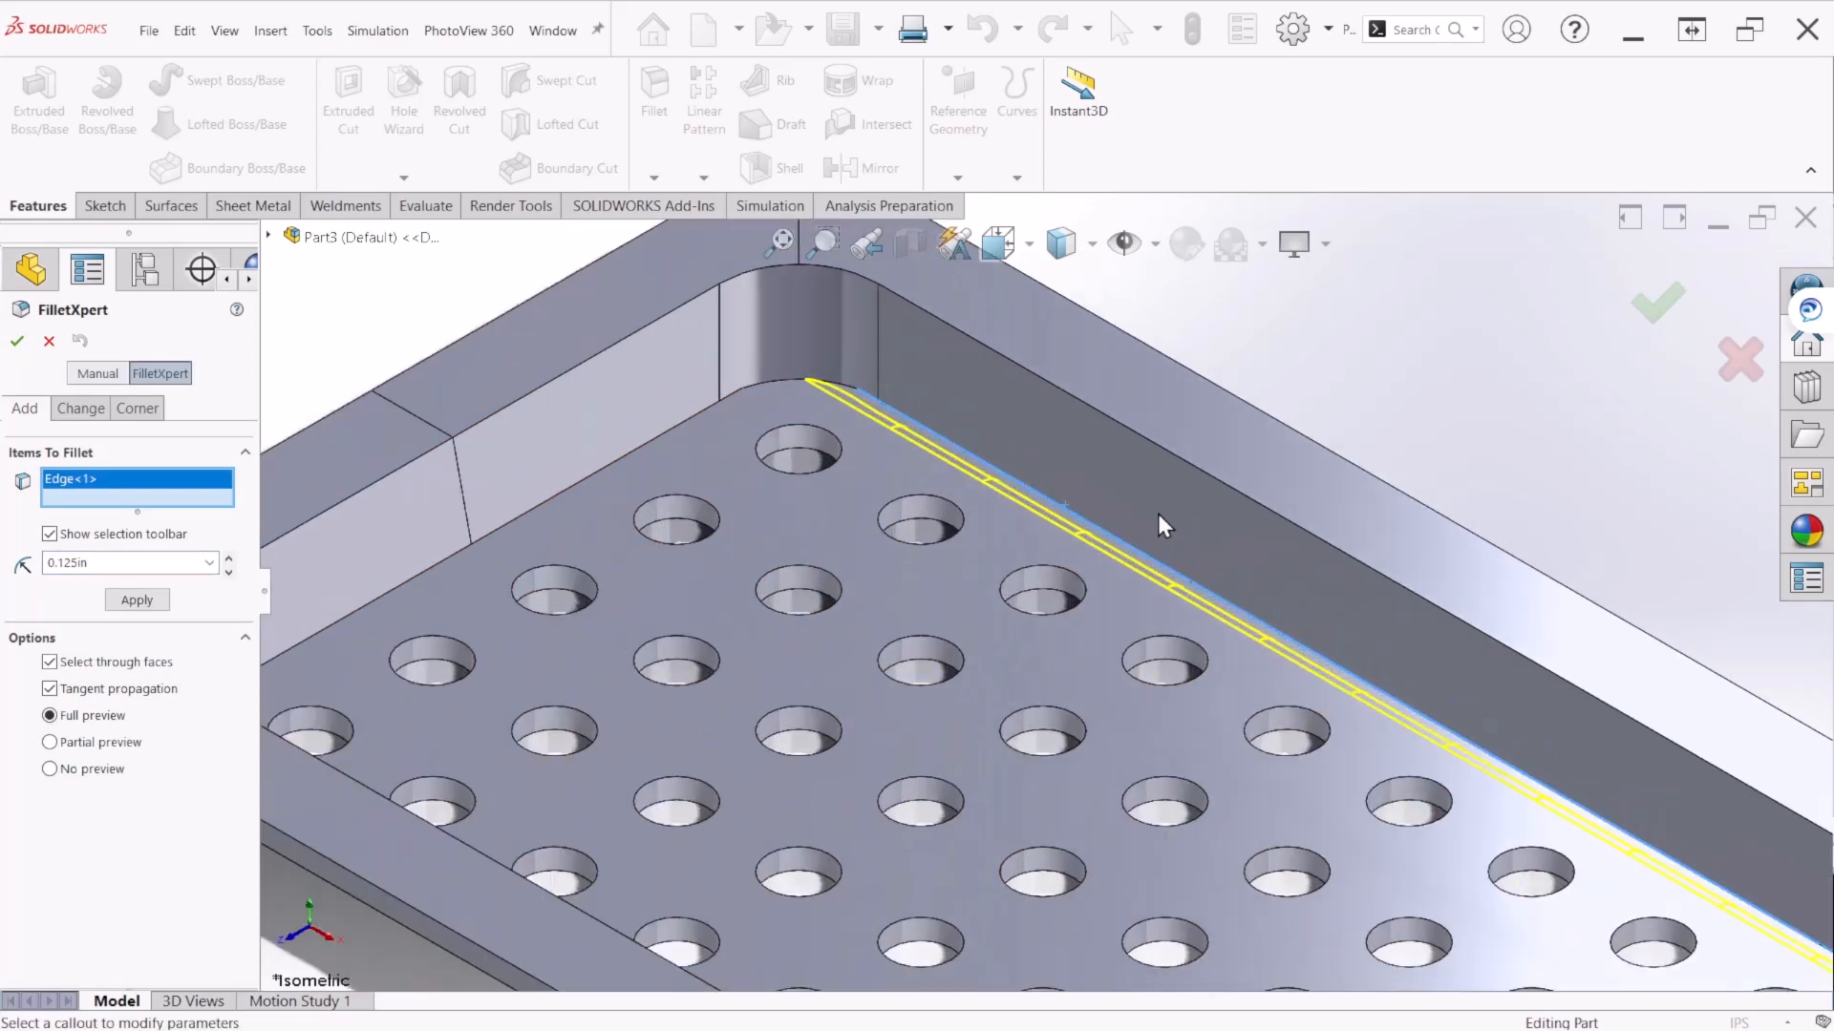
{"action": "scroll", "coordinate": [959, 468], "scroll_direction": "up", "scroll_amount": 3}
{"action": "scroll", "coordinate": [958, 467], "scroll_direction": "down", "scroll_amount": 6}
{"action": "scroll", "coordinate": [988, 495], "scroll_direction": "up", "scroll_amount": 3}
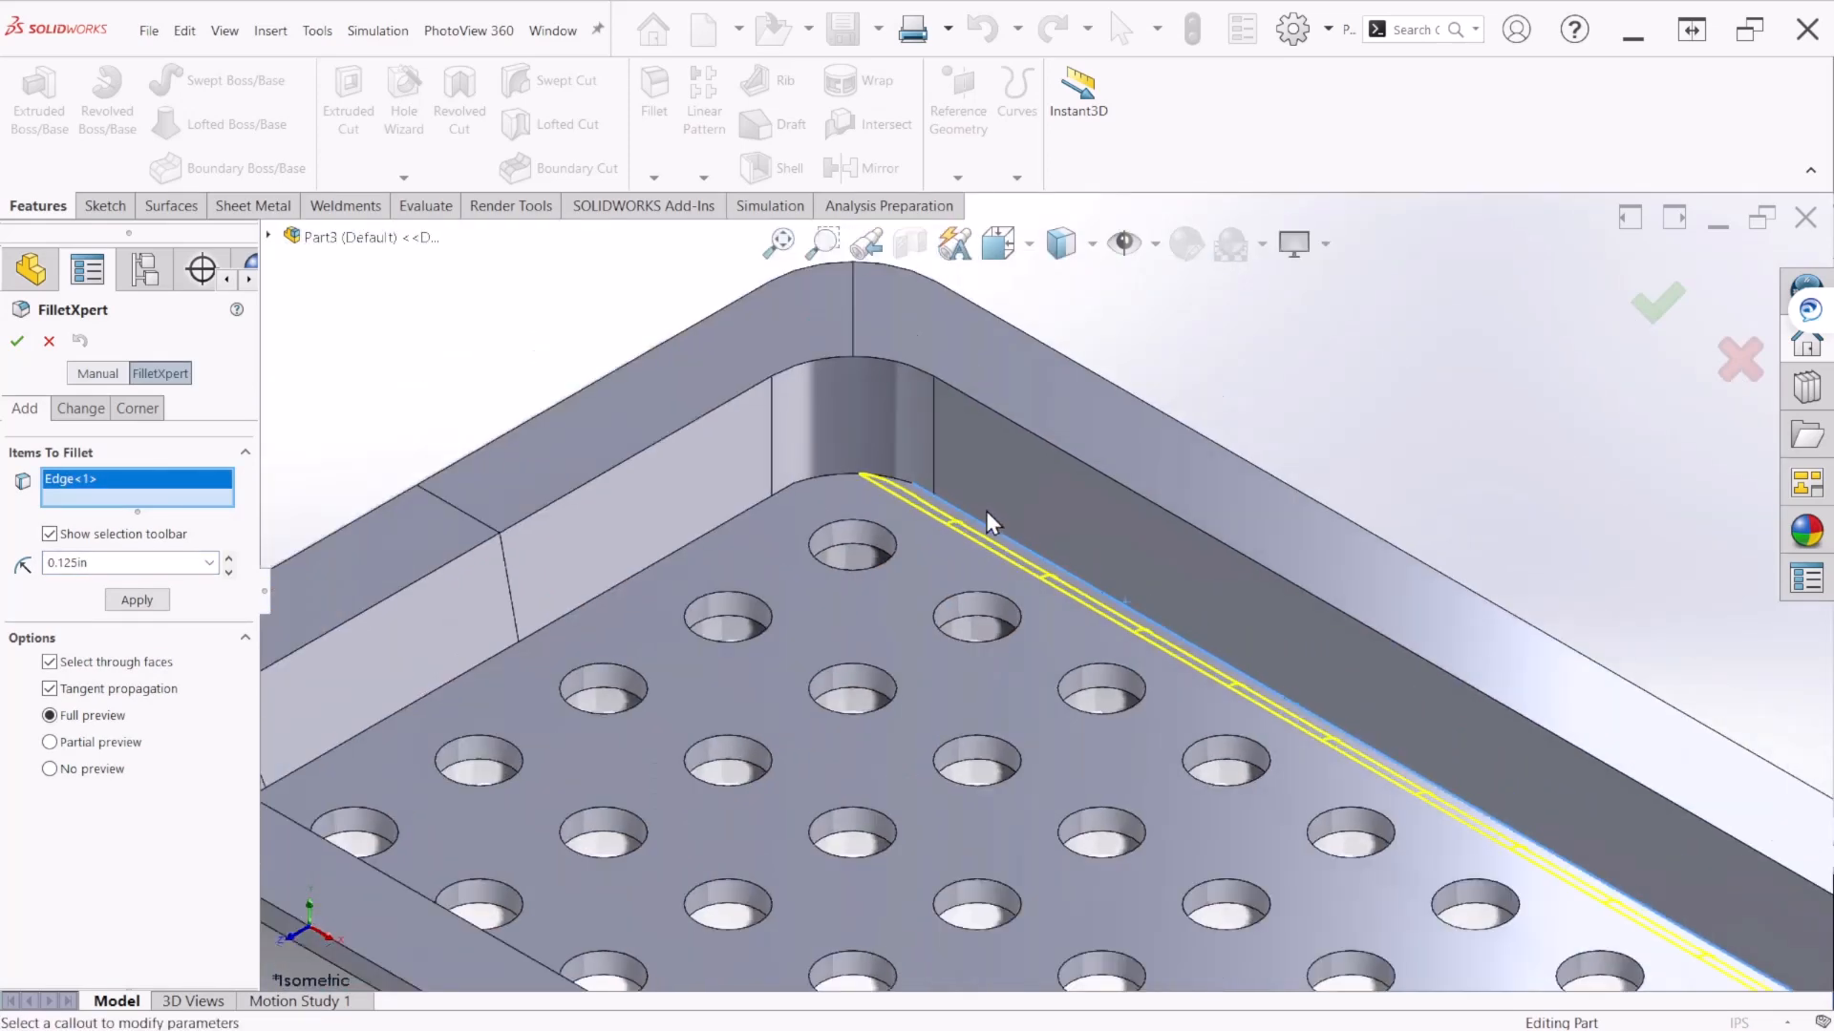
{"action": "scroll", "coordinate": [987, 519], "scroll_direction": "down", "scroll_amount": 7}
{"action": "key", "text": "Escape"}
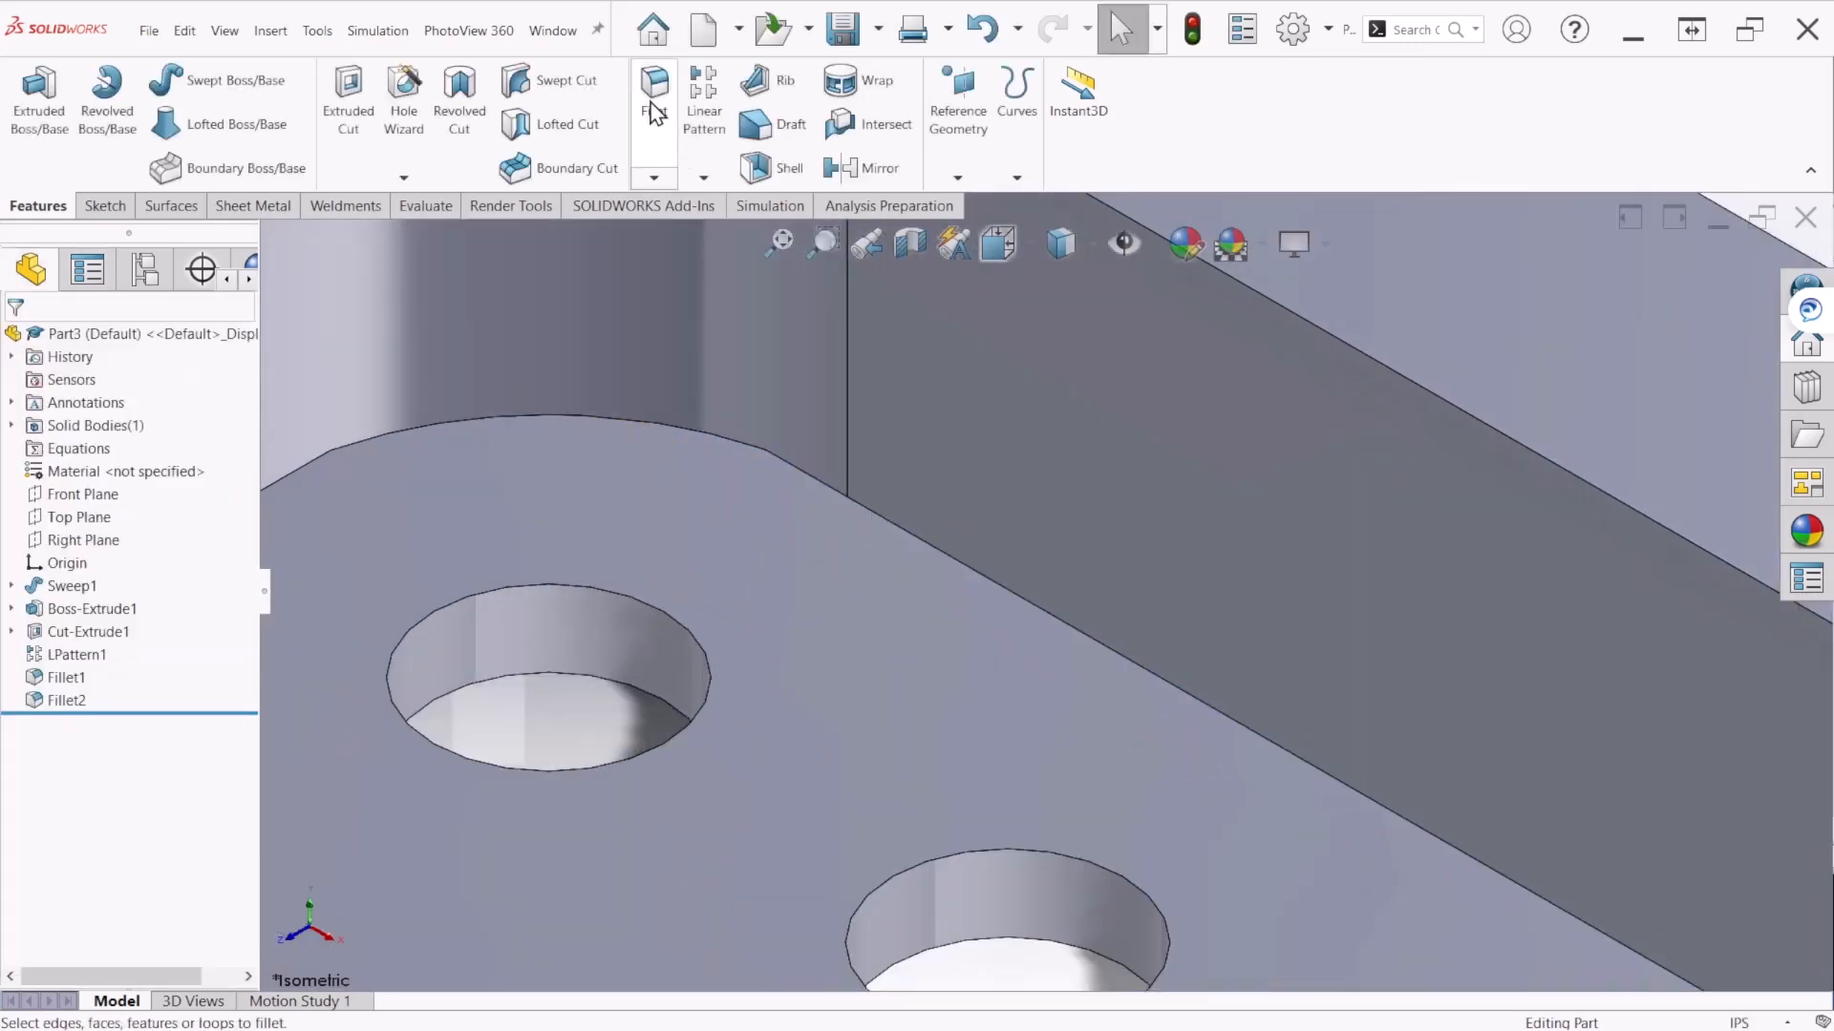
Step: Fillet the inner floor perimeter with a 0.125 in radius, picking the rounded corner edge where the wall meets the floor
{"action": "left_click", "coordinate": [652, 112]}
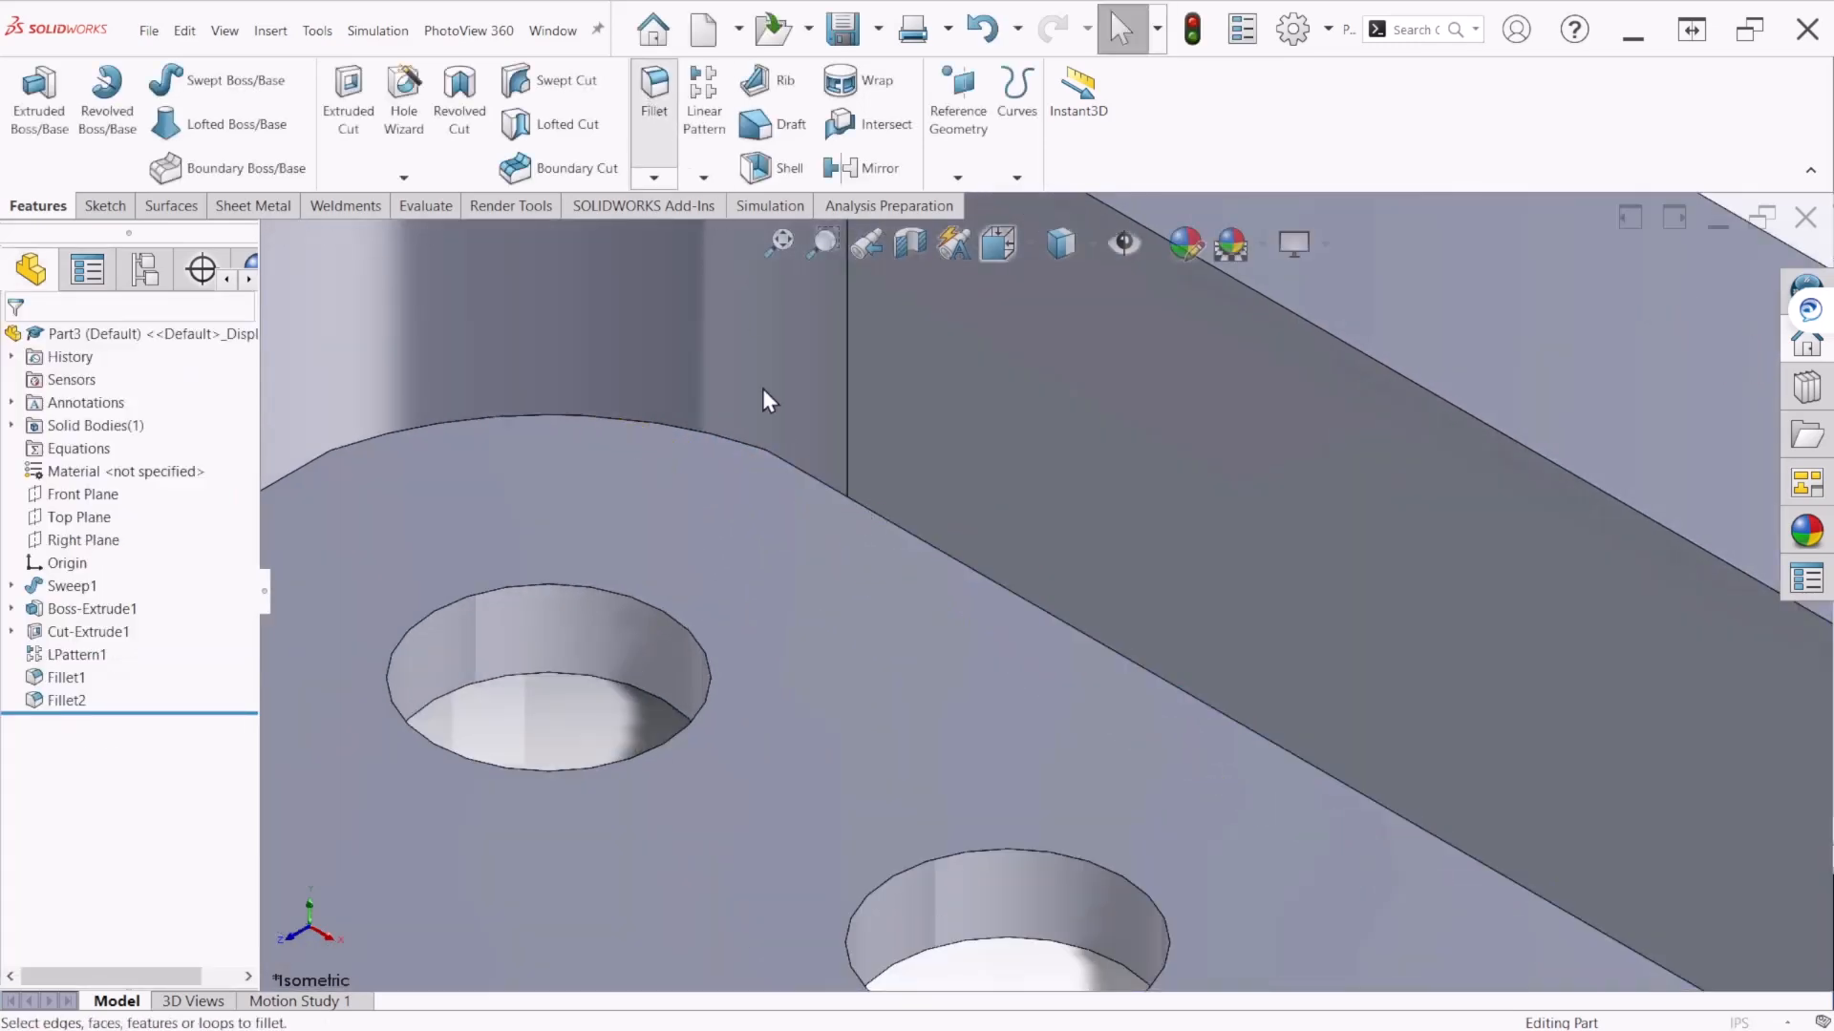
{"action": "left_click", "coordinate": [724, 439]}
{"action": "scroll", "coordinate": [738, 468], "scroll_direction": "up", "scroll_amount": 6}
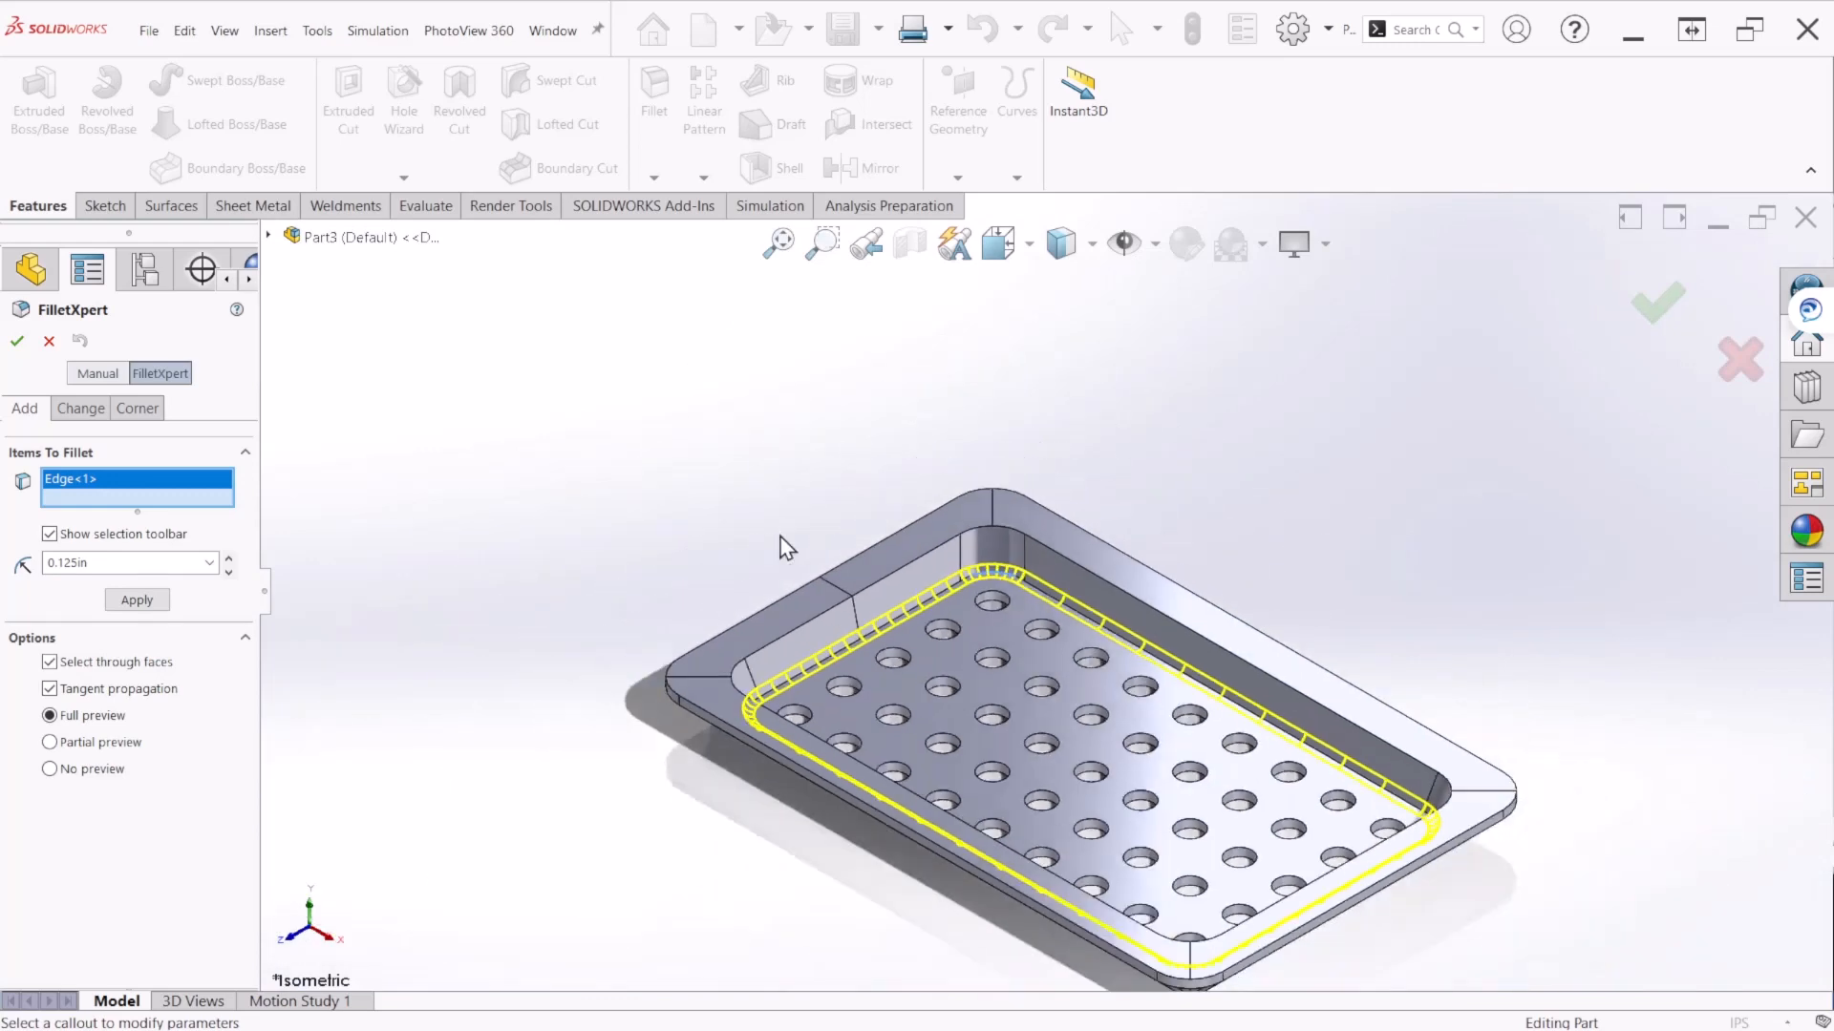
{"action": "scroll", "coordinate": [779, 550], "scroll_direction": "up", "scroll_amount": 2}
{"action": "left_click", "coordinate": [1657, 304]}
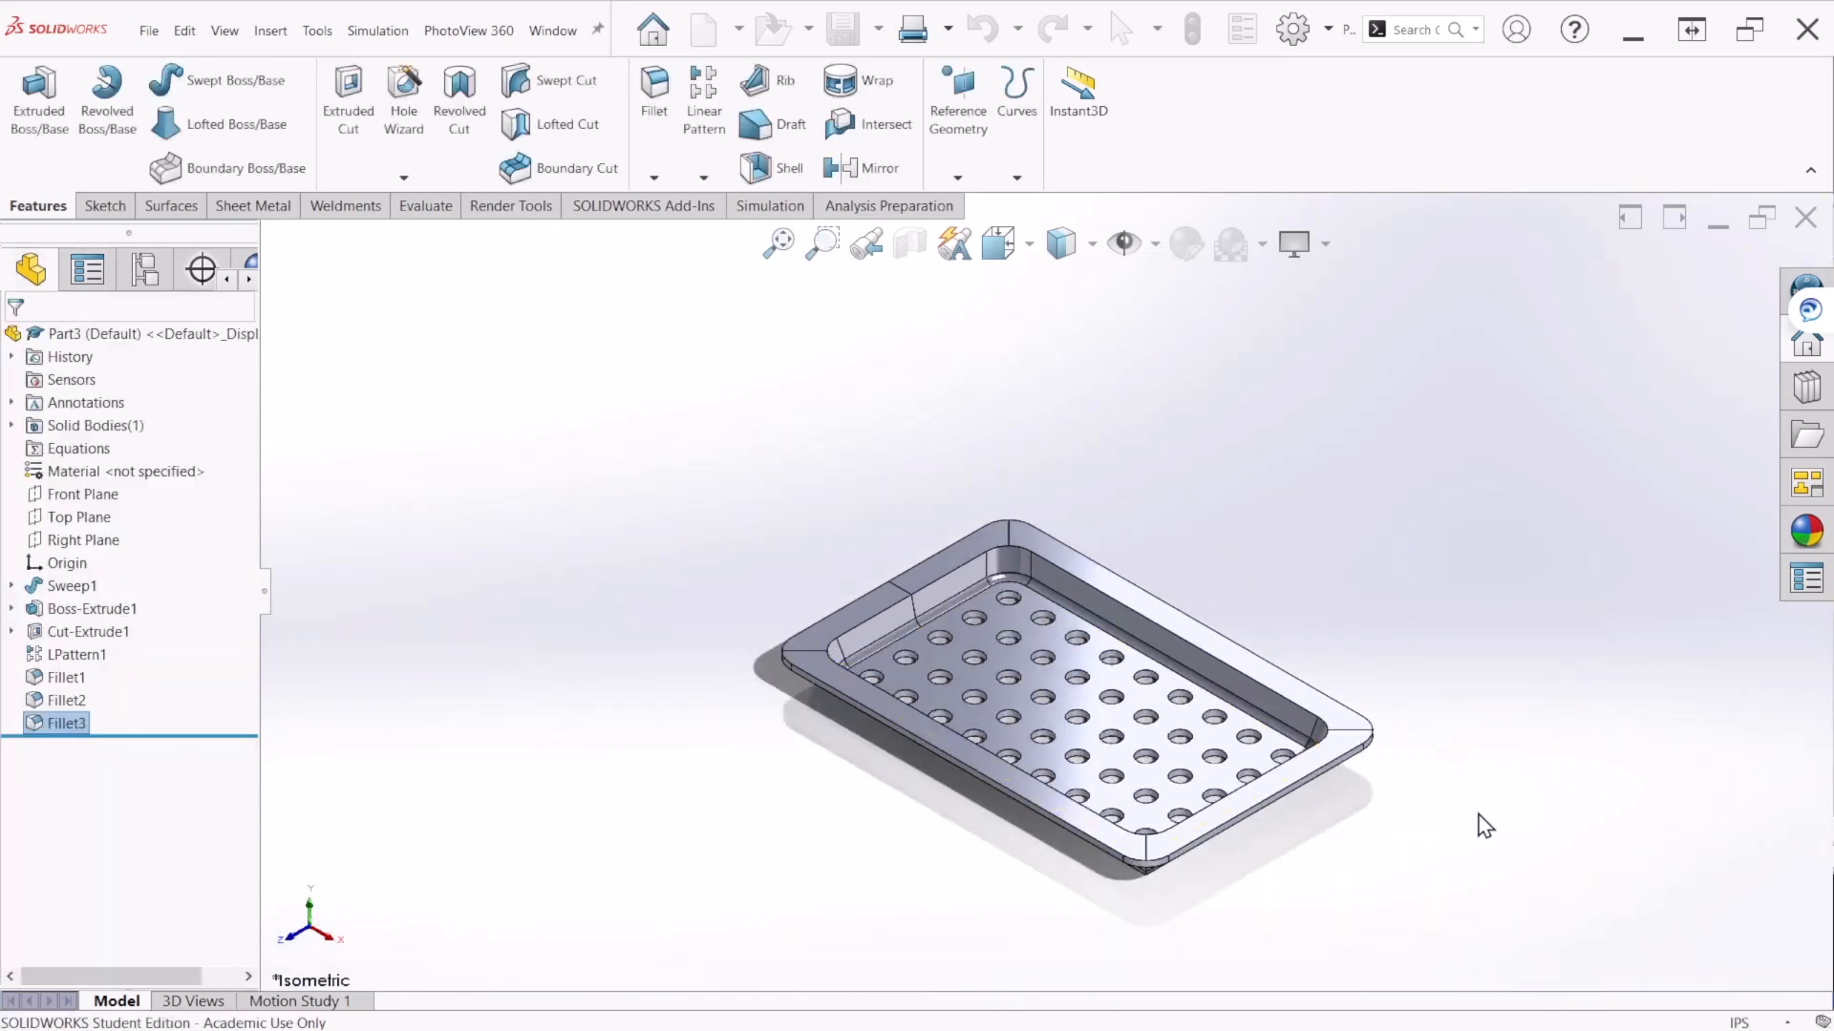
Step: Start another 0.125 in fillet and select a long outer edge where the side wall meets the bin's underside
{"action": "scroll", "coordinate": [1353, 867], "scroll_direction": "down", "scroll_amount": 4}
{"action": "scroll", "coordinate": [1163, 817], "scroll_direction": "up", "scroll_amount": 3}
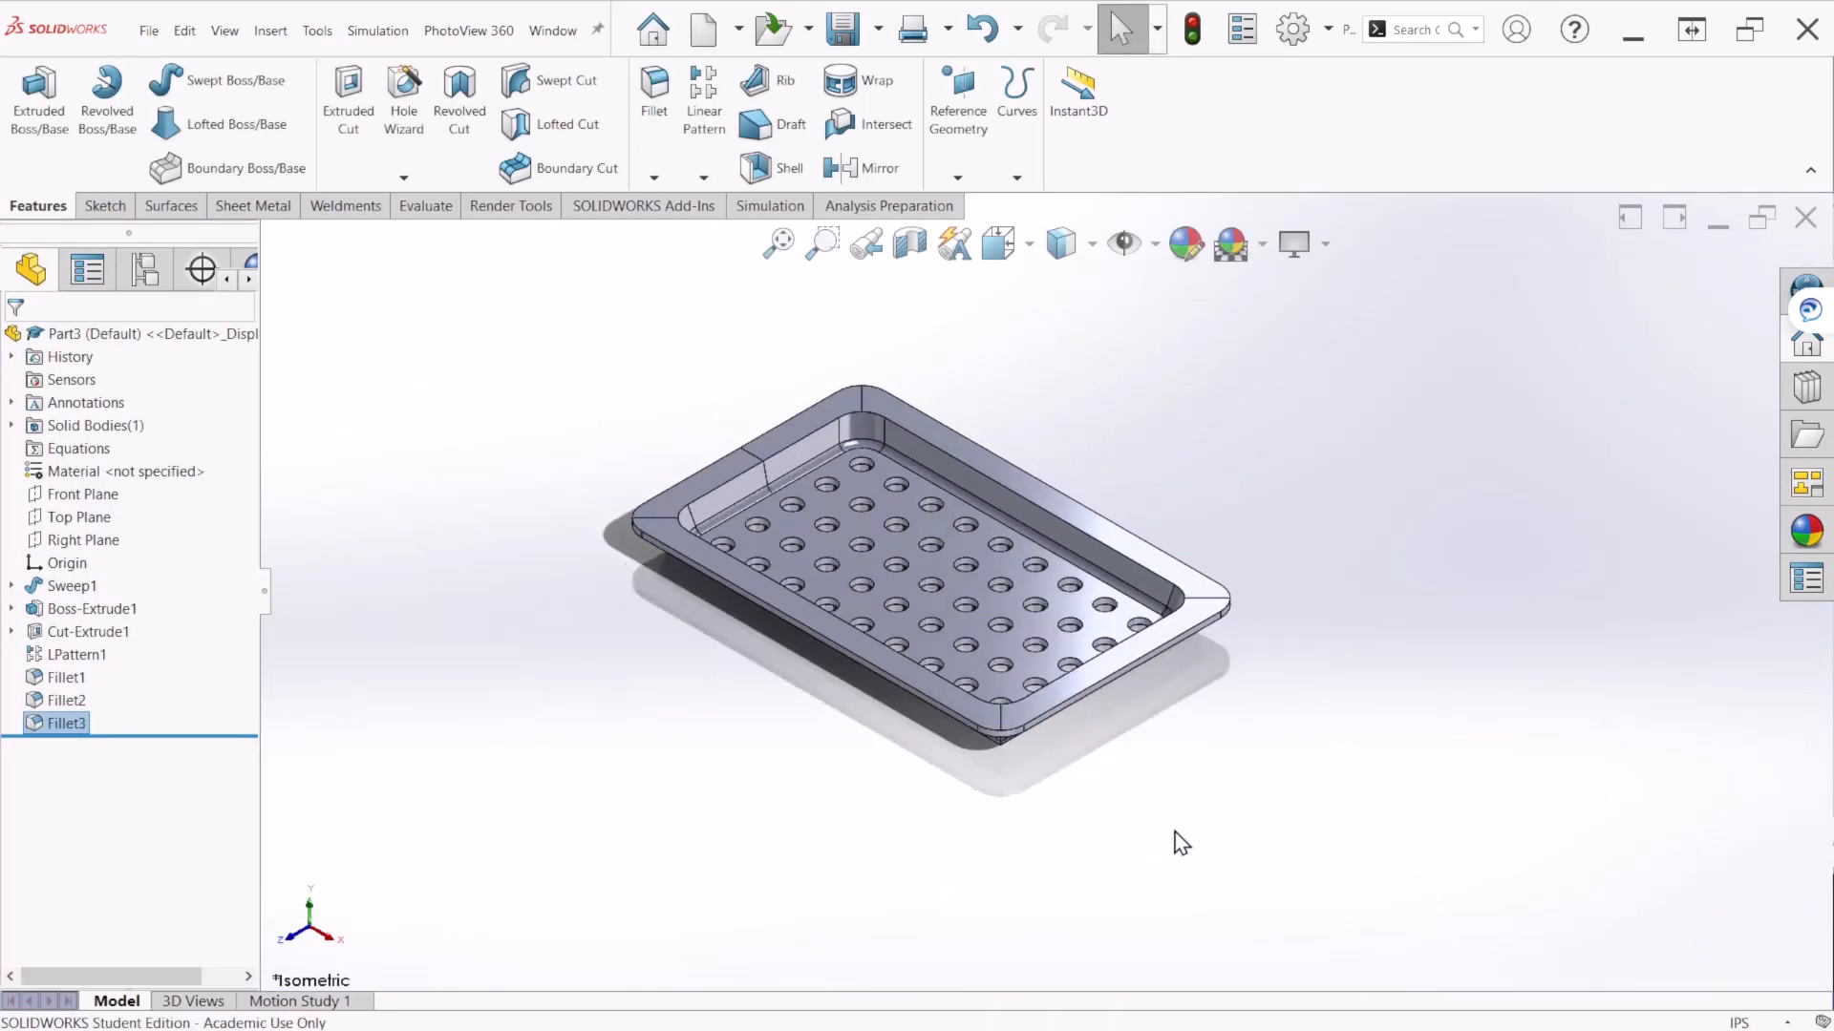
{"action": "middle_click_drag", "start_coordinate": [1173, 831], "coordinate": [1181, 659]}
{"action": "scroll", "coordinate": [1127, 573], "scroll_direction": "down", "scroll_amount": 4}
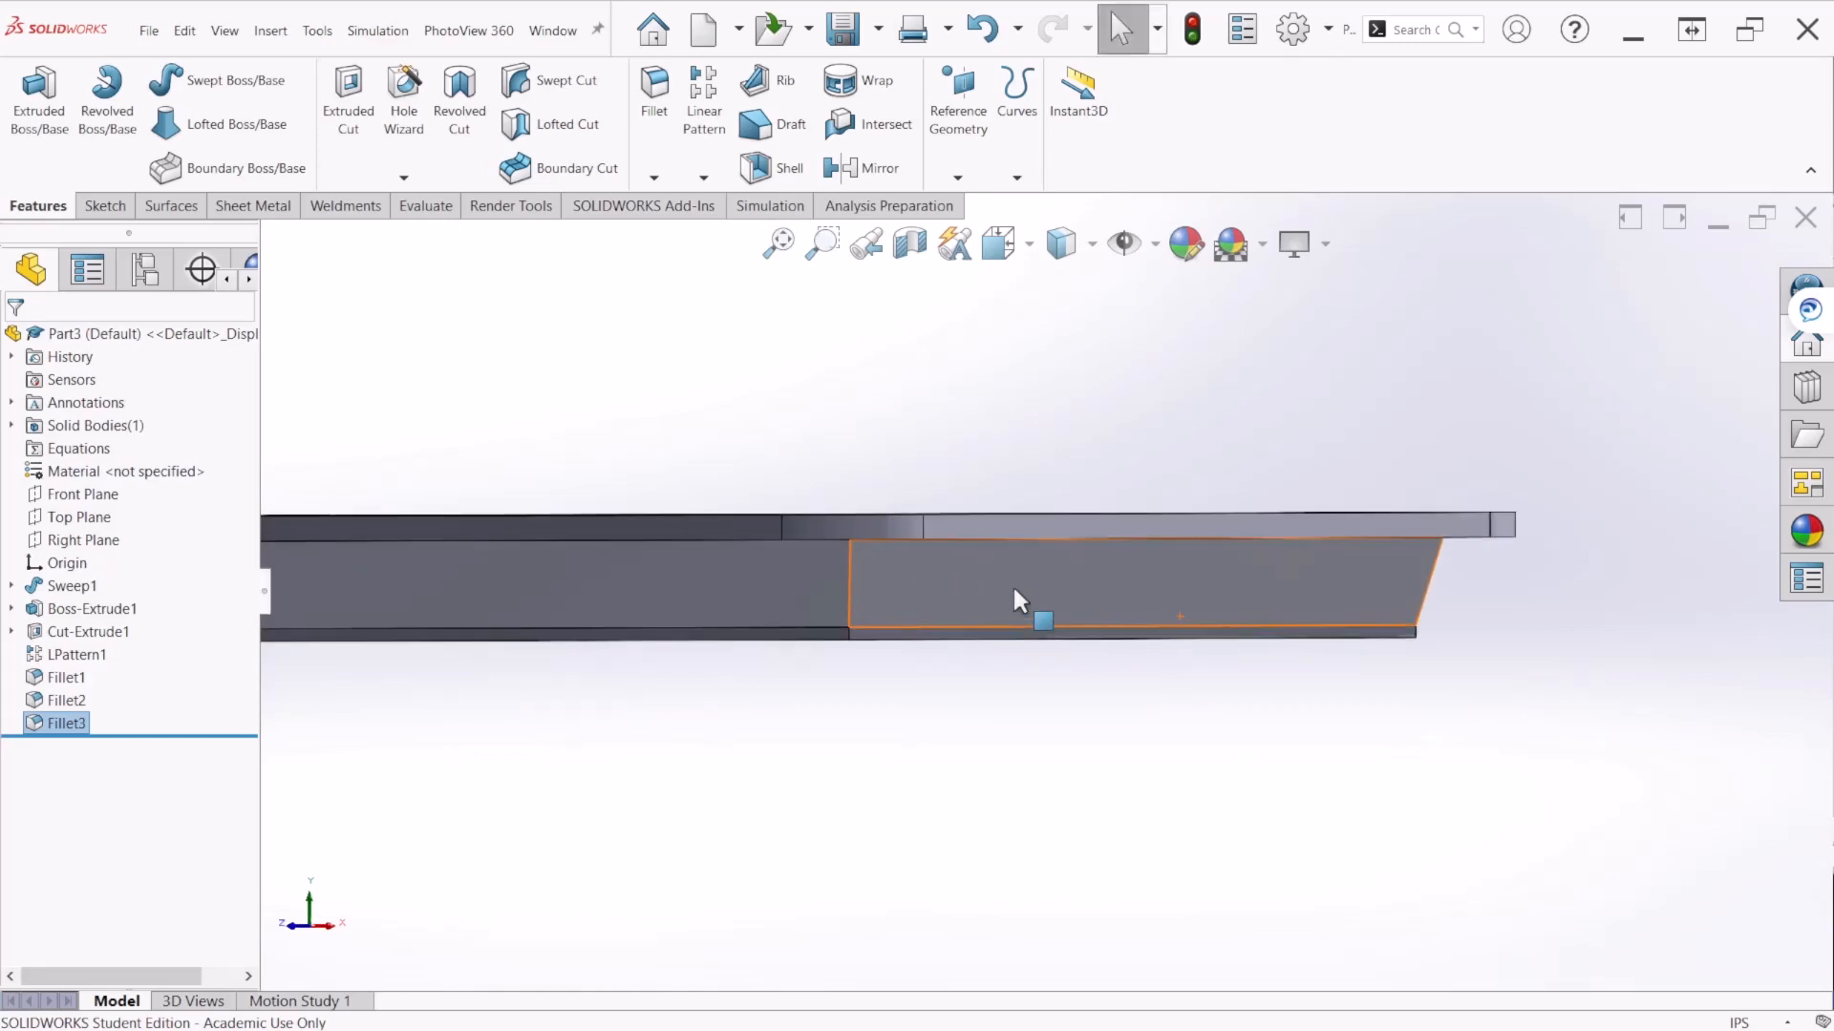
{"action": "scroll", "coordinate": [1012, 582], "scroll_direction": "down", "scroll_amount": 3}
{"action": "middle_click_drag", "start_coordinate": [950, 647], "coordinate": [941, 533]}
{"action": "scroll", "coordinate": [960, 541], "scroll_direction": "up", "scroll_amount": 8}
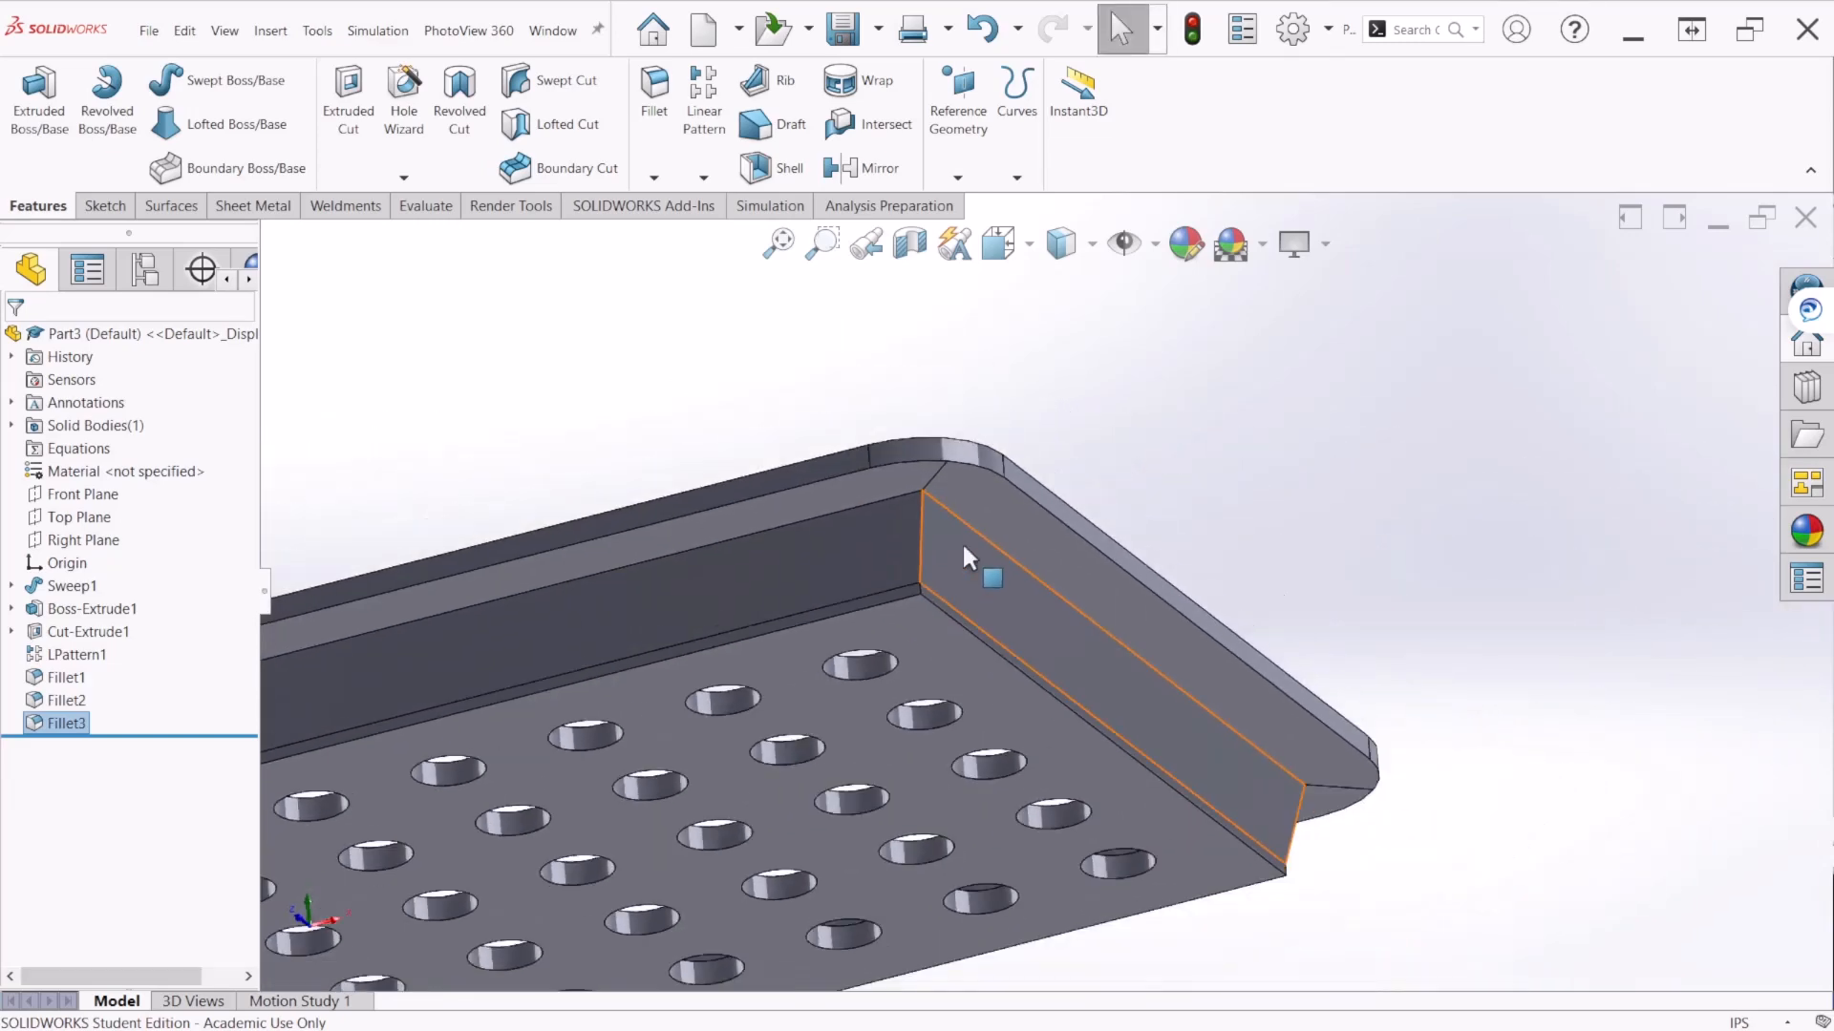
{"action": "scroll", "coordinate": [495, 722], "scroll_direction": "down", "scroll_amount": 5}
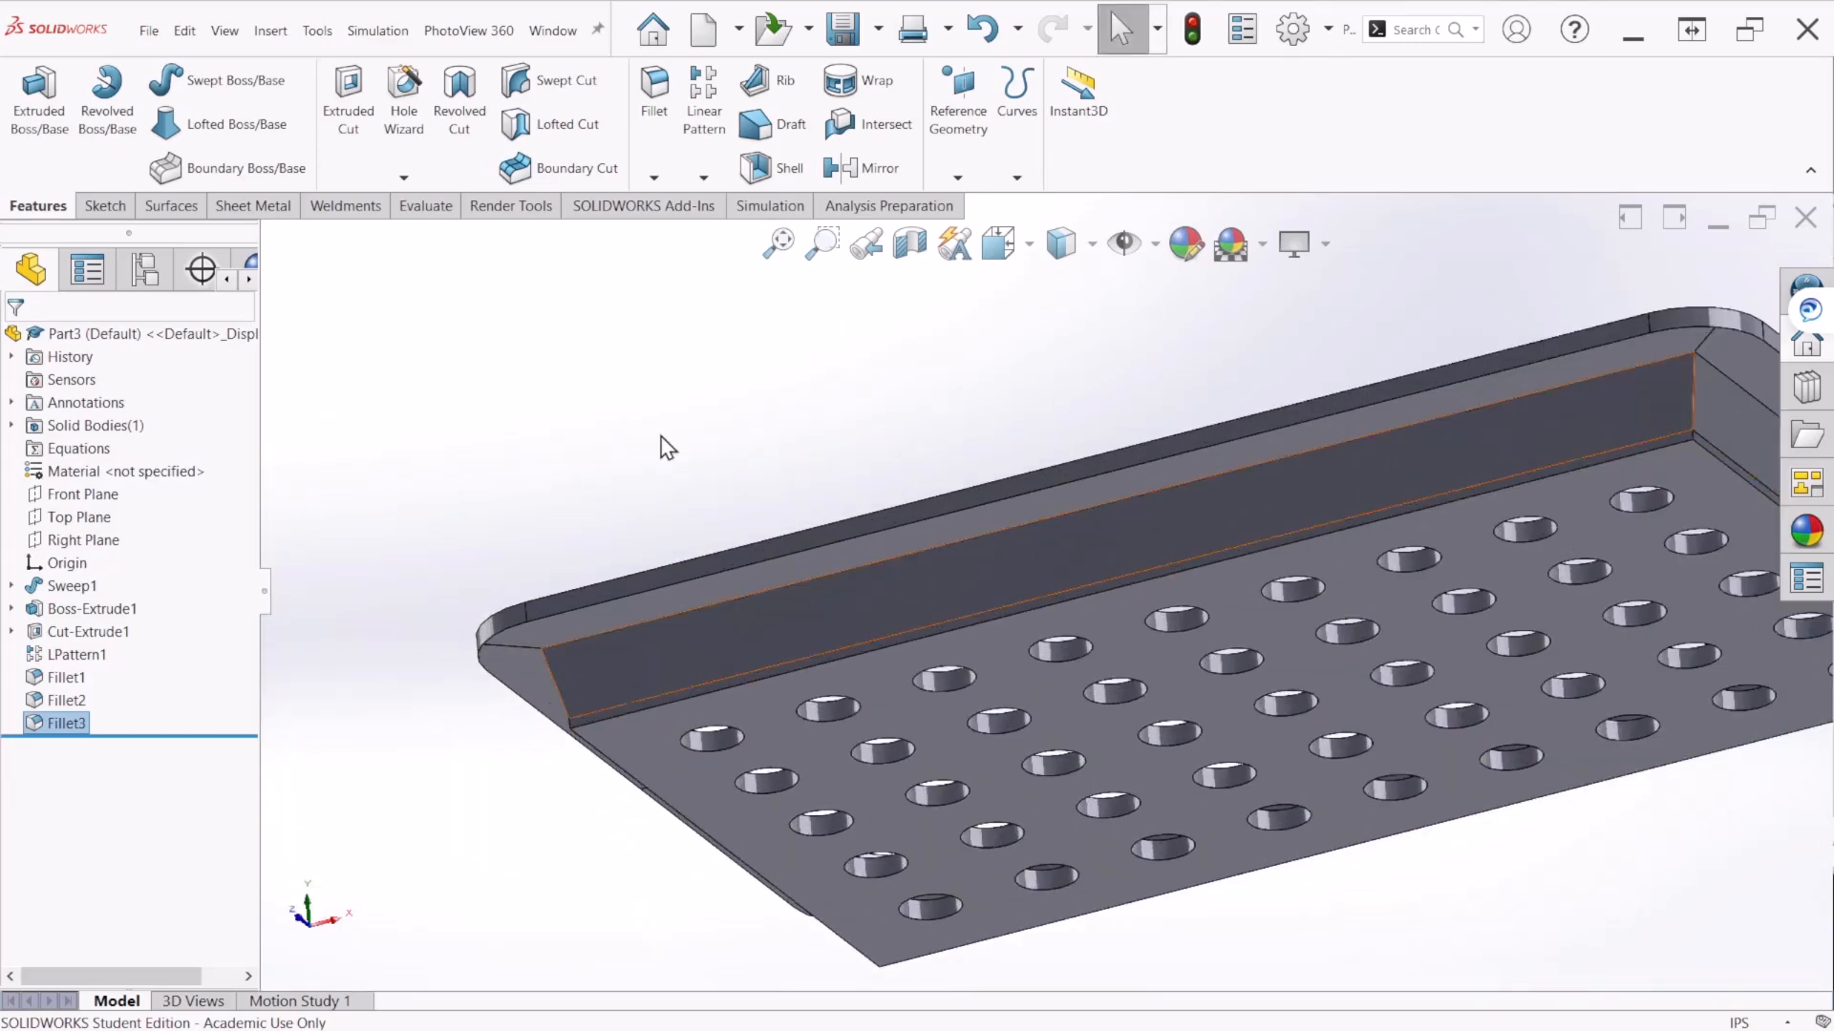
{"action": "left_click", "coordinate": [654, 94]}
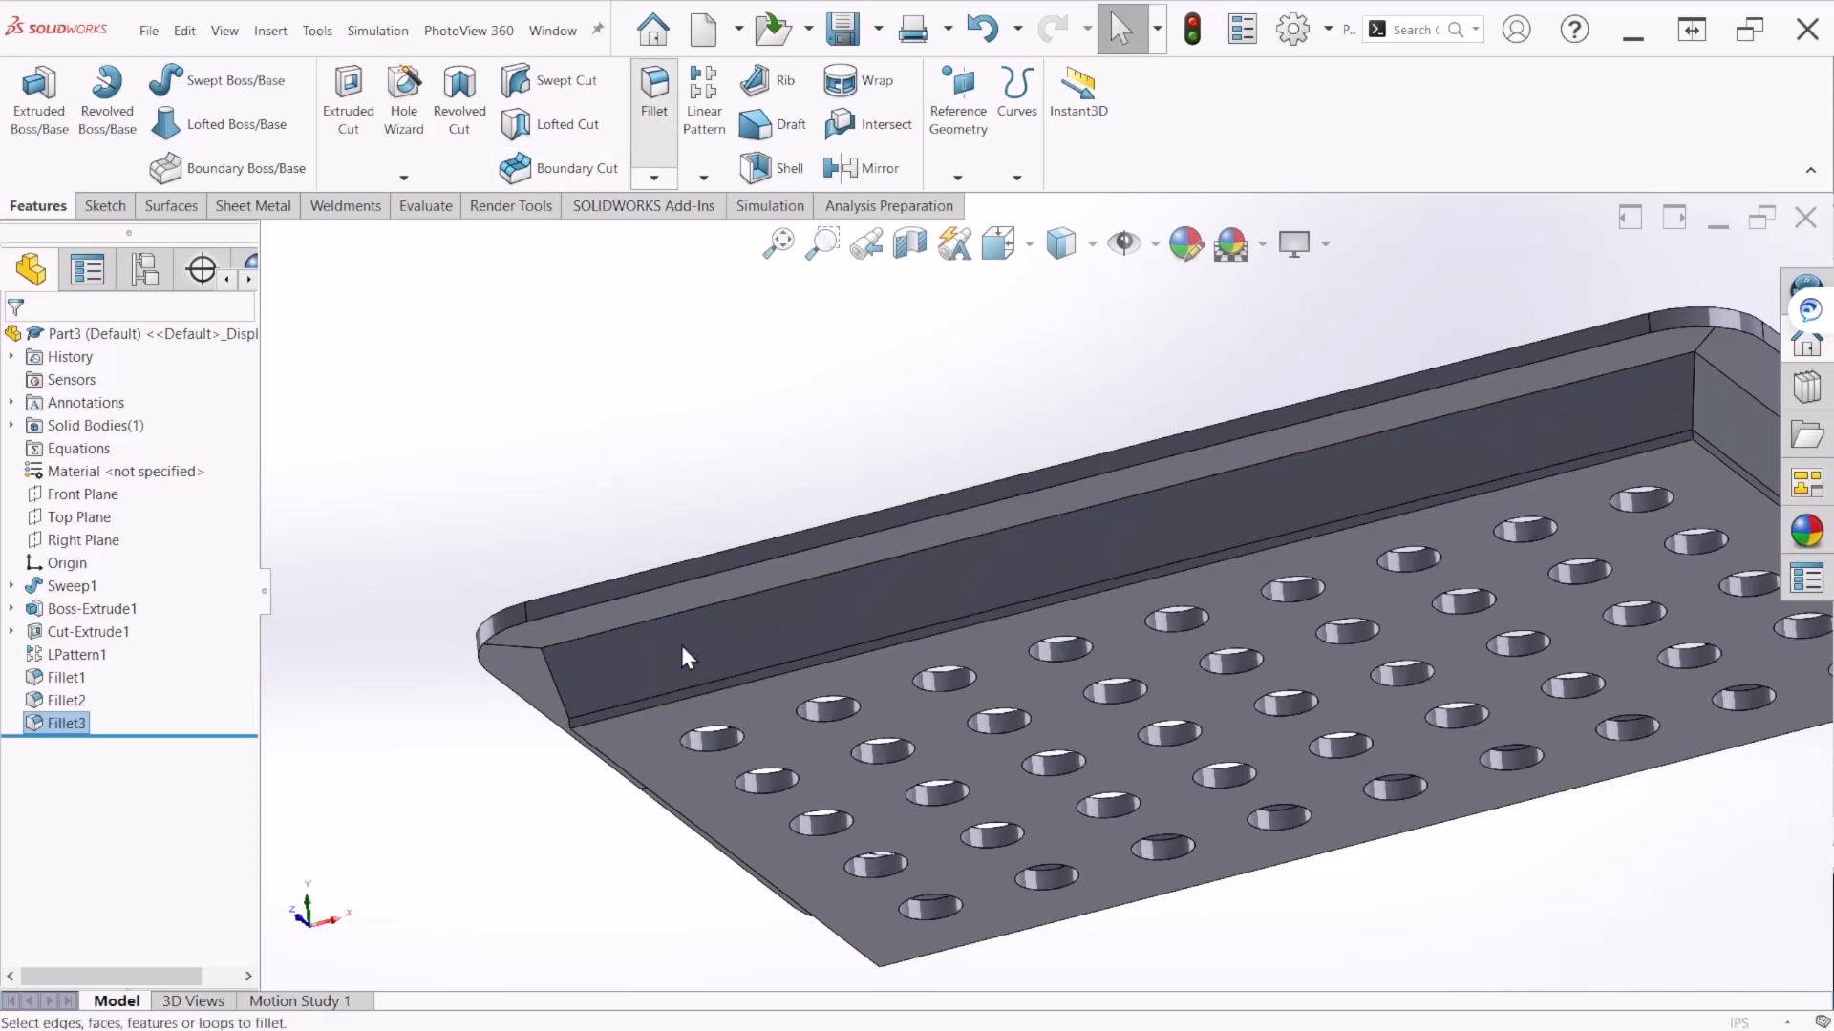
{"action": "left_click", "coordinate": [652, 716]}
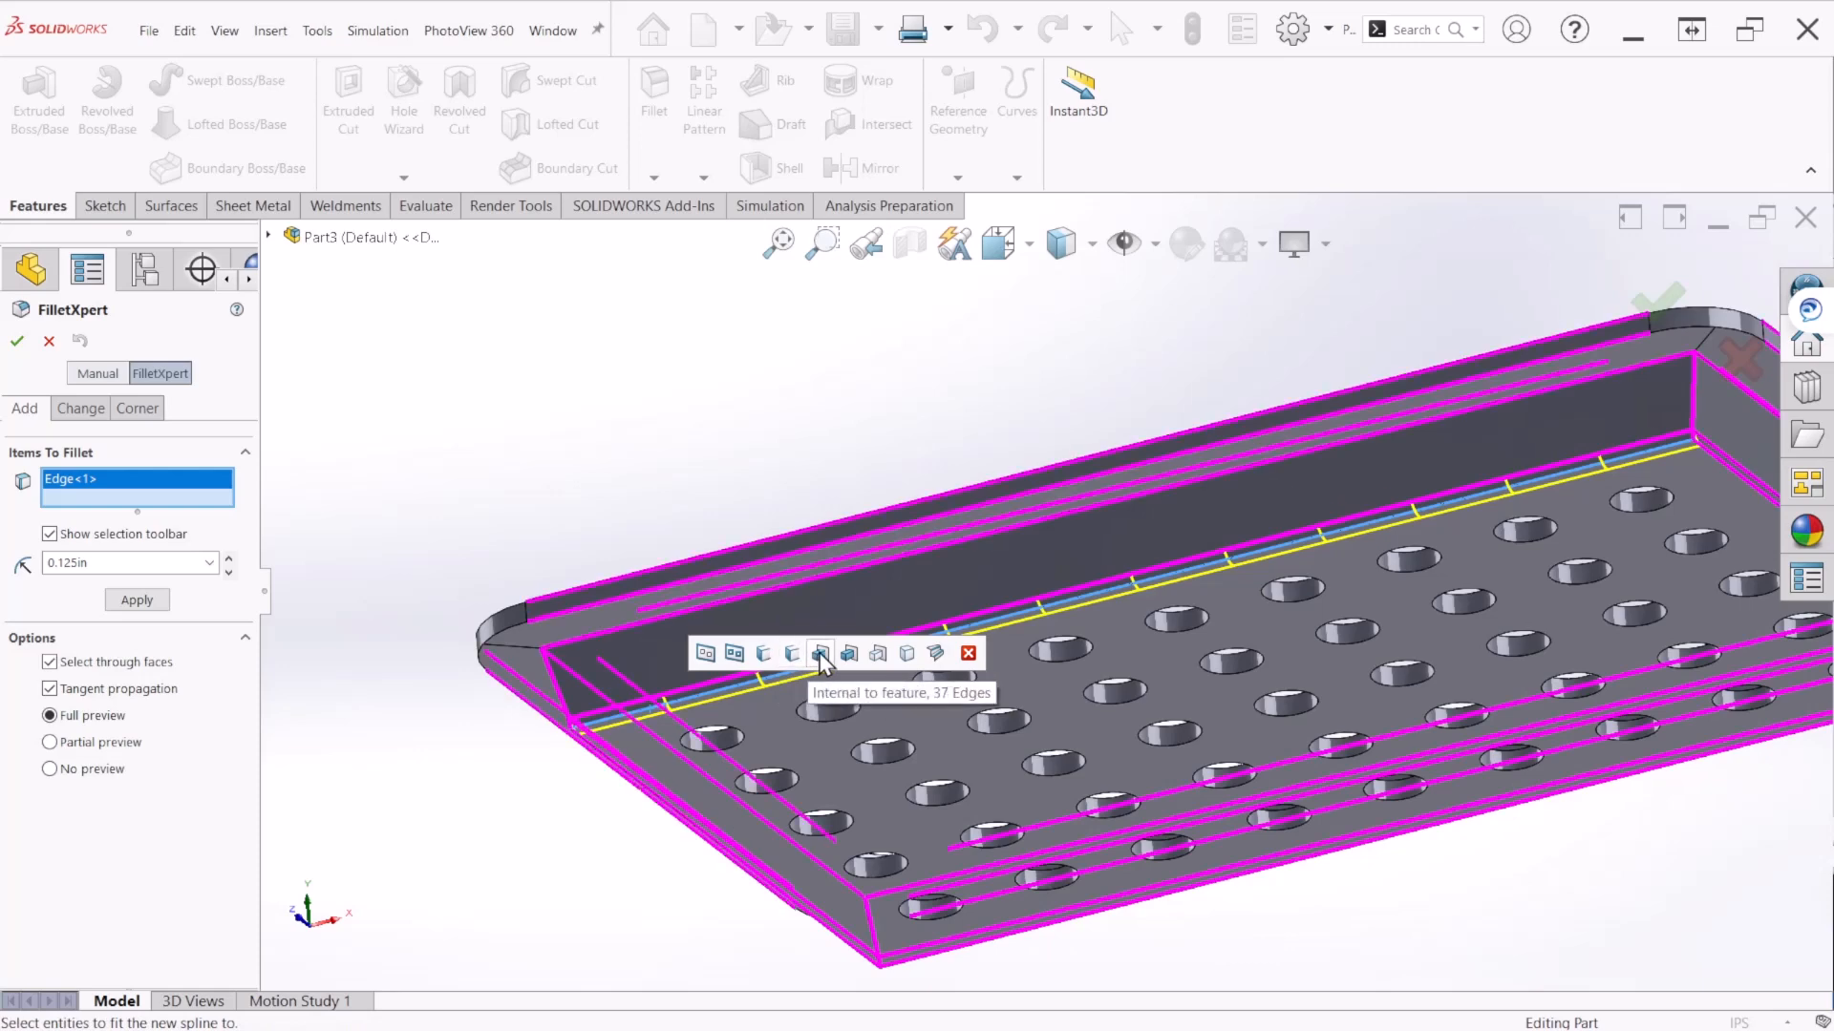
Step: Add the other three outer edges of the bin's underside to the selection, apply the 0.125 in fillet and restore the isometric view
{"action": "middle_click_drag", "start_coordinate": [635, 755], "coordinate": [729, 760]}
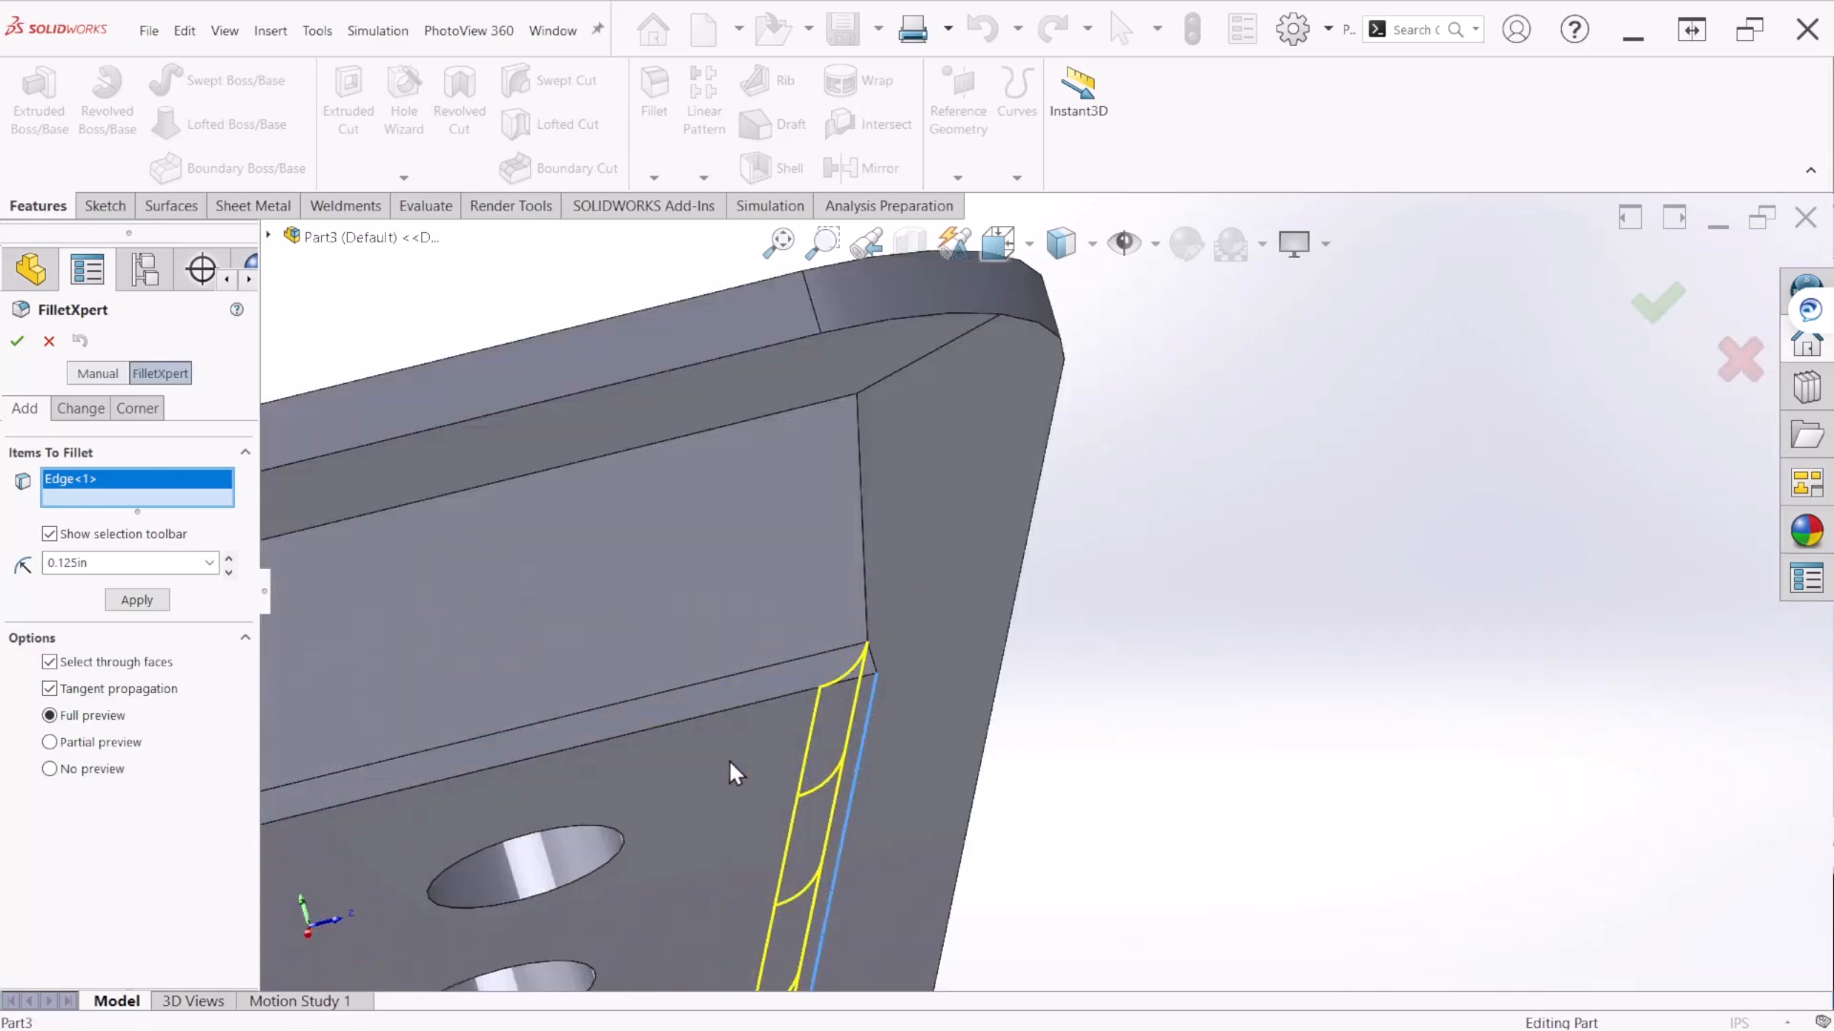
{"action": "left_click", "coordinate": [776, 693]}
{"action": "scroll", "coordinate": [777, 697], "scroll_direction": "up", "scroll_amount": 5}
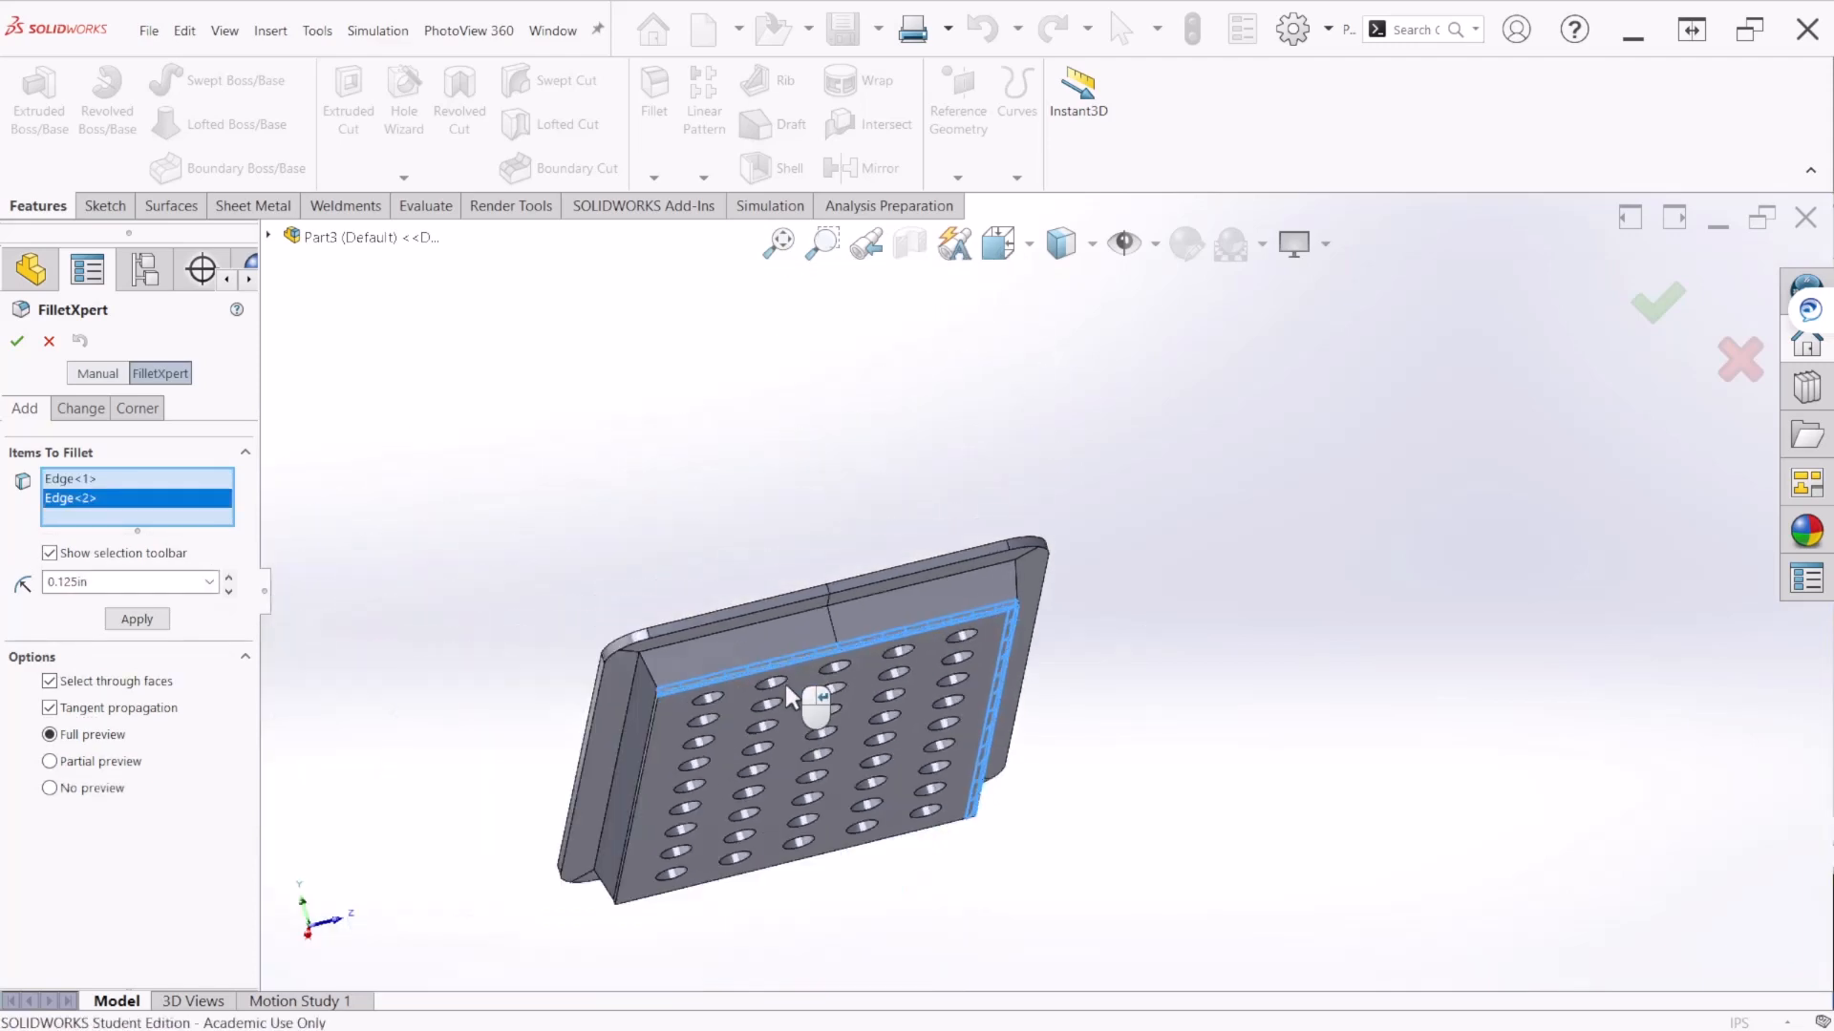
{"action": "scroll", "coordinate": [680, 707], "scroll_direction": "down", "scroll_amount": 5}
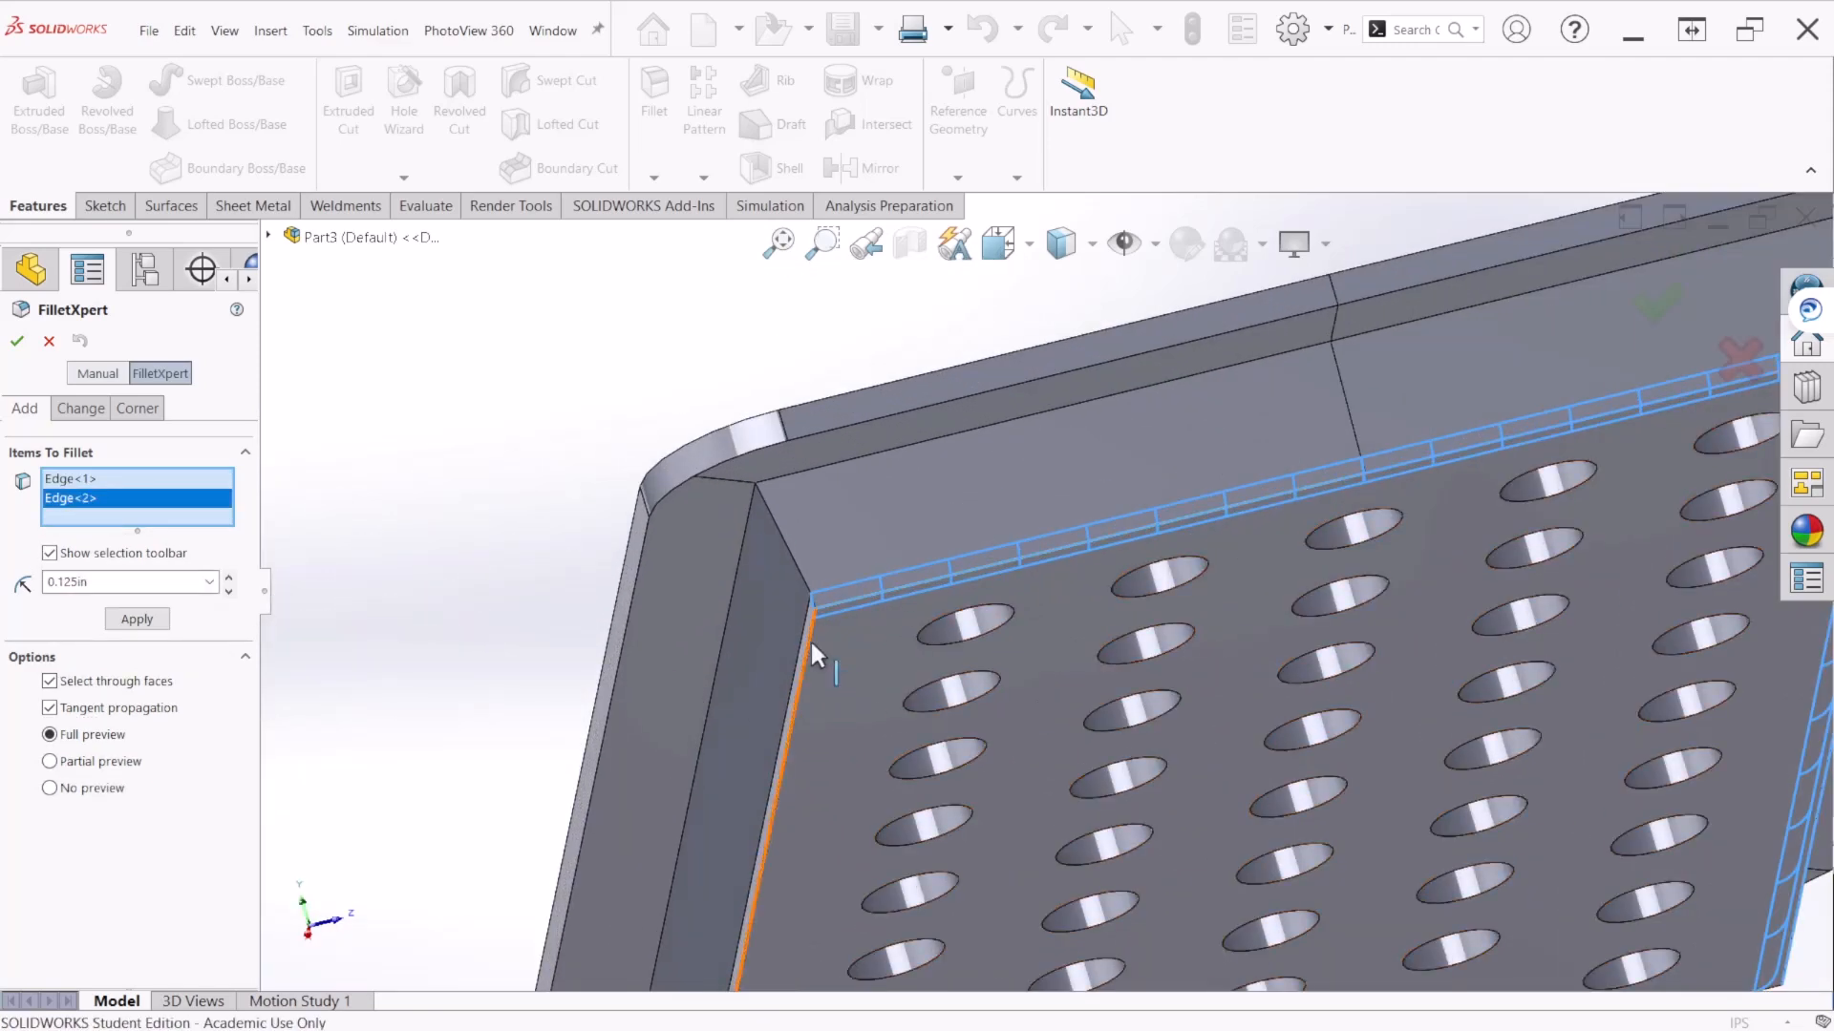
{"action": "left_click", "coordinate": [811, 642]}
{"action": "scroll", "coordinate": [955, 726], "scroll_direction": "up", "scroll_amount": 5}
{"action": "scroll", "coordinate": [1118, 781], "scroll_direction": "down", "scroll_amount": 4}
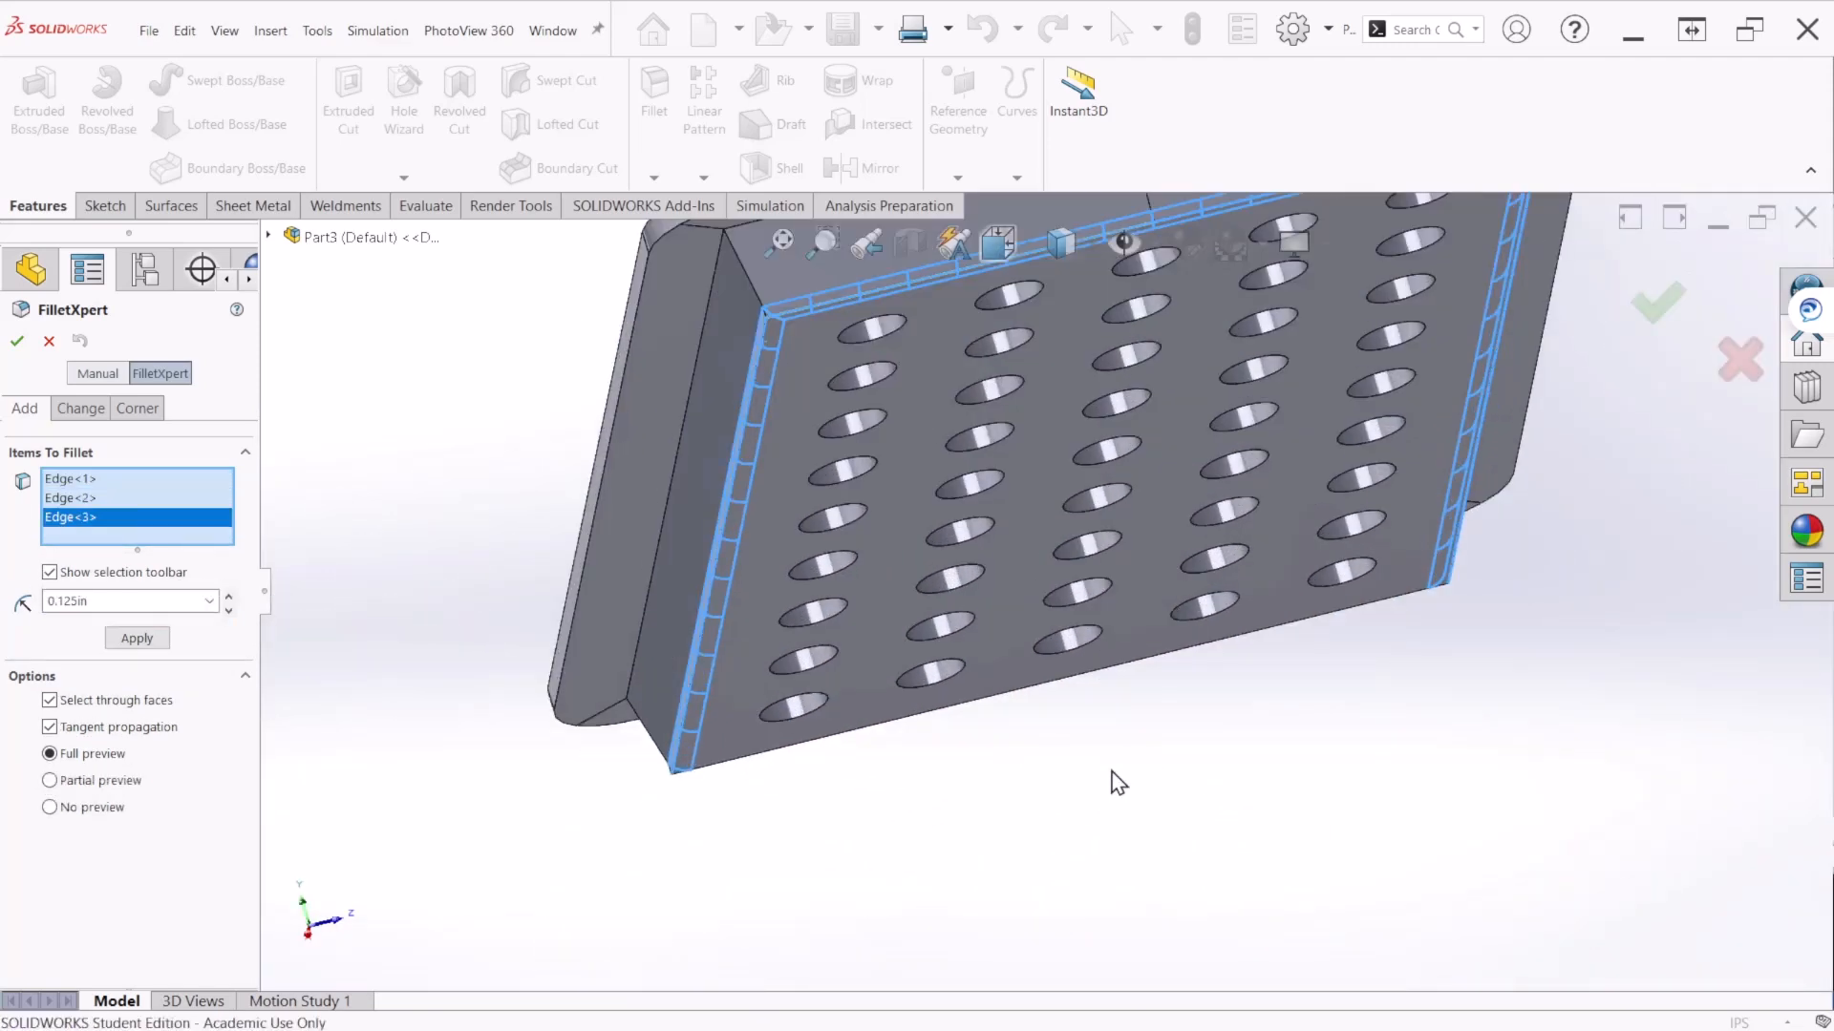
{"action": "left_click", "coordinate": [1056, 698]}
{"action": "scroll", "coordinate": [1059, 716], "scroll_direction": "up", "scroll_amount": 5}
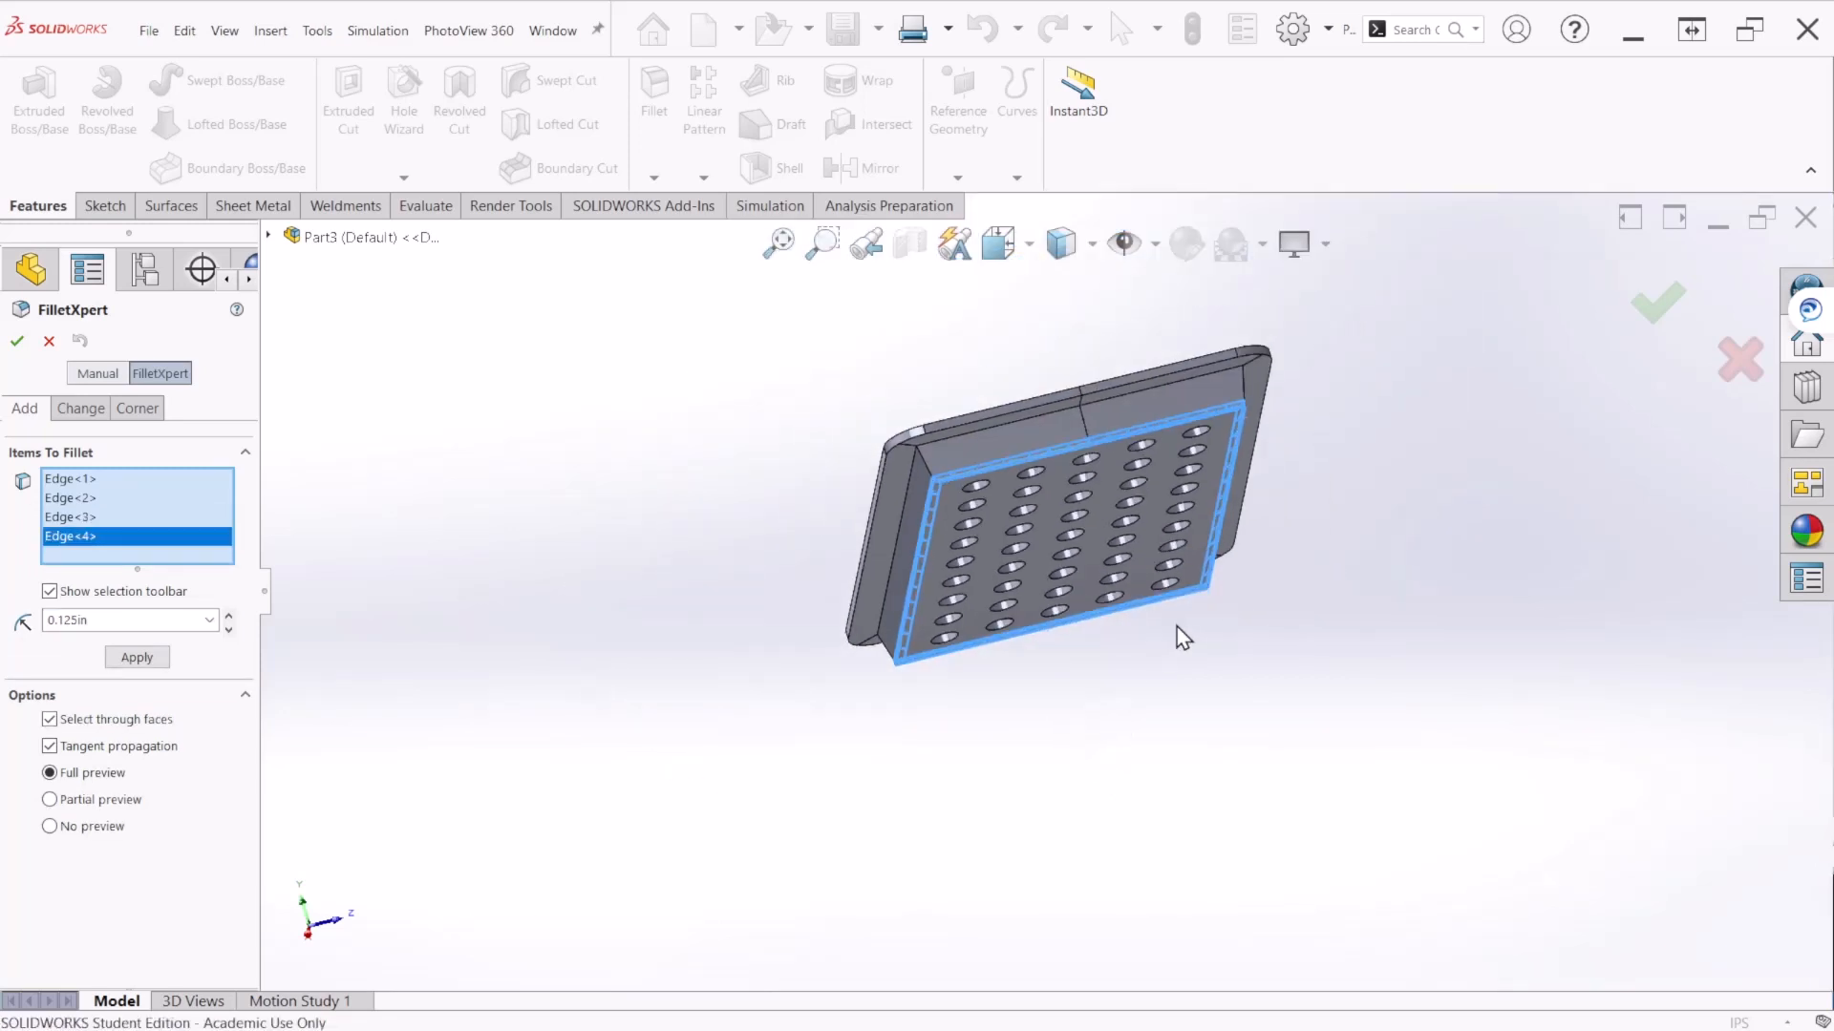
{"action": "middle_click_drag", "start_coordinate": [1178, 635], "coordinate": [1237, 676]}
{"action": "left_click", "coordinate": [1658, 302]}
{"action": "key", "text": "ctrl+7"}
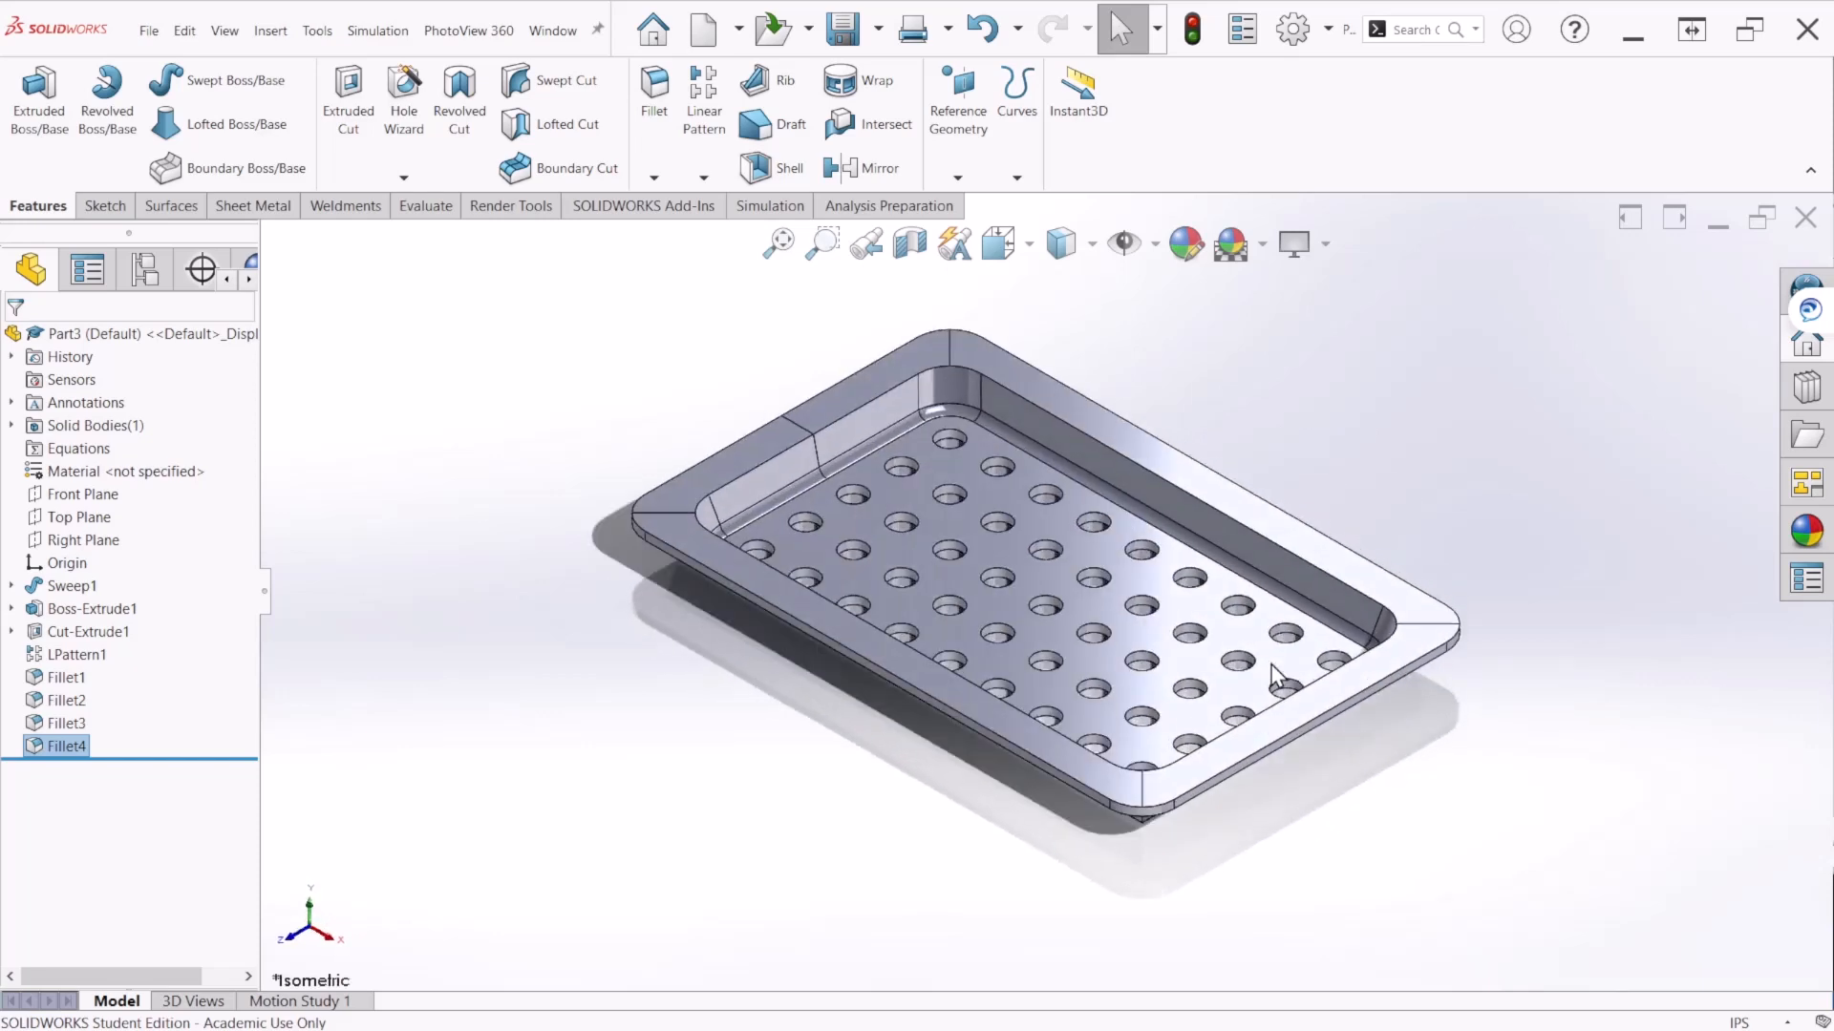
Step: Assign the 3003 Alloy material from the Aluminium Alloys category of SOLIDWORKS Materials to the bin
{"action": "scroll", "coordinate": [1269, 684], "scroll_direction": "up", "scroll_amount": 3}
{"action": "scroll", "coordinate": [1270, 681], "scroll_direction": "down", "scroll_amount": 2}
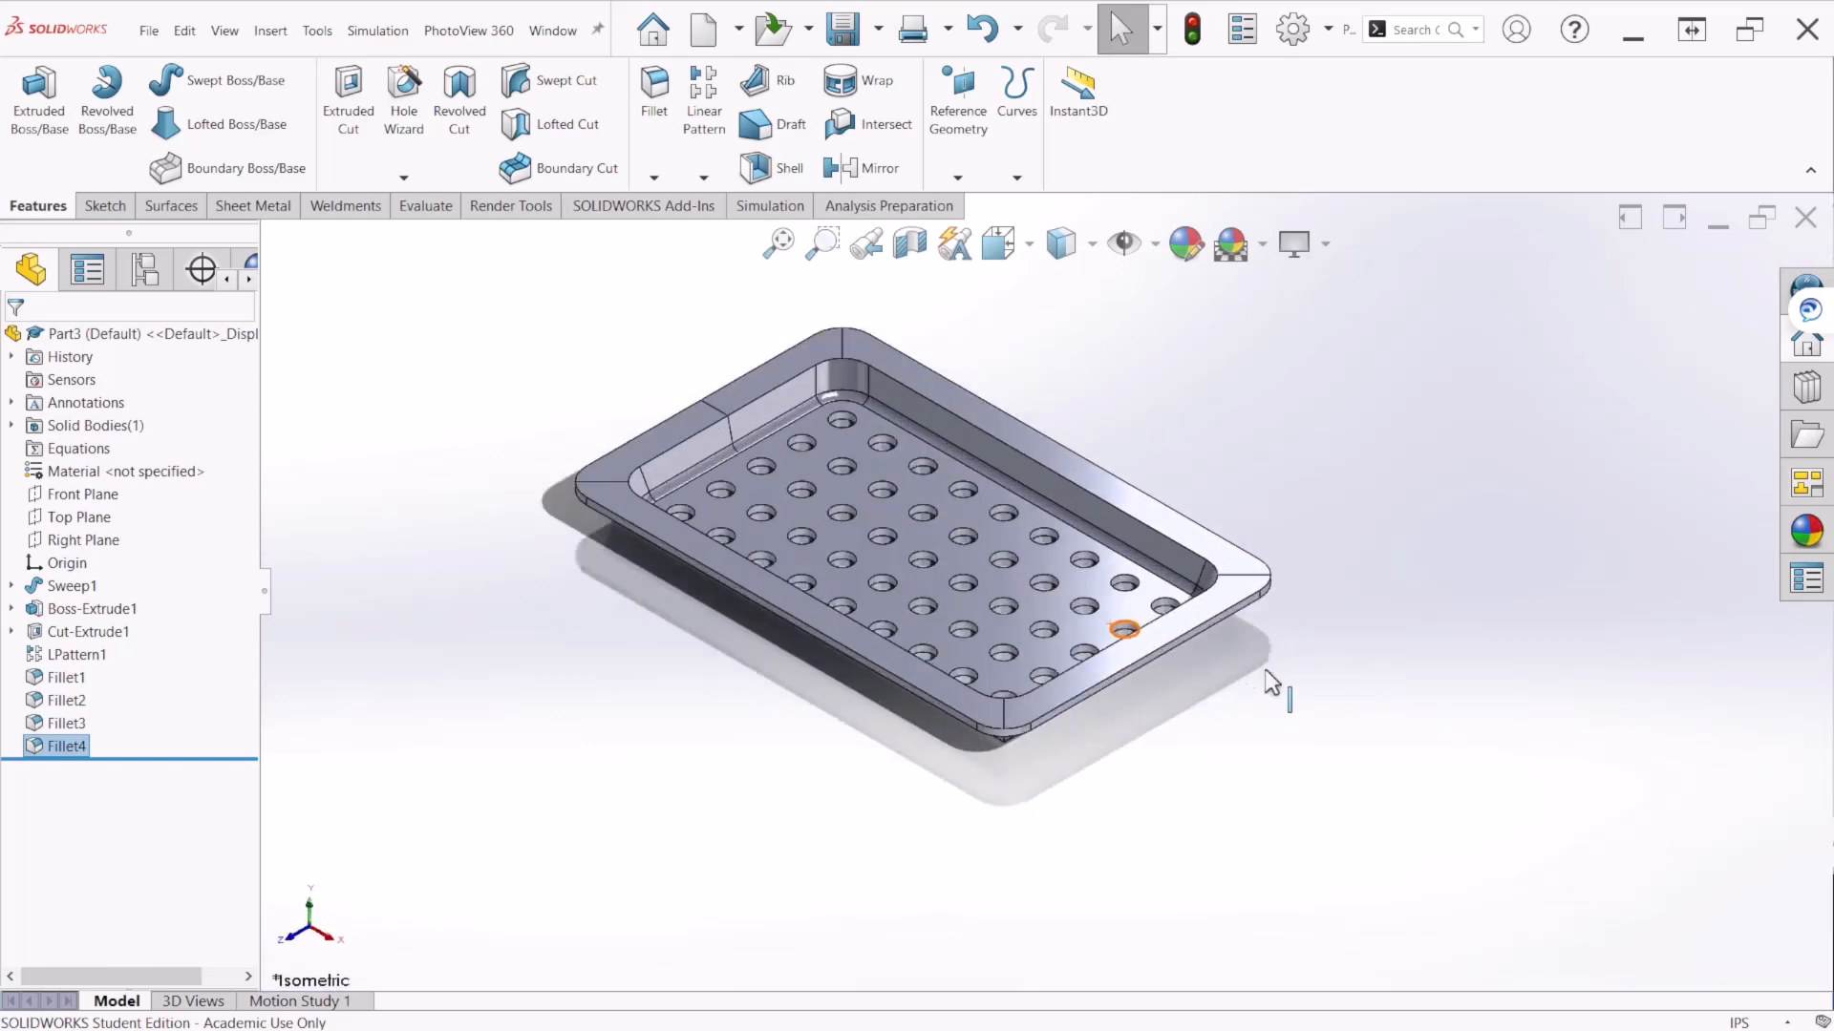
{"action": "scroll", "coordinate": [482, 372], "scroll_direction": "up", "scroll_amount": 1}
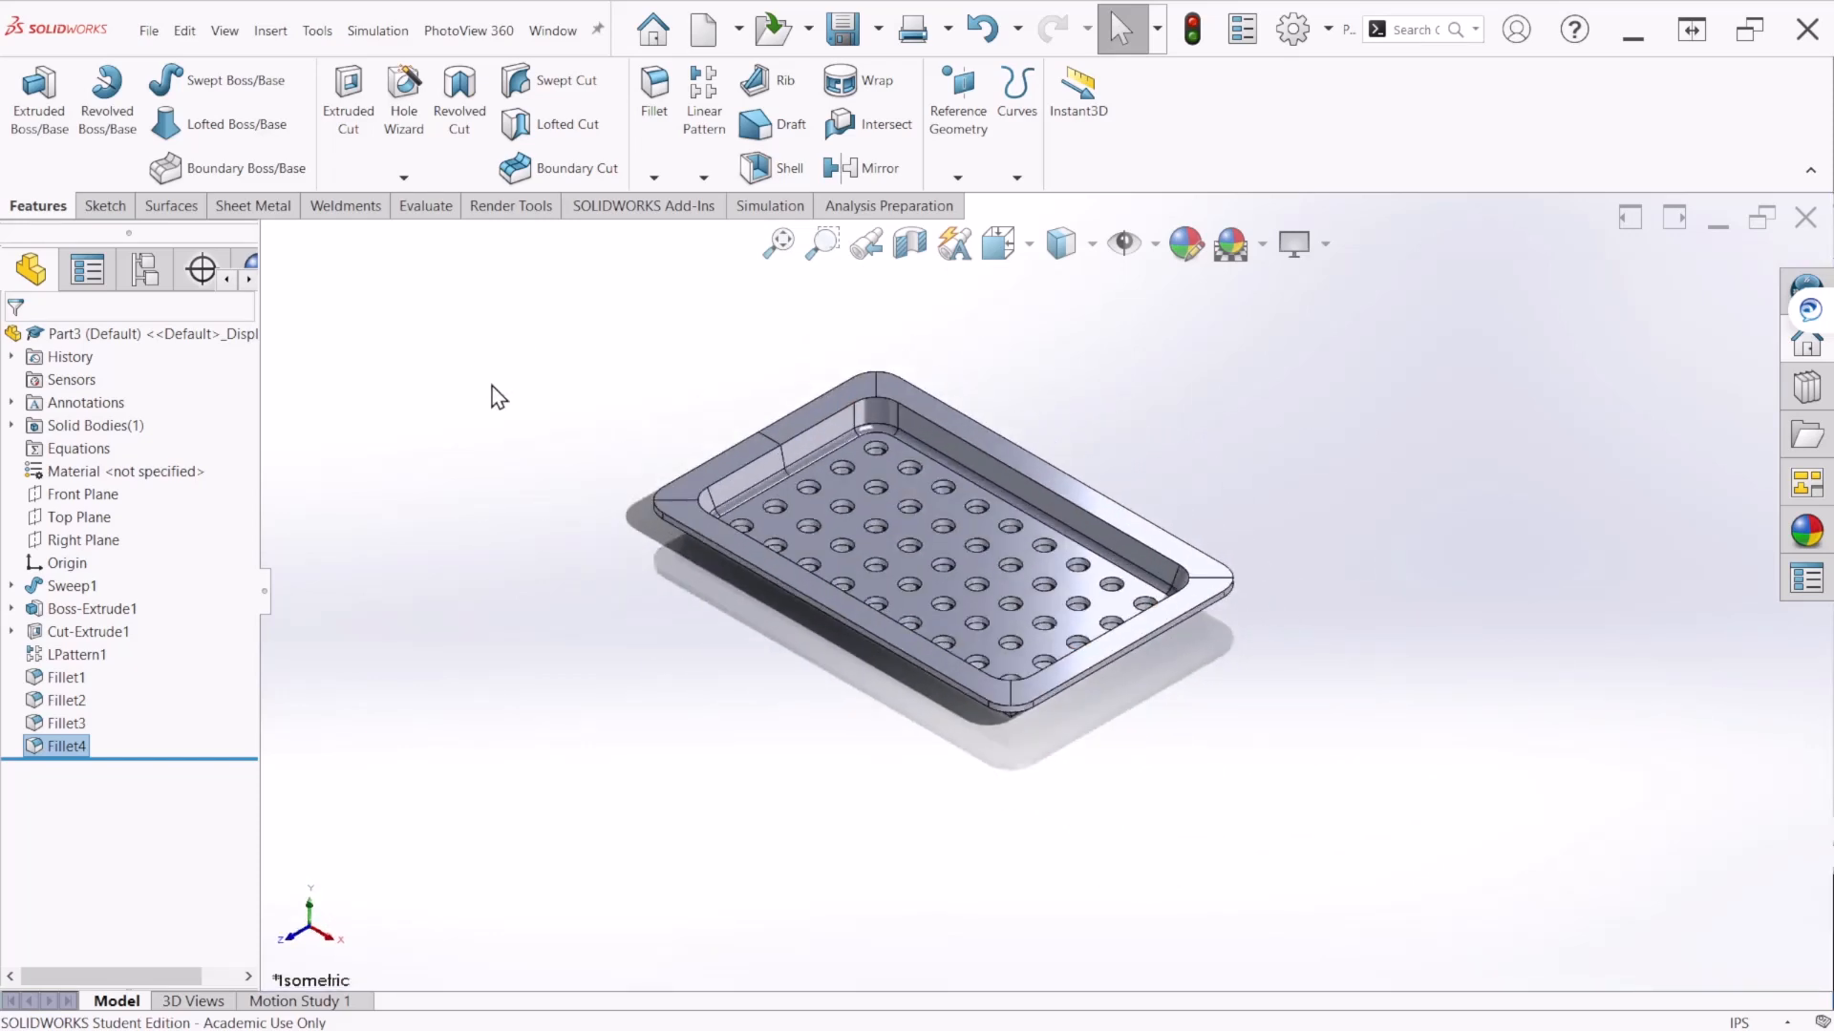
{"action": "scroll", "coordinate": [492, 385], "scroll_direction": "down", "scroll_amount": 1}
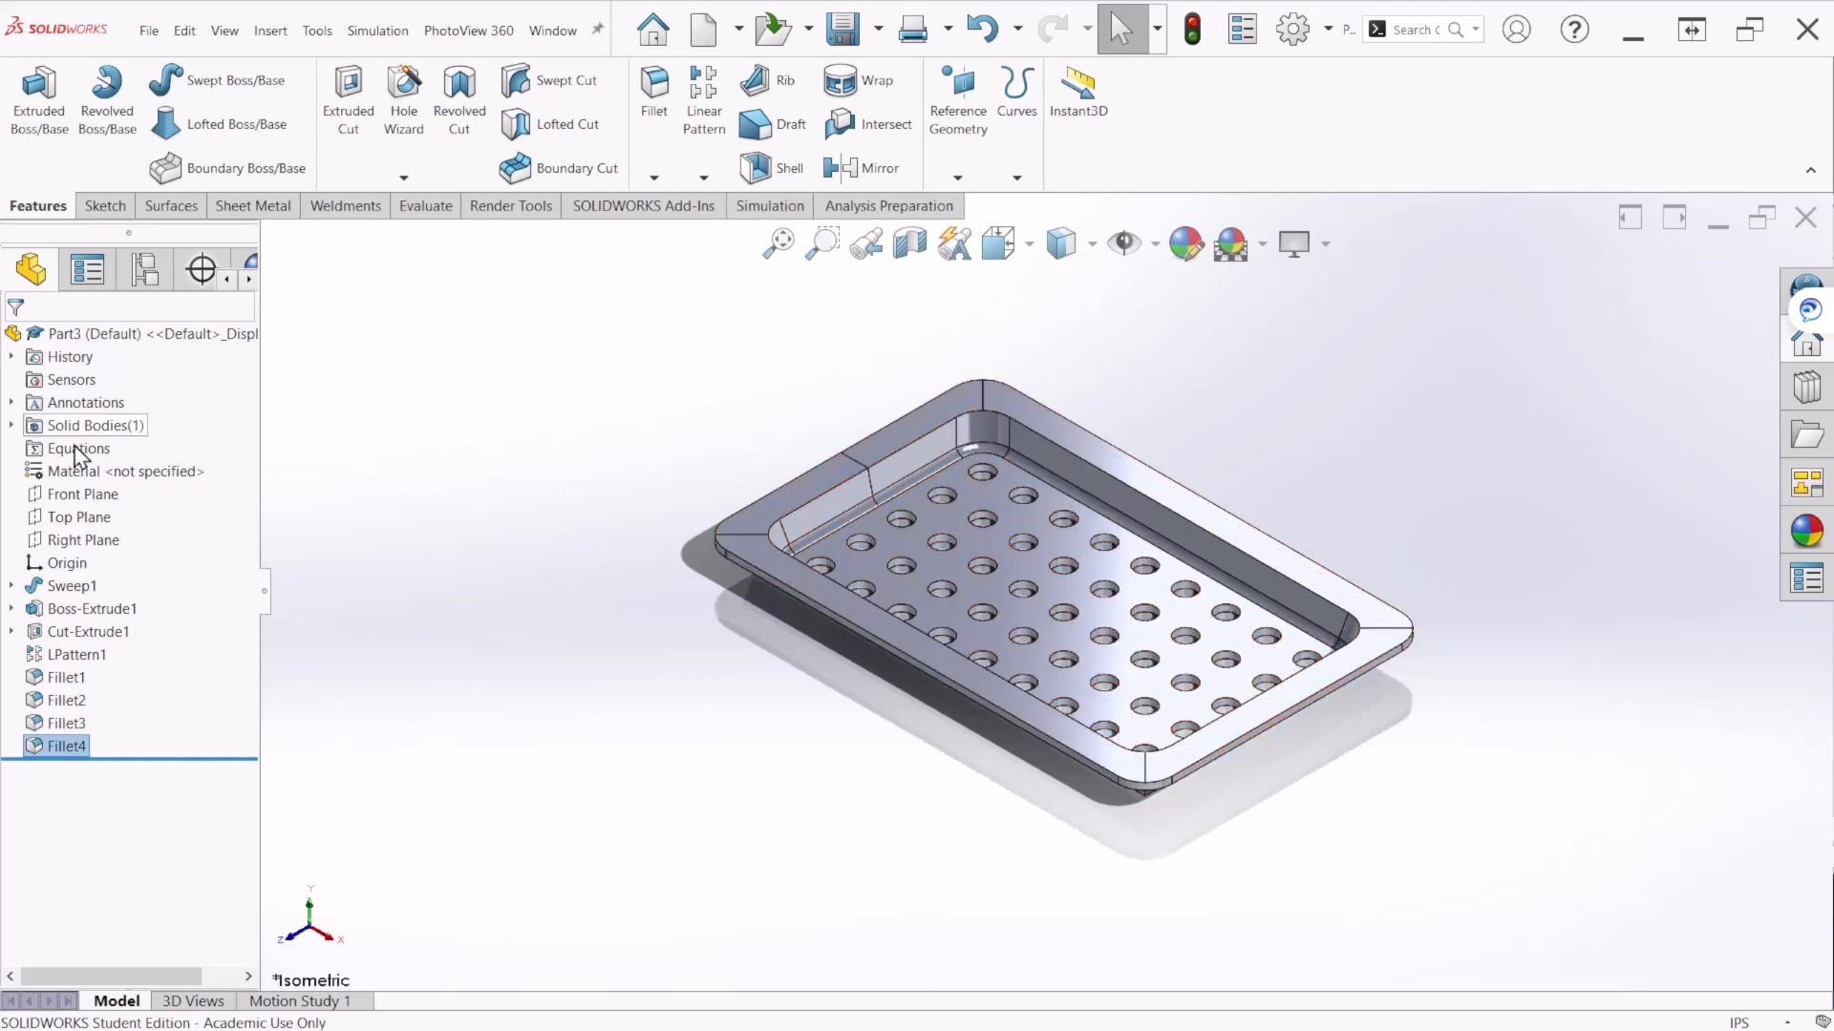
{"action": "right_click", "coordinate": [76, 471]}
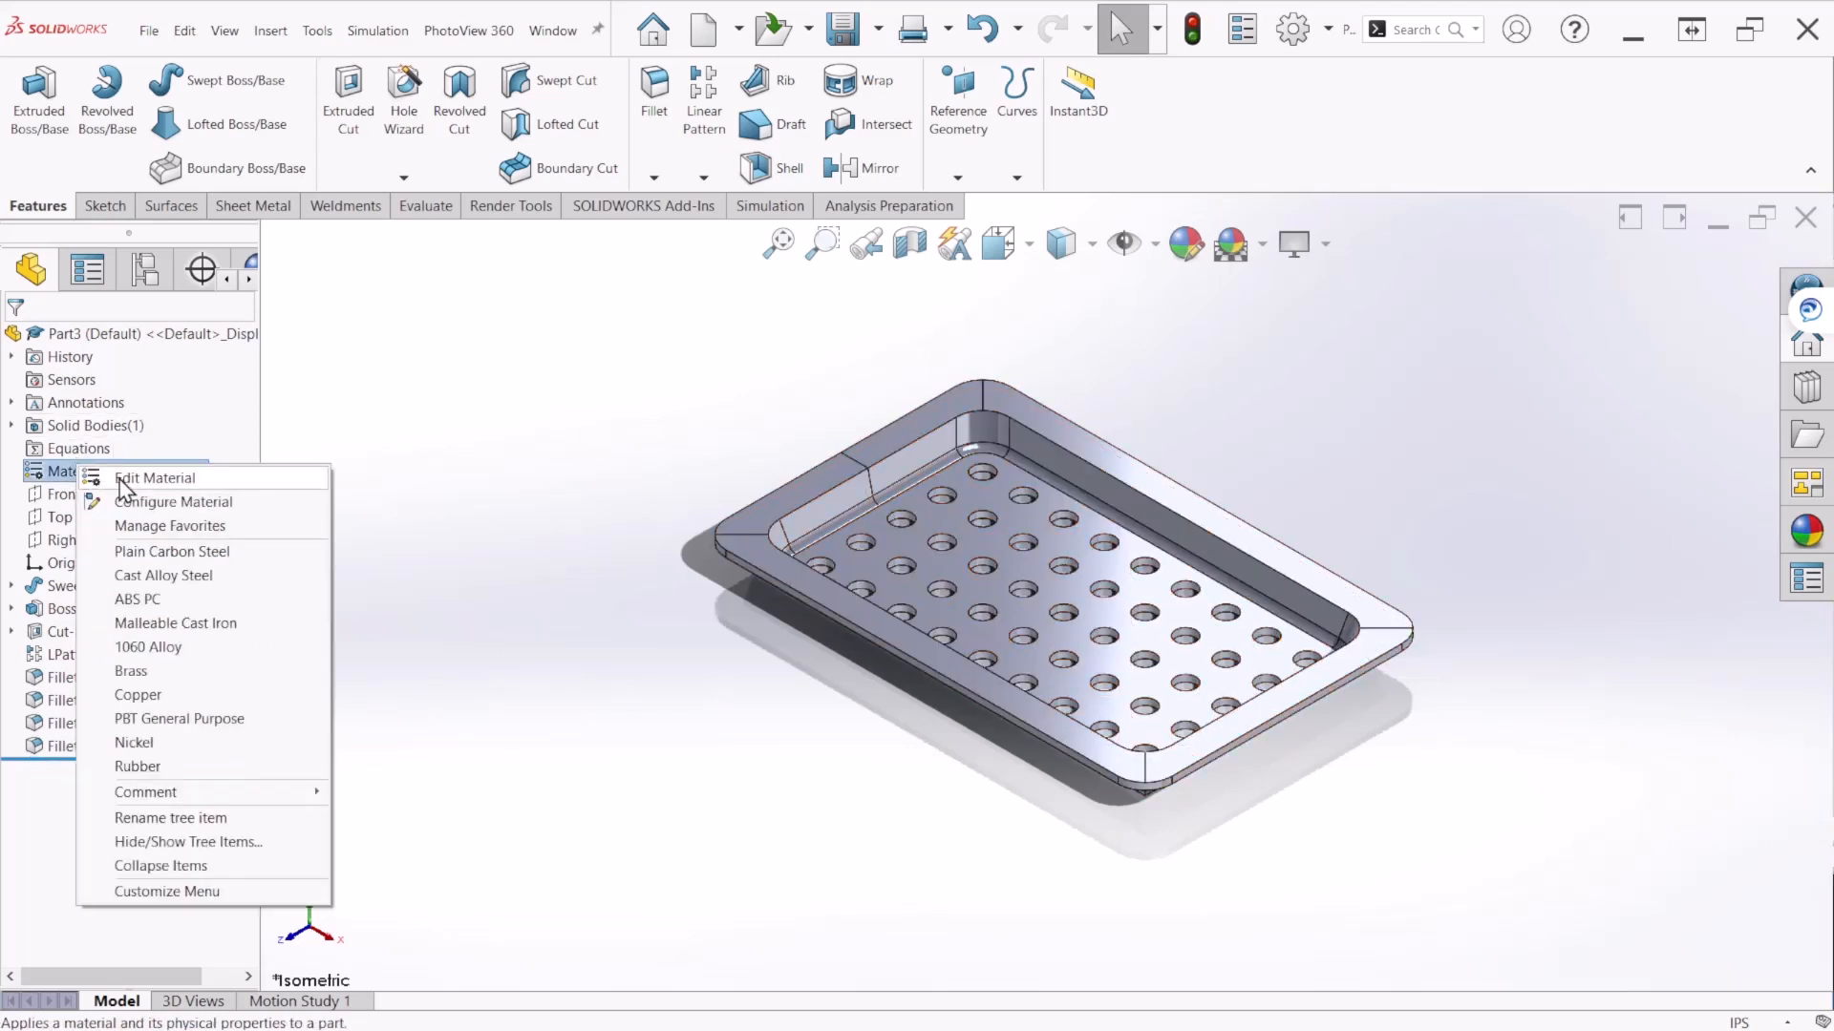
{"action": "left_click", "coordinate": [123, 480]}
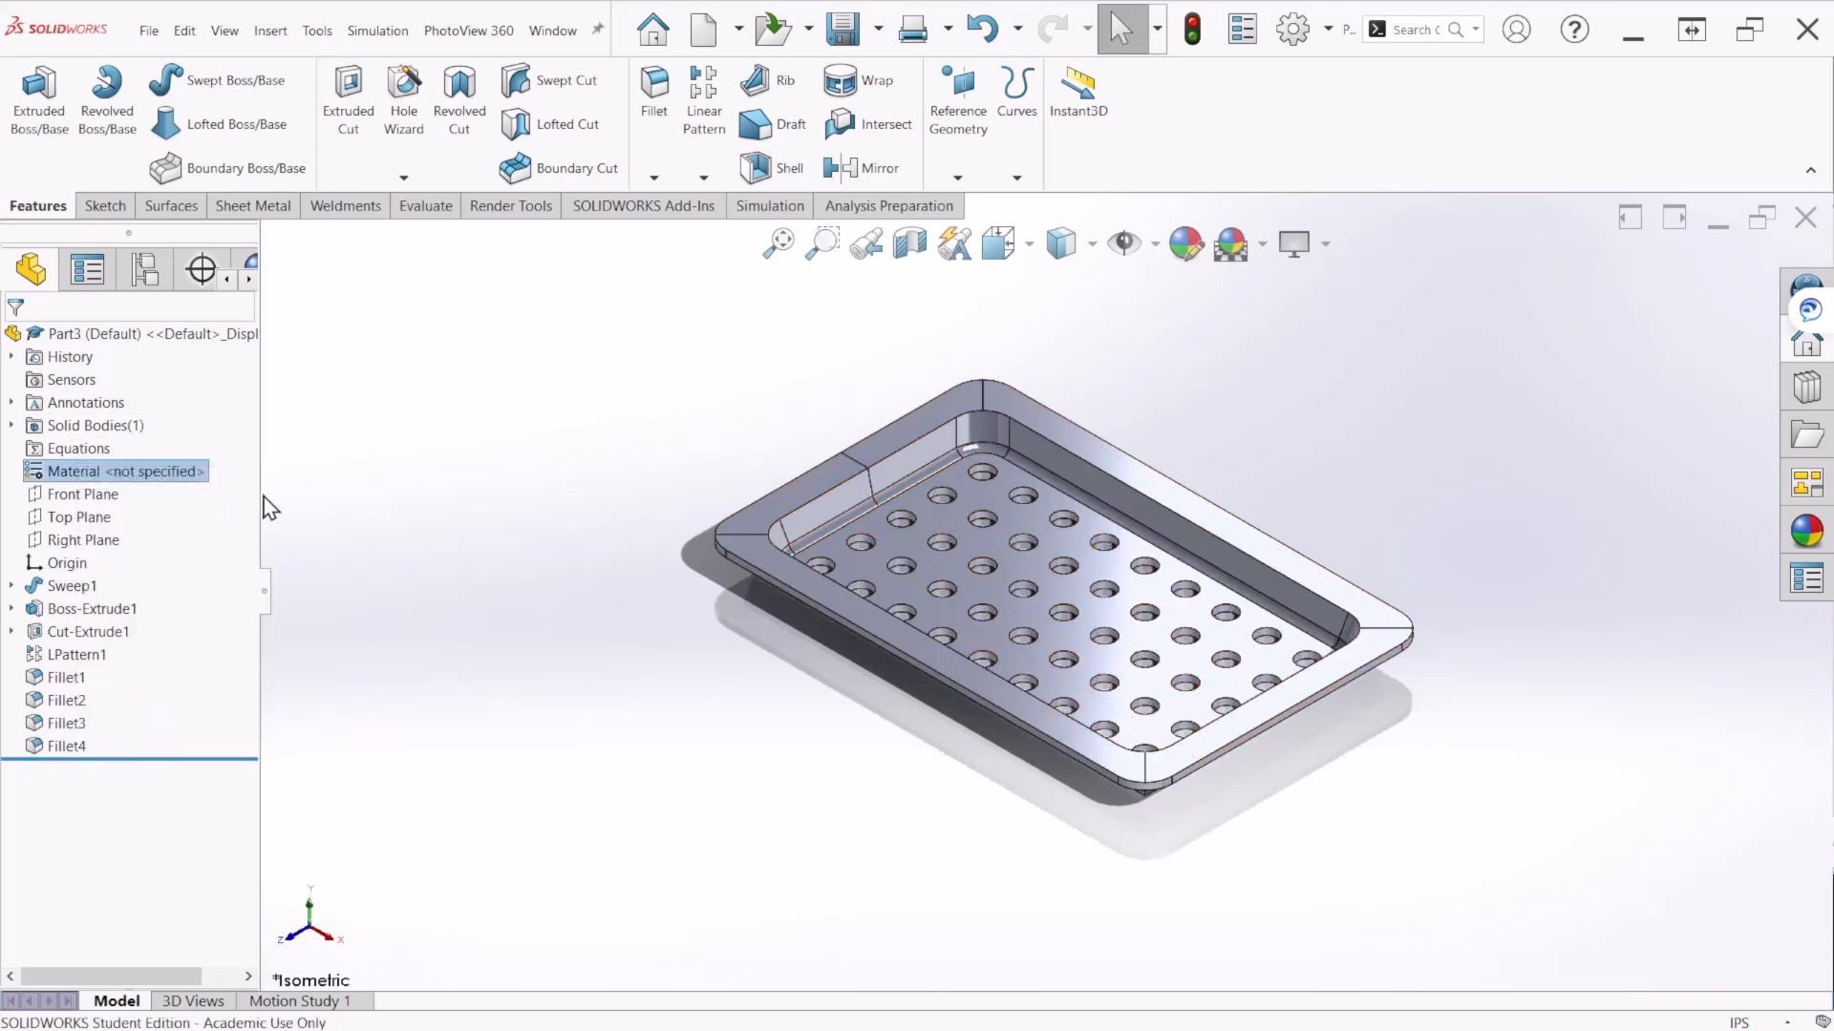
{"action": "double_click", "coordinate": [558, 276]}
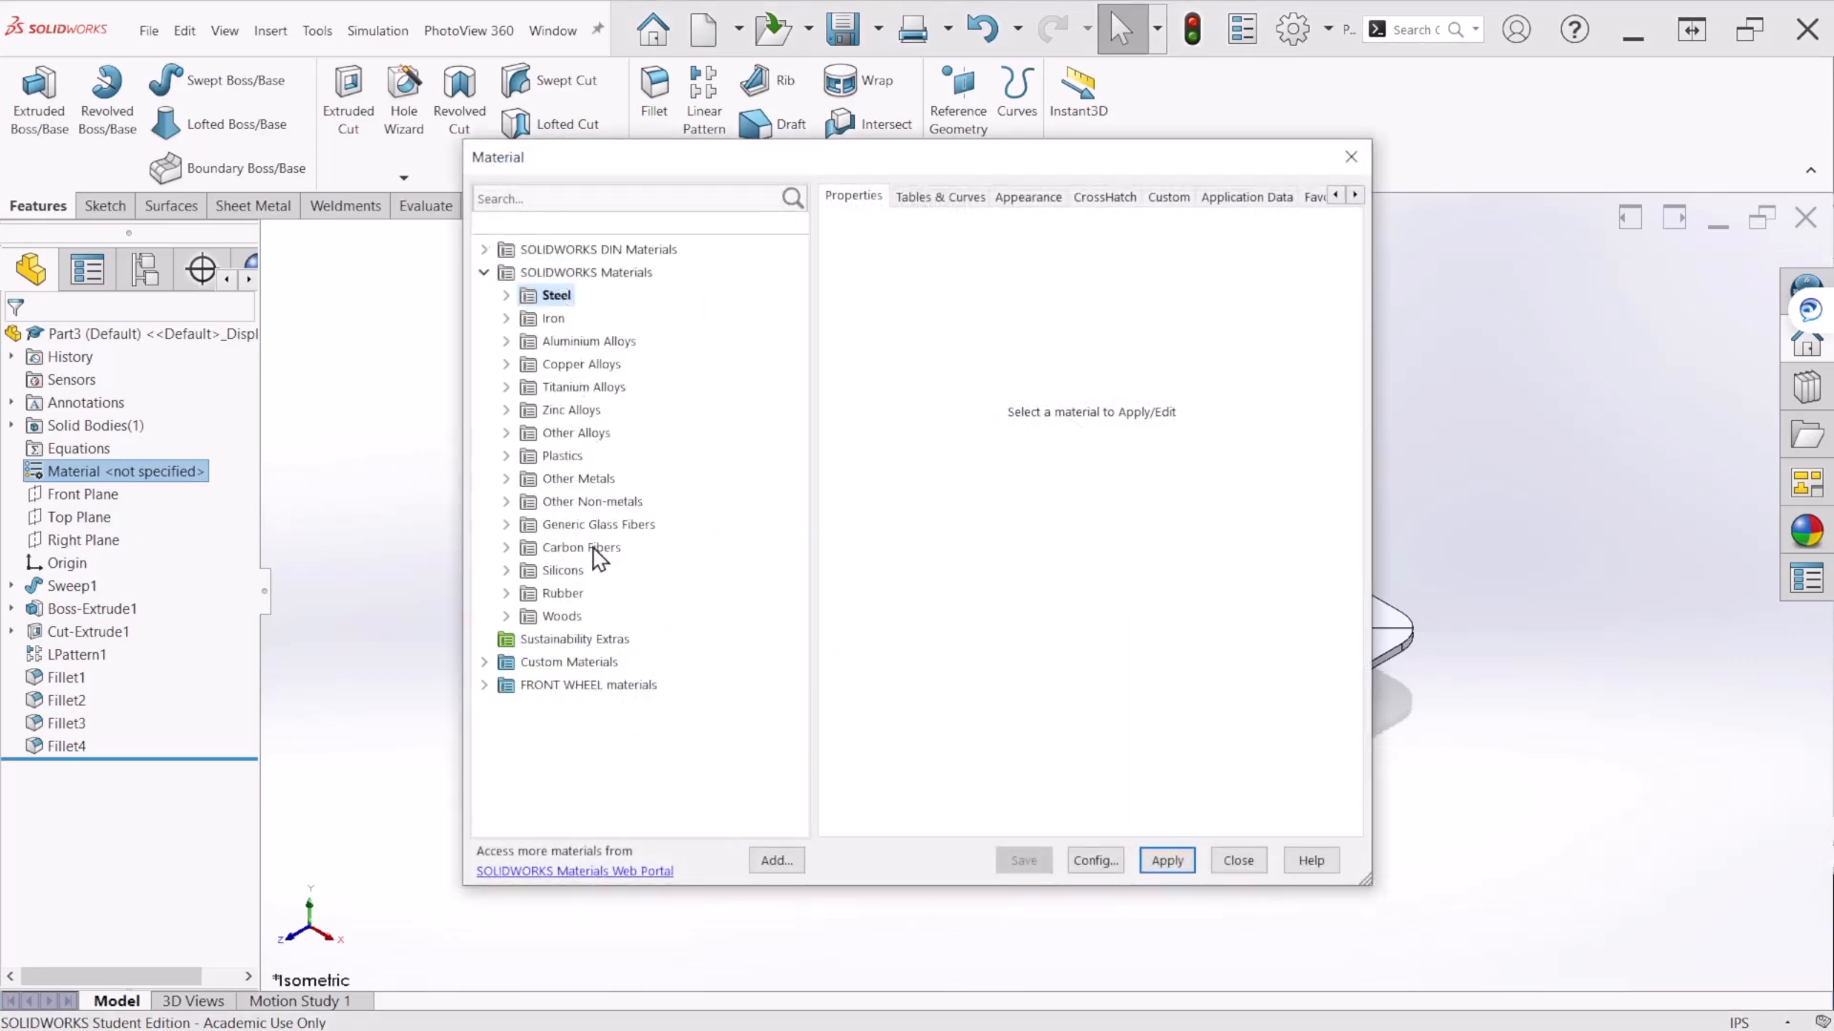
{"action": "double_click", "coordinate": [569, 344]}
{"action": "scroll", "coordinate": [622, 626], "scroll_direction": "down", "scroll_amount": 5}
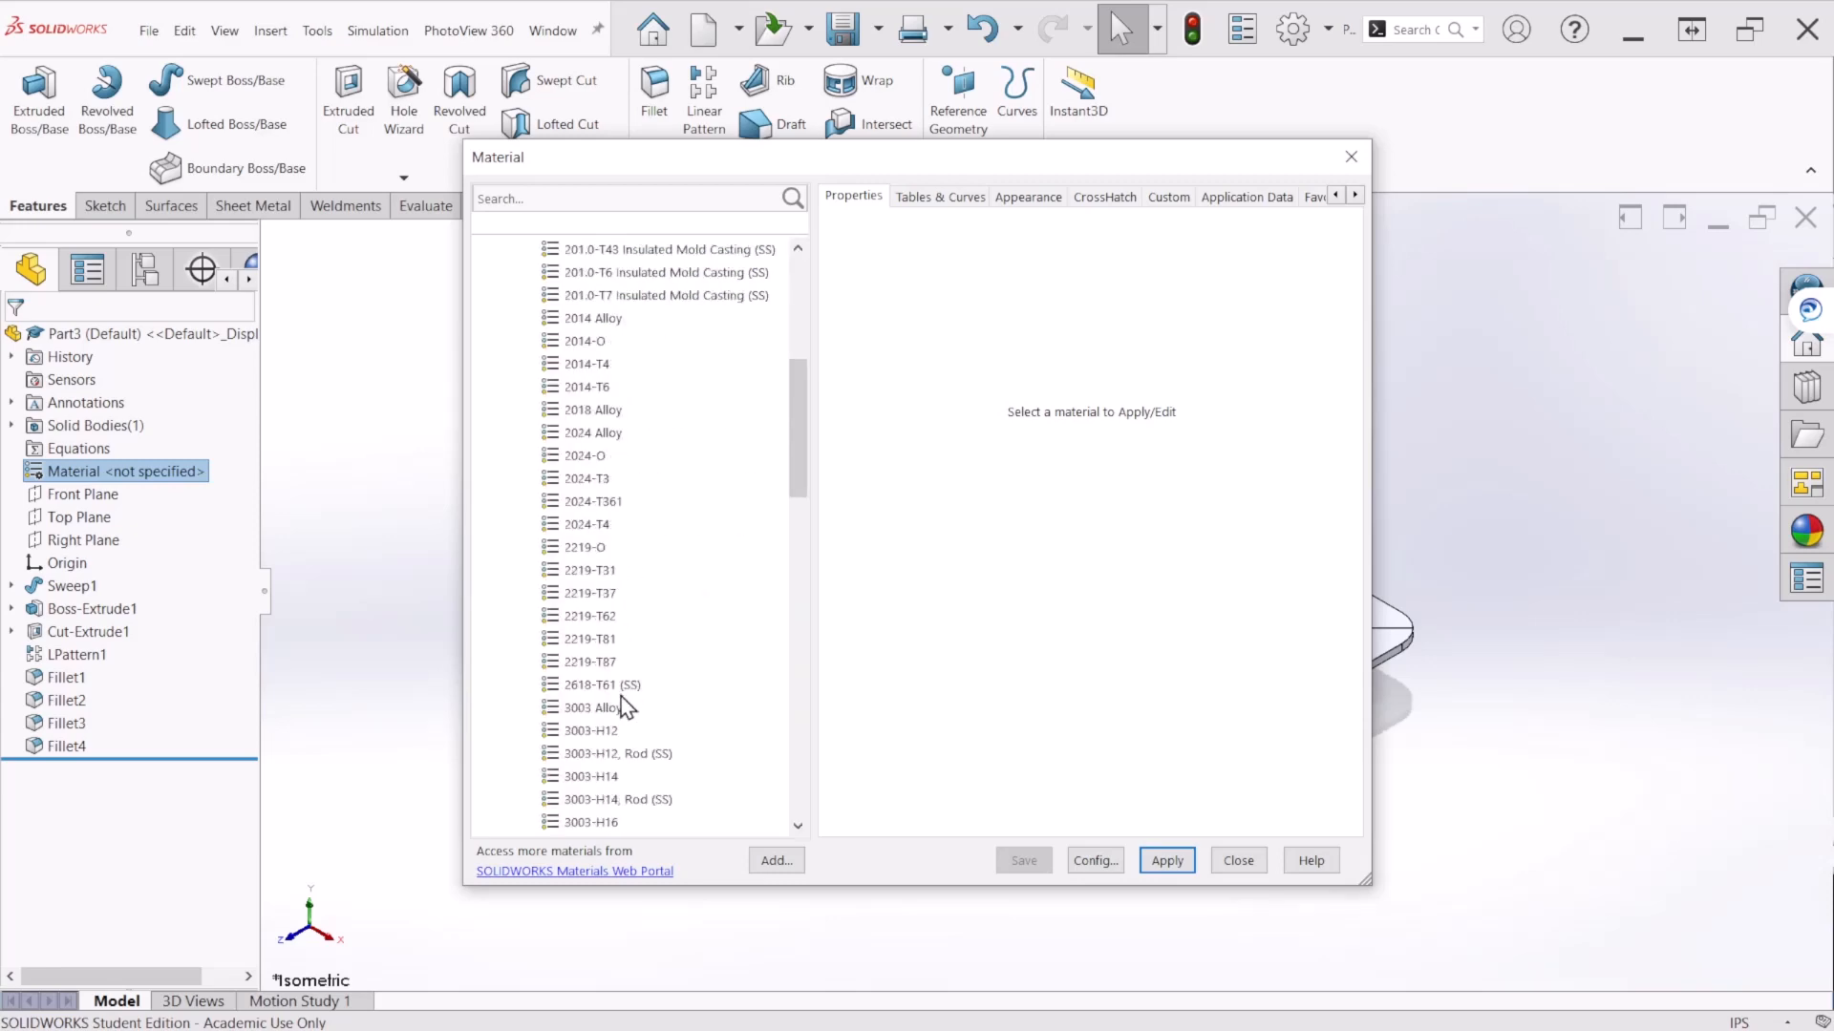
{"action": "left_click", "coordinate": [607, 706]}
{"action": "left_click", "coordinate": [1166, 861]}
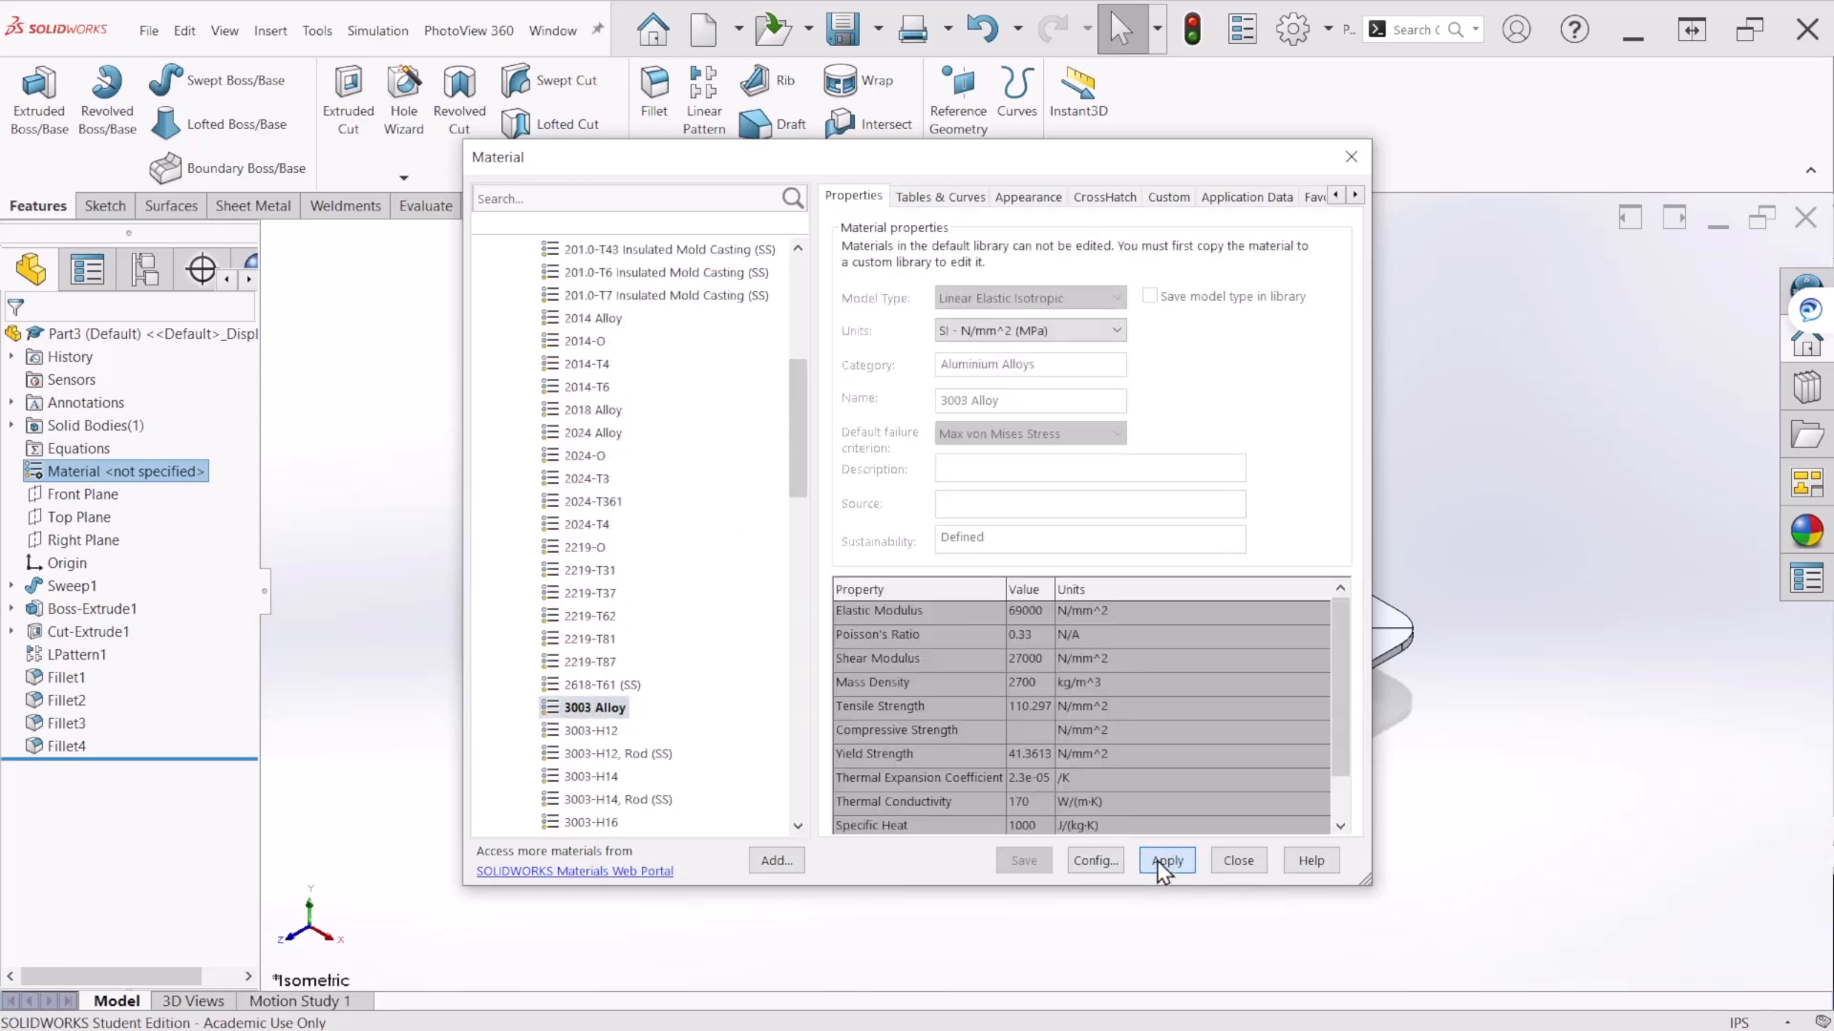
{"action": "left_click", "coordinate": [1239, 860]}
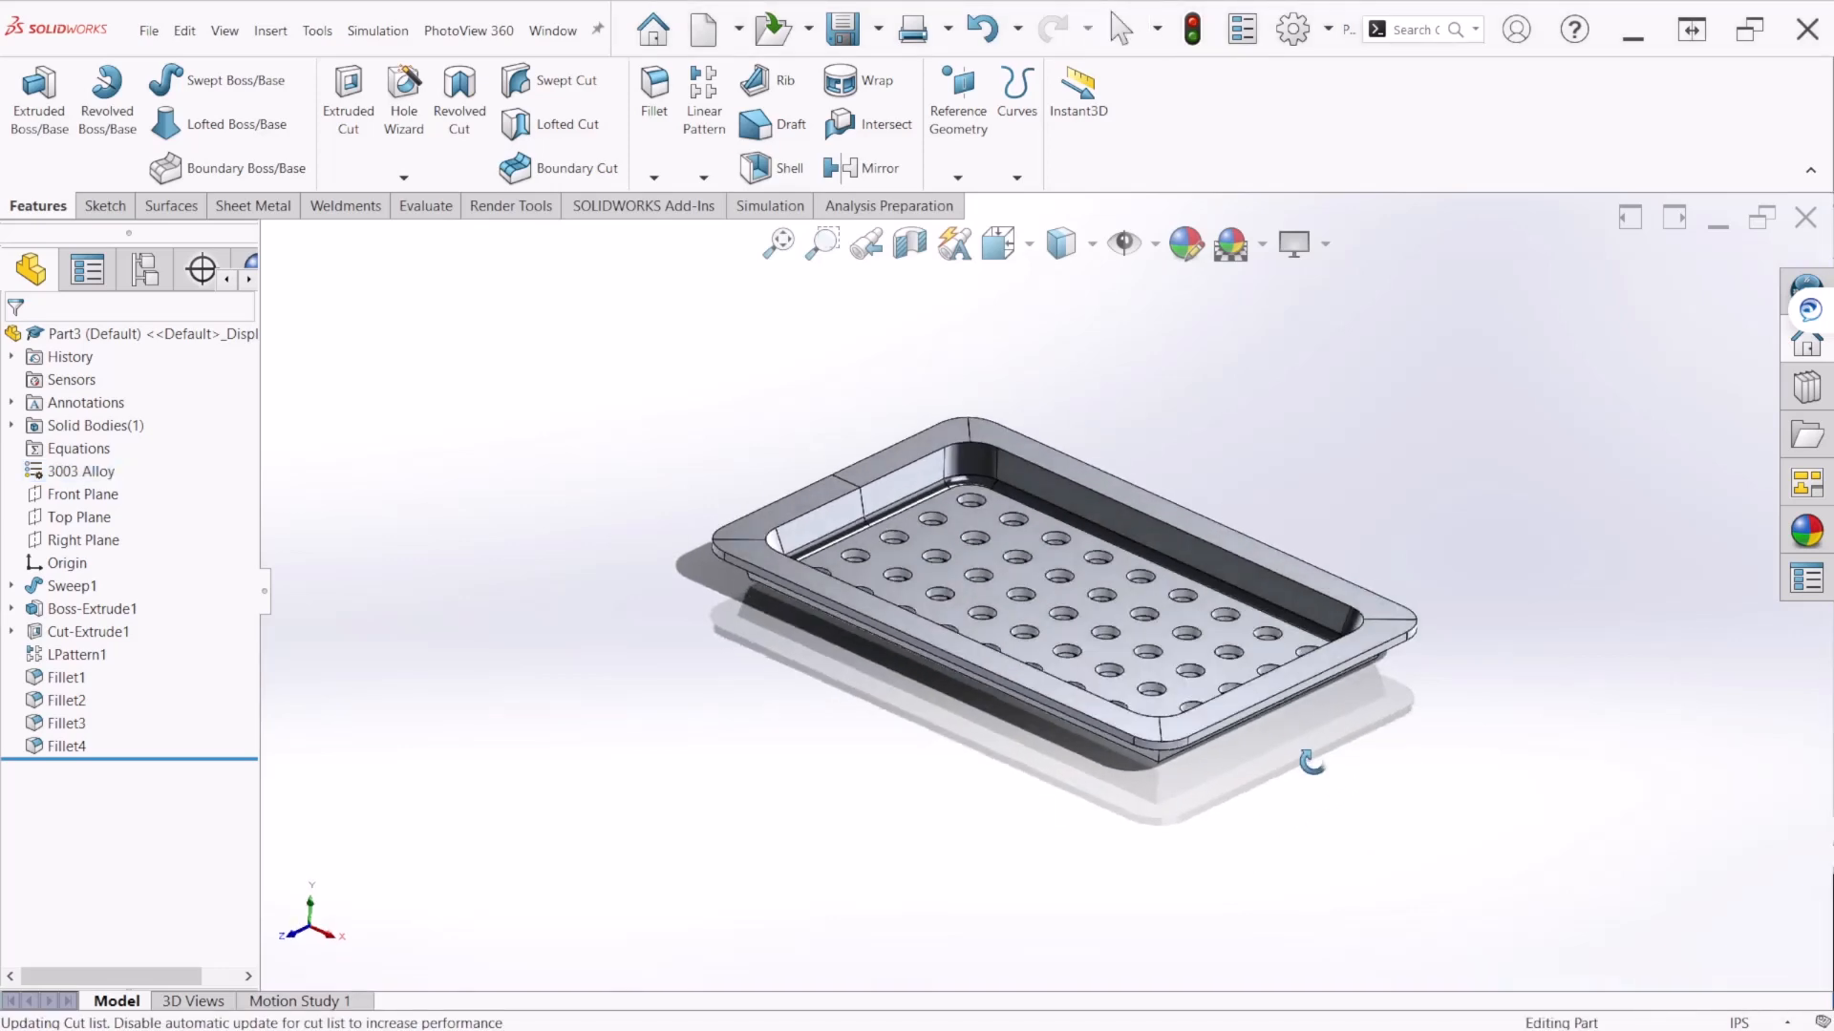
Step: Set the bin's display style to Shaded without edges and return to the isometric view
{"action": "left_click", "coordinate": [1261, 245]}
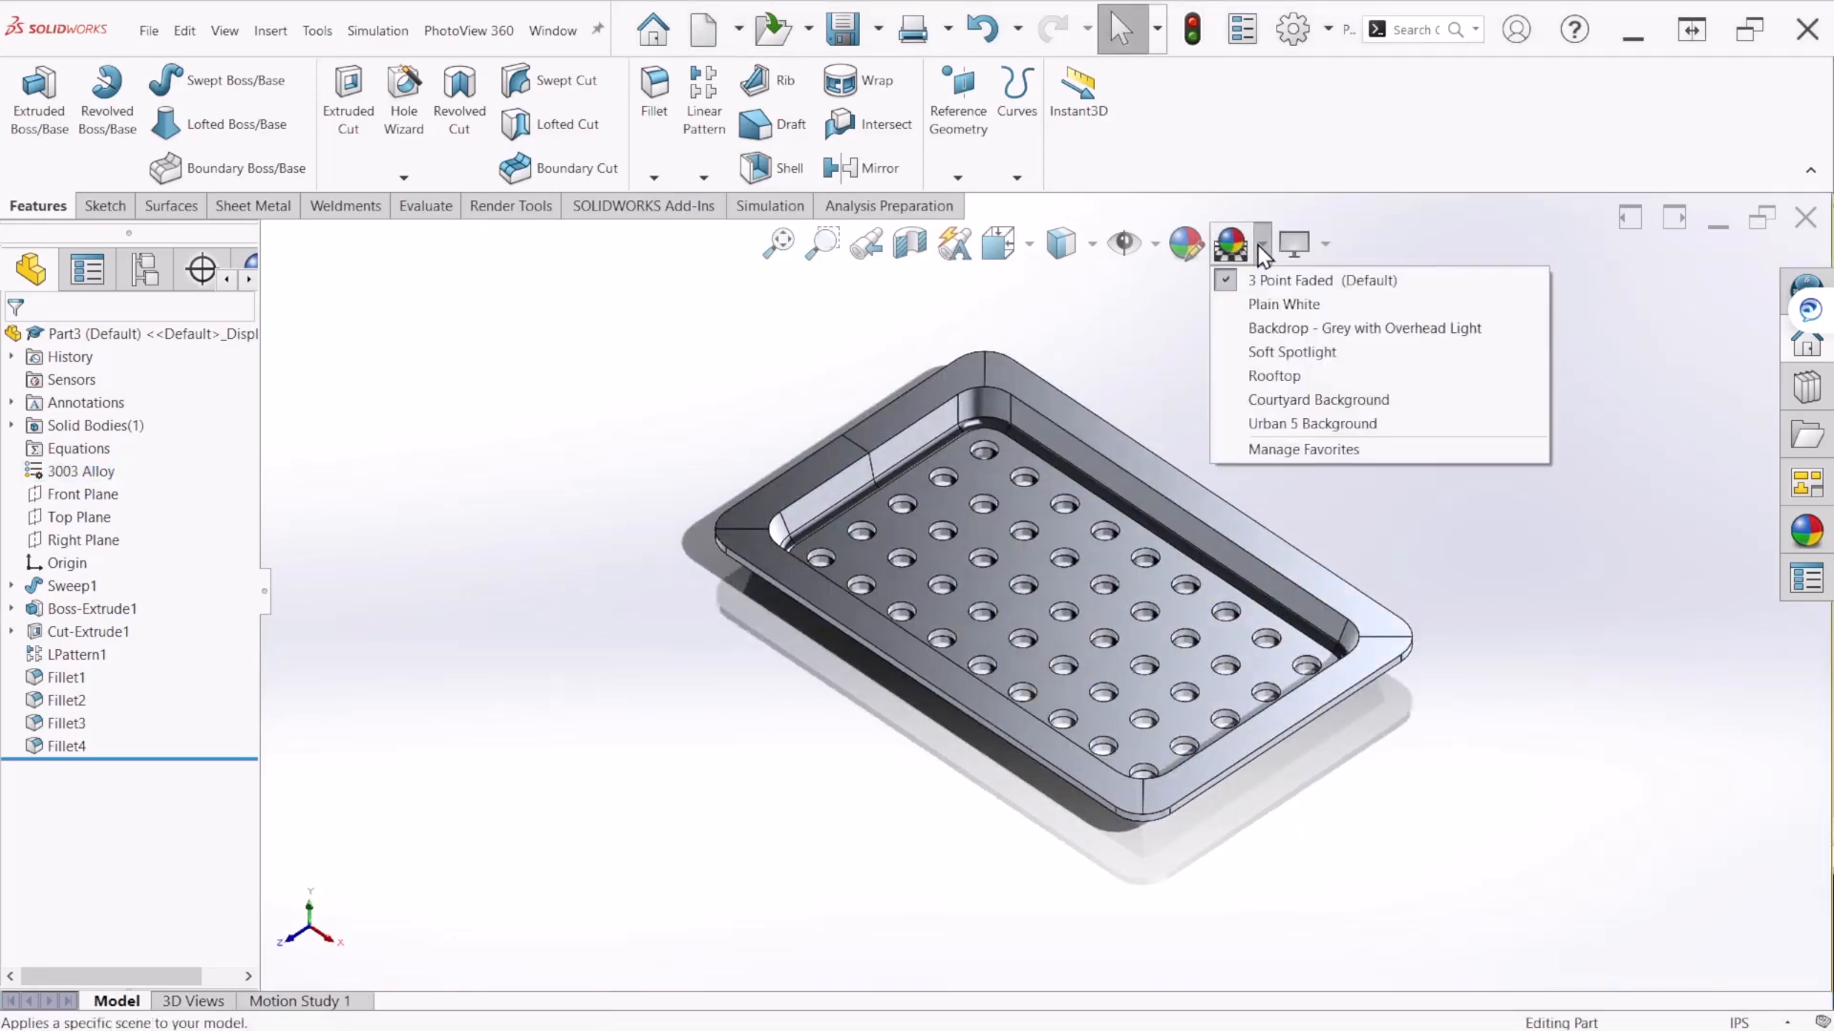
{"action": "left_click", "coordinate": [1305, 235]}
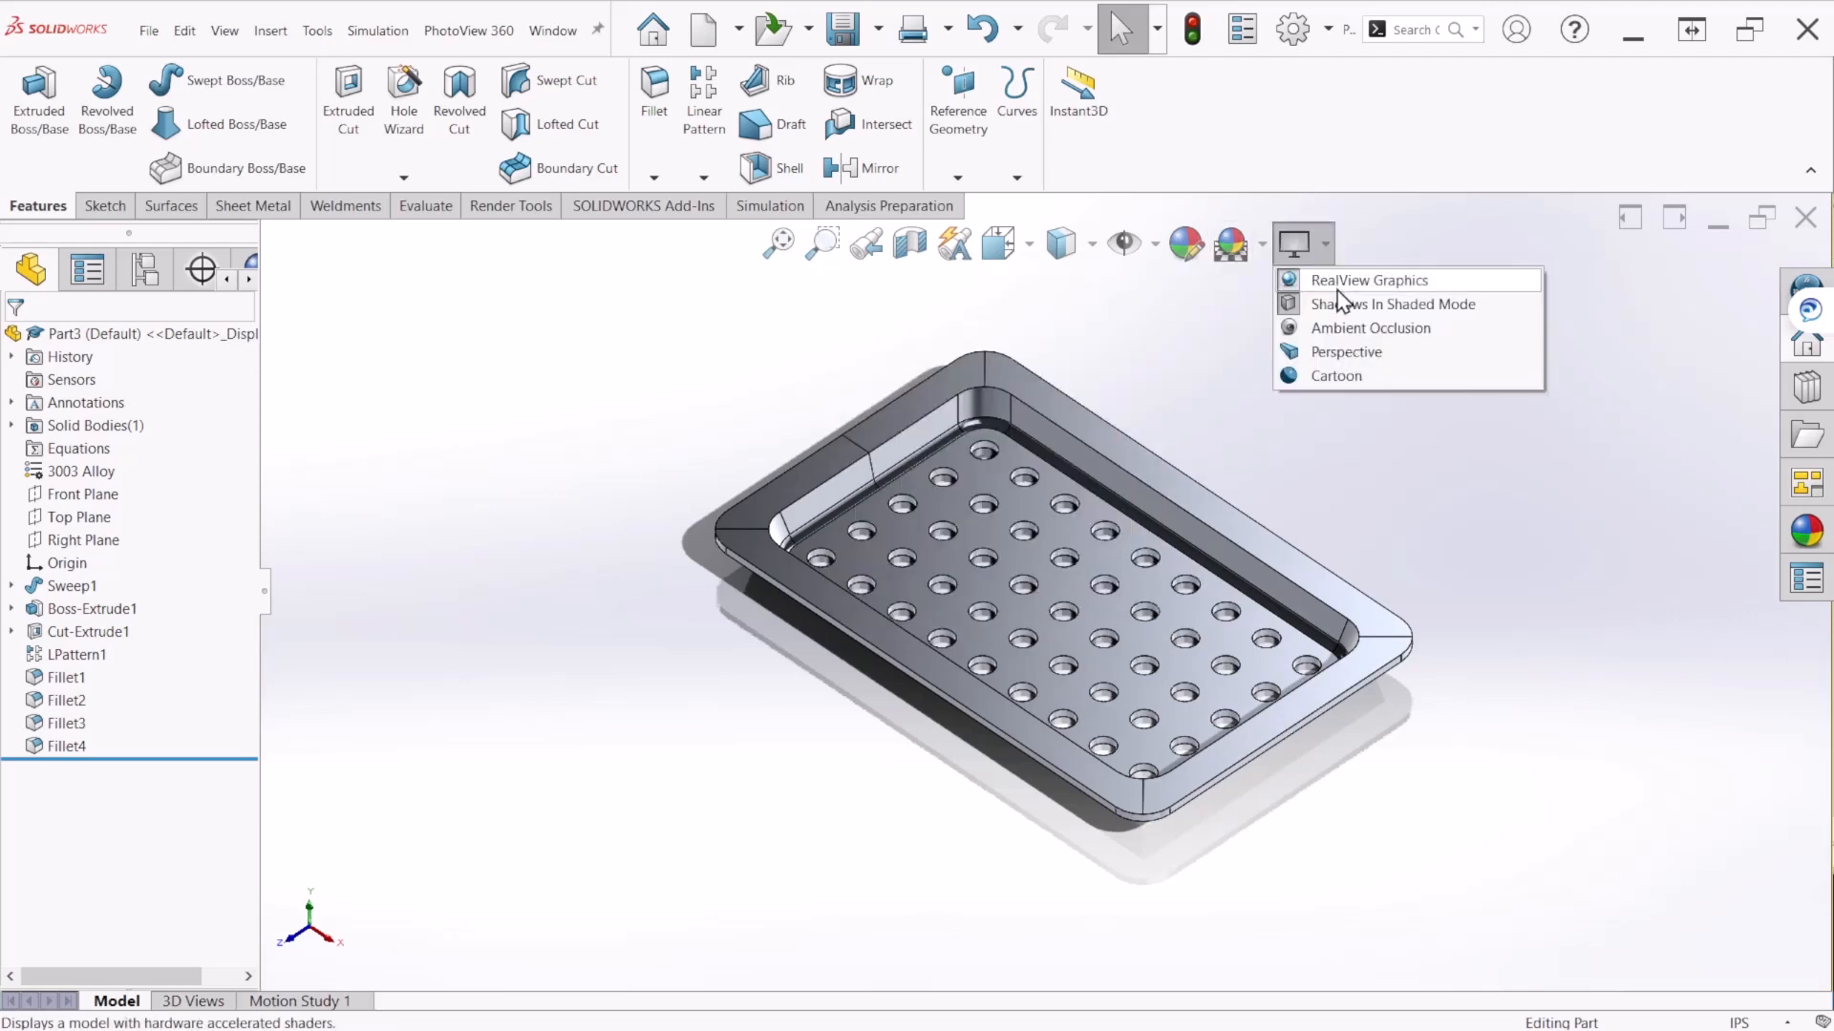
{"action": "left_click", "coordinate": [1062, 247]}
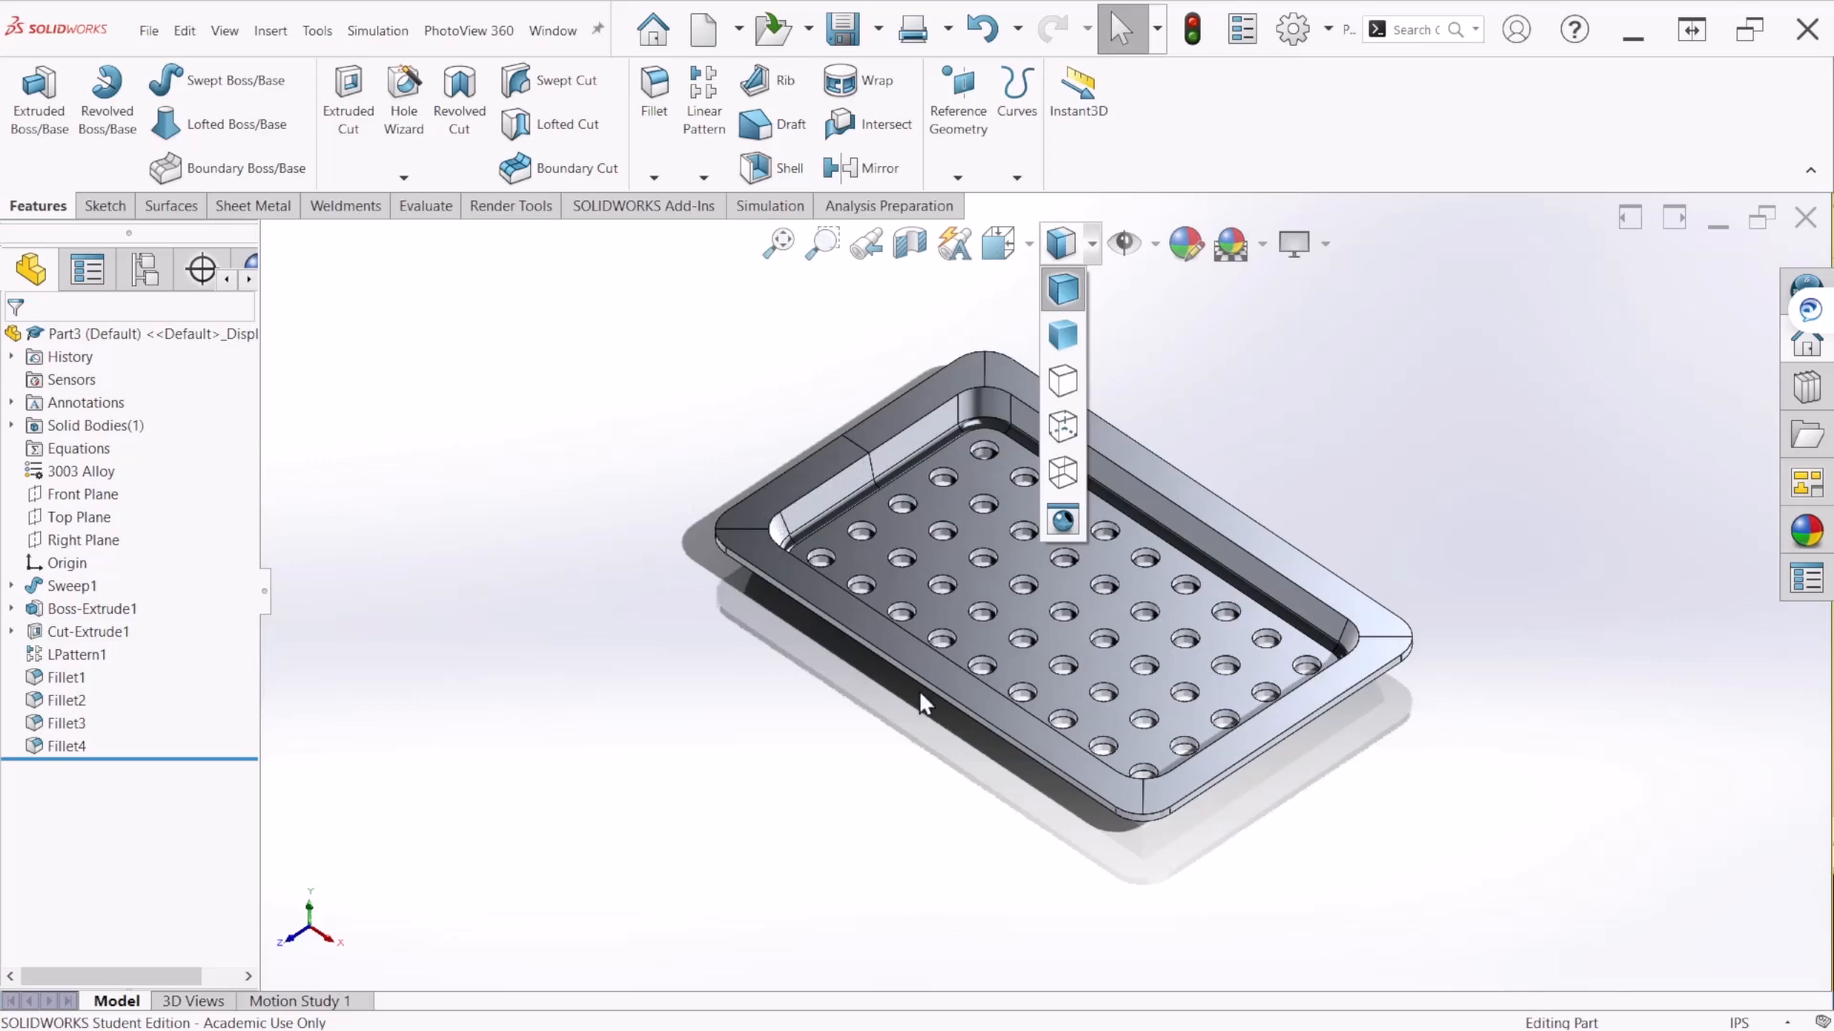
{"action": "left_click", "coordinate": [1065, 336]}
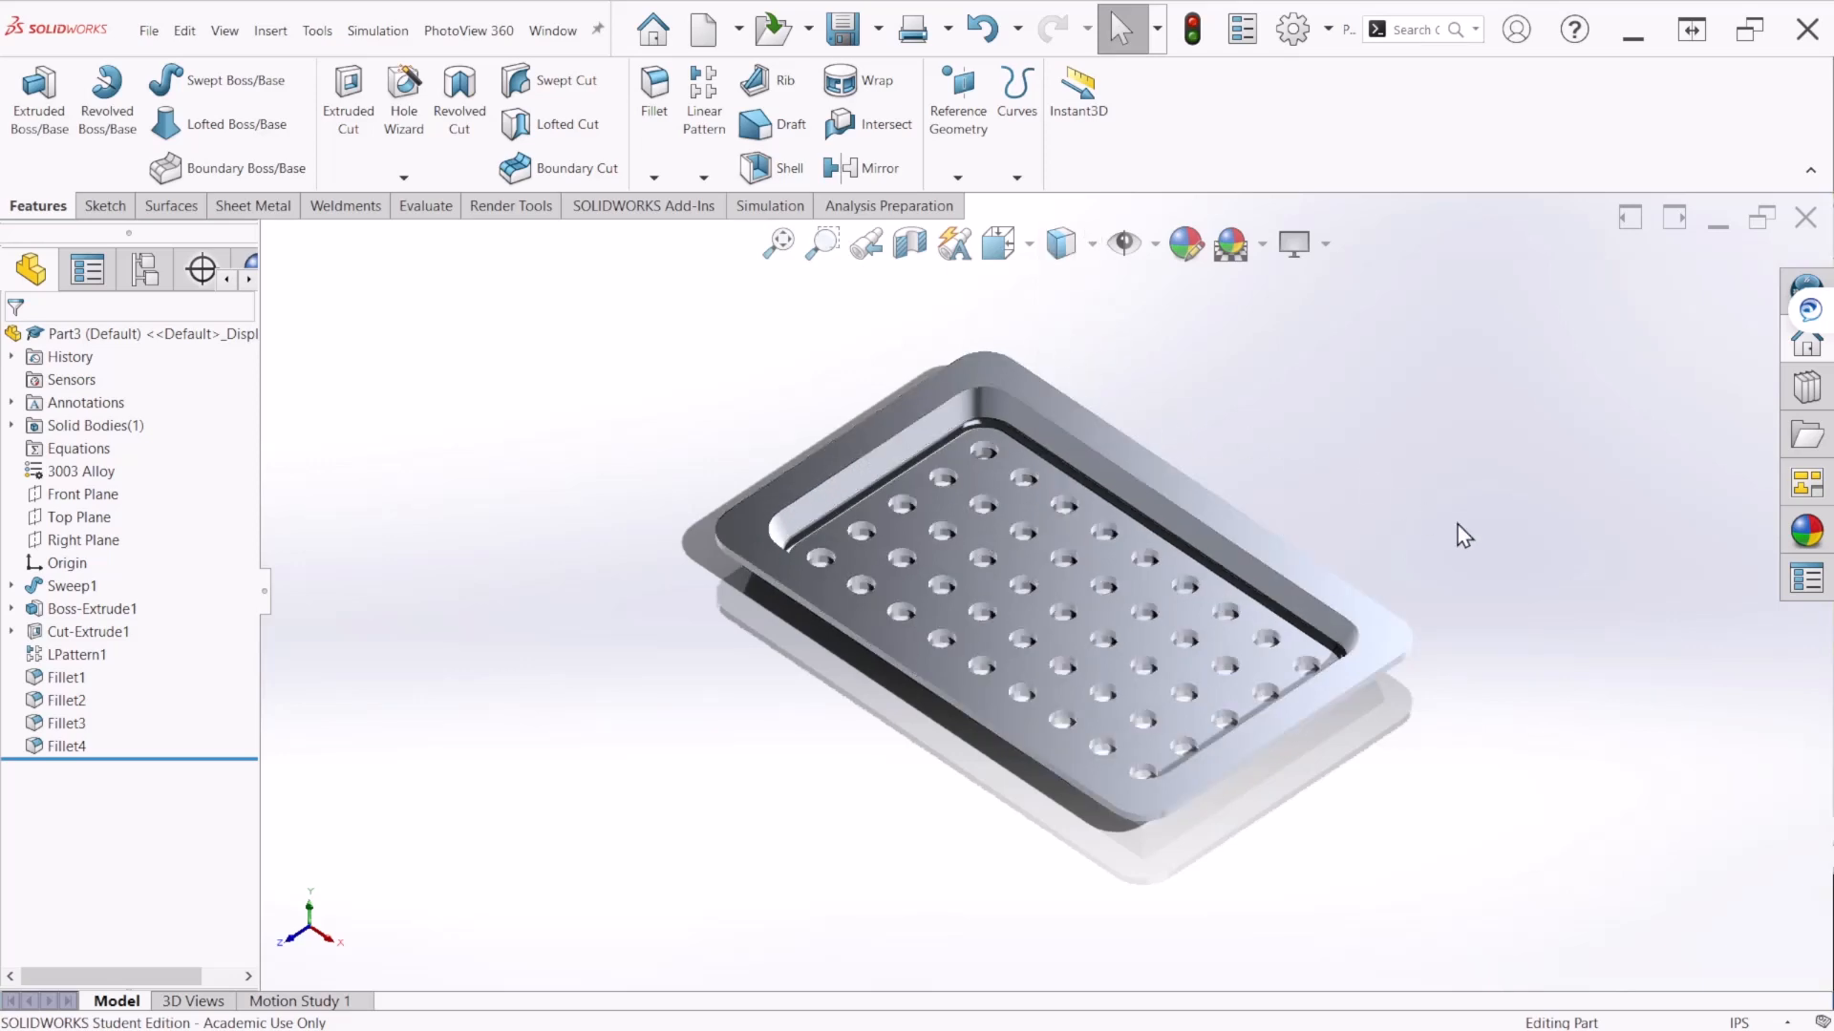
{"action": "middle_click_drag", "start_coordinate": [1464, 536], "coordinate": [1083, 550]}
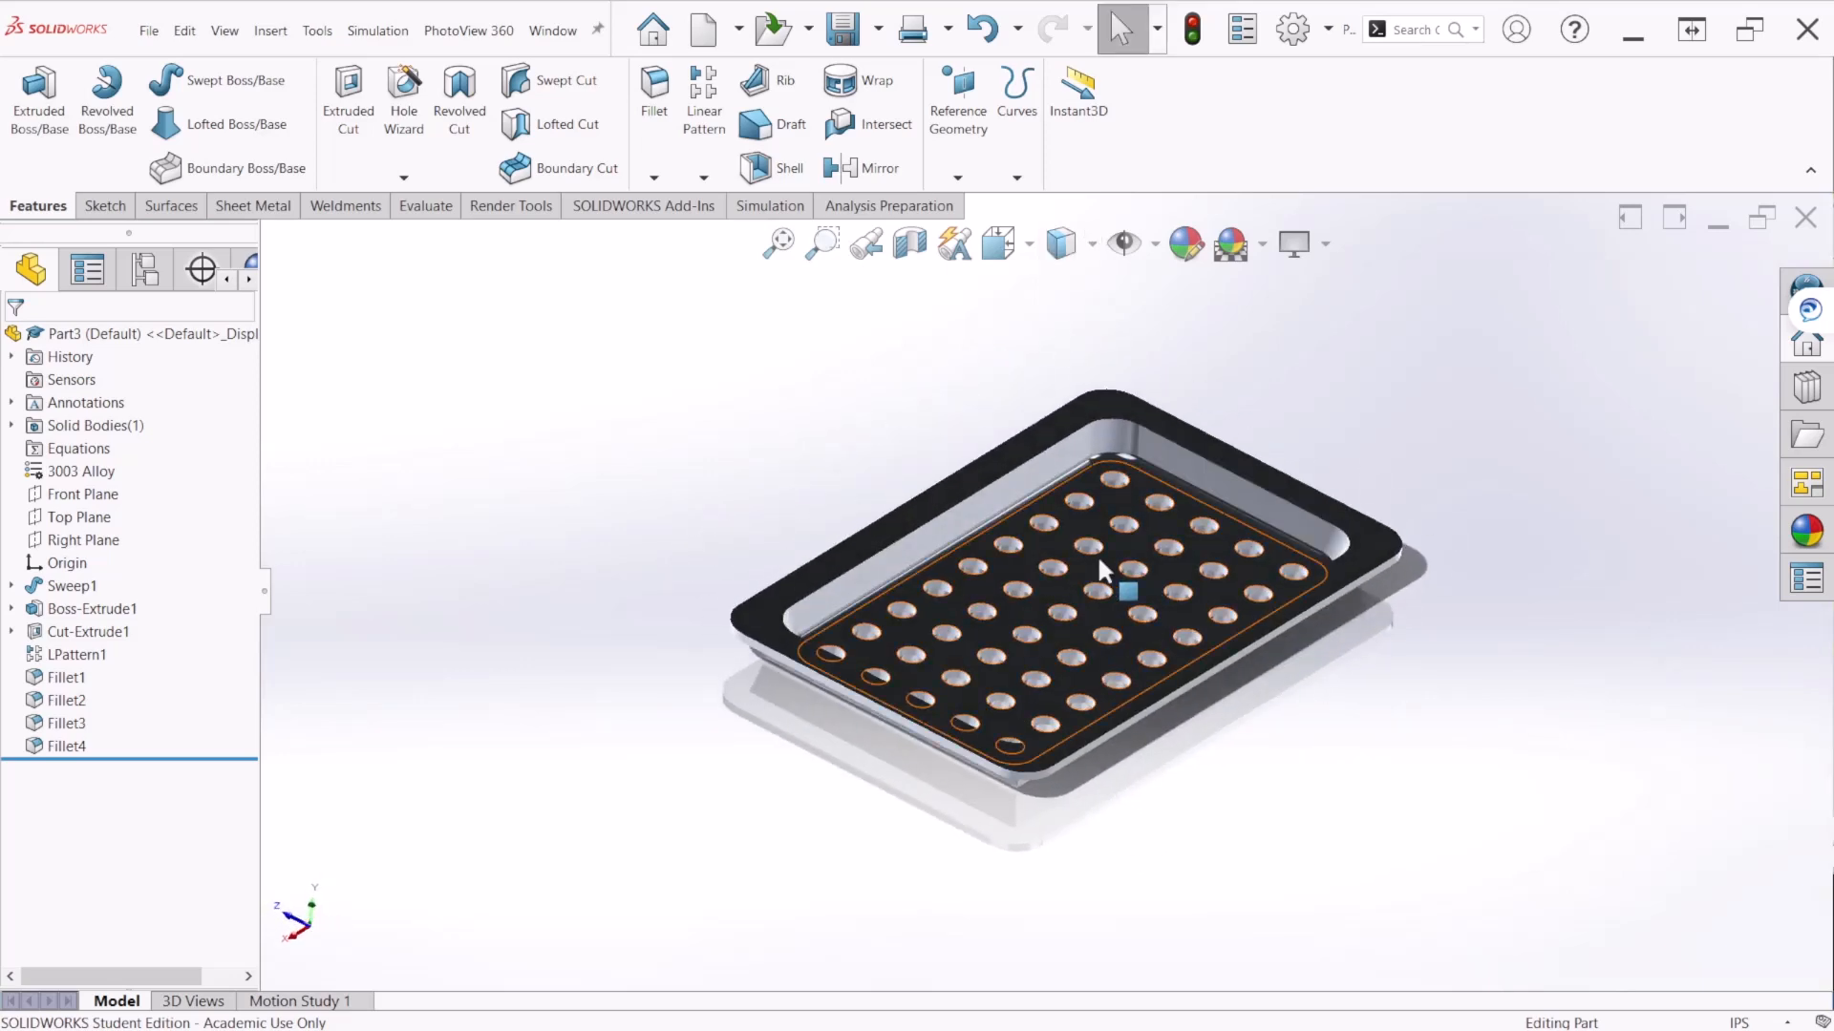
{"action": "key", "text": "ctrl+7"}
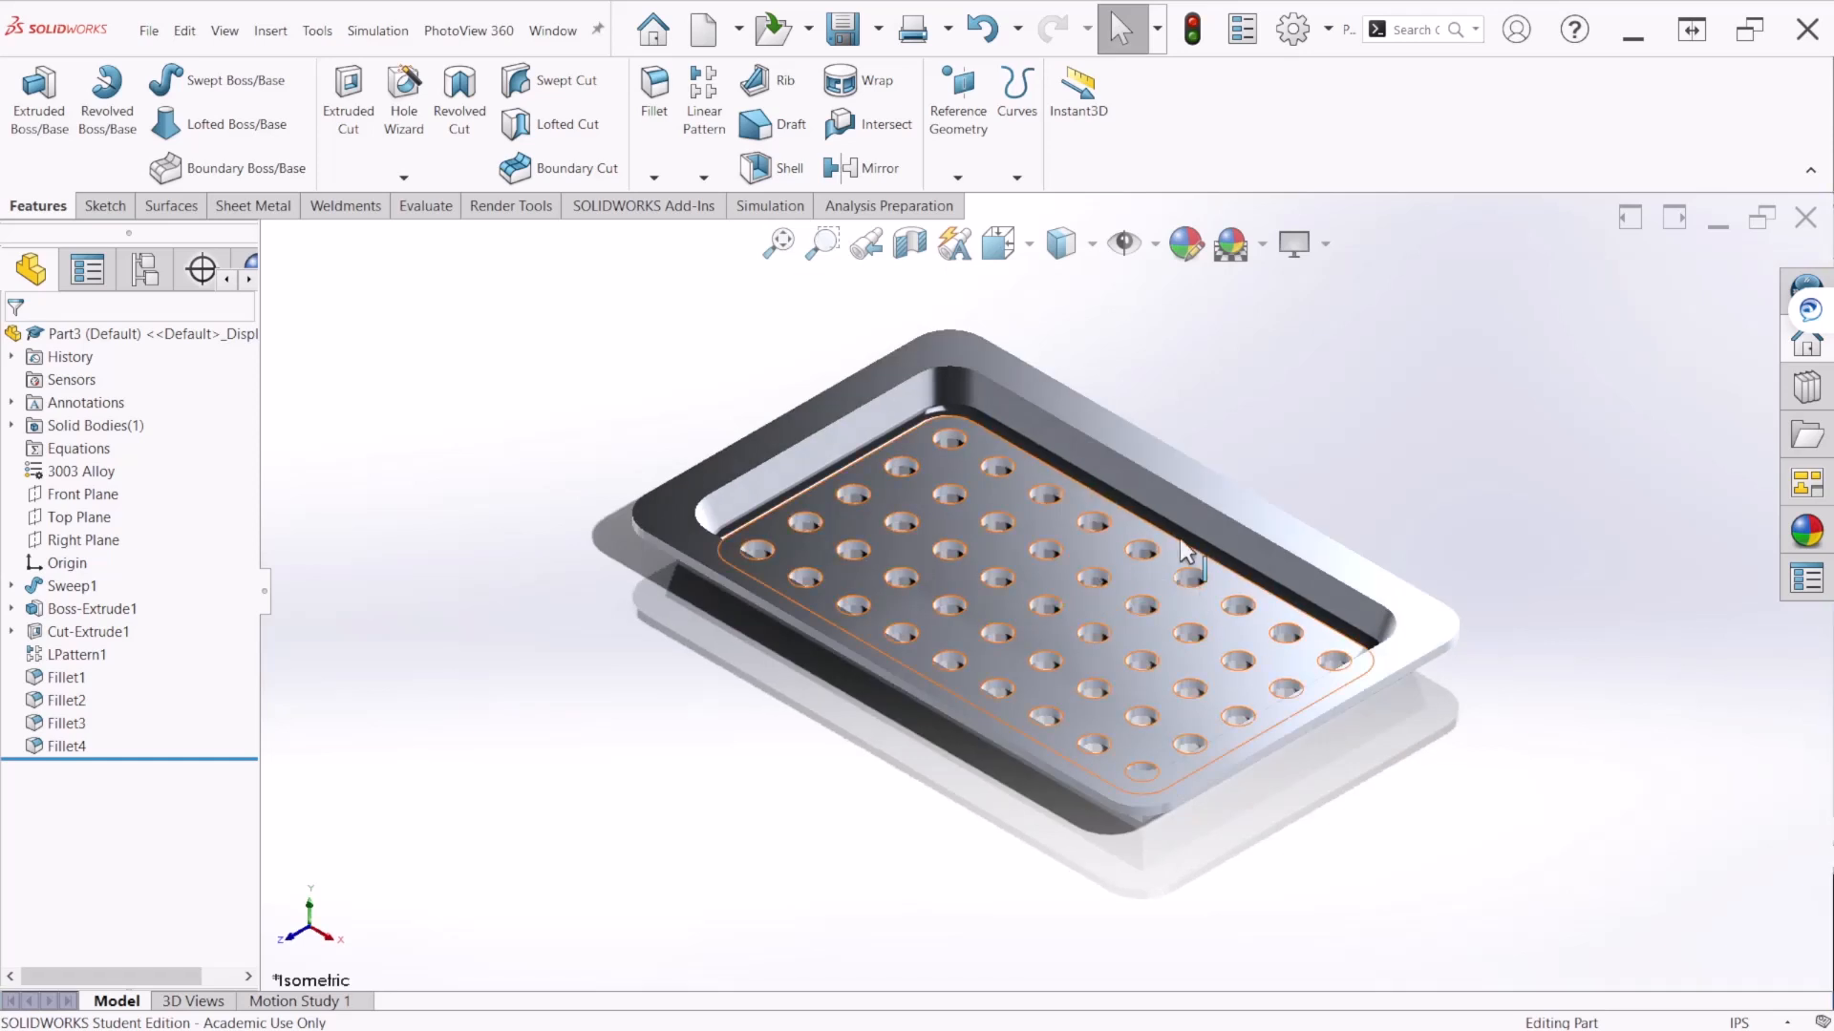